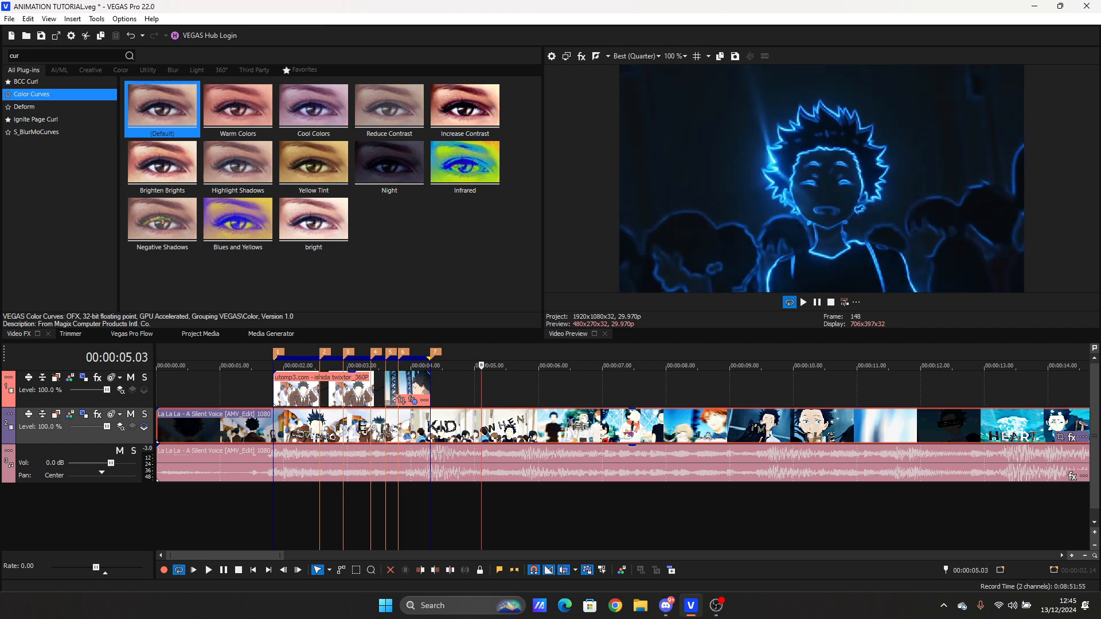
# Step: Step frame by frame through the reference edit around the five- to six-second mark to examine its text animation
pyautogui.press('Left')
pyautogui.press('Left')
pyautogui.press('Left')
pyautogui.press('Left')
pyautogui.press('Left')
pyautogui.press('Left')
pyautogui.press('Left')
pyautogui.press('Left')
pyautogui.press('Left')
pyautogui.press('Left')
pyautogui.press('Left')
pyautogui.press('Left')
pyautogui.press('Left')
pyautogui.press('Left')
pyautogui.press('Left')
pyautogui.press('Left')
pyautogui.press('Left')
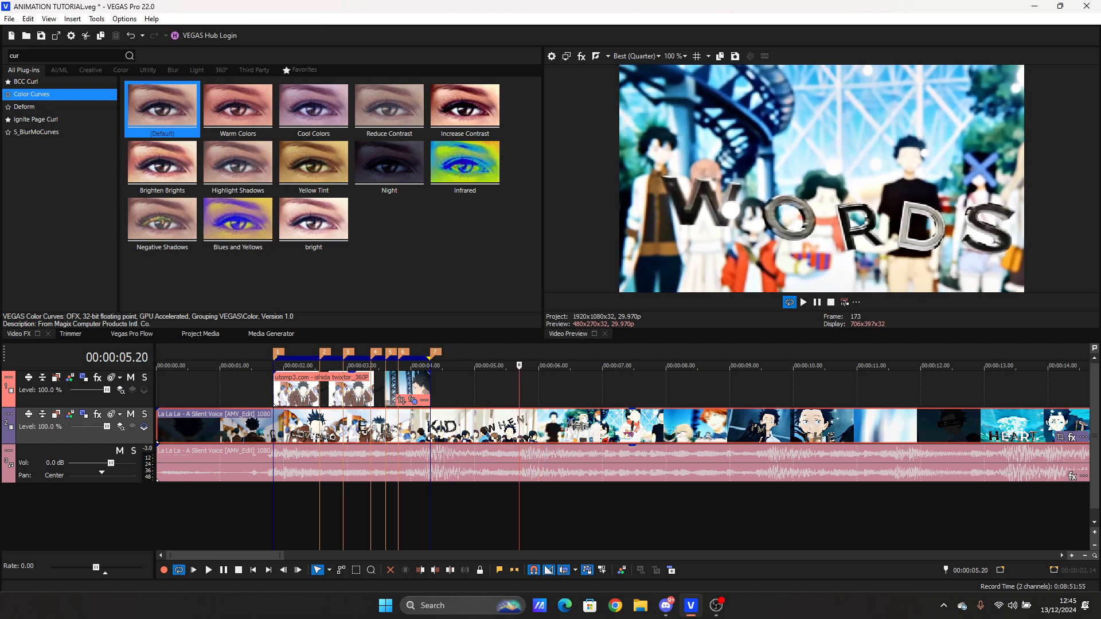
pyautogui.press('Right')
pyautogui.press('Right')
pyautogui.press('Right')
pyautogui.press('Right')
pyautogui.press('Right')
pyautogui.press('Right')
pyautogui.press('Right')
pyautogui.press('Right')
pyautogui.press('Right')
pyautogui.press('Right')
pyautogui.press('Right')
pyautogui.press('Right')
pyautogui.press('Right')
pyautogui.press('Right')
pyautogui.press('Left')
pyautogui.press('Right')
pyautogui.press('Right')
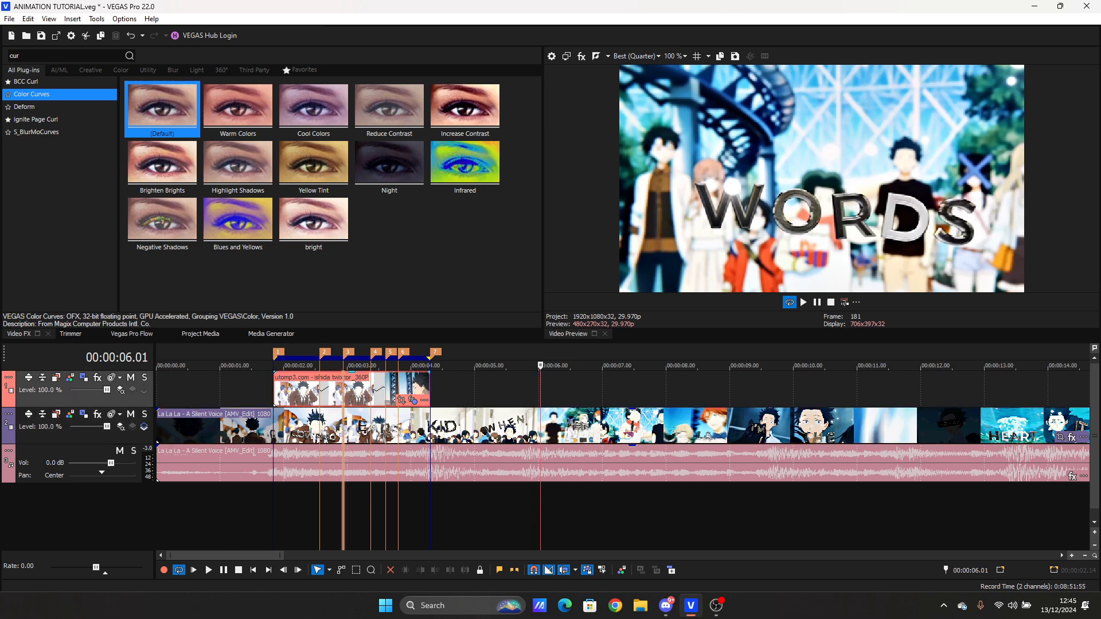
# Step: Step frame by frame through the twixtor clip between markers 2 and 3
pyautogui.press('3')
pyautogui.press('Left')
pyautogui.press('Left')
pyautogui.press('Left')
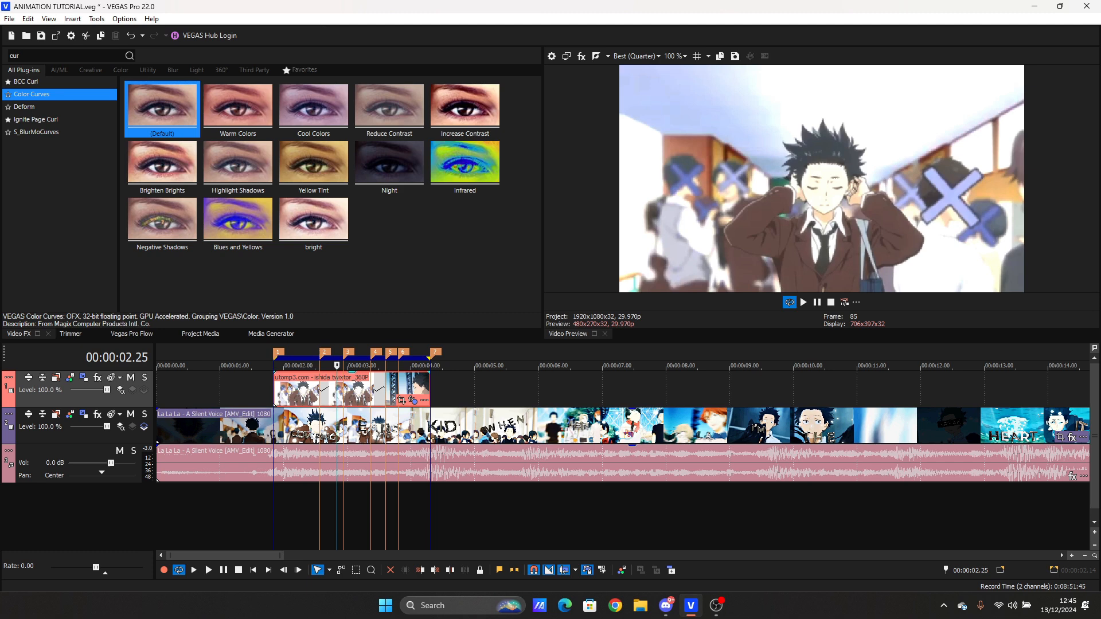
pyautogui.press('Left')
pyautogui.press('Left')
pyautogui.press('Left')
pyautogui.press('Left')
pyautogui.press('Left')
pyautogui.press('Left')
pyautogui.press('Left')
pyautogui.press('Left')
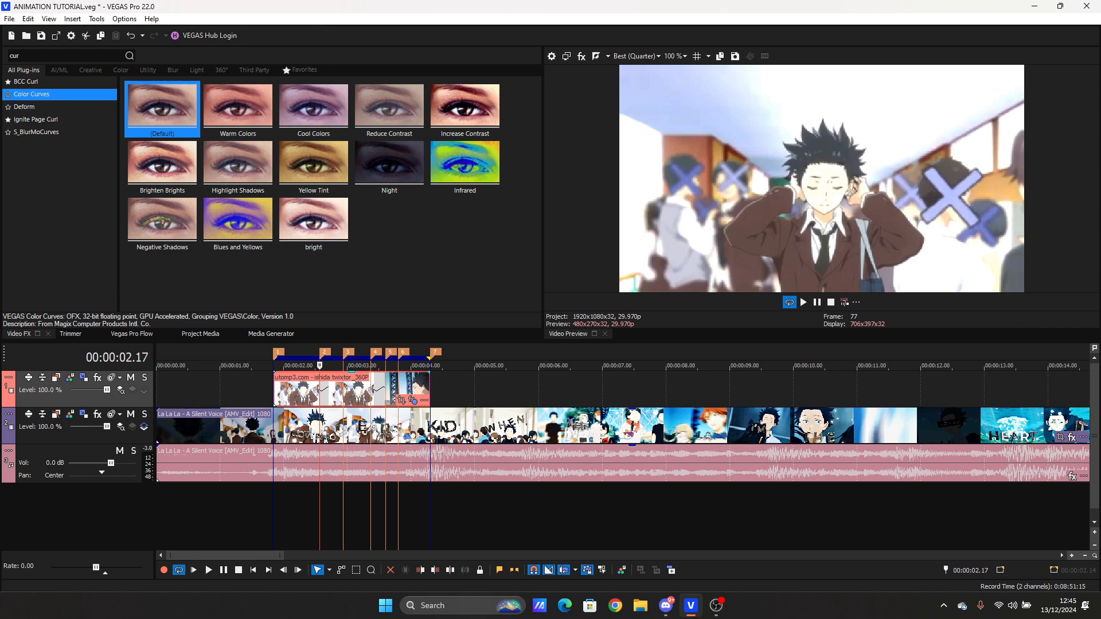
pyautogui.press('Right')
pyautogui.press('Right')
pyautogui.press('Right')
pyautogui.press('Right')
pyautogui.press('Right')
pyautogui.press('Right')
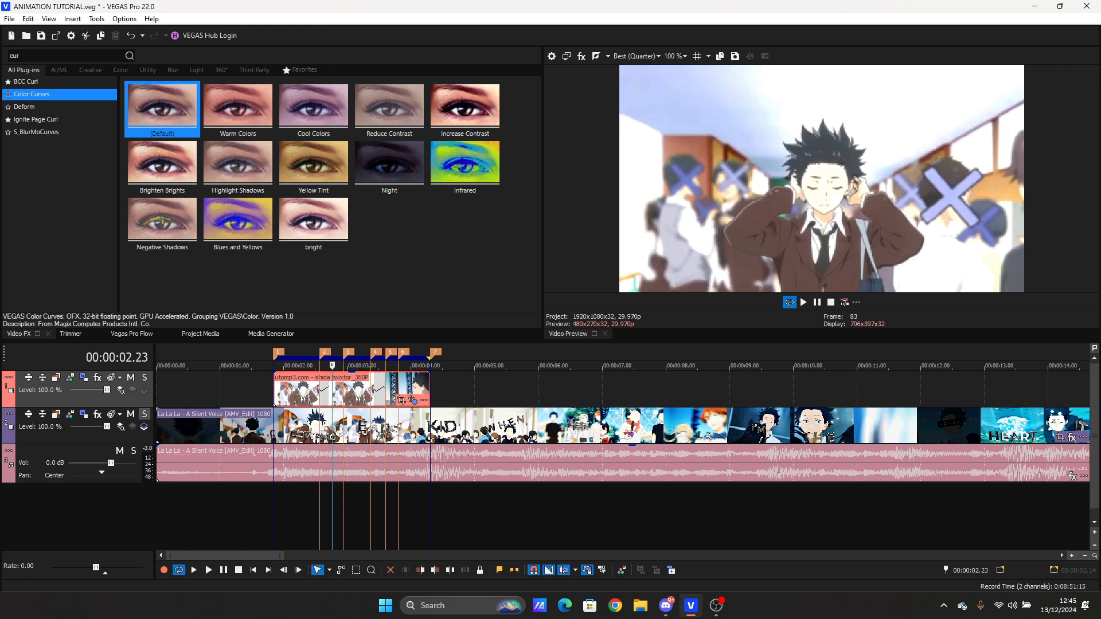
pyautogui.press('Left')
pyautogui.press('Left')
pyautogui.press('Left')
pyautogui.press('Left')
pyautogui.press('Left')
pyautogui.press('Left')
# Step: Solo the reference video track temporarily and step through its frames from marker 2 to past marker 3 to examine the text transitions
pyautogui.click(144, 414)
pyautogui.press('Left')
pyautogui.press('Left')
pyautogui.press('Left')
pyautogui.press('Right')
pyautogui.press('Right')
pyautogui.press('Right')
pyautogui.press('Left')
pyautogui.press('Left')
pyautogui.press('Right')
pyautogui.press('Right')
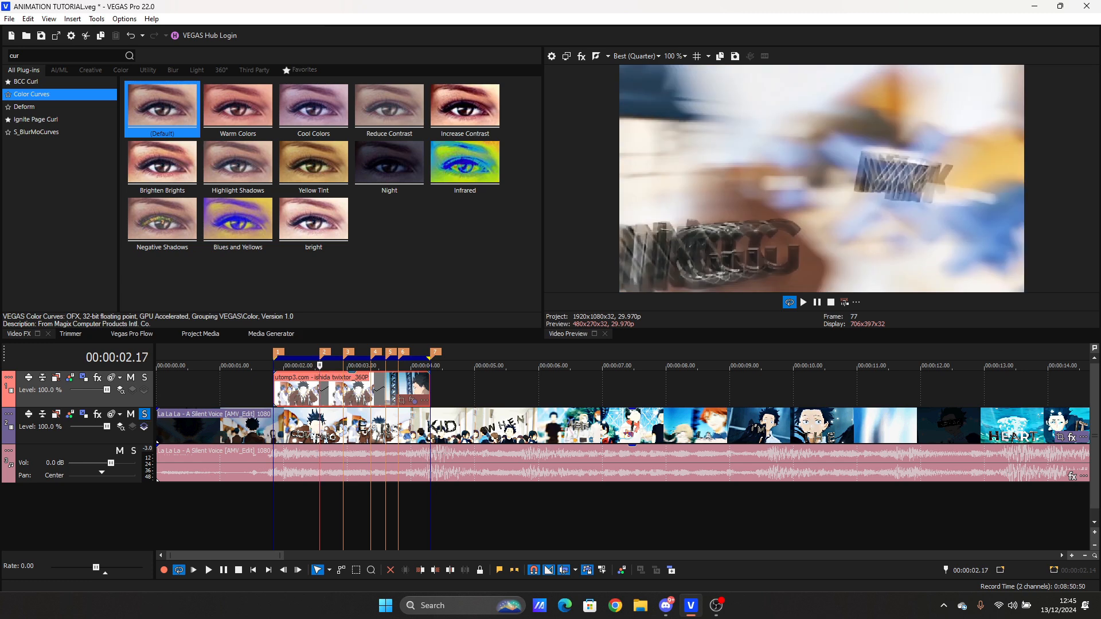
pyautogui.press('Left')
pyautogui.press('Left')
pyautogui.press('Right')
pyautogui.press('Right')
pyautogui.press('Right')
pyautogui.press('Right')
pyautogui.press('Right')
pyautogui.press('Right')
pyautogui.press('Right')
pyautogui.press('Right')
pyautogui.press('Right')
pyautogui.press('Right')
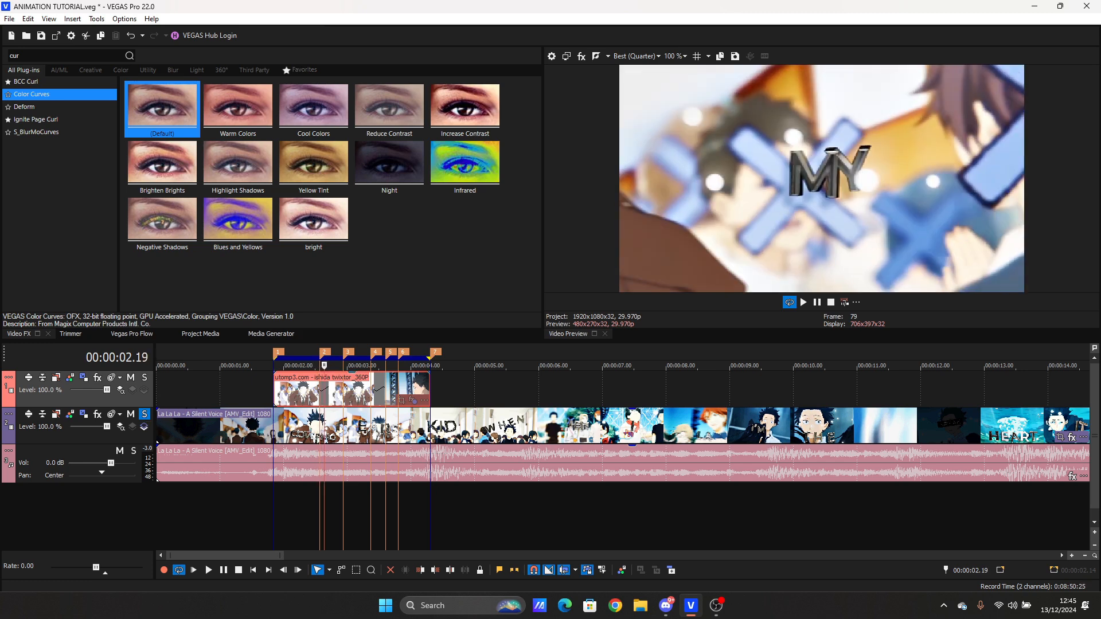
pyautogui.press('Right')
pyautogui.press('Right')
pyautogui.press('Right')
pyautogui.press('Right')
pyautogui.press('Right')
pyautogui.press('Right')
pyautogui.press('Right')
pyautogui.press('Right')
pyautogui.press('Right')
pyautogui.press('Right')
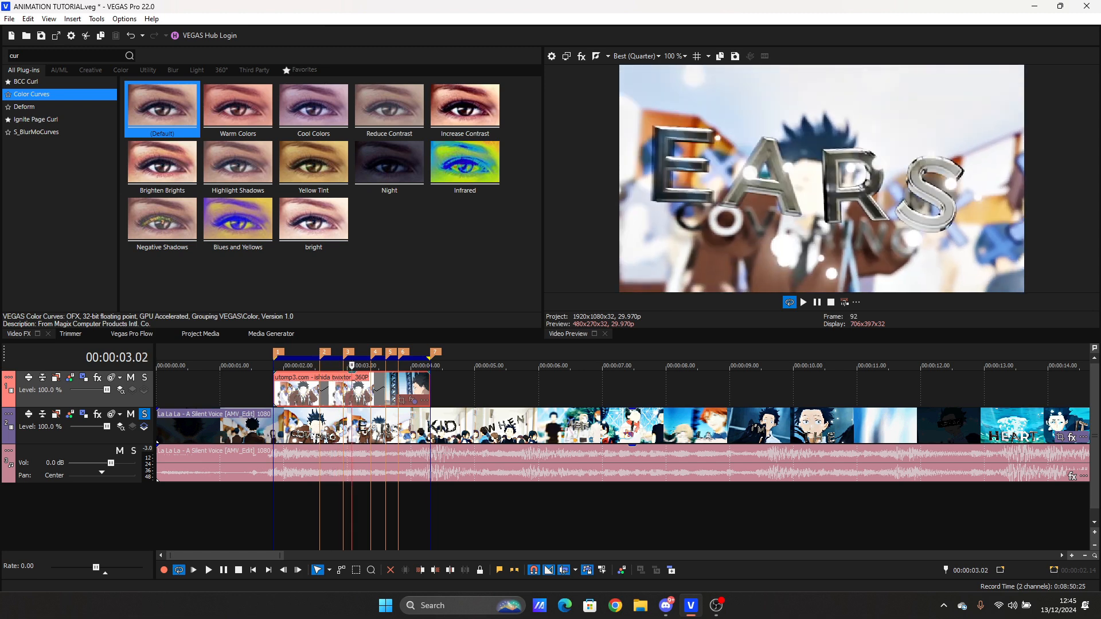
pyautogui.click(145, 414)
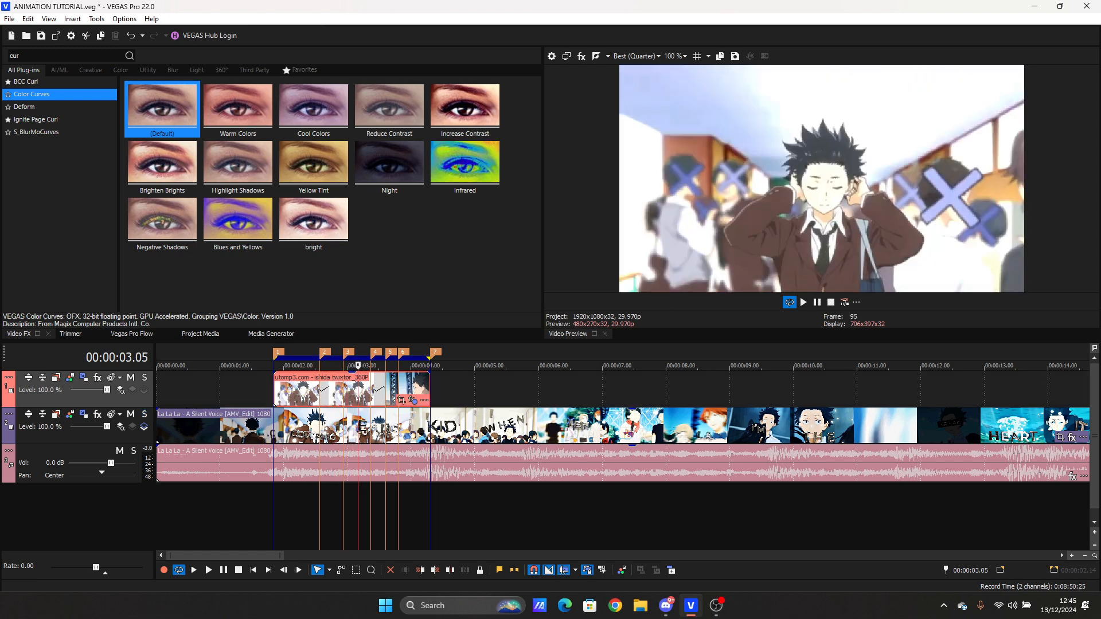
# Step: Split the twixtor clip on the upper track at markers 2, 3, 4, 5 and 6
pyautogui.press('2')
pyautogui.press('s')
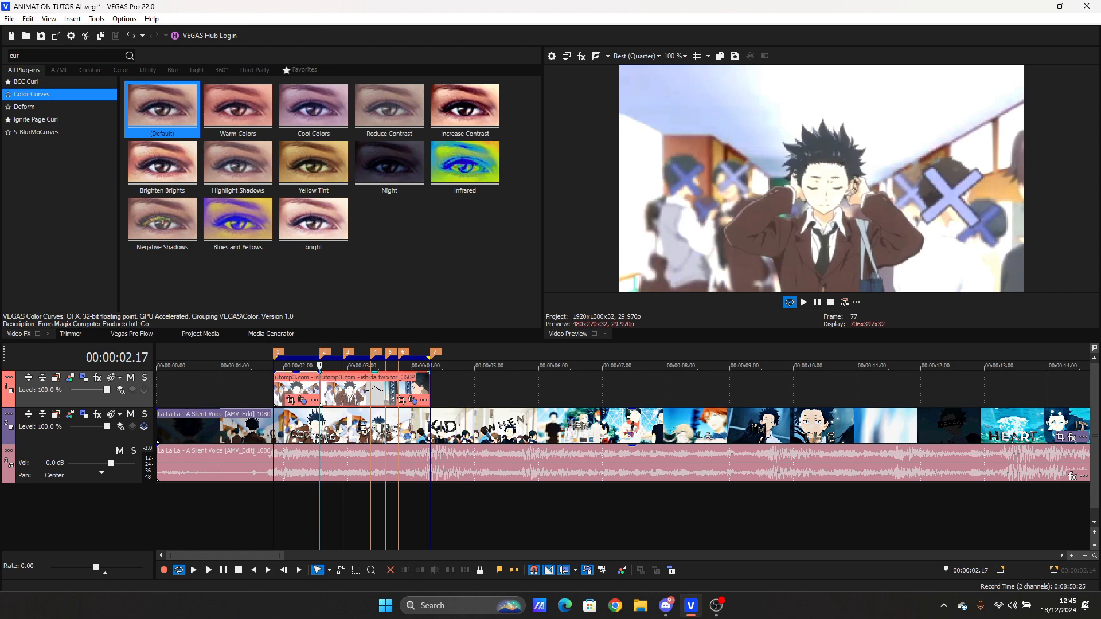
pyautogui.press('3')
pyautogui.press('s')
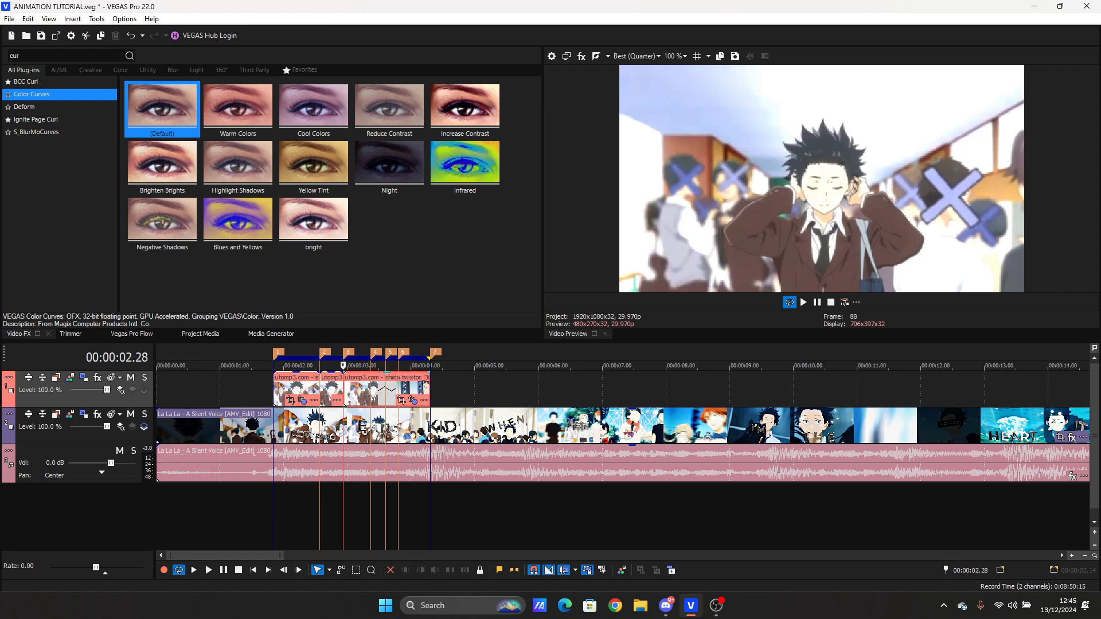
pyautogui.press('4')
pyautogui.press('s')
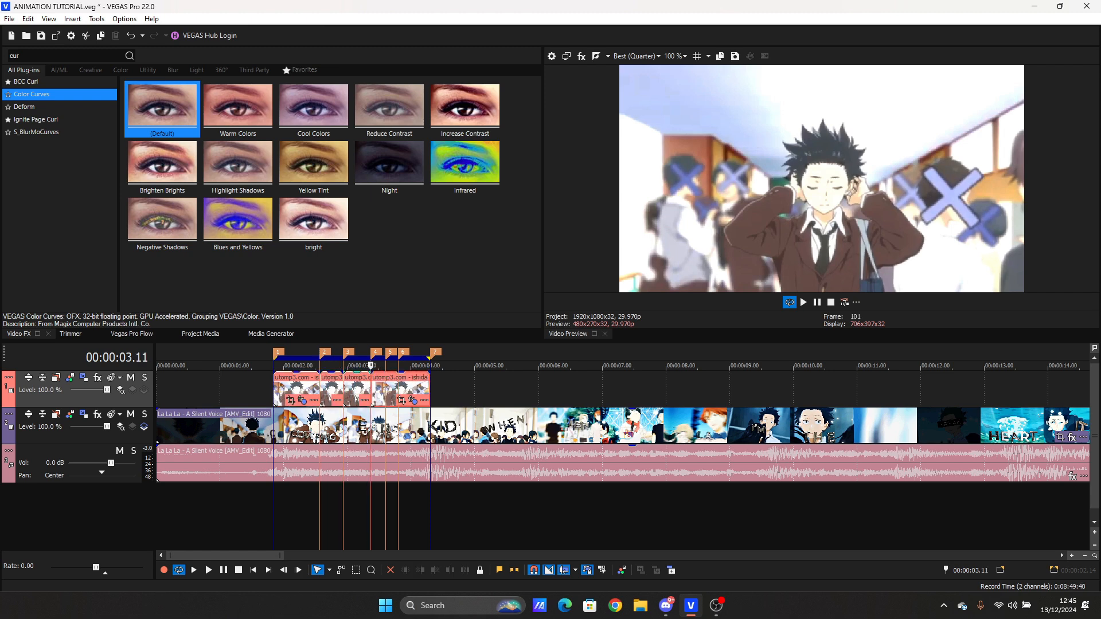
pyautogui.press('5')
pyautogui.press('s')
pyautogui.press('6')
pyautogui.press('s')
pyautogui.click(404, 383)
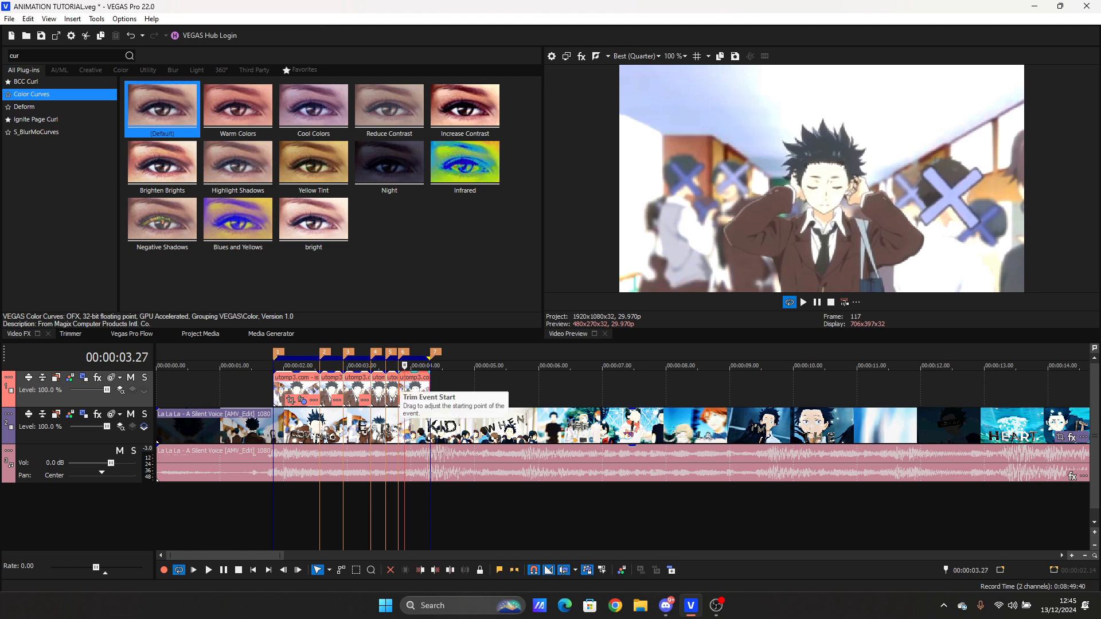
# Step: Play the soloed reference video through the marked section, then unsolo it and look over the last split clip
pyautogui.click(303, 390)
pyautogui.click(144, 415)
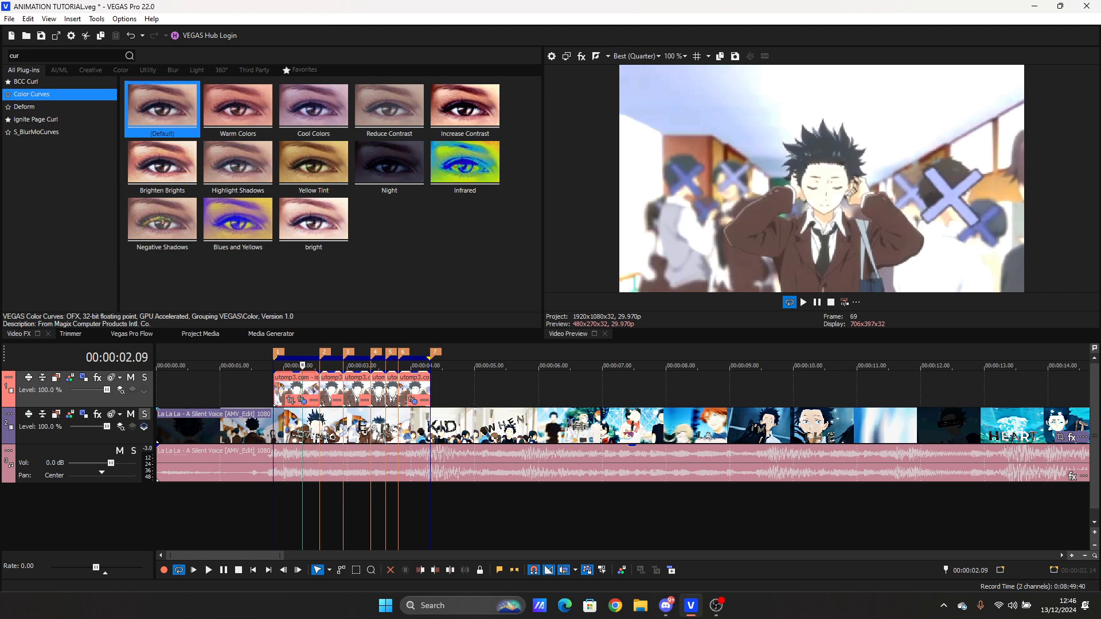
pyautogui.press('space')
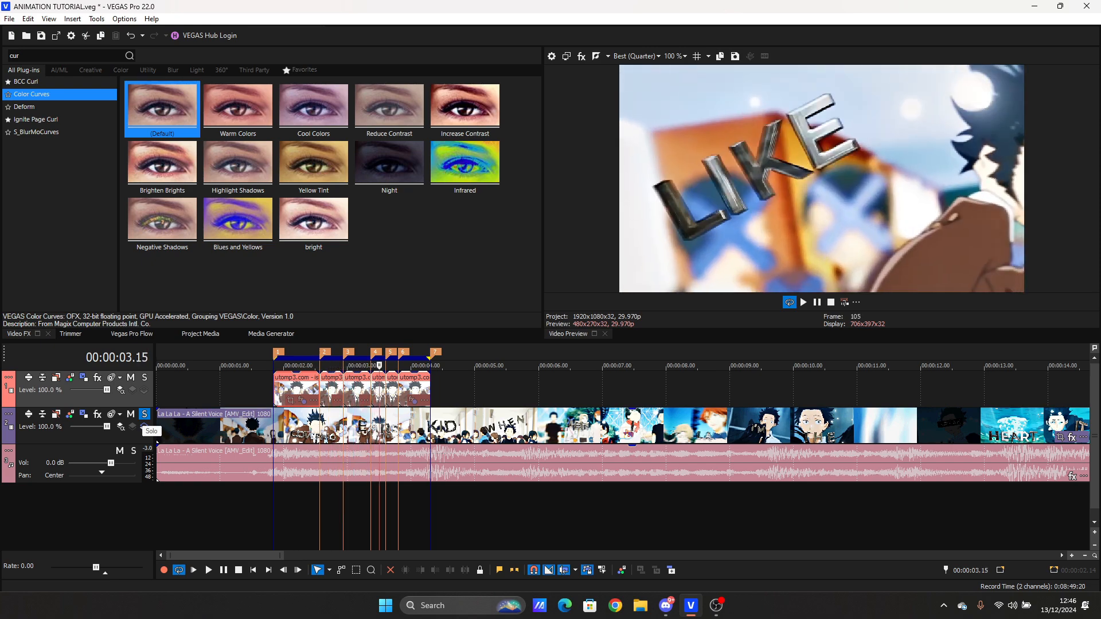
pyautogui.press('Right')
pyautogui.press('Right')
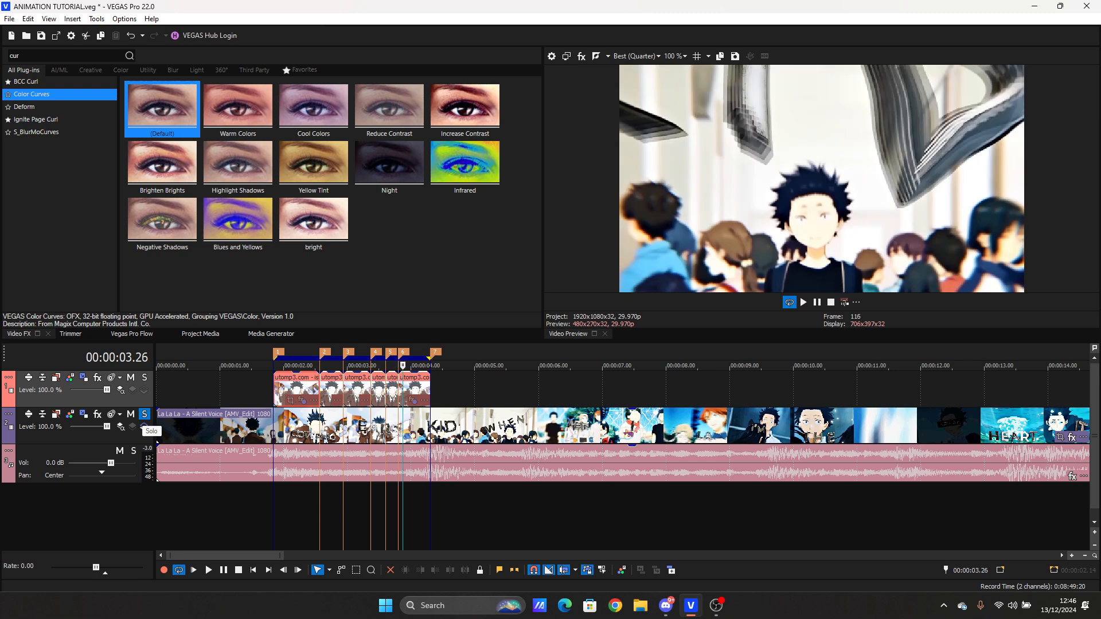
pyautogui.click(145, 415)
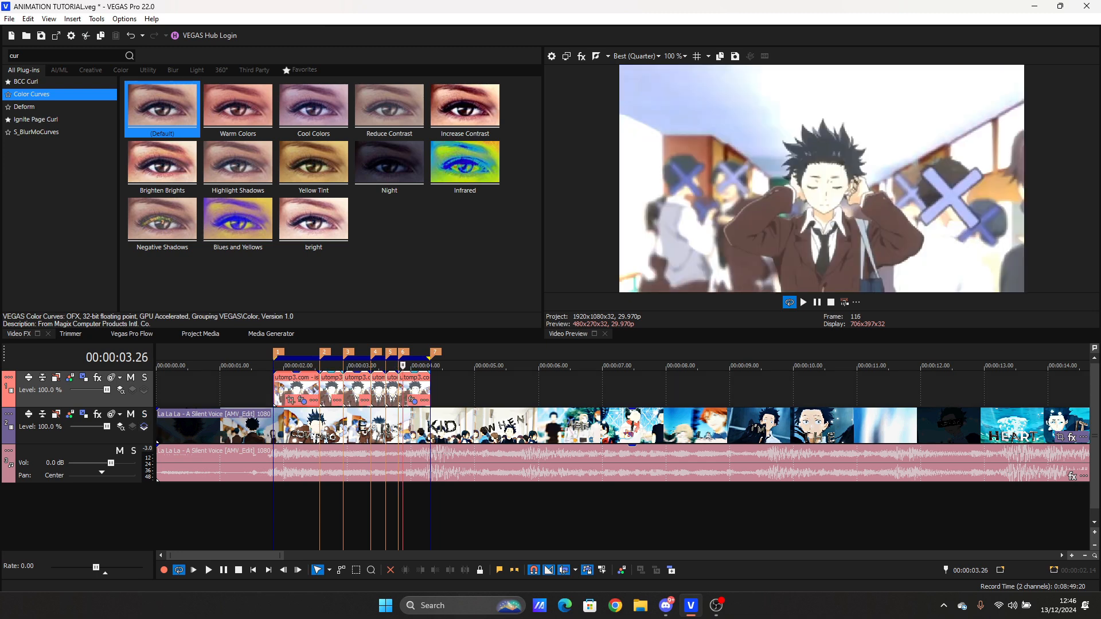
pyautogui.press('Right')
pyautogui.press('Right')
pyautogui.press('Right')
pyautogui.press('Right')
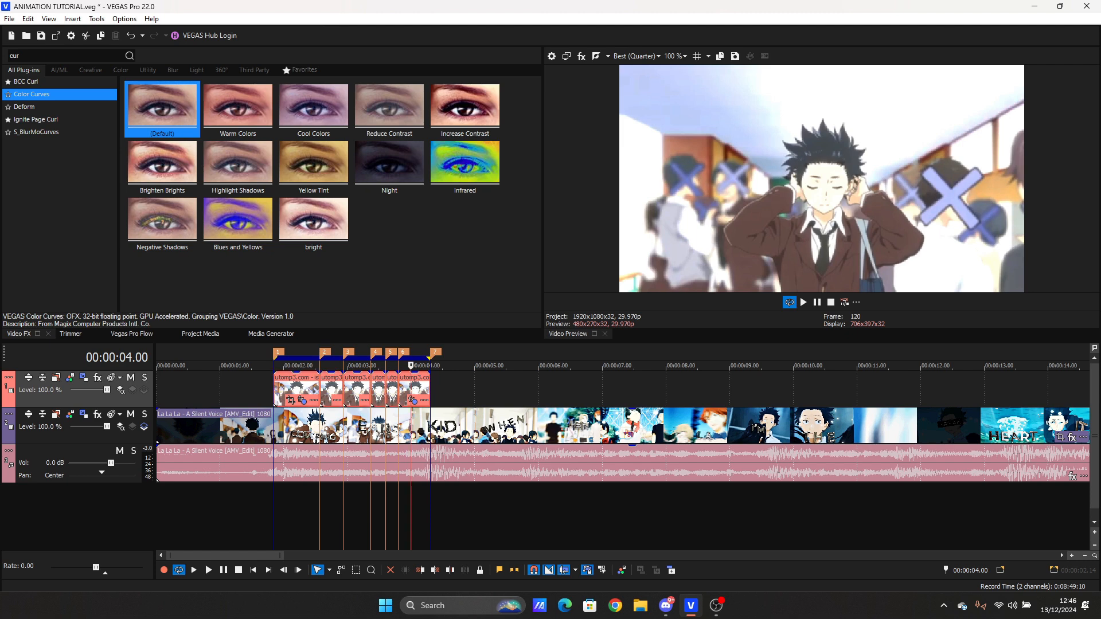
# Step: Create a nested timeline from the split twixtor clips and fit the loop region to all of them
pyautogui.click(671, 570)
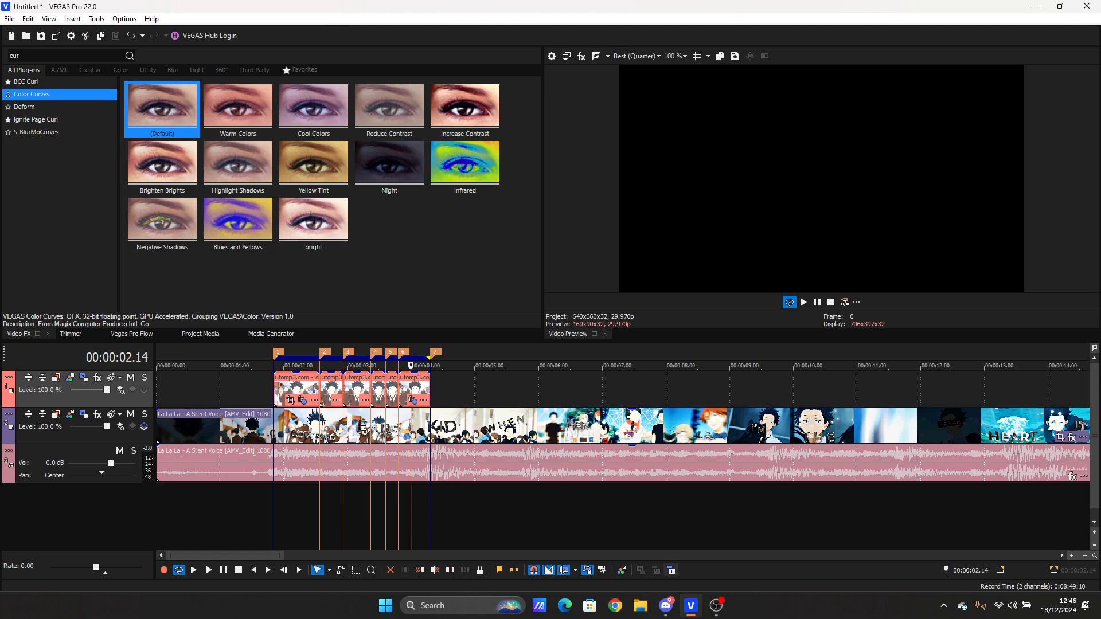
pyautogui.click(684, 328)
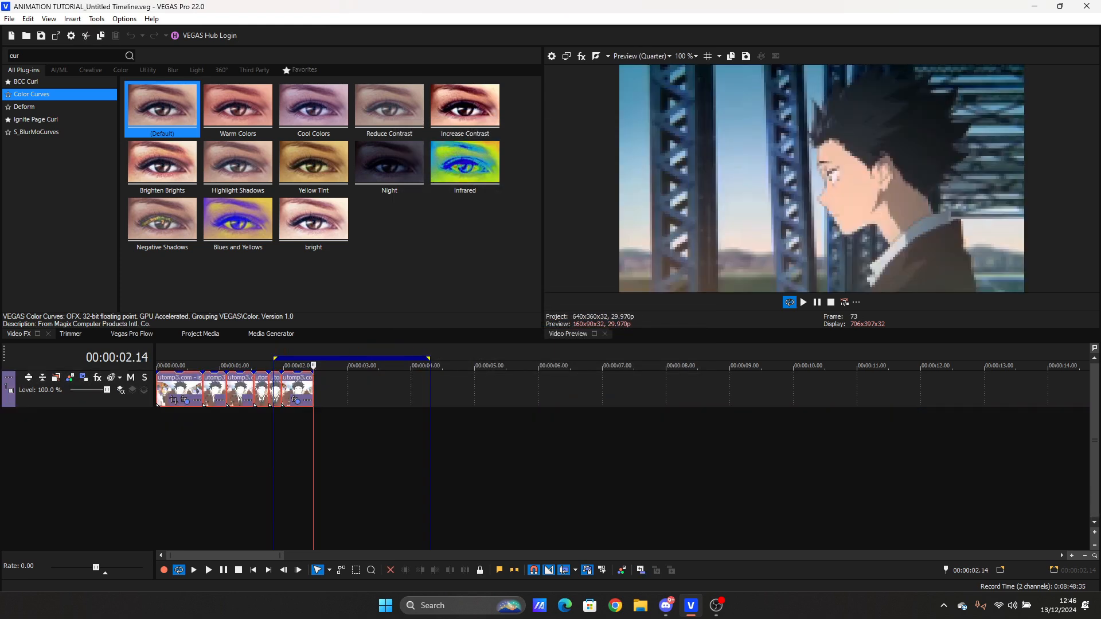
pyautogui.doubleClick(234, 459)
# Step: Add a marker at each of the five cuts between the clips in the nested timeline
pyautogui.click(207, 389)
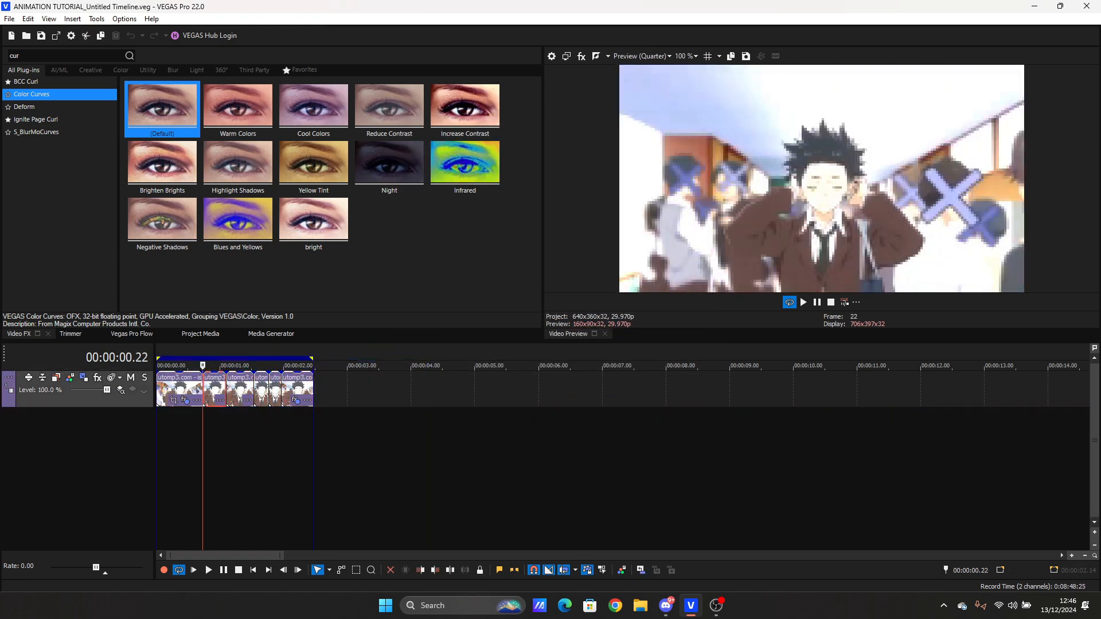
pyautogui.press('m')
pyautogui.press('m')
pyautogui.press('m')
pyautogui.press('Return')
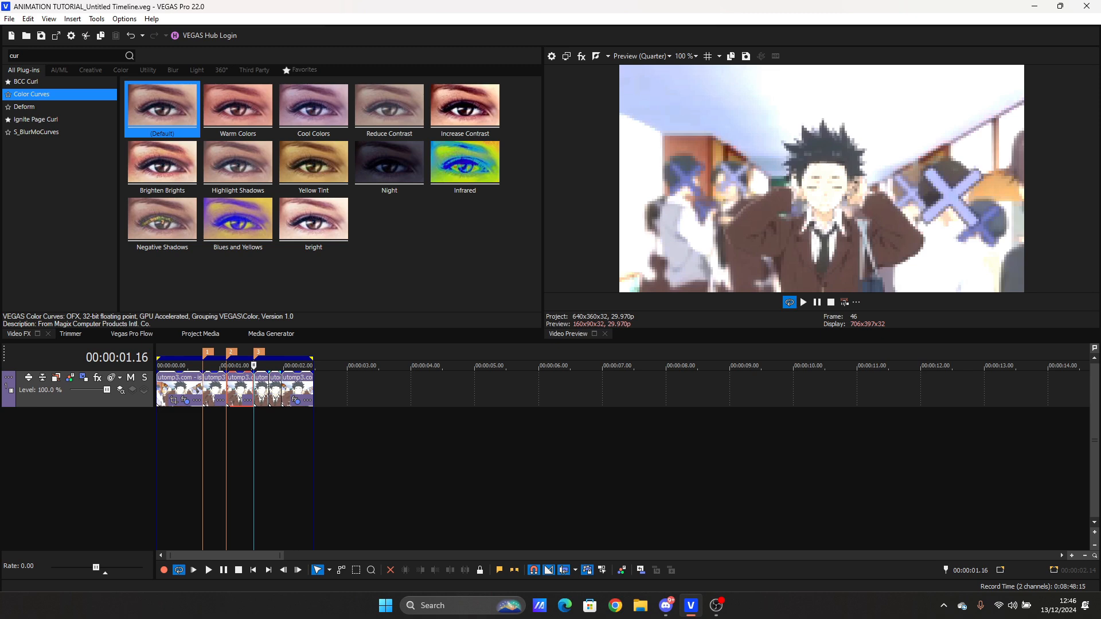
pyautogui.click(268, 409)
pyautogui.press('m')
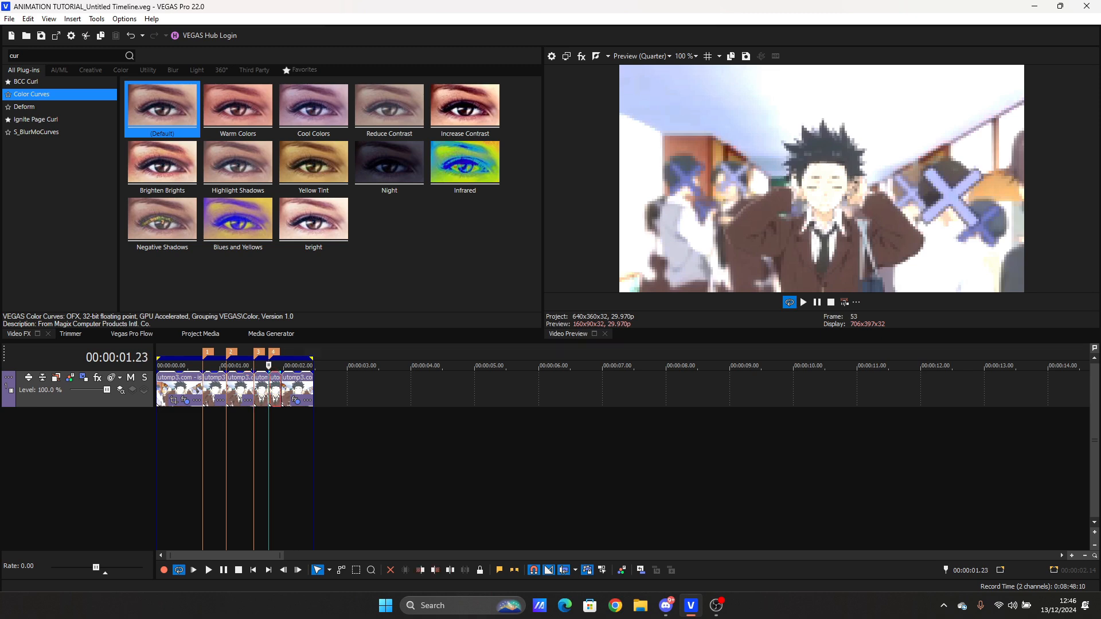
pyautogui.click(281, 401)
pyautogui.press('m')
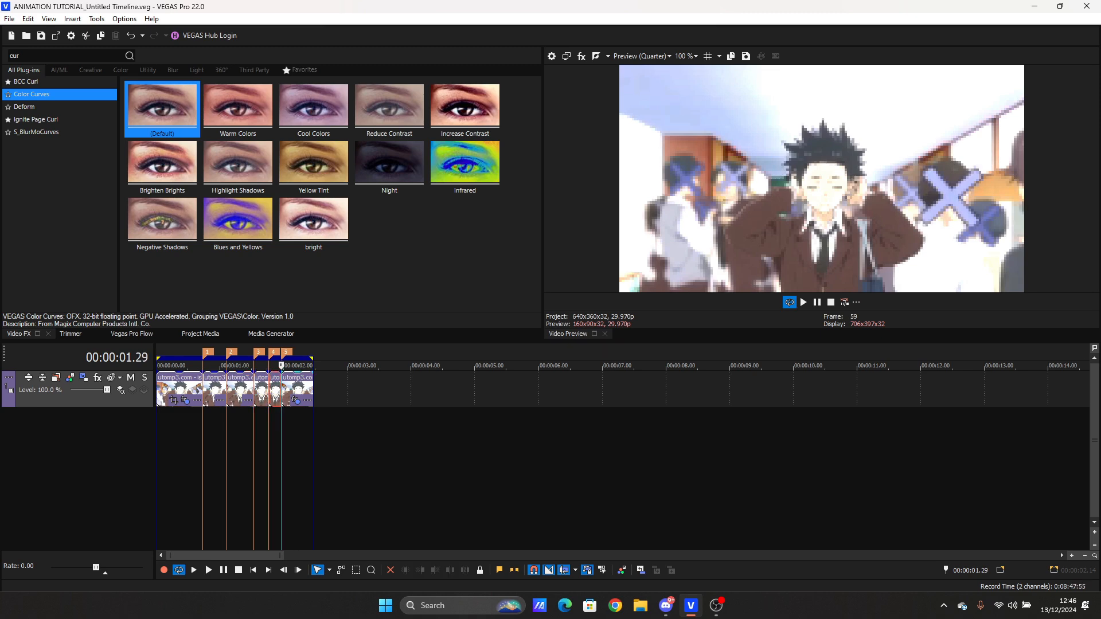
# Step: Select the full time range of the clips as the loop region and save the nested project
pyautogui.click(317, 431)
pyautogui.doubleClick(180, 436)
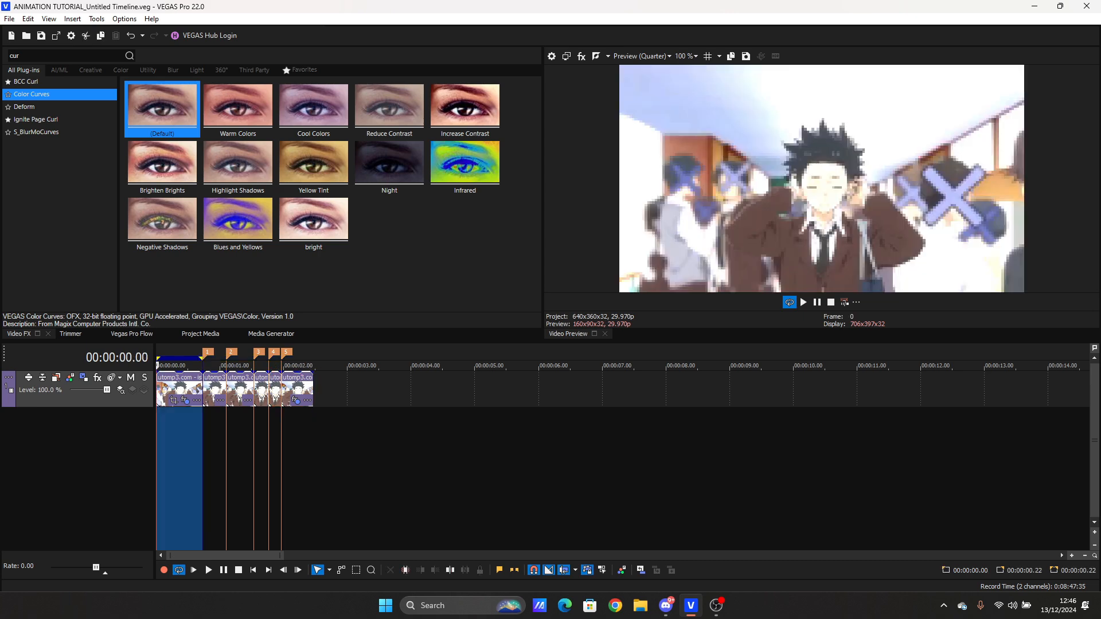
pyautogui.tripleClick(180, 436)
pyautogui.click(41, 35)
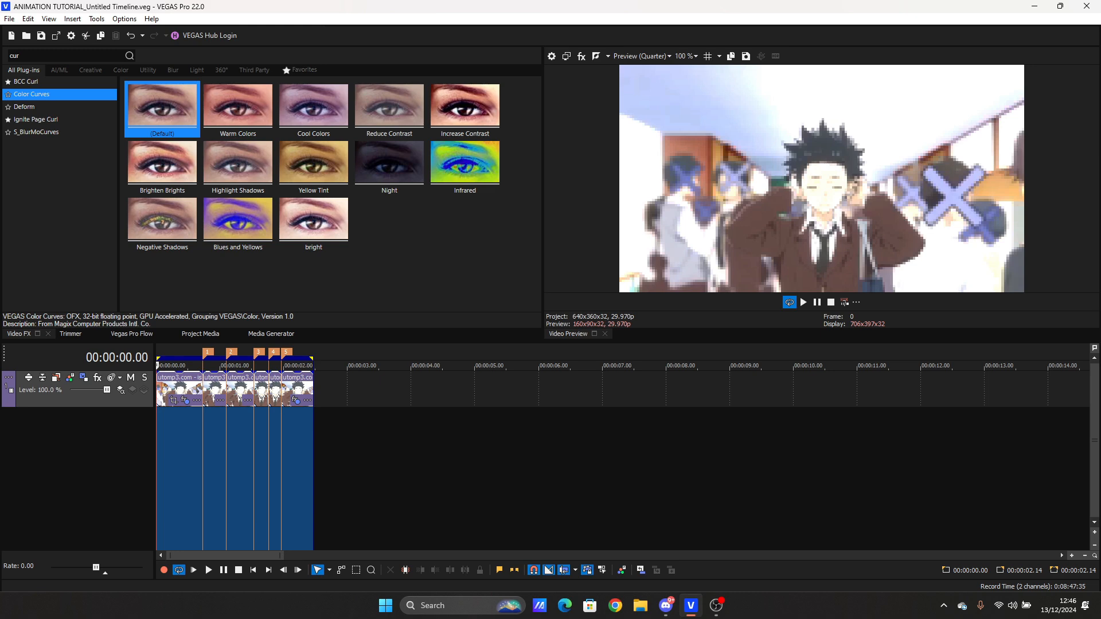
# Step: Open the project file ANIMATION TUTORIAL_Untitled Timeline from the Downloads folder
pyautogui.moveTo(666, 606)
pyautogui.click(26, 35)
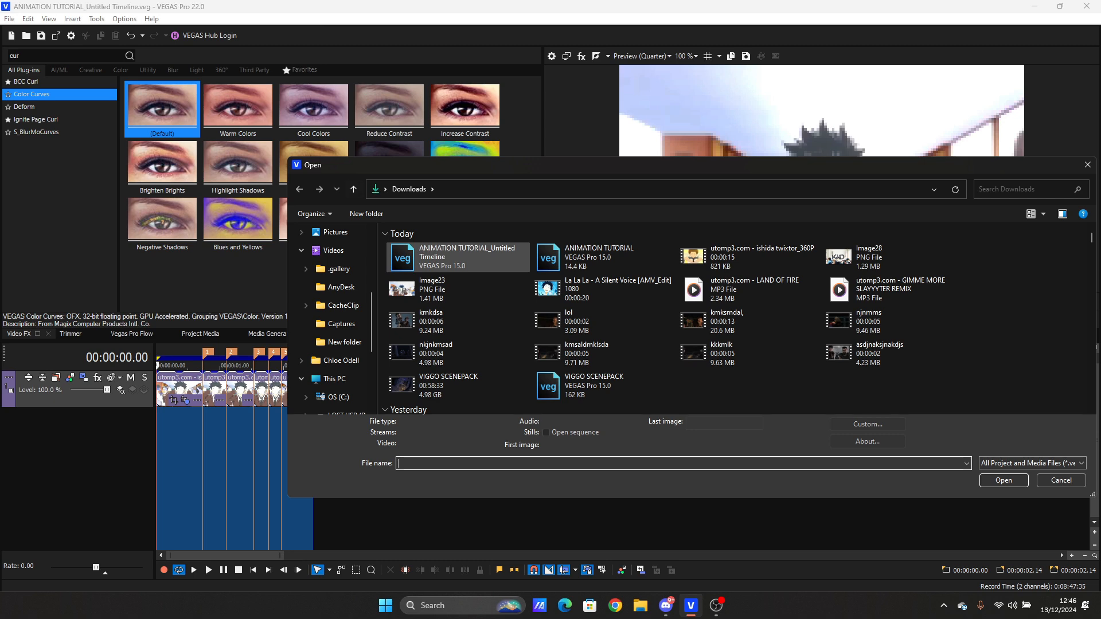
pyautogui.doubleClick(459, 257)
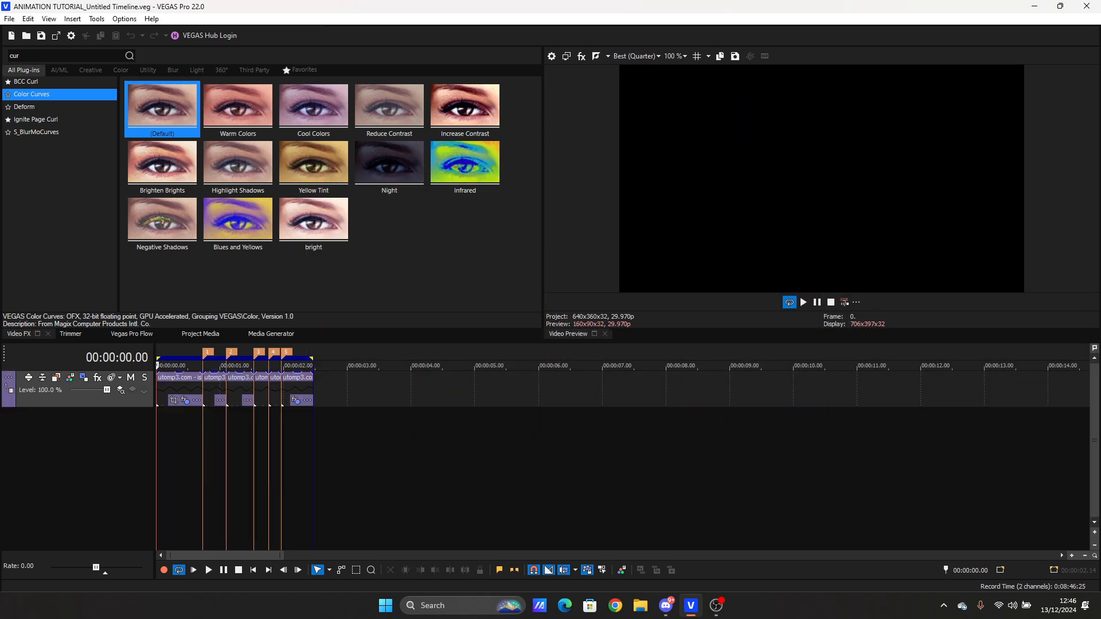
# Step: Set the video preview quality to Best (Half) with the playhead on the third clip
pyautogui.hotkey('ctrl', 'a')
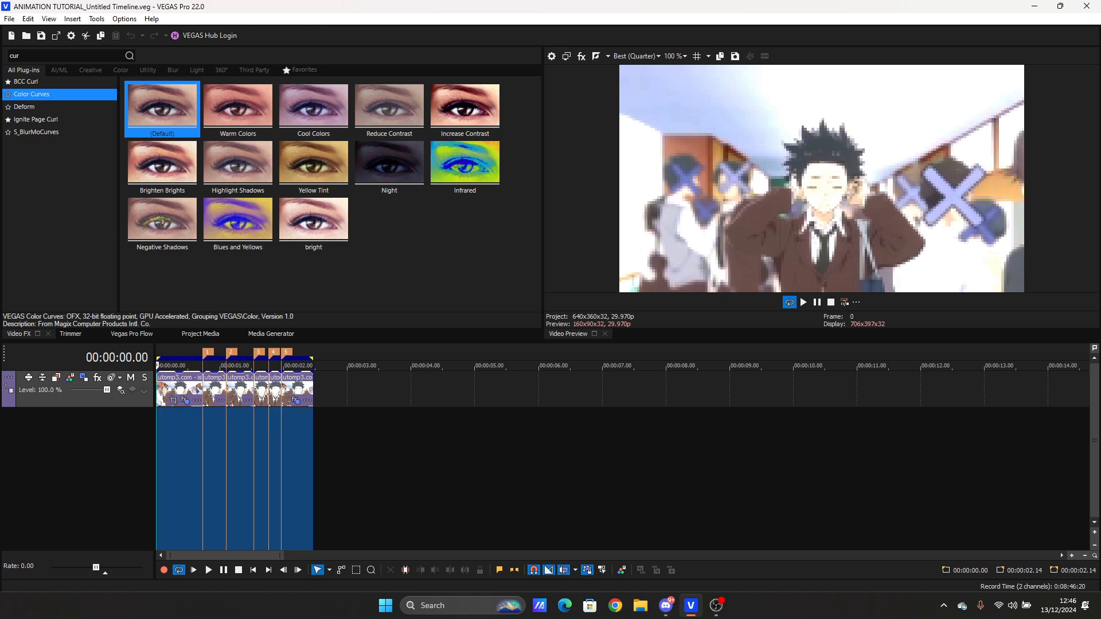
pyautogui.click(226, 459)
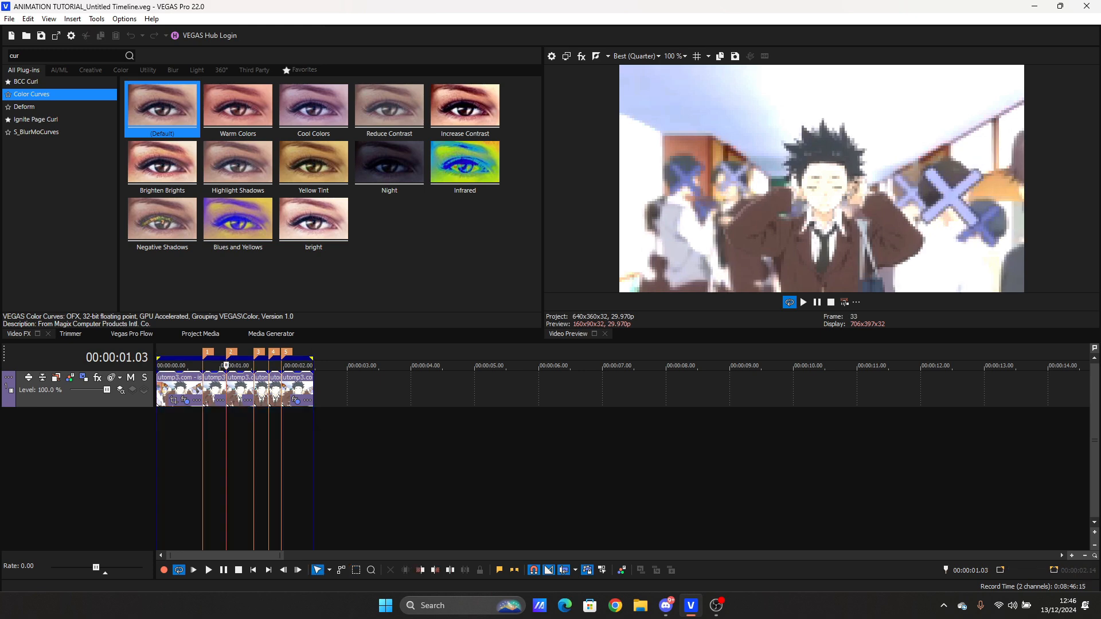
pyautogui.click(258, 459)
pyautogui.moveTo(258, 365)
pyautogui.mouseDown()
pyautogui.moveTo(202, 365)
pyautogui.moveTo(328, 365)
pyautogui.moveTo(238, 365)
pyautogui.mouseUp()
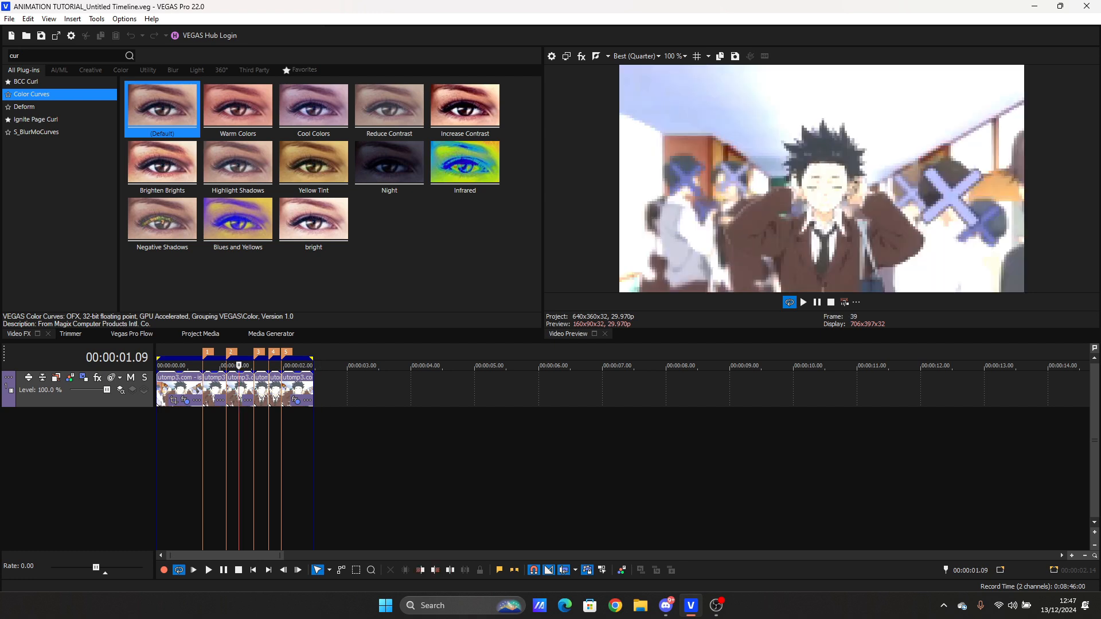
pyautogui.click(637, 56)
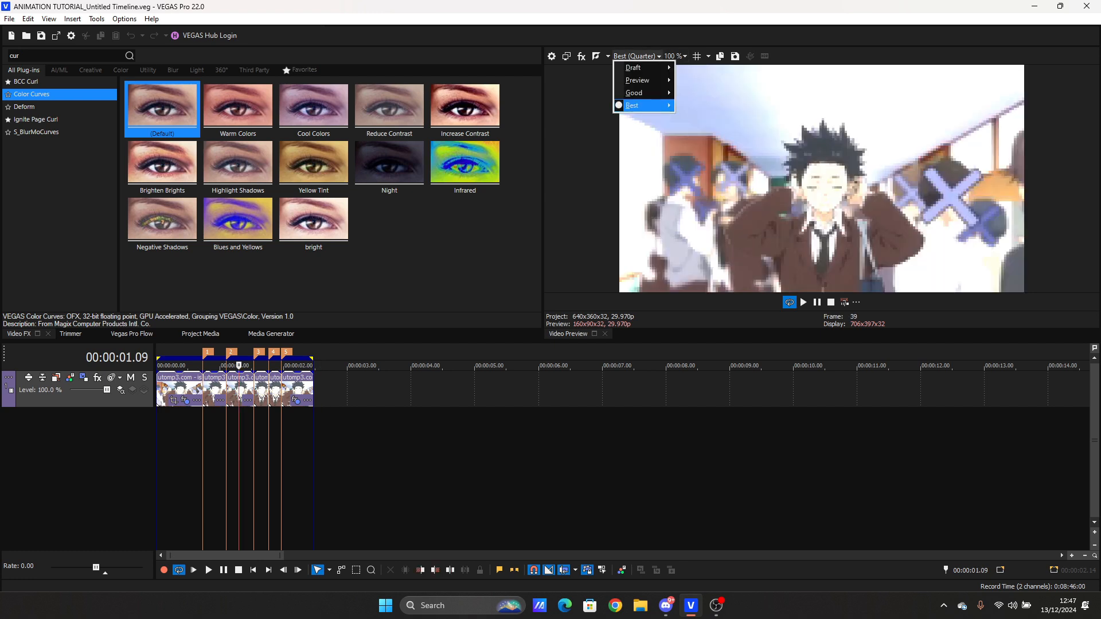
pyautogui.moveTo(637, 104)
pyautogui.click(692, 131)
# Step: Rename the first marker, at the cut between the first and second clips, as "my"
pyautogui.click(181, 390)
pyautogui.scroll(3, 182, 390)
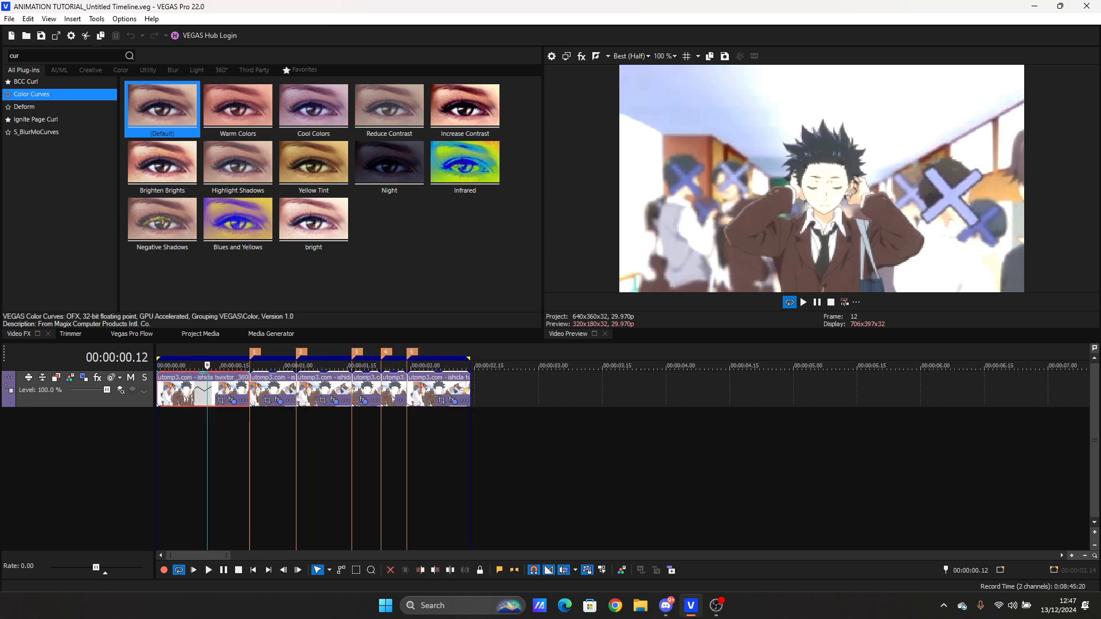
pyautogui.rightClick(255, 351)
pyautogui.click(276, 373)
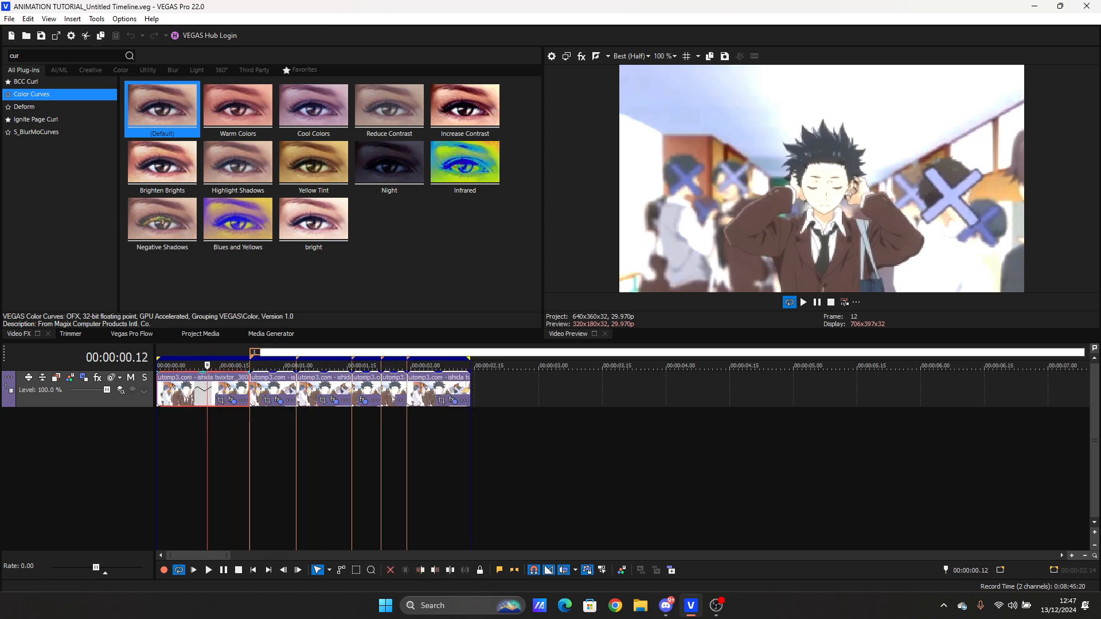
pyautogui.write('my')
pyautogui.press('Return')
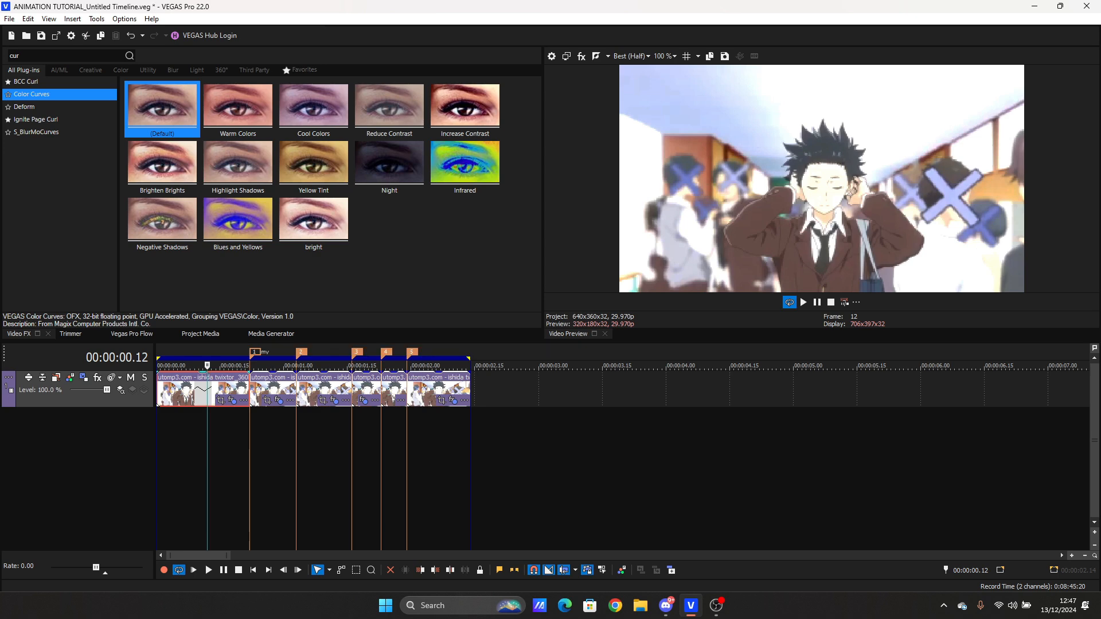
# Step: Rename the second marker, at the cut between the second and third clips, as "EARS"
pyautogui.click(301, 351)
pyautogui.rightClick(301, 351)
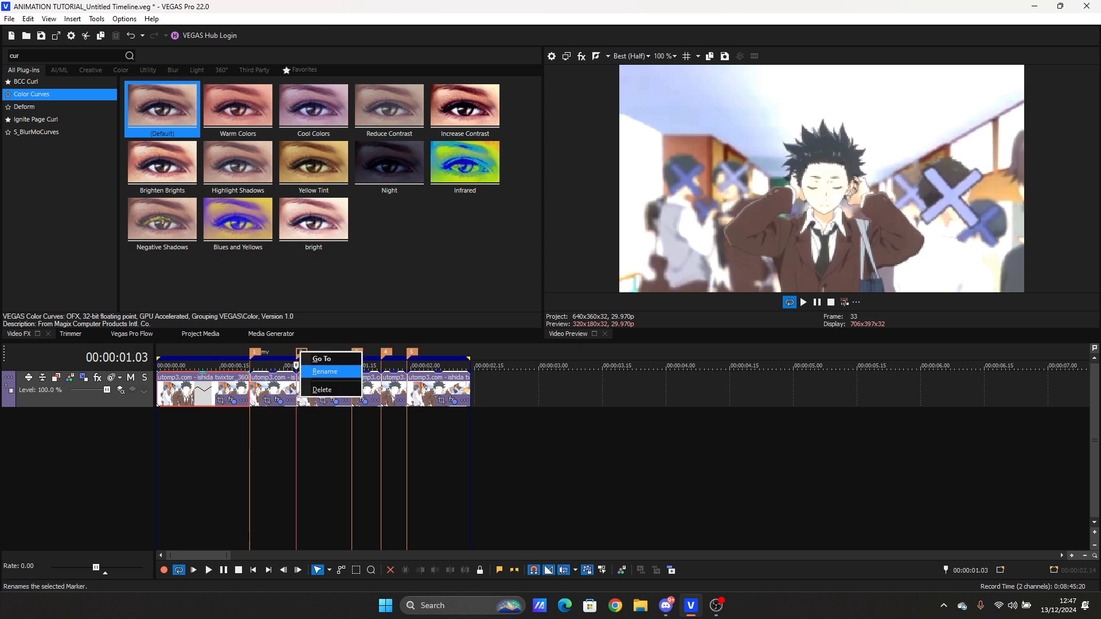
pyautogui.click(322, 372)
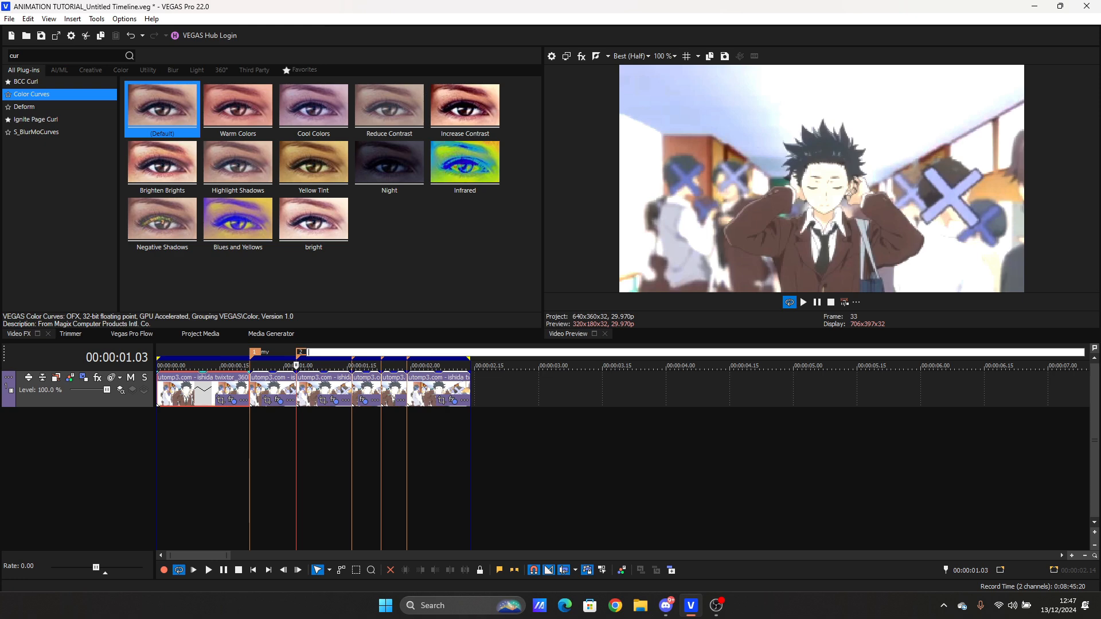
pyautogui.write('EARS')
pyautogui.press('Return')
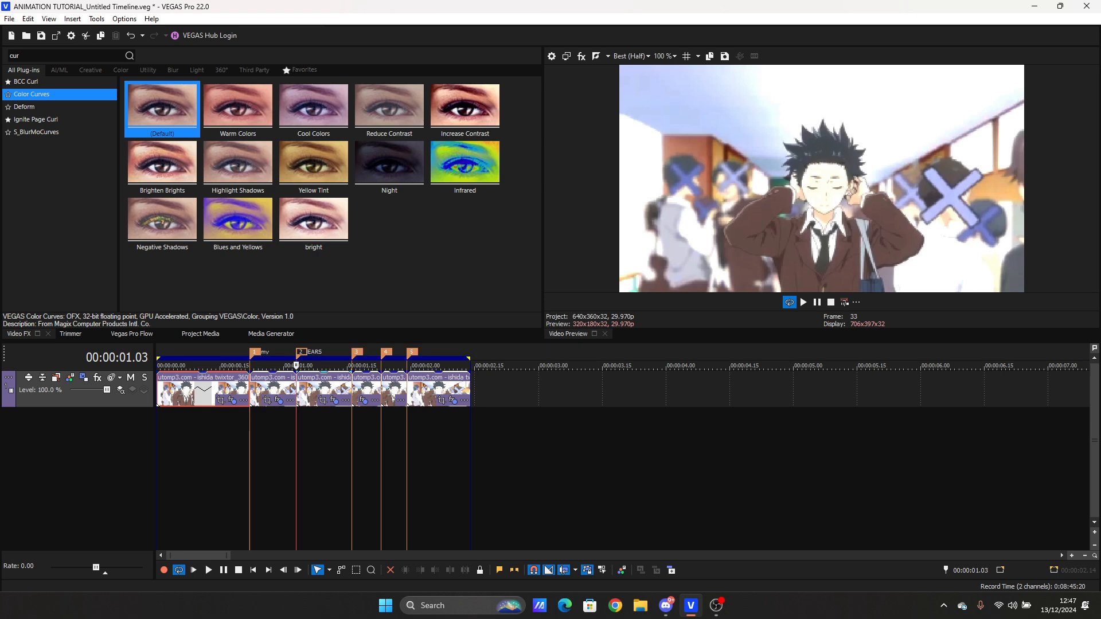
# Step: Rename the third marker, at the cut between the third and fourth clips, as "LIKE"
pyautogui.click(357, 352)
pyautogui.rightClick(356, 351)
pyautogui.click(377, 372)
pyautogui.write('LIKE')
pyautogui.press('Return')
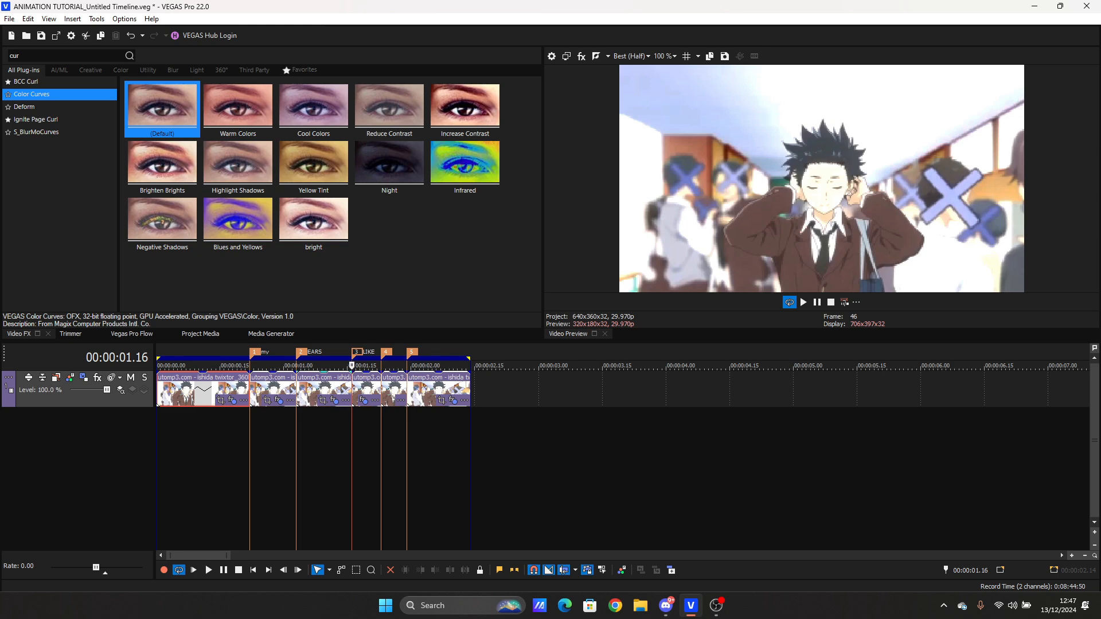
# Step: Rename the fourth marker as "A" and the fifth marker, at the start of the last clip, as "KID"
pyautogui.rightClick(386, 352)
pyautogui.click(406, 372)
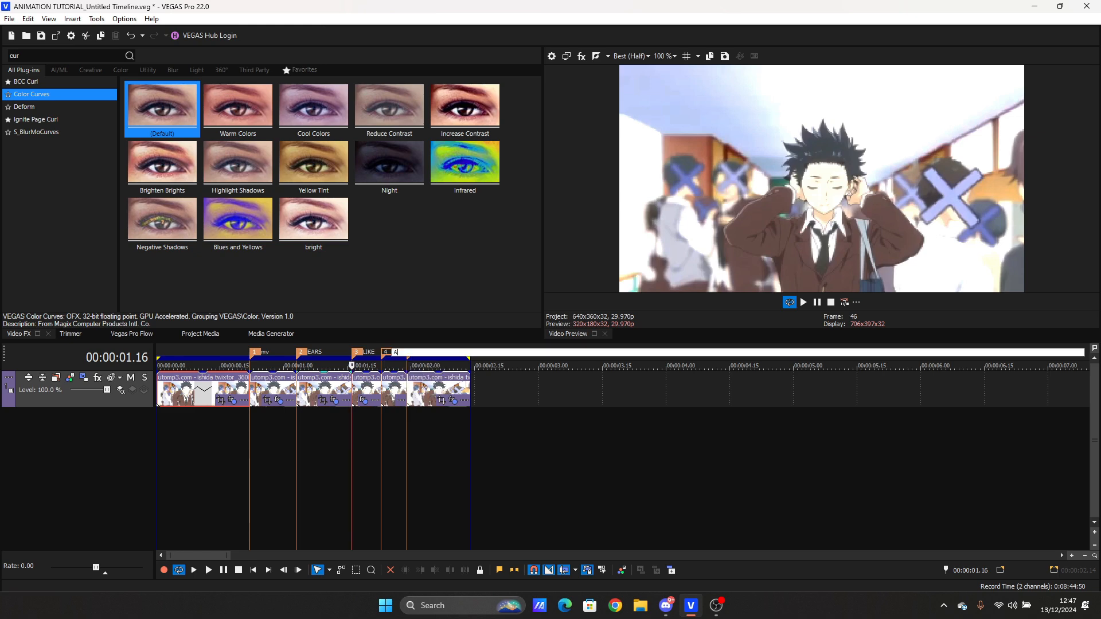
pyautogui.write('A')
pyautogui.press('Return')
pyautogui.rightClick(411, 352)
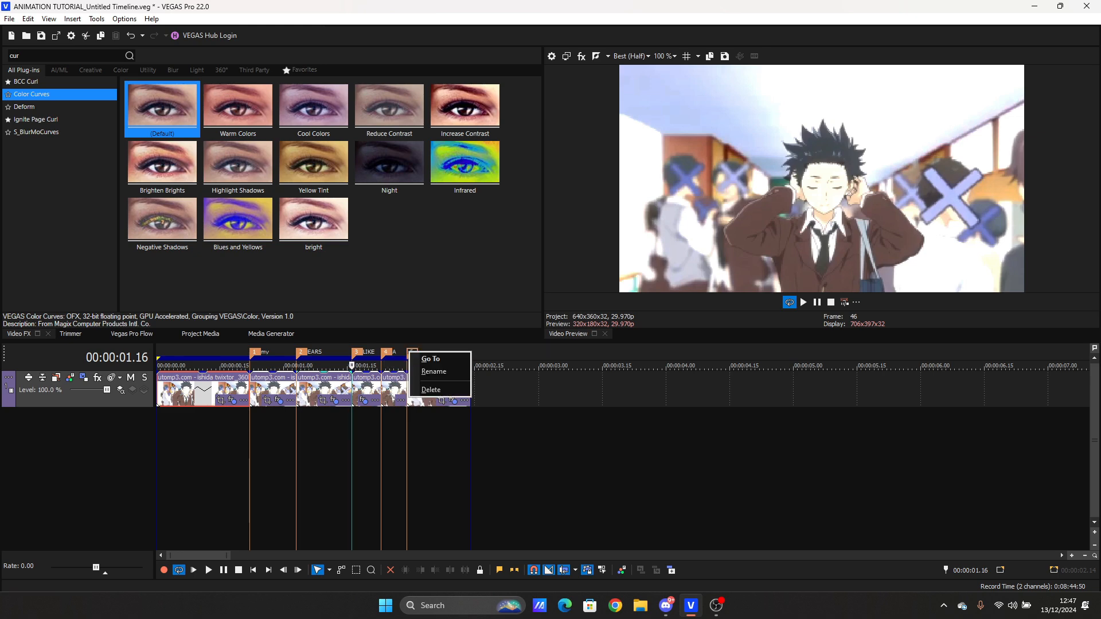
pyautogui.click(432, 372)
pyautogui.write('K')
pyautogui.press('Return')
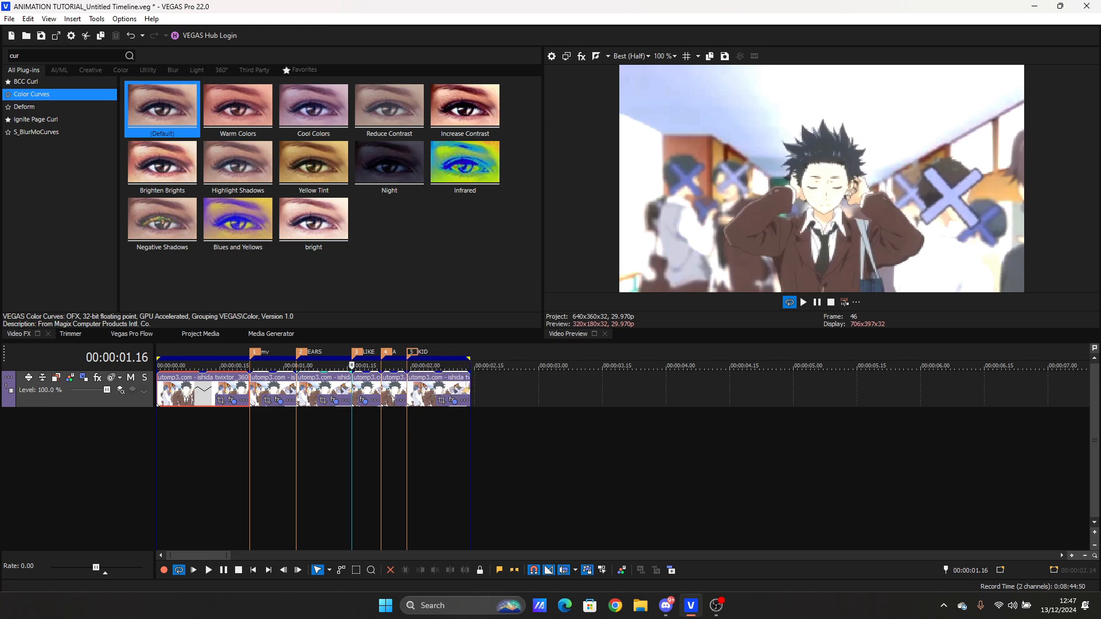
# Step: Insert six empty video tracks above the track holding the clips
pyautogui.hotkey('ctrl', 'shift', 'q')
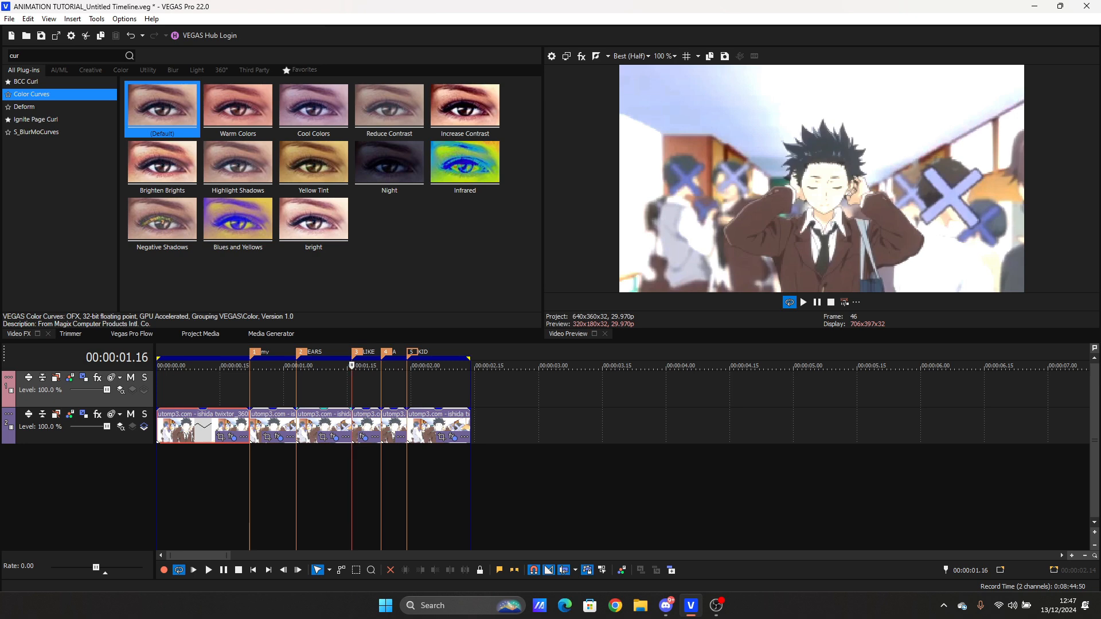
pyautogui.click(274, 489)
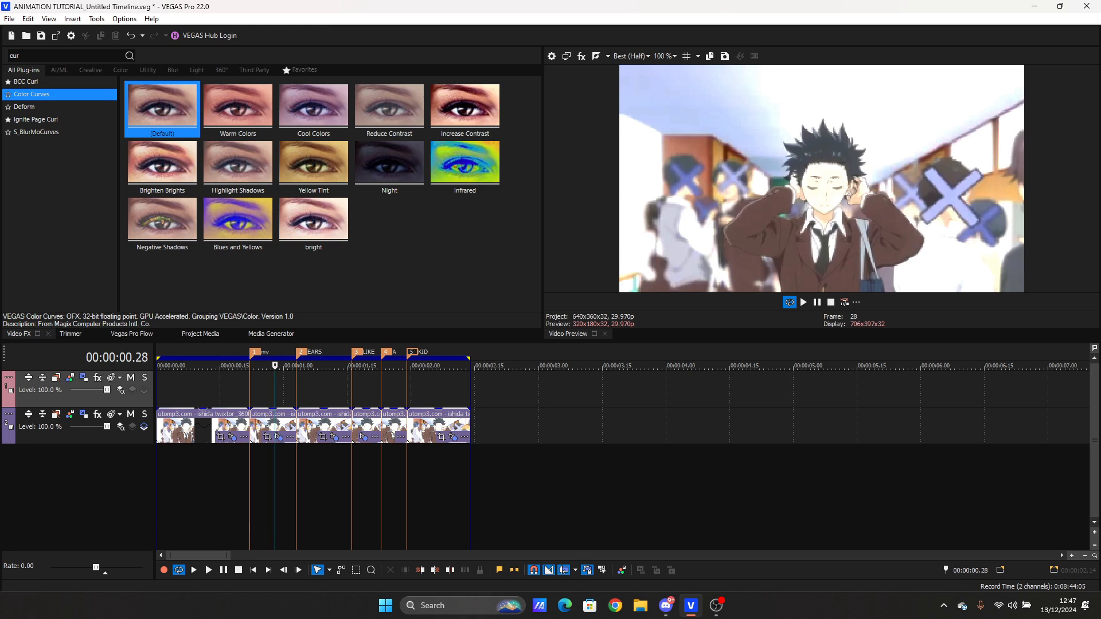
pyautogui.hotkey('ctrl', 'shift', 'q')
pyautogui.hotkey('ctrl', 'shift', 'q')
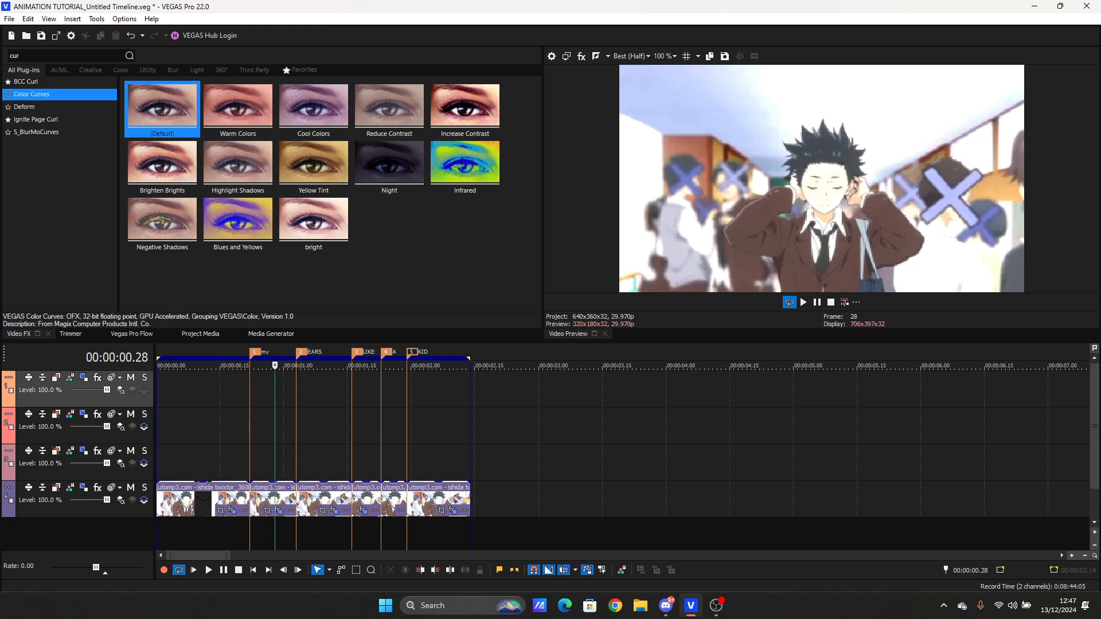
pyautogui.hotkey('ctrl', 'shift', 'q')
pyautogui.hotkey('ctrl', 'shift', 'q')
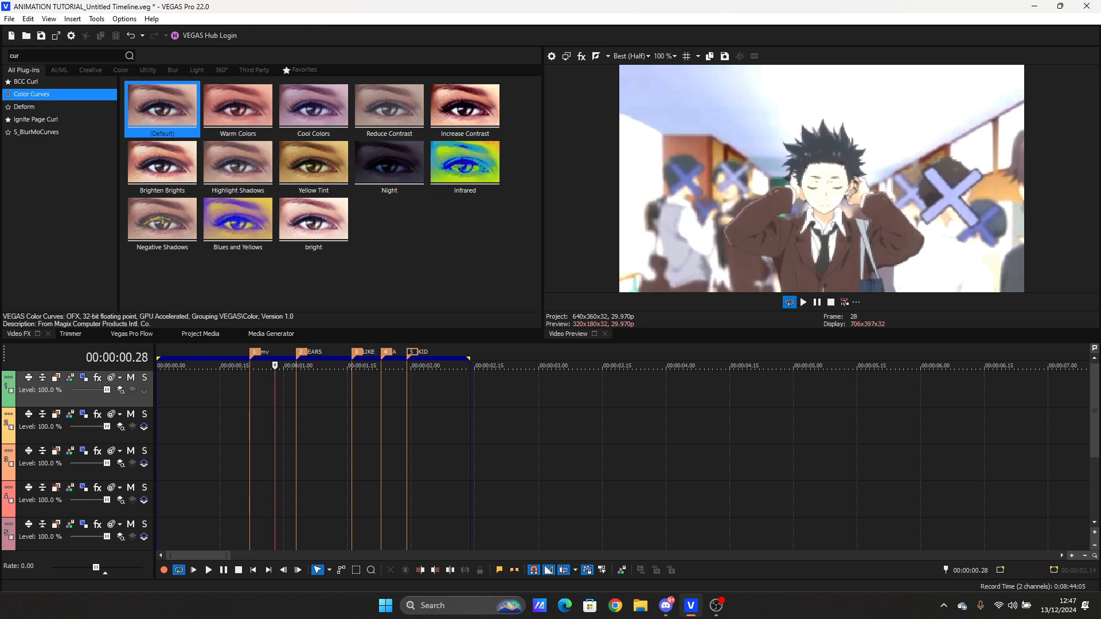
pyautogui.hotkey('ctrl', 'shift', 'q')
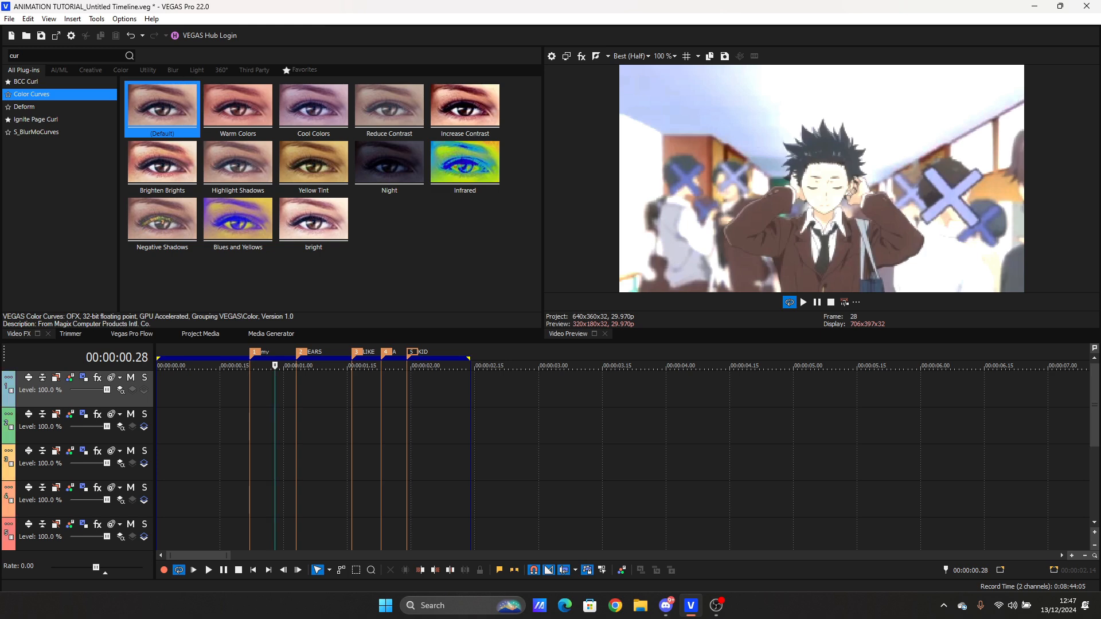
# Step: Make tracks 2 to 7, including the clip track, compositing children of the first track
pyautogui.click(80, 435)
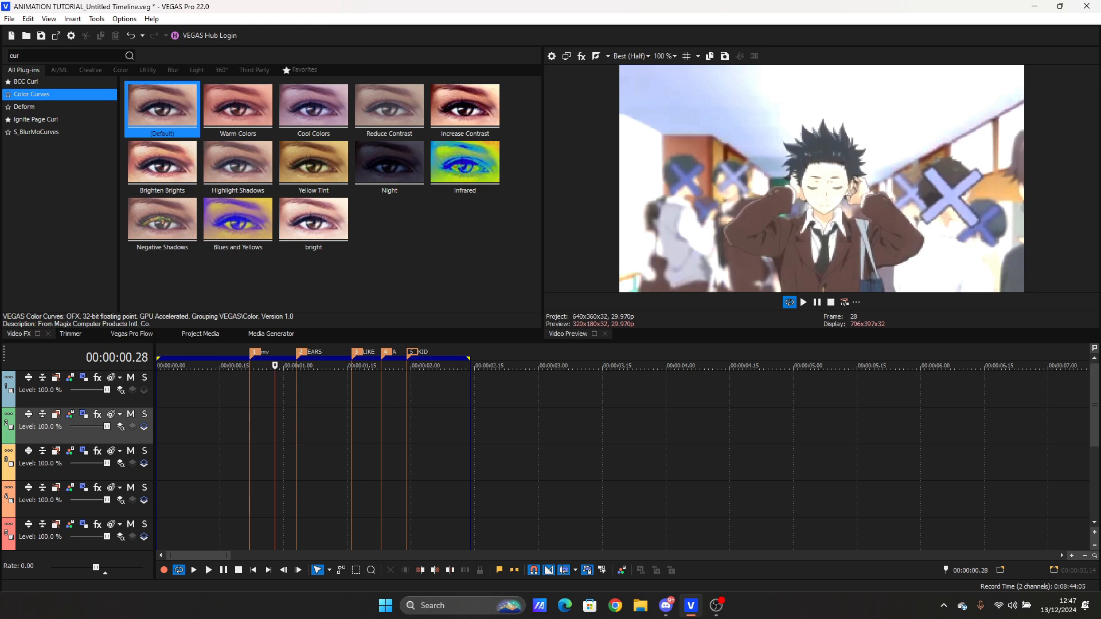
pyautogui.click(80, 398)
pyautogui.moveTo(1095, 405)
pyautogui.mouseDown()
pyautogui.moveTo(1095, 456)
pyautogui.moveTo(1095, 422)
pyautogui.mouseUp()
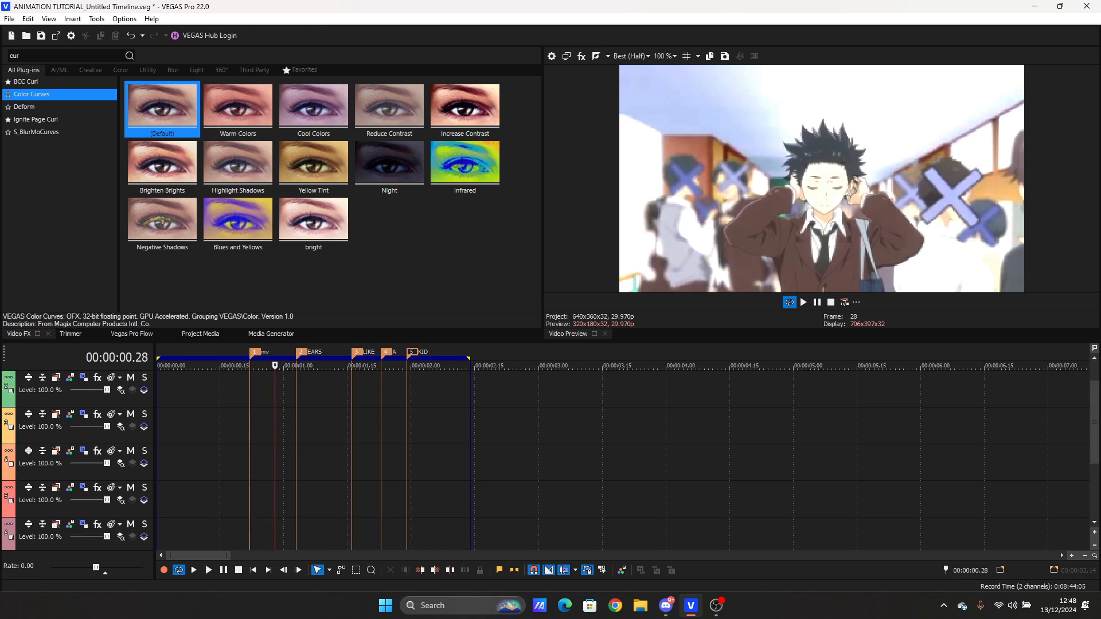
pyautogui.scroll(1, 1095, 413)
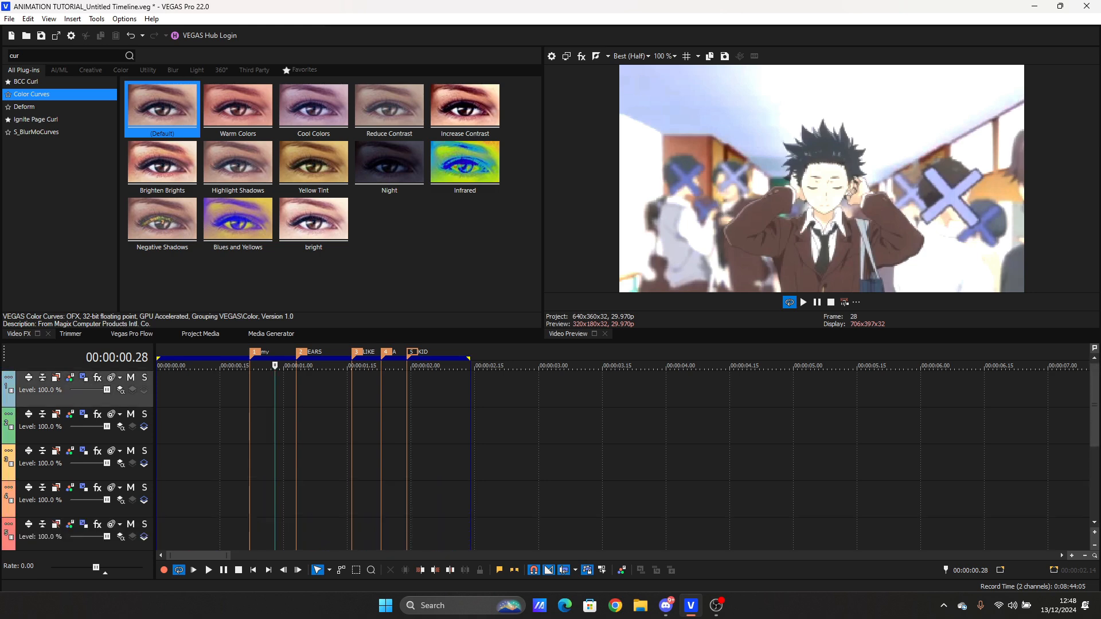
pyautogui.click(81, 436)
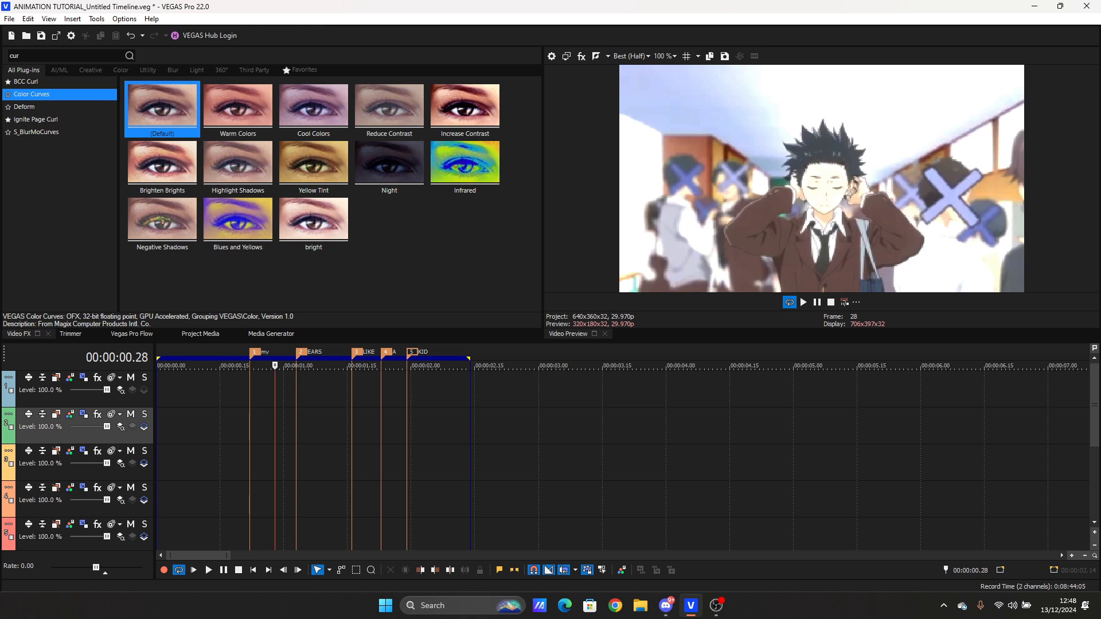
pyautogui.moveTo(1095, 405); pyautogui.dragTo(1095, 475)
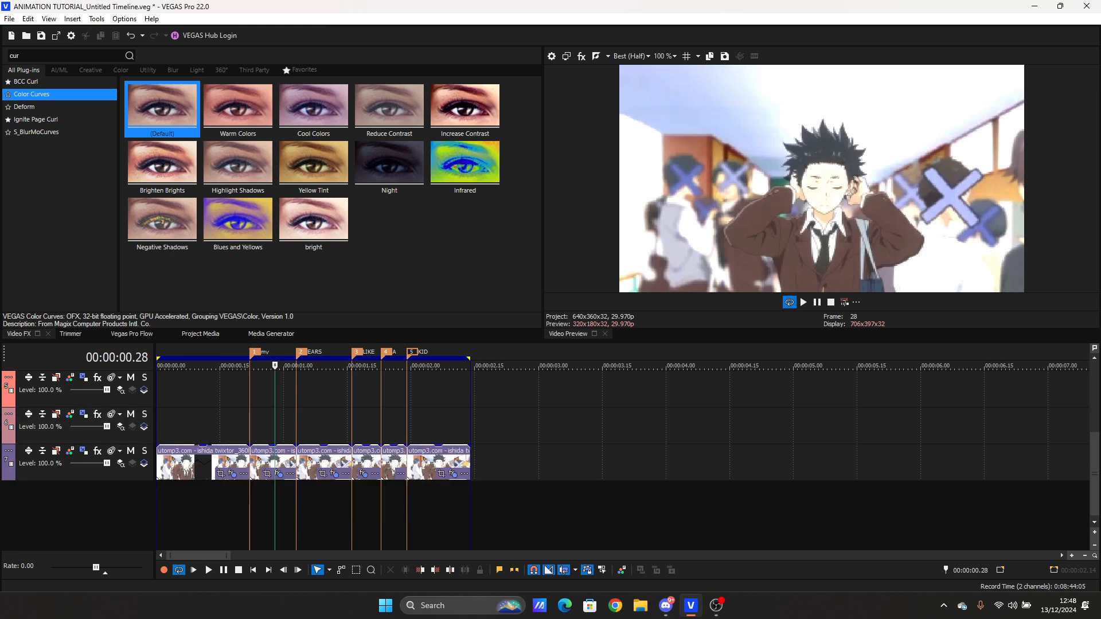
pyautogui.keyDown('shift'); pyautogui.click(74, 474); pyautogui.keyUp('shift')
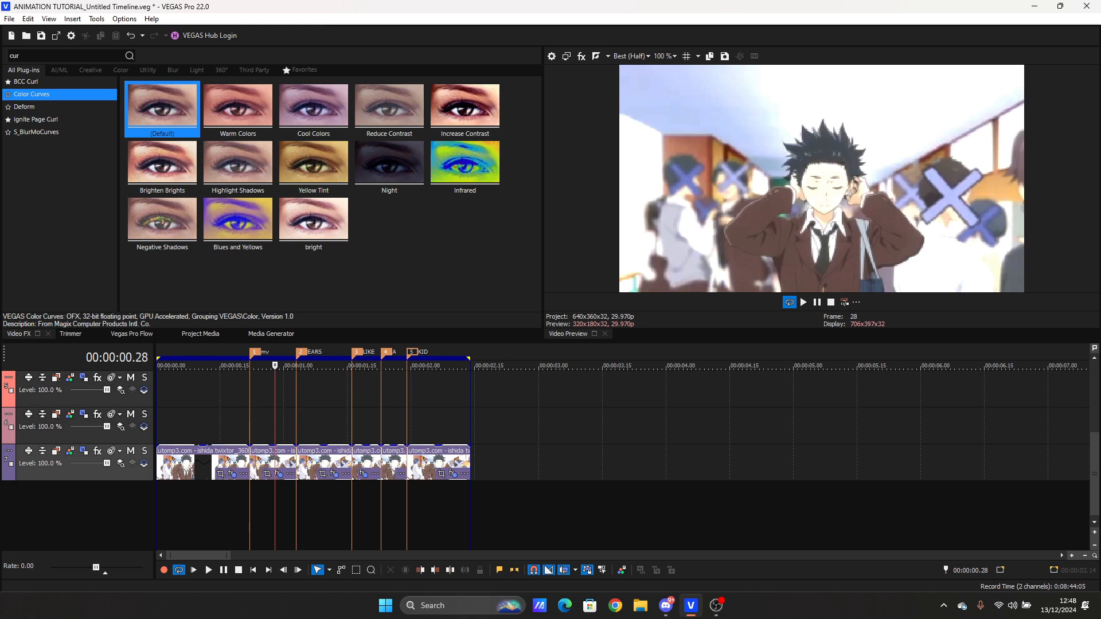
pyautogui.moveTo(1094, 475); pyautogui.dragTo(1095, 405)
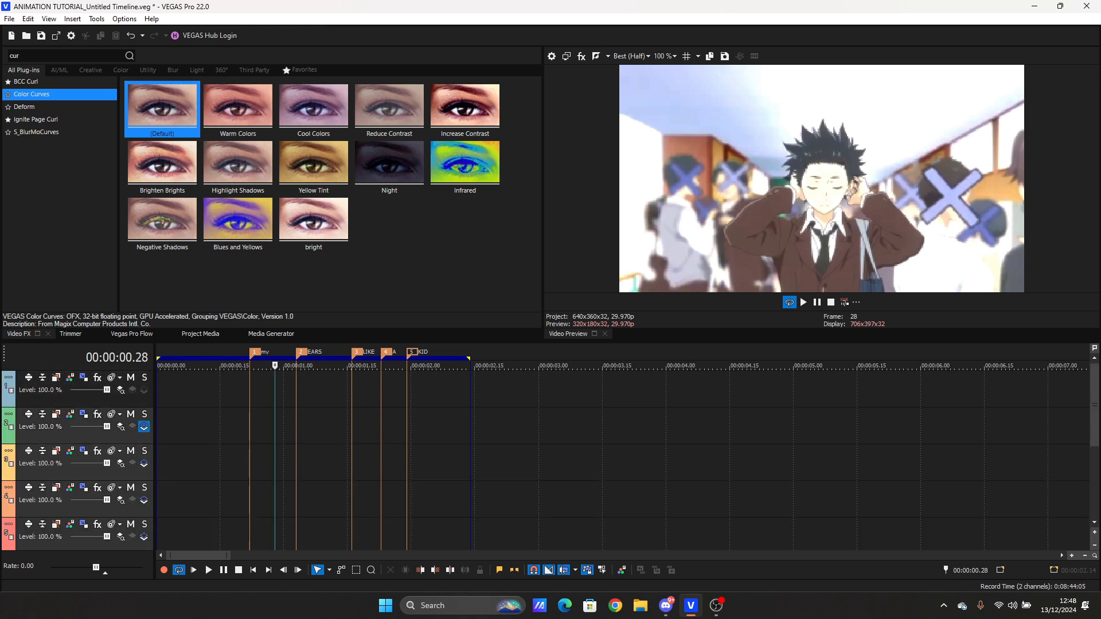
pyautogui.click(144, 427)
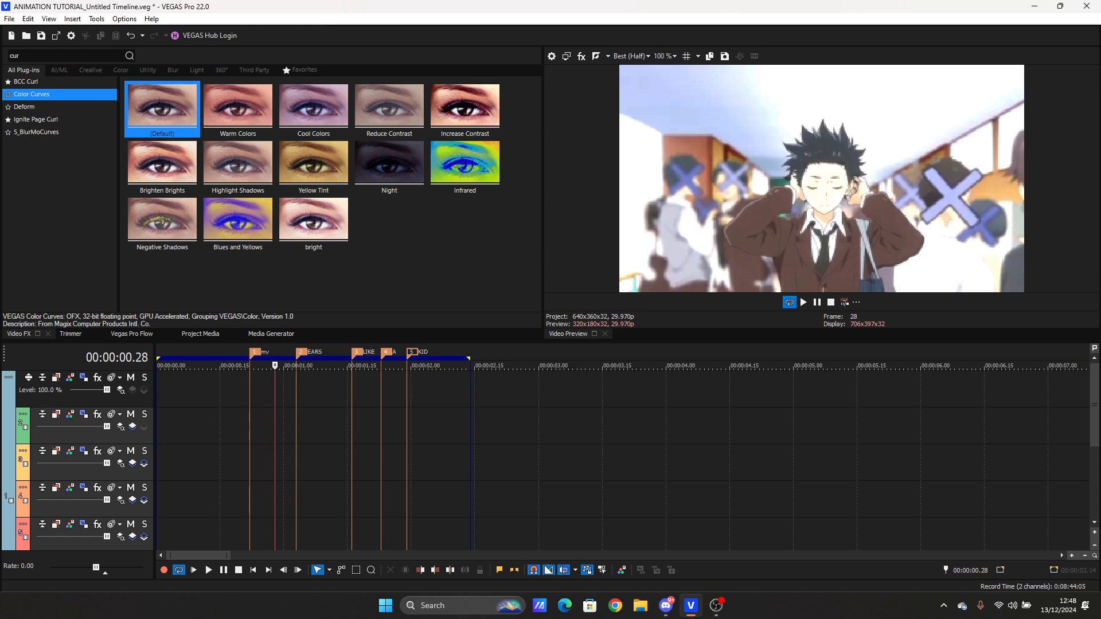
# Step: Insert an empty video track above the parent track and select it
pyautogui.click(181, 390)
pyautogui.scroll(1, 182, 390)
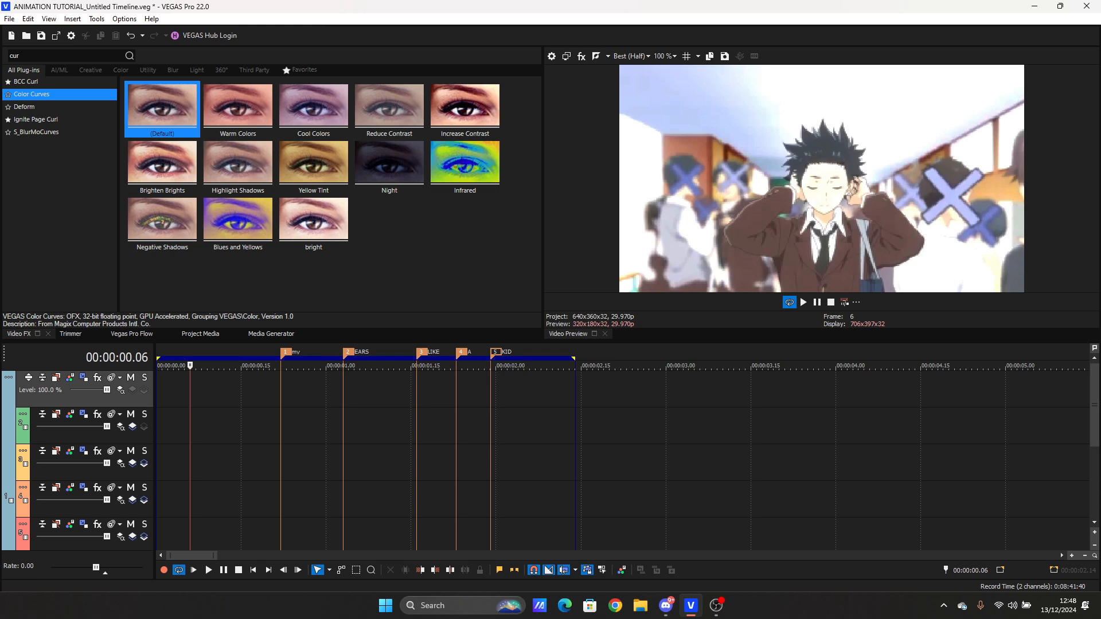
pyautogui.rightClick(189, 391)
pyautogui.click(229, 239)
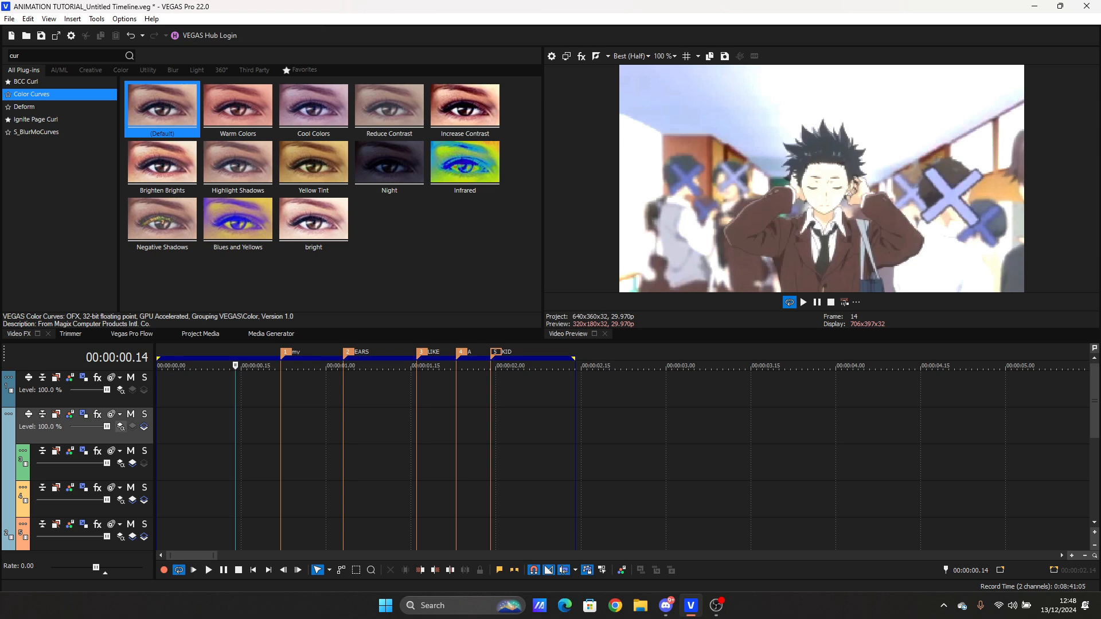
pyautogui.click(75, 399)
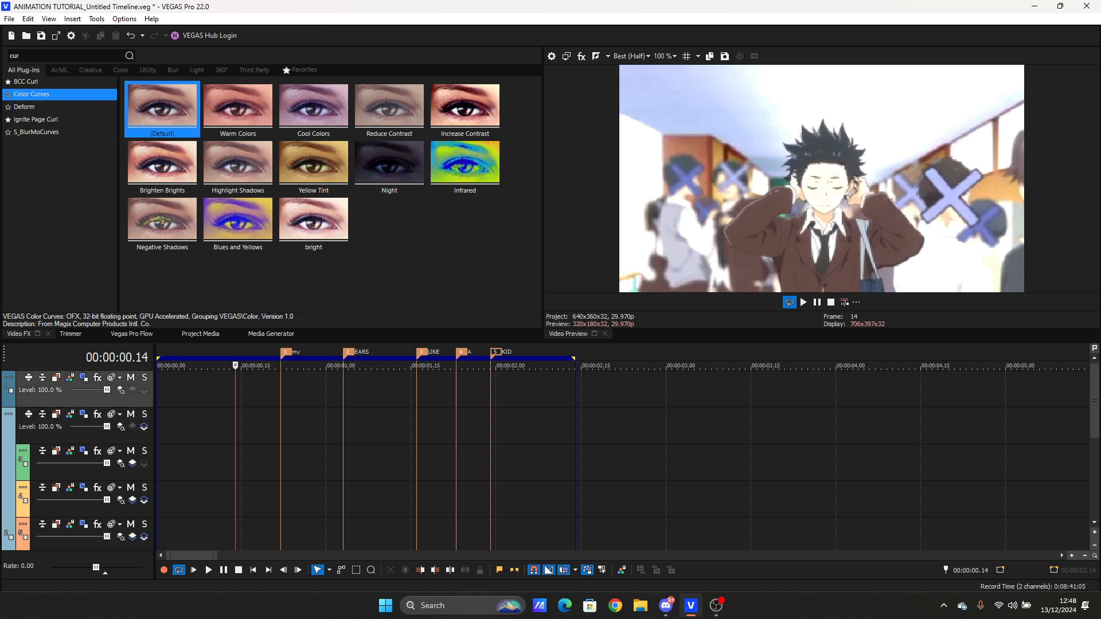
# Step: Move the playhead to the "my" marker, insert four more video tracks above the parent track and enlarge the timeline area
pyautogui.click(284, 352)
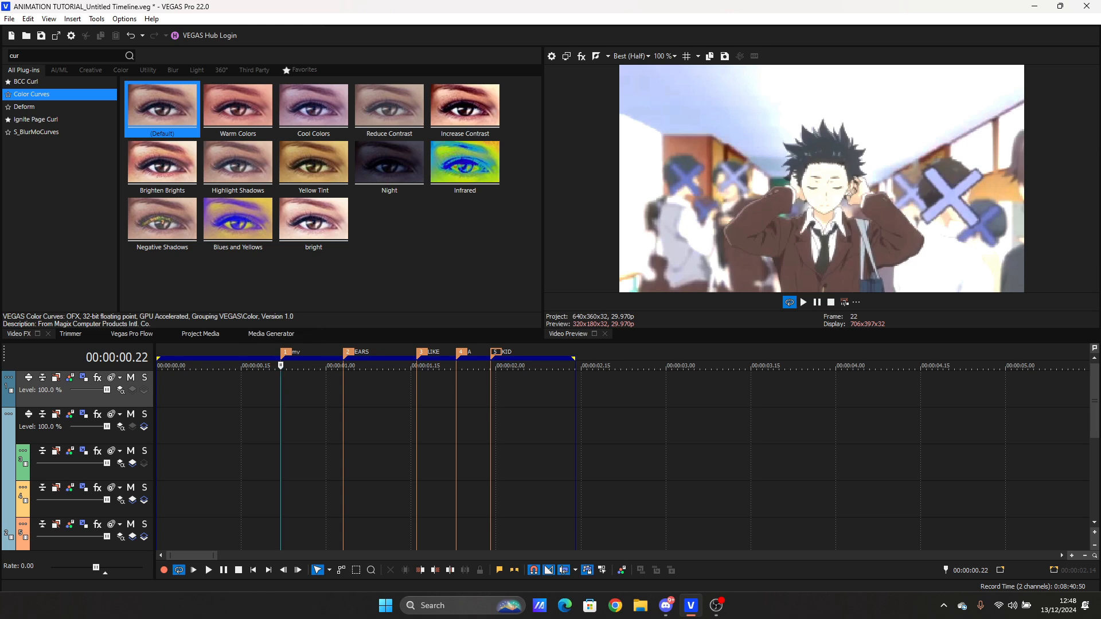
pyautogui.rightClick(166, 389)
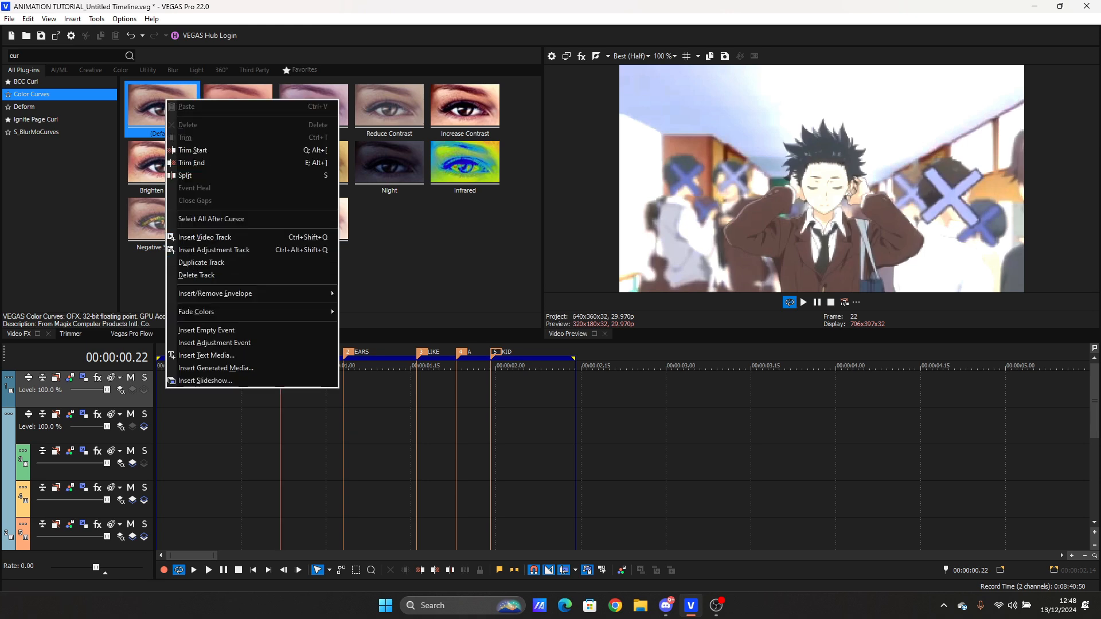
pyautogui.click(204, 239)
pyautogui.rightClick(194, 395)
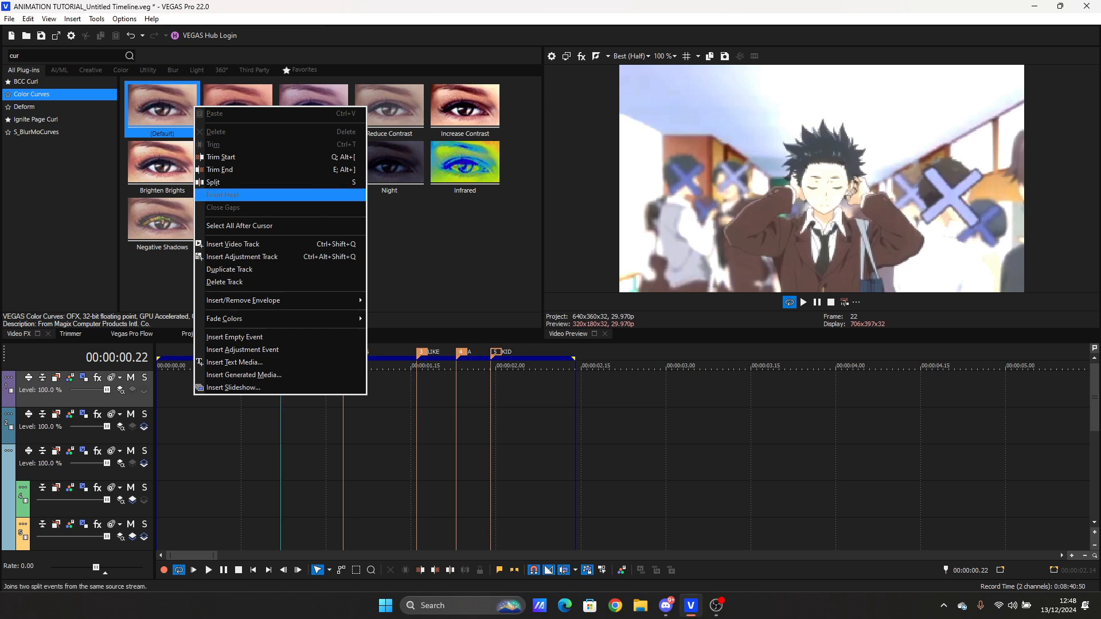
pyautogui.click(204, 244)
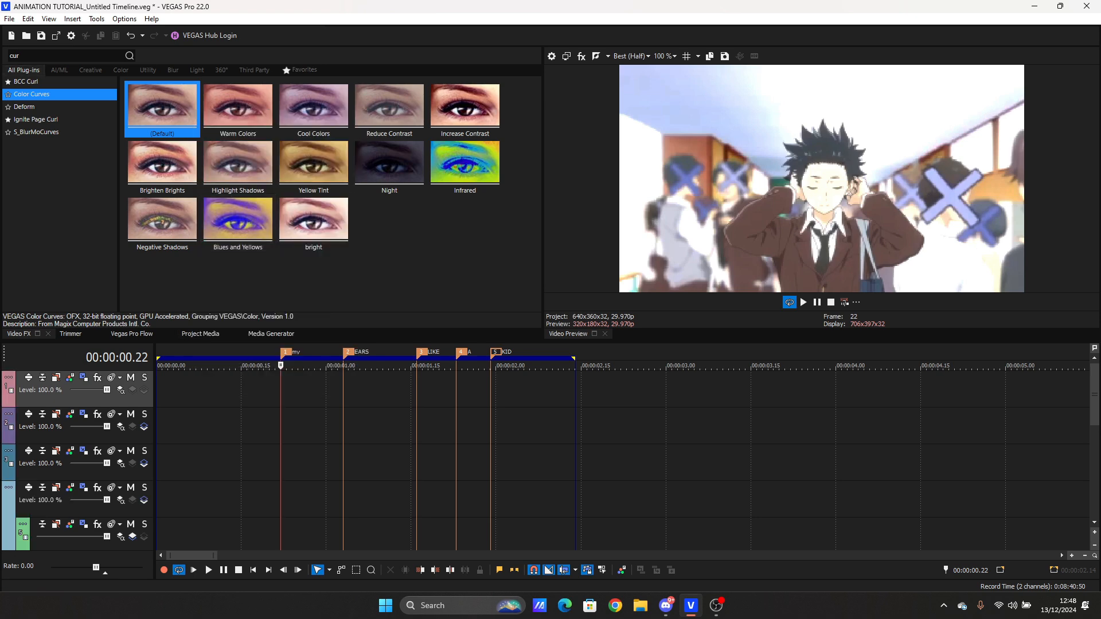
pyautogui.rightClick(211, 384)
pyautogui.click(229, 233)
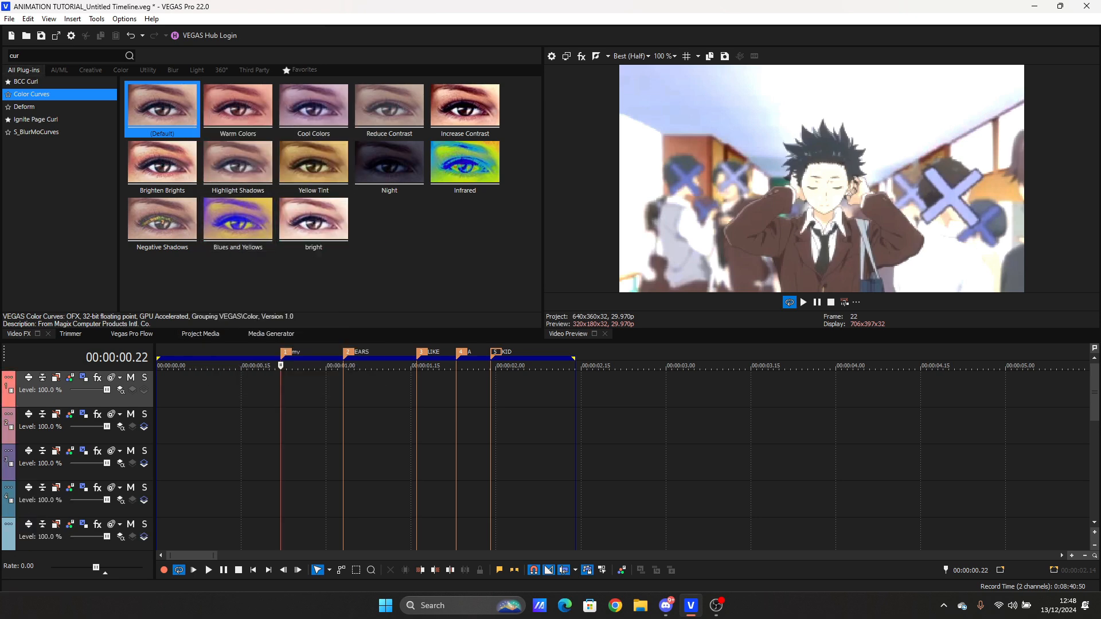
pyautogui.rightClick(183, 392)
pyautogui.click(221, 240)
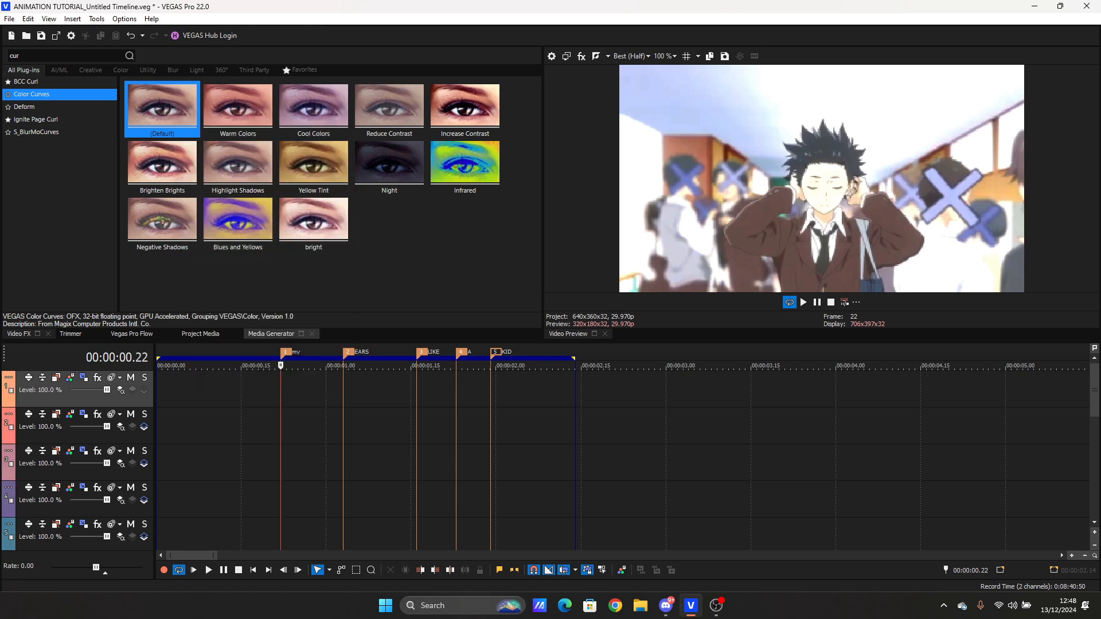
pyautogui.moveTo(275, 341); pyautogui.dragTo(275, 226)
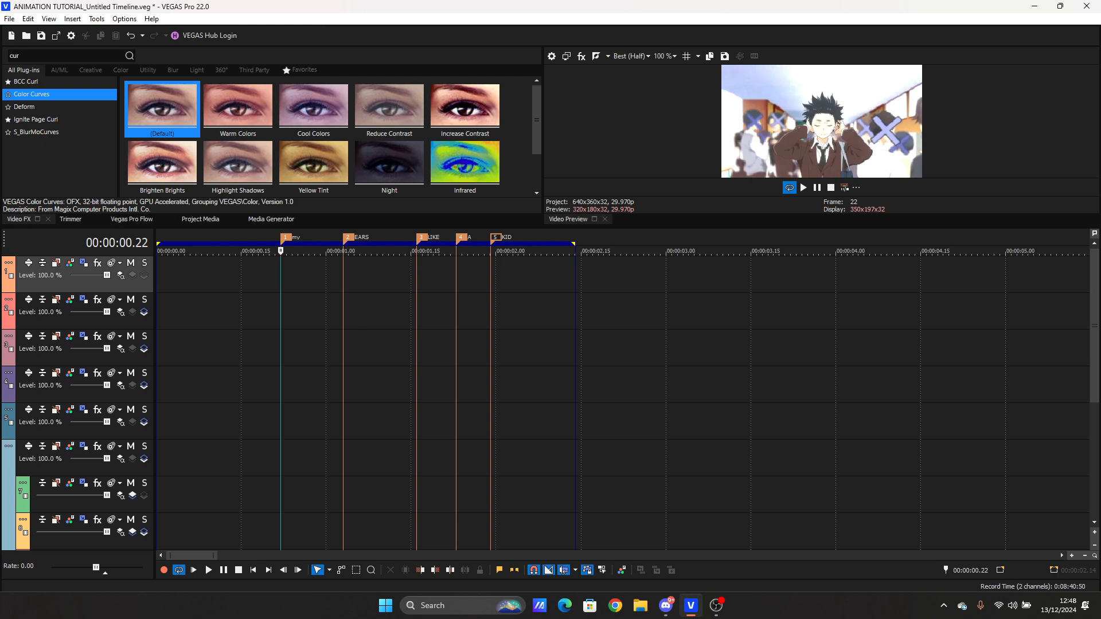
# Step: Set the project's frame size to a width of 1920 and a height of 1080
pyautogui.click(551, 55)
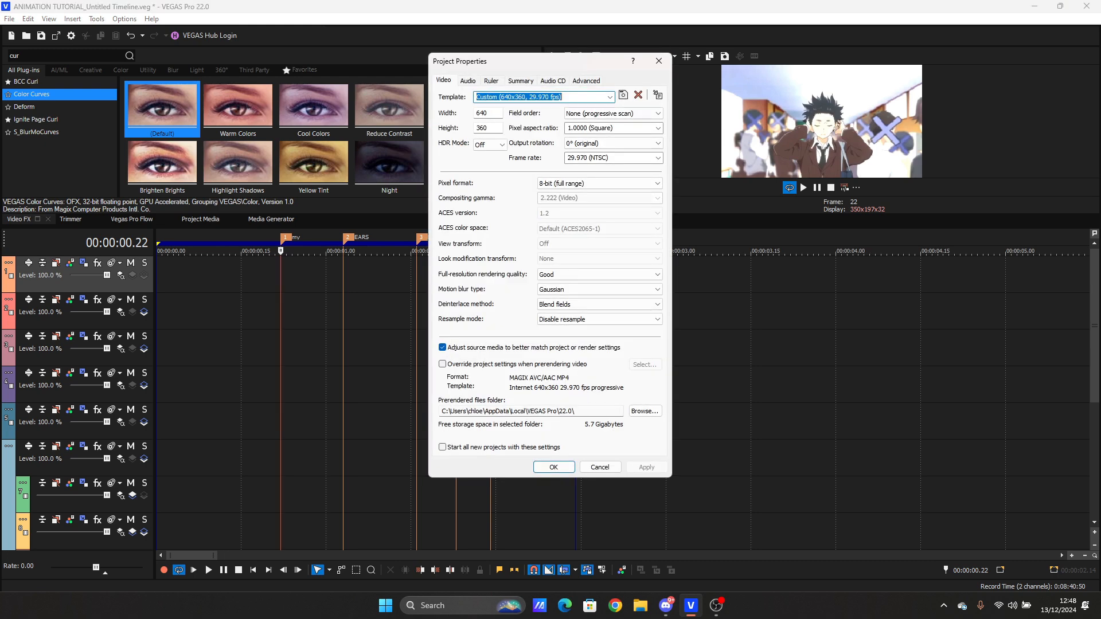
pyautogui.doubleClick(483, 113)
pyautogui.write('1')
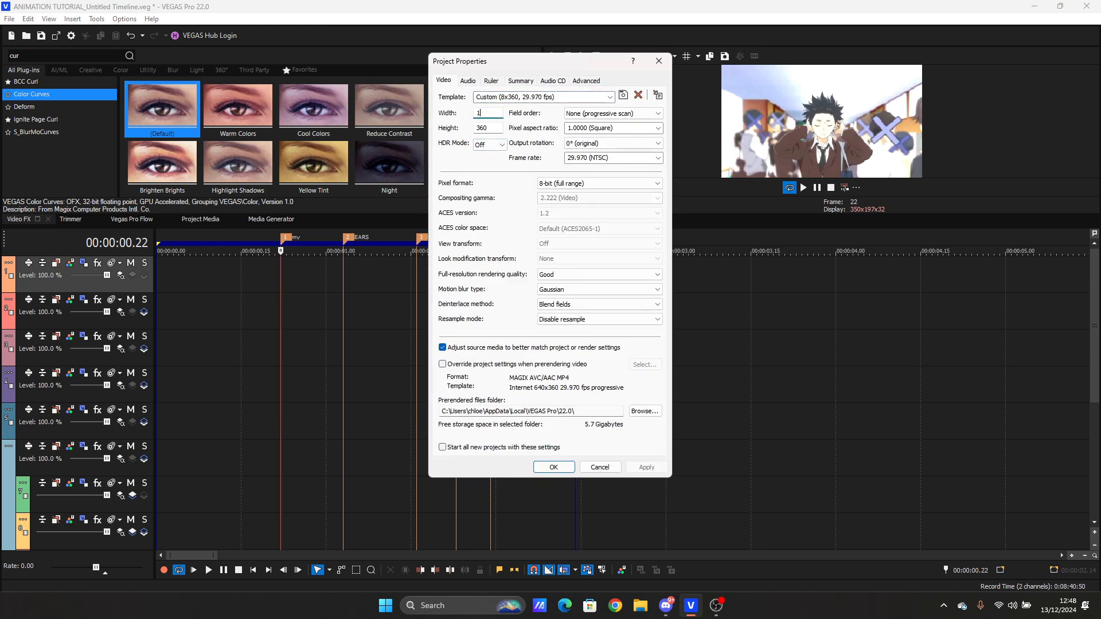
pyautogui.write('920')
pyautogui.press('Tab')
pyautogui.write('1080')
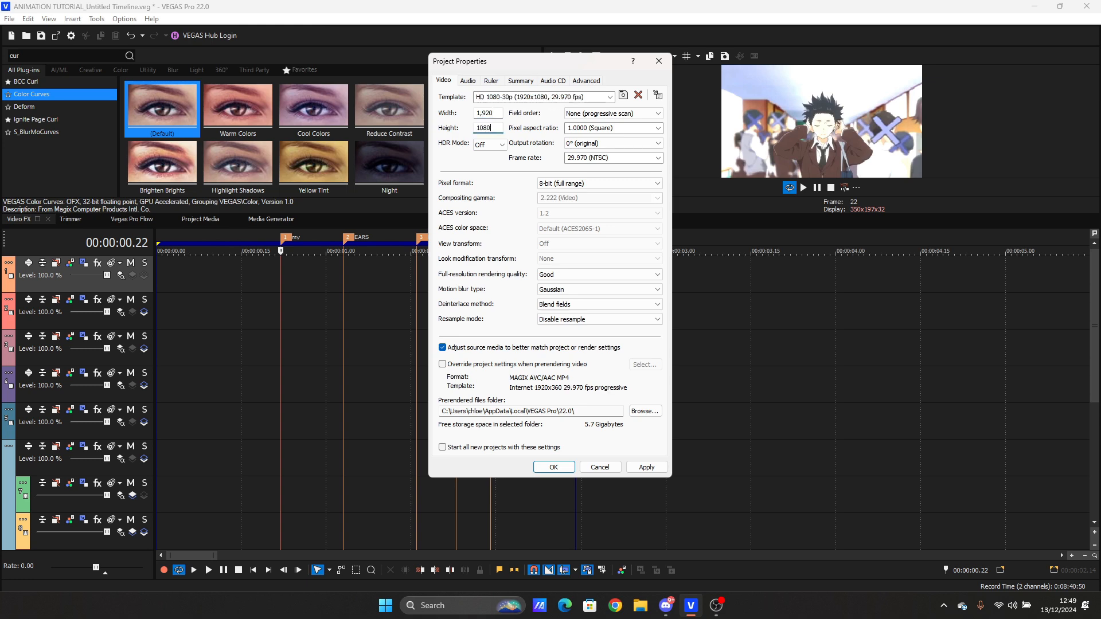
pyautogui.press('Return')
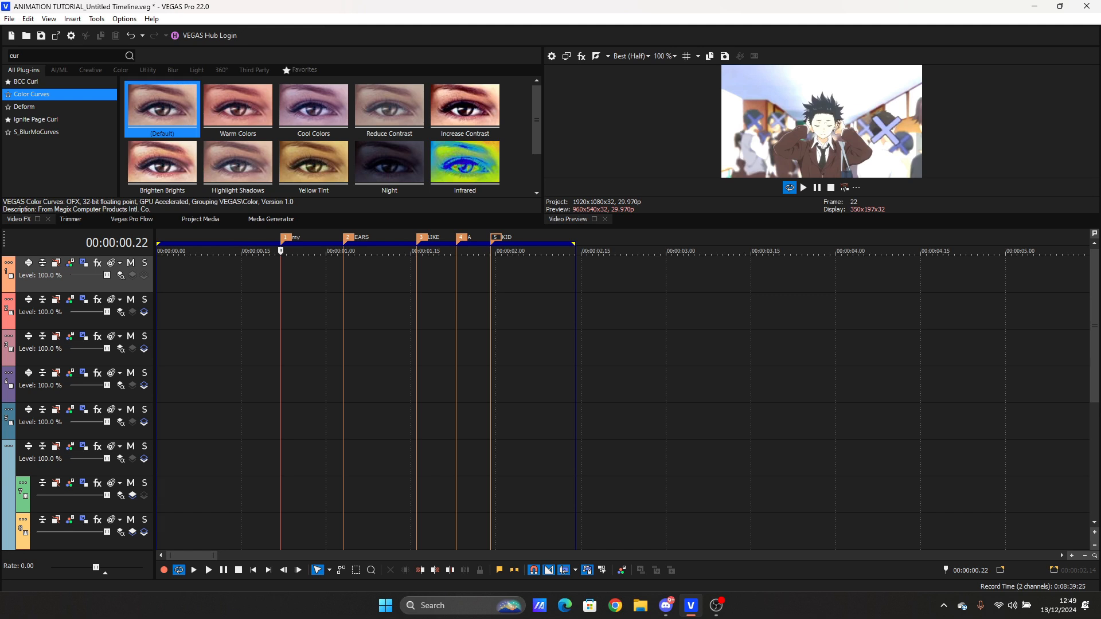
# Step: Make tracks 6, 5 and 4, in that order, each a compositing child of the track directly above it
pyautogui.click(81, 468)
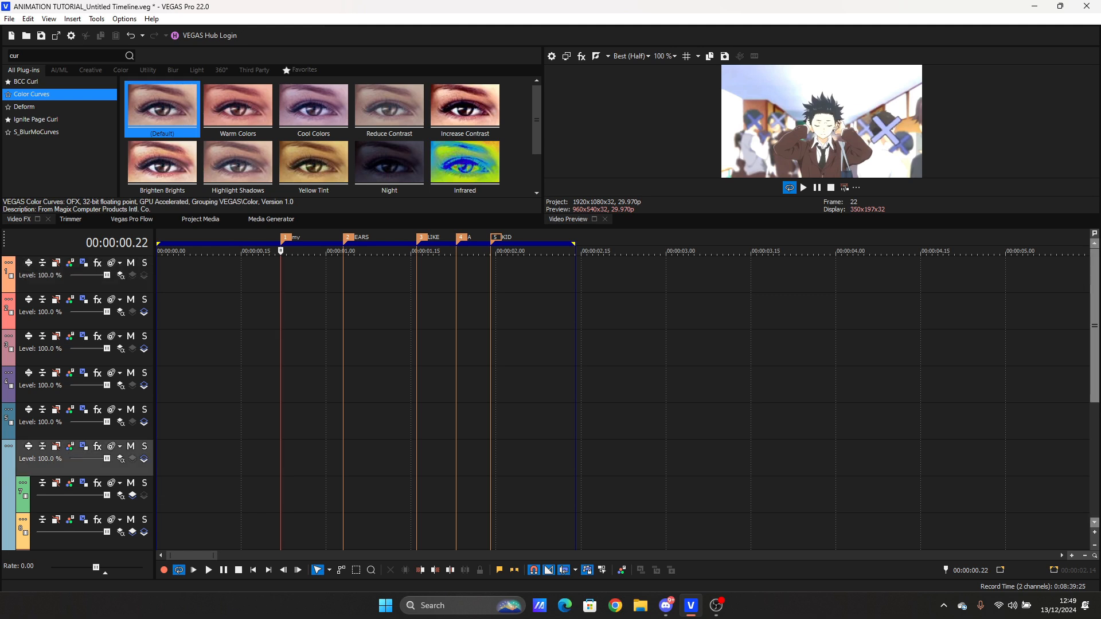
pyautogui.scroll(-3, 1095, 459)
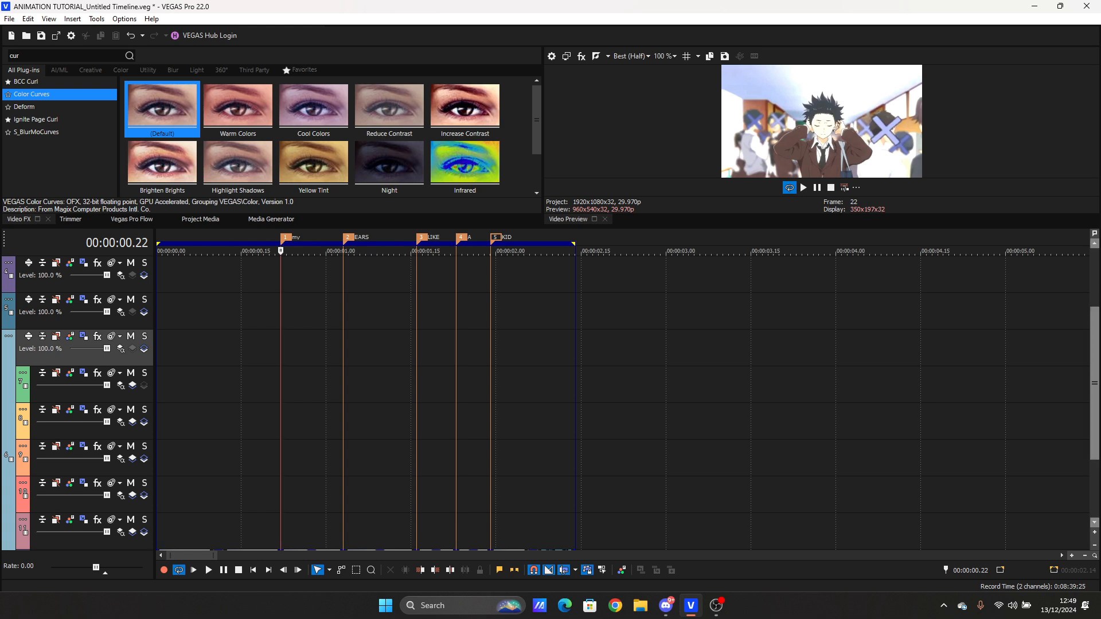
pyautogui.scroll(-2, 1095, 402)
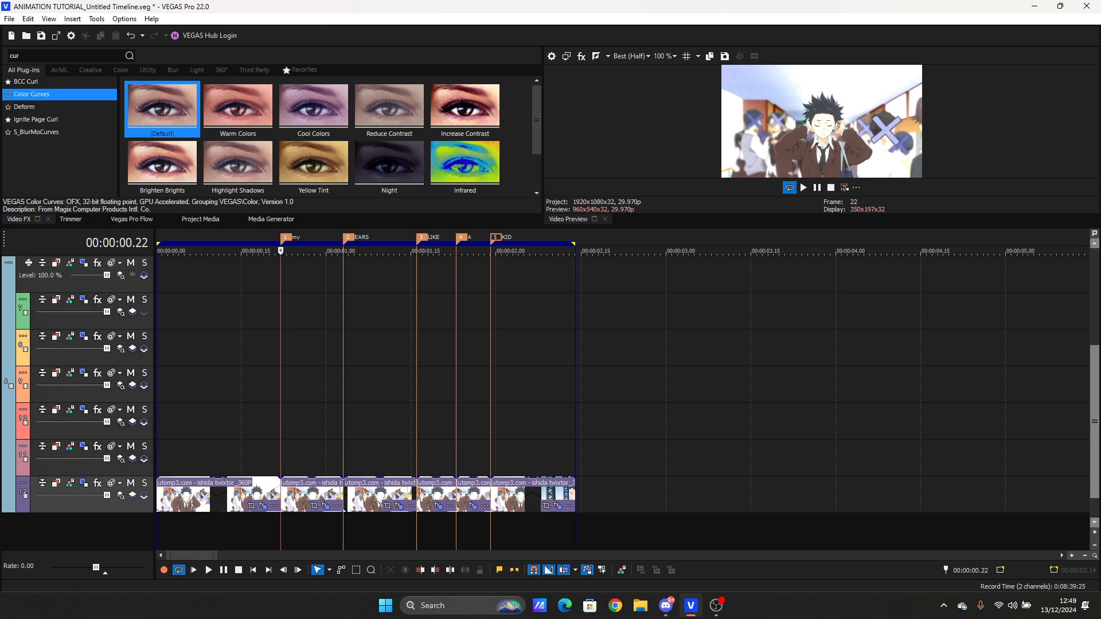
pyautogui.scroll(1, 1095, 401)
pyautogui.scroll(4, 1095, 401)
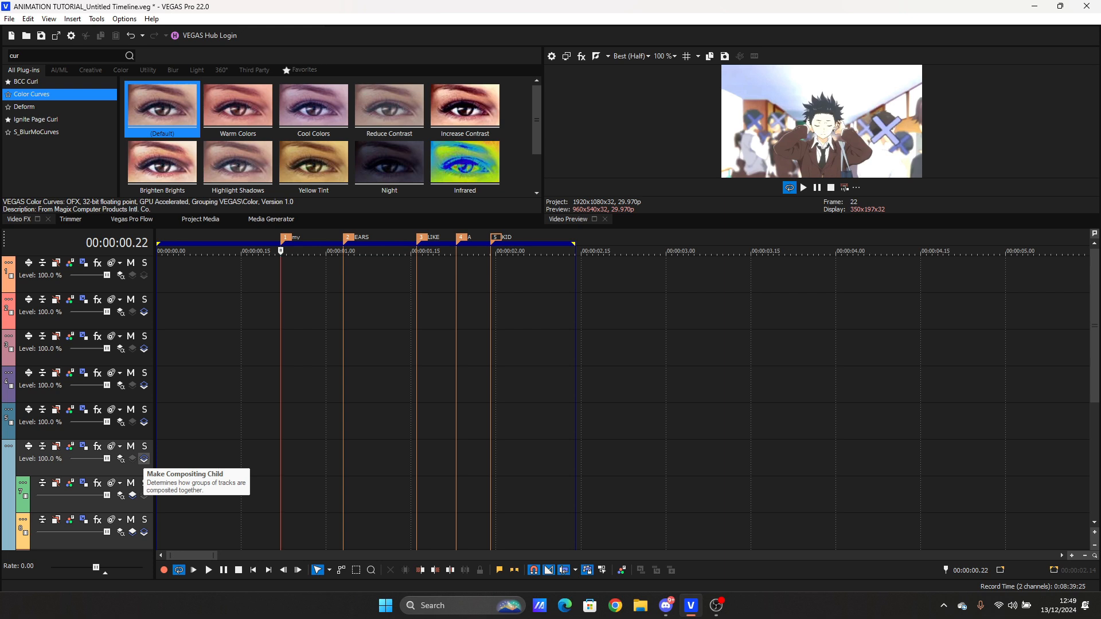
pyautogui.click(144, 459)
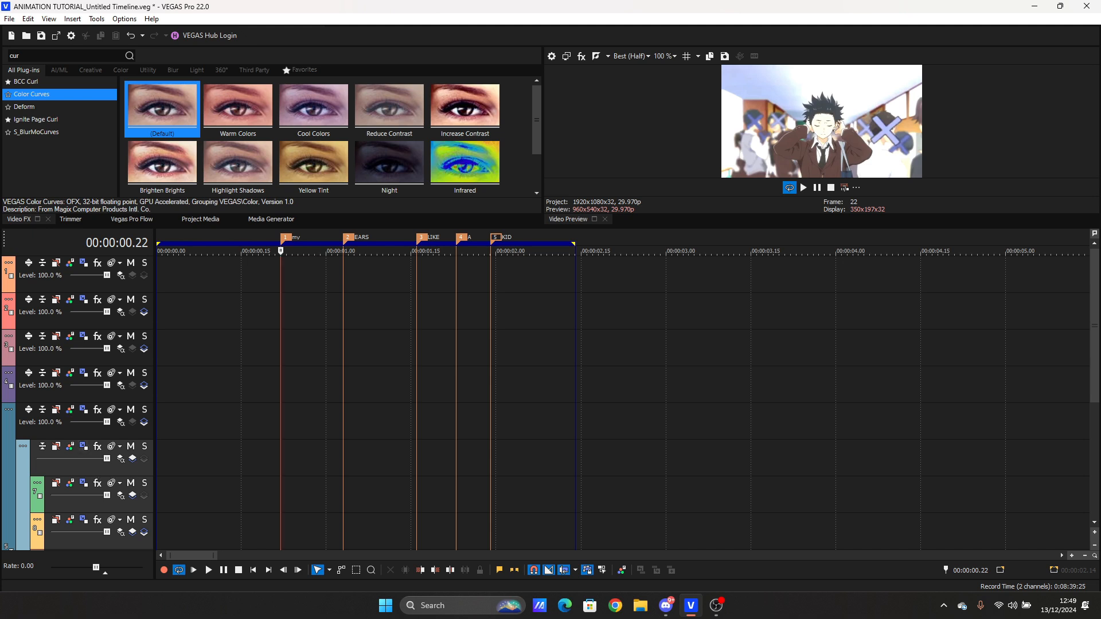
pyautogui.click(57, 431)
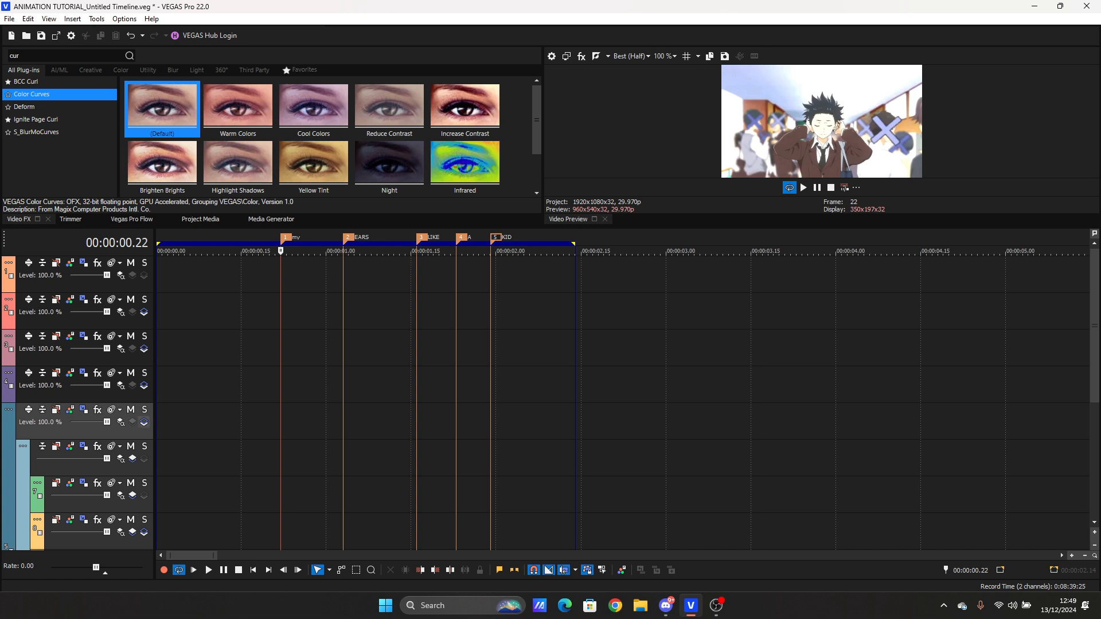
pyautogui.click(144, 422)
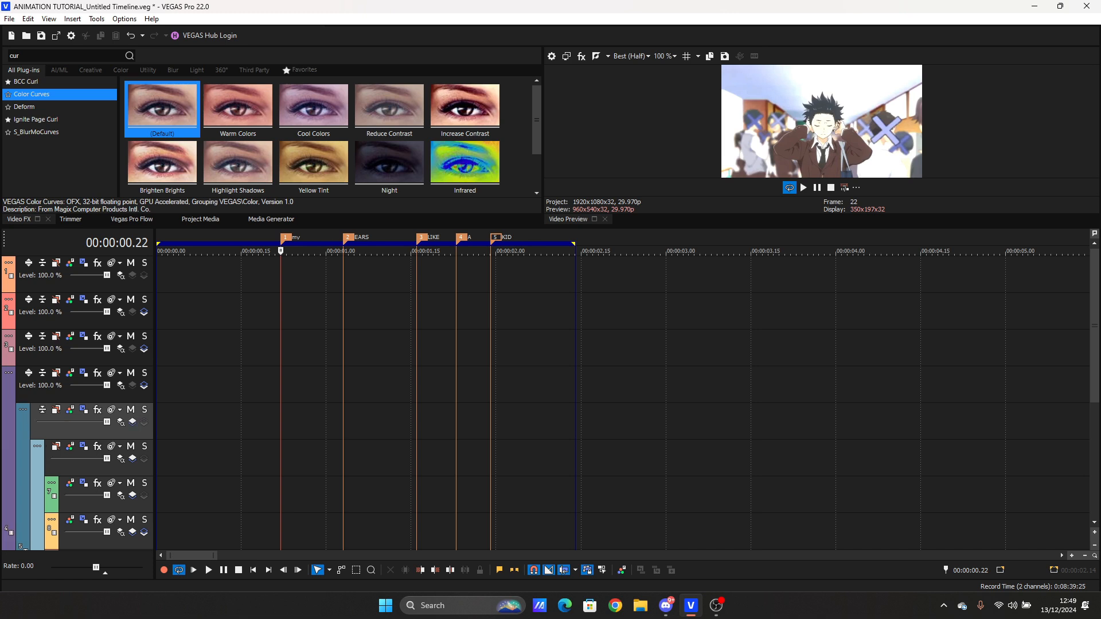
pyautogui.click(144, 386)
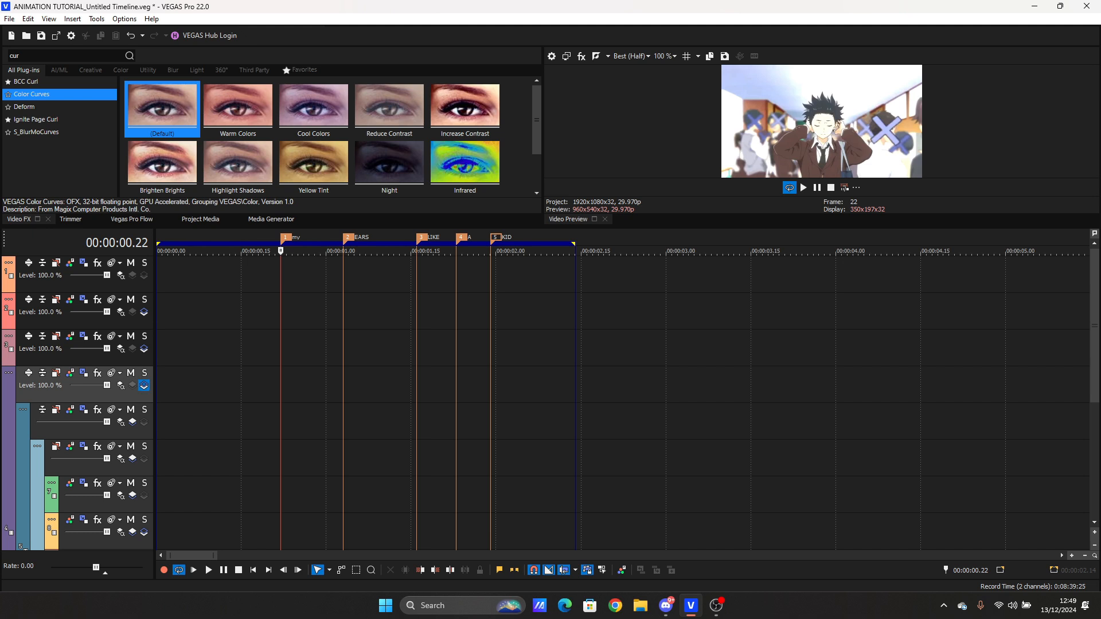
pyautogui.click(144, 385)
pyautogui.click(126, 359)
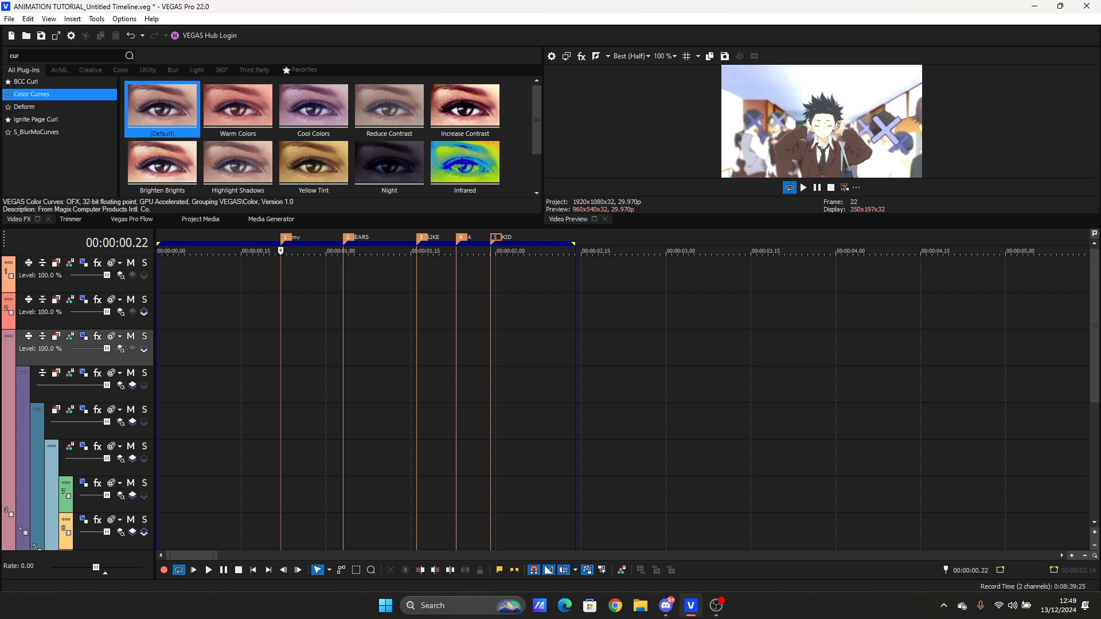
pyautogui.click(63, 395)
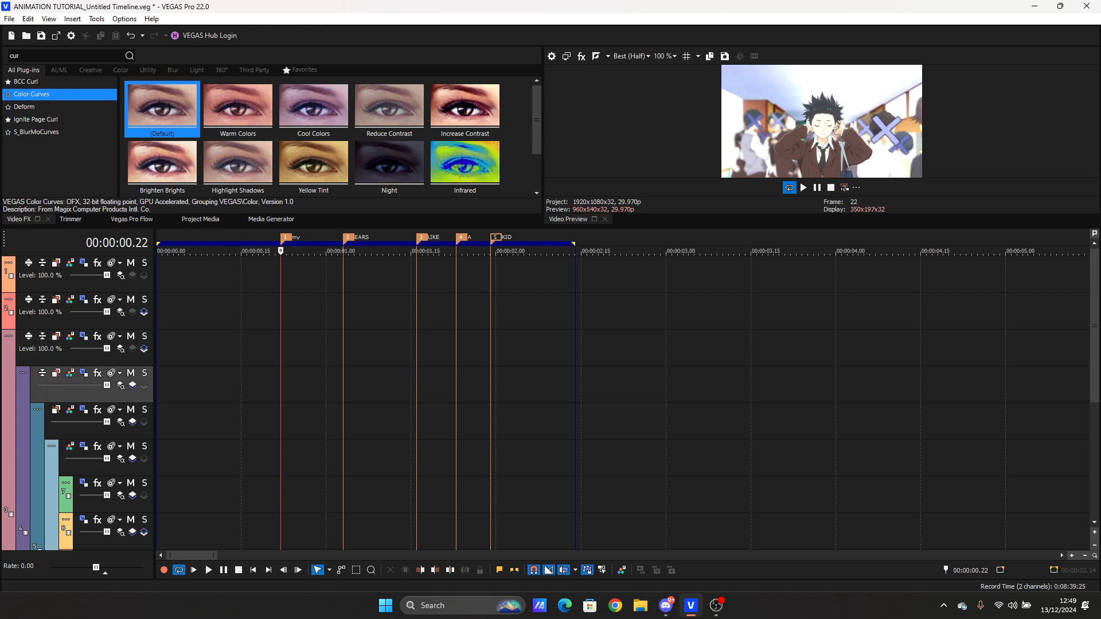
pyautogui.click(144, 348)
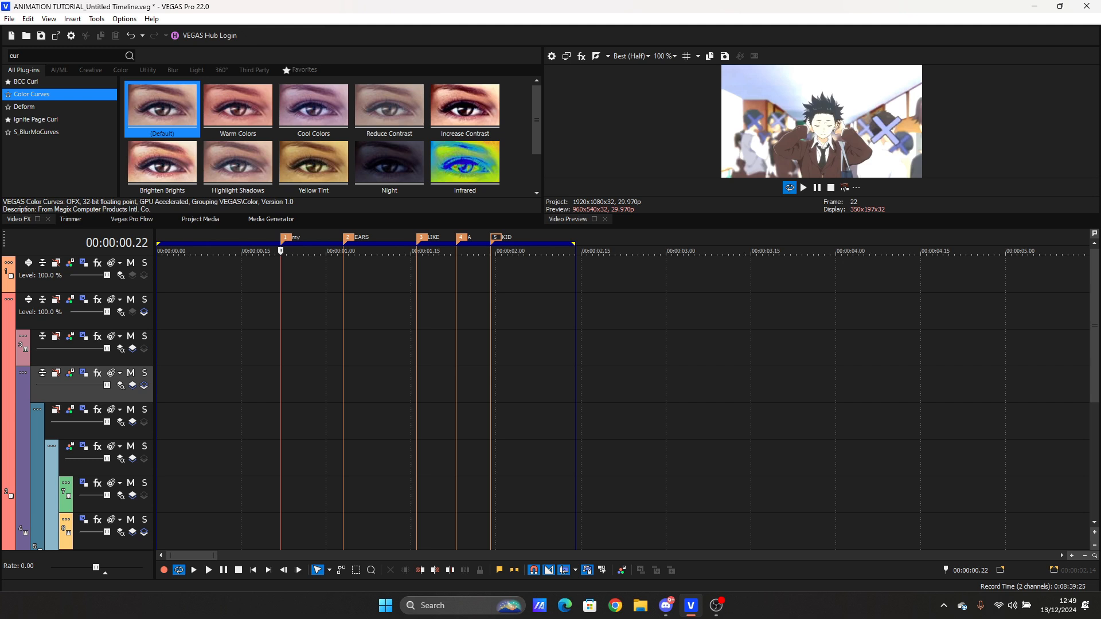
pyautogui.click(132, 349)
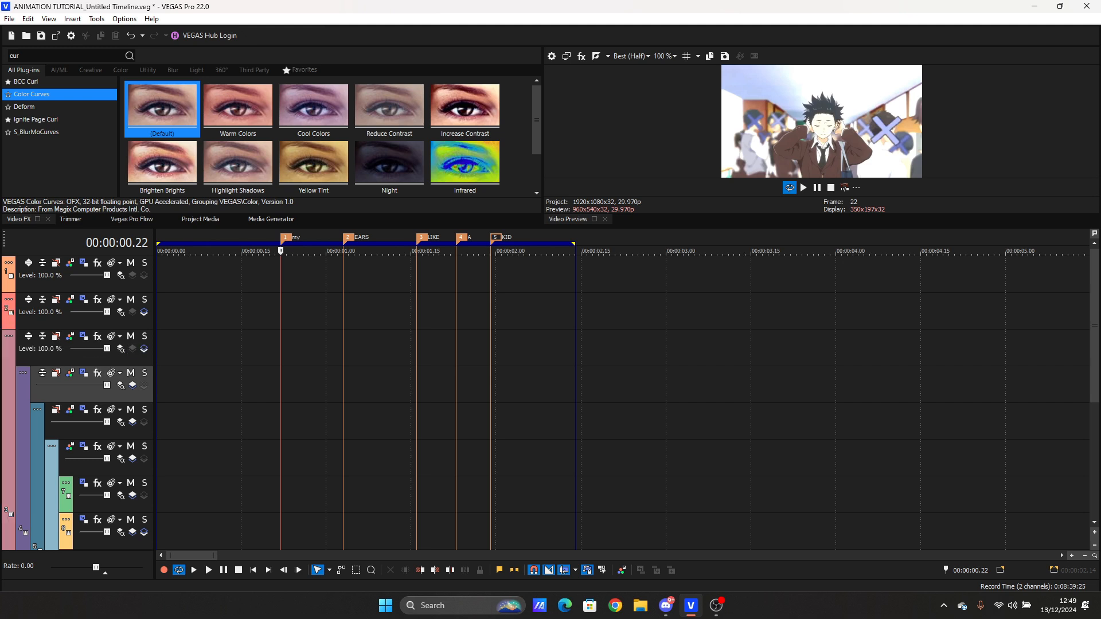
pyautogui.click(64, 358)
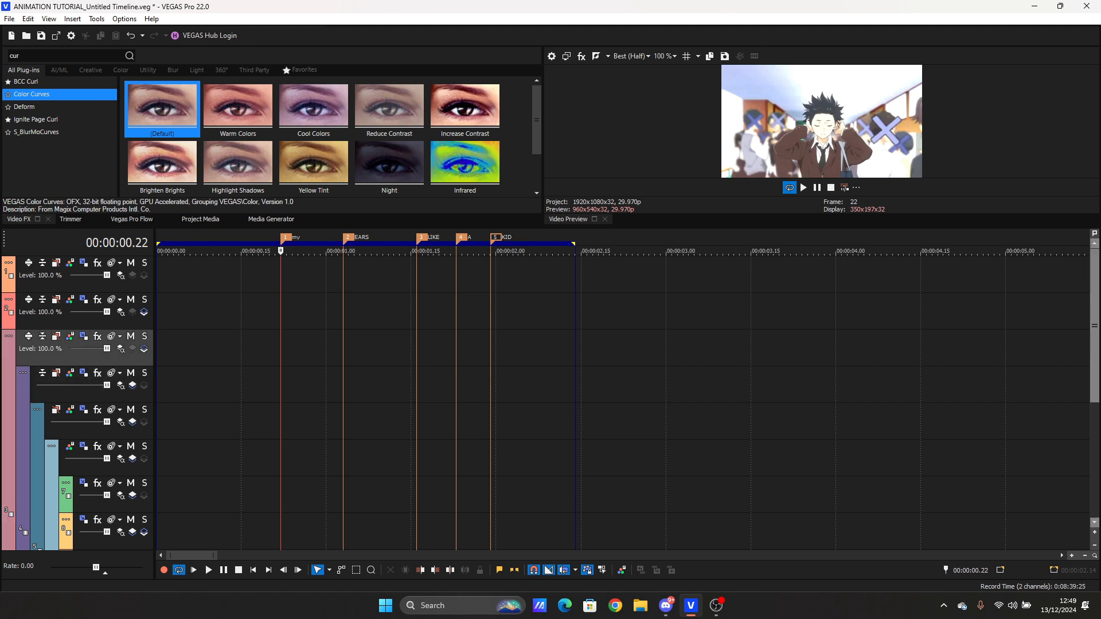
# Step: Make track 3 with its nested tracks a compositing child of track 2, and track 2 a child of track 1
pyautogui.moveTo(1095, 333); pyautogui.dragTo(1095, 430)
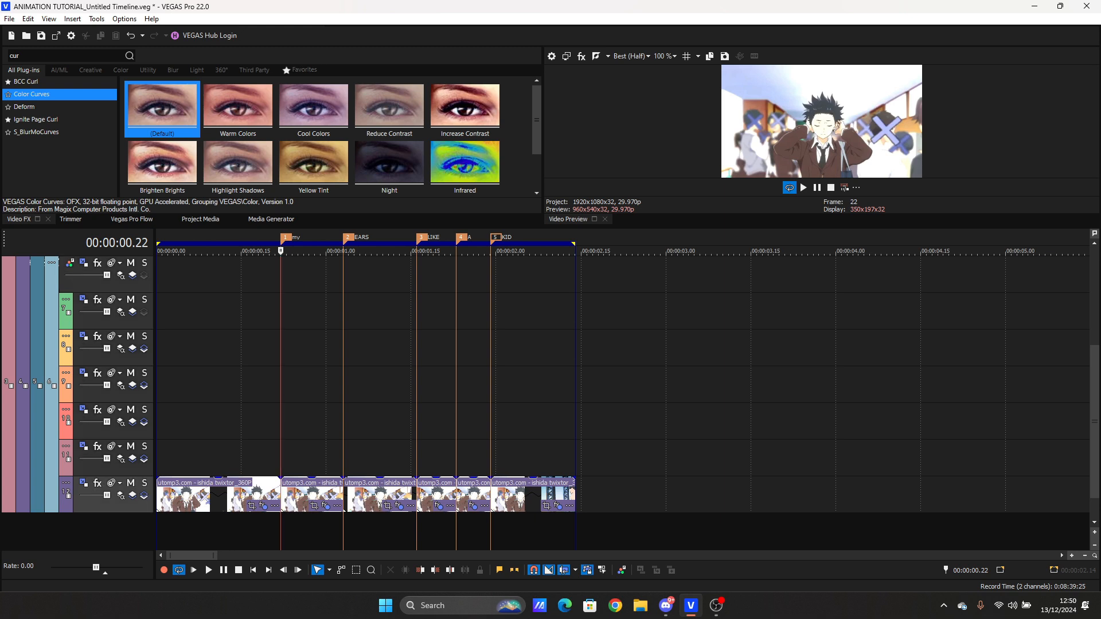
pyautogui.moveTo(1095, 424); pyautogui.dragTo(1095, 327)
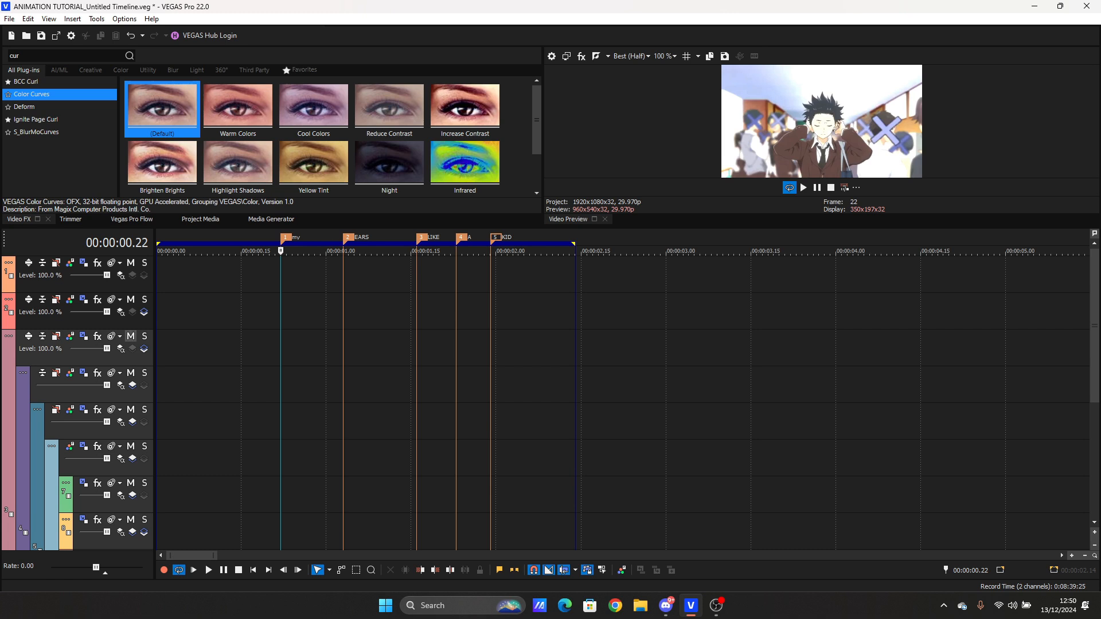
pyautogui.click(144, 349)
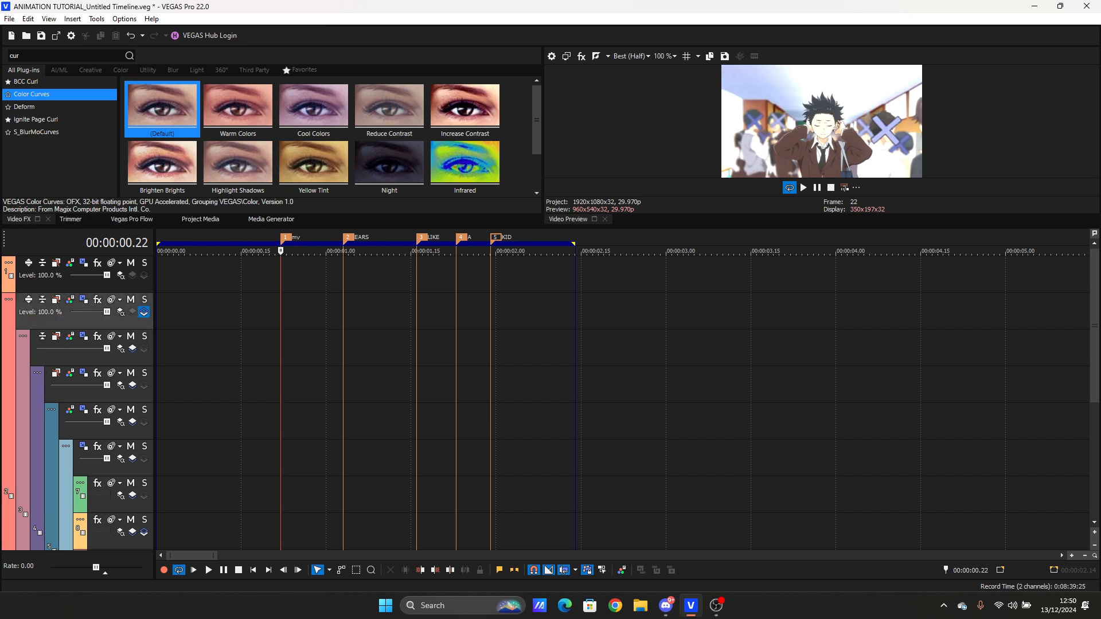
pyautogui.click(144, 313)
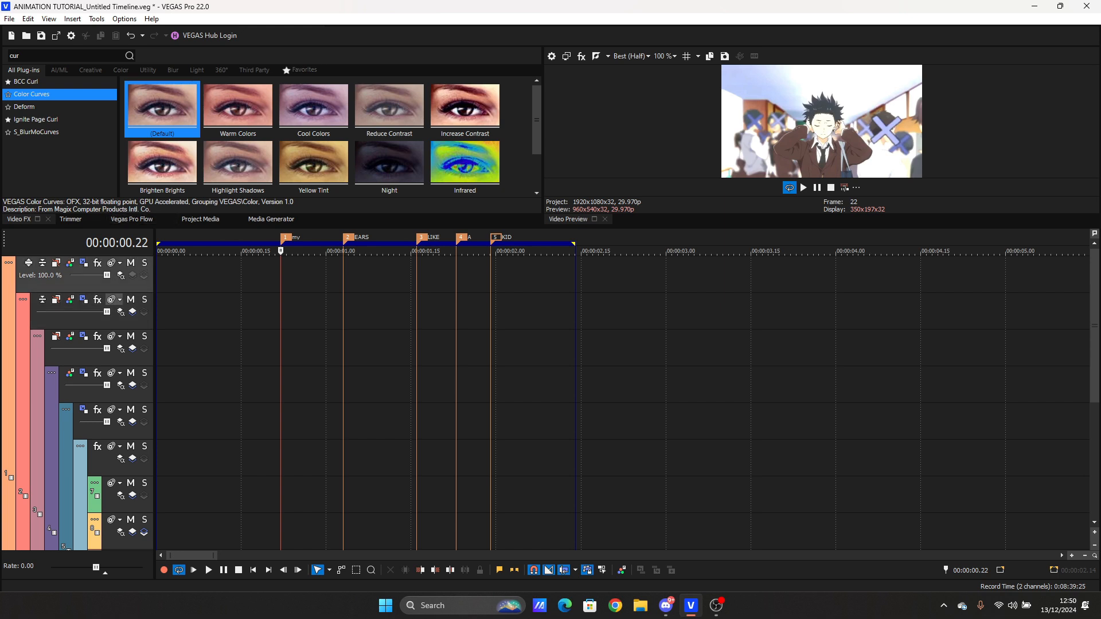
# Step: Choose 3D Source Alpha for the first track's compositing mode and parent composite mode, widening the track headers to reach the parent options
pyautogui.click(121, 275)
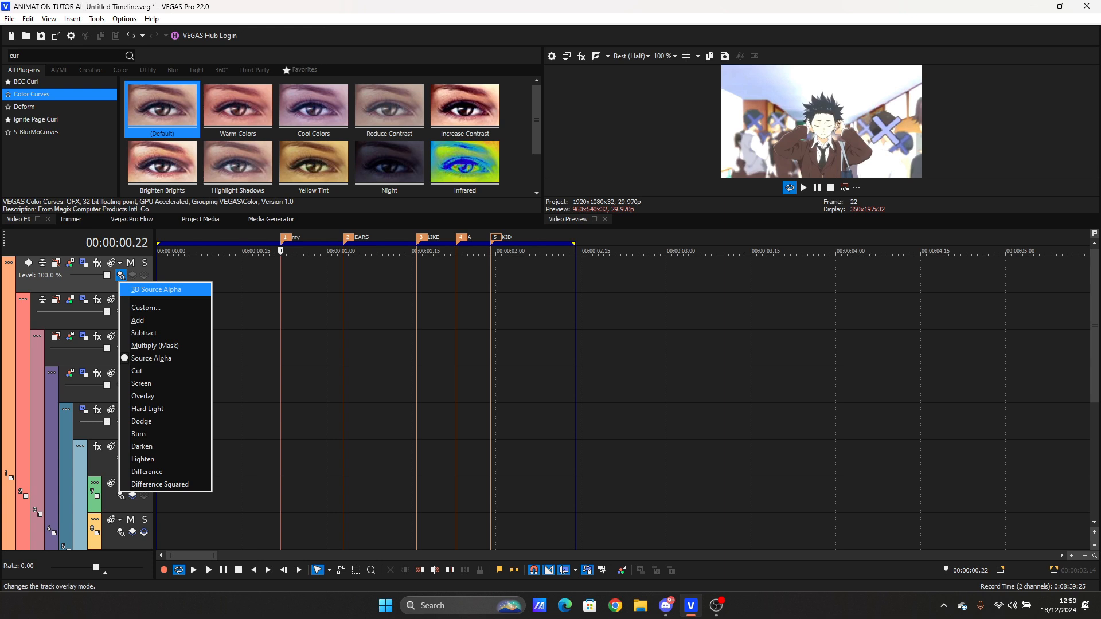
pyautogui.click(156, 290)
pyautogui.moveTo(155, 344); pyautogui.dragTo(242, 344)
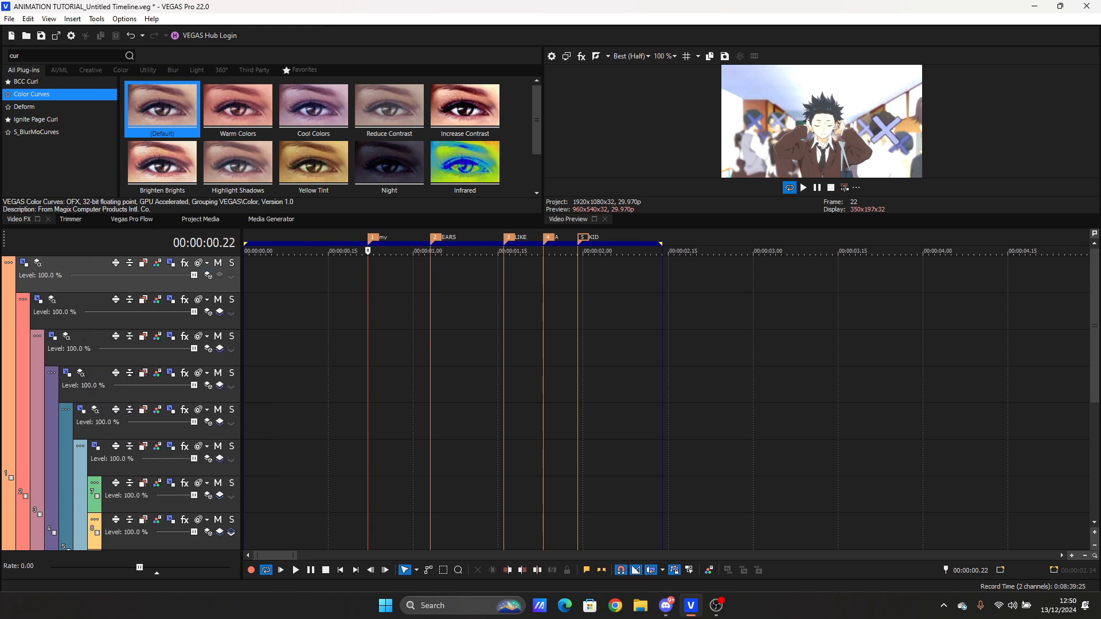
pyautogui.click(38, 263)
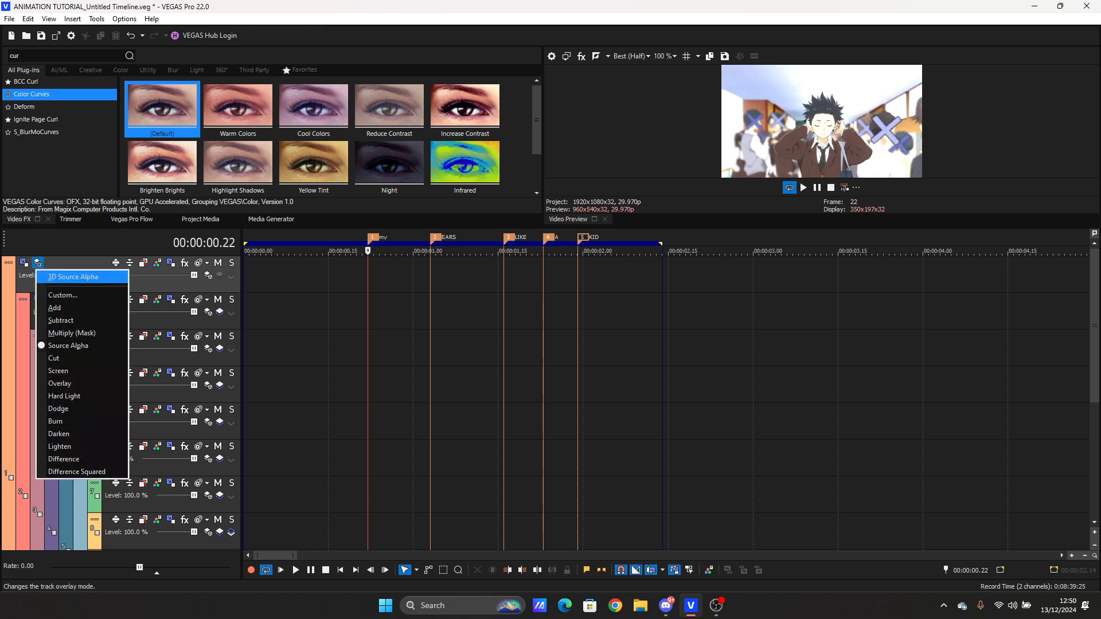
pyautogui.click(73, 277)
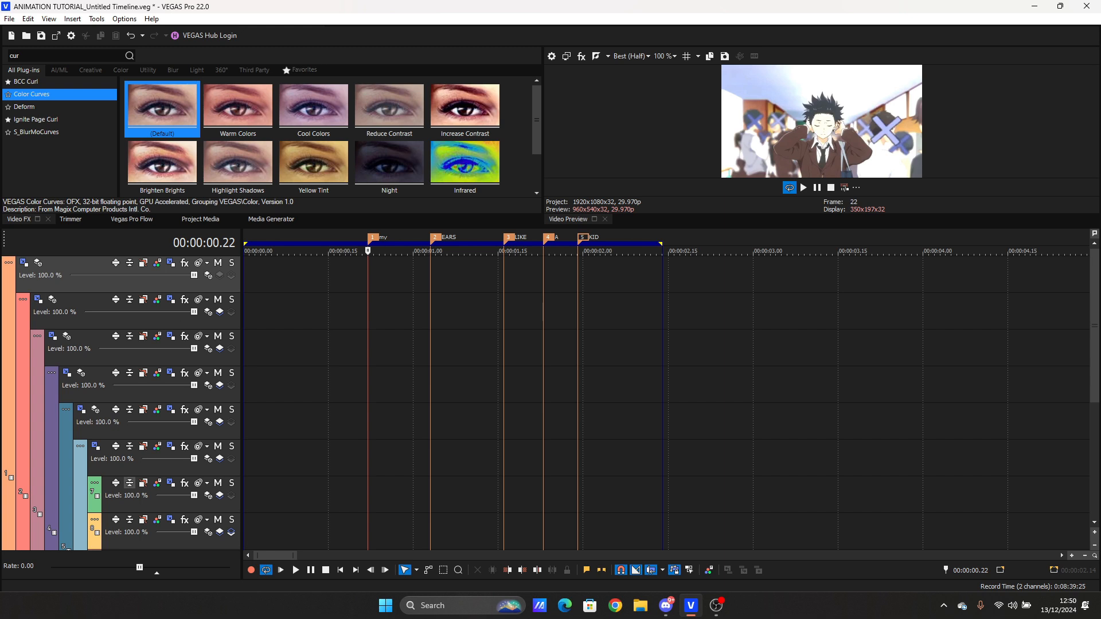
pyautogui.click(130, 483)
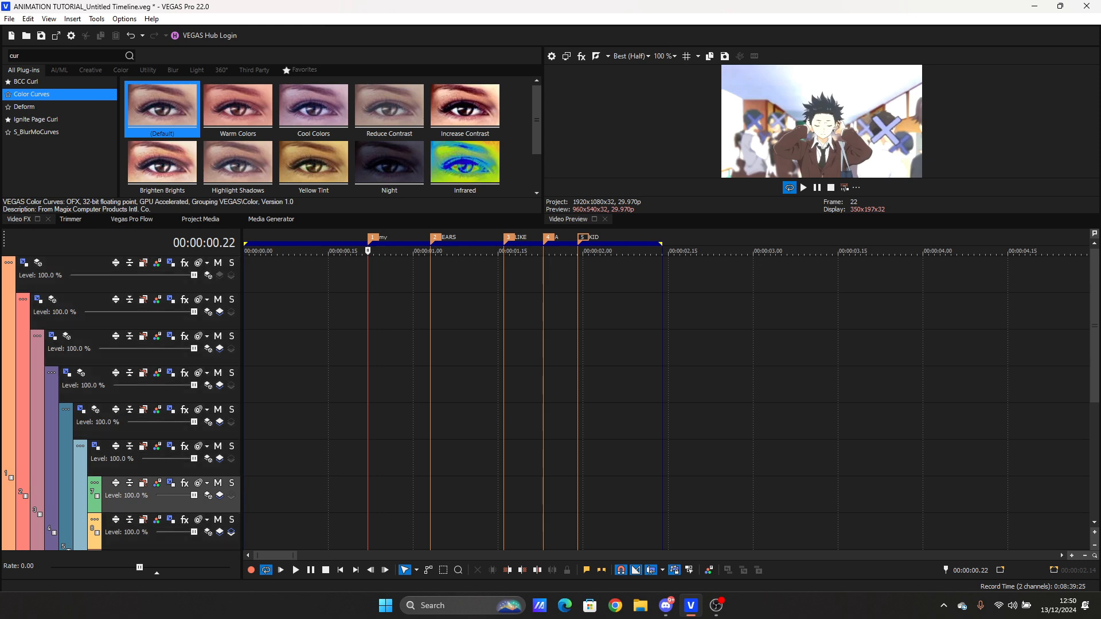
# Step: Enlarge the preview area and insert an empty event at 00:00:00.17 on the track directly above the clips
pyautogui.moveTo(543, 226); pyautogui.dragTo(542, 364)
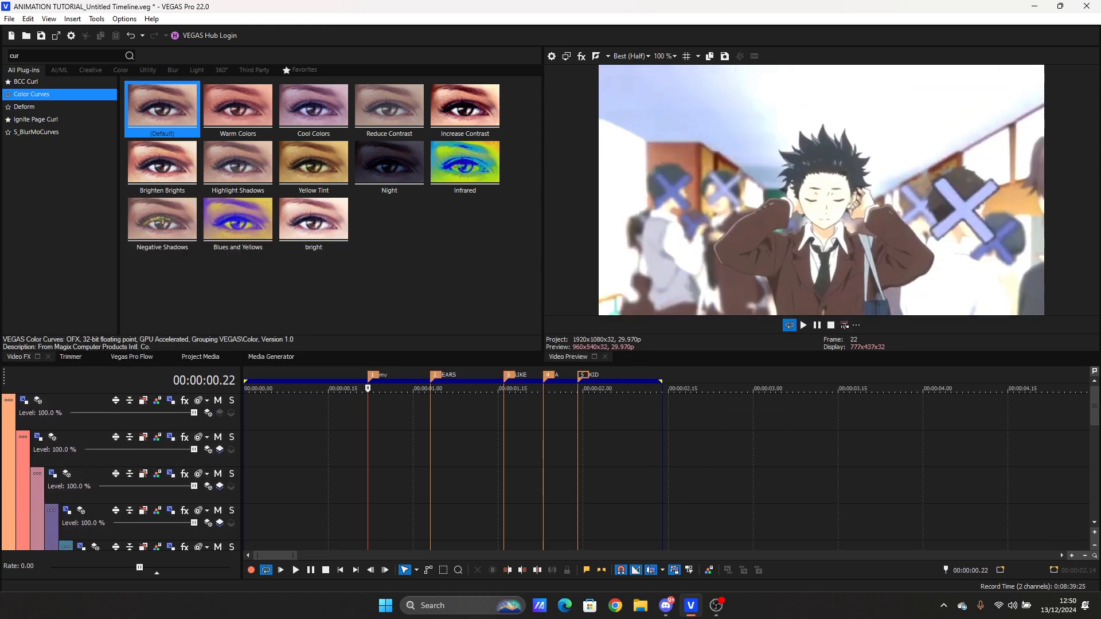
pyautogui.scroll(-5, 665, 465)
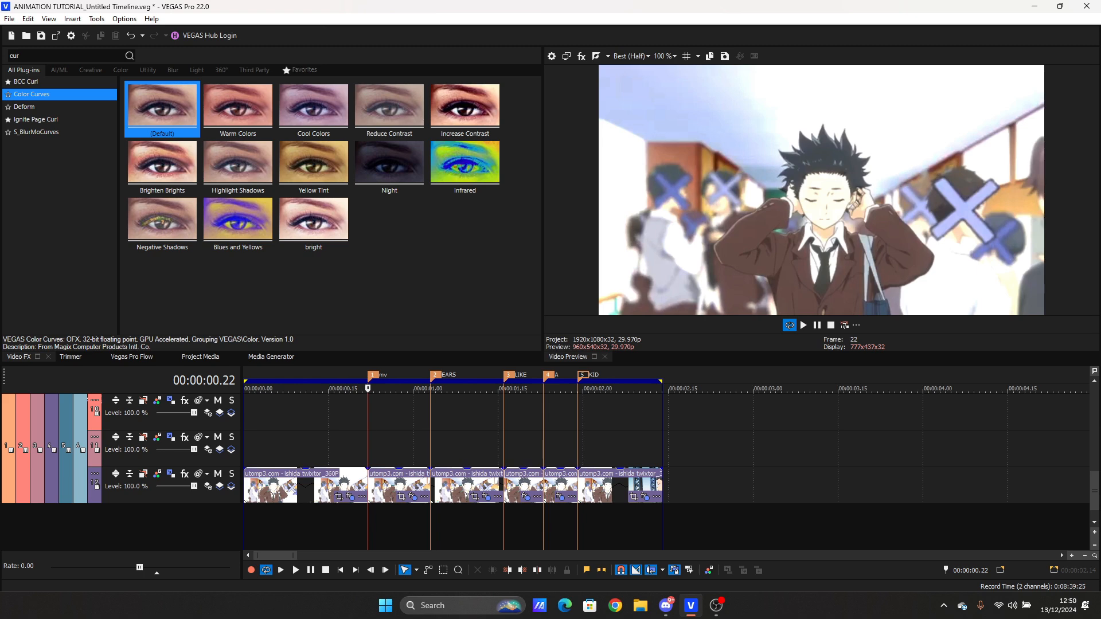
pyautogui.click(353, 449)
pyautogui.press('Left')
pyautogui.press('Left')
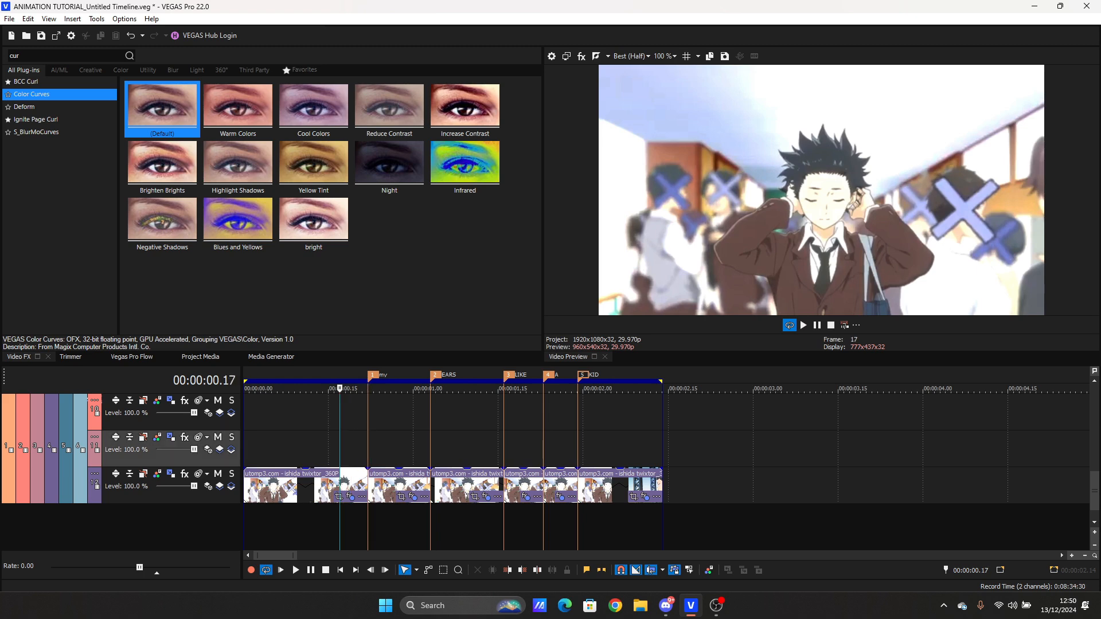
pyautogui.rightClick(353, 450)
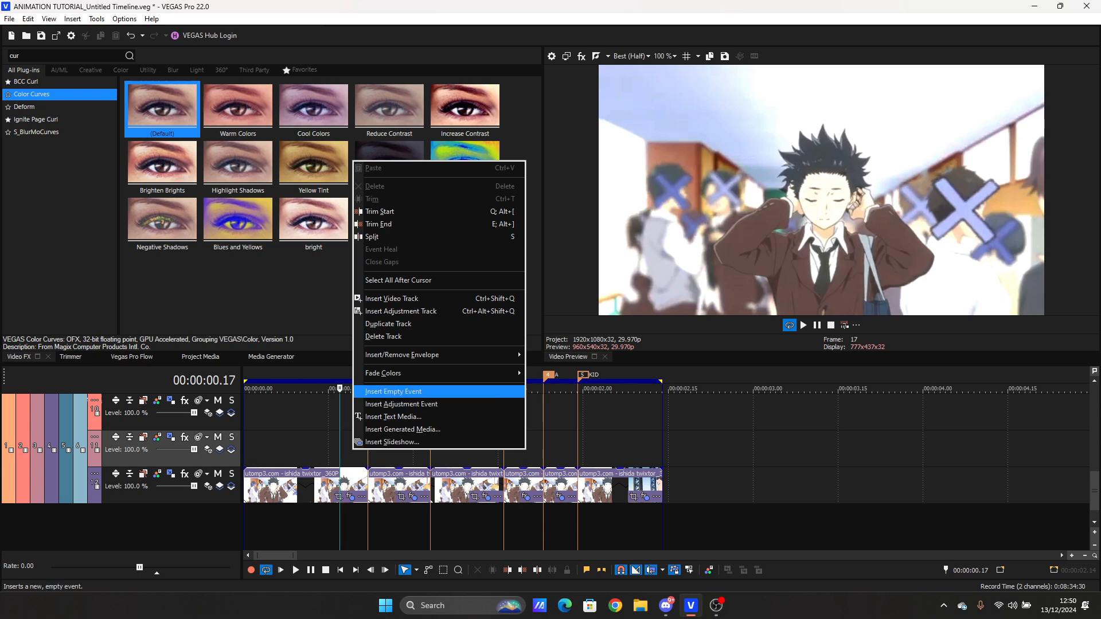
pyautogui.click(393, 392)
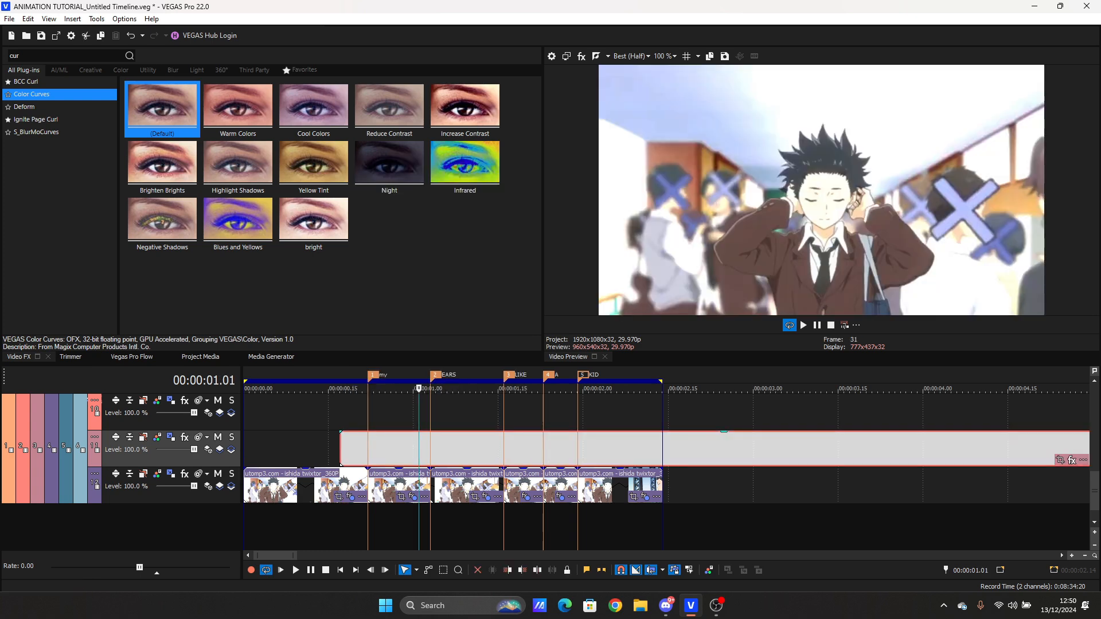
# Step: Trim the end of the empty event to 00:00:01.10
pyautogui.press('Right')
pyautogui.press('Right')
pyautogui.press('Right')
pyautogui.press('Right')
pyautogui.press('Right')
pyautogui.press('Right')
pyautogui.press('Right')
pyautogui.press('Right')
pyautogui.press('Left')
pyautogui.press('Left')
pyautogui.press('Right')
pyautogui.press('Right')
pyautogui.hotkey('alt', ']')
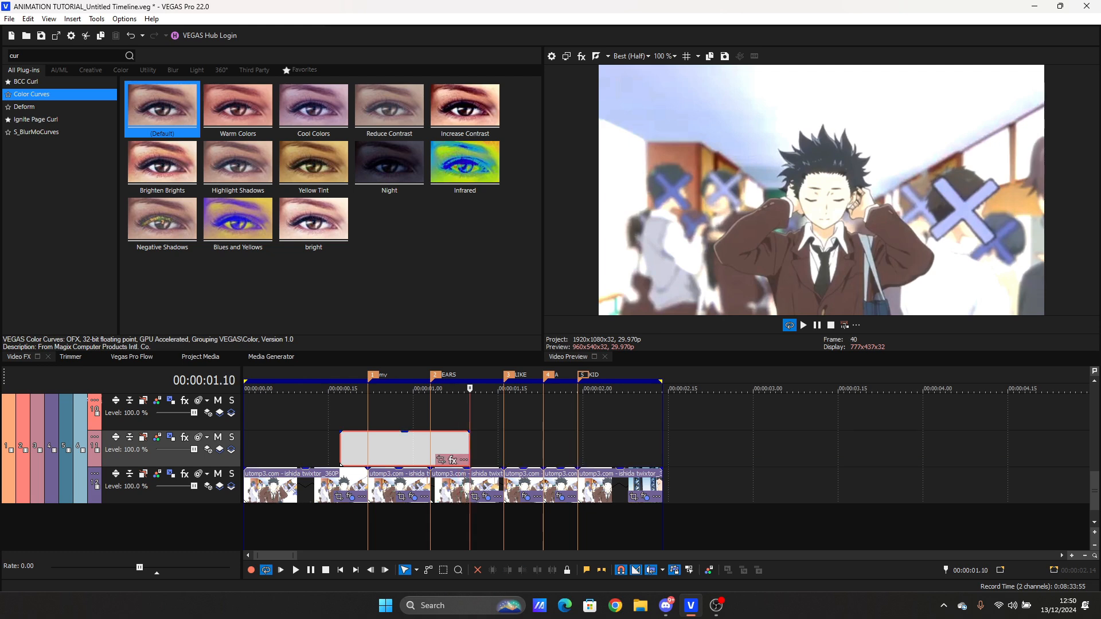
# Step: Move the playhead one frame past the "my" marker, to 00:00:00.23
pyautogui.click(368, 390)
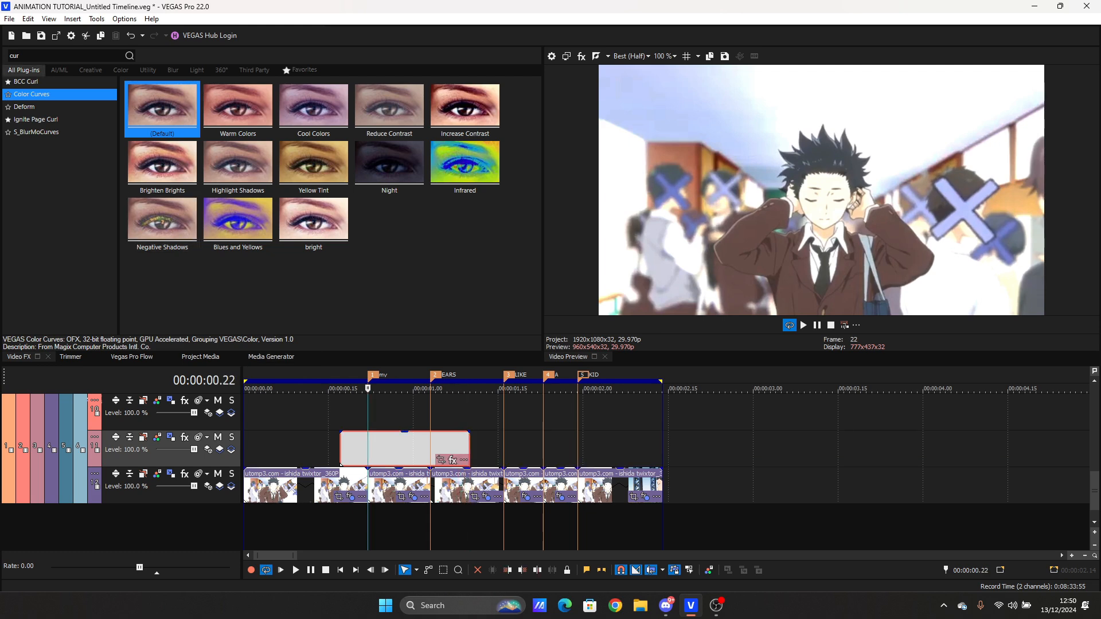
pyautogui.click(278, 449)
pyautogui.click(371, 376)
pyautogui.click(342, 462)
pyautogui.press('Right')
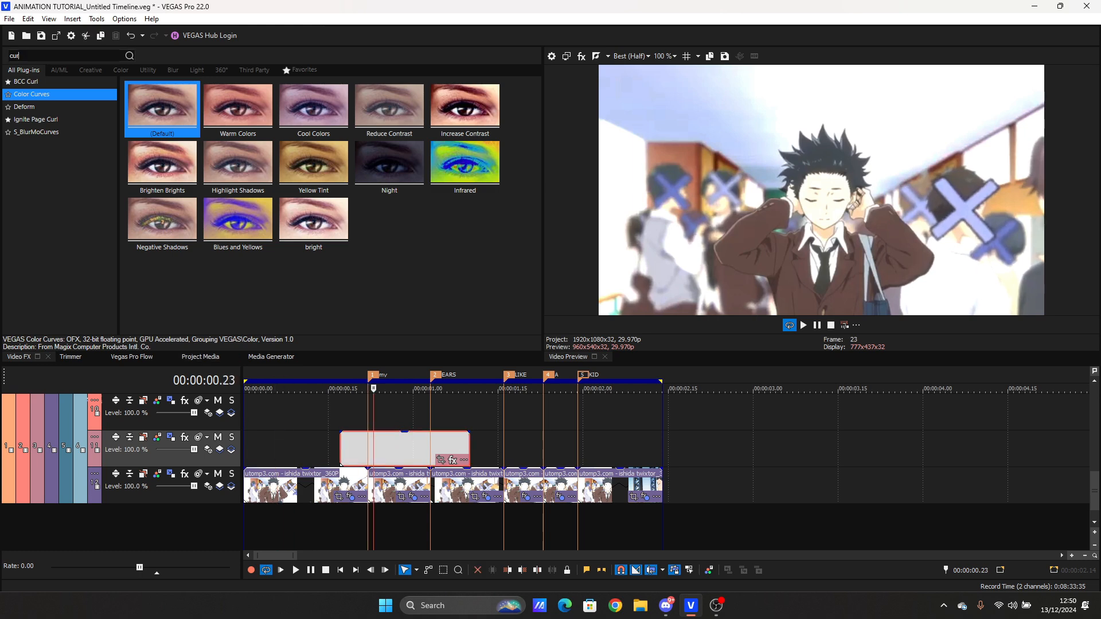
# Step: Search the video effects for "title" and apply the BCC Title Studio preset ANIMATION 15 to the empty event
pyautogui.write('ti')
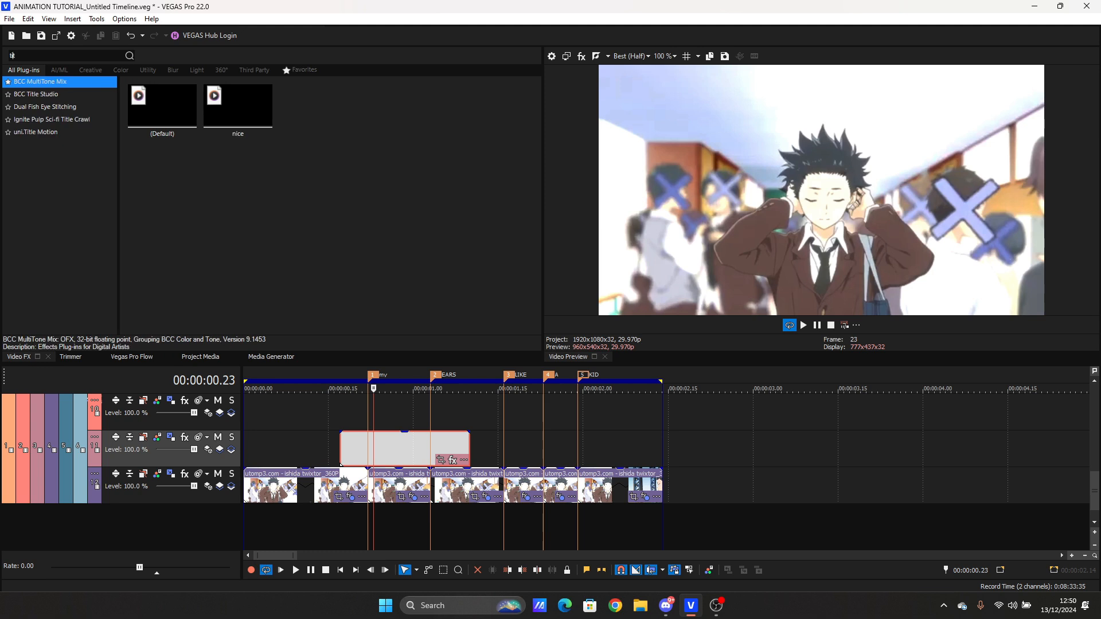
pyautogui.write('tle')
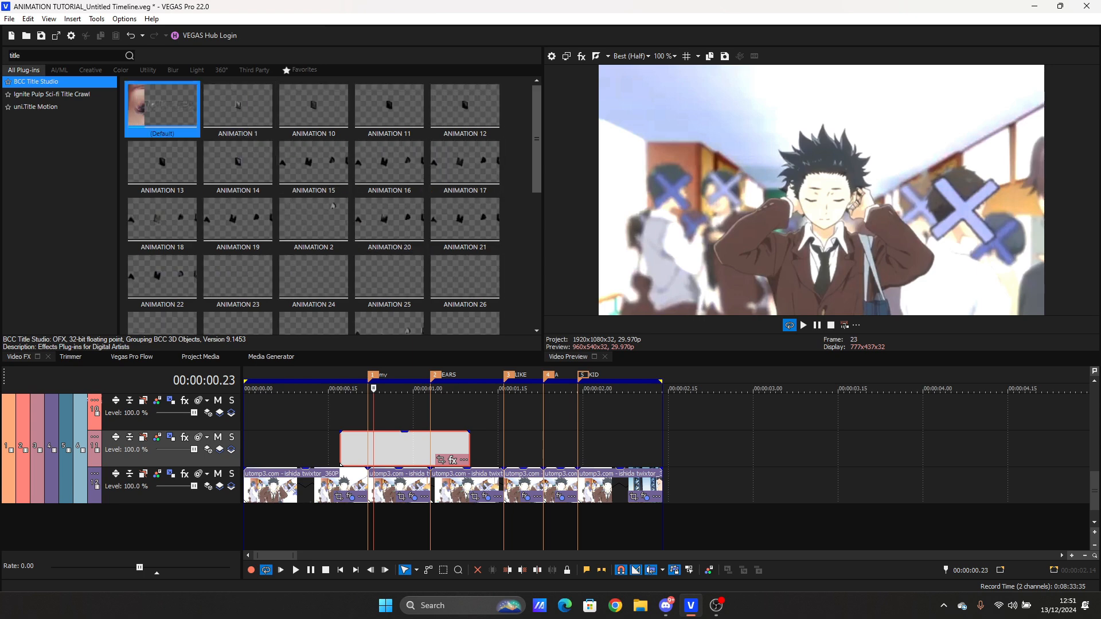
pyautogui.scroll(-1, 333, 205)
pyautogui.scroll(1, 333, 206)
pyautogui.scroll(-1, 333, 206)
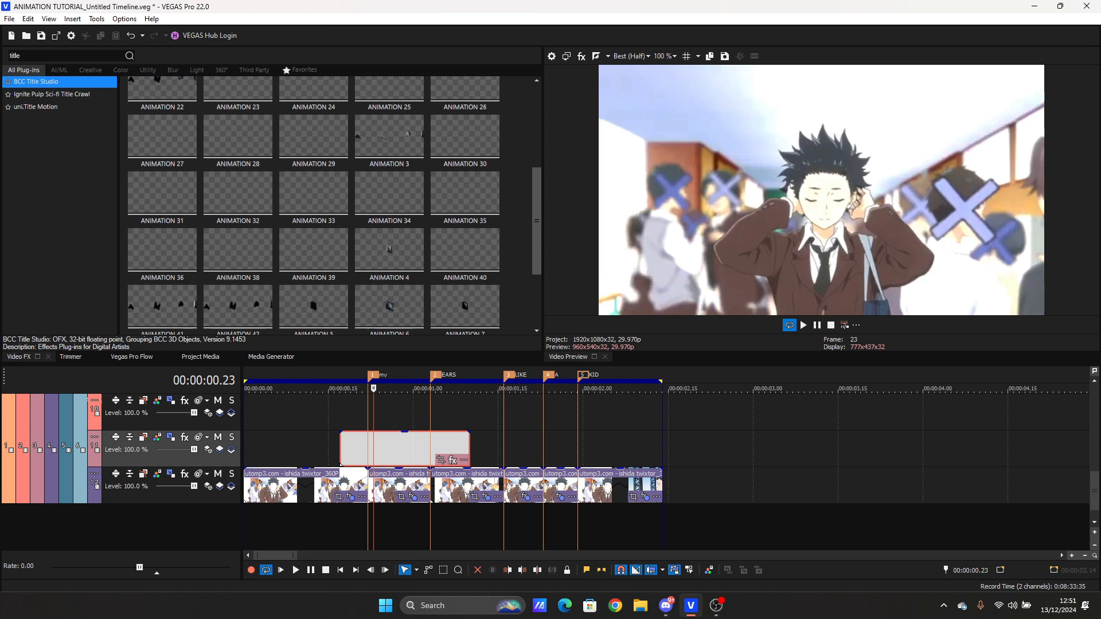
pyautogui.scroll(1, 333, 206)
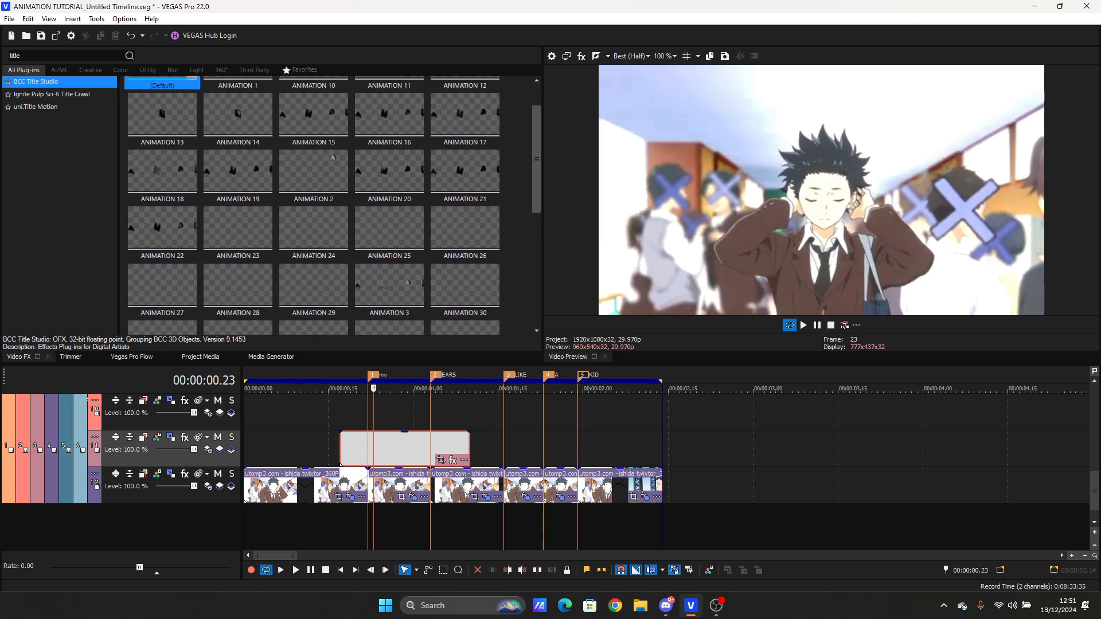
pyautogui.click(324, 164)
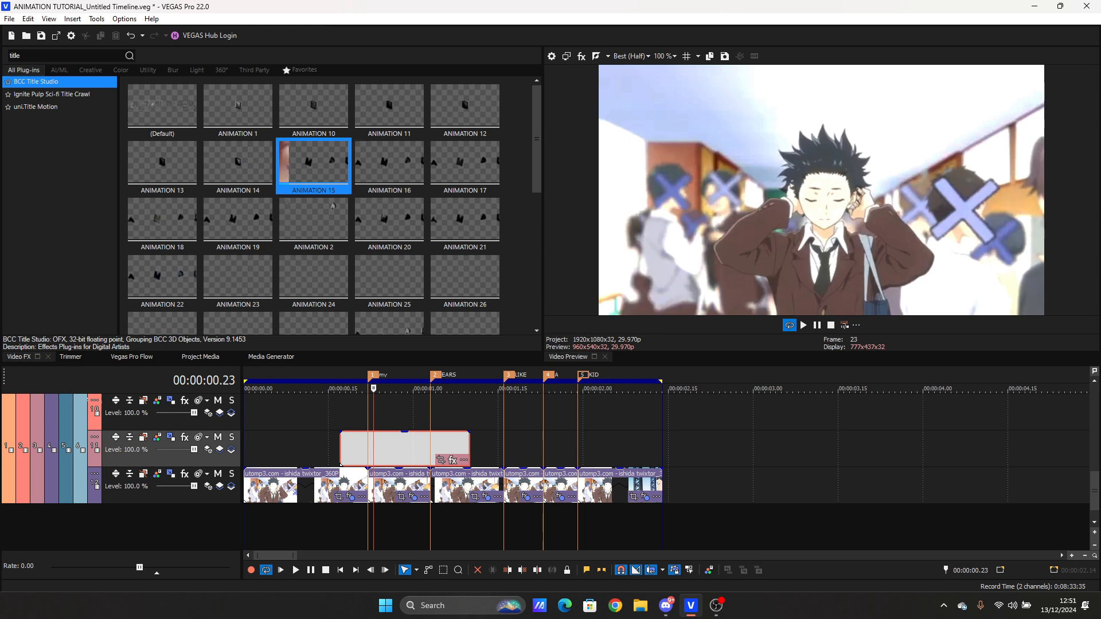
pyautogui.doubleClick(315, 164)
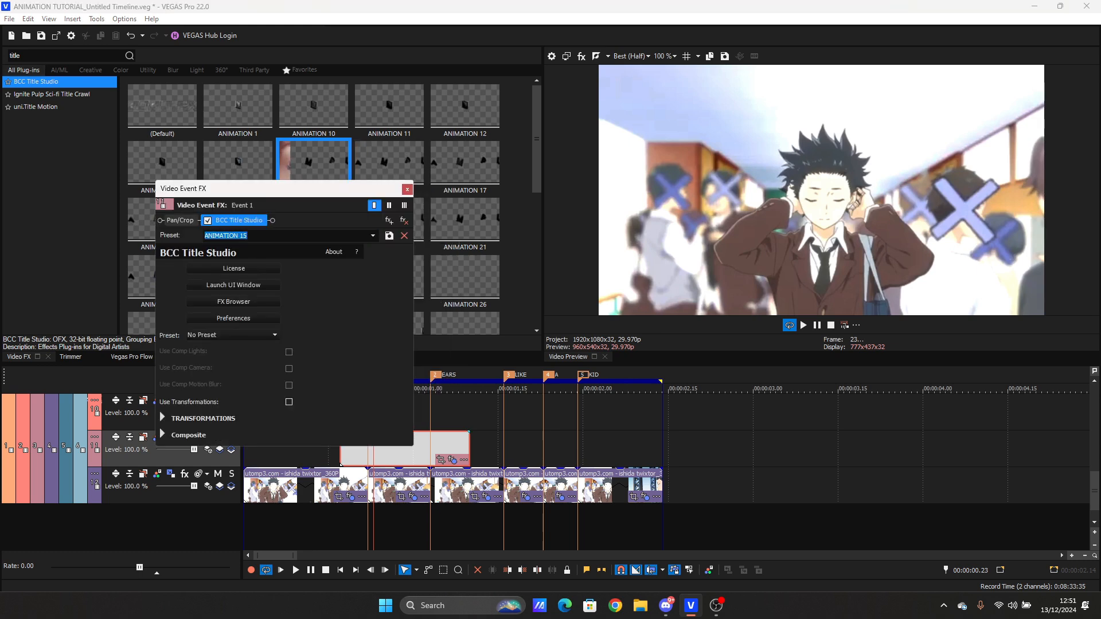
# Step: Move the effect settings window clear of the event and try the Title Studio preset ANIMATION 12
pyautogui.click(373, 236)
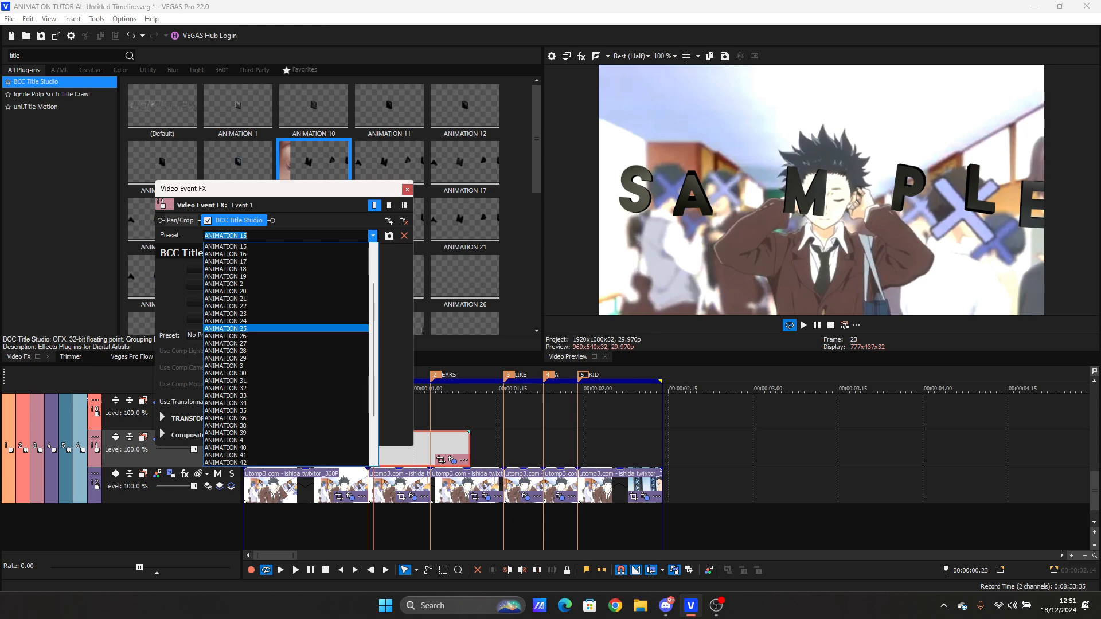
pyautogui.click(275, 323)
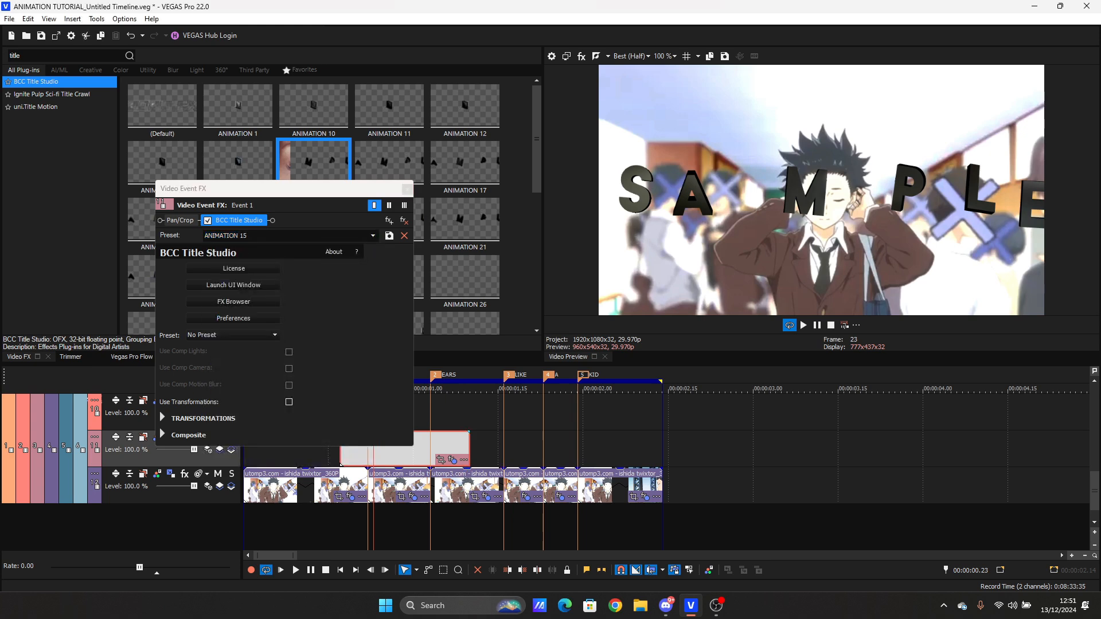
pyautogui.moveTo(235, 188); pyautogui.dragTo(251, 73)
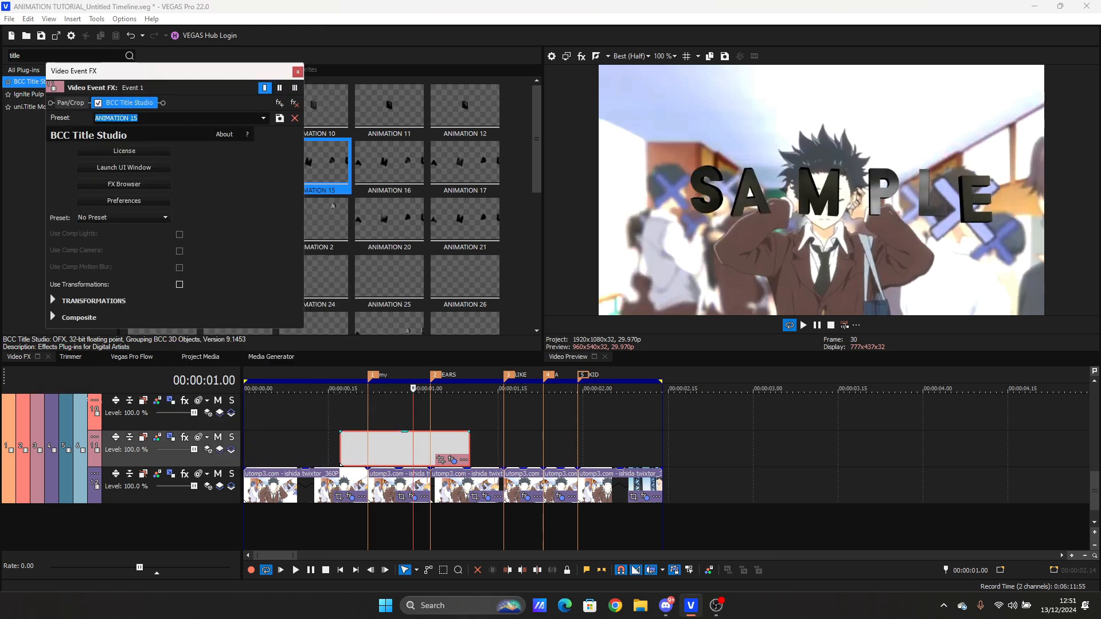
pyautogui.click(263, 119)
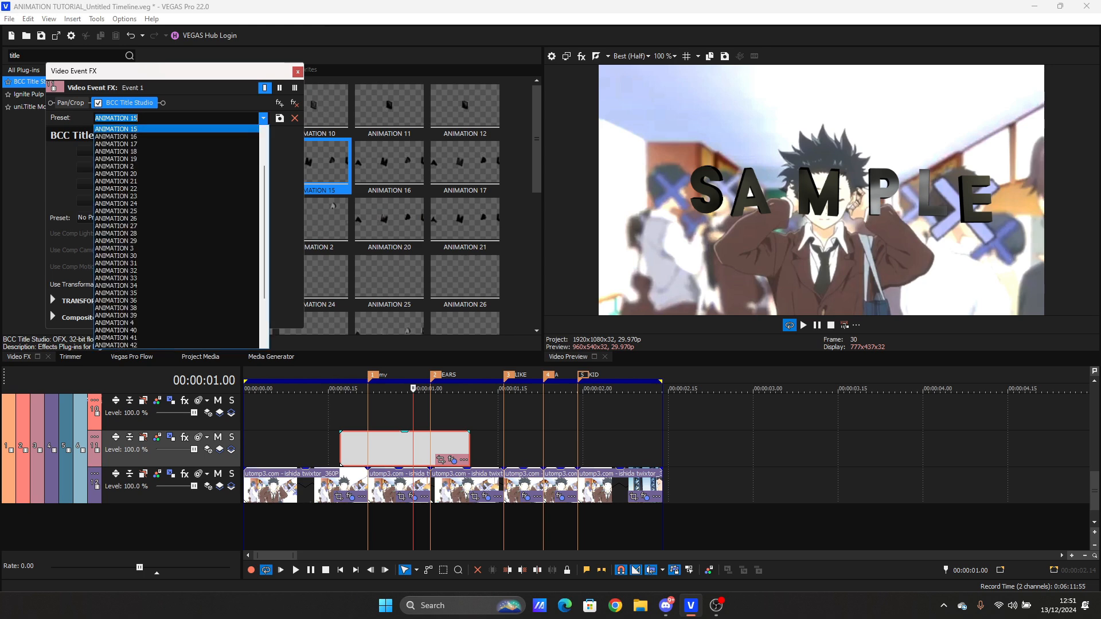
pyautogui.moveTo(264, 189); pyautogui.dragTo(264, 155)
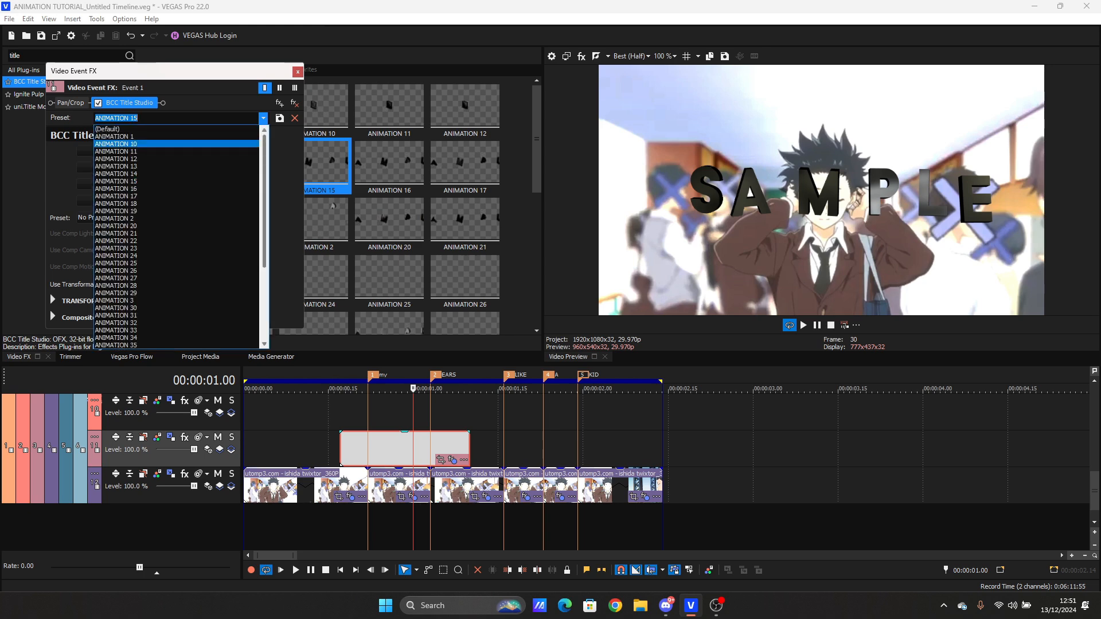
pyautogui.click(172, 159)
# Step: Try the Title Studio preset ANIMATION 1 on the empty event
pyautogui.click(264, 118)
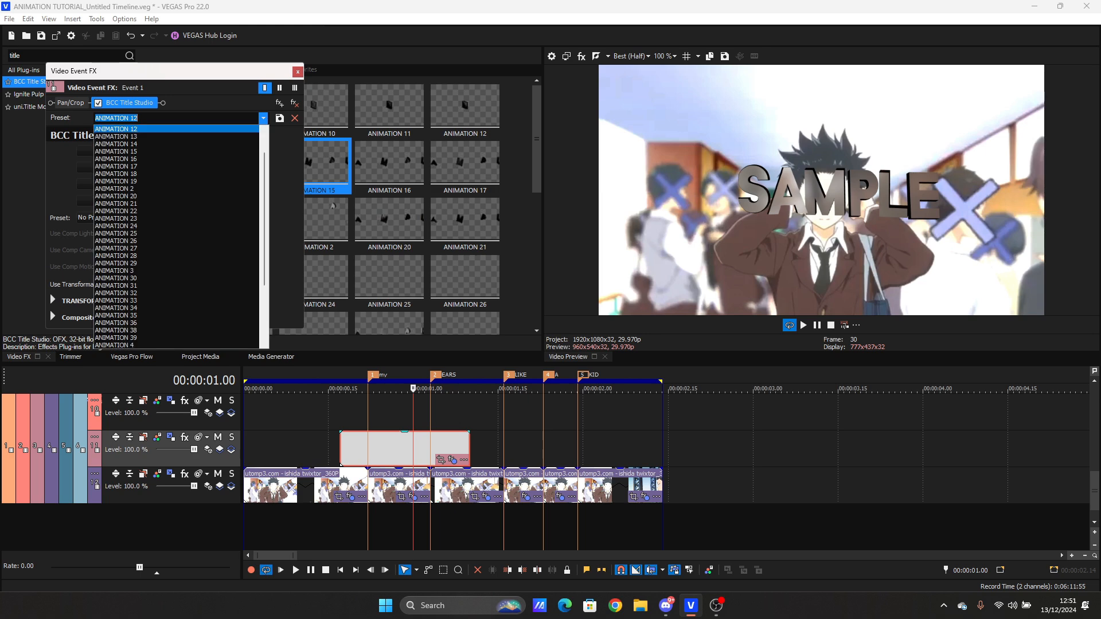
pyautogui.press('Up')
pyautogui.press('Up')
pyautogui.press('Up')
pyautogui.press('Up')
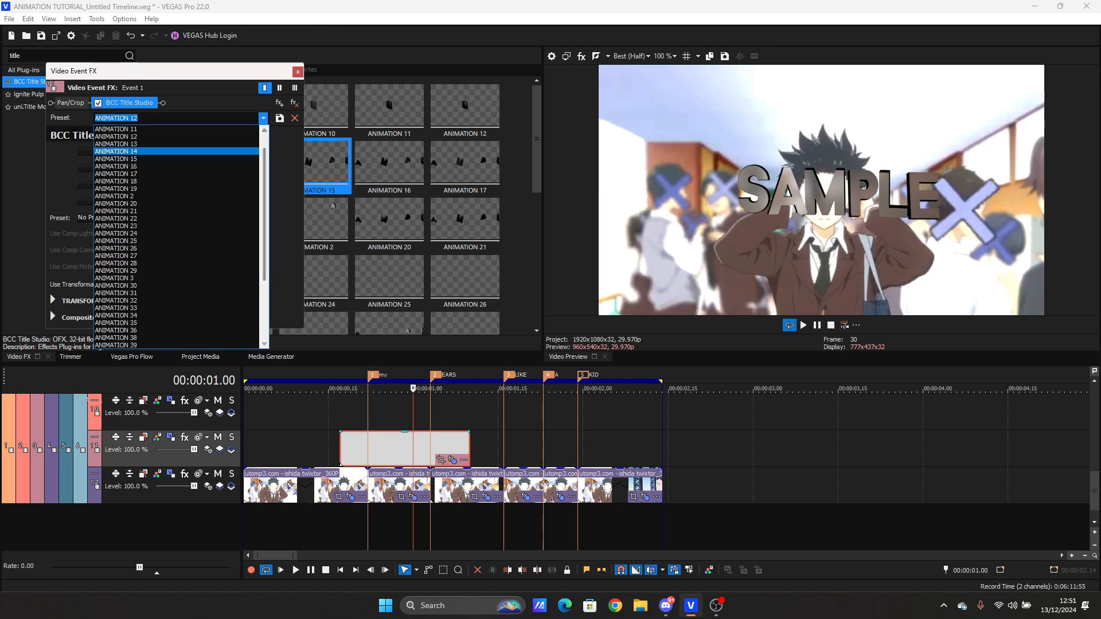
pyautogui.press('Return')
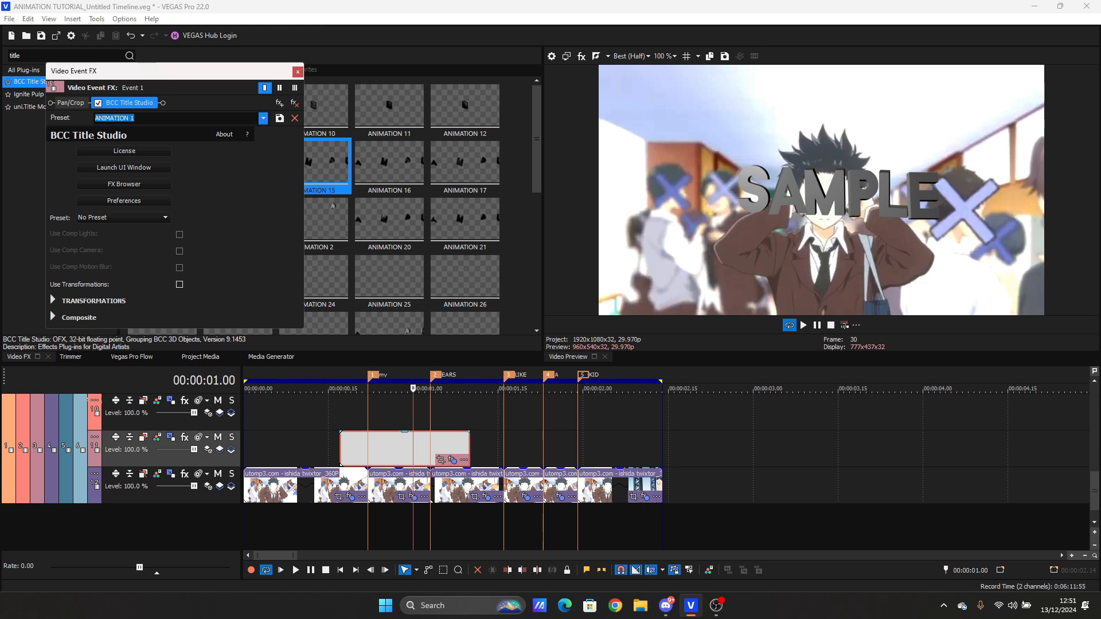
# Step: Try the Title Studio presets ANIMATION 2, ANIMATION 3 and ANIMATION 4 in turn on the empty event
pyautogui.click(264, 118)
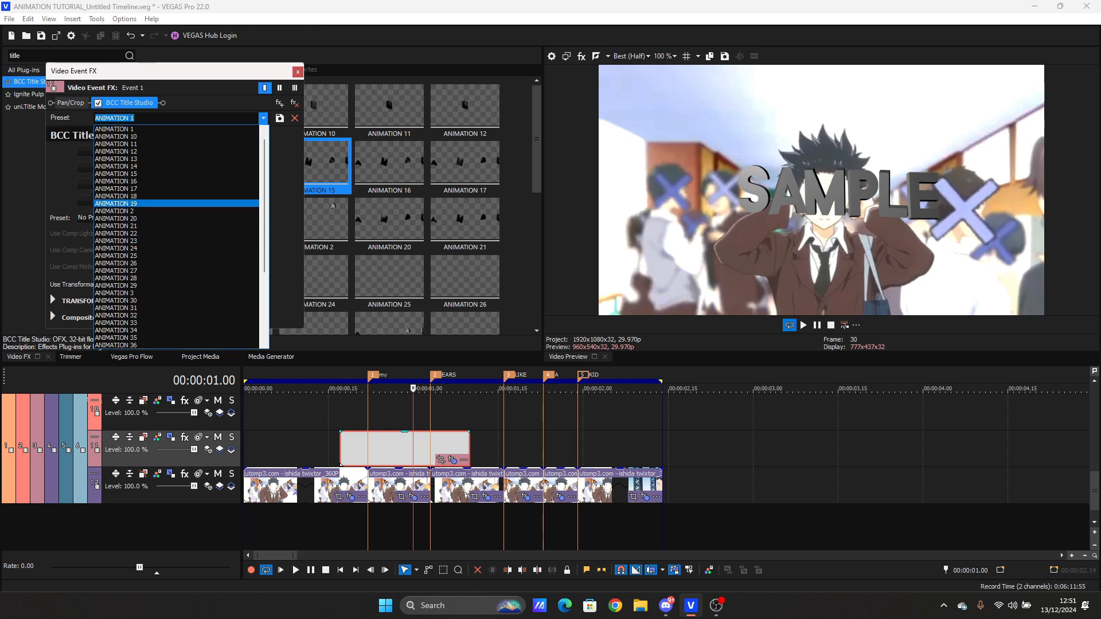
pyautogui.click(115, 211)
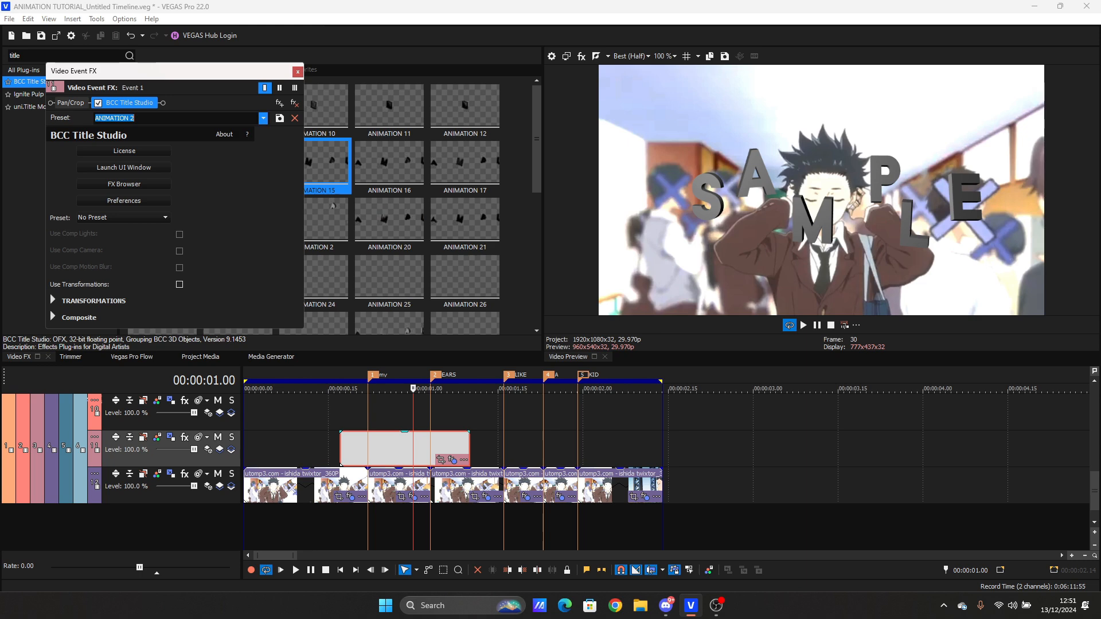
pyautogui.click(263, 118)
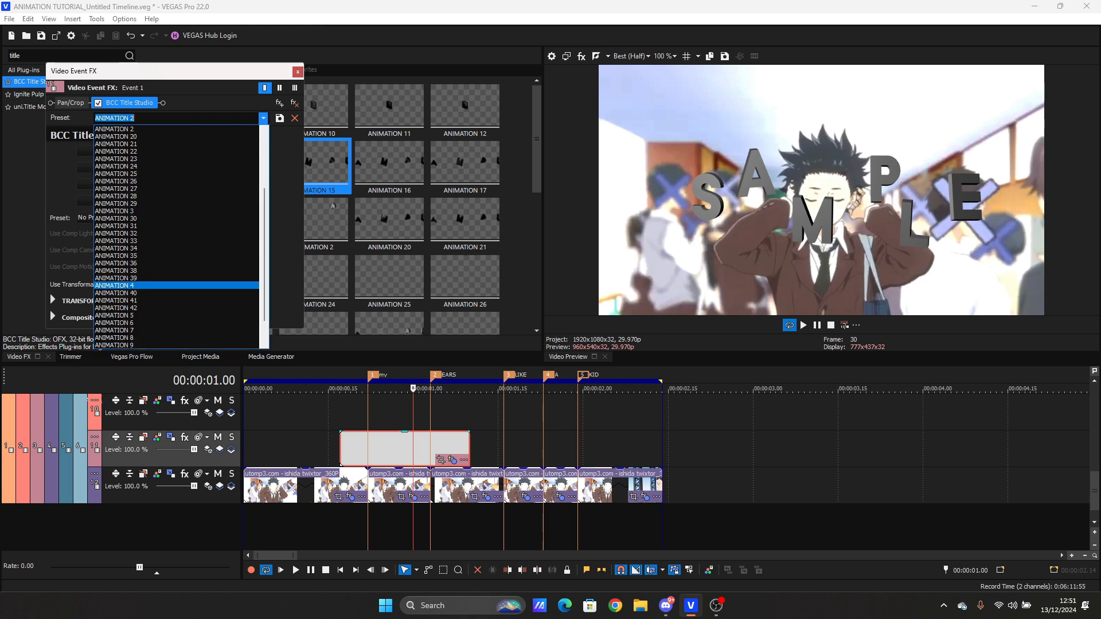
pyautogui.click(116, 211)
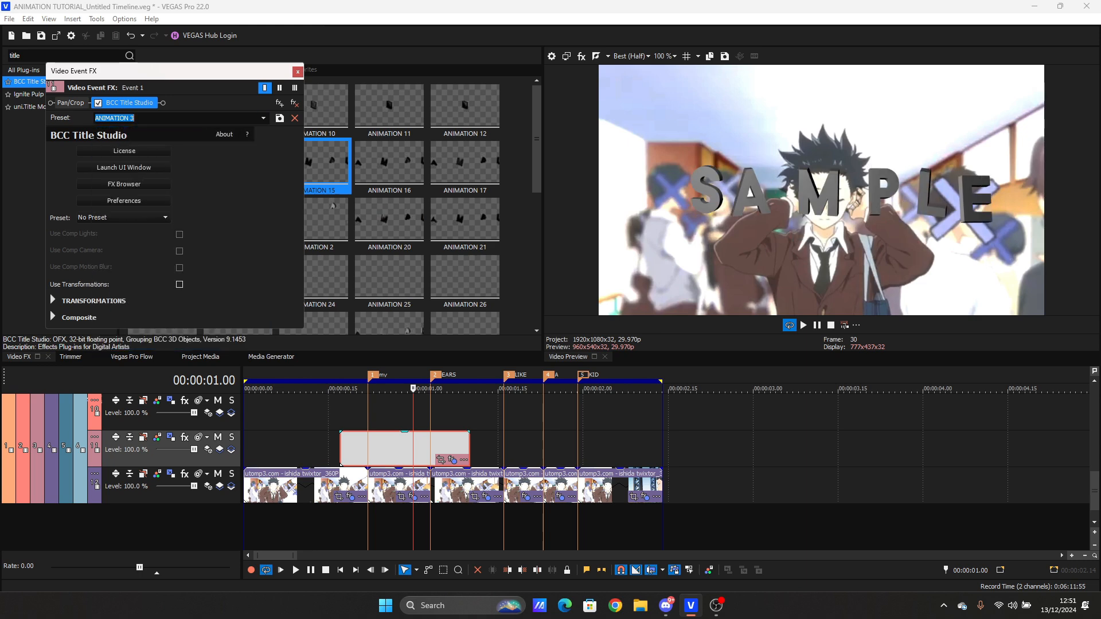
pyautogui.click(263, 119)
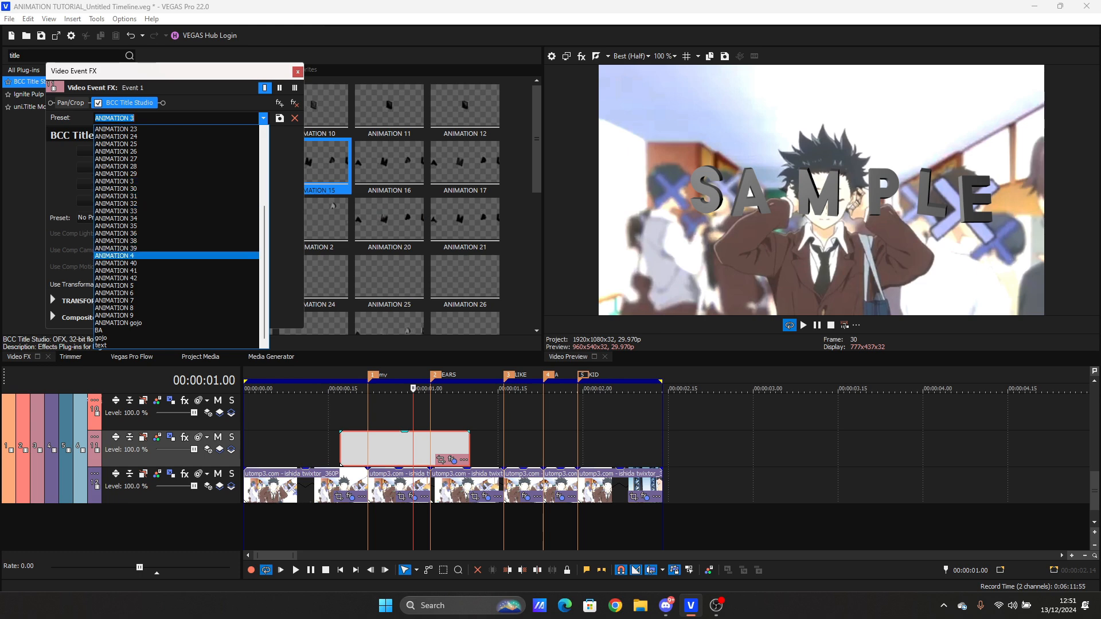
pyautogui.click(116, 256)
# Step: Set the empty event's Title Studio preset to ANIMATION 5
pyautogui.click(264, 118)
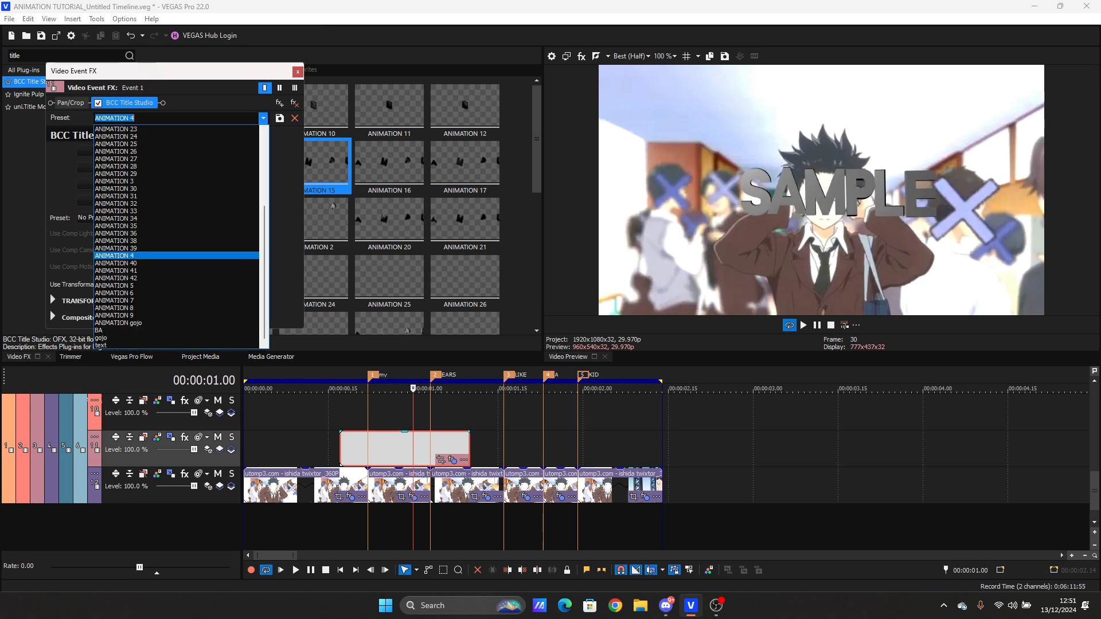
pyautogui.click(115, 286)
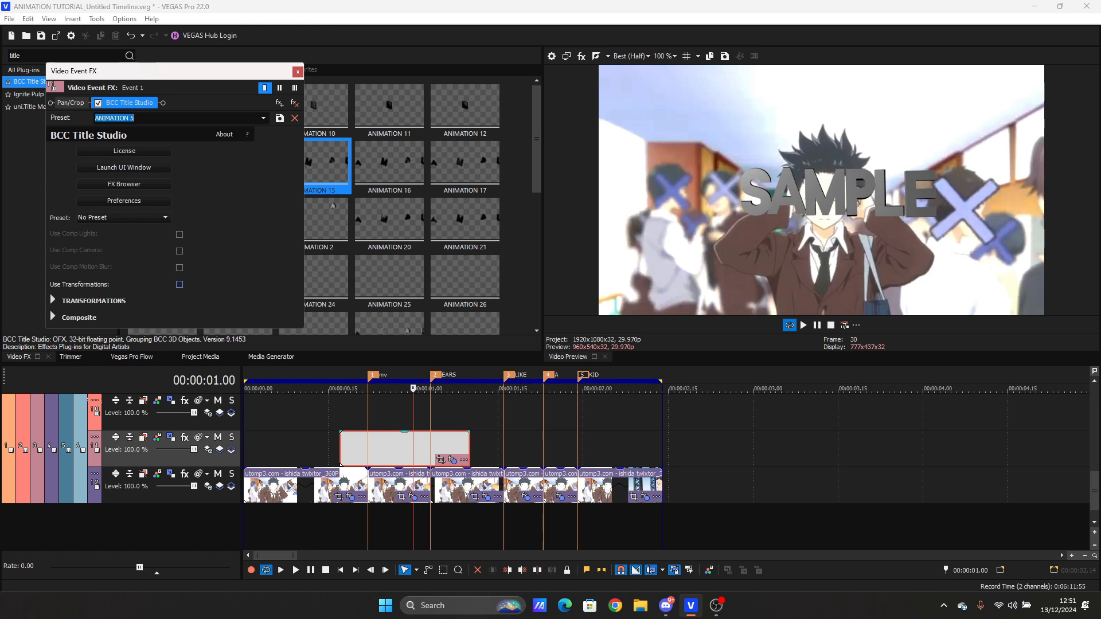
pyautogui.click(264, 118)
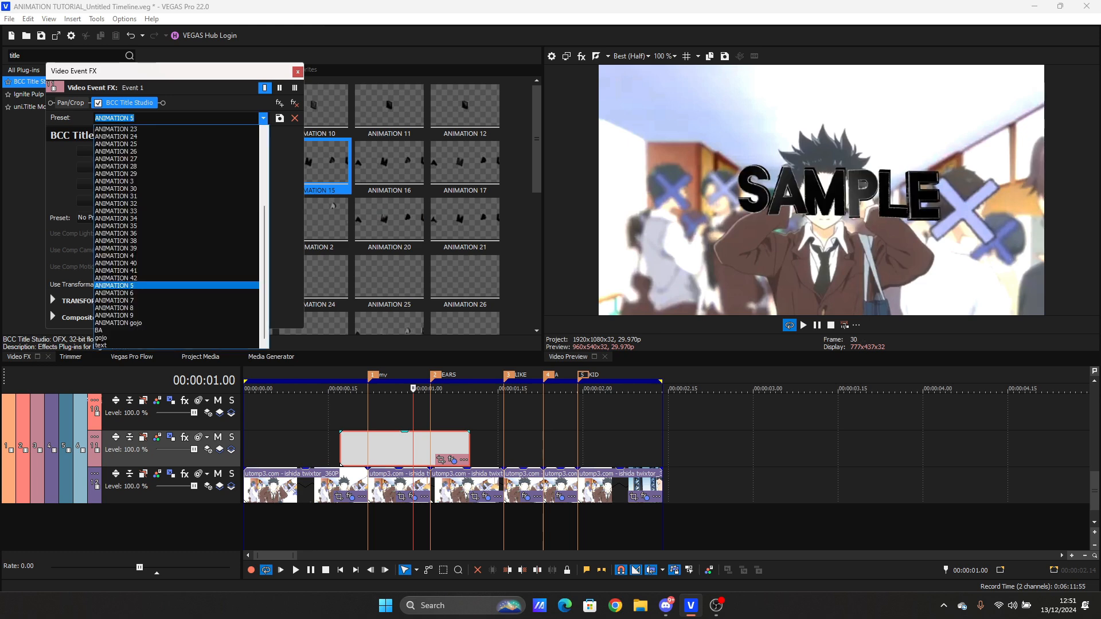
pyautogui.press('Escape')
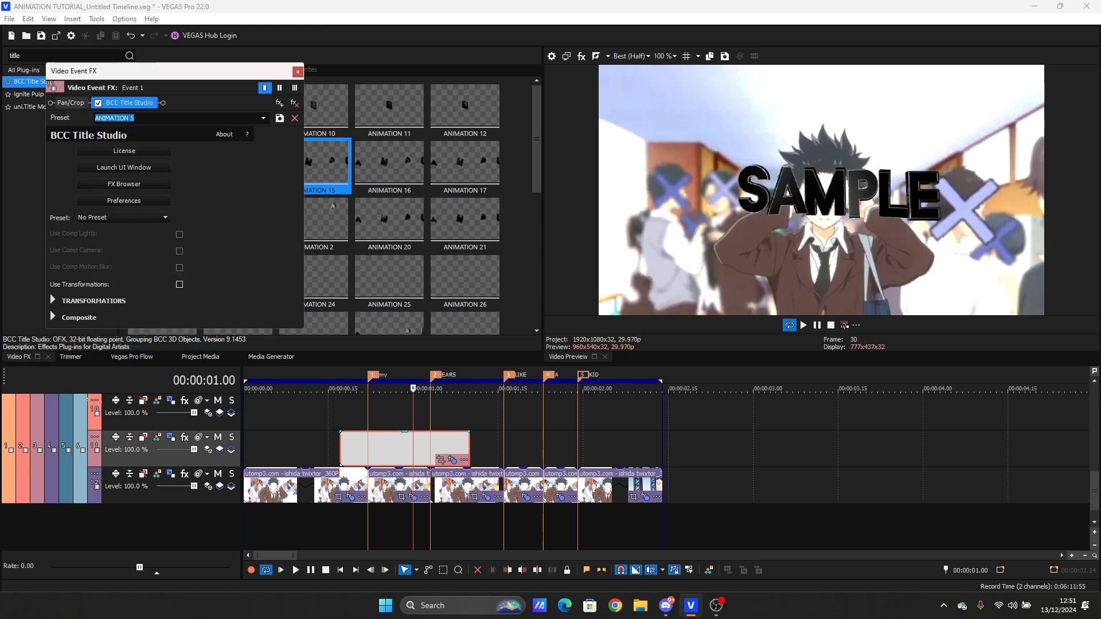
# Step: Examine the title's letter spacing animation frame by frame around the "my" and "EARS" markers, and play it back
pyautogui.click(390, 449)
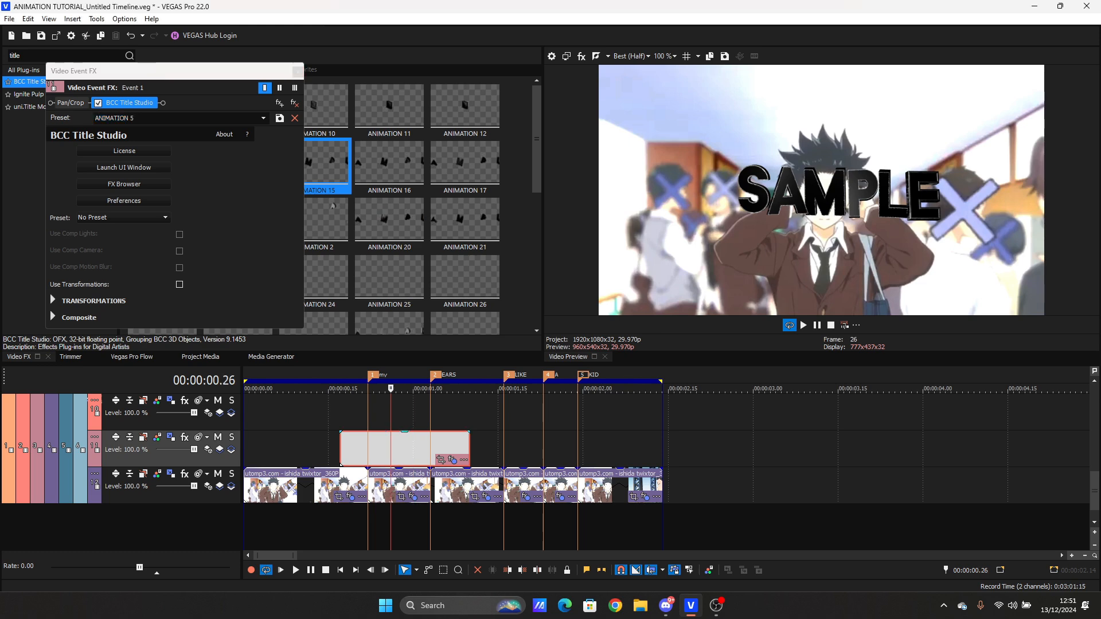
pyautogui.press('Left')
pyautogui.press('Left')
pyautogui.press('Left')
pyautogui.press('Left')
pyautogui.press('Right')
pyautogui.press('Right')
pyautogui.press('Right')
pyautogui.press('Right')
pyautogui.press('Right')
pyautogui.press('Right')
pyautogui.press('Right')
pyautogui.press('Right')
pyautogui.press('Right')
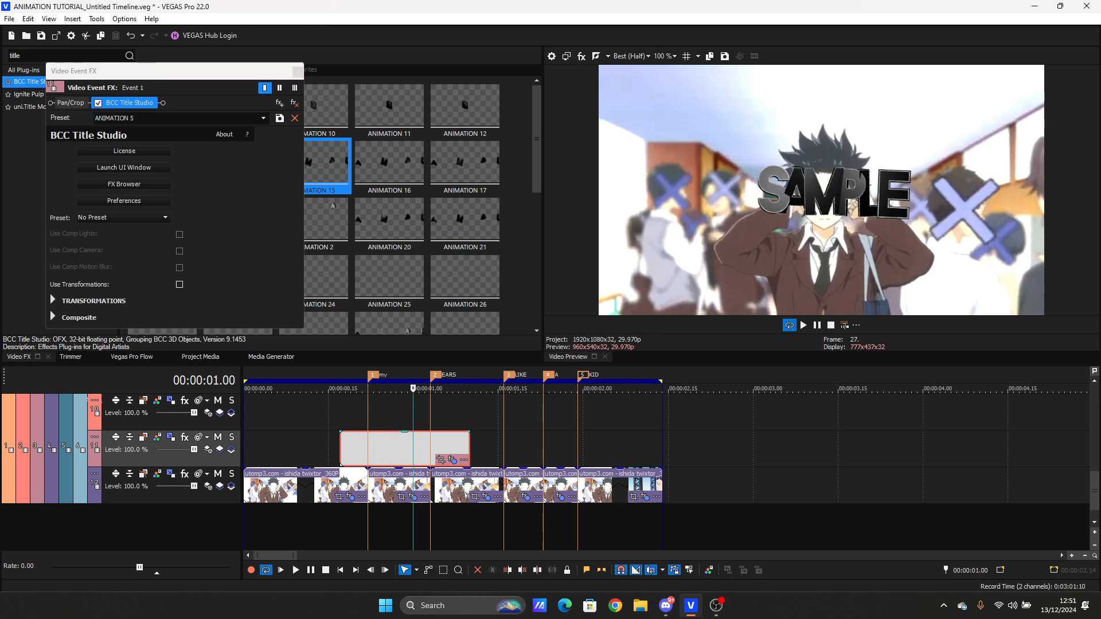
pyautogui.press('Right')
pyautogui.press('Right')
pyautogui.press('Left')
pyautogui.press('Left')
pyautogui.press('Left')
pyautogui.press('Left')
pyautogui.press('Left')
pyautogui.press('Left')
pyautogui.press('Left')
pyautogui.press('Left')
pyautogui.press('Left')
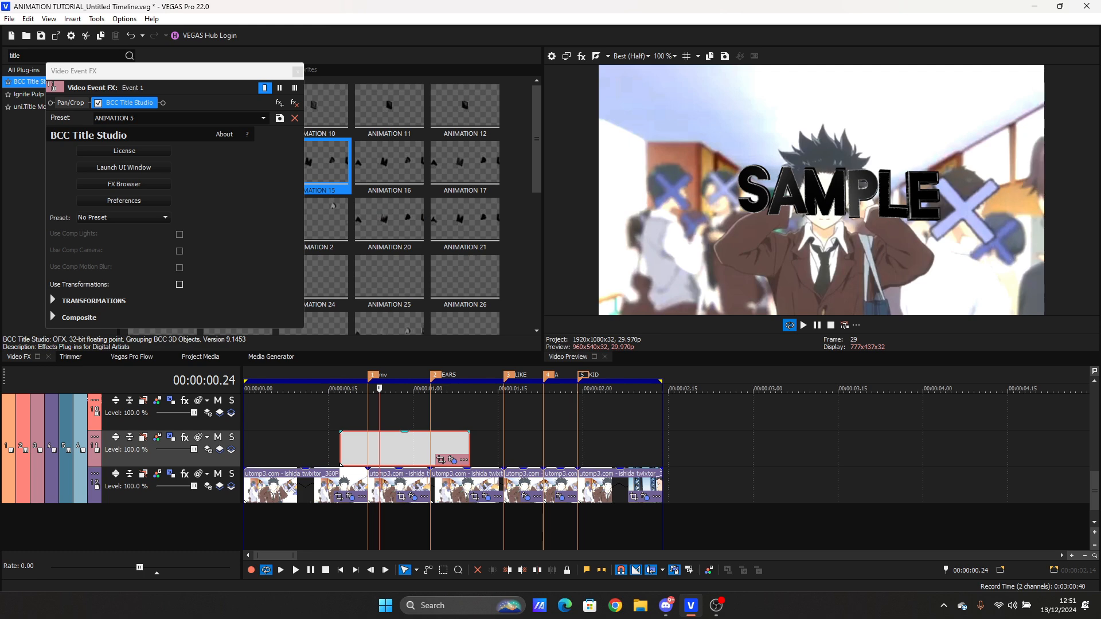
pyautogui.press('Right')
pyautogui.press('Right')
pyautogui.press('Right')
pyautogui.press('Right')
pyautogui.press('Right')
pyautogui.press('Right')
pyautogui.press('Right')
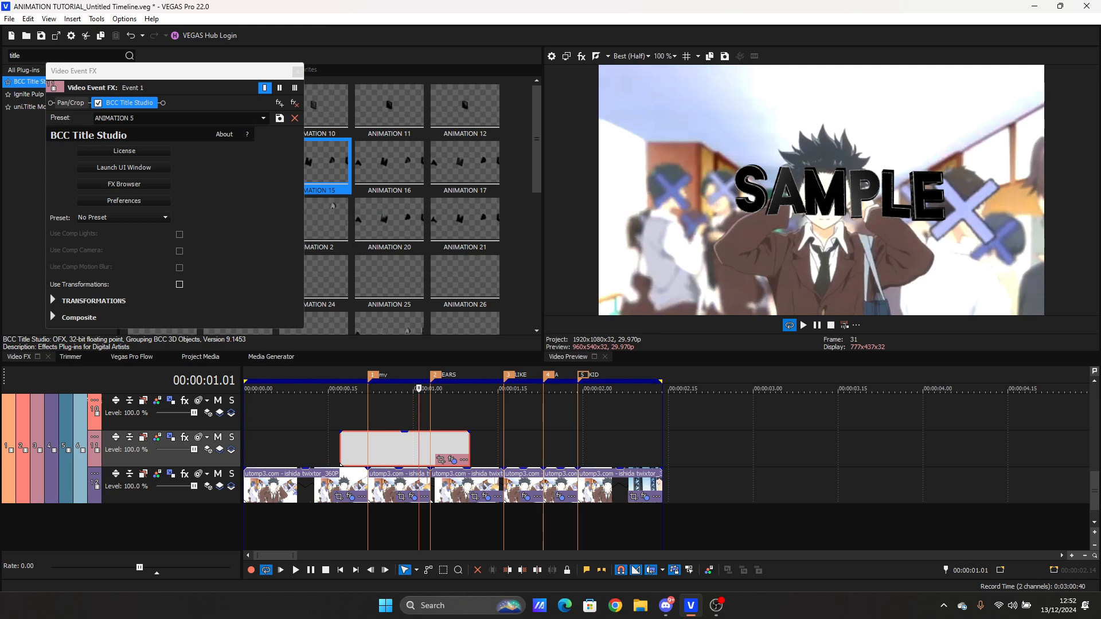
pyautogui.press('Left')
pyautogui.press('Left')
pyautogui.press('Left')
pyautogui.press('Left')
pyautogui.press('Left')
pyautogui.press('Left')
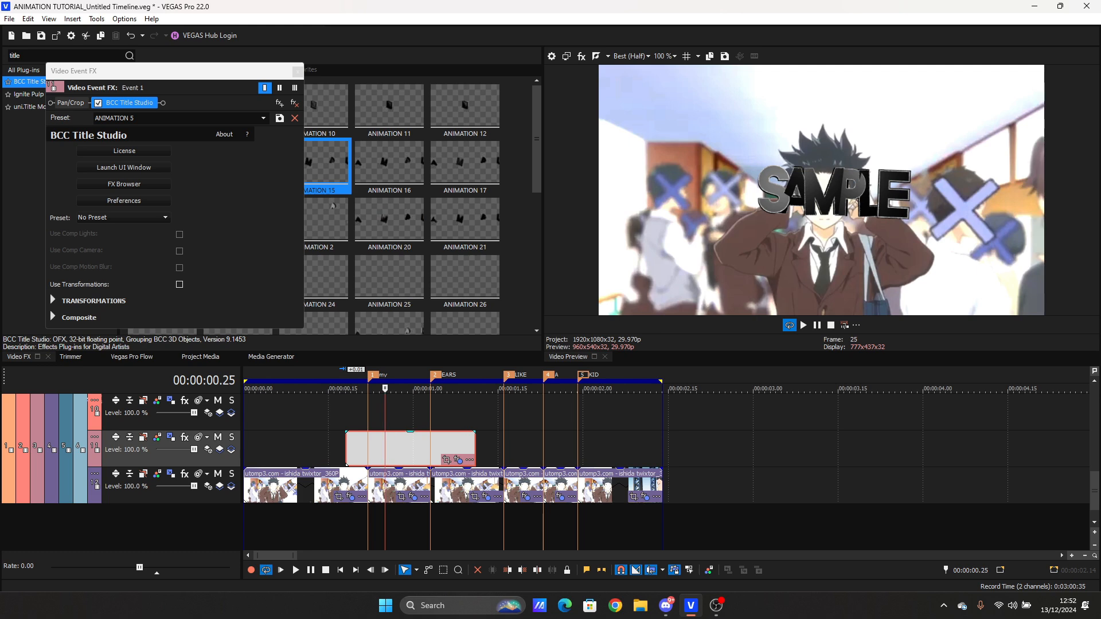
pyautogui.press('Right')
pyautogui.press('Right')
pyautogui.press('Right')
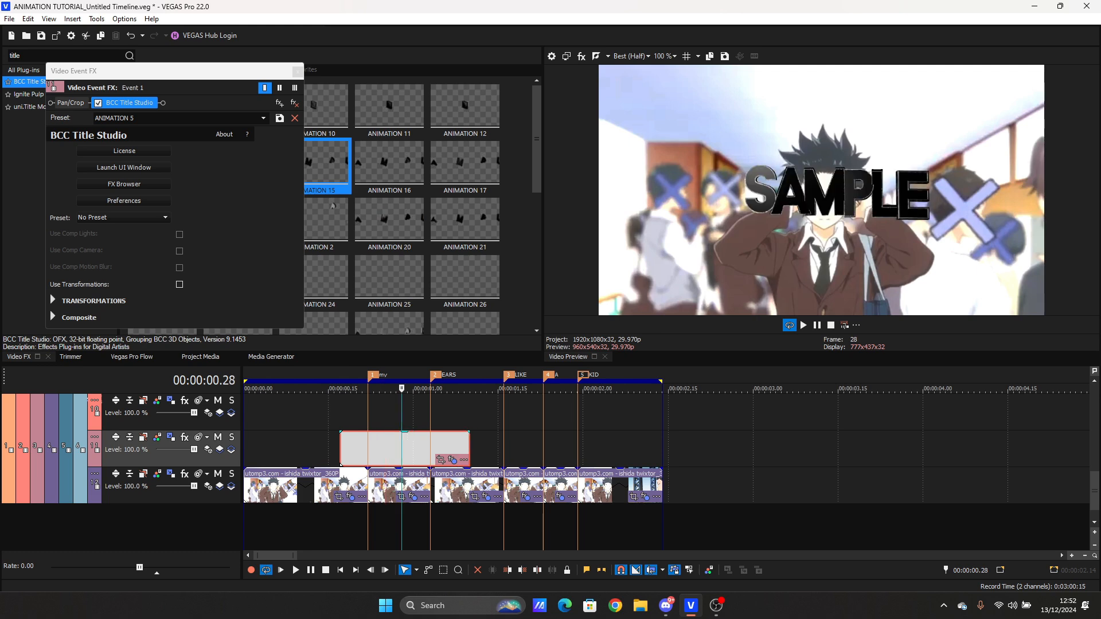
pyautogui.press('Right')
pyautogui.press('Right')
pyautogui.press('Right')
pyautogui.press('Right')
pyautogui.press('Right')
pyautogui.press('Right')
pyautogui.press('Right')
pyautogui.press('Right')
pyautogui.press('Right')
pyautogui.press('Right')
pyautogui.press('Right')
pyautogui.press('Left')
pyautogui.press('Left')
pyautogui.press('Left')
pyautogui.press('Left')
pyautogui.press('Left')
pyautogui.press('Left')
pyautogui.press('Left')
pyautogui.press('Left')
pyautogui.press('Left')
pyautogui.press('Left')
pyautogui.press('Left')
pyautogui.press('Left')
pyautogui.press('Left')
pyautogui.press('Left')
pyautogui.press('Left')
pyautogui.press('Left')
pyautogui.press('Right')
pyautogui.press('Right')
pyautogui.press('Right')
pyautogui.press('Right')
pyautogui.press('Right')
pyautogui.press('Right')
pyautogui.press('Right')
pyautogui.press('Right')
pyautogui.press('Left')
pyautogui.press('Left')
pyautogui.press('Left')
pyautogui.press('Left')
pyautogui.press('Left')
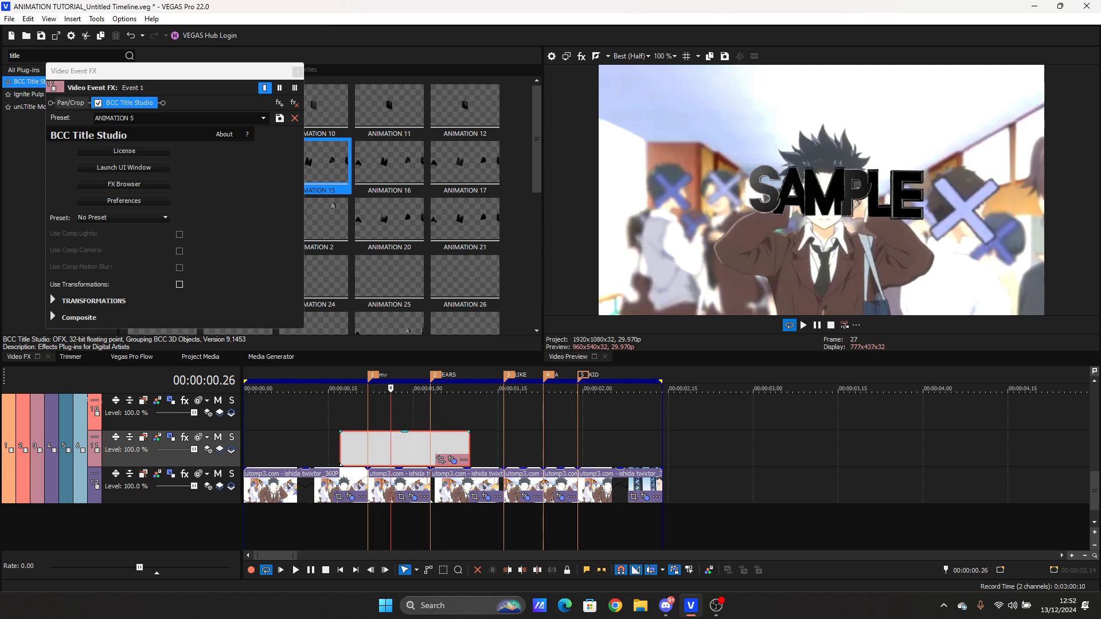
pyautogui.press('Right')
pyautogui.press('Right')
pyautogui.press('Right')
pyautogui.press('Right')
pyautogui.press('Right')
pyautogui.press('Right')
pyautogui.press('Right')
pyautogui.press('Right')
pyautogui.press('Right')
pyautogui.press('Right')
pyautogui.press('Right')
pyautogui.press('Right')
pyautogui.press('Right')
pyautogui.press('Left')
pyautogui.press('Left')
pyautogui.press('Left')
pyautogui.press('Left')
pyautogui.press('Left')
pyautogui.press('Left')
pyautogui.press('Left')
pyautogui.press('Right')
pyautogui.press('Right')
pyautogui.press('Right')
pyautogui.press('Left')
pyautogui.press('Left')
pyautogui.press('Left')
pyautogui.press('Left')
pyautogui.press('Left')
pyautogui.press('Left')
pyautogui.press('Right')
pyautogui.press('Right')
pyautogui.press('Right')
pyautogui.press('Right')
pyautogui.press('Right')
pyautogui.press('Left')
pyautogui.press('Left')
pyautogui.press('Left')
pyautogui.press('Left')
pyautogui.press('Left')
pyautogui.press('Left')
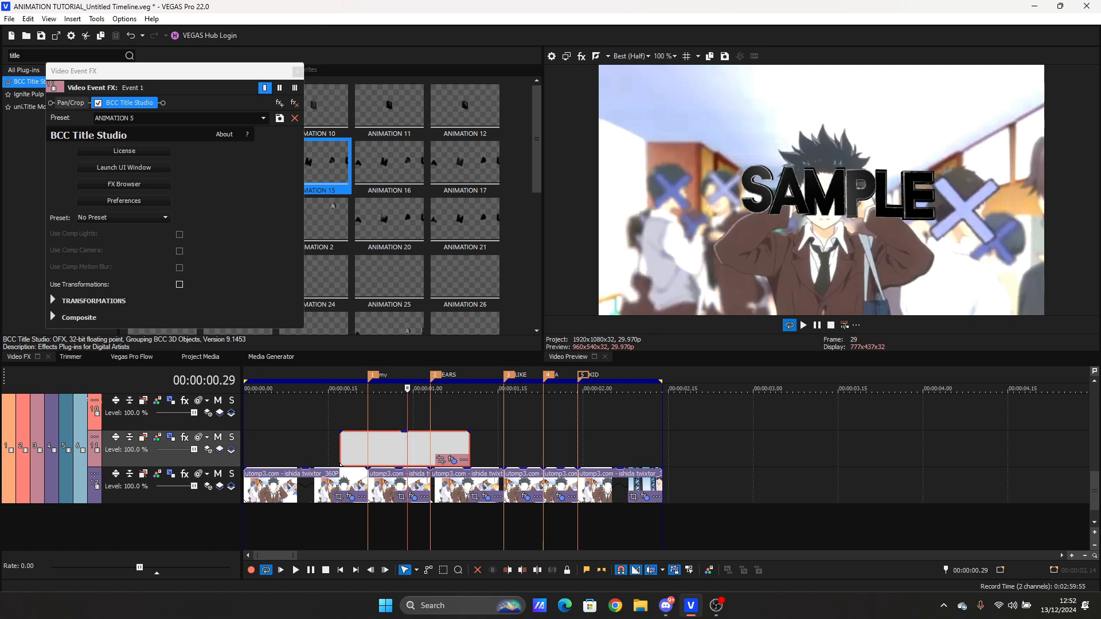
pyautogui.click(351, 413)
pyautogui.press('space')
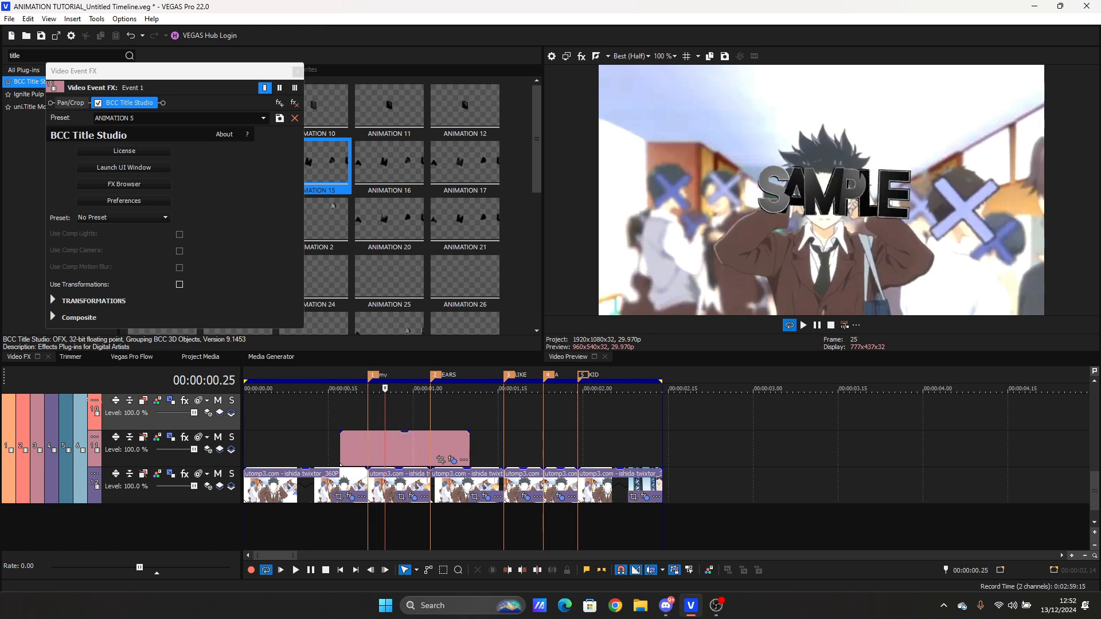
# Step: Close the effect settings and copy the title event with the playhead at the "EARS" marker, 00:00:01.03
pyautogui.click(297, 71)
pyautogui.rightClick(397, 447)
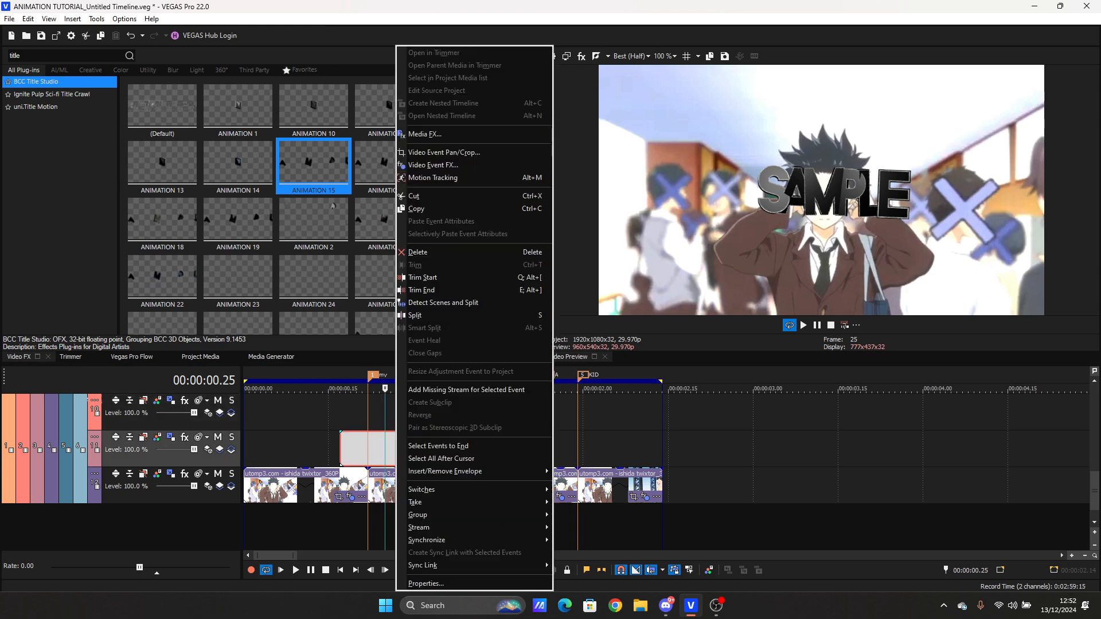
pyautogui.click(362, 448)
pyautogui.press('Right')
pyautogui.press('Right')
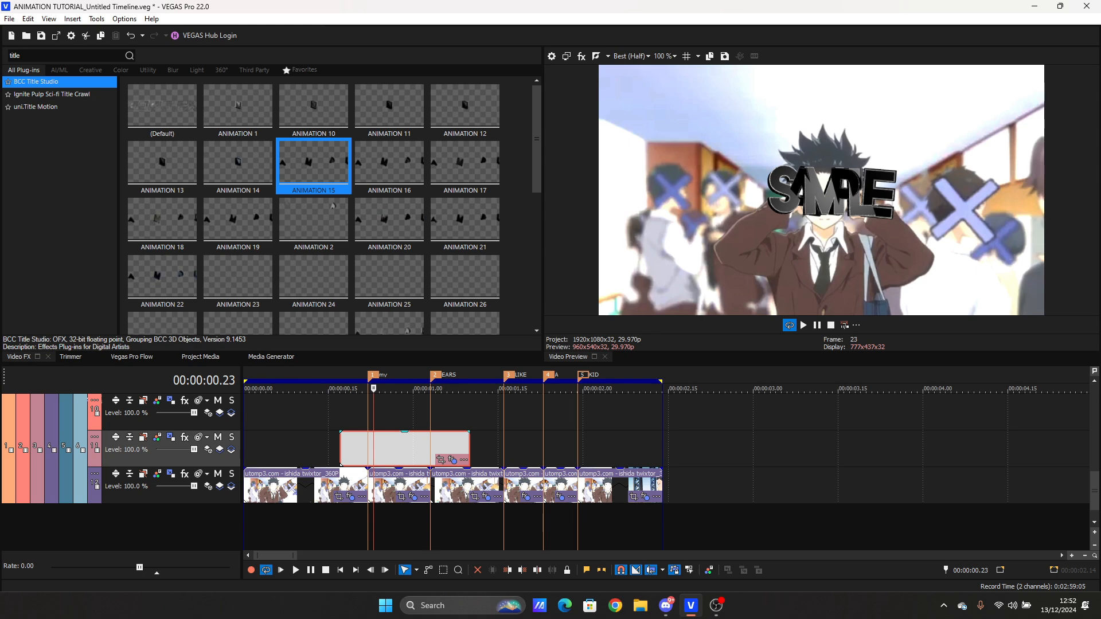
pyautogui.click(430, 451)
pyautogui.hotkey('ctrl', 'c')
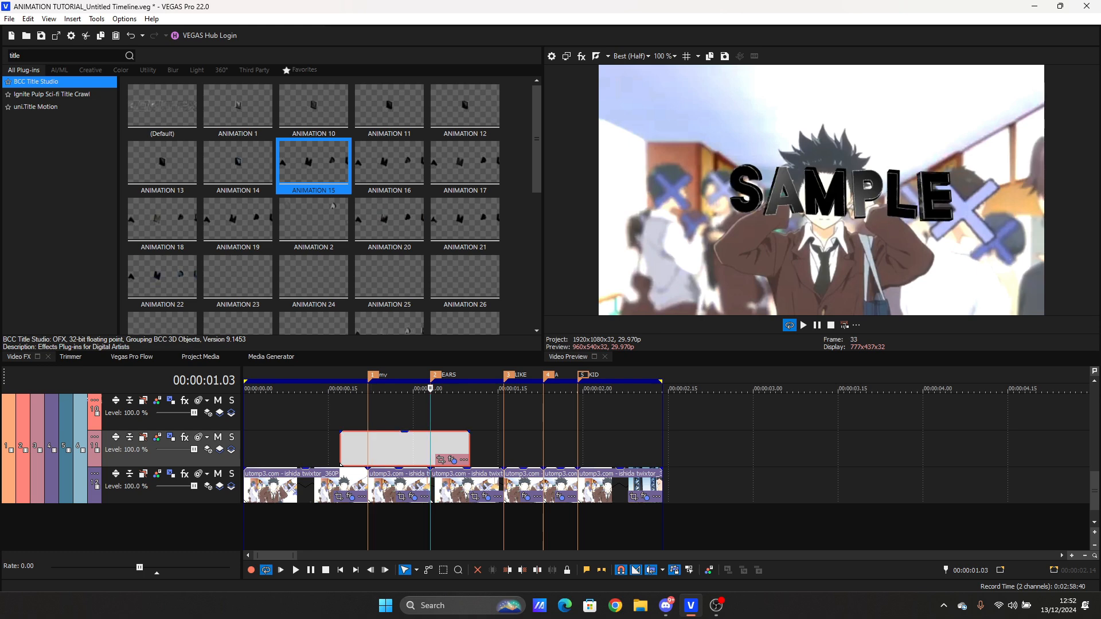
# Step: Paste the copied title event on its track just before the 3-second mark and open its Title Studio effect settings
pyautogui.click(742, 450)
pyautogui.hotkey('ctrl', 'v')
pyautogui.click(759, 448)
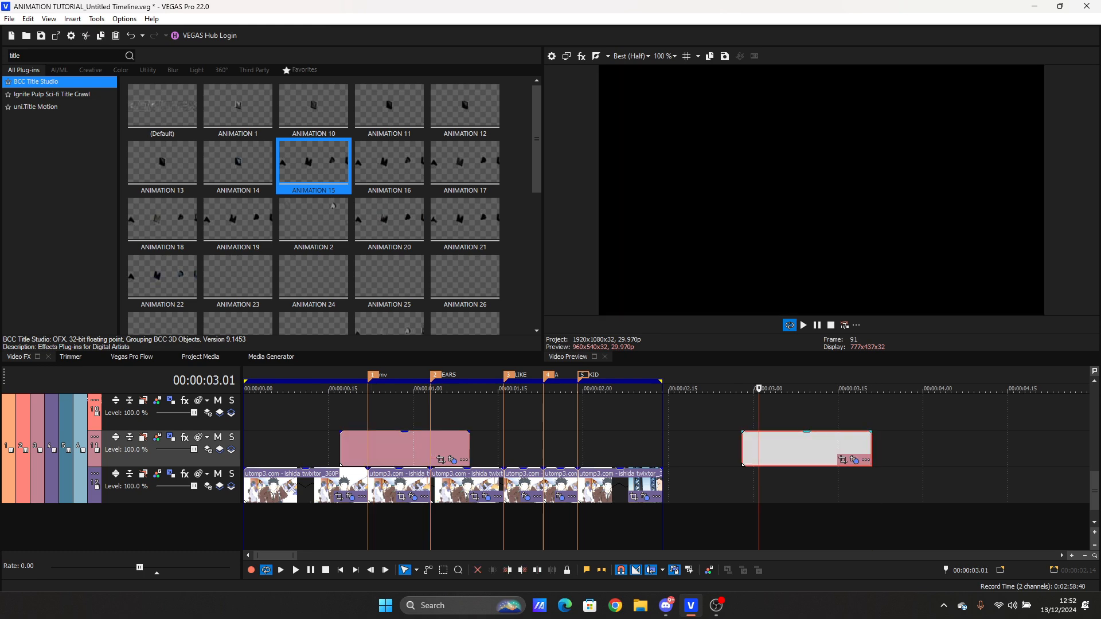
pyautogui.click(855, 460)
pyautogui.click(810, 449)
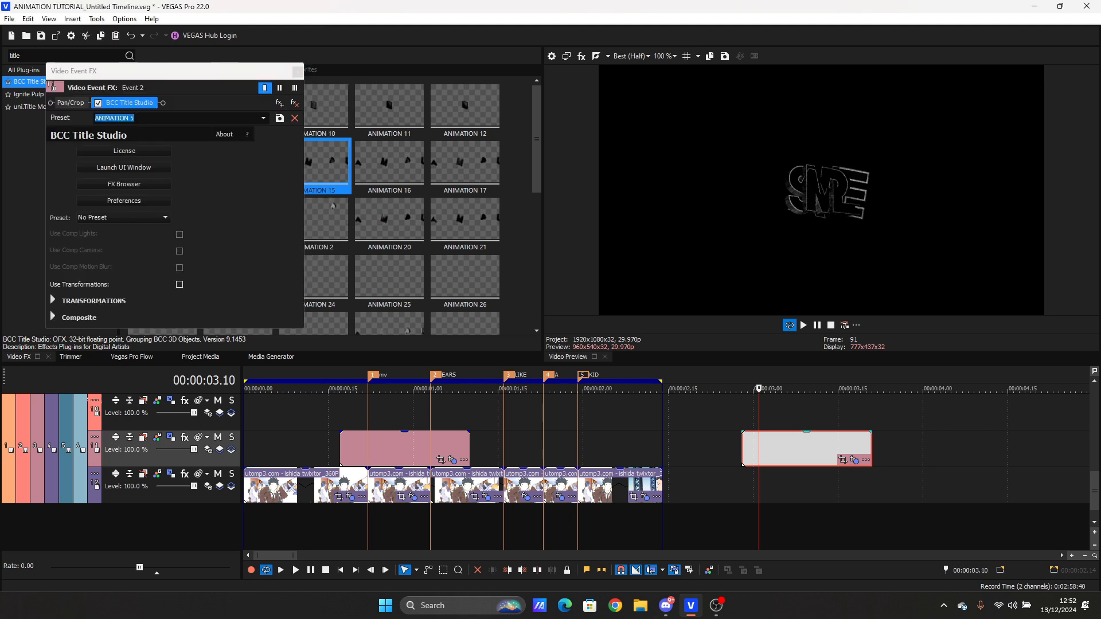
# Step: Try the Title Studio presets ANIMATION 41 and ANIMATION 42 on the pasted event and scrub through the result
pyautogui.click(263, 118)
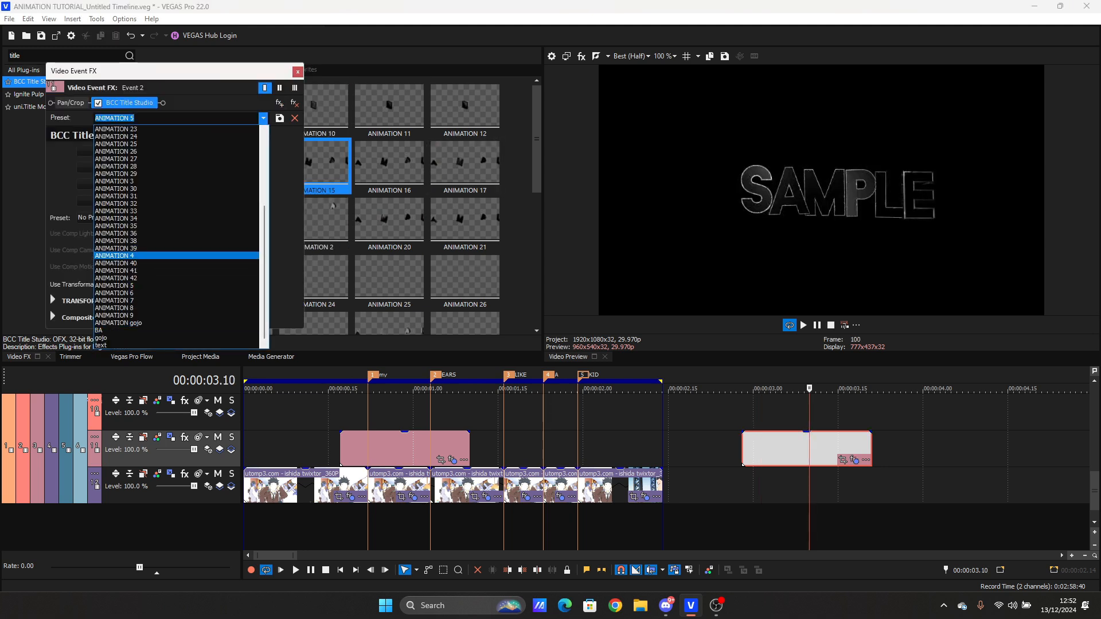
pyautogui.click(116, 271)
pyautogui.click(263, 118)
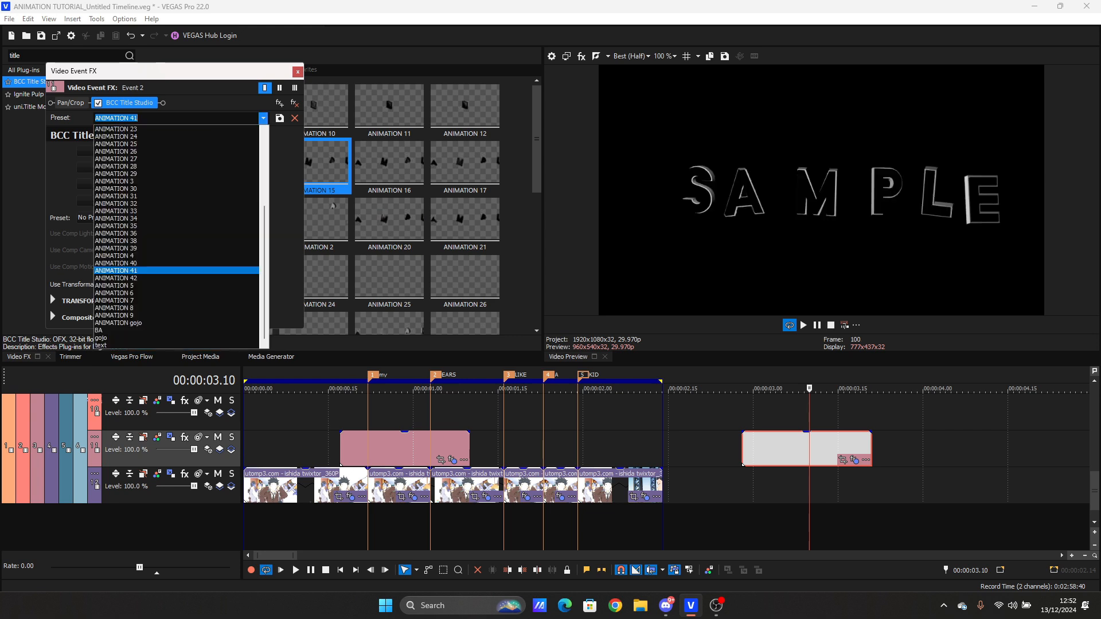
pyautogui.click(115, 278)
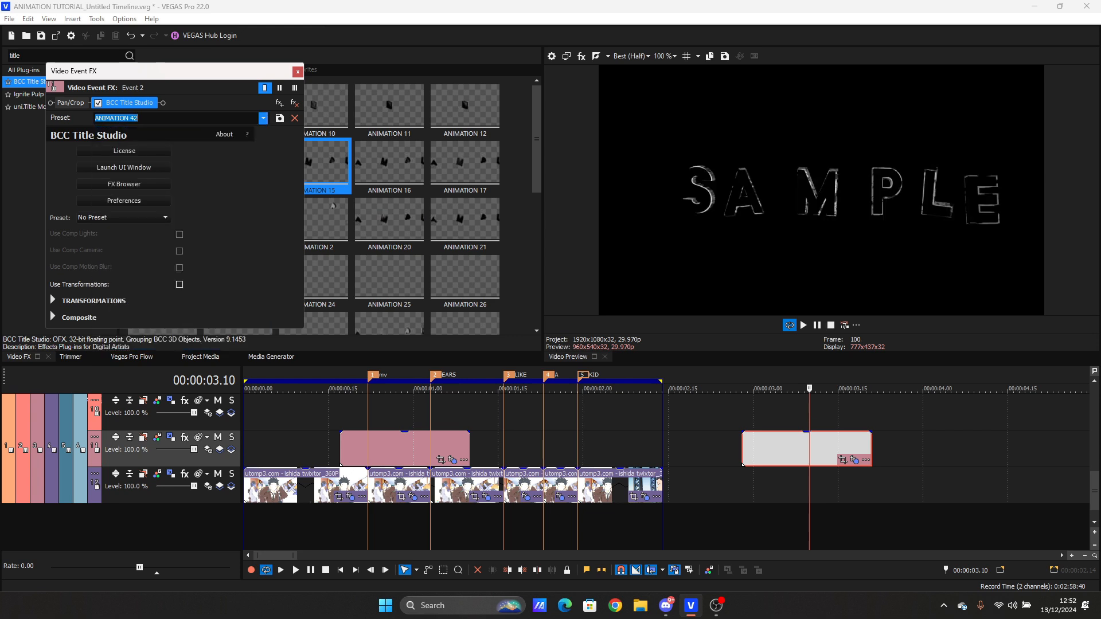
pyautogui.click(776, 448)
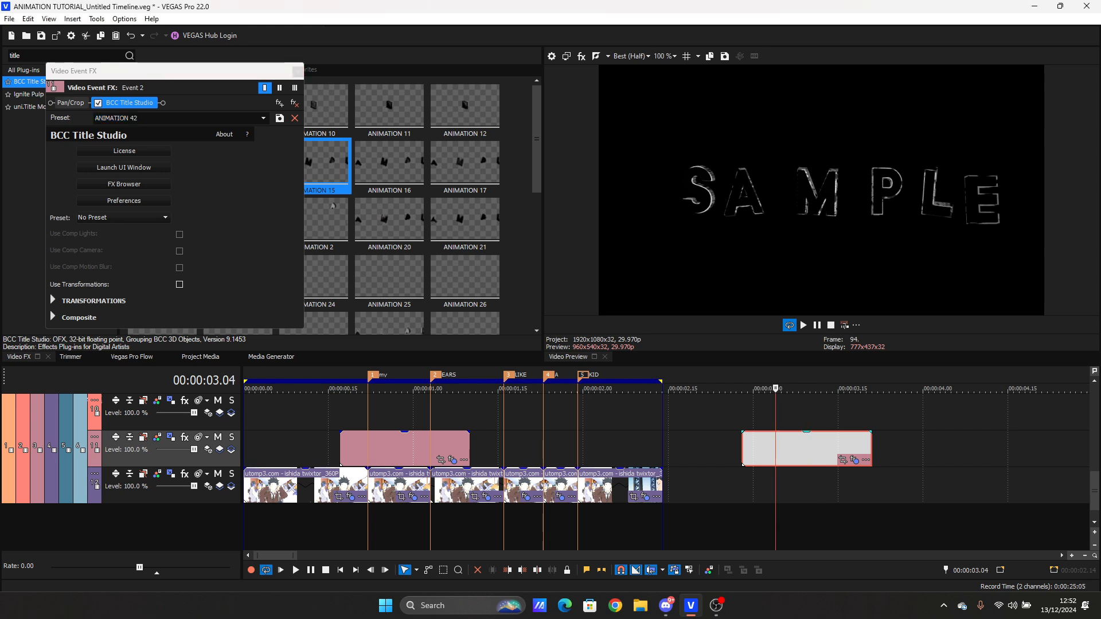
pyautogui.moveTo(775, 389); pyautogui.dragTo(850, 389)
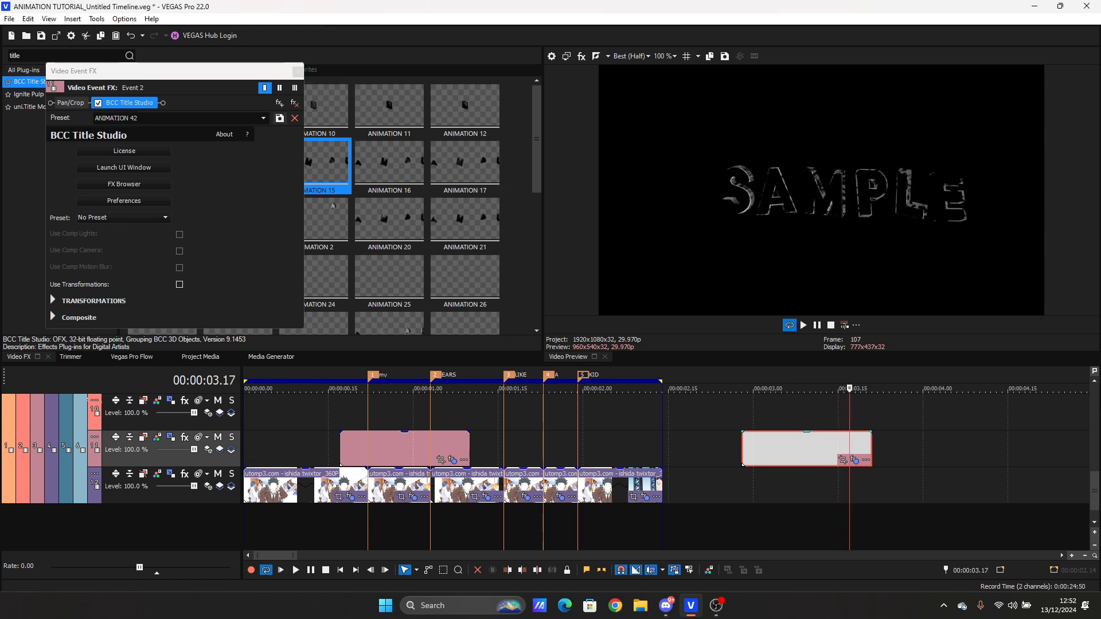
# Step: Try the Title Studio presets from ANIMATION 41 back to ANIMATION 36 on the pasted title event
pyautogui.click(264, 118)
pyautogui.click(138, 270)
pyautogui.press('Up')
pyautogui.press('Up')
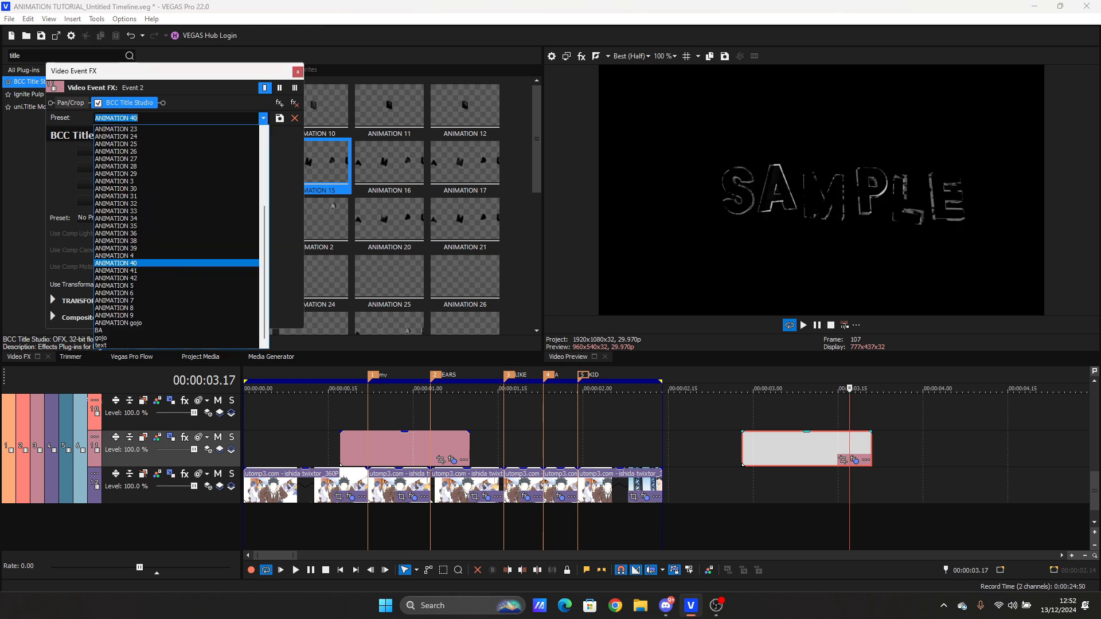
pyautogui.press('Up')
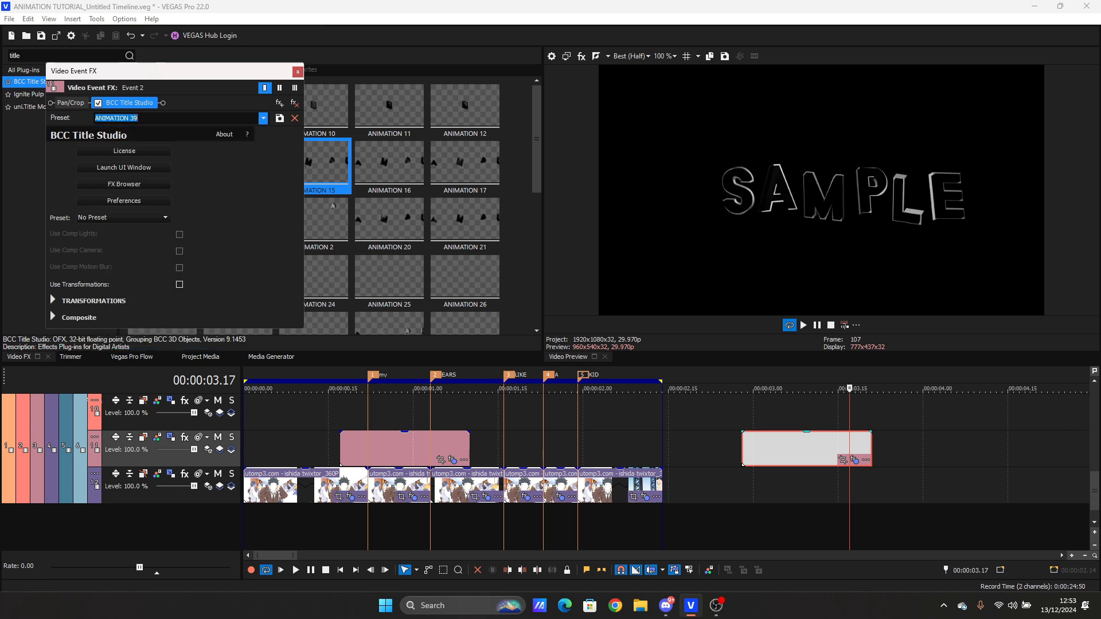
pyautogui.press('Up')
pyautogui.press('Up')
pyautogui.press('Up')
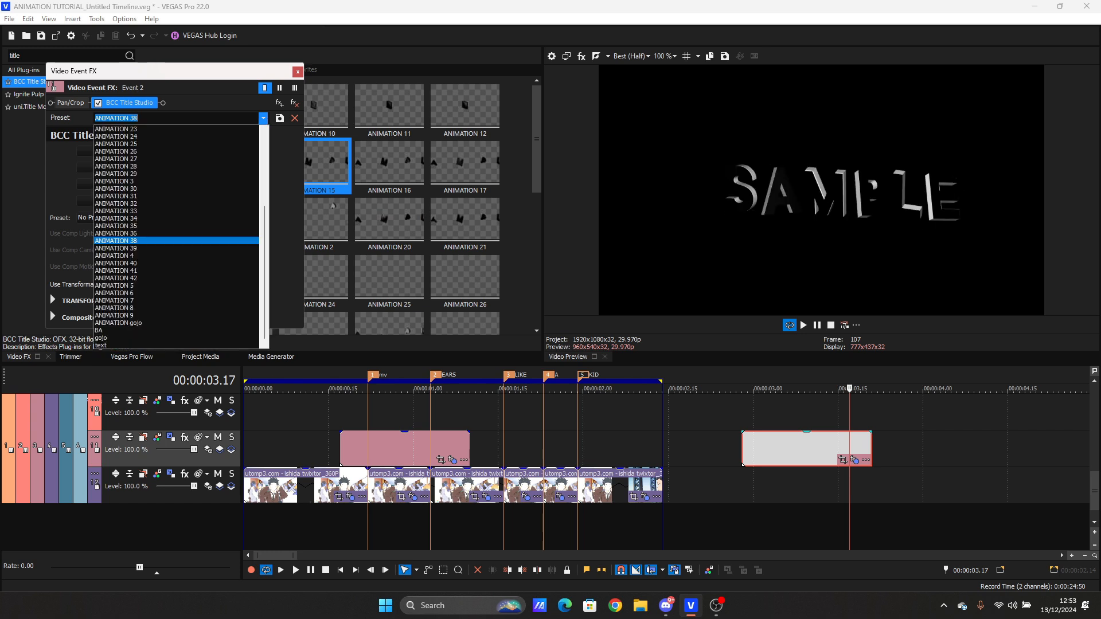
pyautogui.press('Up')
pyautogui.press('Down')
pyautogui.click(788, 448)
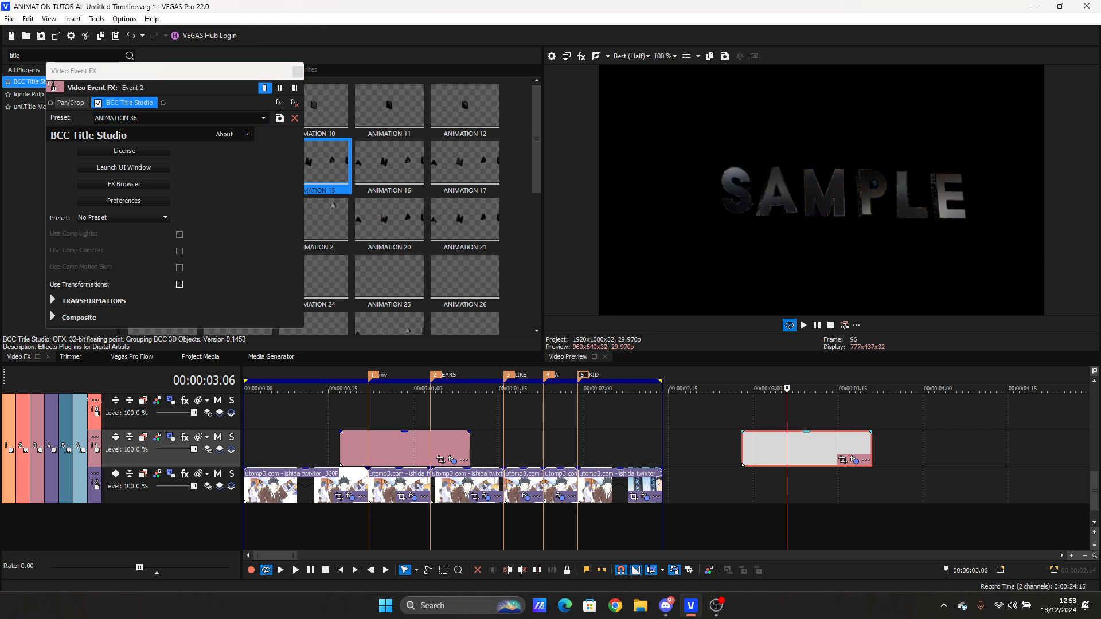
# Step: Examine the pasted title's letter animation with the ANIMATION 36 preset, playing it and stepping frame by frame both ways
pyautogui.press('space')
pyautogui.press('Right')
pyautogui.press('Right')
pyautogui.press('Right')
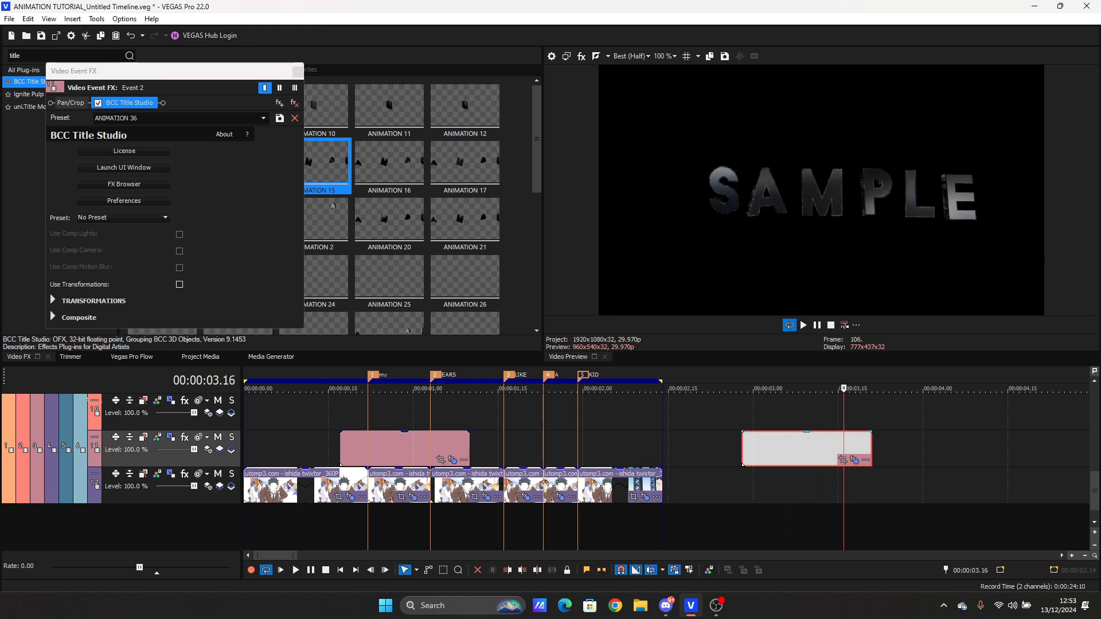
pyautogui.press('Left')
pyautogui.press('Left')
pyautogui.press('Left')
pyautogui.press('Left')
pyautogui.press('Left')
pyautogui.press('Left')
pyautogui.press('Left')
pyautogui.press('Left')
pyautogui.press('Left')
pyautogui.press('Left')
pyautogui.press('Left')
pyautogui.press('Right')
pyautogui.press('Right')
pyautogui.press('Right')
pyautogui.press('Right')
pyautogui.press('Right')
pyautogui.press('Right')
pyautogui.press('Right')
pyautogui.press('Right')
pyautogui.press('Right')
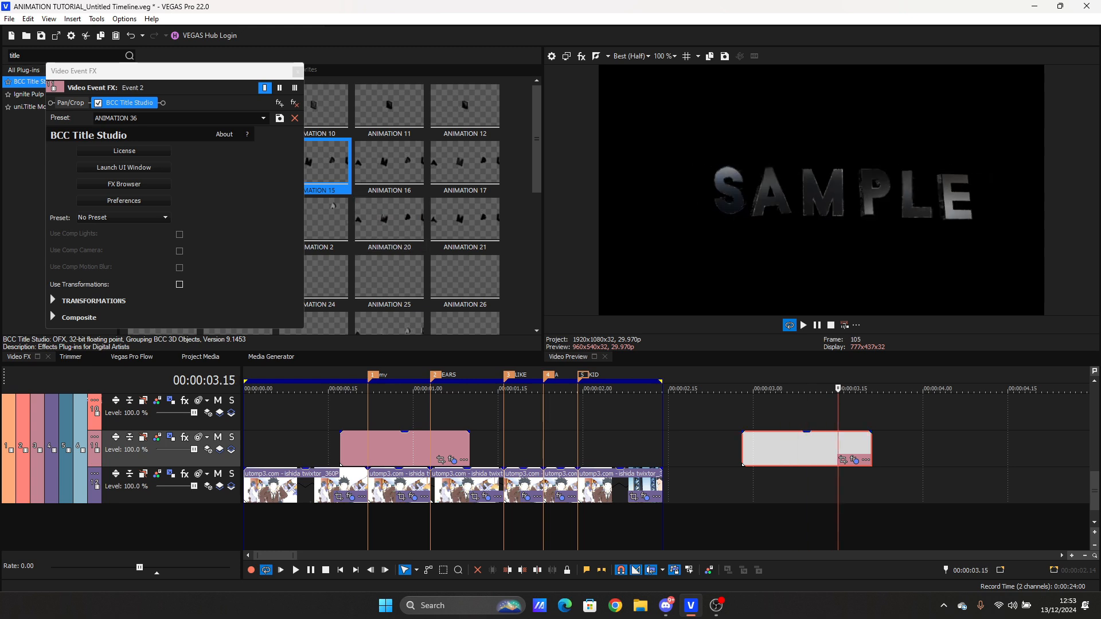
# Step: Try the Title Studio presets ANIMATION 34, ANIMATION 31 and ANIMATION 30 on the pasted title event
pyautogui.click(264, 118)
pyautogui.click(132, 227)
pyautogui.press('Up')
pyautogui.press('Up')
pyautogui.press('Up')
pyautogui.press('Up')
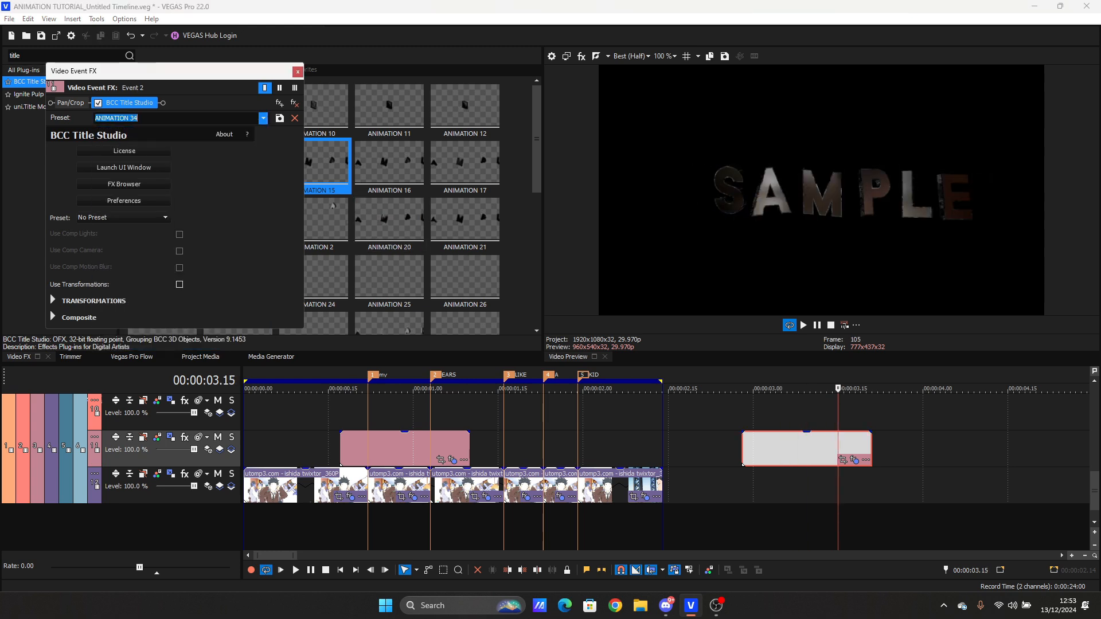
pyautogui.press('Up')
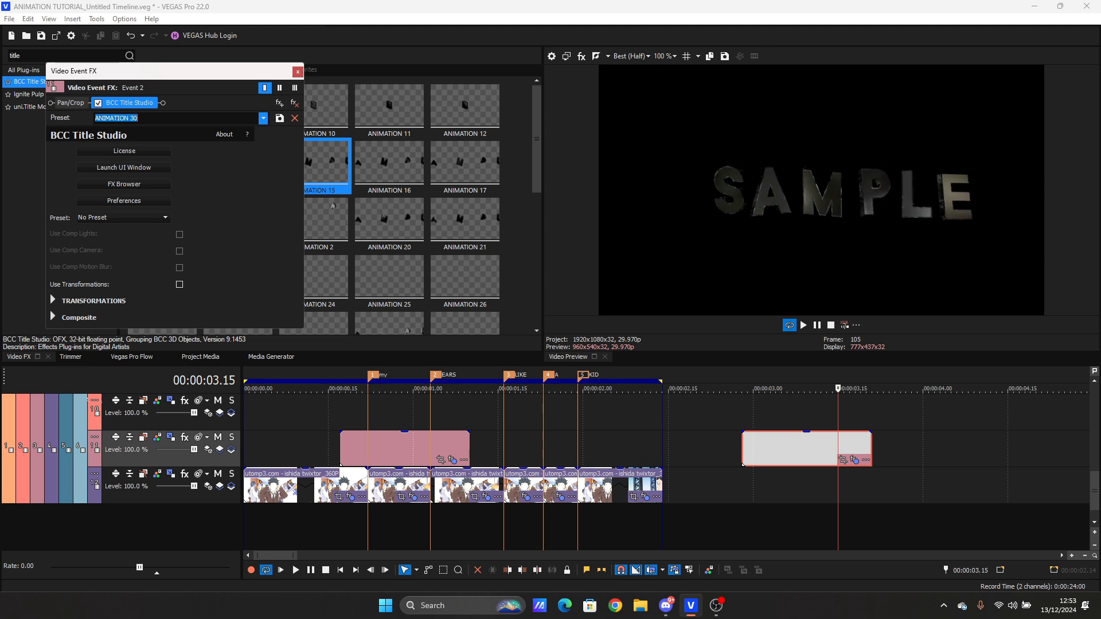
pyautogui.press('Down')
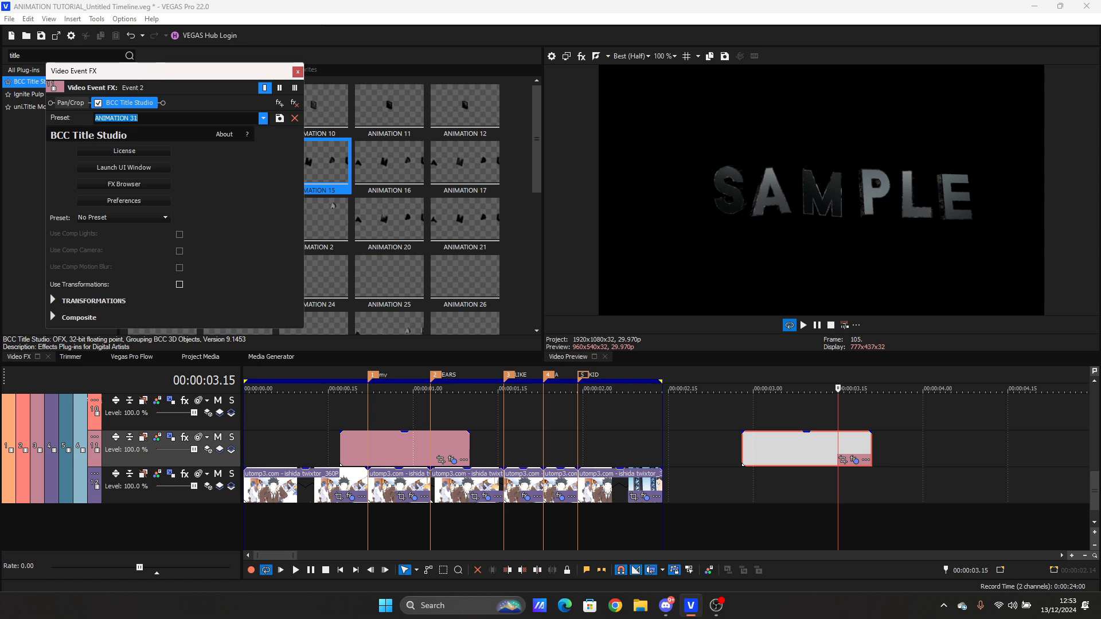
pyautogui.press('Up')
pyautogui.press('Up')
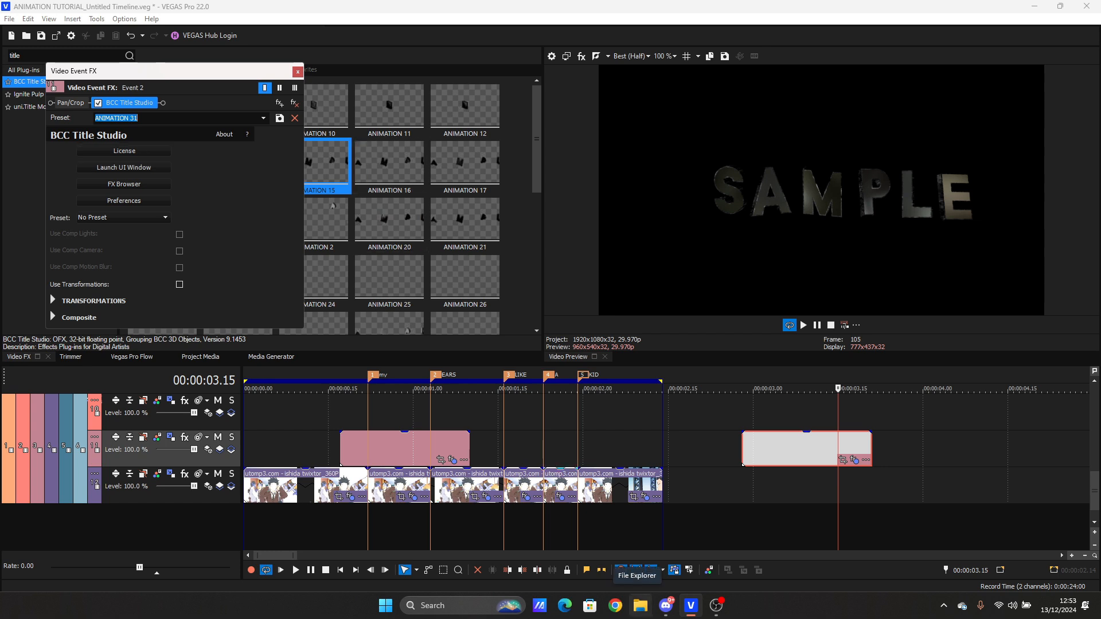
pyautogui.click(640, 606)
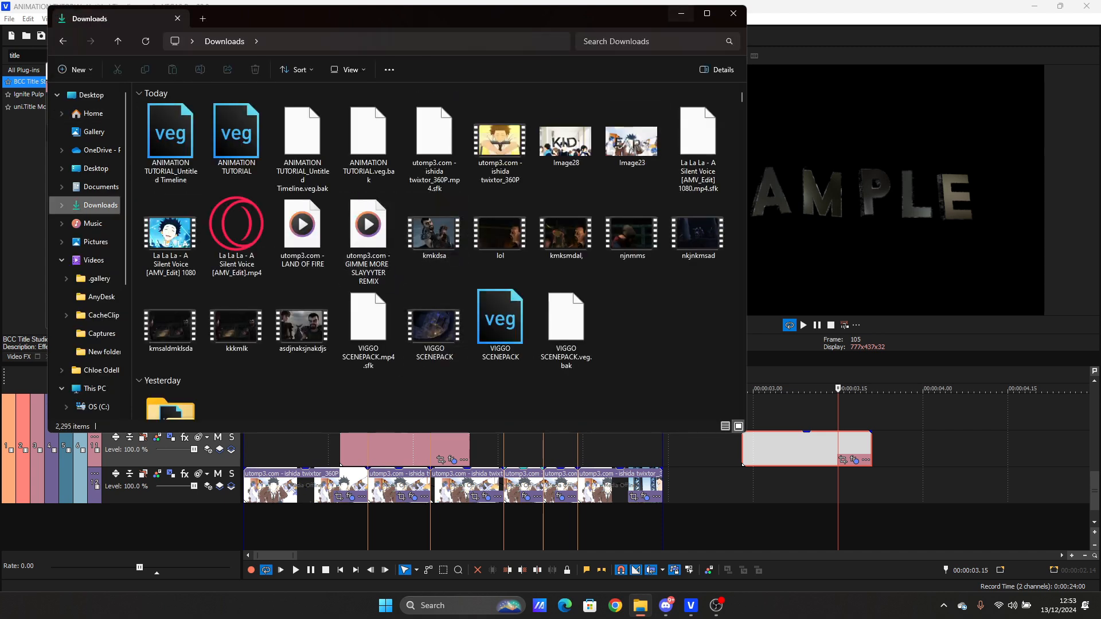
pyautogui.click(682, 13)
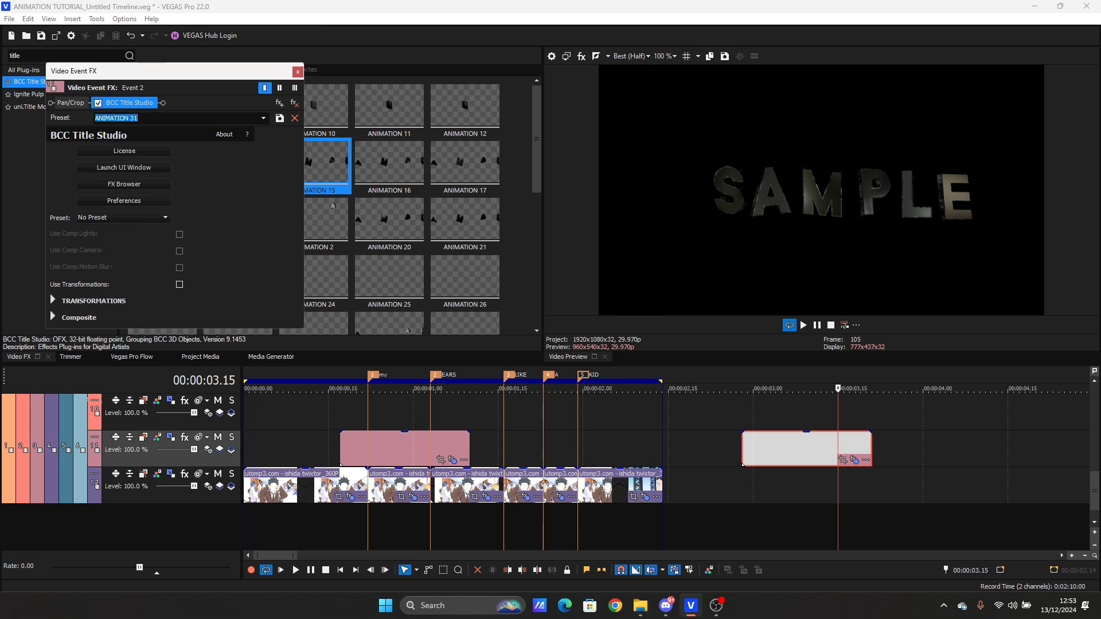
# Step: Set the pasted event's Title Studio preset to ANIMATION 30 and close the effect settings
pyautogui.click(263, 118)
pyautogui.click(218, 188)
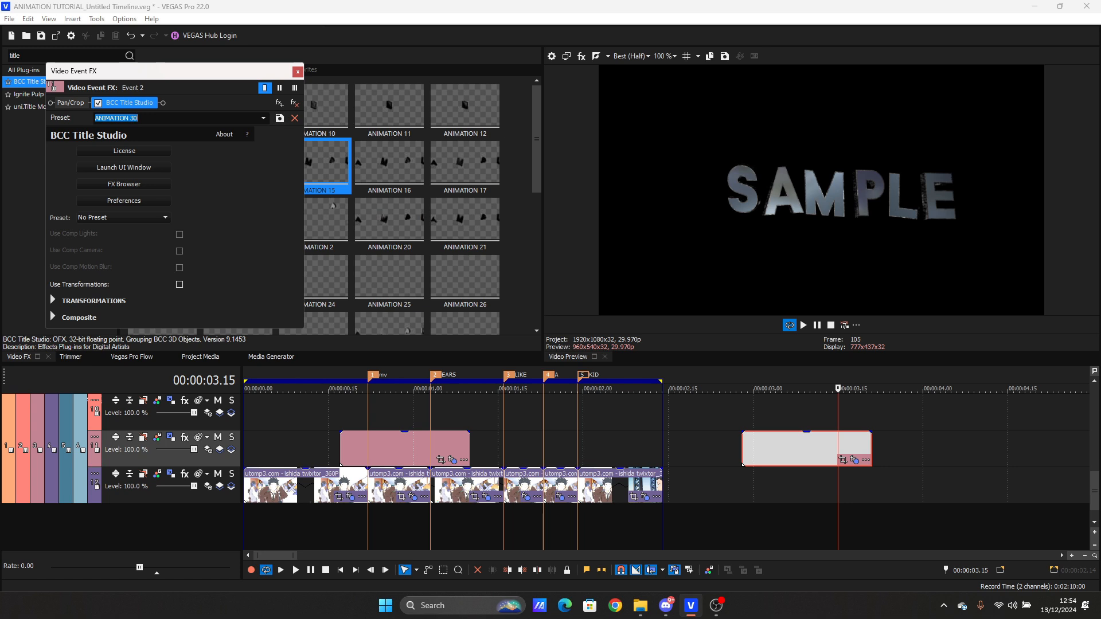
pyautogui.click(297, 71)
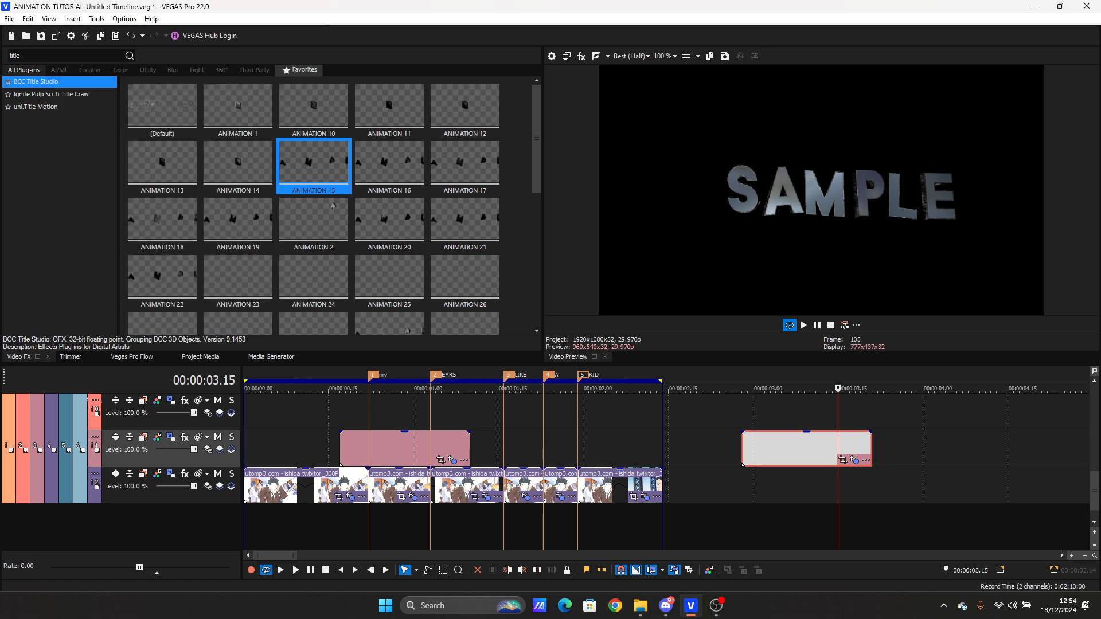
# Step: Open the title track's Track Motion at the "my" marker, 00:00:00.22, and resize its window to clear the timeline
pyautogui.click(362, 414)
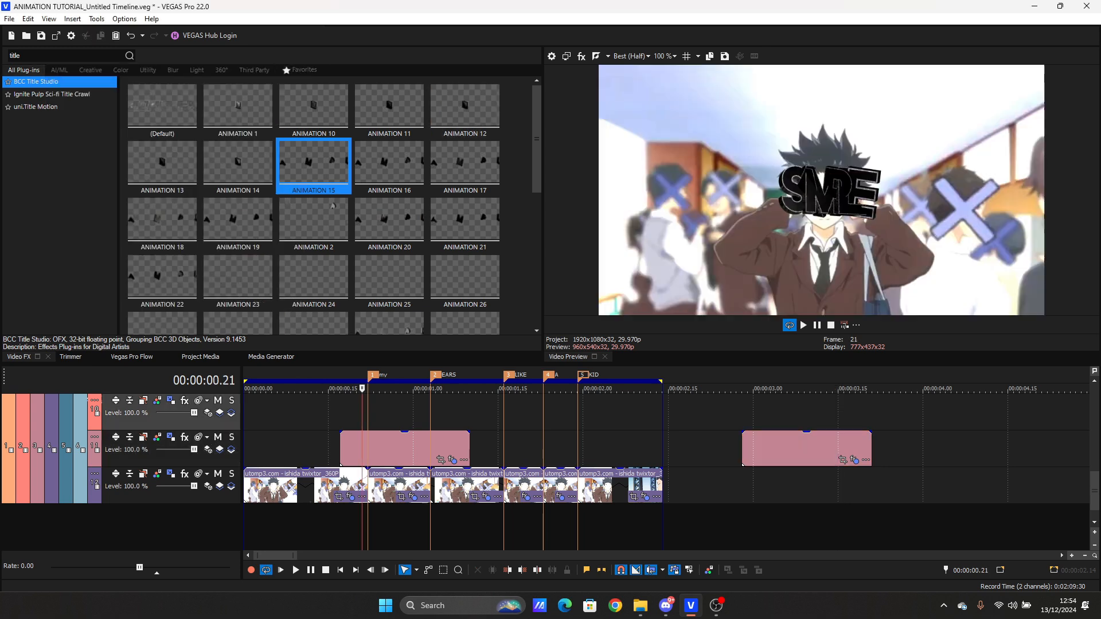
pyautogui.moveTo(363, 389)
pyautogui.mouseDown()
pyautogui.moveTo(390, 388)
pyautogui.moveTo(368, 388)
pyautogui.mouseUp()
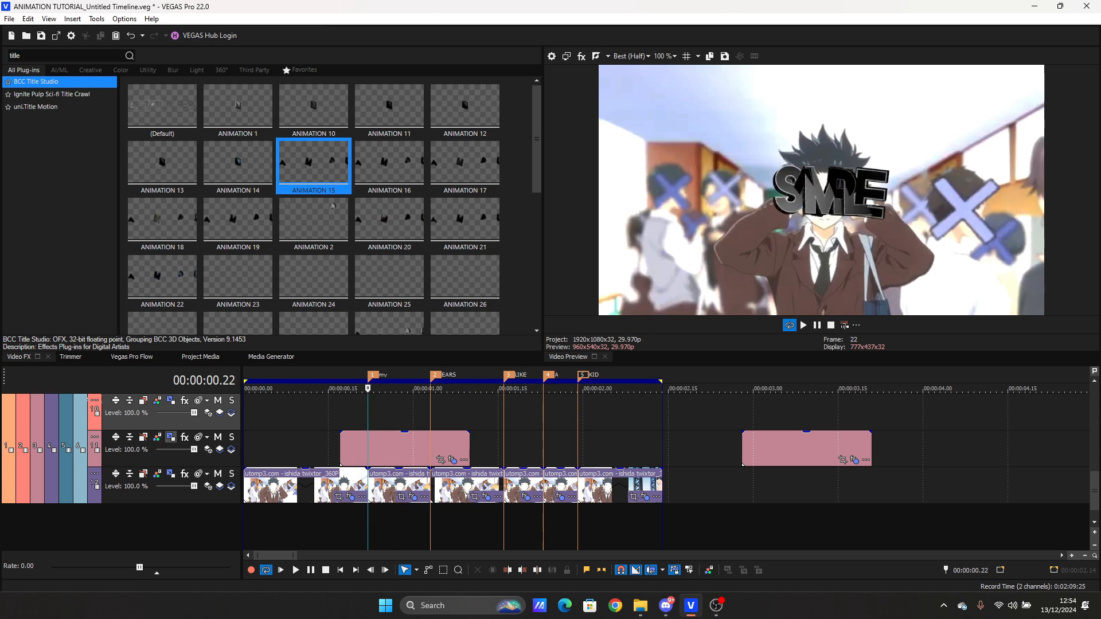
pyautogui.click(171, 437)
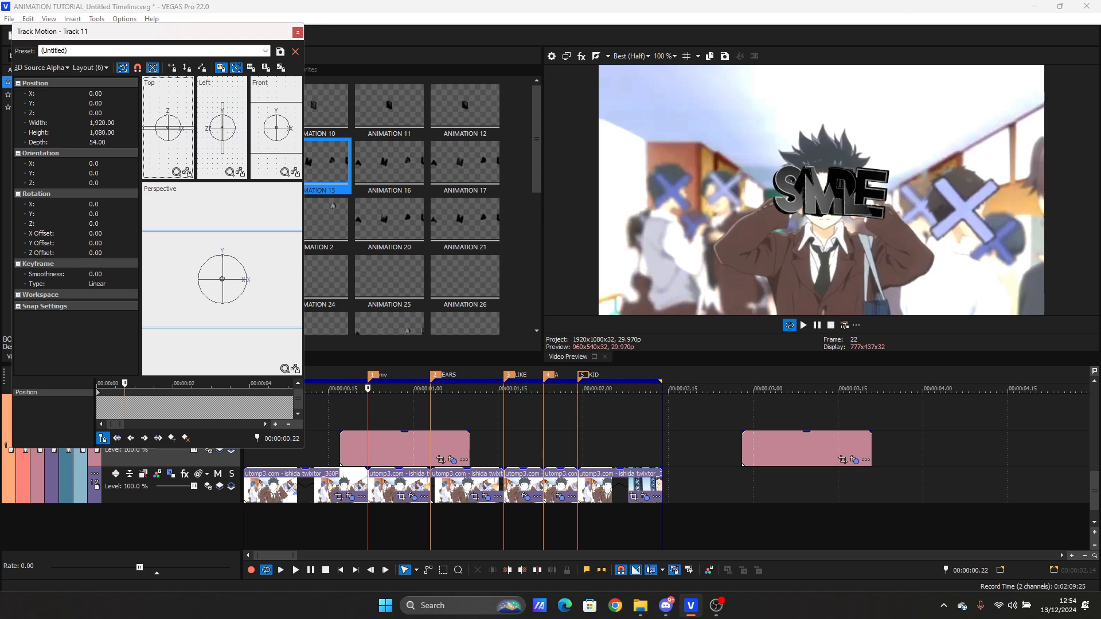
pyautogui.moveTo(303, 258); pyautogui.dragTo(581, 258)
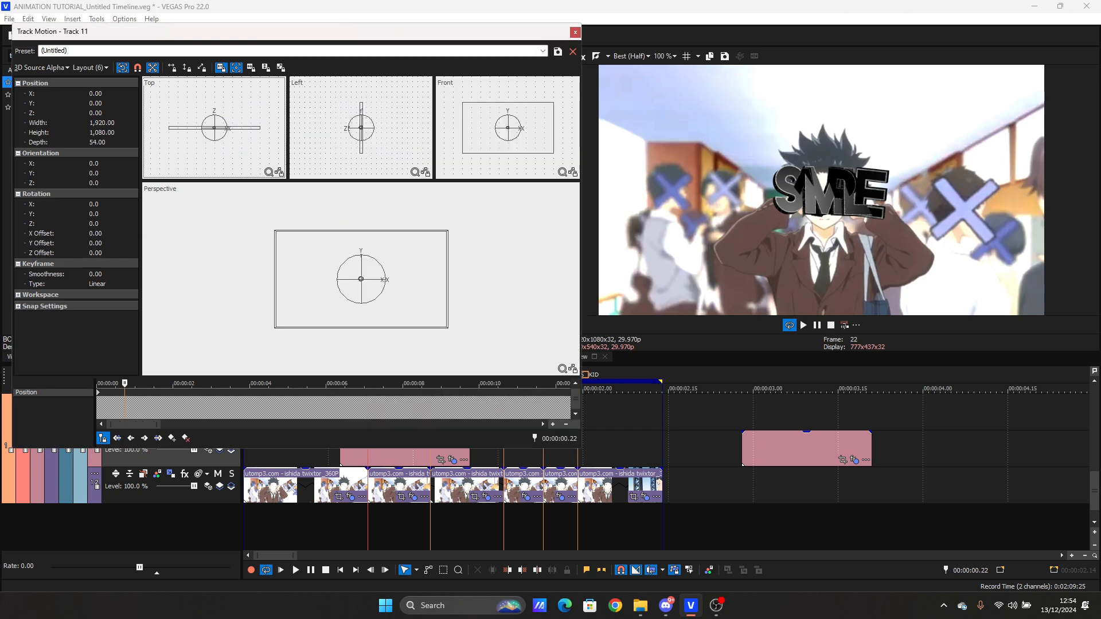
pyautogui.moveTo(347, 448); pyautogui.dragTo(346, 356)
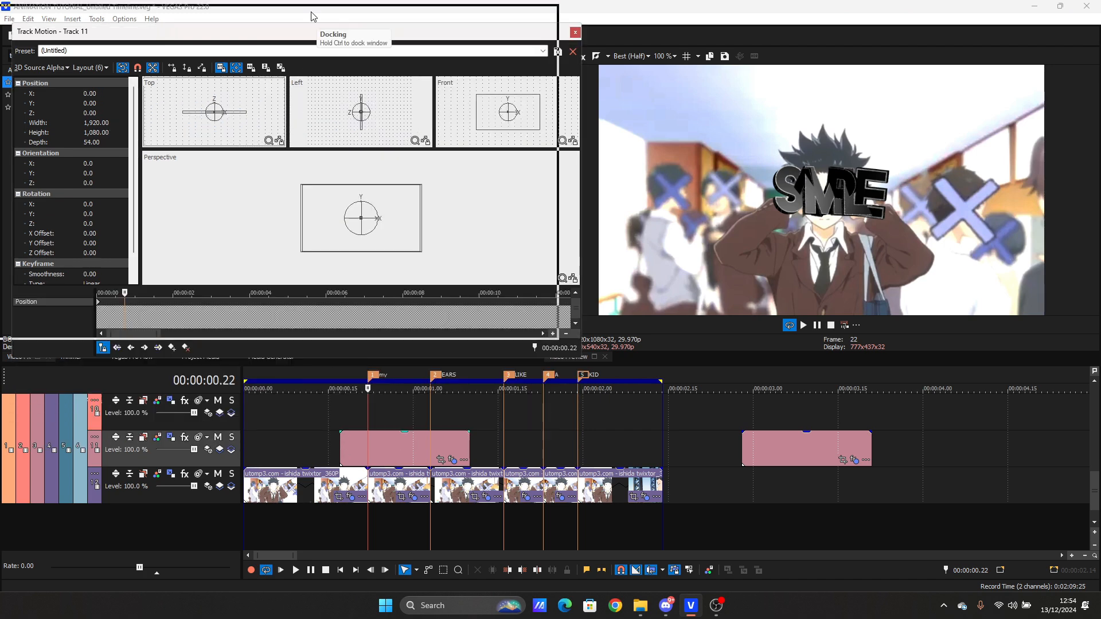
pyautogui.moveTo(330, 31); pyautogui.dragTo(309, 12)
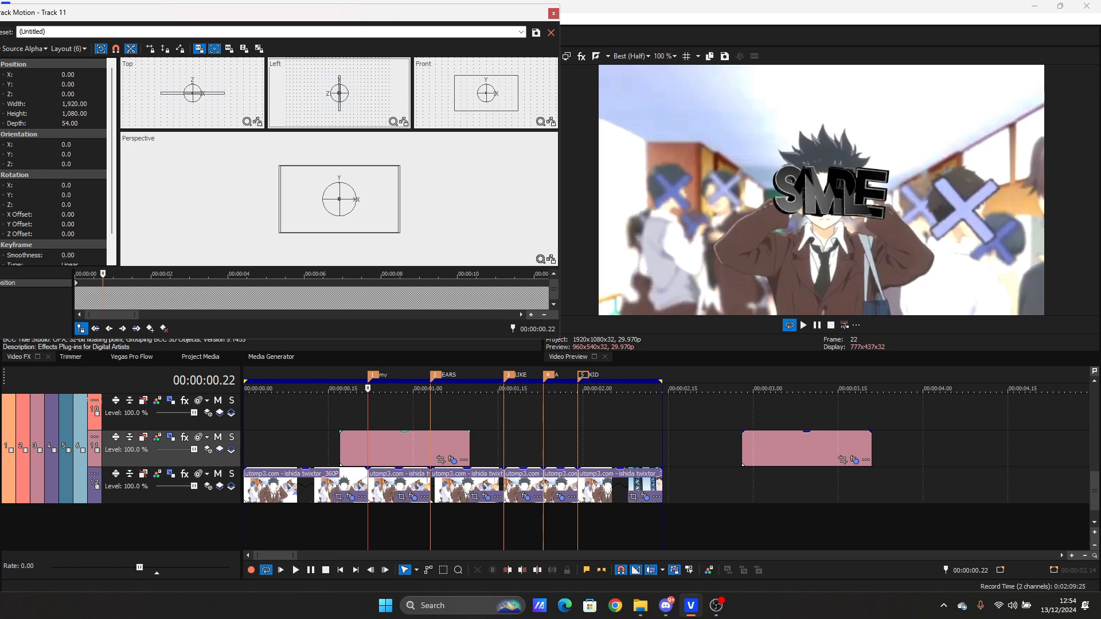
# Step: Keyframe the title track at the "my" marker with Z at about -89 and a size of about 1,090 by 613
pyautogui.moveTo(401, 166)
pyautogui.mouseDown()
pyautogui.moveTo(381, 175)
pyautogui.moveTo(397, 167)
pyautogui.mouseUp()
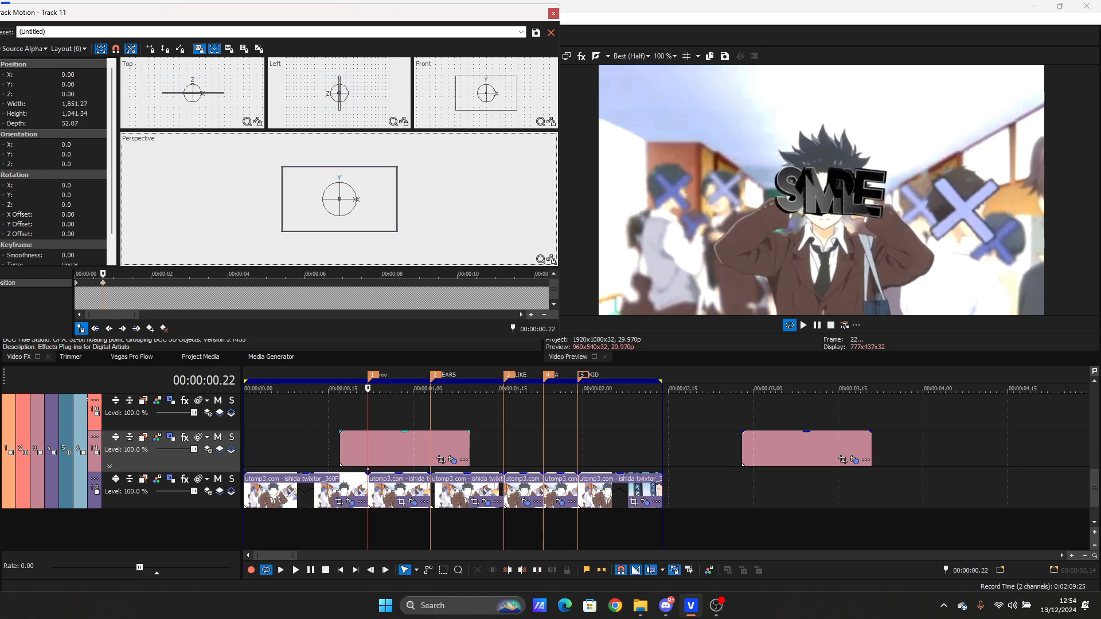
pyautogui.click(339, 93)
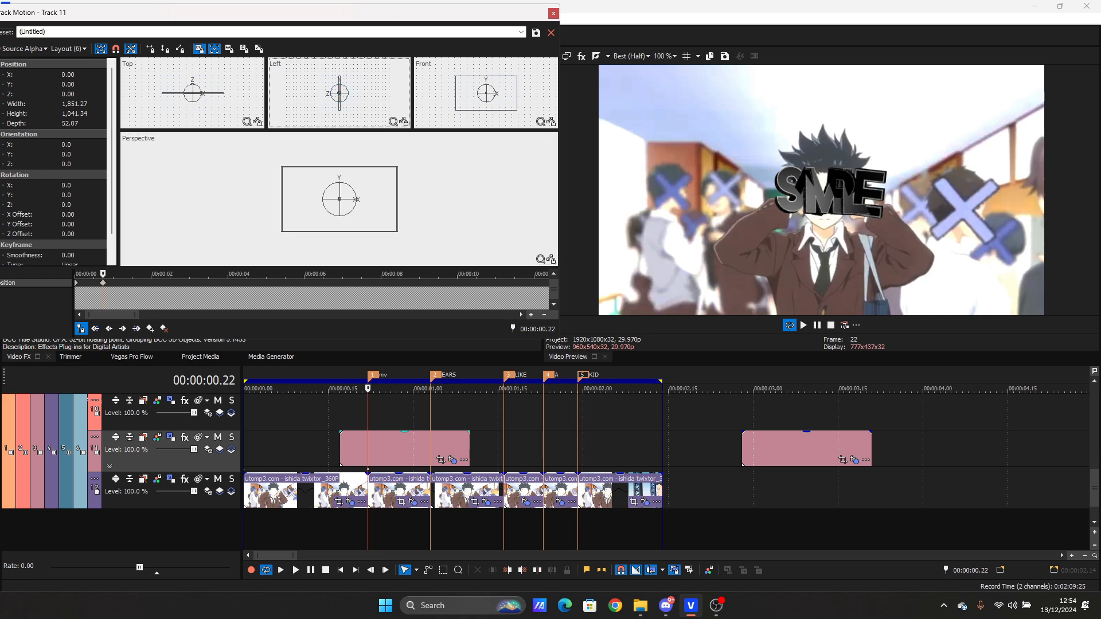
pyautogui.moveTo(339, 93); pyautogui.dragTo(347, 93)
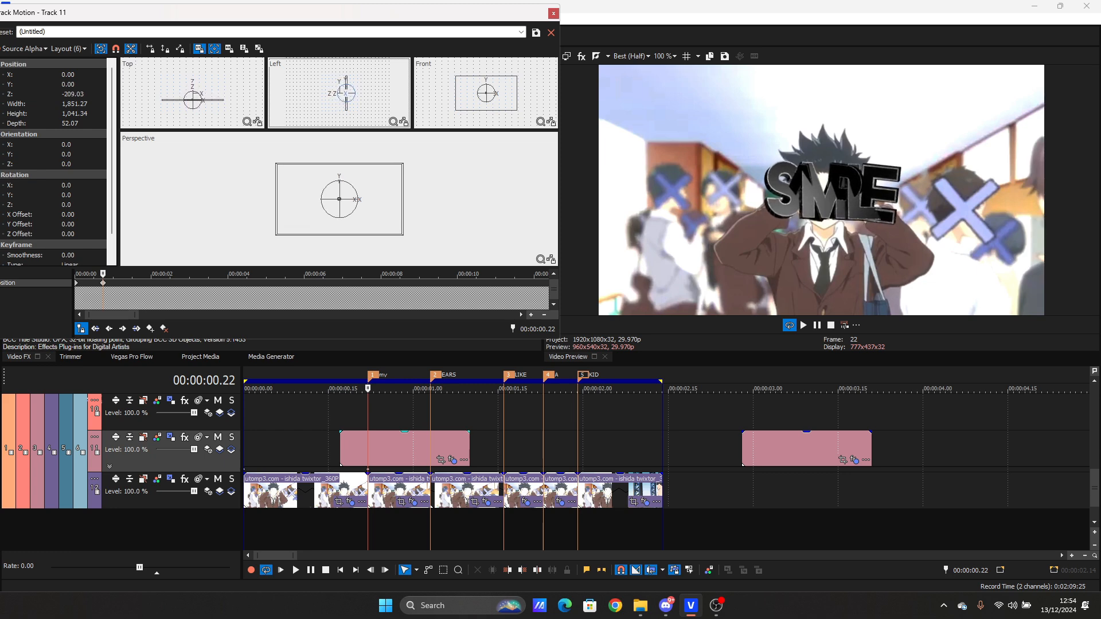
pyautogui.scroll(4, 346, 93)
pyautogui.scroll(-2, 348, 92)
pyautogui.scroll(-3, 348, 93)
pyautogui.moveTo(347, 93); pyautogui.dragTo(339, 93)
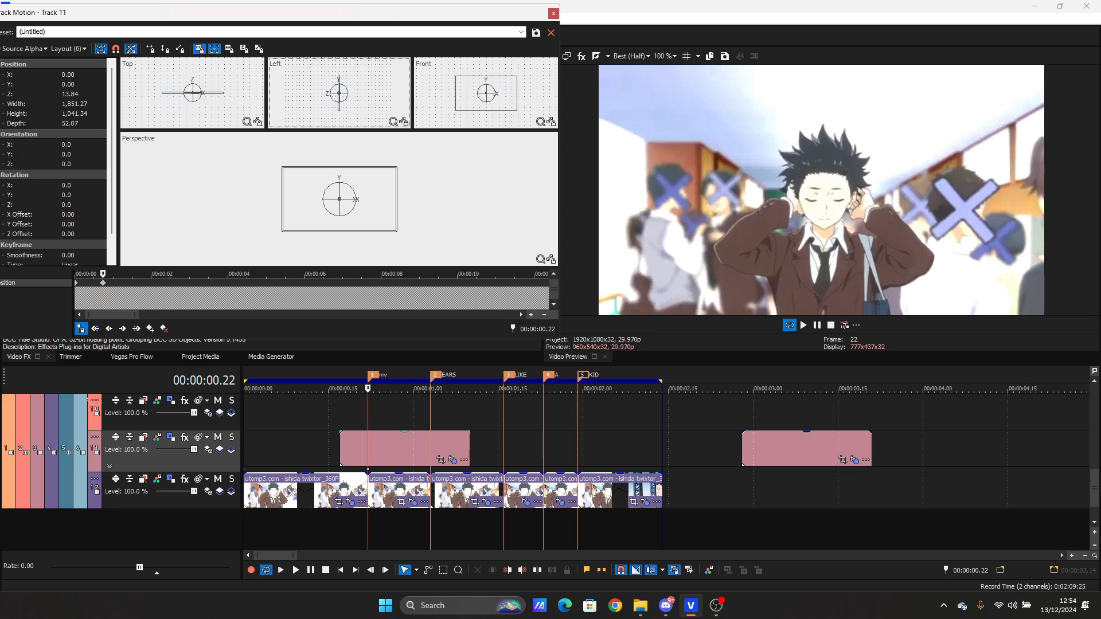
pyautogui.moveTo(339, 93); pyautogui.dragTo(343, 93)
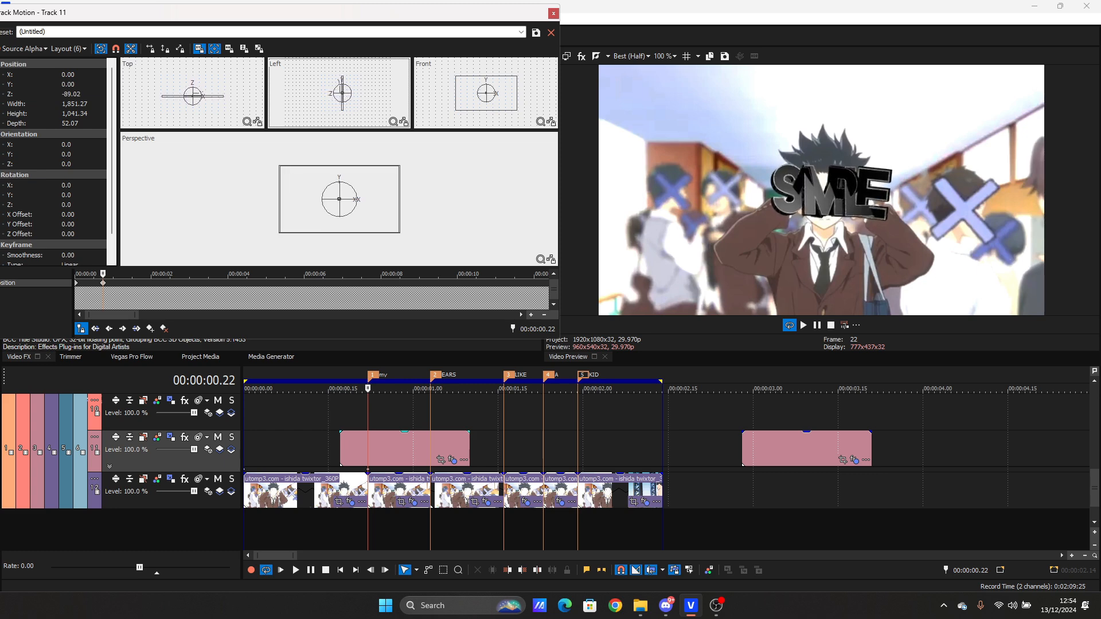
pyautogui.moveTo(400, 166); pyautogui.dragTo(374, 179)
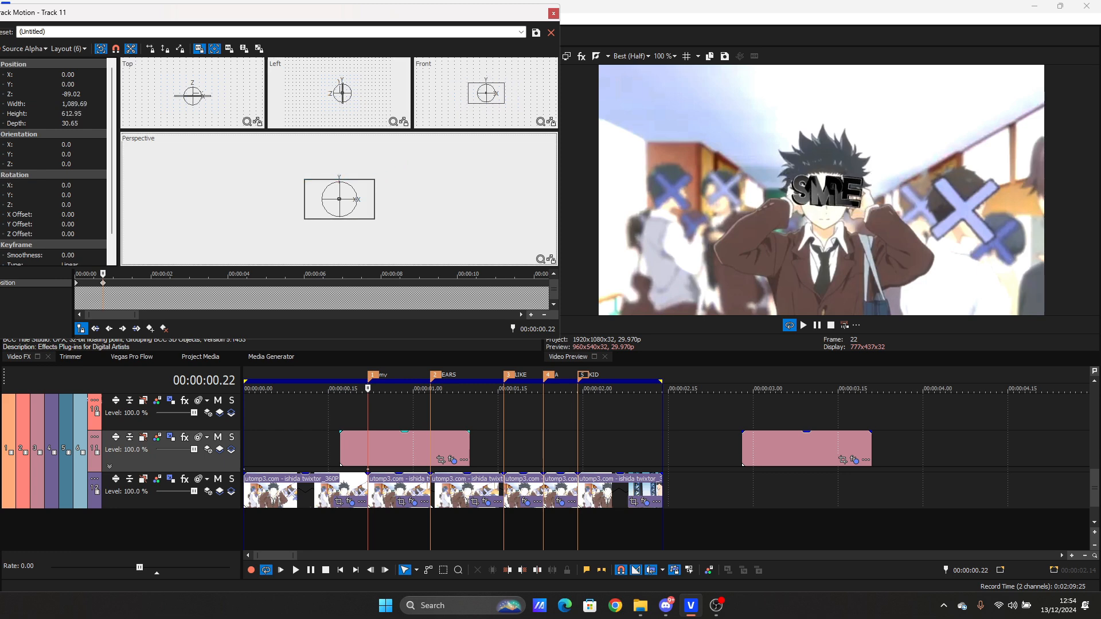
# Step: Move the title track to about X 337 and Y 36 at the "EARS" marker, 00:00:01.03
pyautogui.click(408, 450)
pyautogui.press('Right')
pyautogui.press('Right')
pyautogui.press('Right')
pyautogui.press('Right')
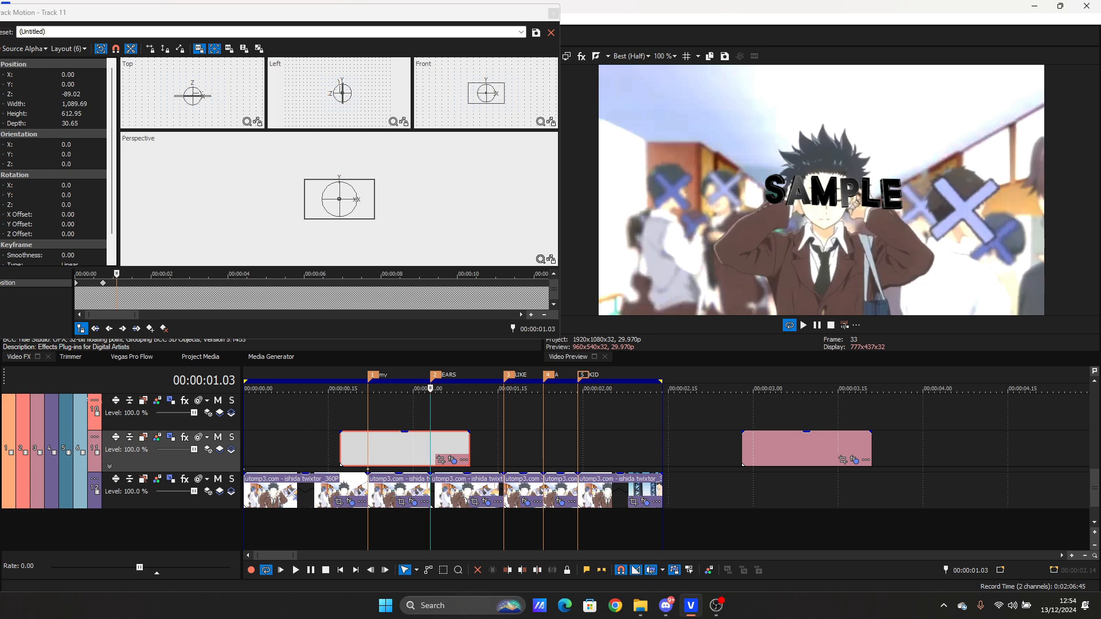
pyautogui.moveTo(340, 199)
pyautogui.mouseDown()
pyautogui.moveTo(377, 200)
pyautogui.moveTo(362, 197)
pyautogui.mouseUp()
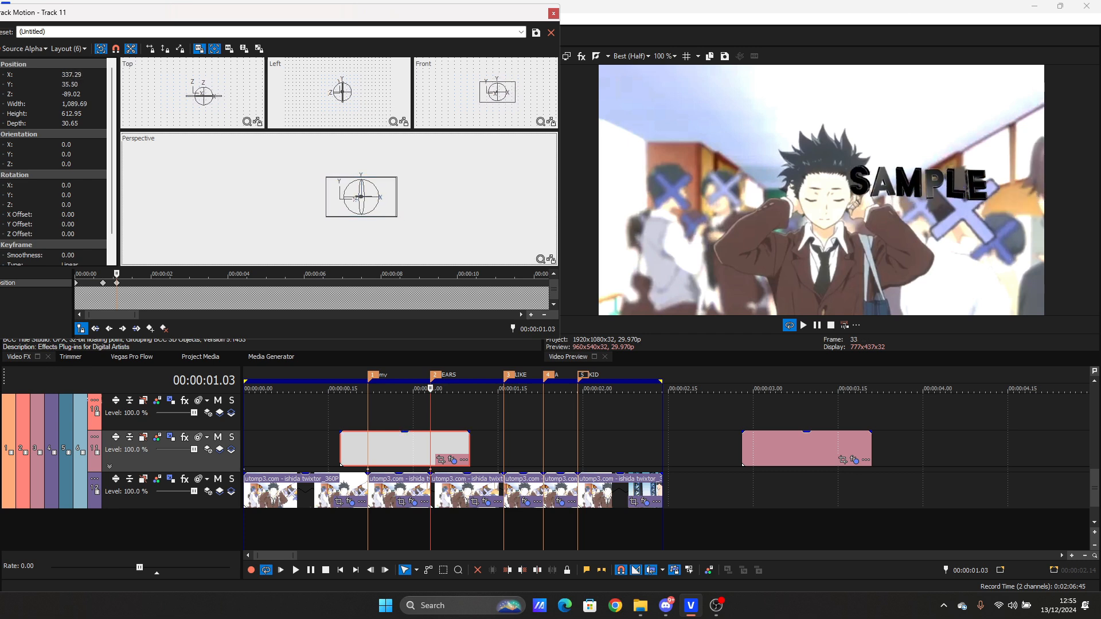
# Step: Delete the title track's motion keyframe at the "my" marker, keep the remaining one at the title event's start, and close Track Motion
pyautogui.rightClick(368, 470)
pyautogui.click(391, 478)
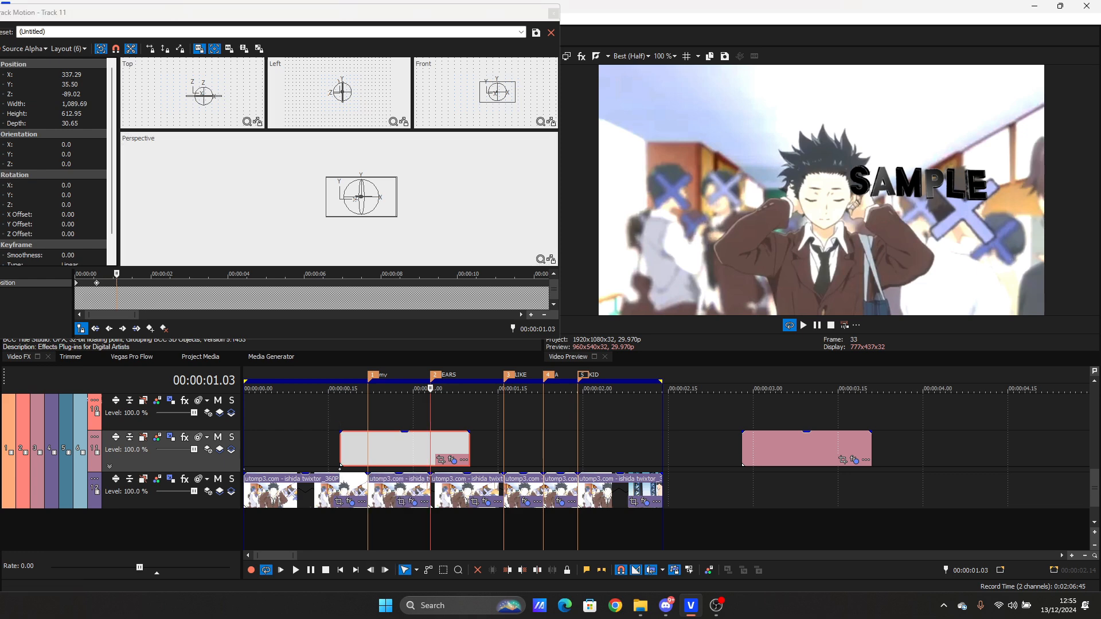
pyautogui.click(553, 13)
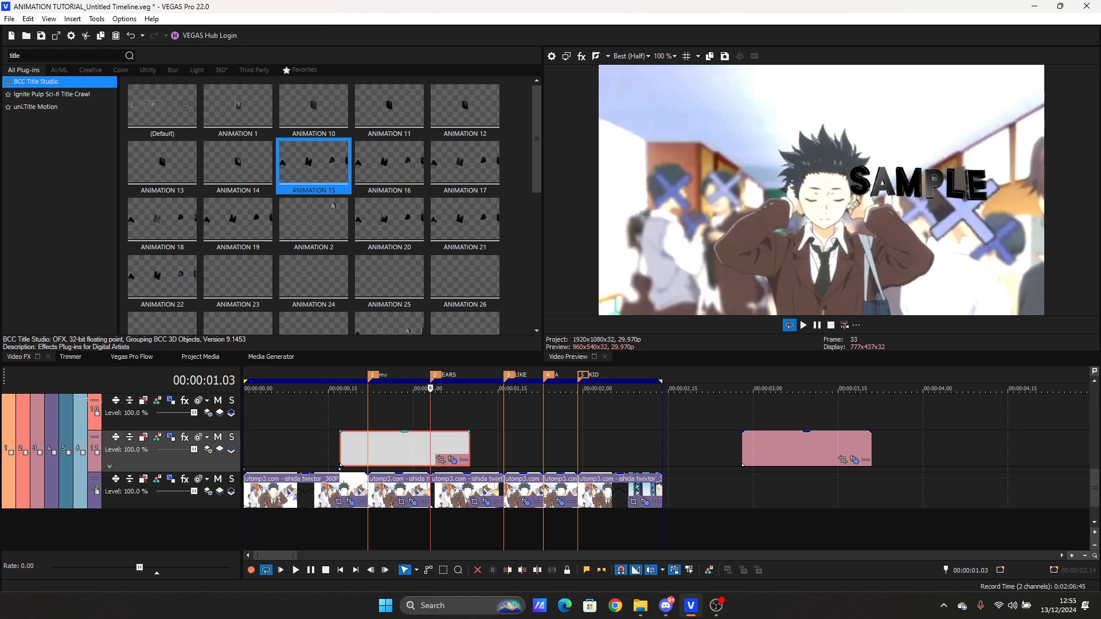
# Step: Save the project and launch the BCC Title Studio editor for the first title event
pyautogui.click(396, 449)
pyautogui.click(452, 460)
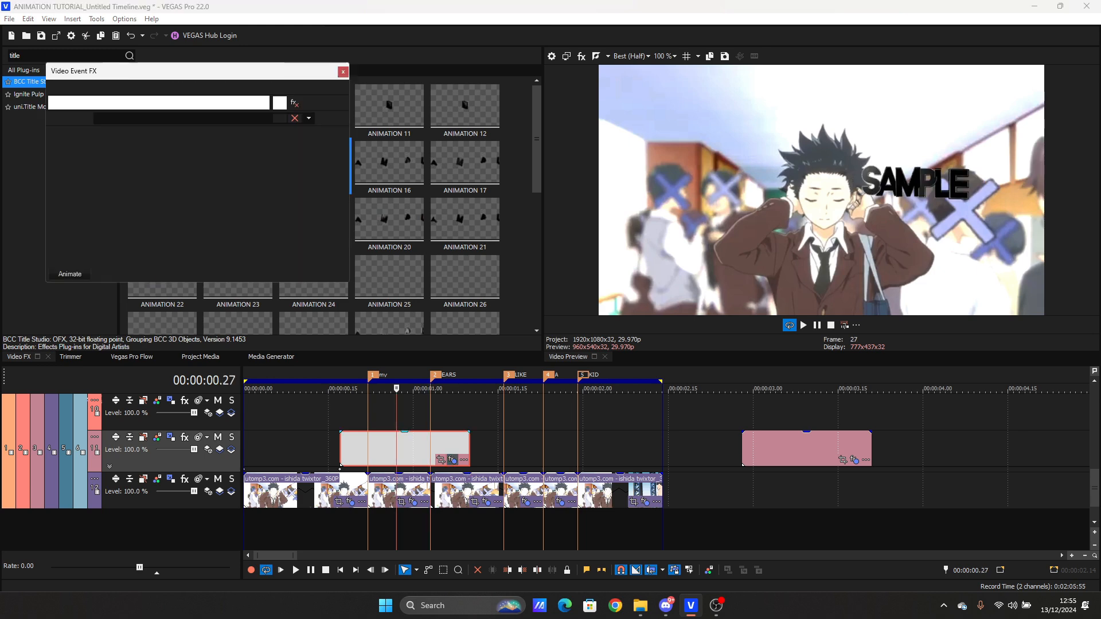
pyautogui.click(41, 35)
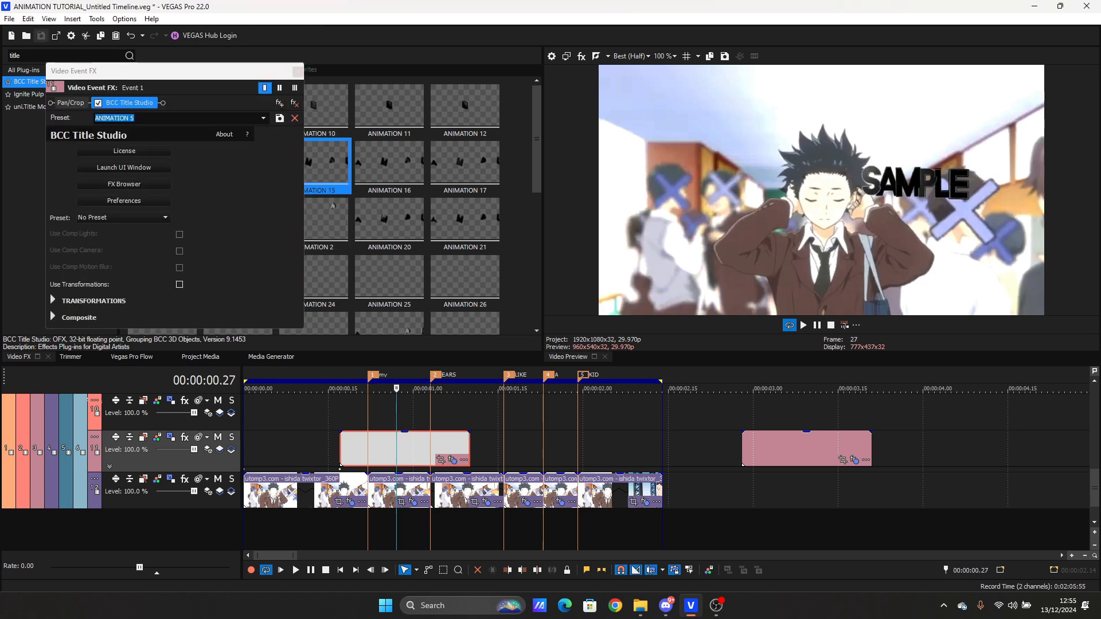
pyautogui.click(124, 167)
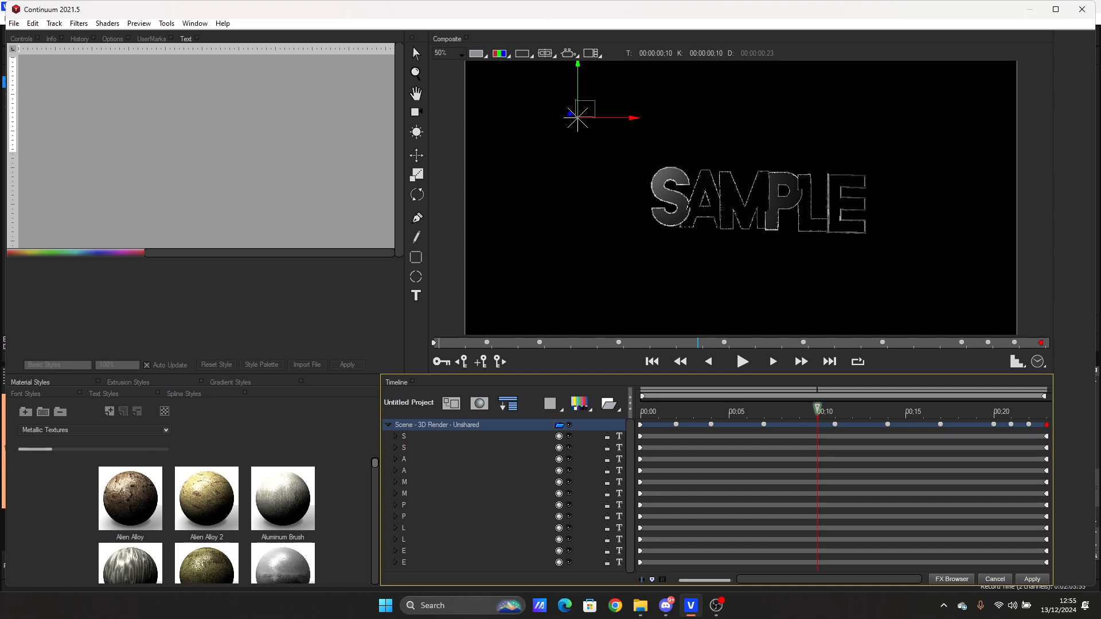
# Step: Hide both S layers and both A layers of the SAMPLE text in Title Studio
pyautogui.click(569, 436)
pyautogui.click(569, 448)
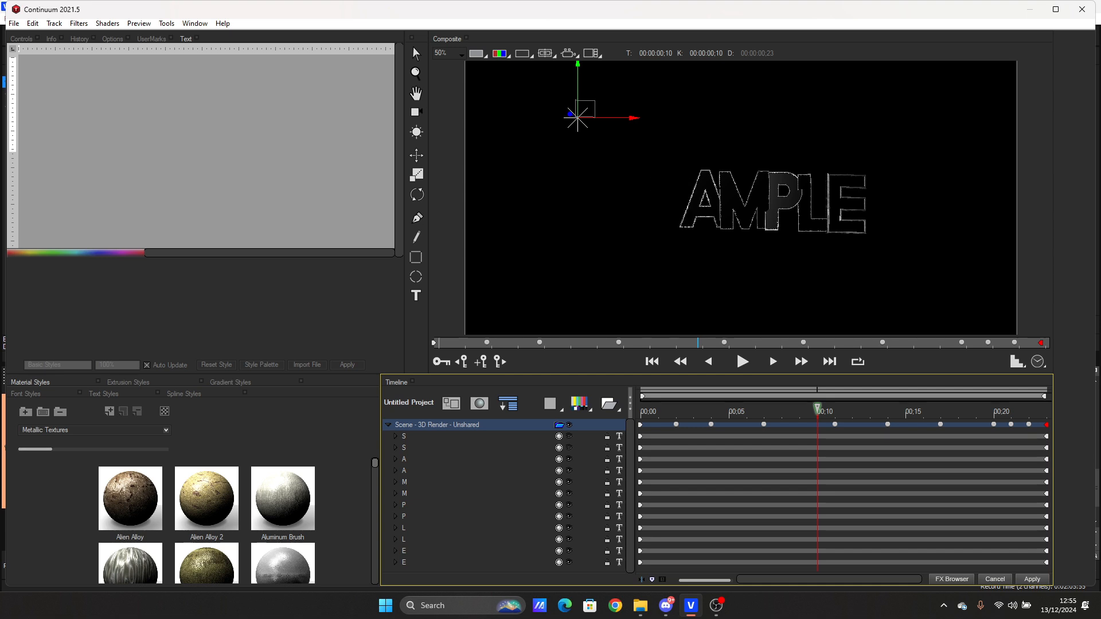
pyautogui.click(405, 437)
pyautogui.rightClick(523, 437)
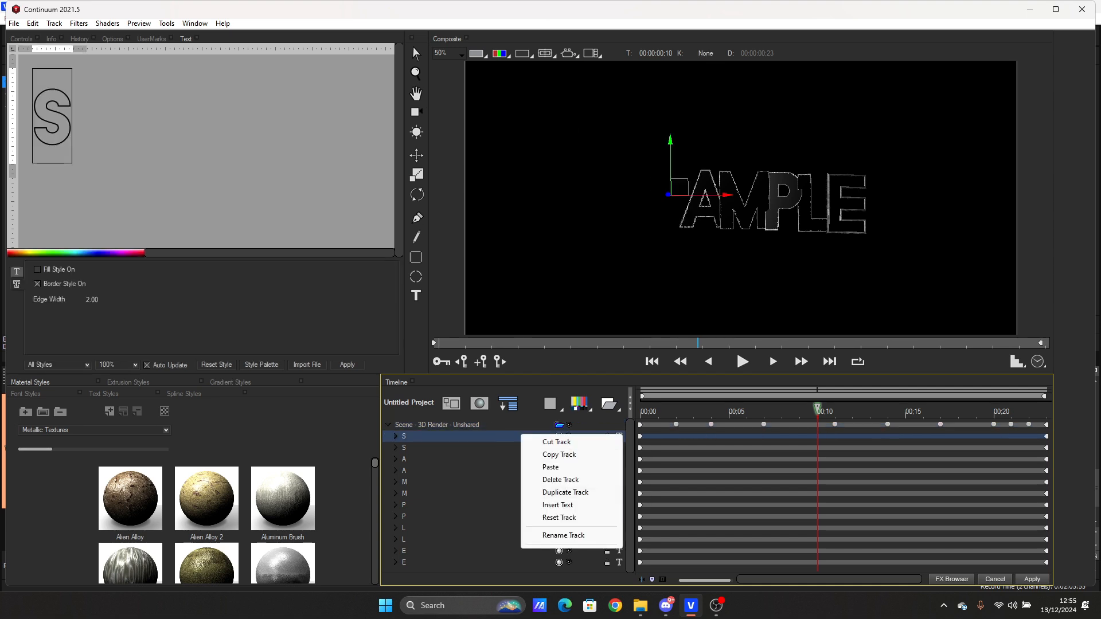
pyautogui.click(482, 448)
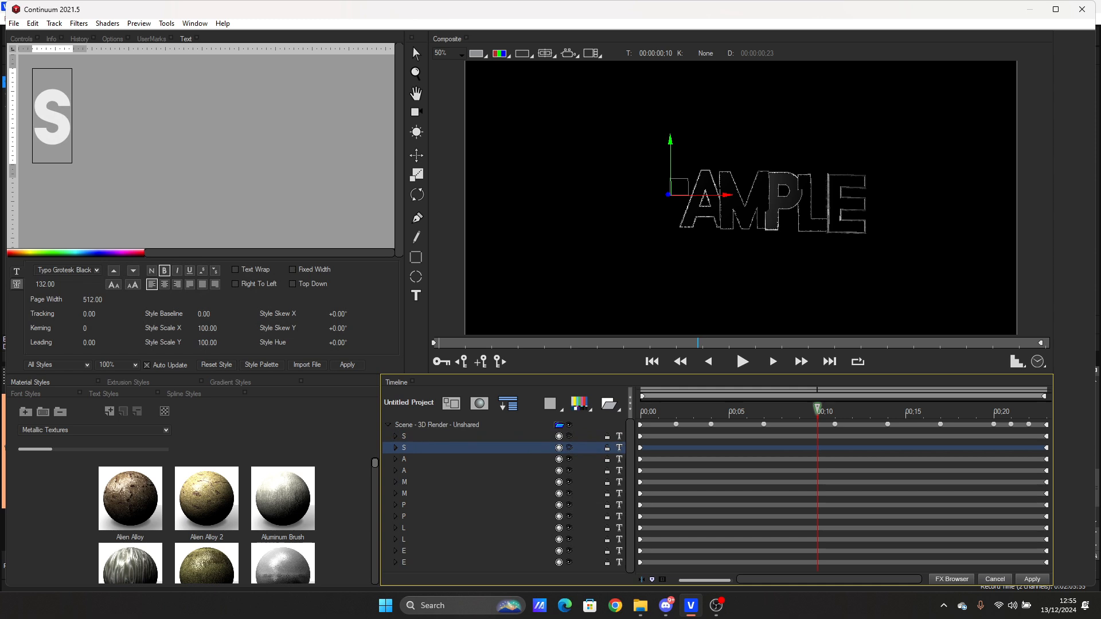
pyautogui.click(569, 459)
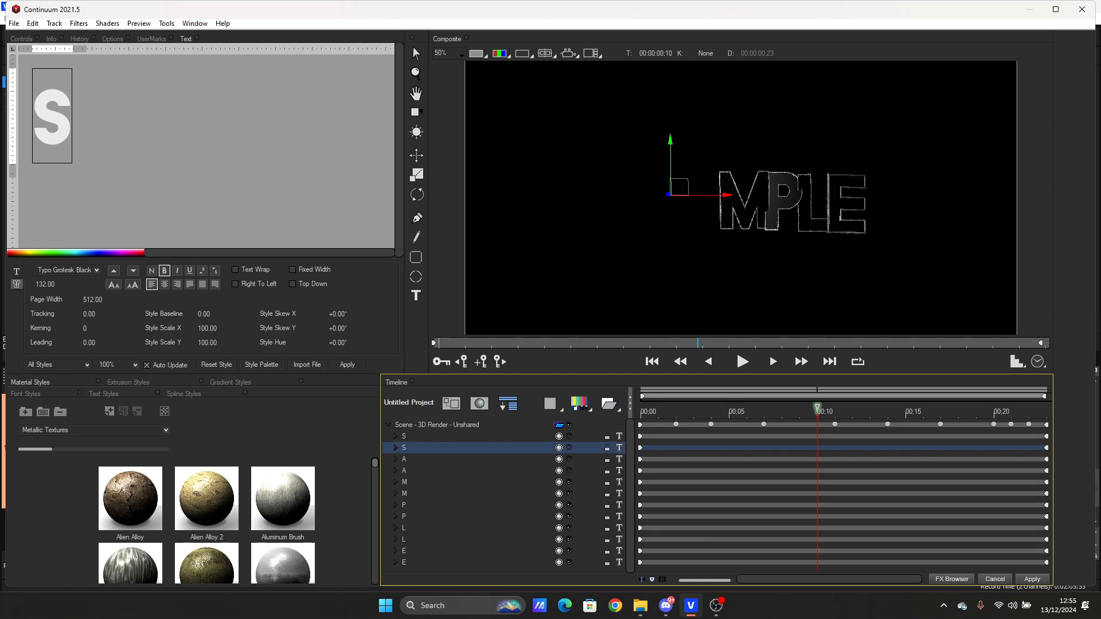
# Step: Replace the letter P with a capital Y in both the outlined and the filled P text layers
pyautogui.click(482, 506)
pyautogui.doubleClick(52, 117)
pyautogui.write('g')
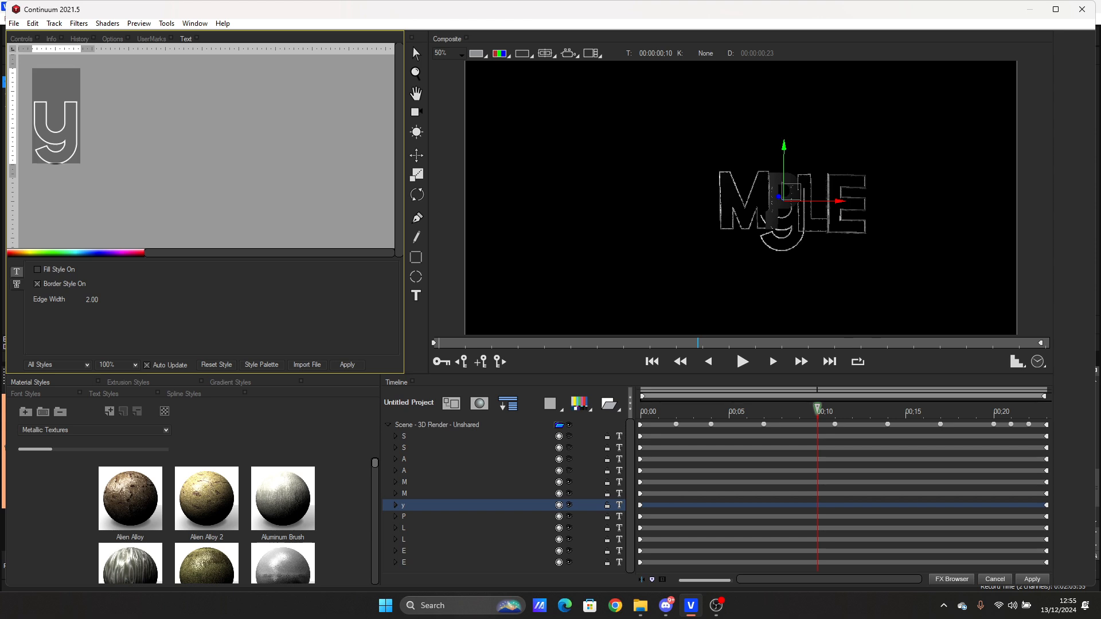
pyautogui.write('Y')
pyautogui.click(459, 517)
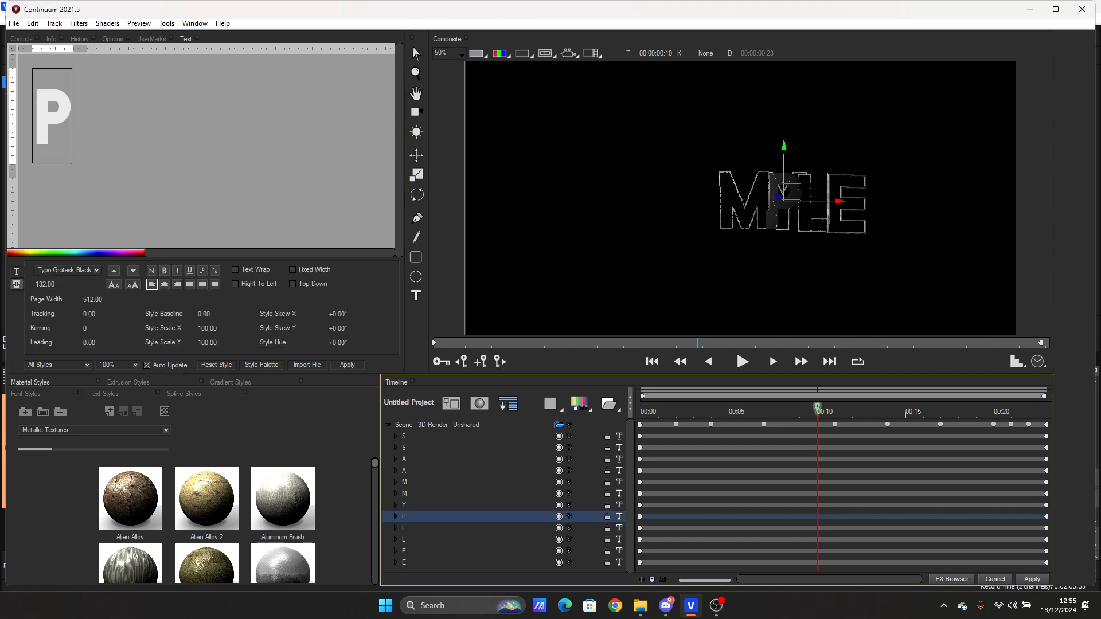
pyautogui.doubleClick(52, 116)
pyautogui.write('Y')
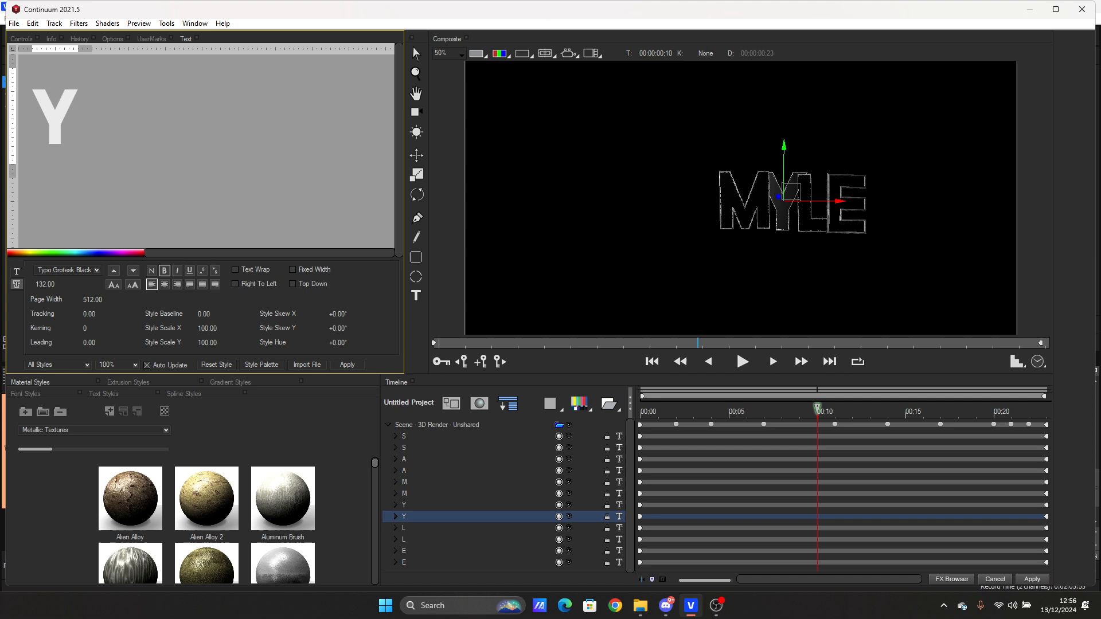
# Step: Hide both L and both E layers, apply the MY title to the event, and close its effect settings
pyautogui.click(569, 528)
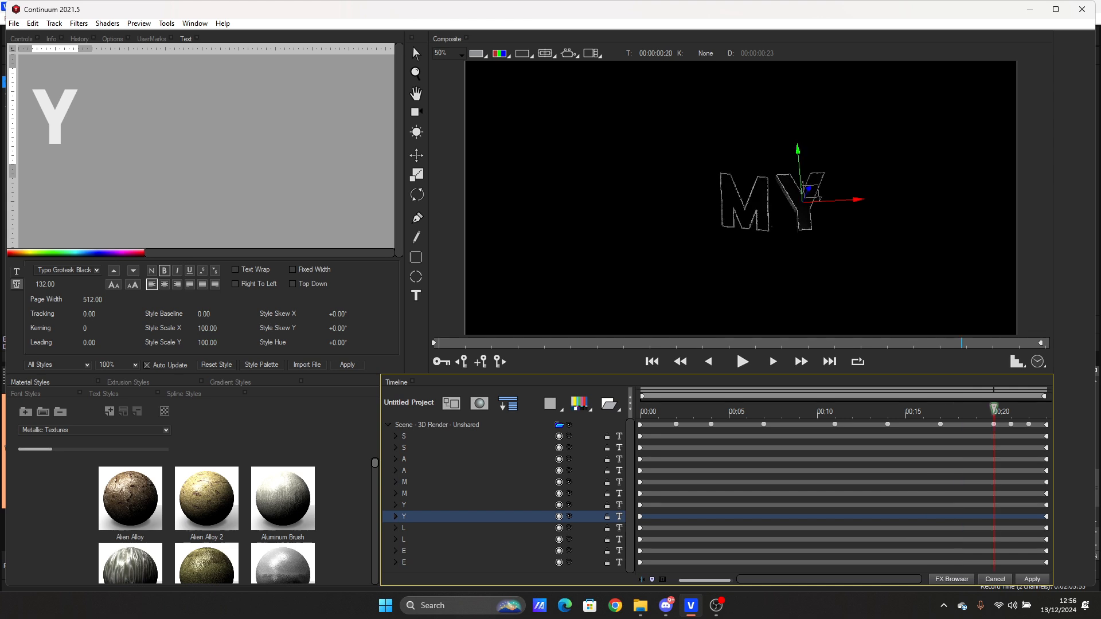
pyautogui.click(437, 425)
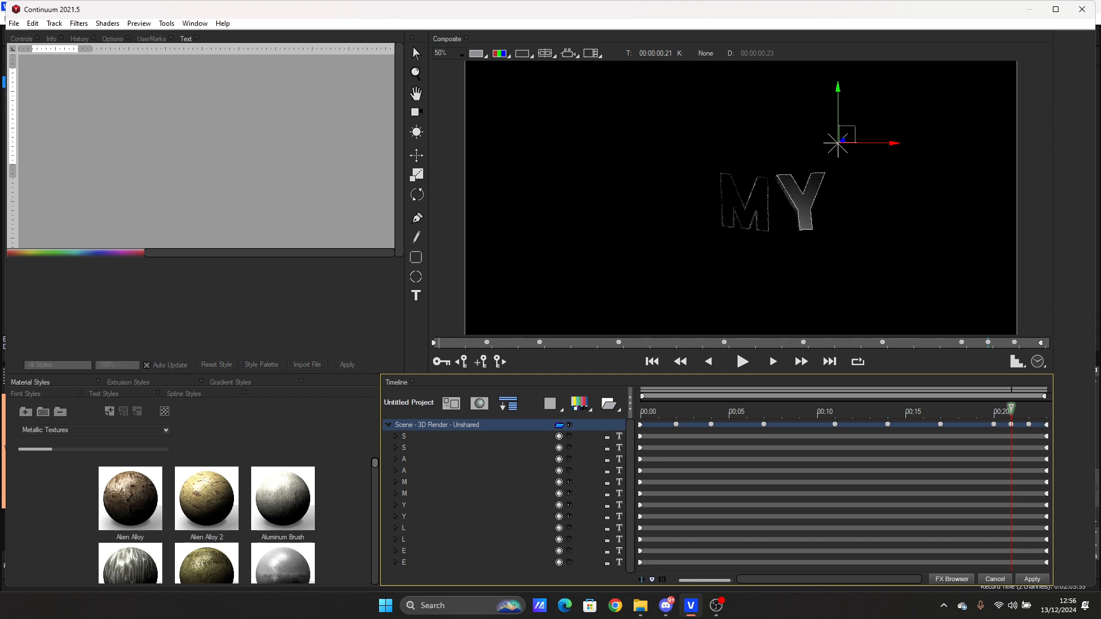
pyautogui.click(22, 39)
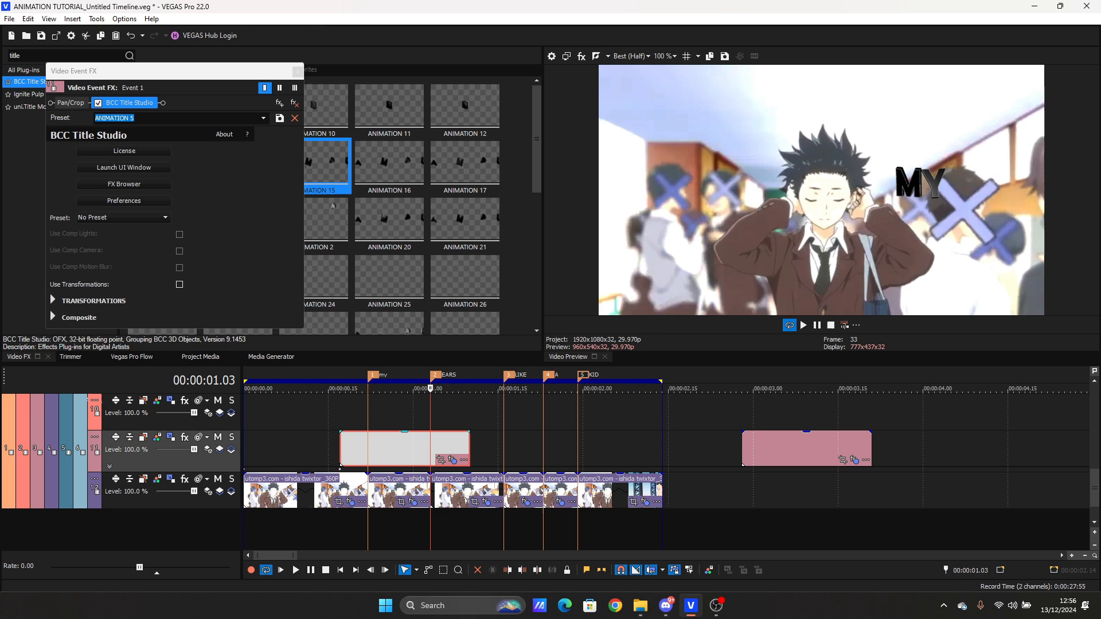
pyautogui.click(298, 72)
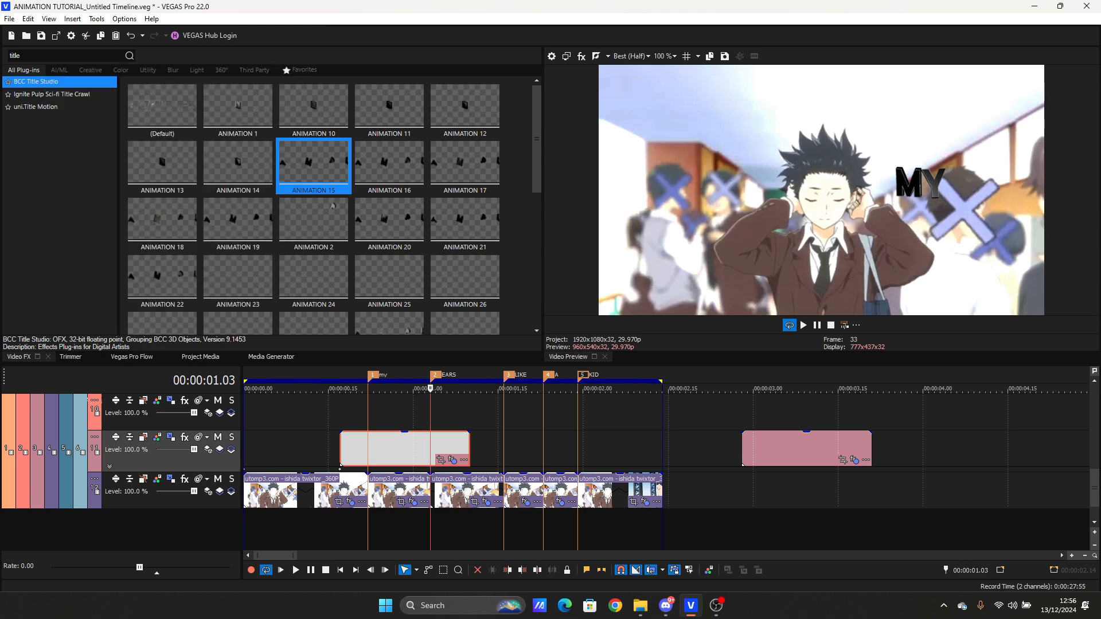
# Step: Set the loop region to the title event, then play and step through the MY animation to check its timing against the markers
pyautogui.doubleClick(396, 449)
pyautogui.press('space')
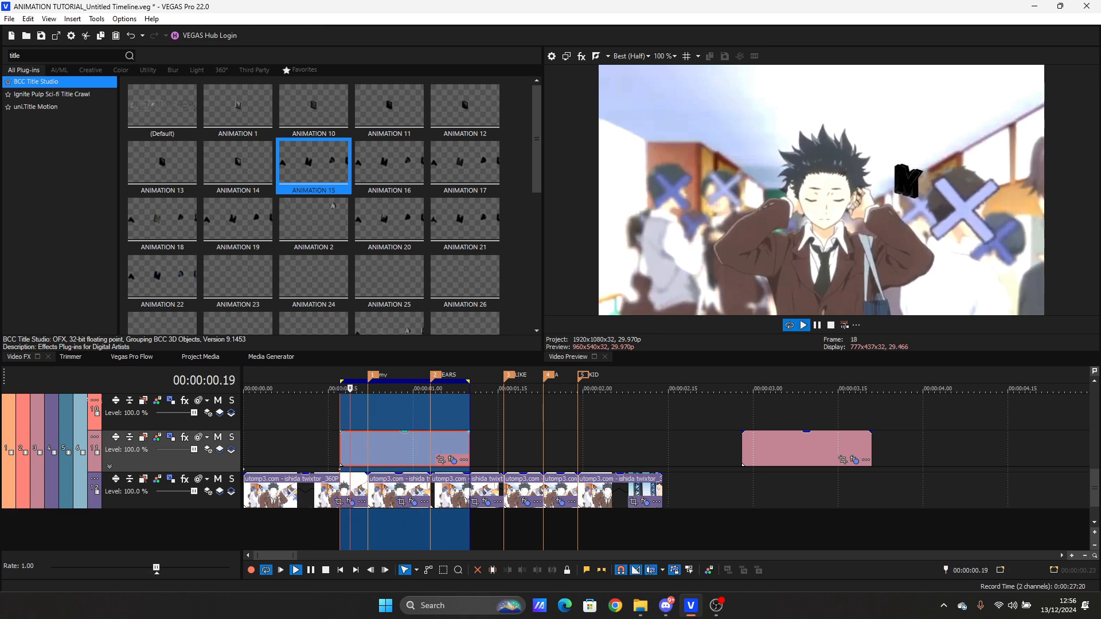
pyautogui.press('space')
pyautogui.press('Right')
pyautogui.press('Right')
pyautogui.press('Right')
pyautogui.press('Right')
pyautogui.press('Right')
pyautogui.press('Right')
pyautogui.press('Right')
pyautogui.press('Right')
pyautogui.press('Right')
pyautogui.press('Right')
pyautogui.press('Right')
pyautogui.press('Right')
pyautogui.press('Right')
pyautogui.press('Right')
pyautogui.press('Right')
pyautogui.press('Right')
pyautogui.press('Right')
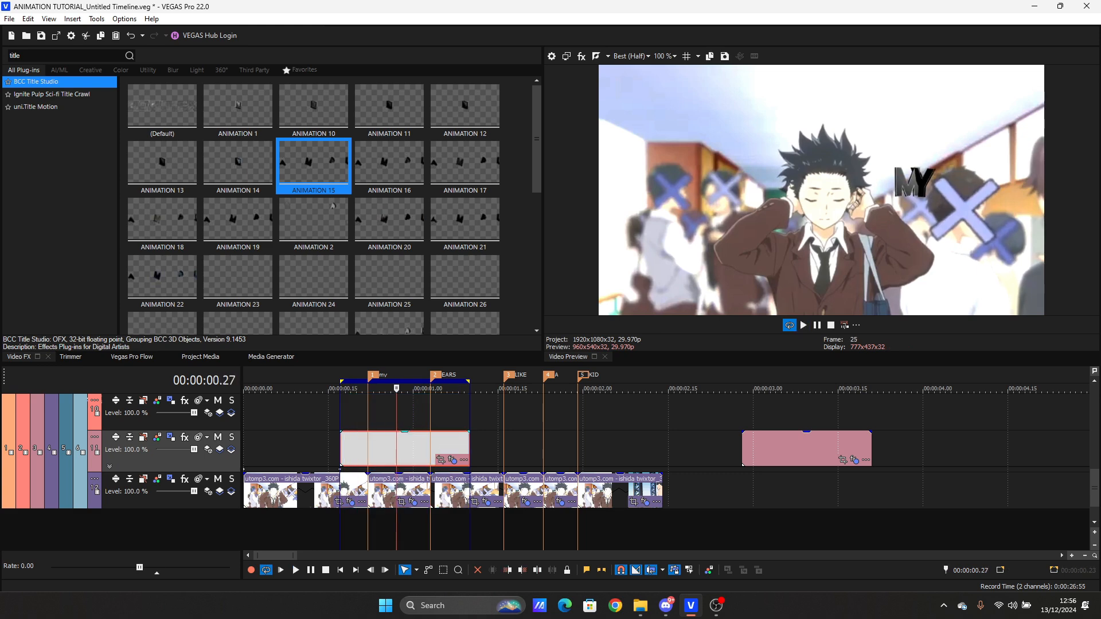
pyautogui.press('Right')
pyautogui.press('Right')
pyautogui.press('Right')
pyautogui.press('Left')
pyautogui.press('Left')
pyautogui.press('Left')
pyautogui.press('Left')
pyautogui.press('Left')
pyautogui.press('Left')
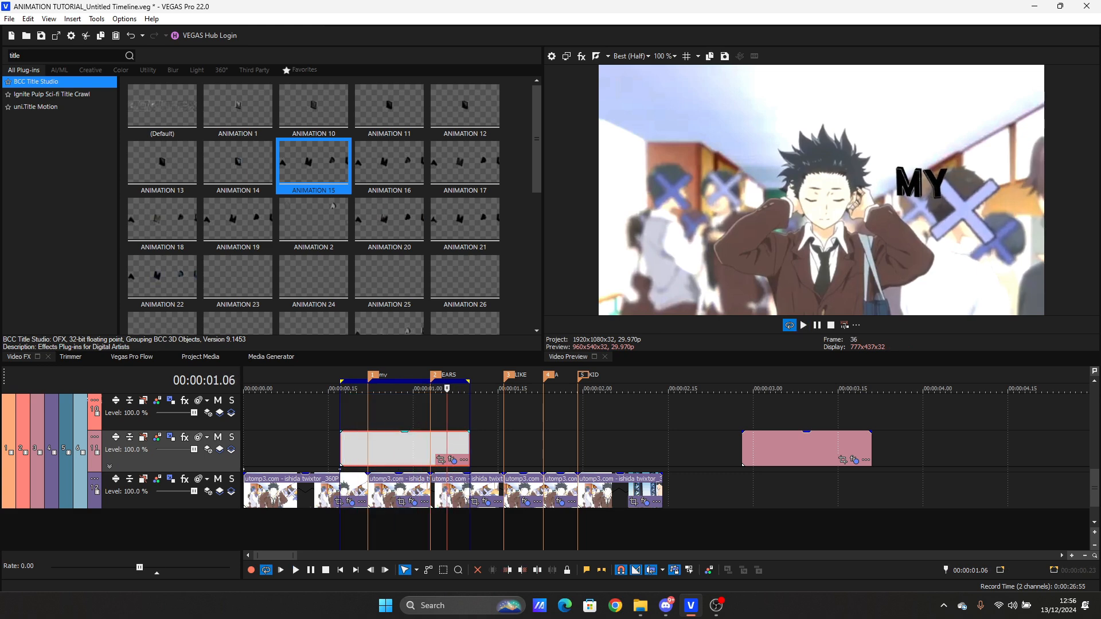
pyautogui.press('Left')
pyautogui.press('Left')
pyautogui.press('Left')
pyautogui.press('Left')
pyautogui.press('Left')
pyautogui.press('Left')
pyautogui.press('Left')
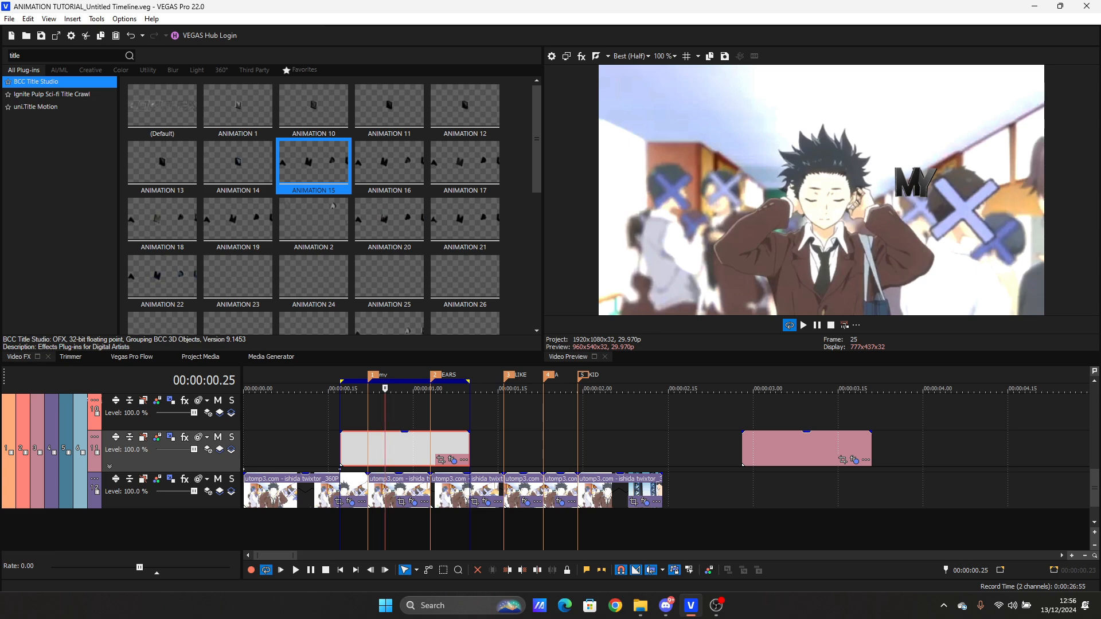
# Step: Turn off Auto Ripple and move the MY title event to the empty track above, starting at about 00:00:02.12
pyautogui.click(362, 447)
pyautogui.click(407, 448)
pyautogui.click(651, 571)
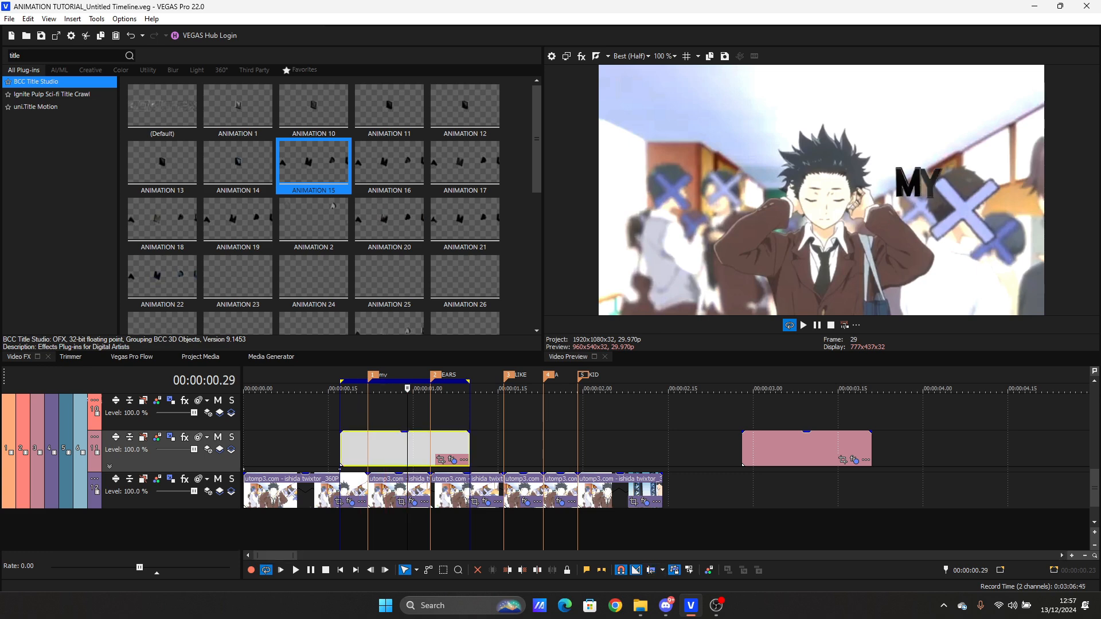
pyautogui.moveTo(401, 449); pyautogui.dragTo(714, 413)
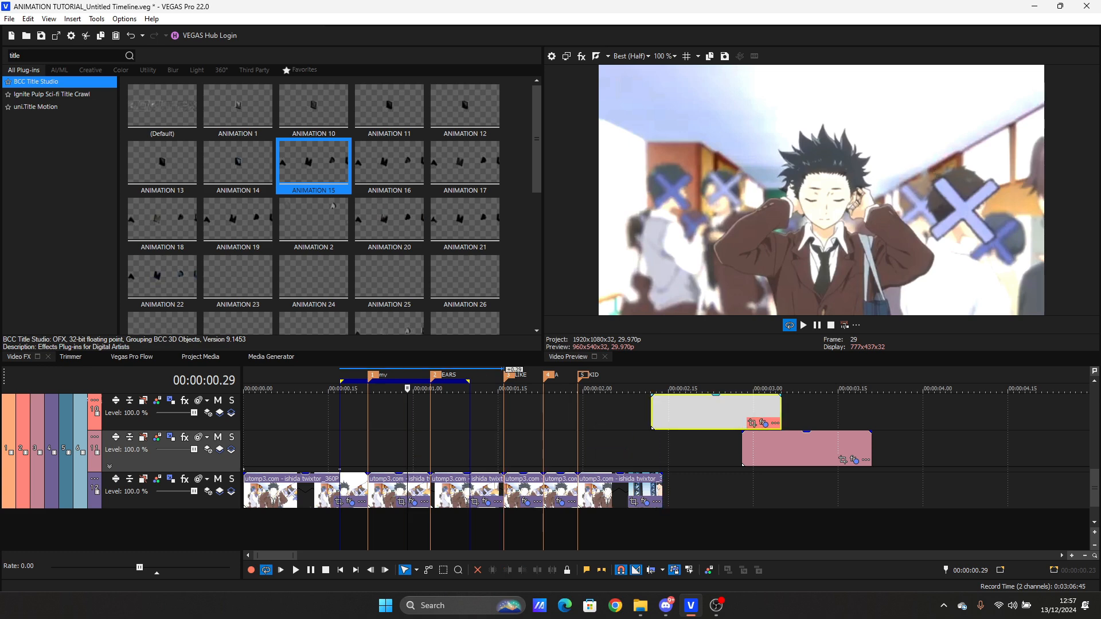
pyautogui.click(669, 413)
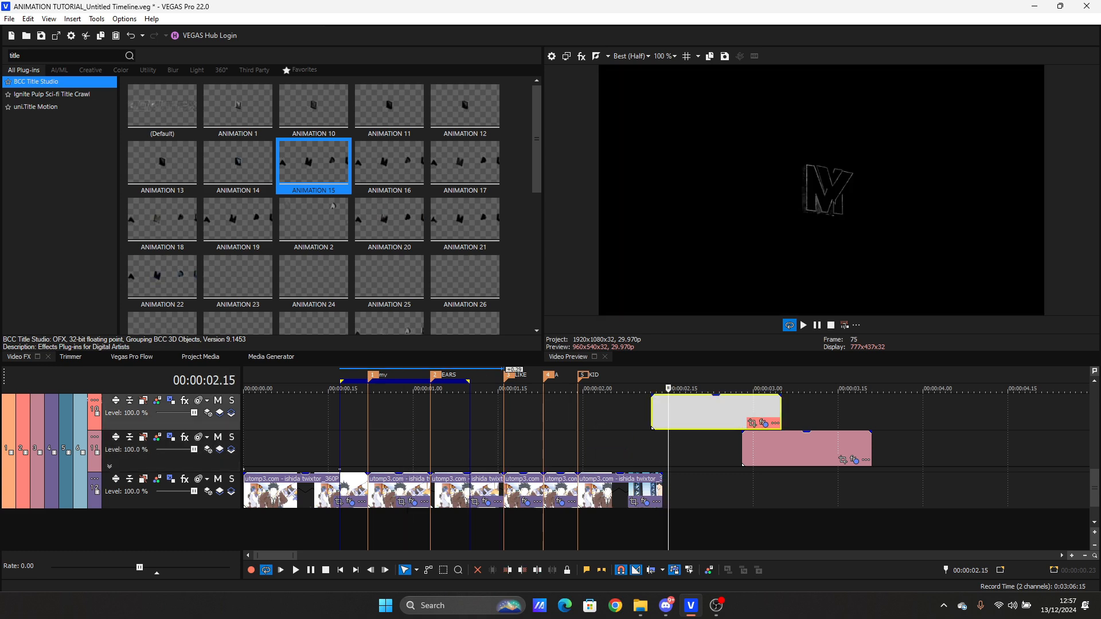
# Step: Place Image28 from Downloads at the loop region's start on the title track and trim its end to 00:00:01.10
pyautogui.click(396, 447)
pyautogui.click(641, 605)
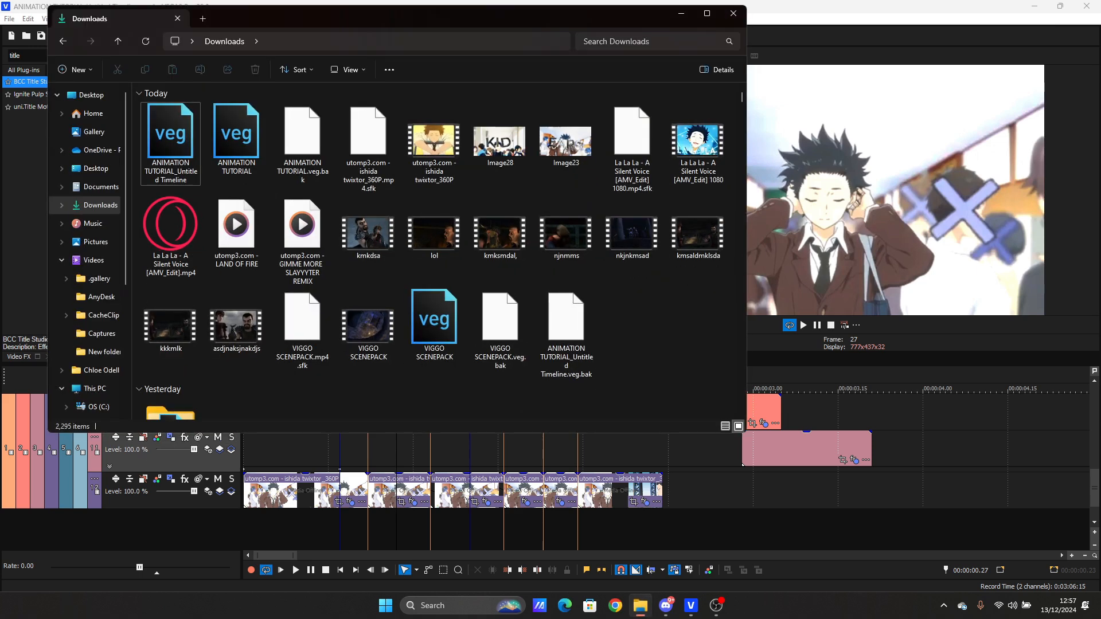
pyautogui.moveTo(500, 142); pyautogui.dragTo(340, 453)
pyautogui.click(402, 450)
pyautogui.click(470, 451)
pyautogui.click(523, 571)
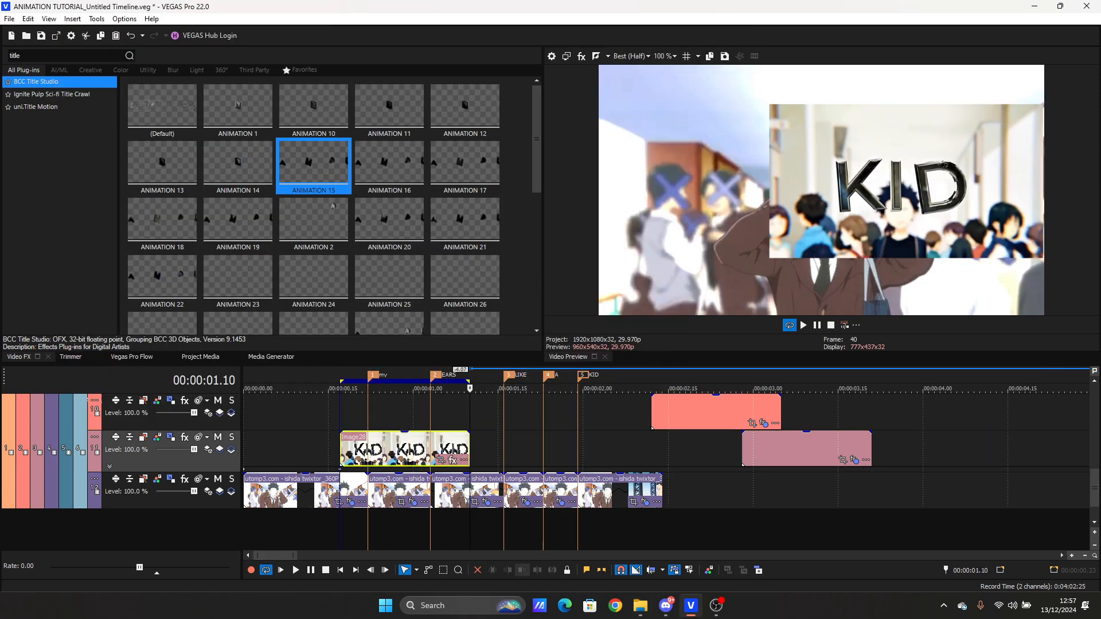
pyautogui.click(385, 451)
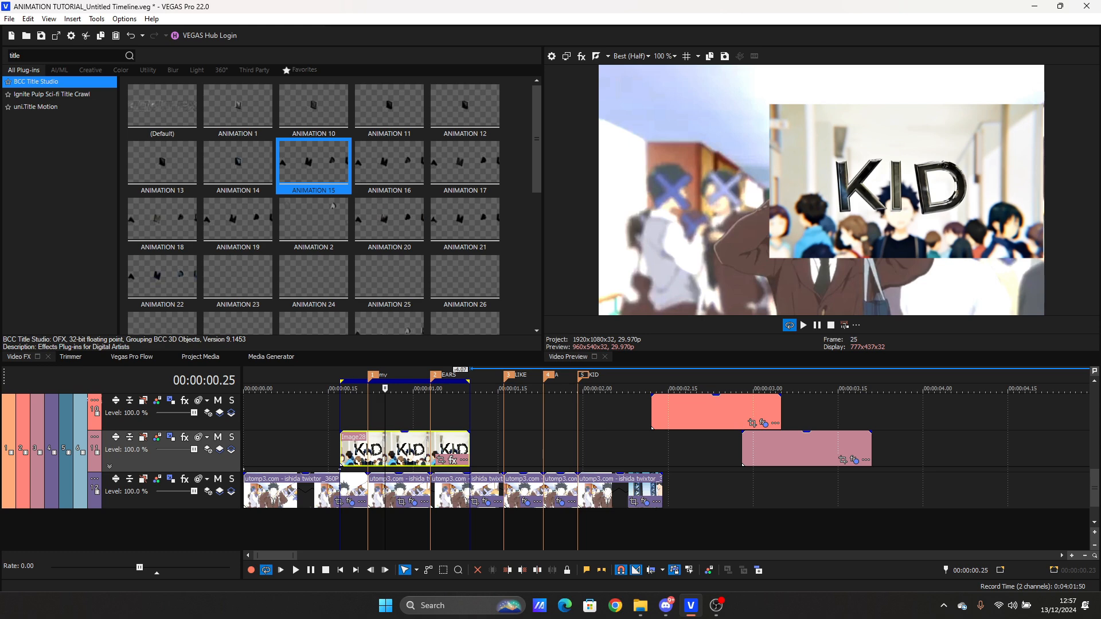
# Step: Paste the MY title event's attributes onto the Image28 event and delete the original title event
pyautogui.click(711, 411)
pyautogui.rightClick(685, 411)
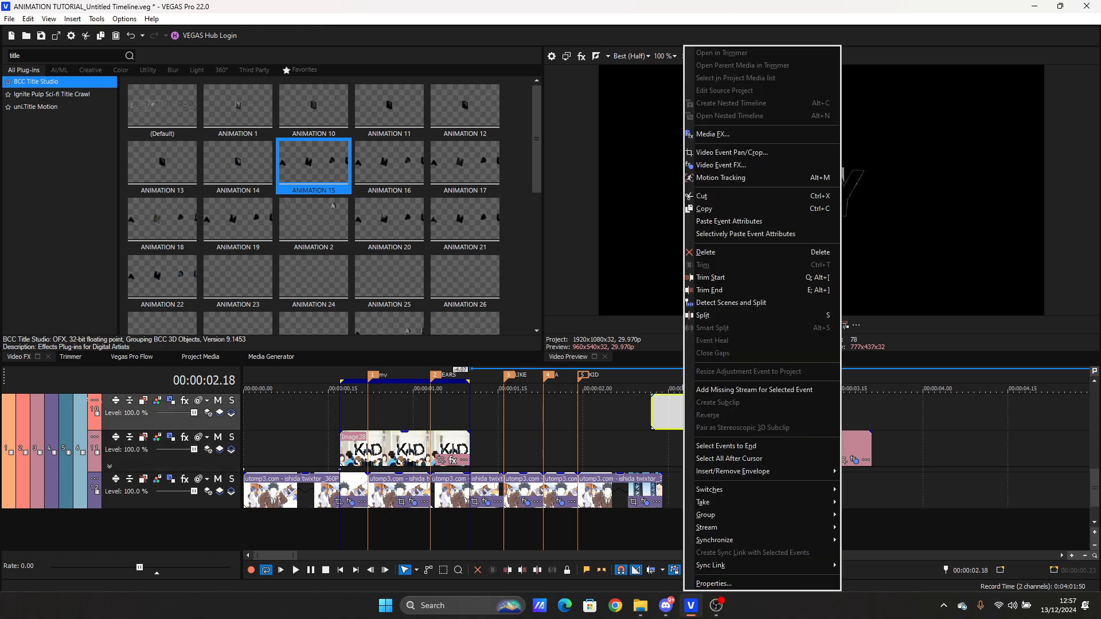
pyautogui.click(708, 209)
pyautogui.rightClick(402, 450)
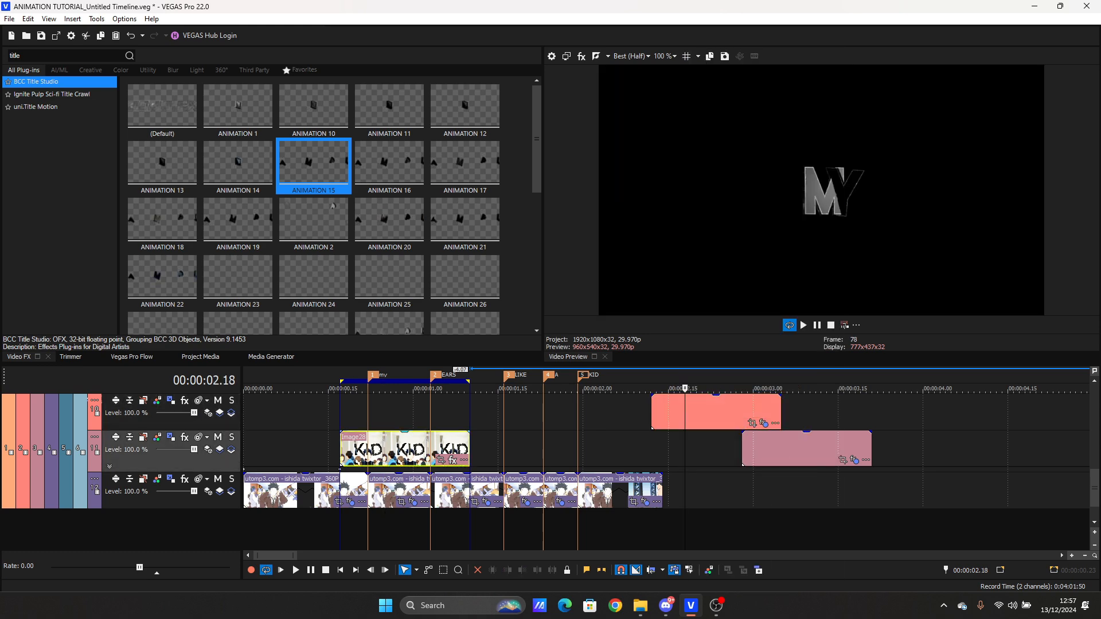
pyautogui.click(465, 222)
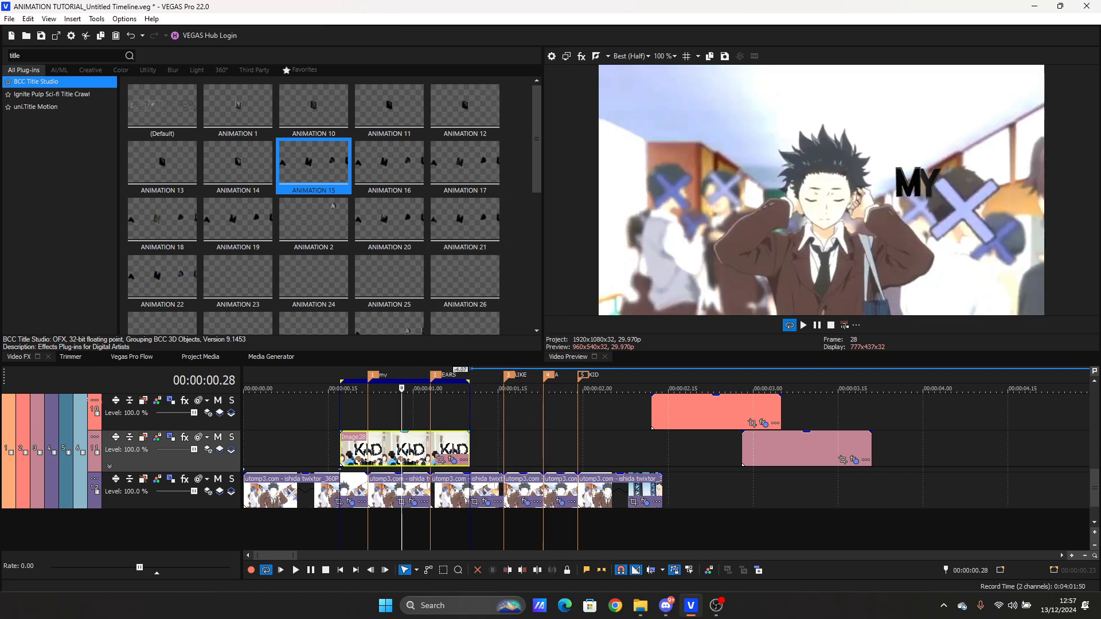
pyautogui.rightClick(686, 412)
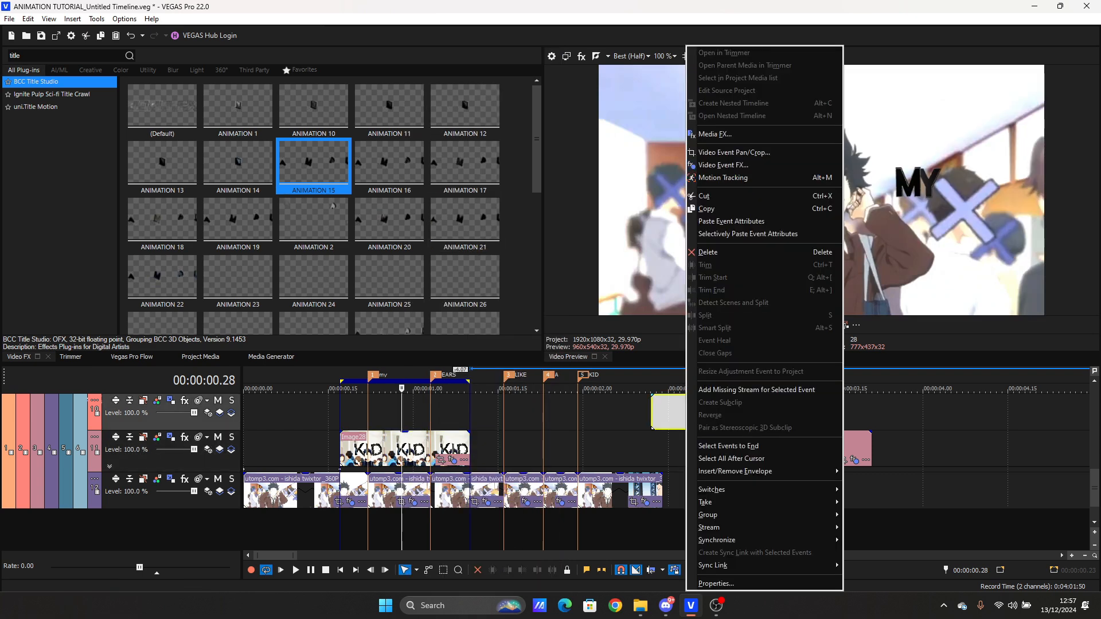
pyautogui.click(709, 251)
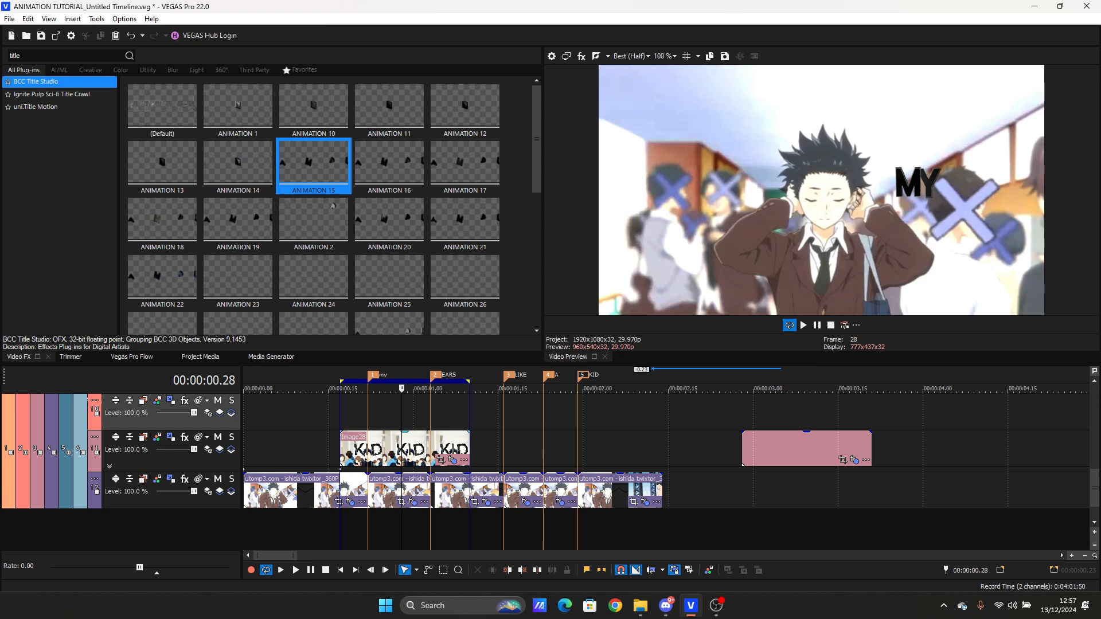
# Step: Create a nested timeline from the Image28 event, saved in Downloads as ANIMATION TUTORIAL_Untitled Timeline_Untitled Timeline
pyautogui.click(418, 448)
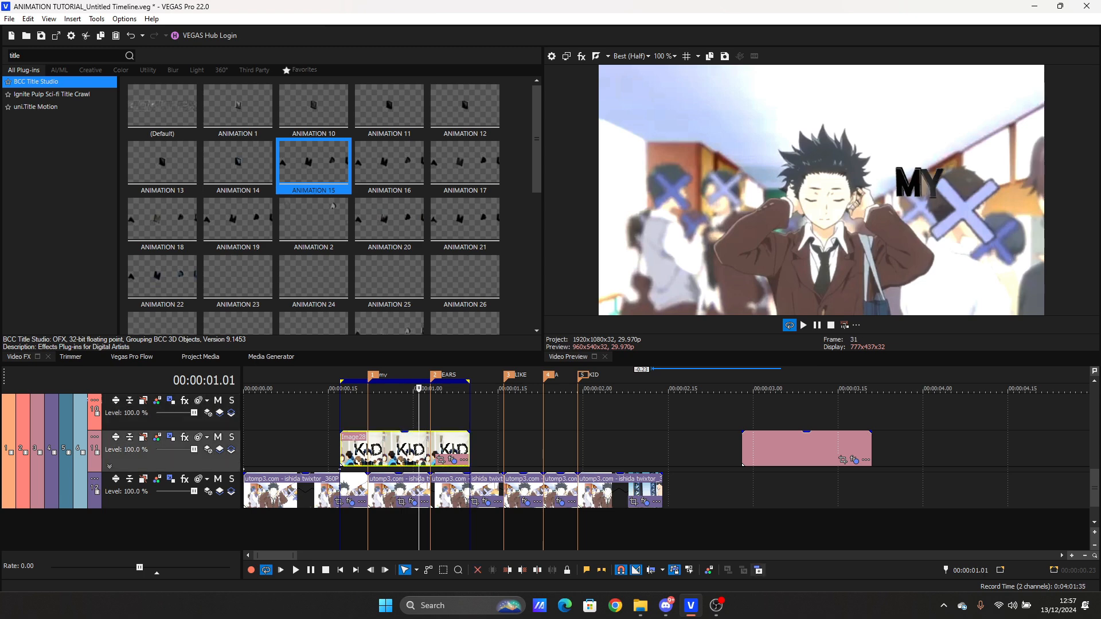
pyautogui.click(759, 570)
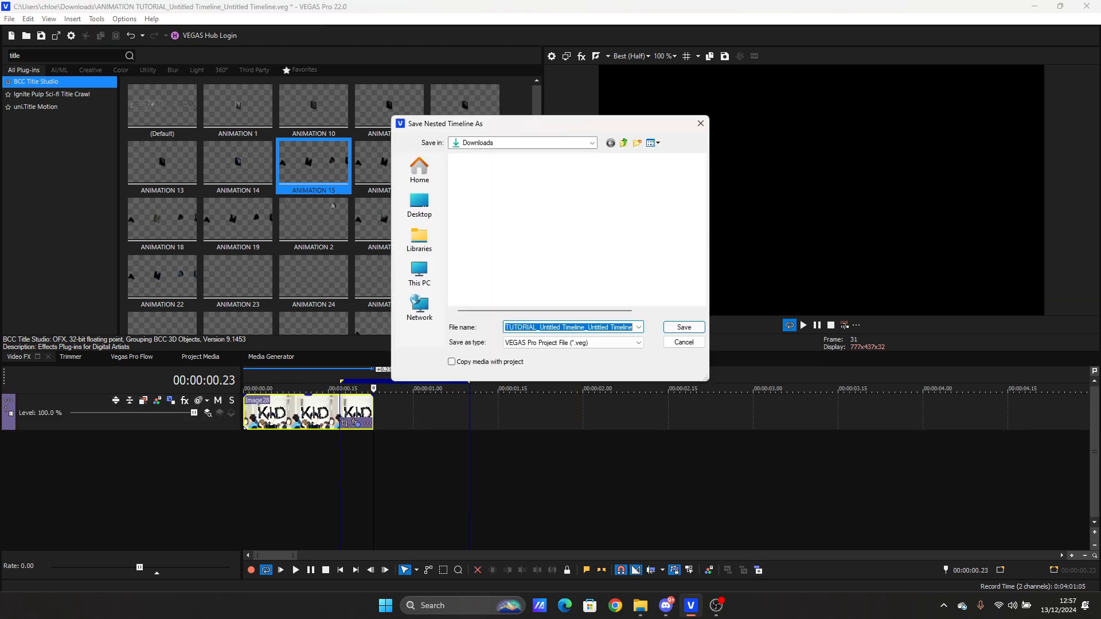
pyautogui.click(684, 327)
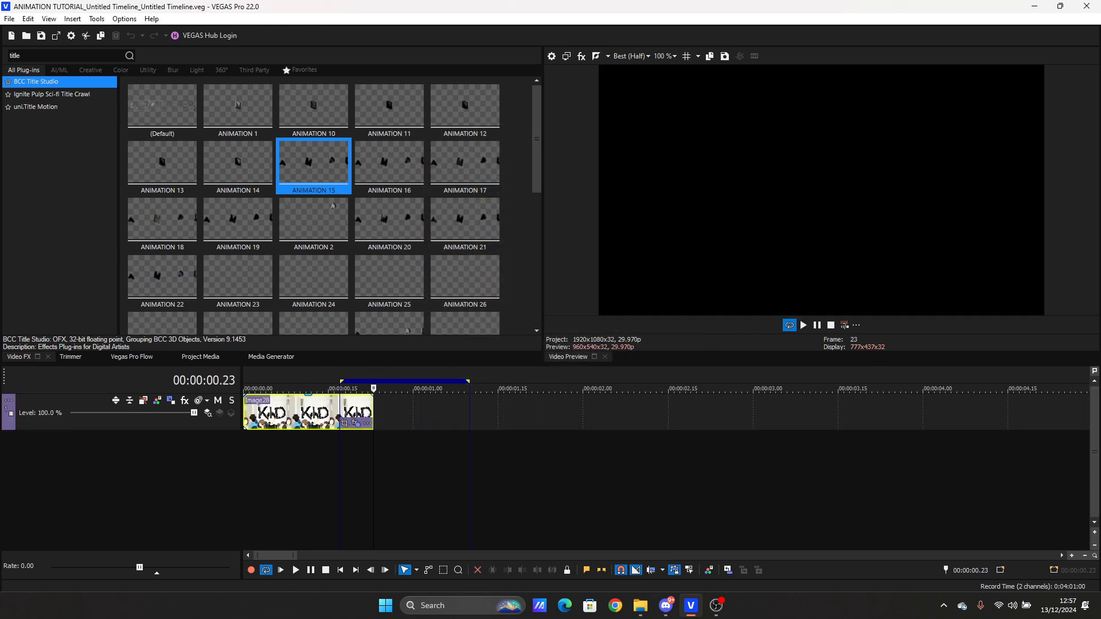
# Step: Set the loop region to the Image28 event and apply the TwixtorPRO frame number animation preset to that event
pyautogui.doubleClick(310, 413)
pyautogui.click(317, 413)
pyautogui.click(282, 413)
pyautogui.doubleClick(15, 55)
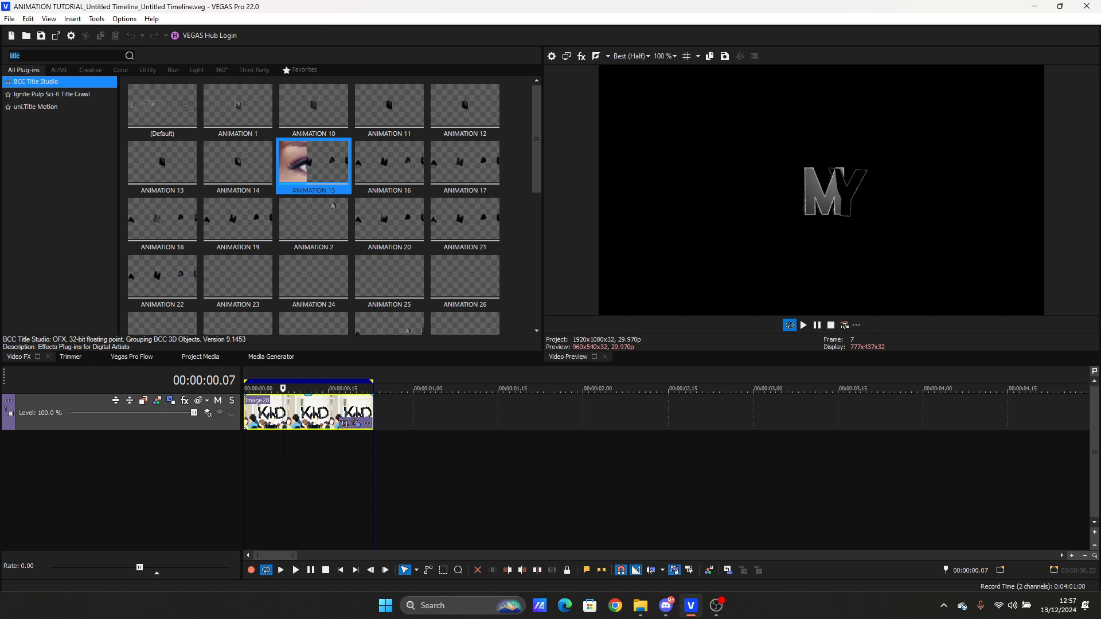
pyautogui.write('Twixtor')
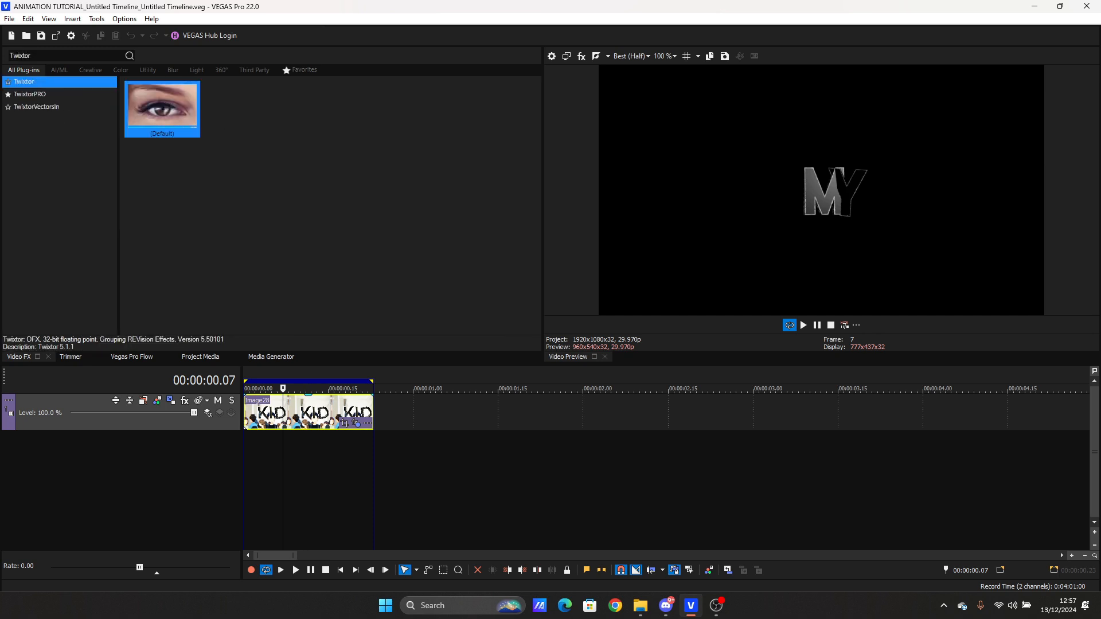
pyautogui.click(30, 94)
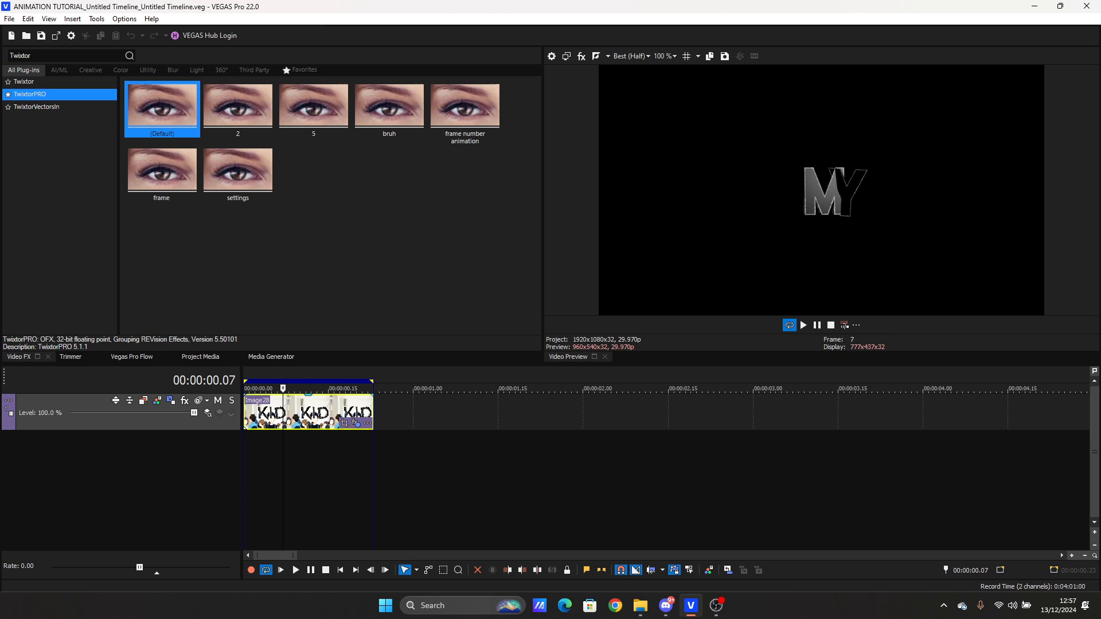
pyautogui.click(465, 110)
pyautogui.moveTo(465, 110); pyautogui.dragTo(310, 412)
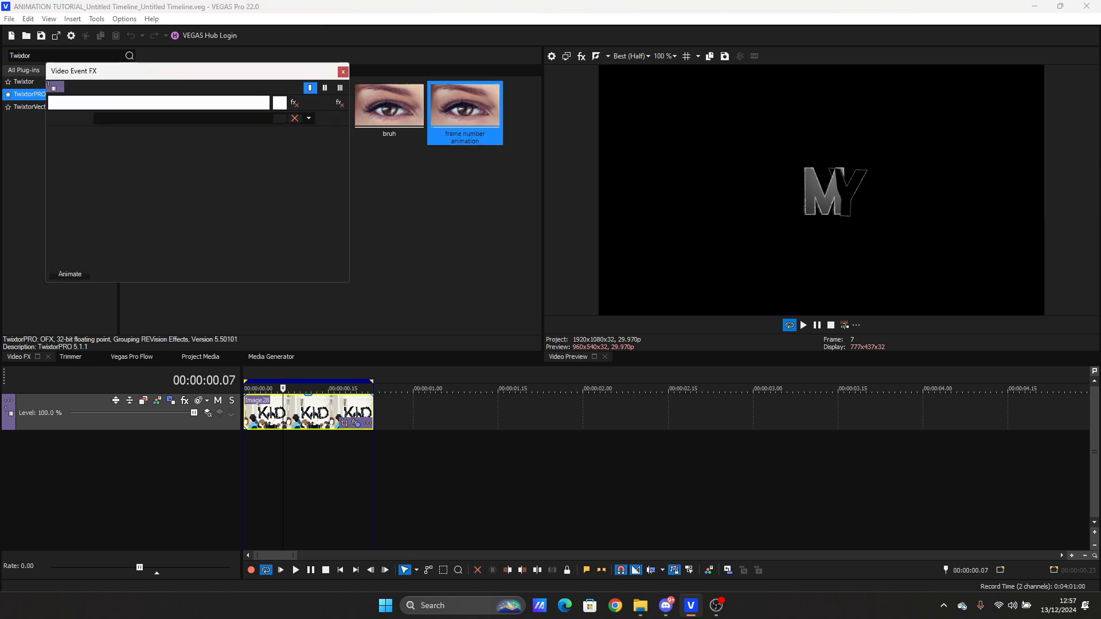
# Step: Try TwixtorPRO Frame values of 40, 24 and 21, and settle on 20 for the MY title's end frame
pyautogui.doubleClick(208, 234)
pyautogui.write('20')
pyautogui.press('Return')
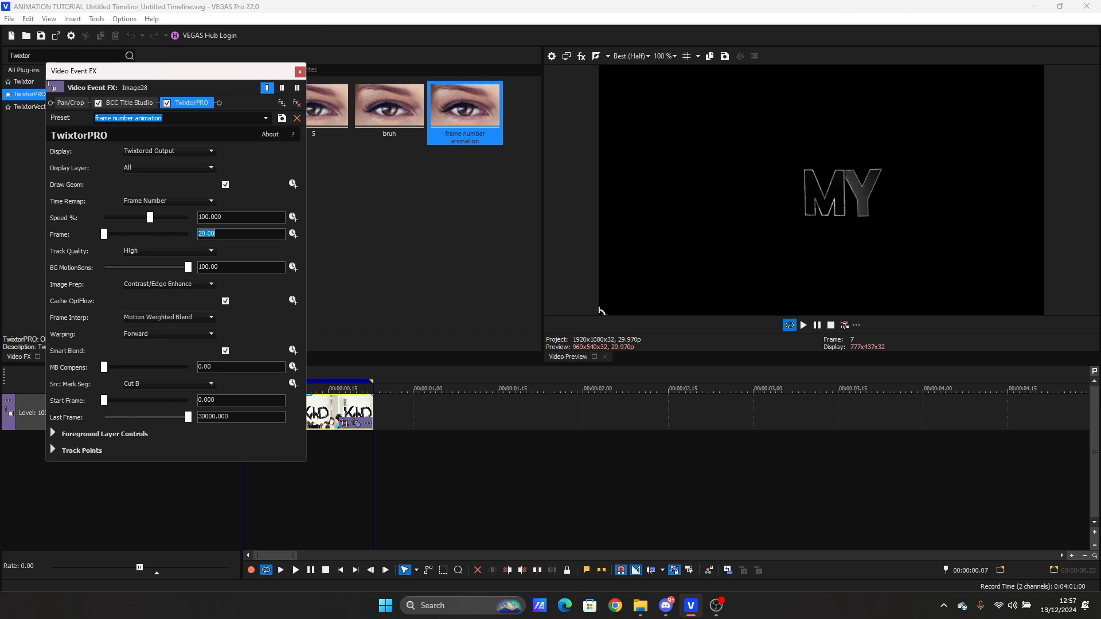
pyautogui.write('4')
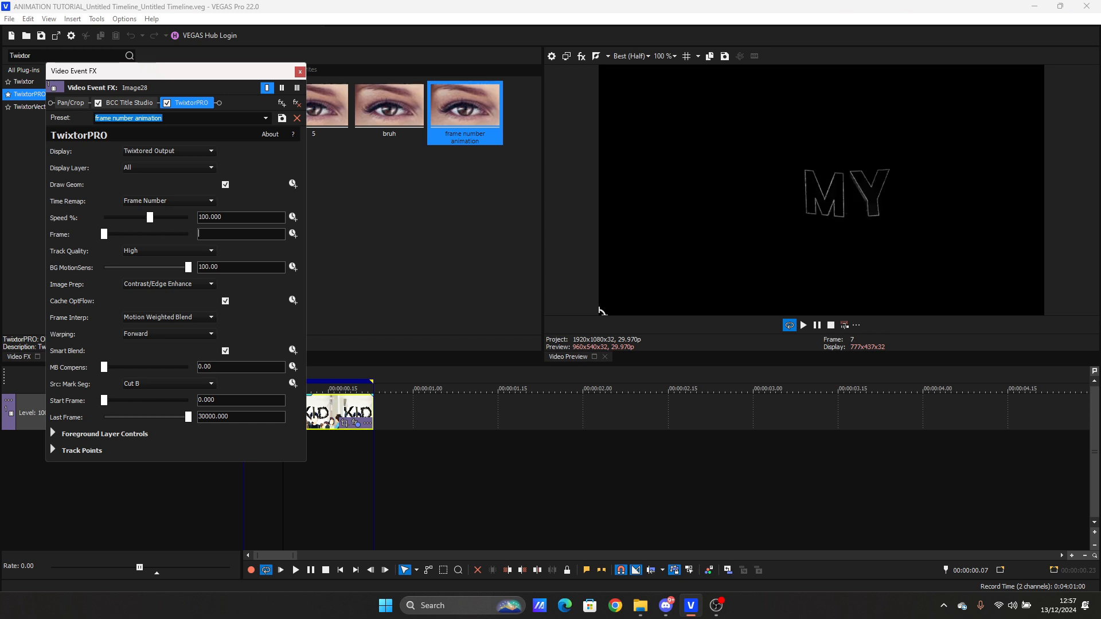
pyautogui.write('0')
pyautogui.press('Return')
pyautogui.write('24')
pyautogui.press('Return')
pyautogui.write('21')
pyautogui.press('Return')
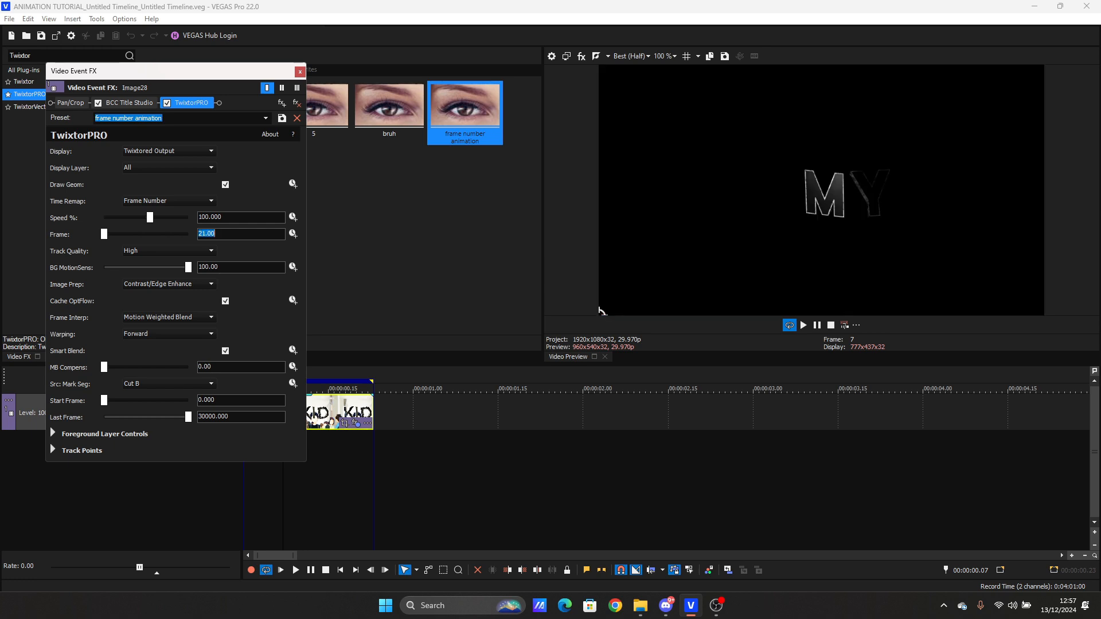
pyautogui.write('2')
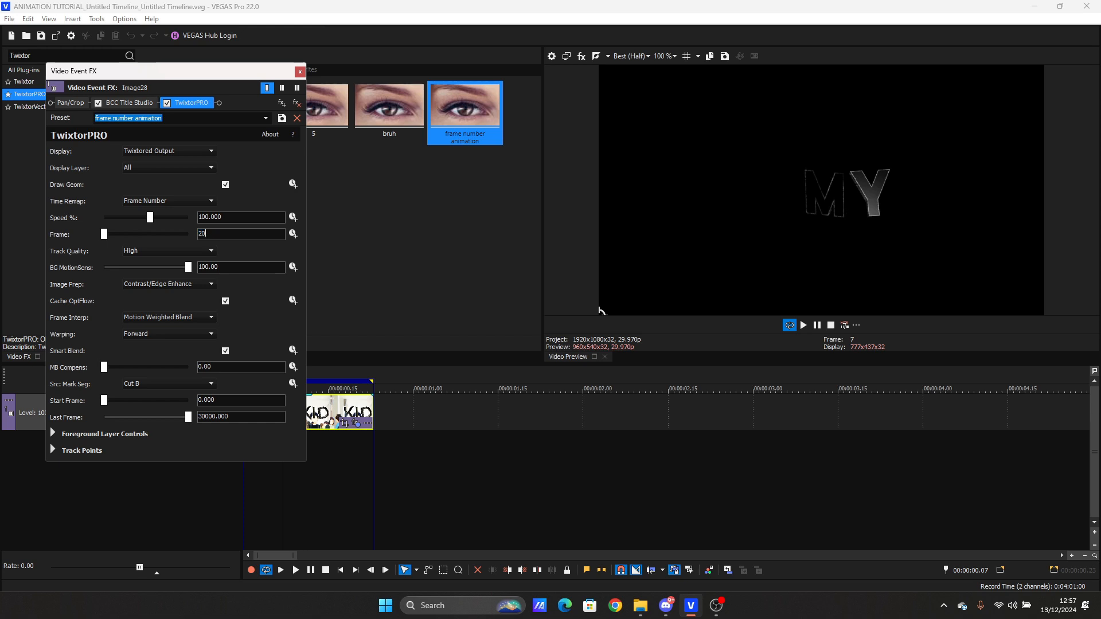
pyautogui.write('0')
pyautogui.press('Return')
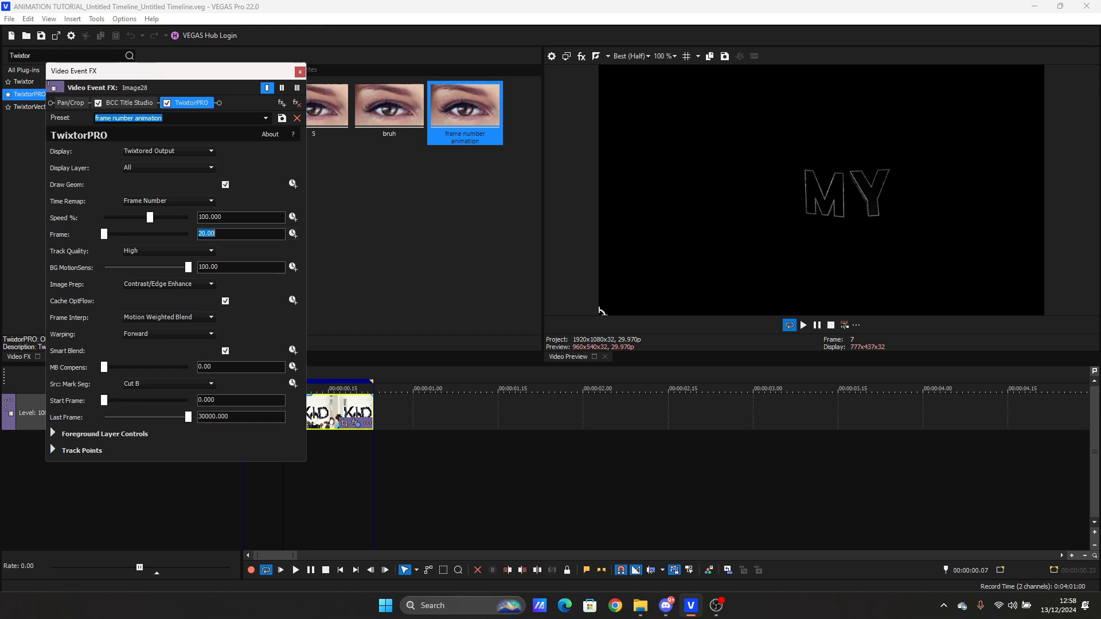
# Step: Animate TwixtorPRO's Frame parameter from 0 at the event's start to 20 at its end, and close the effect window
pyautogui.click(293, 234)
pyautogui.moveTo(102, 516); pyautogui.dragTo(312, 516)
pyautogui.moveTo(207, 473); pyautogui.dragTo(102, 473)
pyautogui.doubleClick(104, 234)
pyautogui.click(319, 72)
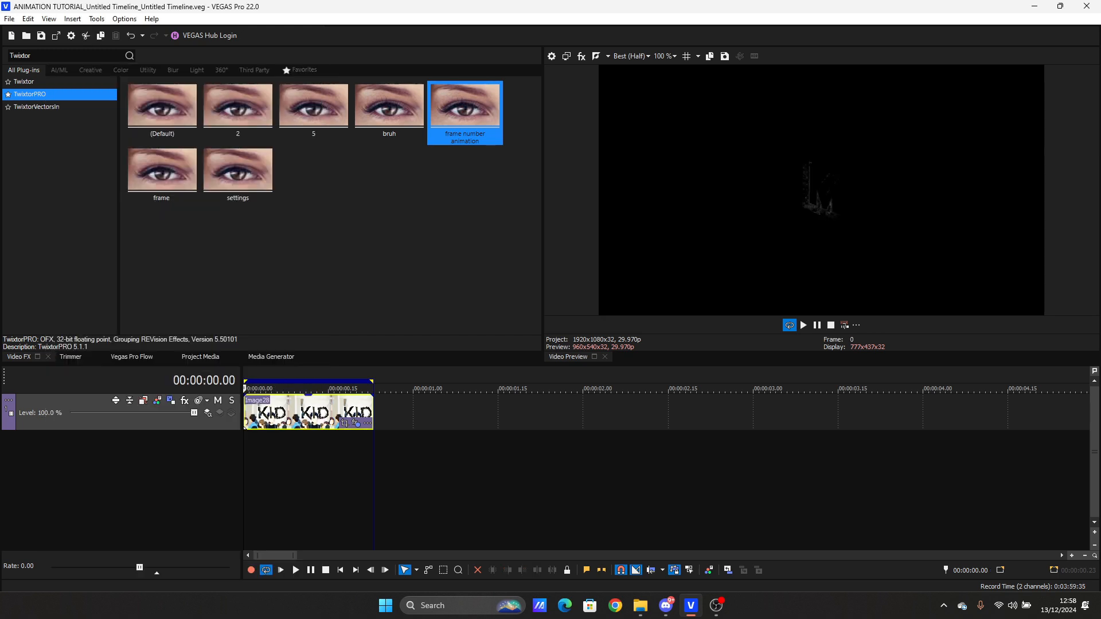
# Step: Add a marker at 00:00:00.07 on the nested timeline
pyautogui.click(271, 410)
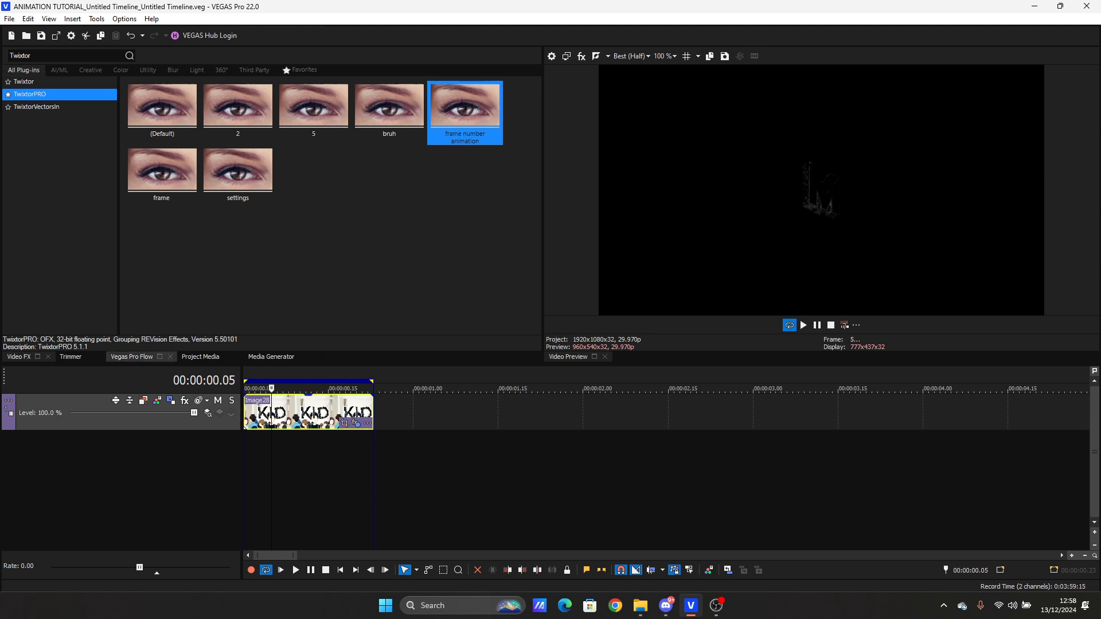
pyautogui.click(283, 401)
pyautogui.press('m')
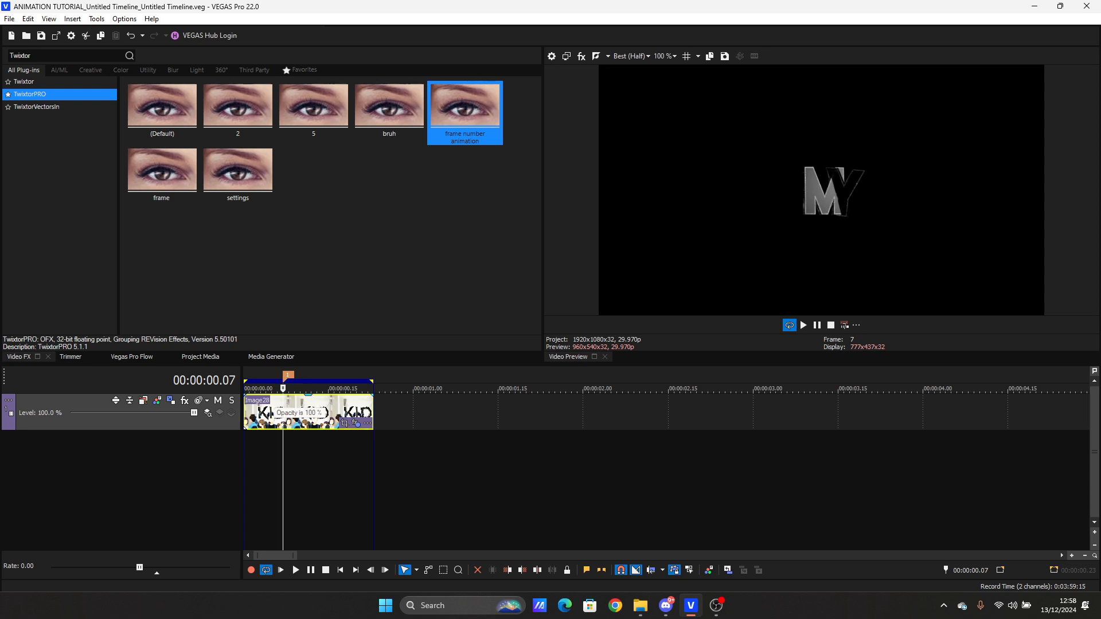
# Step: Ease the TwixtorPRO Frame keyframes in Vegas Pro Flow with a 0.28, 0.00, 0.25, 1.00 curve
pyautogui.click(131, 357)
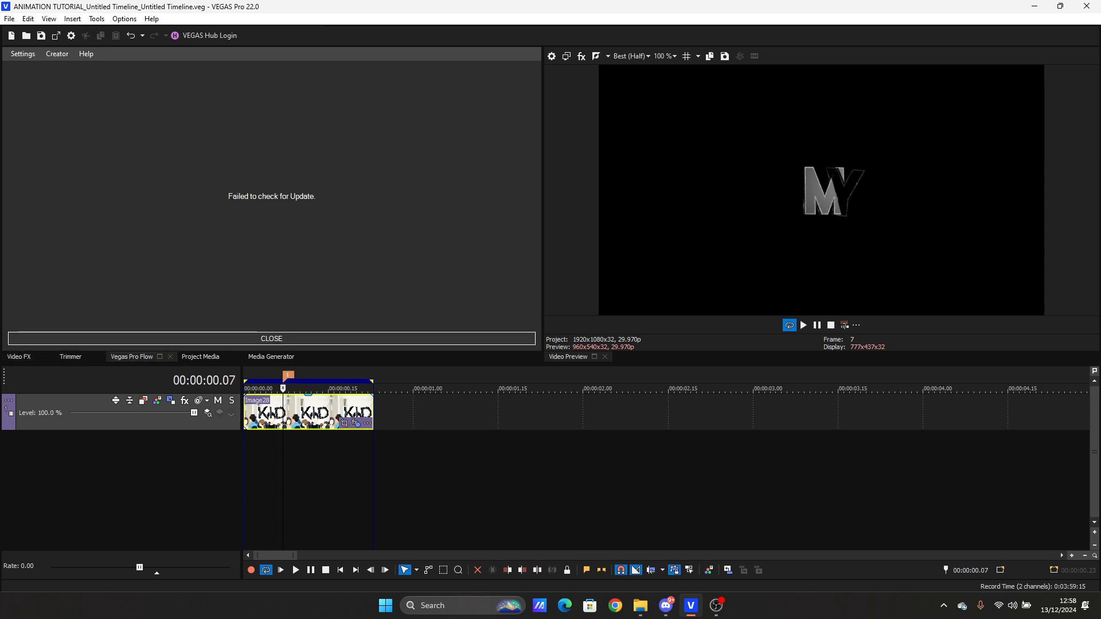
pyautogui.click(272, 339)
pyautogui.moveTo(260, 293); pyautogui.dragTo(211, 293)
pyautogui.moveTo(260, 71); pyautogui.dragTo(203, 71)
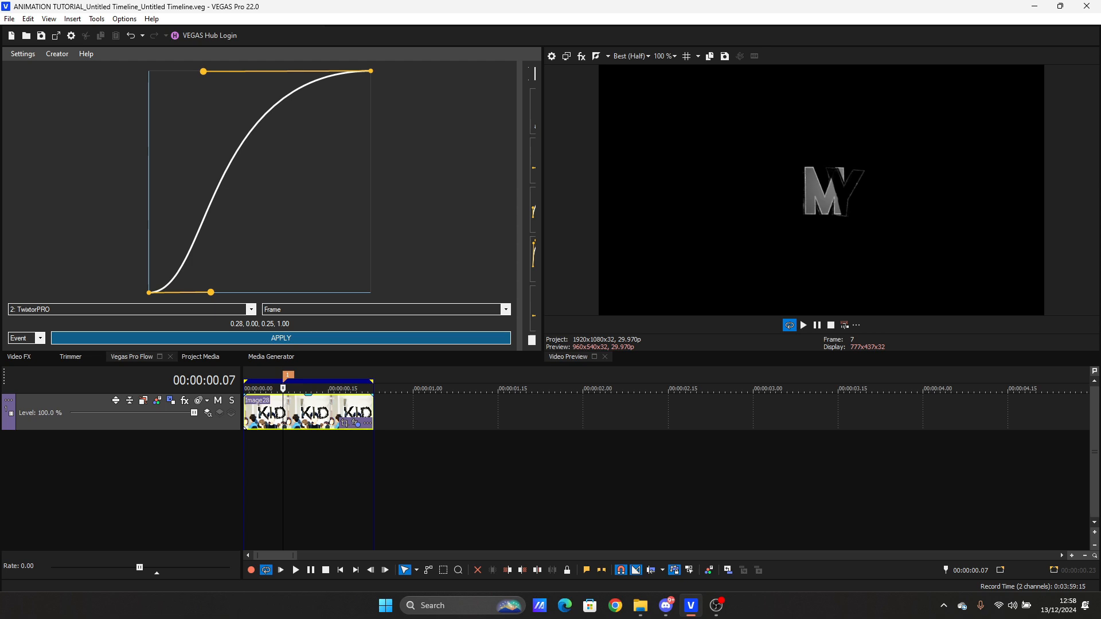
# Step: Play back the MY title and step through it frame by frame to check the eased animation's timing
pyautogui.press('space')
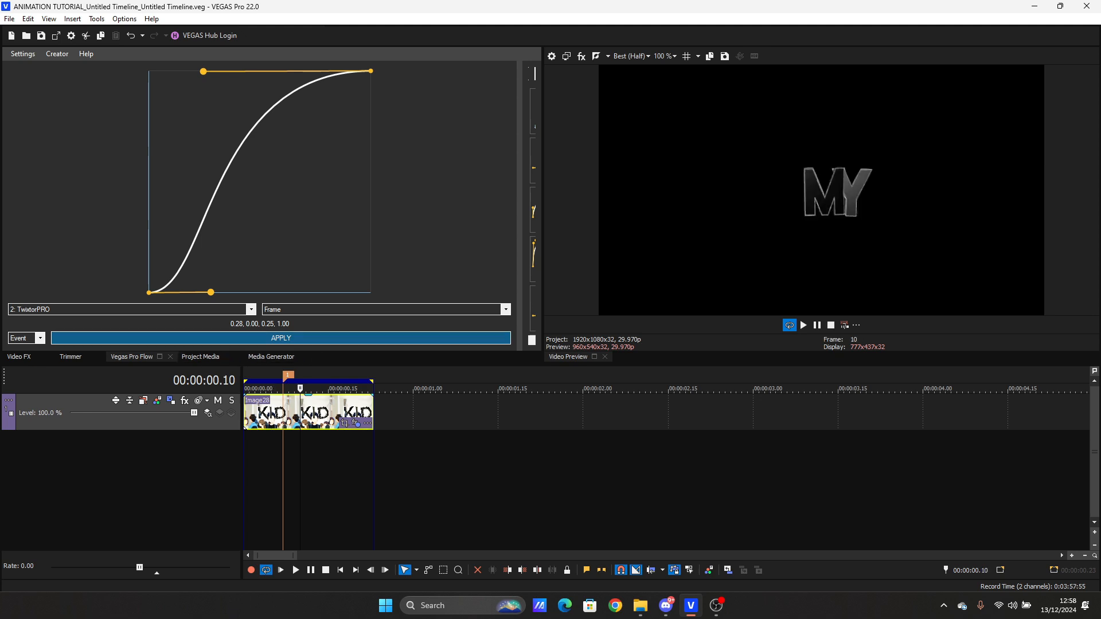
pyautogui.doubleClick(298, 413)
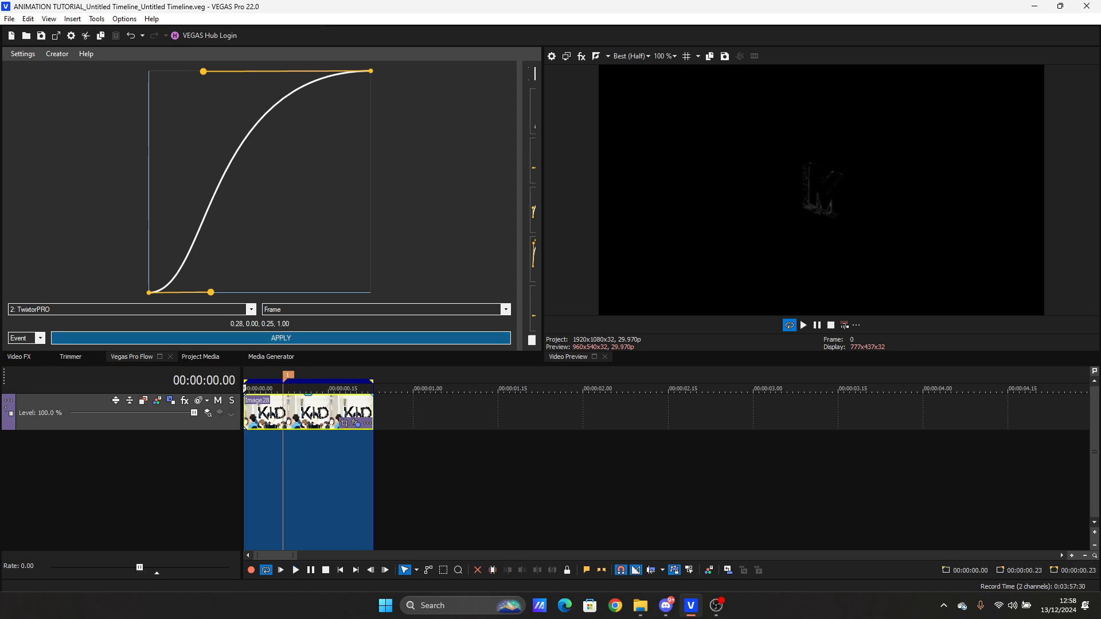
pyautogui.press('Right')
pyautogui.press('Right')
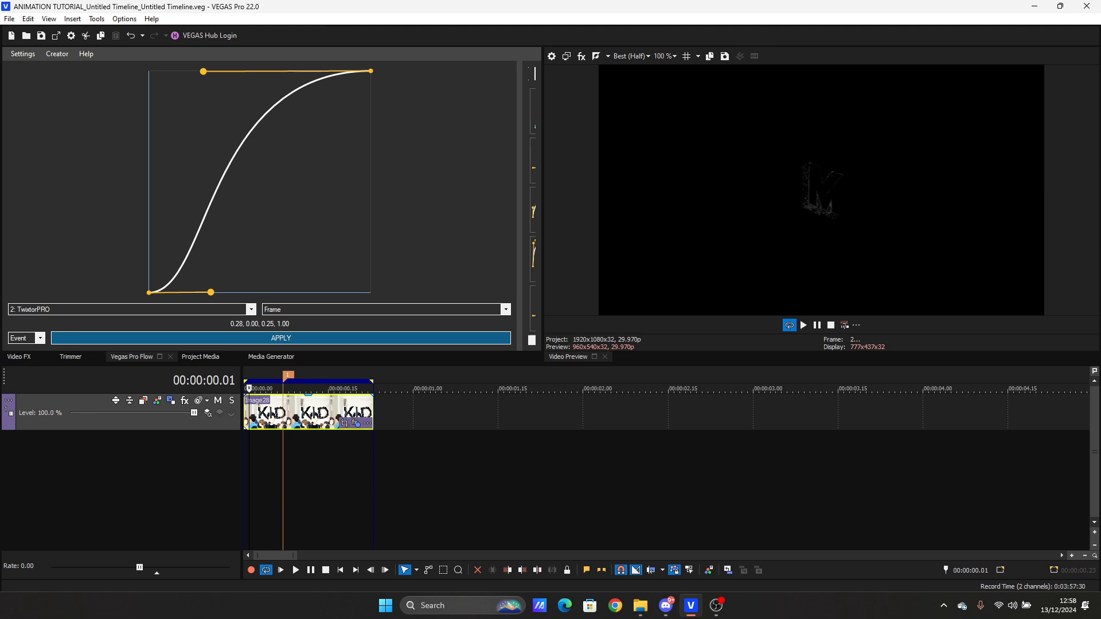
pyautogui.press('Right')
pyautogui.press('Right')
pyautogui.press('Right')
pyautogui.press('Right')
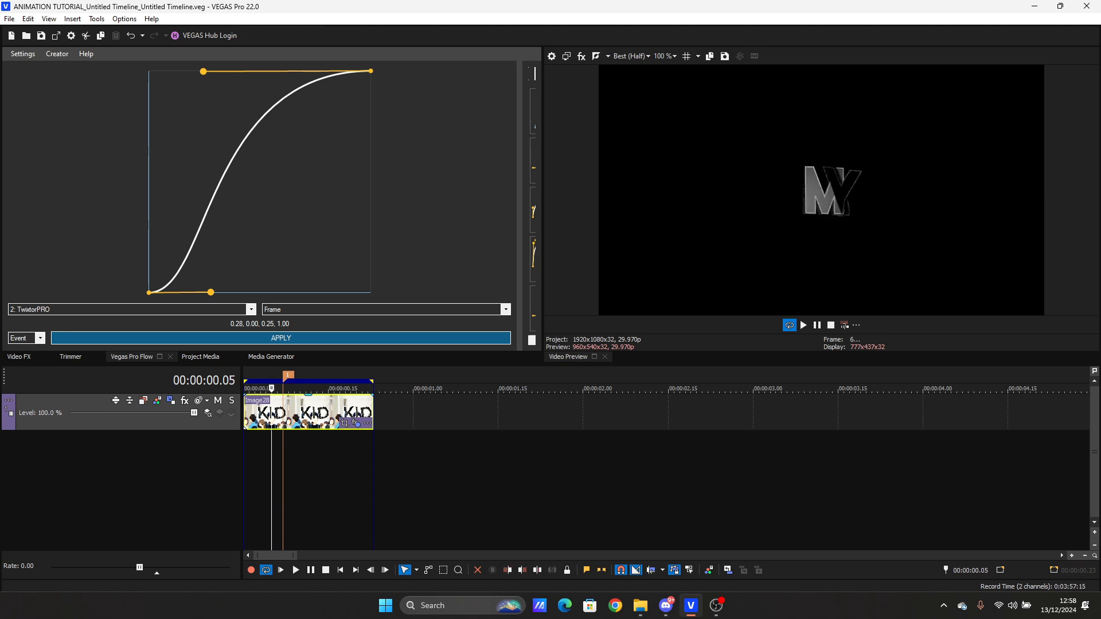
pyautogui.press('Right')
pyautogui.press('Right')
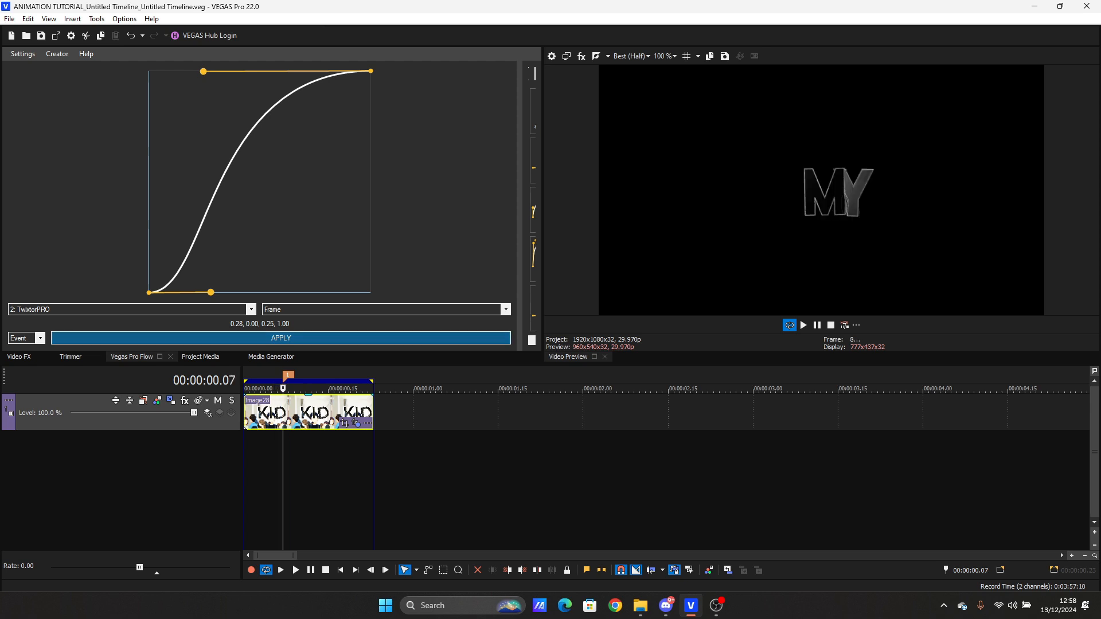
pyautogui.press('Right')
pyautogui.press('Right')
pyautogui.press('Right')
pyautogui.press('Right')
pyautogui.press('Right')
pyautogui.press('Right')
pyautogui.press('Right')
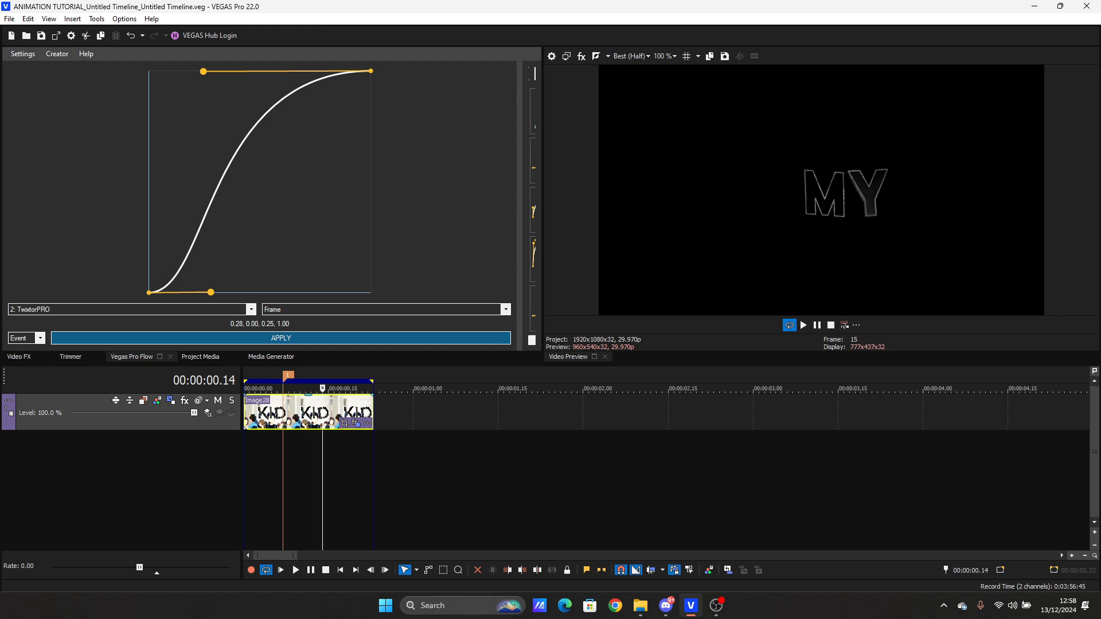
pyautogui.press('Right')
pyautogui.press('Right')
pyautogui.press('Right')
pyautogui.press('Right')
pyautogui.press('Right')
pyautogui.press('Right')
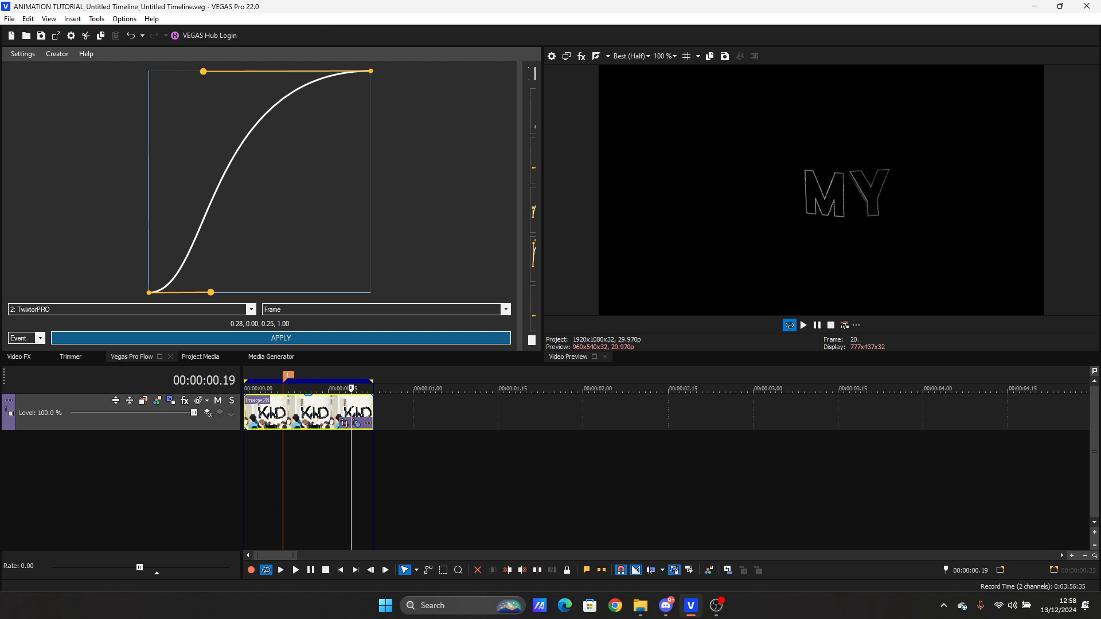
pyautogui.press('Right')
pyautogui.press('space')
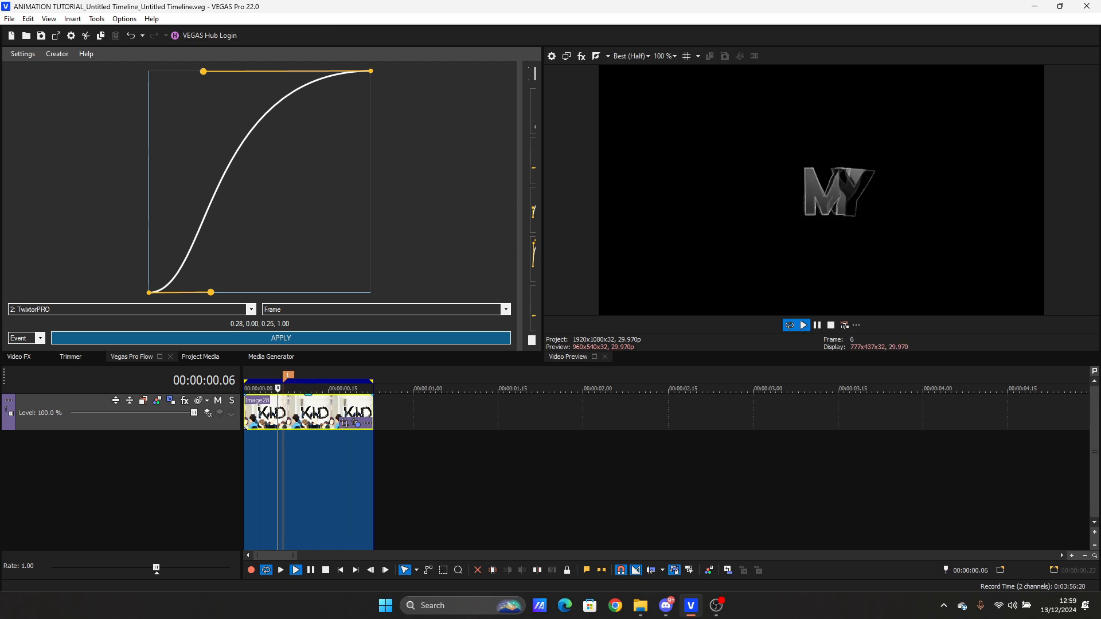
pyautogui.press('space')
pyautogui.press('Right')
pyautogui.press('Right')
pyautogui.press('Right')
pyautogui.press('Right')
pyautogui.press('Right')
pyautogui.press('Right')
pyautogui.press('Right')
pyautogui.press('Right')
pyautogui.press('Right')
pyautogui.press('Right')
pyautogui.press('Right')
pyautogui.press('Right')
pyautogui.press('Right')
pyautogui.press('Right')
pyautogui.press('Right')
pyautogui.press('Left')
pyautogui.press('Left')
pyautogui.press('Left')
pyautogui.press('Left')
pyautogui.press('Left')
pyautogui.press('Right')
pyautogui.press('Right')
pyautogui.press('Right')
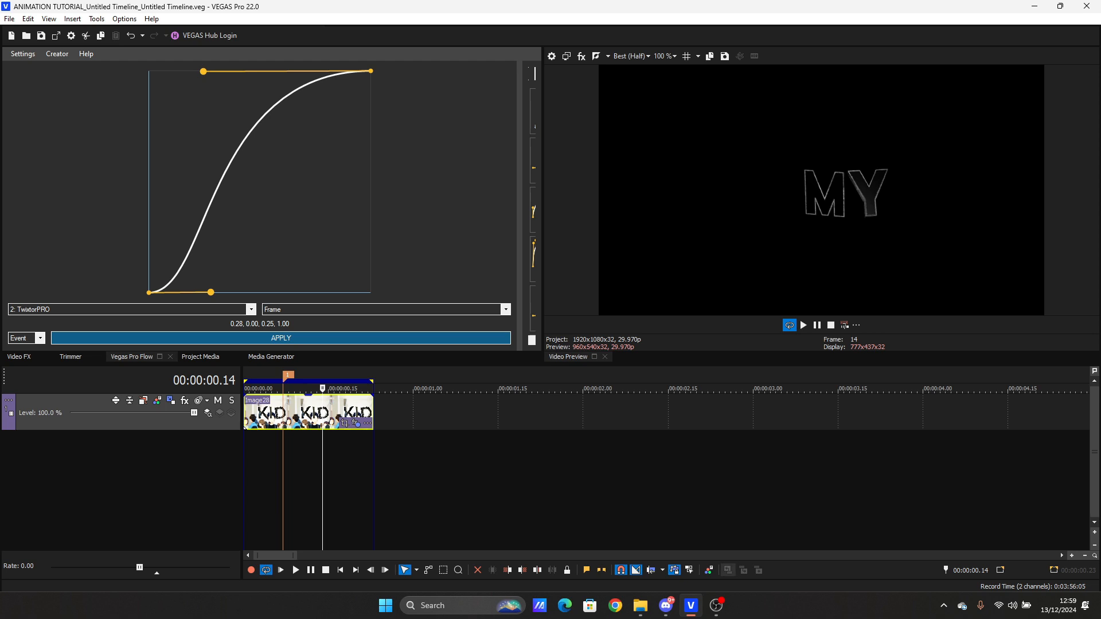
# Step: Save the nested timeline and return to the parent timeline ANIMATION TUTORIAL_Untitled Timeline
pyautogui.click(728, 570)
pyautogui.click(567, 336)
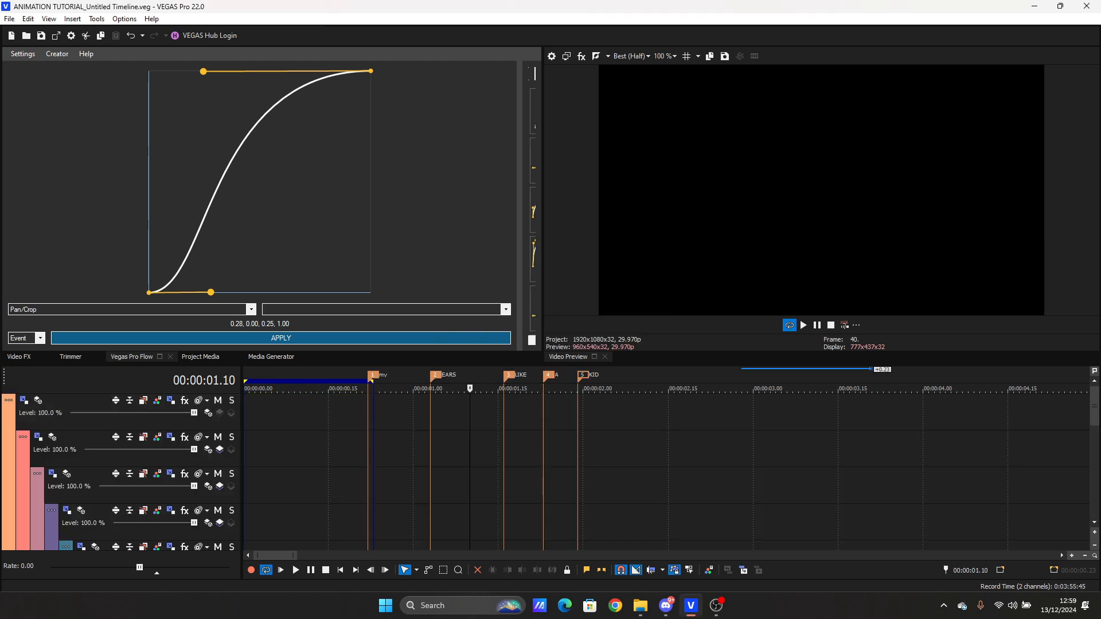
pyautogui.click(431, 449)
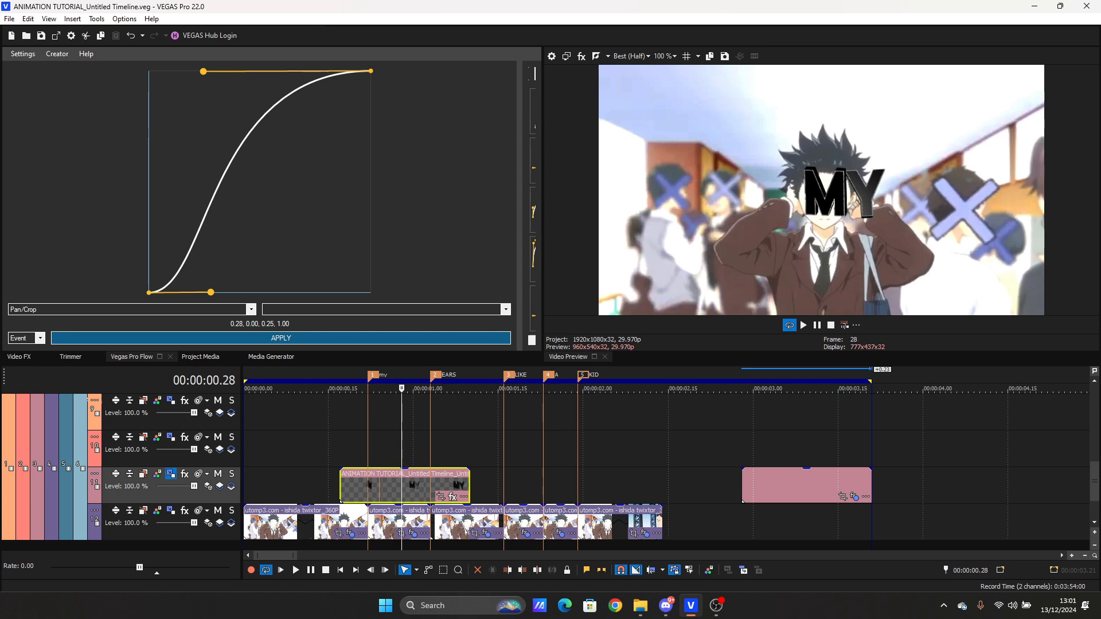
# Step: In Track Motion for track 11, shrink the MY title to about 1,323 × 744 and move it to about X 452, Y -28
pyautogui.click(171, 475)
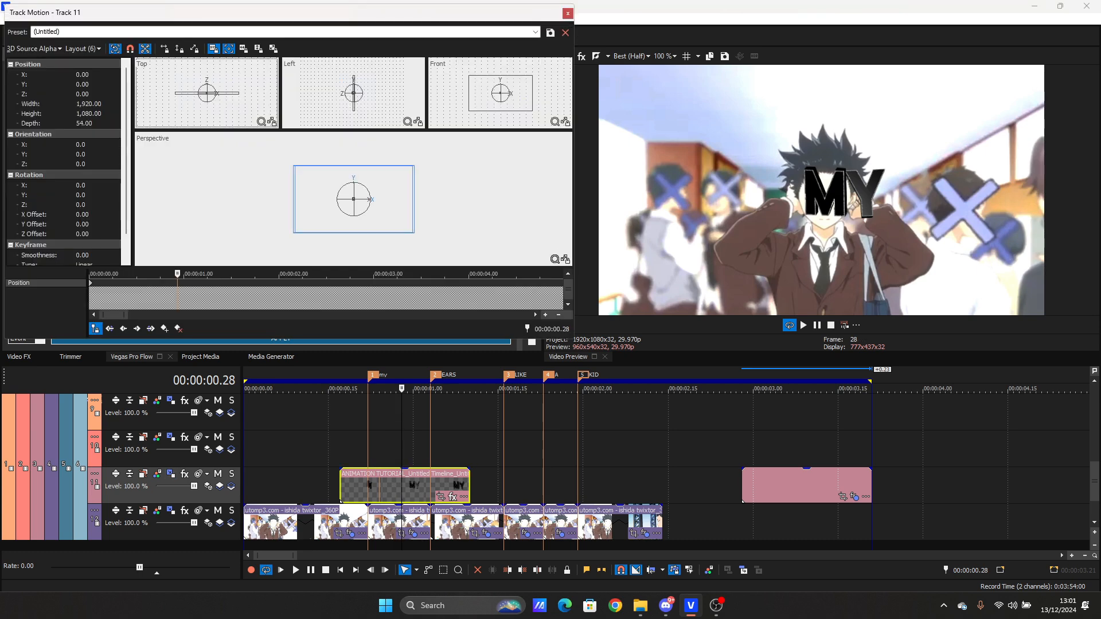
pyautogui.moveTo(555, 259); pyautogui.dragTo(551, 257)
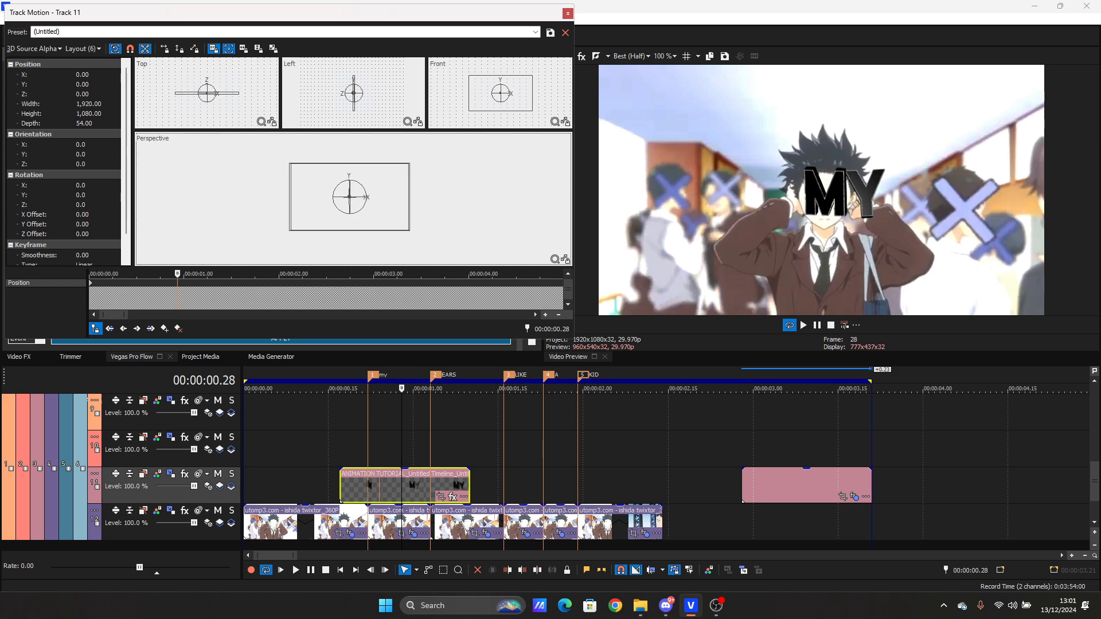
pyautogui.click(410, 231)
pyautogui.moveTo(410, 230)
pyautogui.mouseDown()
pyautogui.moveTo(400, 215)
pyautogui.moveTo(420, 222)
pyautogui.mouseUp()
pyautogui.scroll(5, 418, 221)
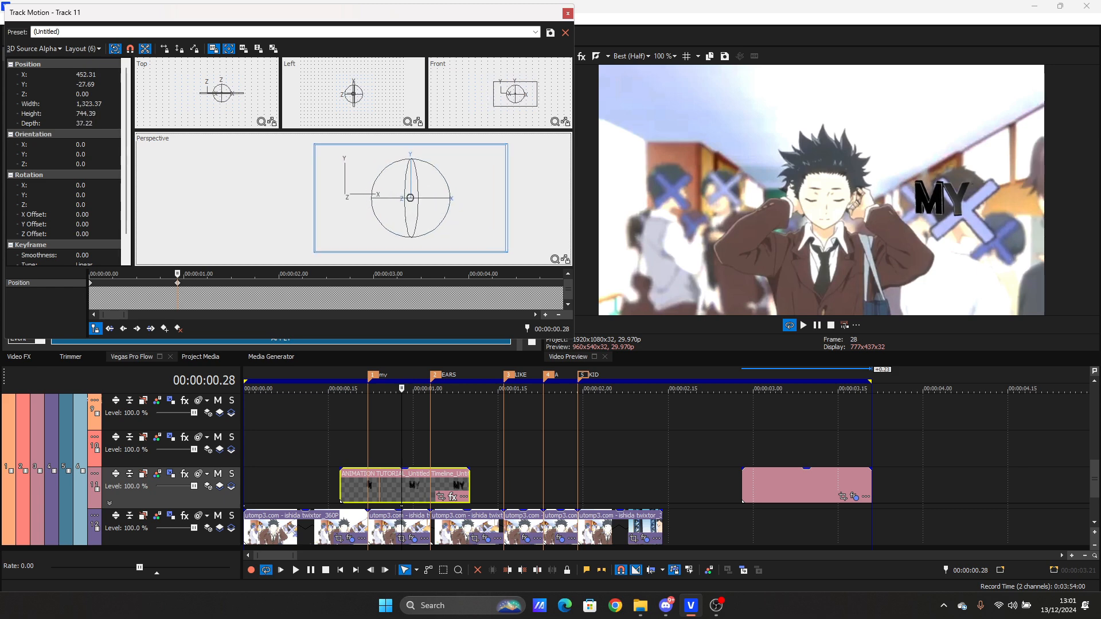
# Step: Tilt the MY title track about 5.1° around Z, move its motion keyframe to the title event's start and close Track Motion
pyautogui.moveTo(442, 222); pyautogui.dragTo(440, 225)
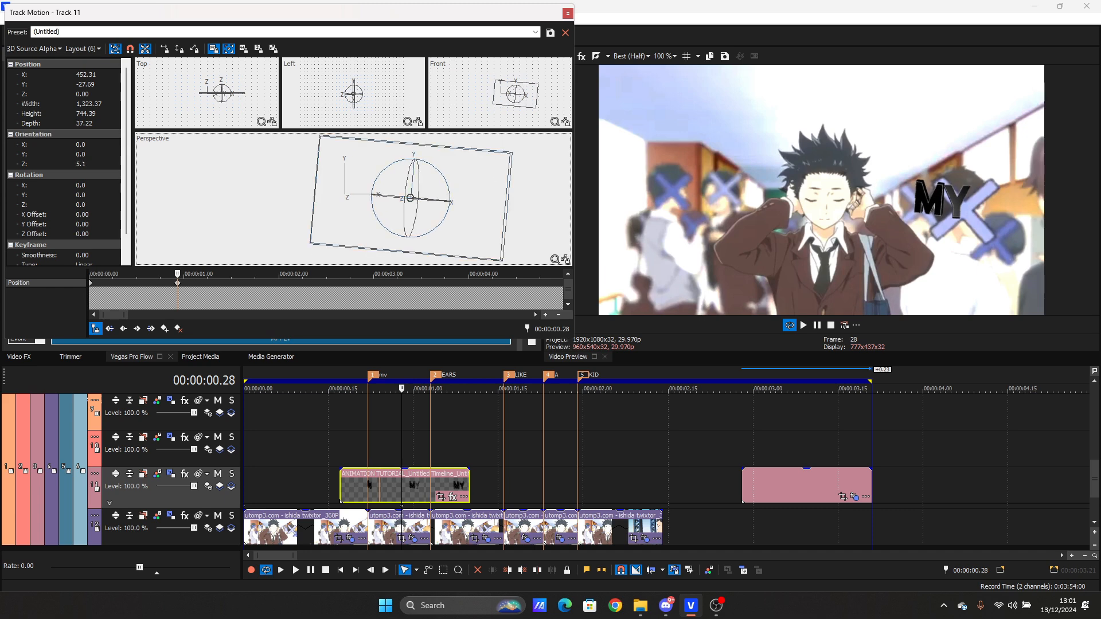
pyautogui.click(357, 444)
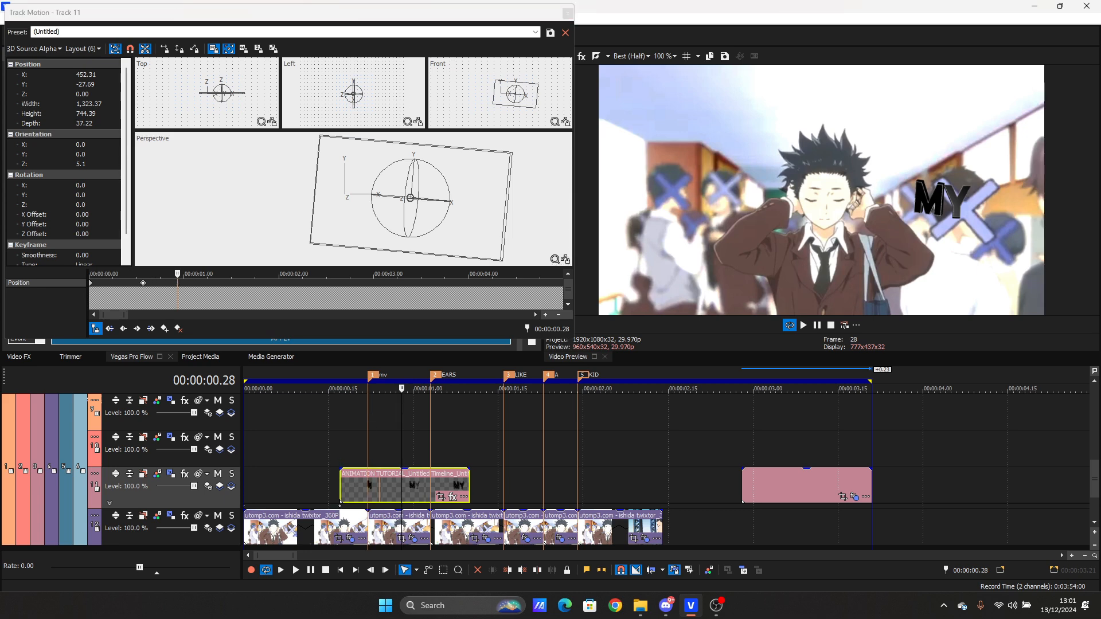
pyautogui.click(568, 13)
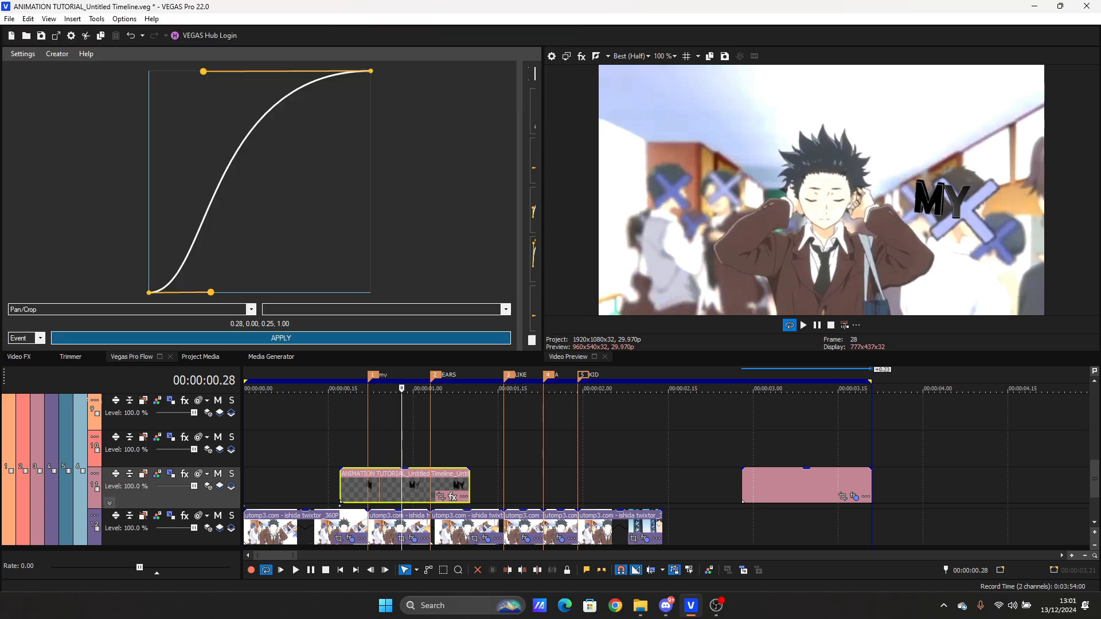
# Step: Show track 11's Position keyframes, move them to the title event's start and about 00:00:00.26, and delete the one at the start
pyautogui.click(110, 503)
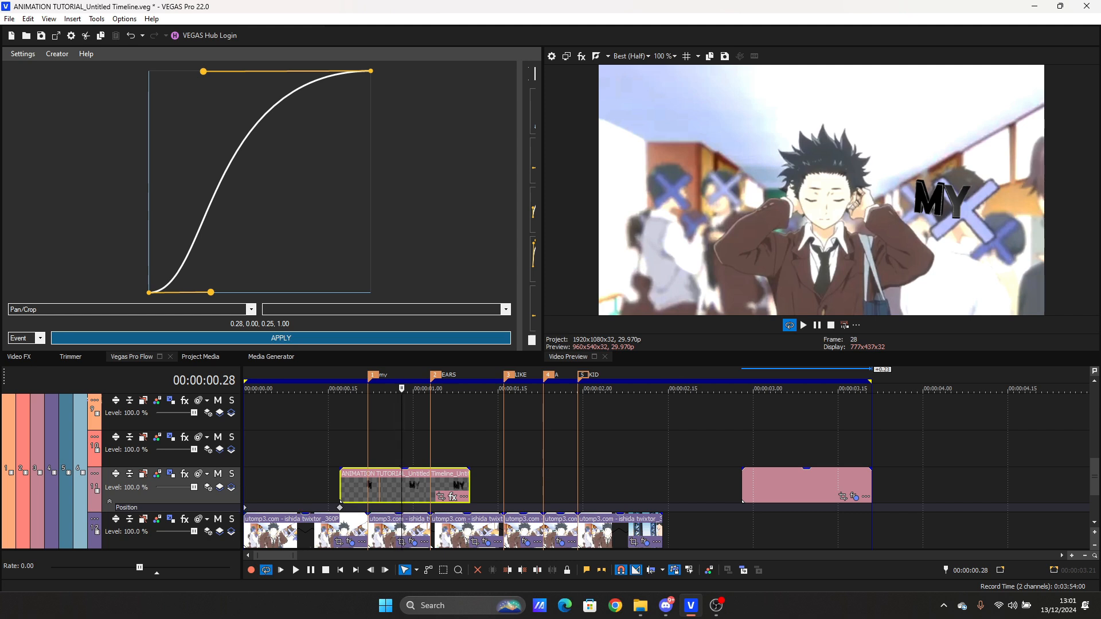
pyautogui.press('Home')
pyautogui.moveTo(341, 507); pyautogui.dragTo(391, 508)
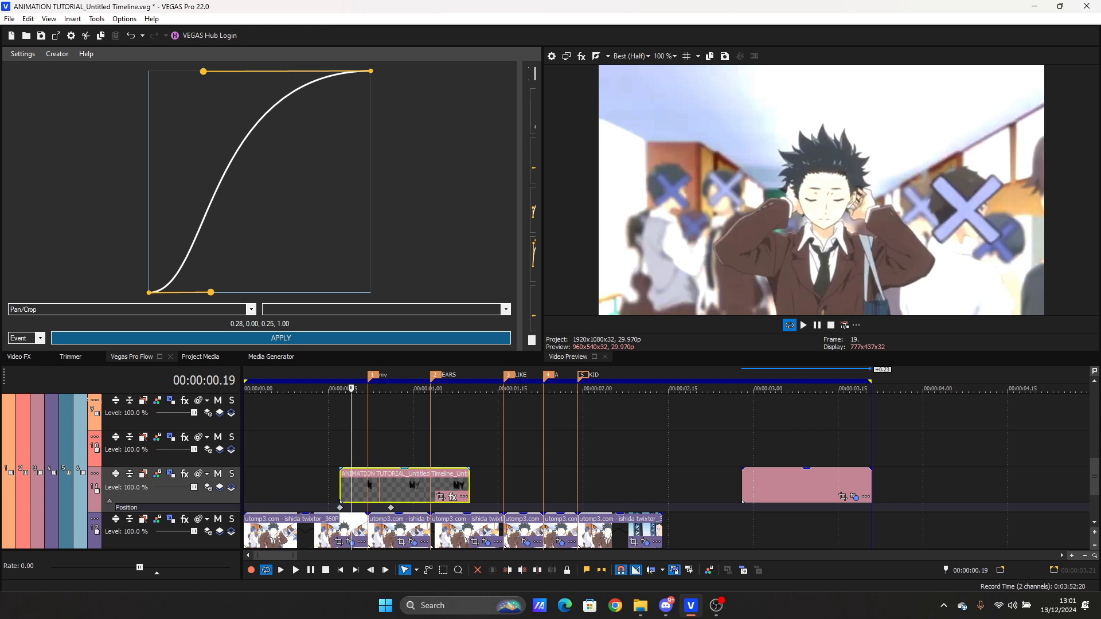
pyautogui.press('Right')
pyautogui.press('Right')
pyautogui.press('Right')
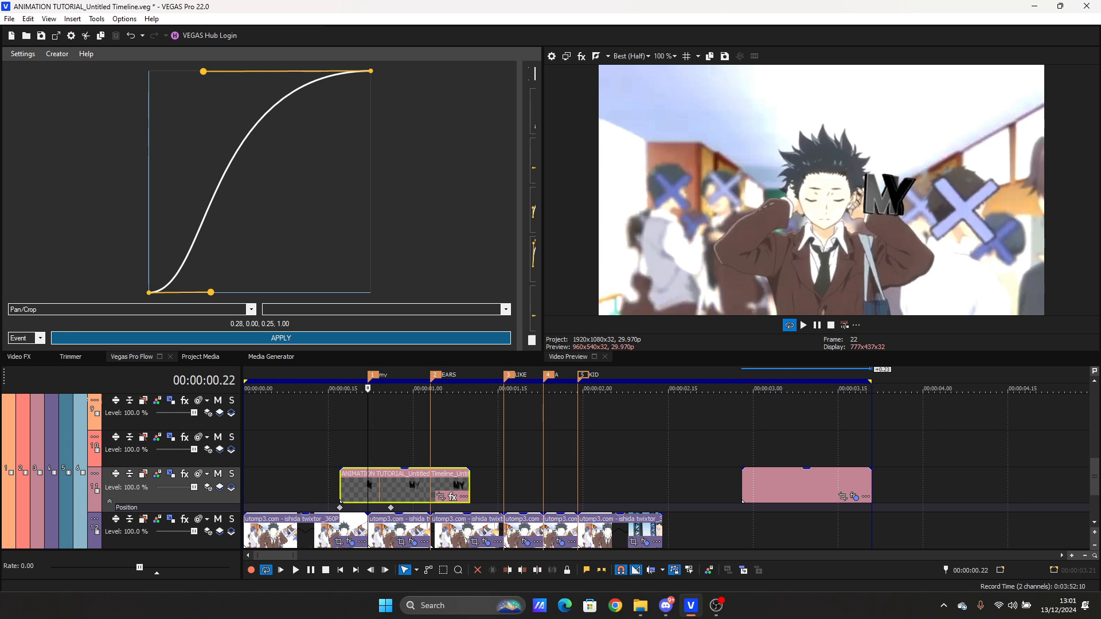
pyautogui.rightClick(340, 507)
pyautogui.click(360, 421)
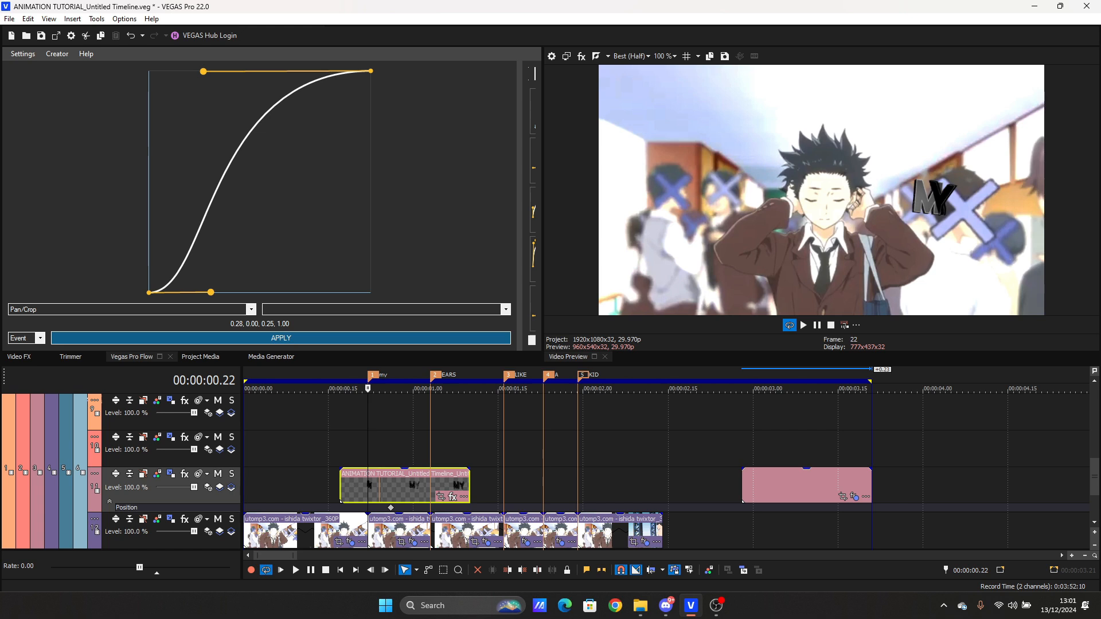
# Step: Move track 11's Position keyframe to the start of the MY title event
pyautogui.moveTo(391, 508); pyautogui.dragTo(374, 508)
pyautogui.click(424, 450)
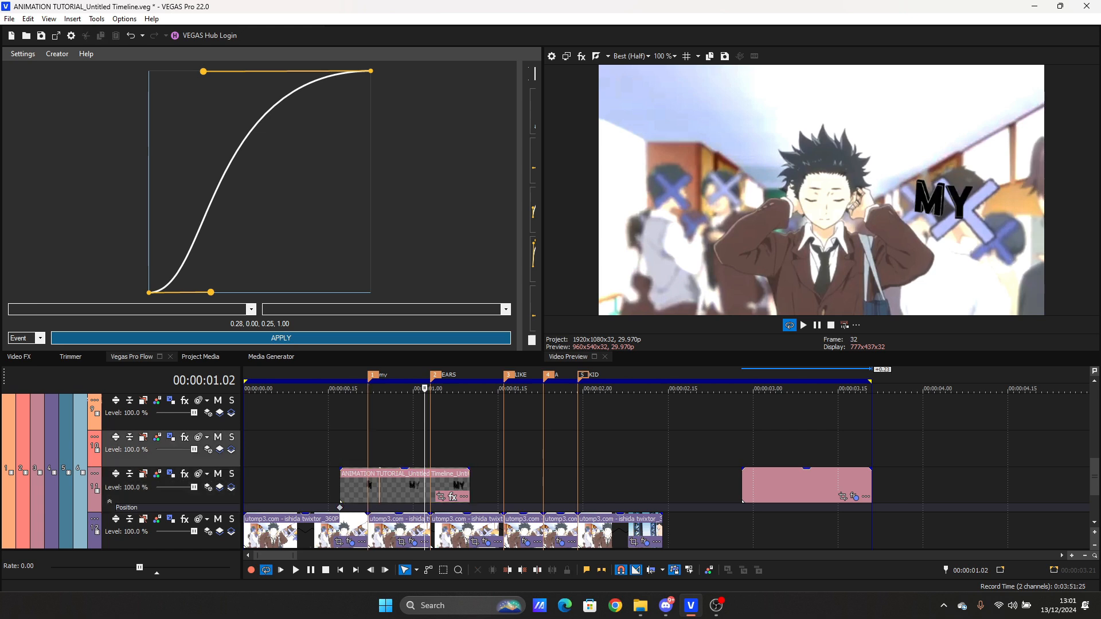
pyautogui.rightClick(763, 486)
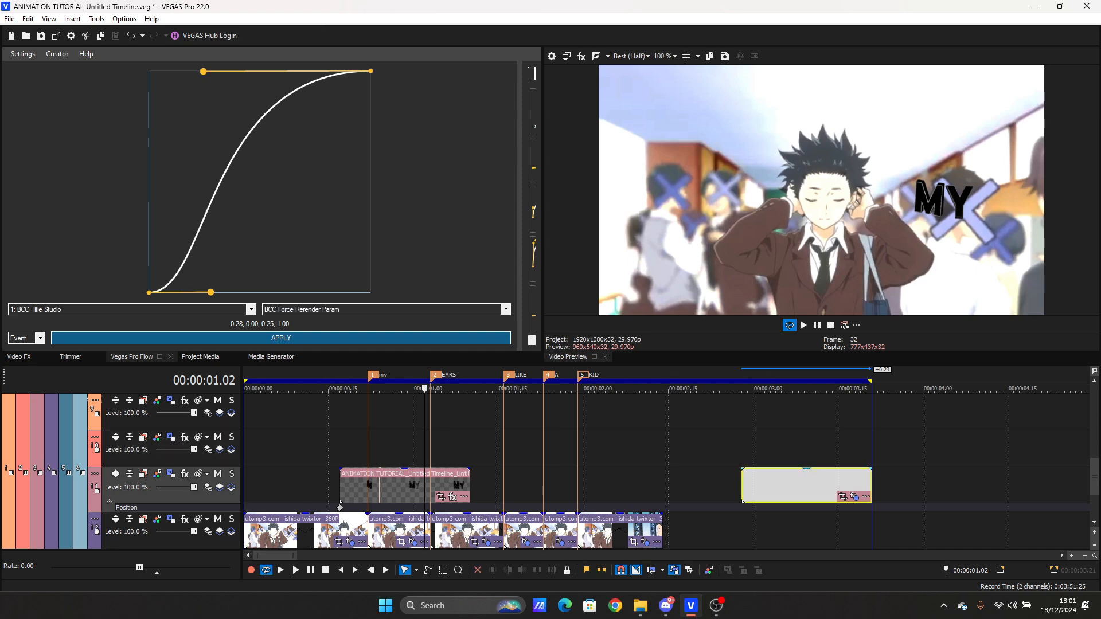
pyautogui.click(803, 196)
pyautogui.hotkey('ctrl', 's')
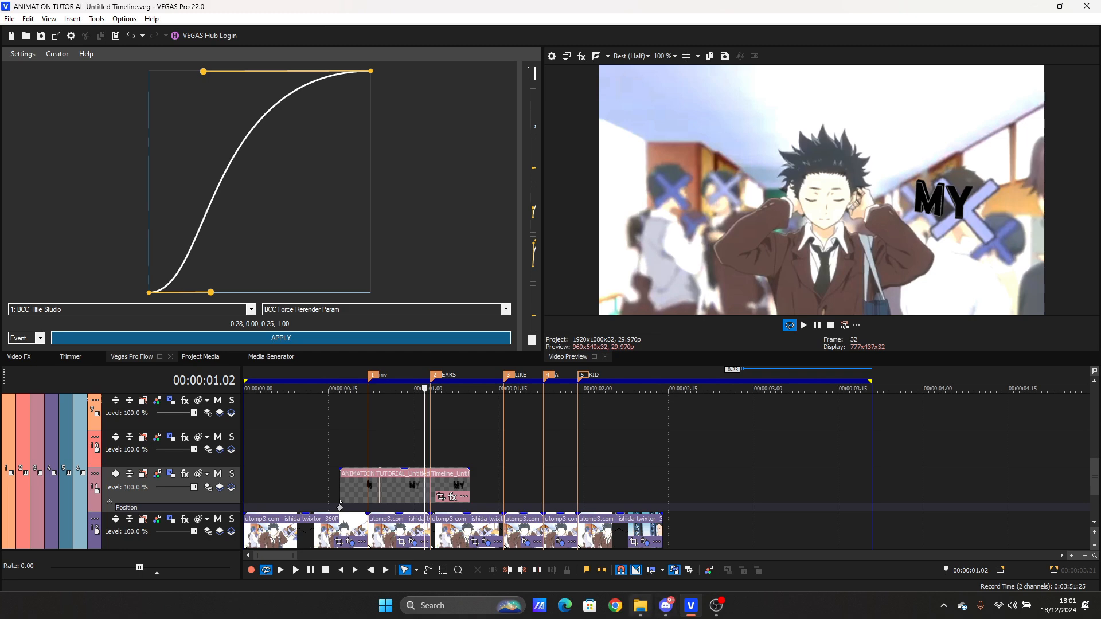
pyautogui.click(640, 605)
pyautogui.moveTo(698, 140); pyautogui.dragTo(409, 449)
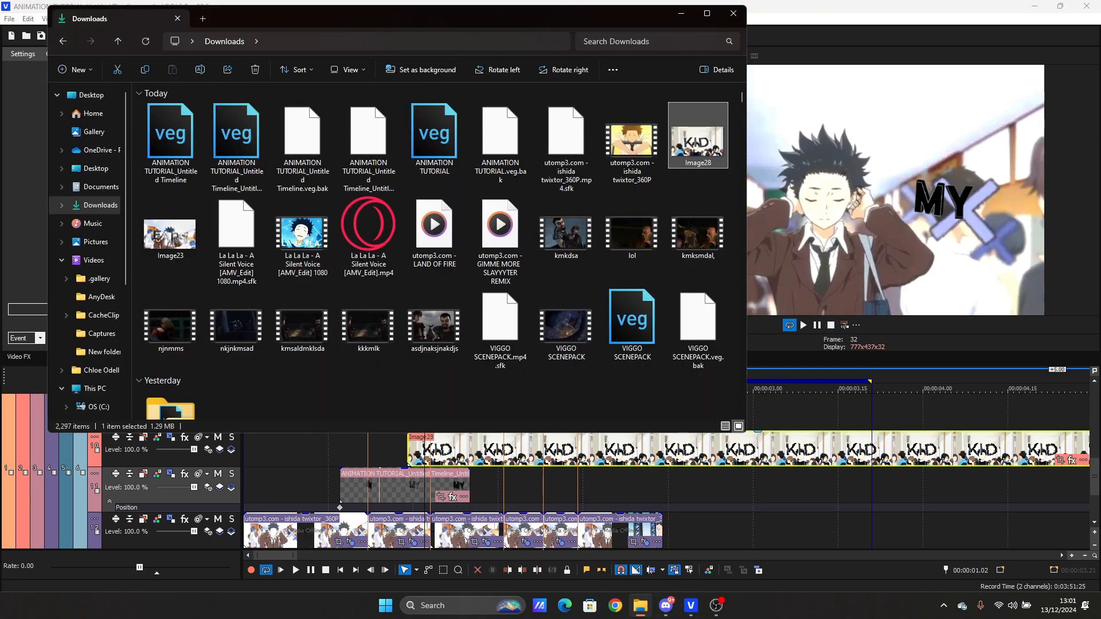
pyautogui.click(447, 450)
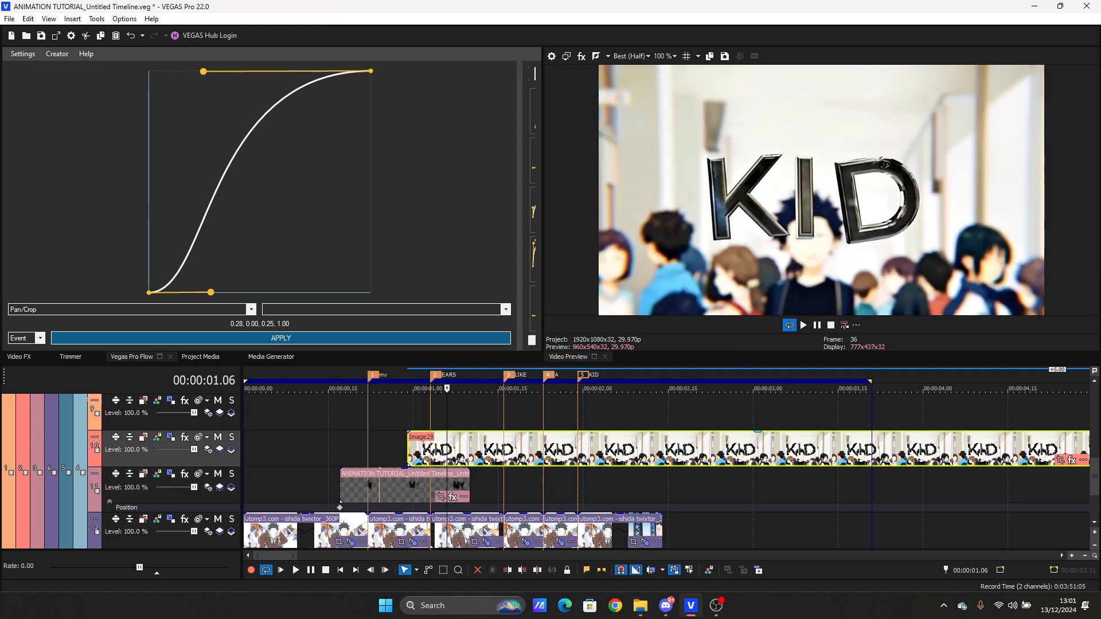
pyautogui.hotkey('ctrl', 'z')
pyautogui.hotkey('ctrl', 'z')
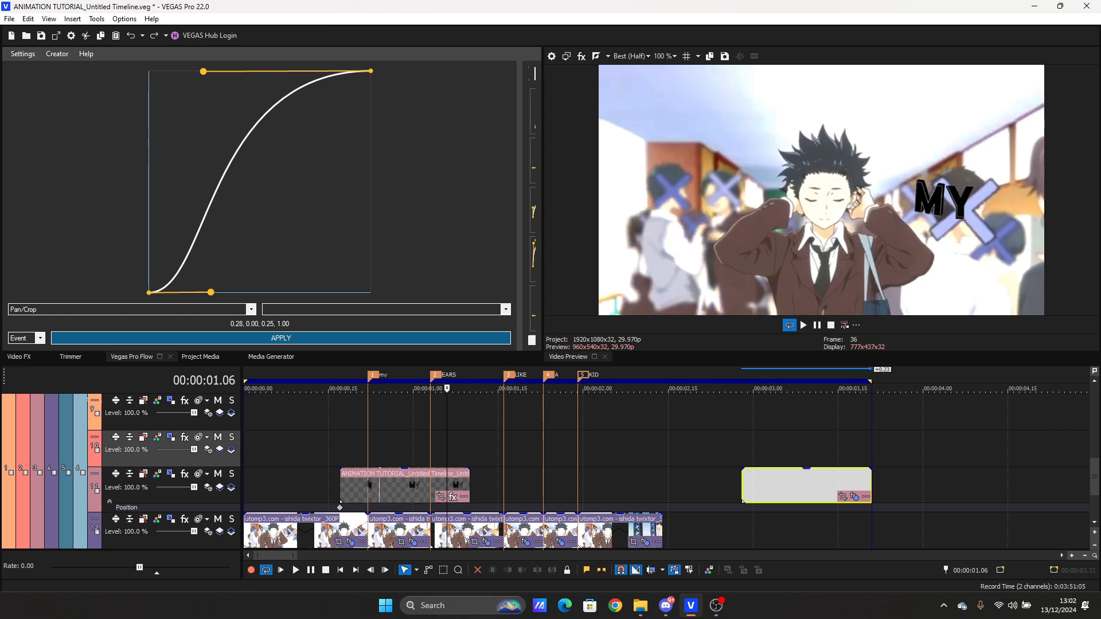
# Step: Place Image28.png from the project media on track 10 at about 00:00:00.27 and trim its end to marker 4 (A)
pyautogui.click(19, 357)
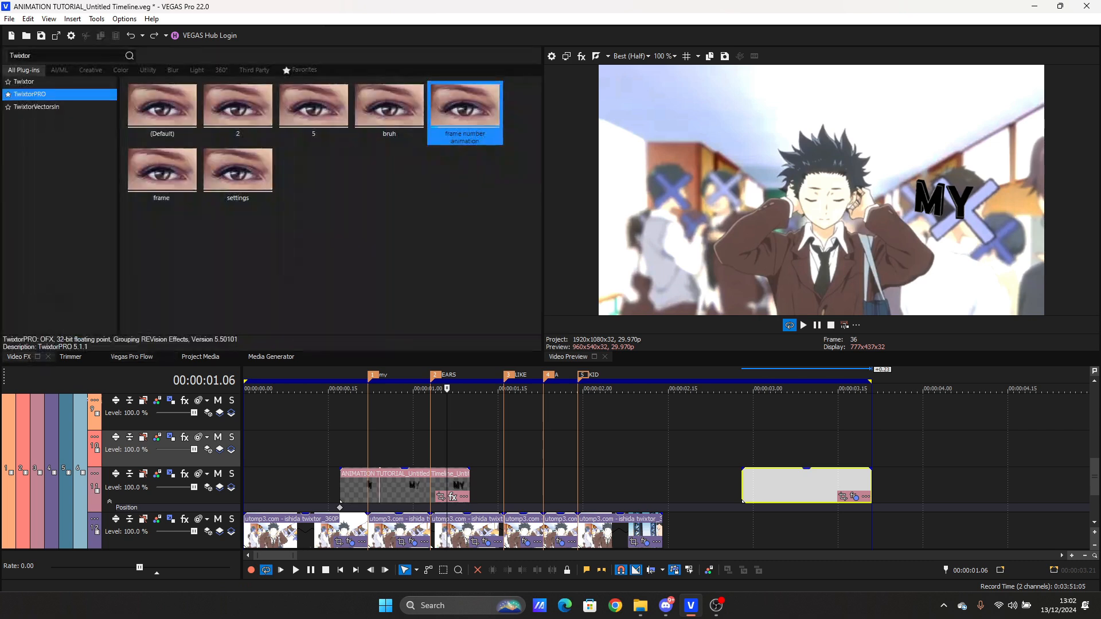
pyautogui.click(200, 357)
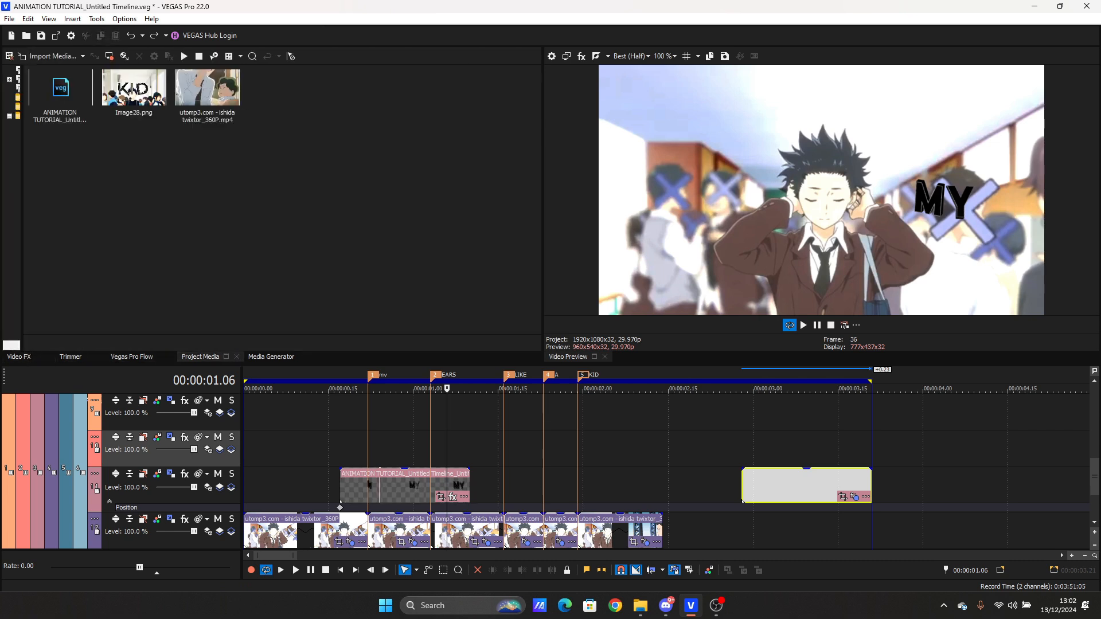
pyautogui.moveTo(134, 87); pyautogui.dragTo(396, 448)
pyautogui.moveTo(447, 389); pyautogui.dragTo(543, 389)
pyautogui.hotkey('alt', ']')
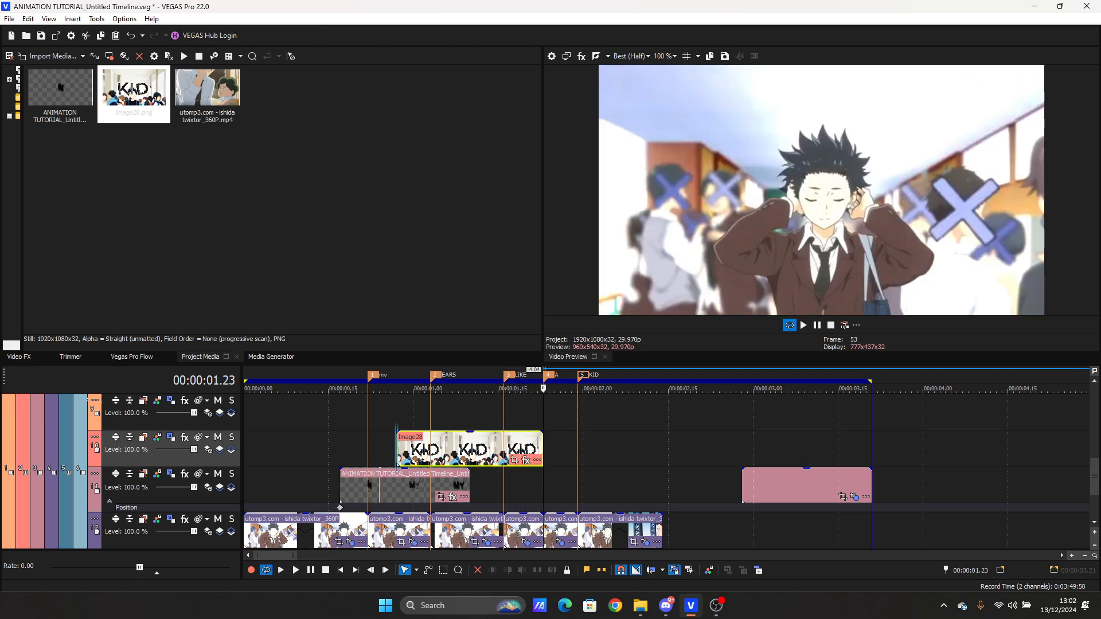
pyautogui.click(397, 423)
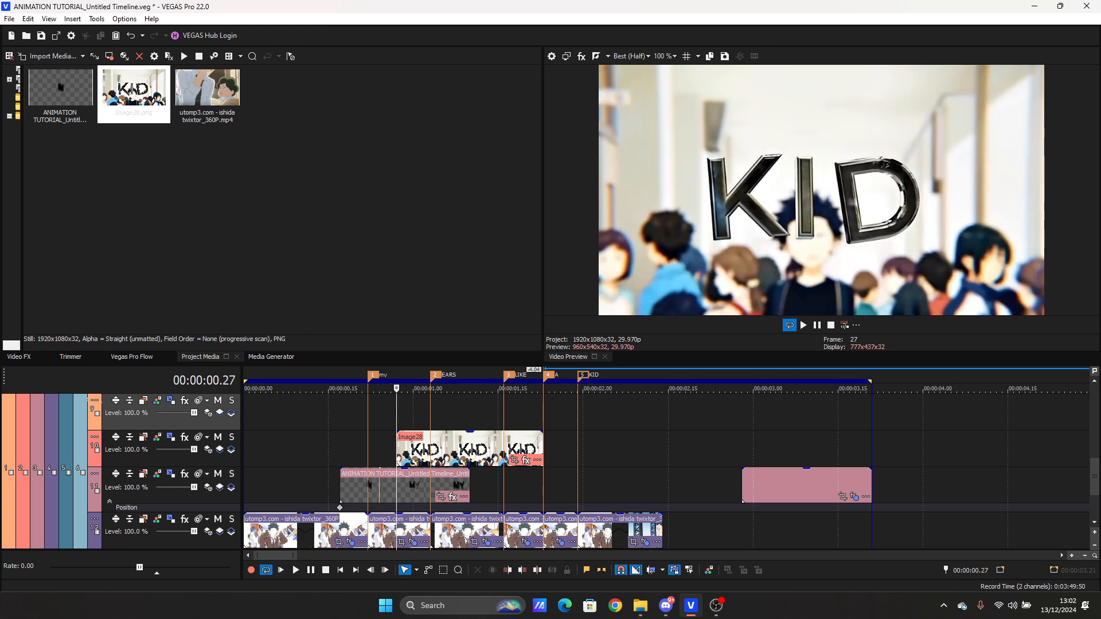
pyautogui.click(543, 423)
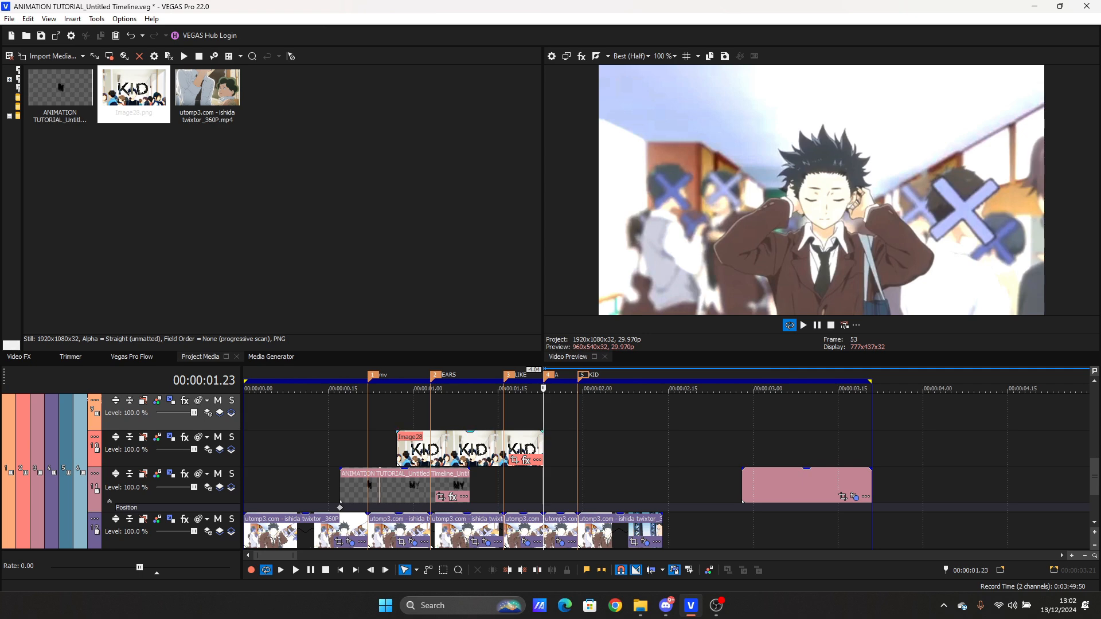
pyautogui.click(430, 450)
pyautogui.hotkey('alt', '[')
pyautogui.press('3')
pyautogui.hotkey('alt', ']')
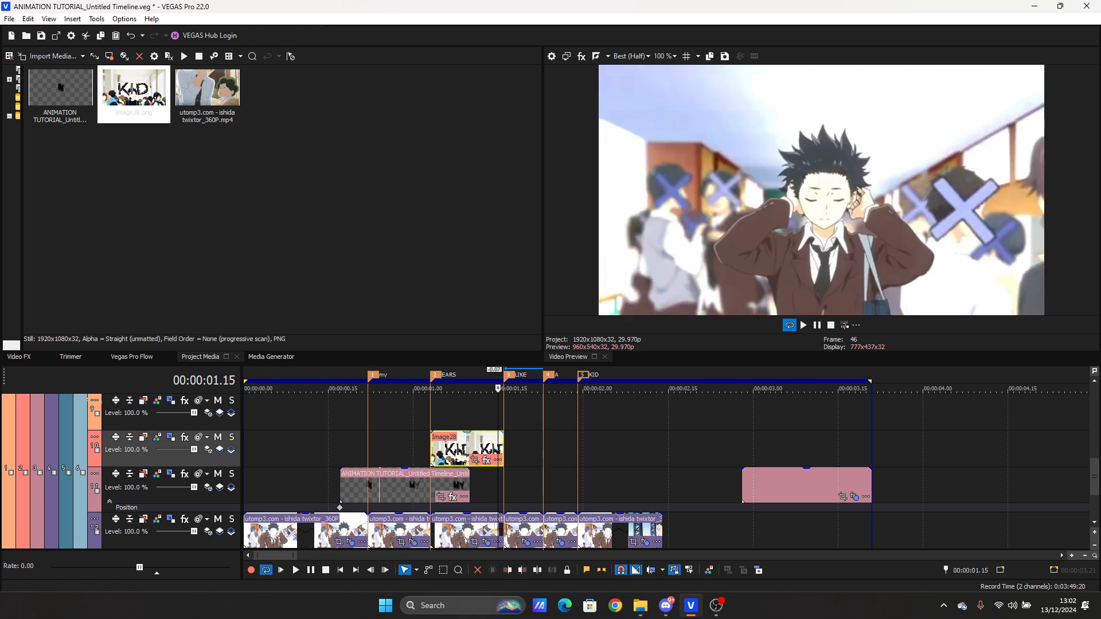
pyautogui.press('Left')
pyautogui.press('Left')
pyautogui.press('Right')
pyautogui.press('Right')
pyautogui.press('Right')
pyautogui.press('Right')
pyautogui.press('Right')
pyautogui.moveTo(504, 450); pyautogui.dragTo(543, 450)
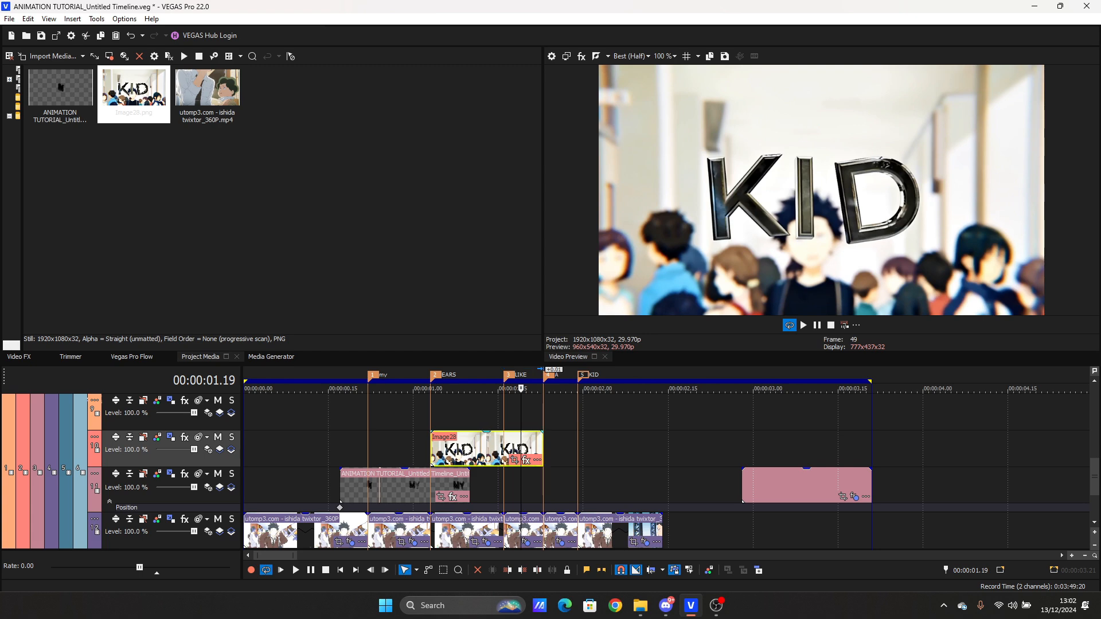
pyautogui.moveTo(431, 449); pyautogui.dragTo(397, 449)
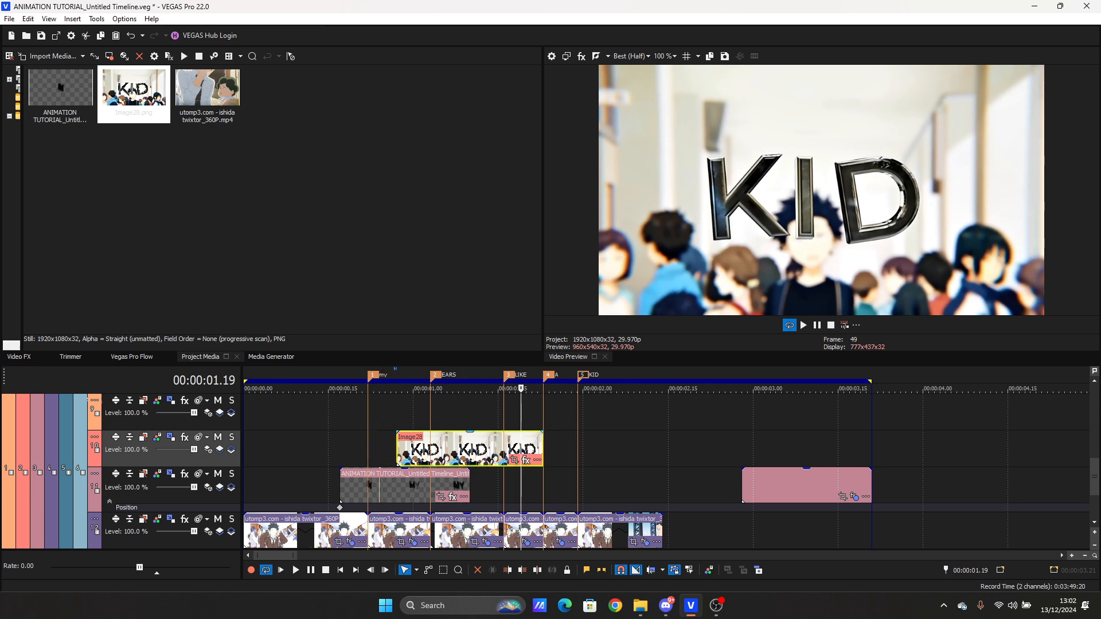
# Step: Copy the SAMPLE title event on track 11 and paste its event attributes onto the Image28 event
pyautogui.click(788, 485)
pyautogui.rightClick(788, 485)
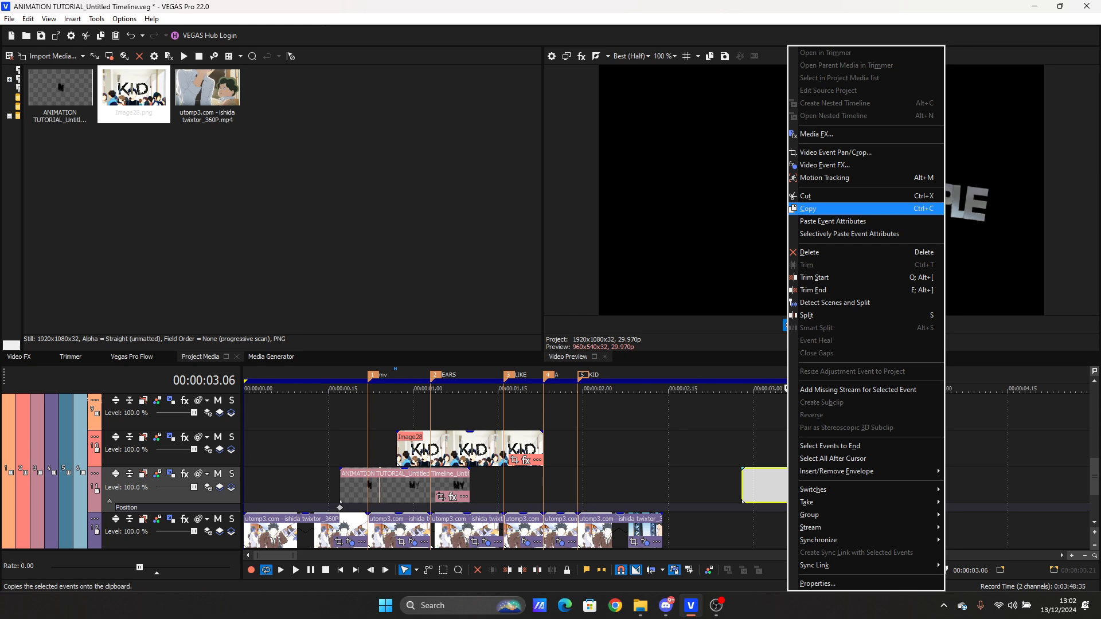
pyautogui.click(833, 221)
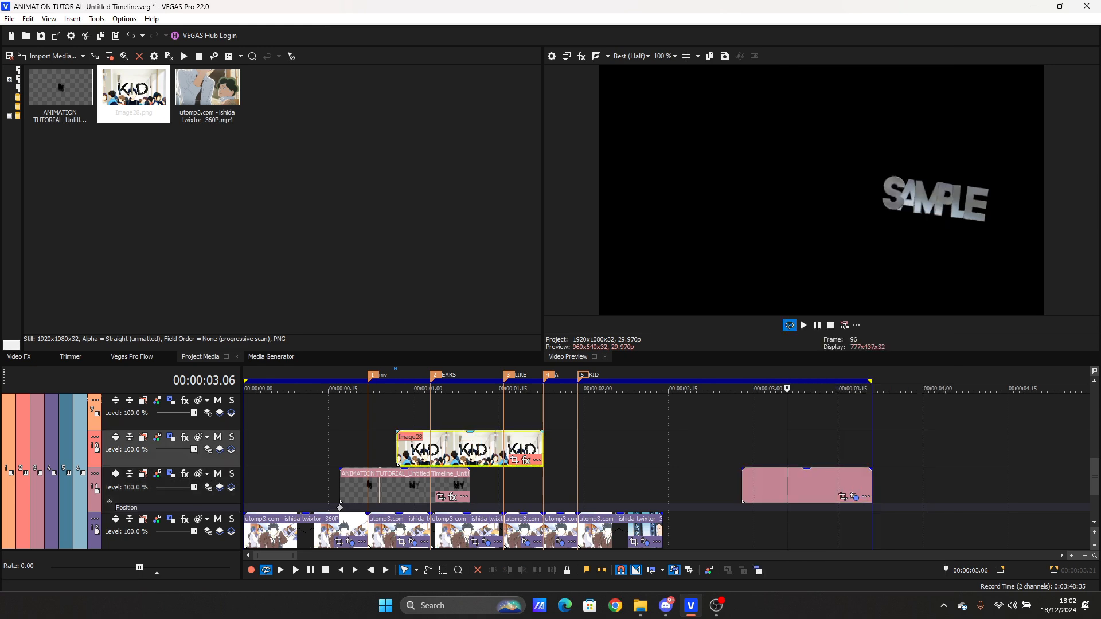
pyautogui.rightClick(441, 451)
pyautogui.click(484, 222)
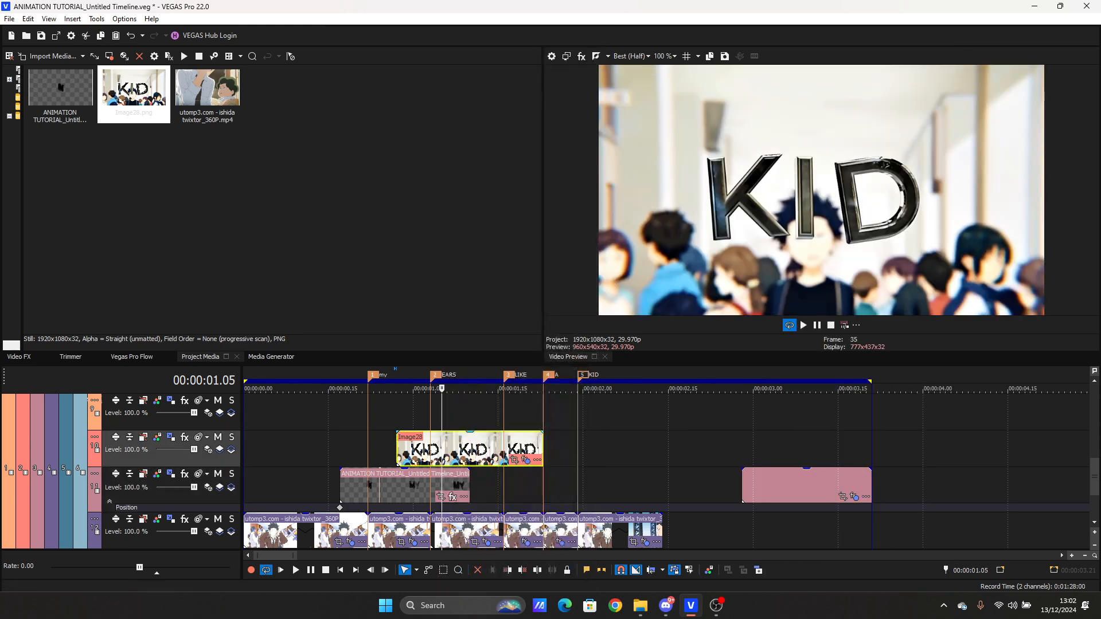
# Step: Check the pasted title animation on the Image28 event frame by frame against the MY title
pyautogui.press('Left')
pyautogui.press('Left')
pyautogui.press('Left')
pyautogui.press('Left')
pyautogui.press('Right')
pyautogui.press('Right')
pyautogui.press('Right')
pyautogui.press('Right')
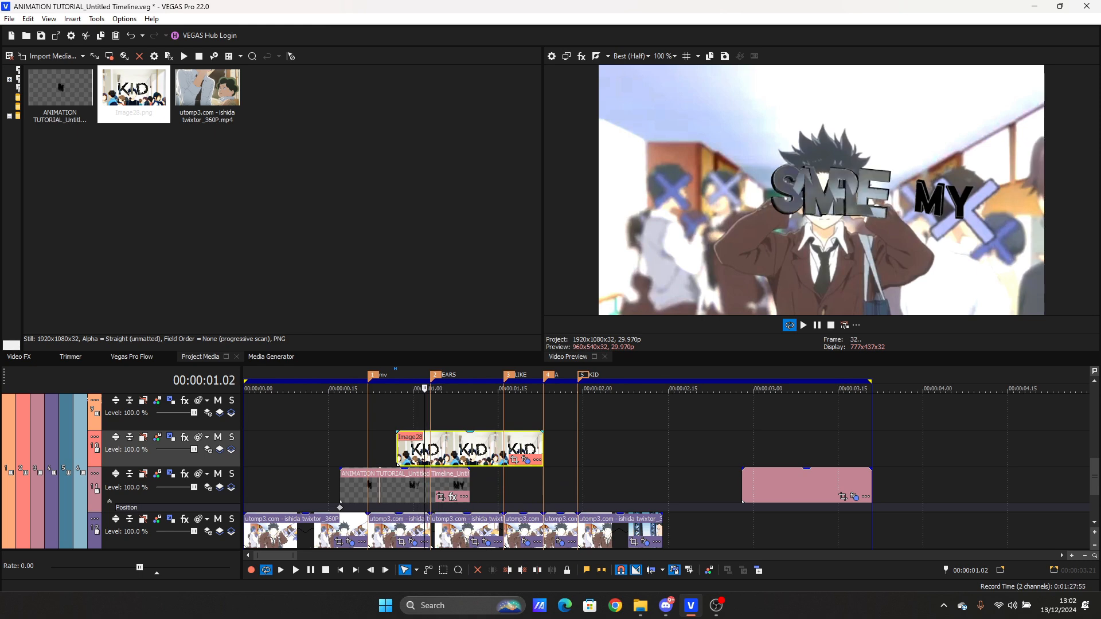
pyautogui.press('Right')
pyautogui.press('Right')
pyautogui.press('Right')
pyautogui.press('Right')
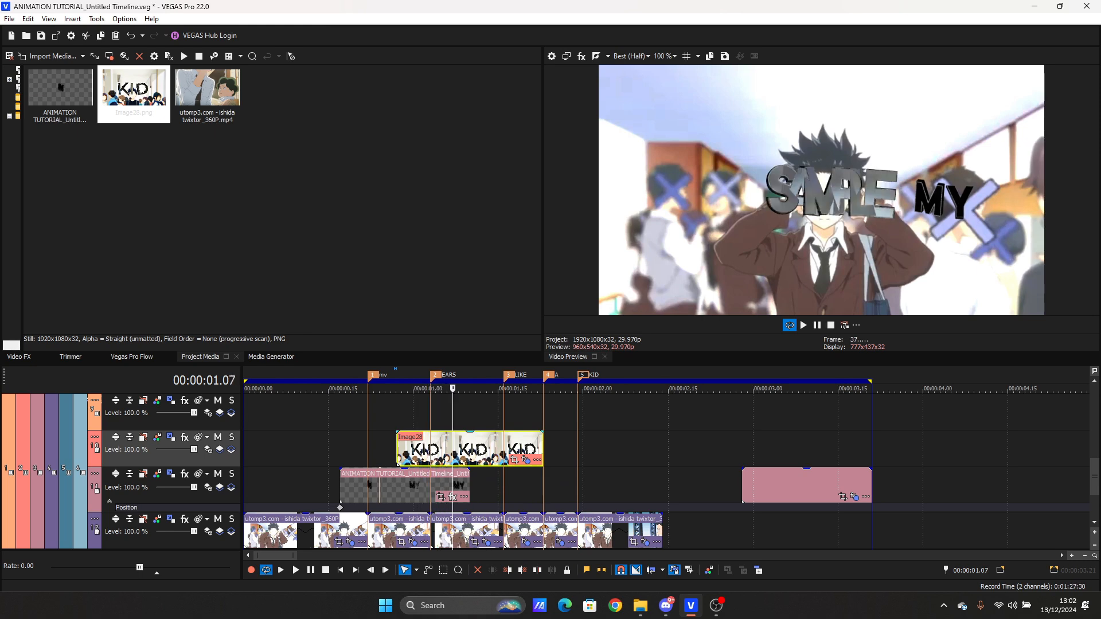
pyautogui.press('Right')
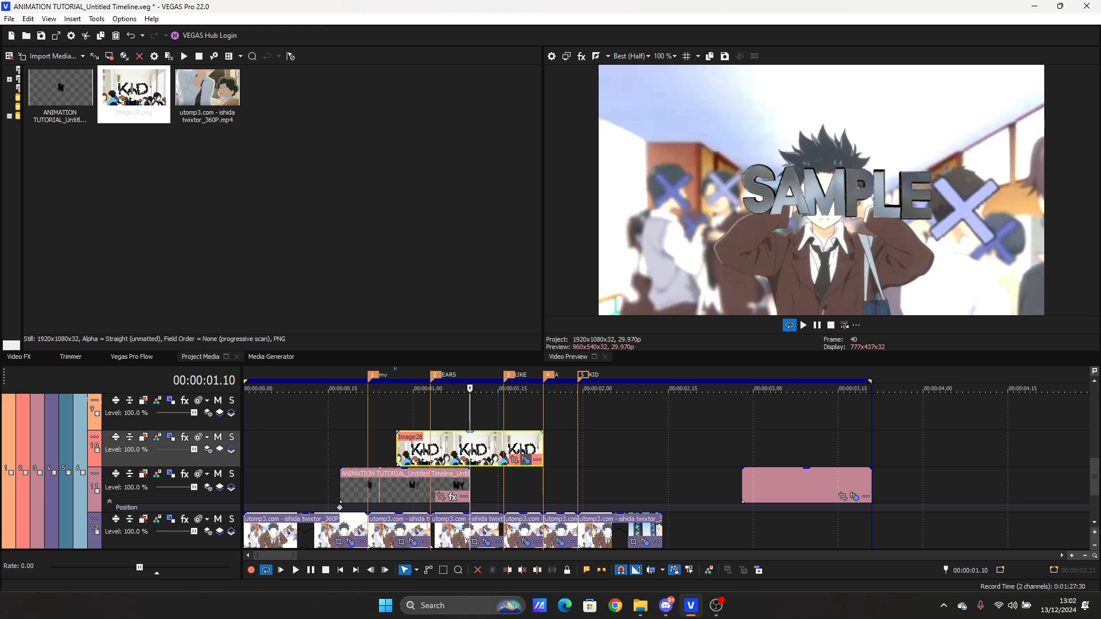
# Step: Load the ANIMATION 36 preset in the Image28 event's BCC Title Studio effect
pyautogui.click(526, 460)
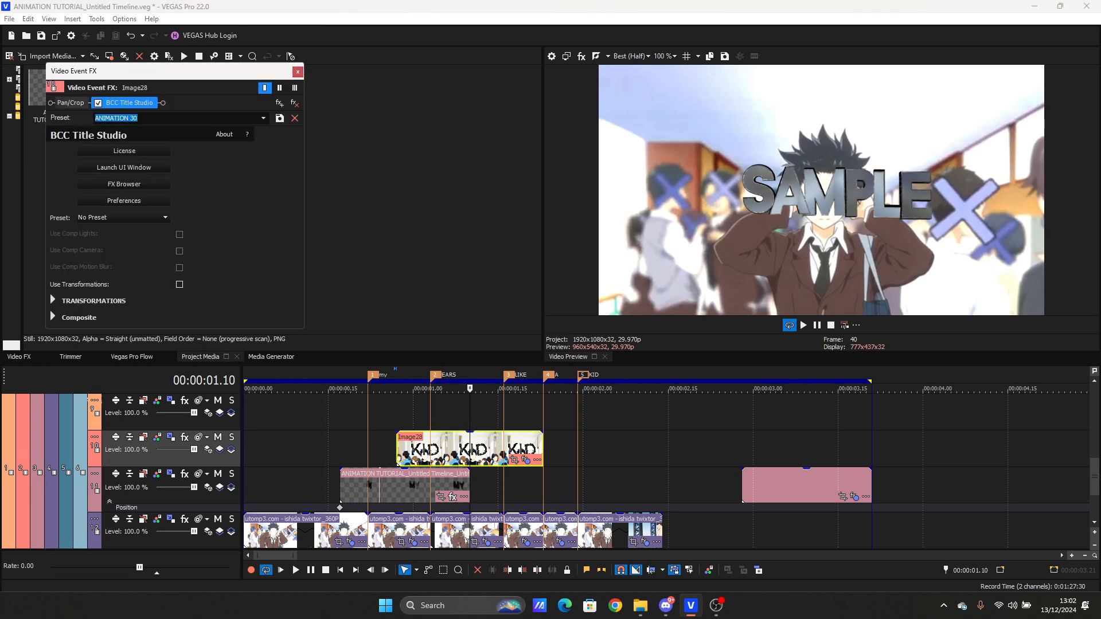
pyautogui.click(263, 119)
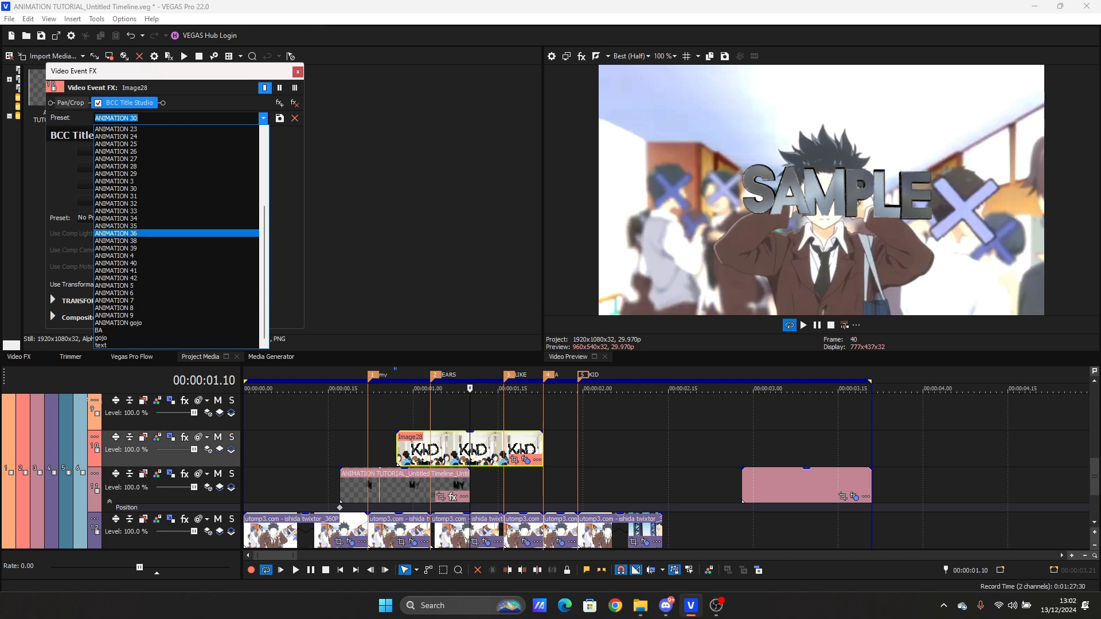
pyautogui.press('Return')
# Step: Examine the new preset's letter animation frame by frame across the Image28 event
pyautogui.click(419, 447)
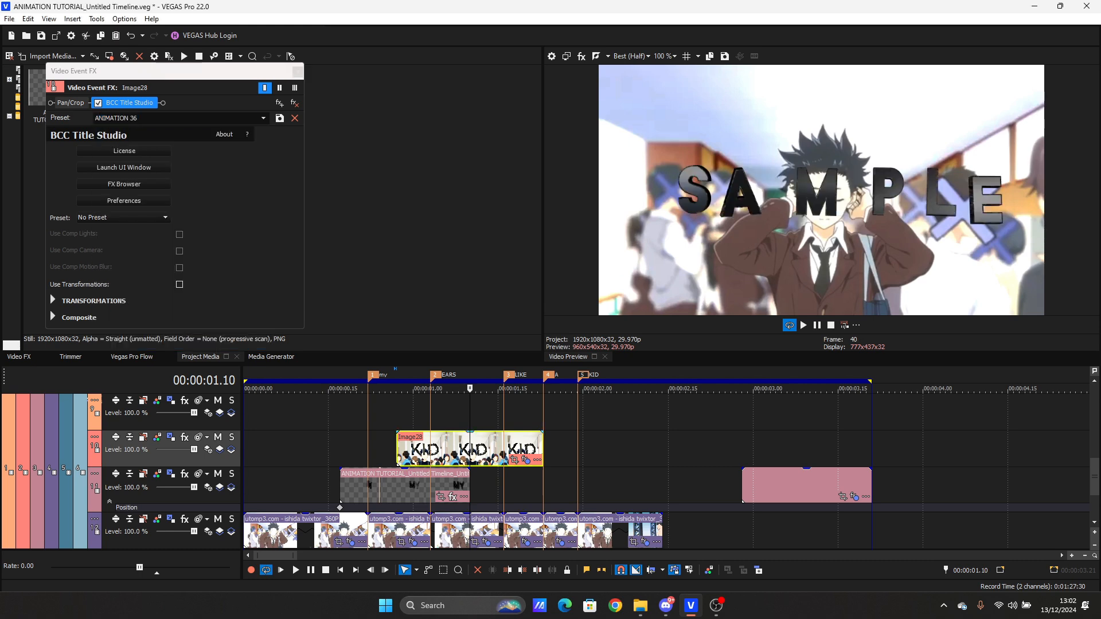
pyautogui.press('Right')
pyautogui.press('Right')
pyautogui.press('Right')
pyautogui.press('Right')
pyautogui.press('Right')
pyautogui.press('Right')
pyautogui.press('Right')
pyautogui.press('Right')
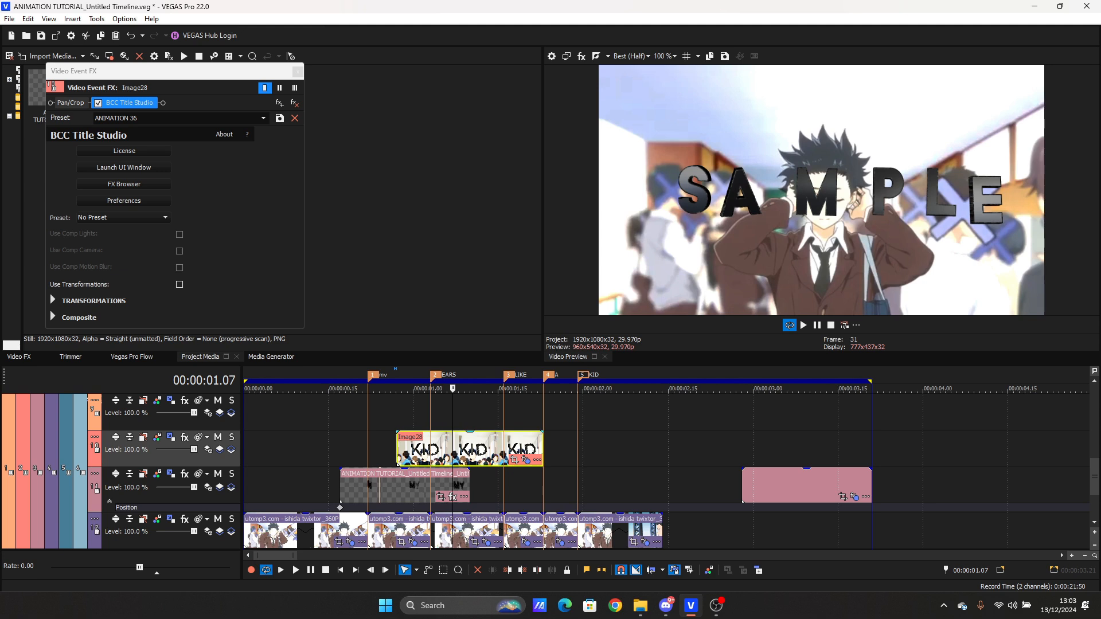
pyautogui.press('Right')
pyautogui.press('Right')
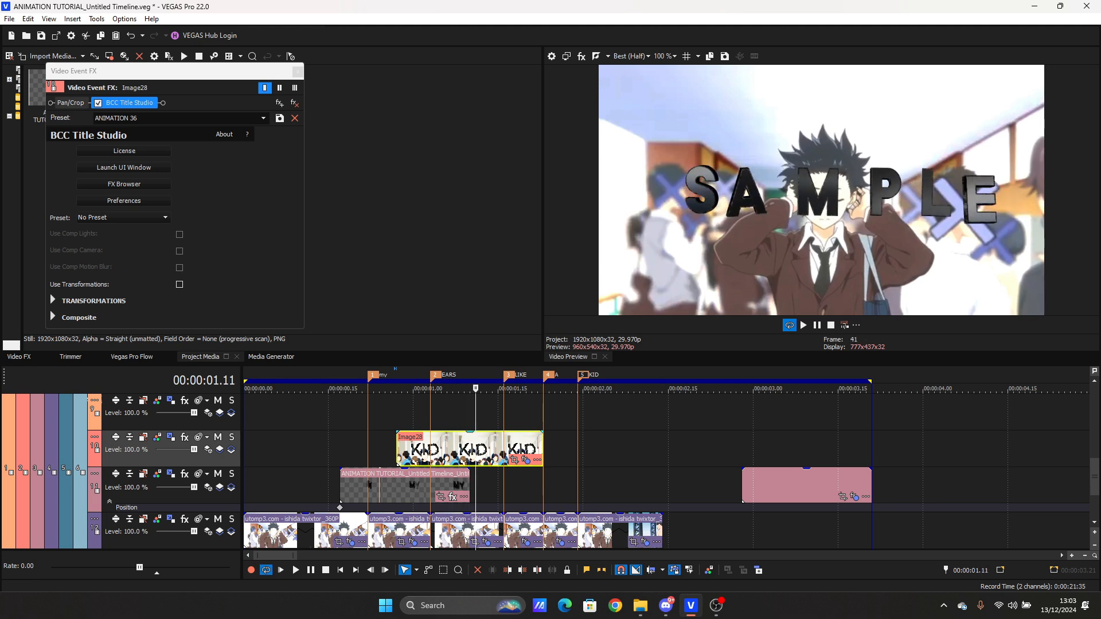
# Step: Launch the Title Studio editor and apply the black material from Color - Greys and Blacks to the second S layer
pyautogui.click(124, 167)
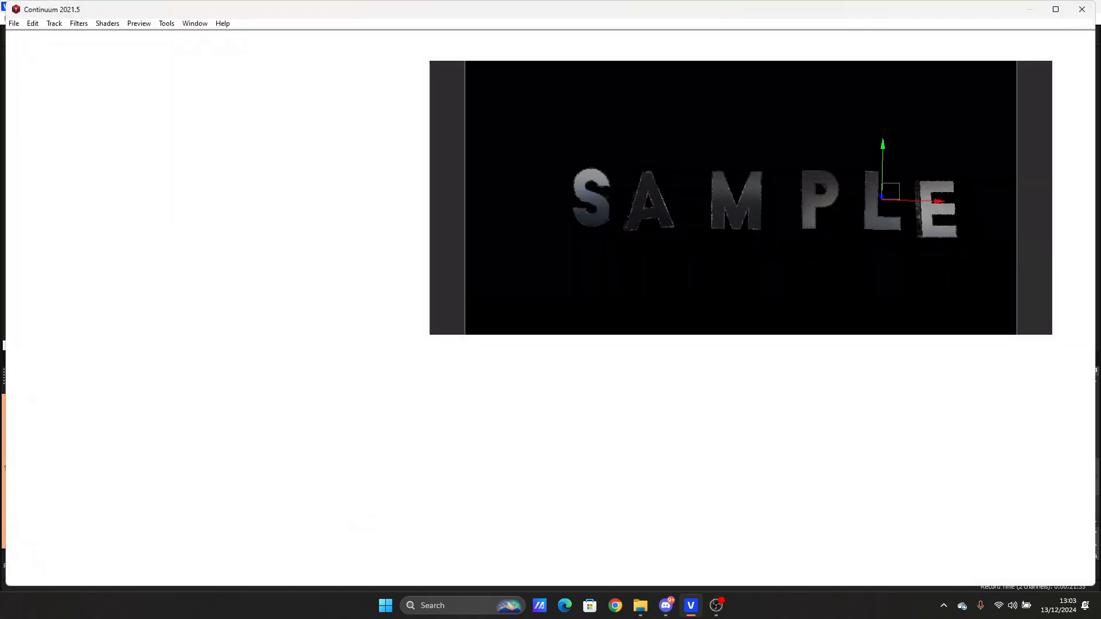
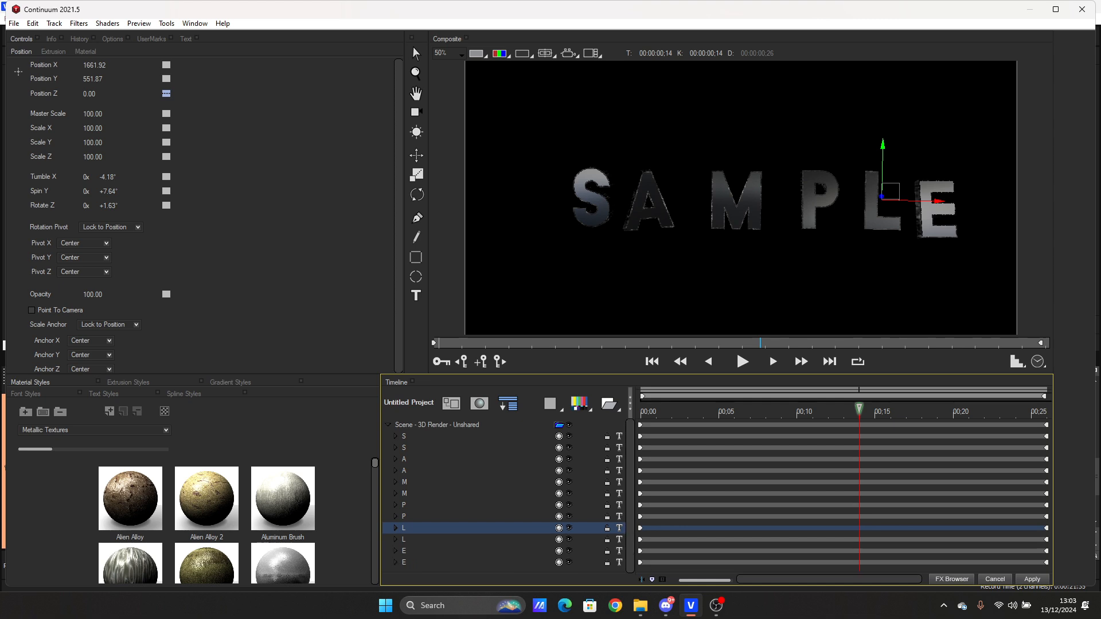
pyautogui.click(425, 448)
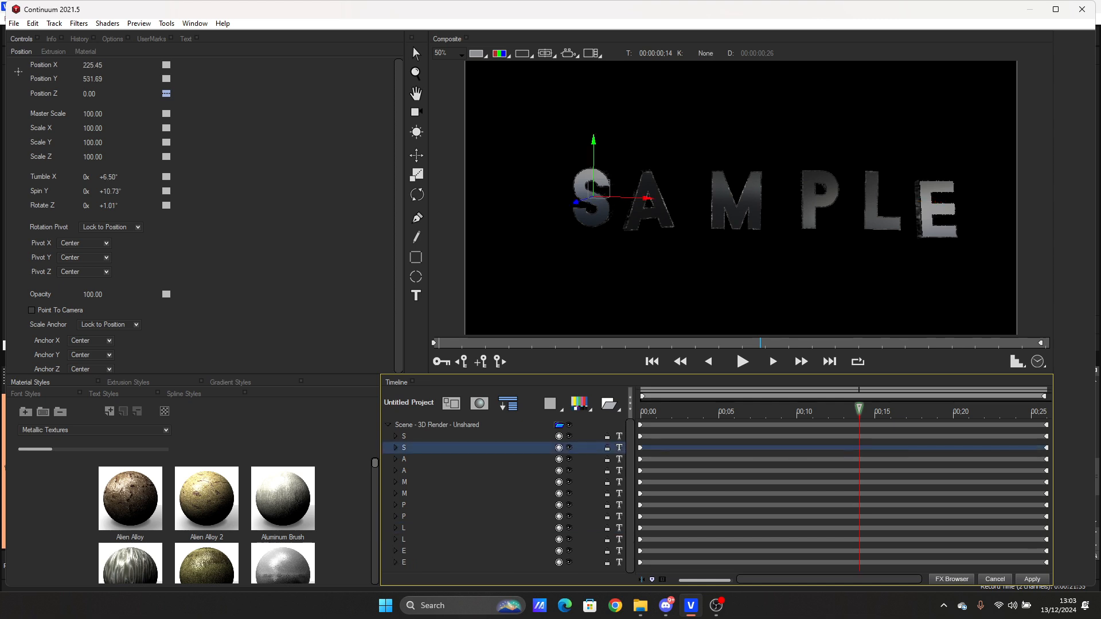
pyautogui.click(95, 431)
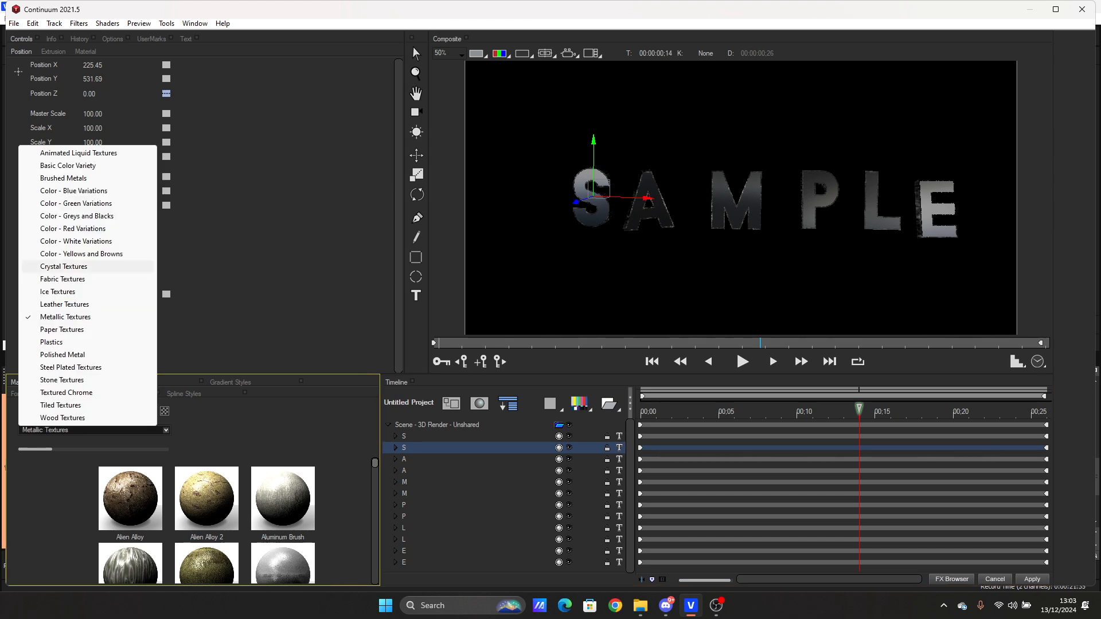
pyautogui.click(77, 217)
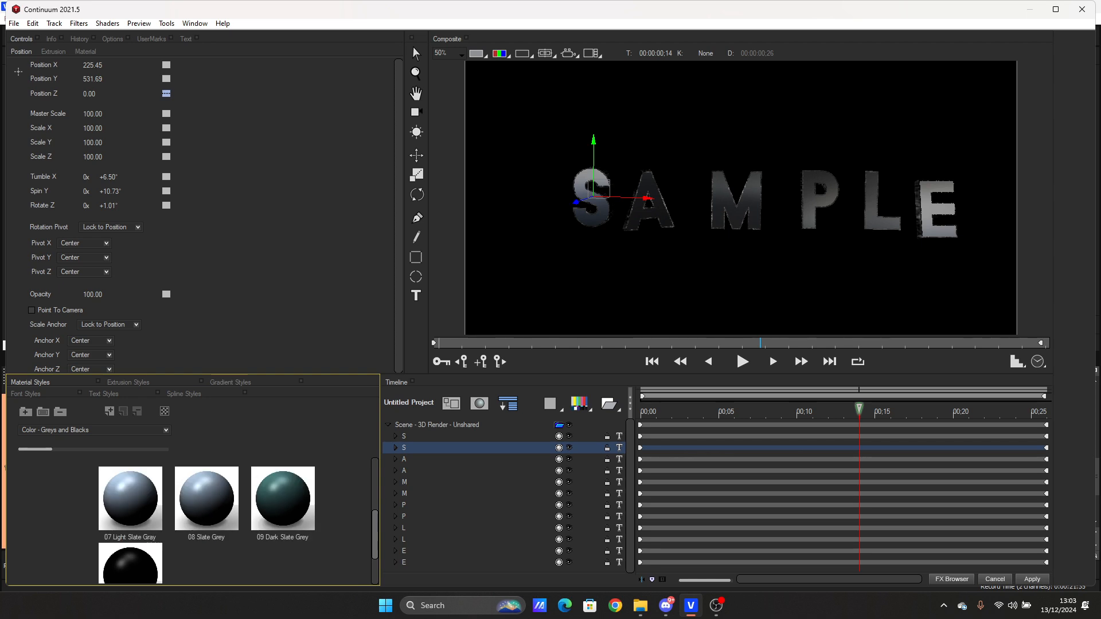
pyautogui.doubleClick(131, 565)
# Step: Apply the black Color - Greys and Blacks material to the second A, M, P, L and E layers
pyautogui.click(405, 471)
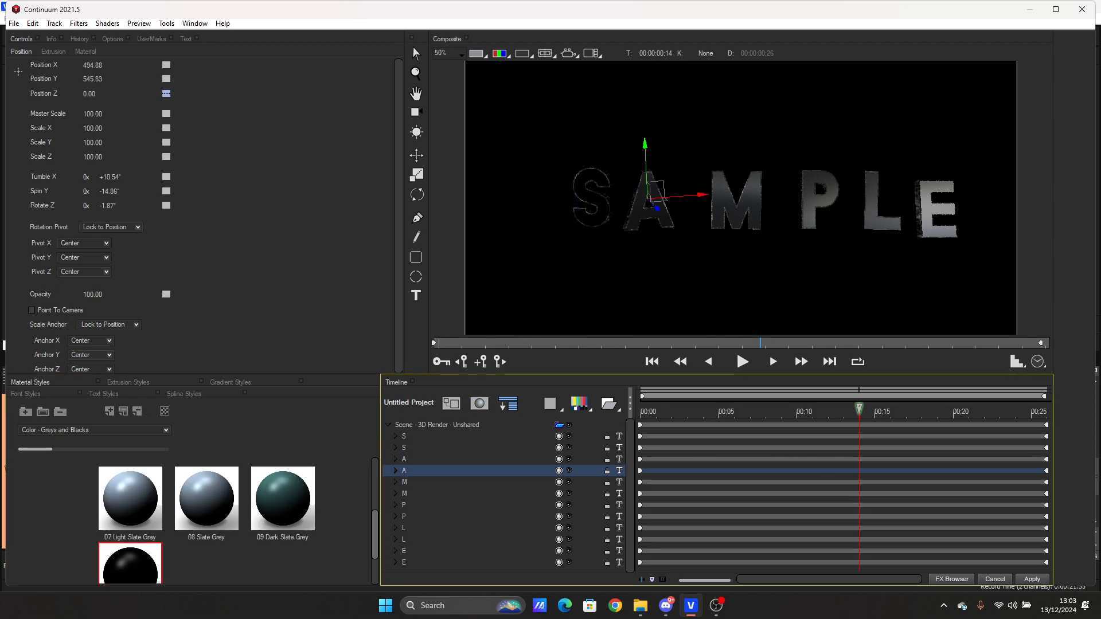
pyautogui.doubleClick(130, 565)
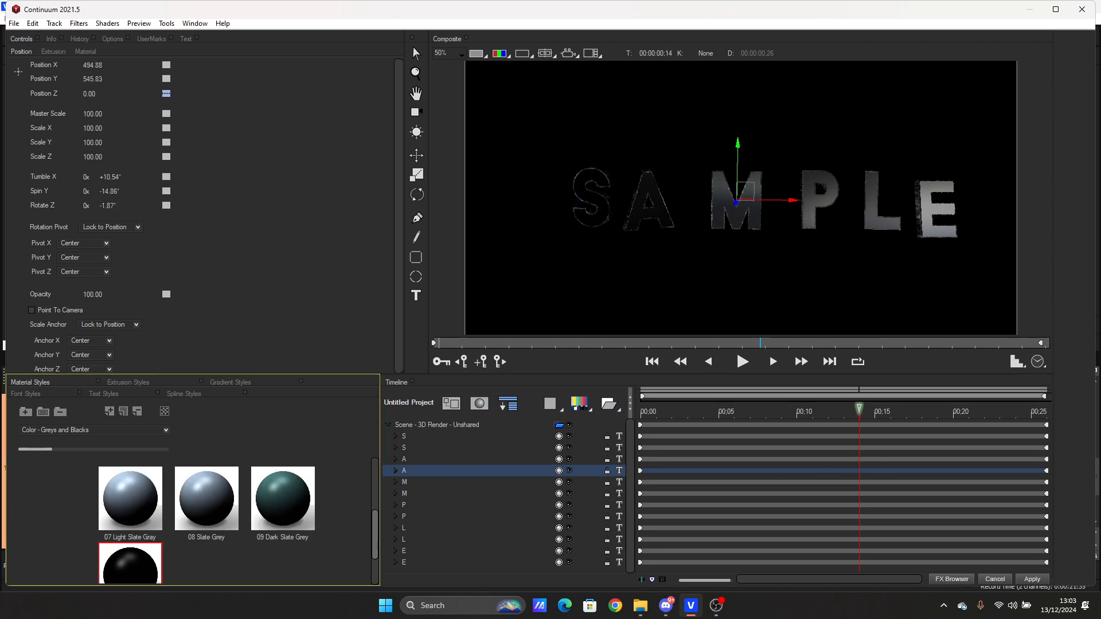
pyautogui.click(405, 494)
pyautogui.doubleClick(131, 565)
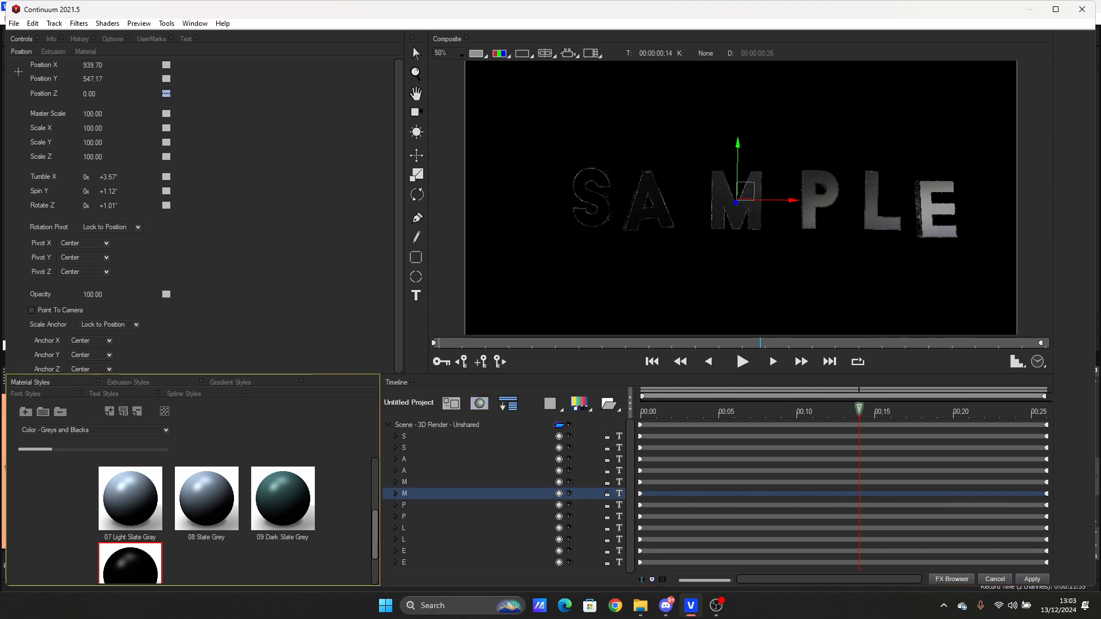
pyautogui.click(405, 517)
pyautogui.doubleClick(130, 565)
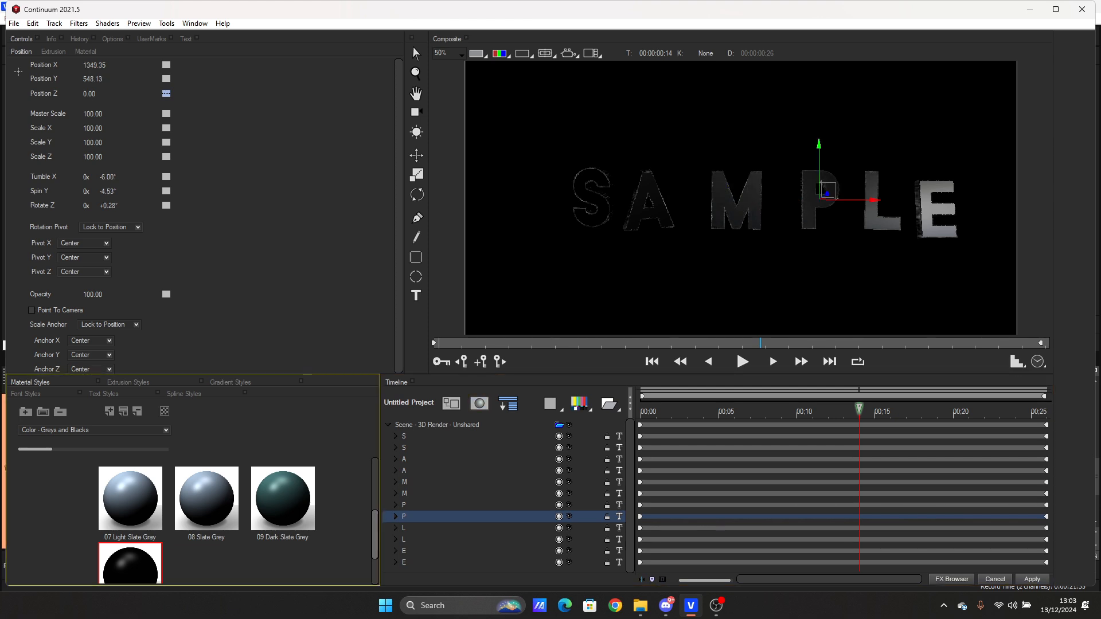
pyautogui.doubleClick(405, 540)
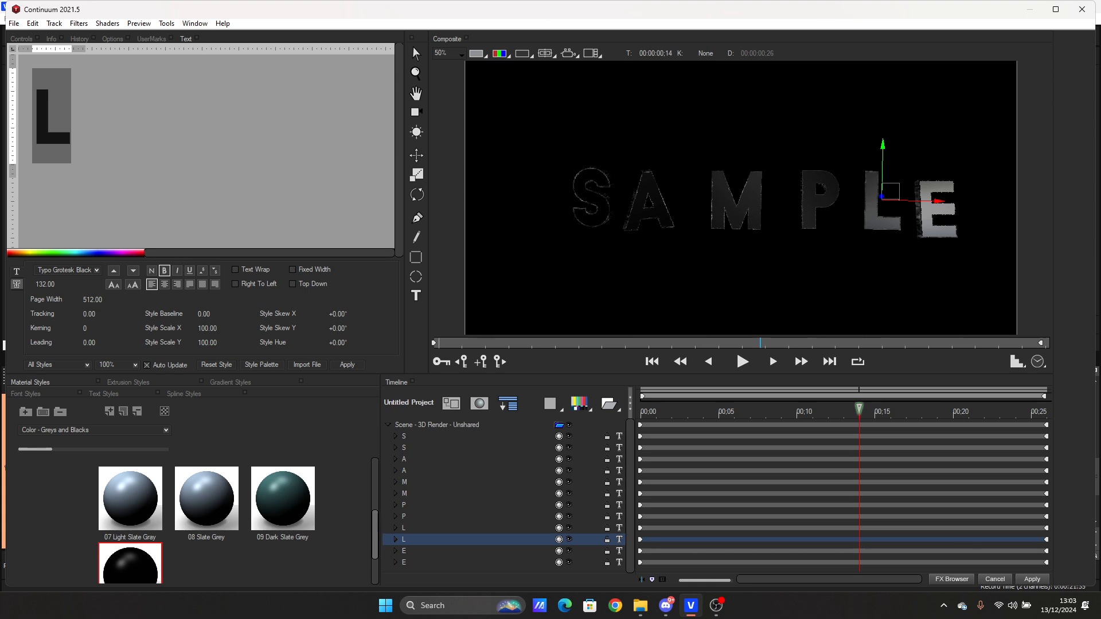
pyautogui.doubleClick(130, 565)
pyautogui.click(405, 563)
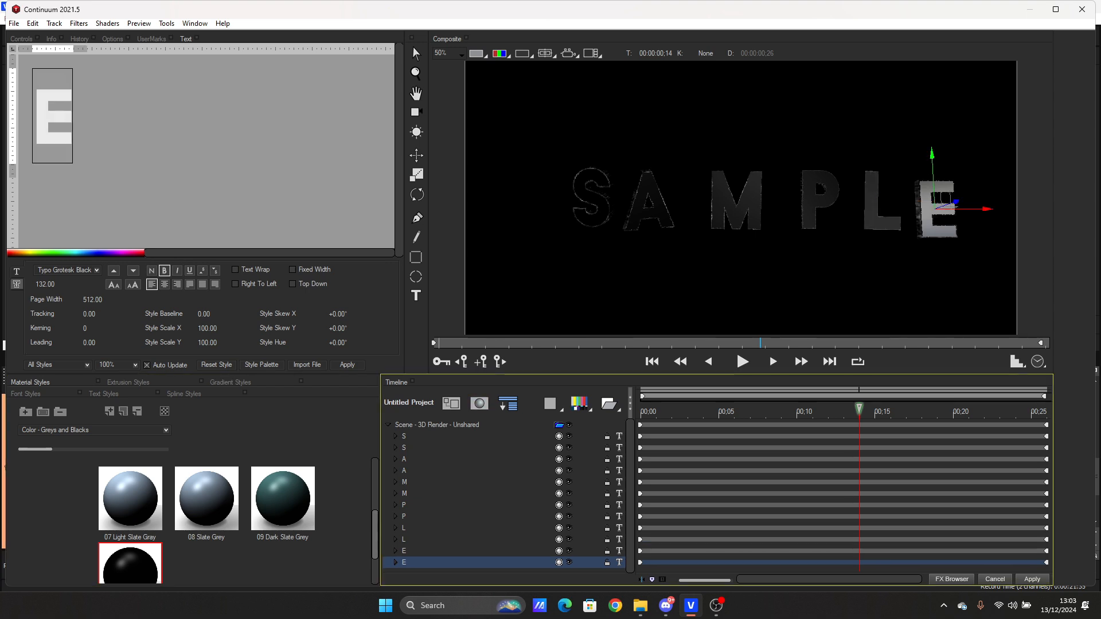
pyautogui.doubleClick(130, 565)
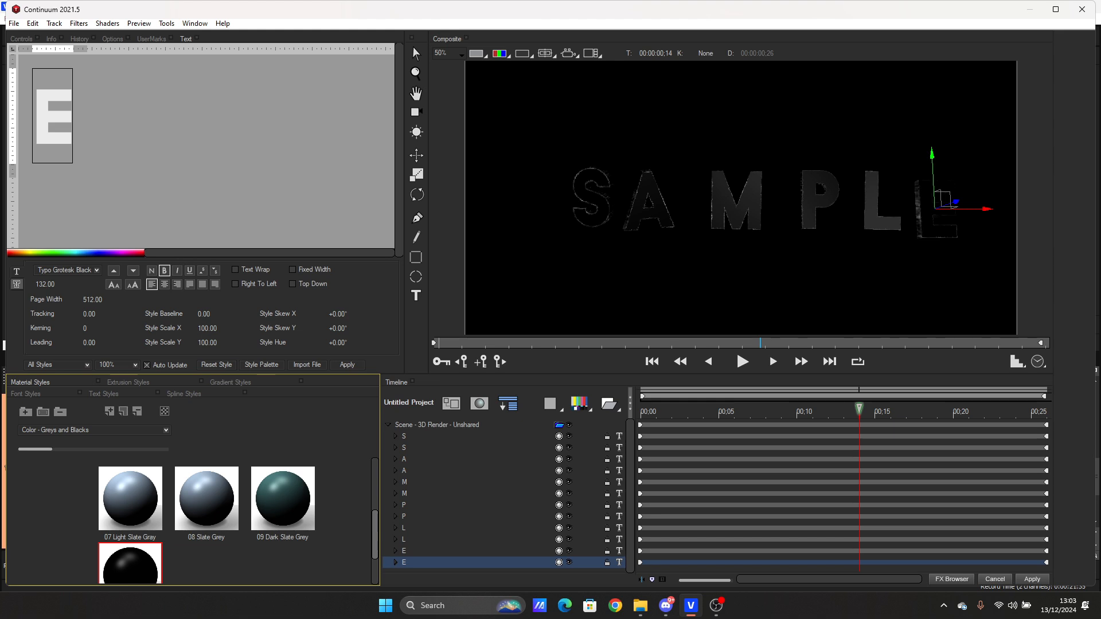
# Step: Hide the original S and last E layers and change the text of both A layers to E
pyautogui.click(568, 436)
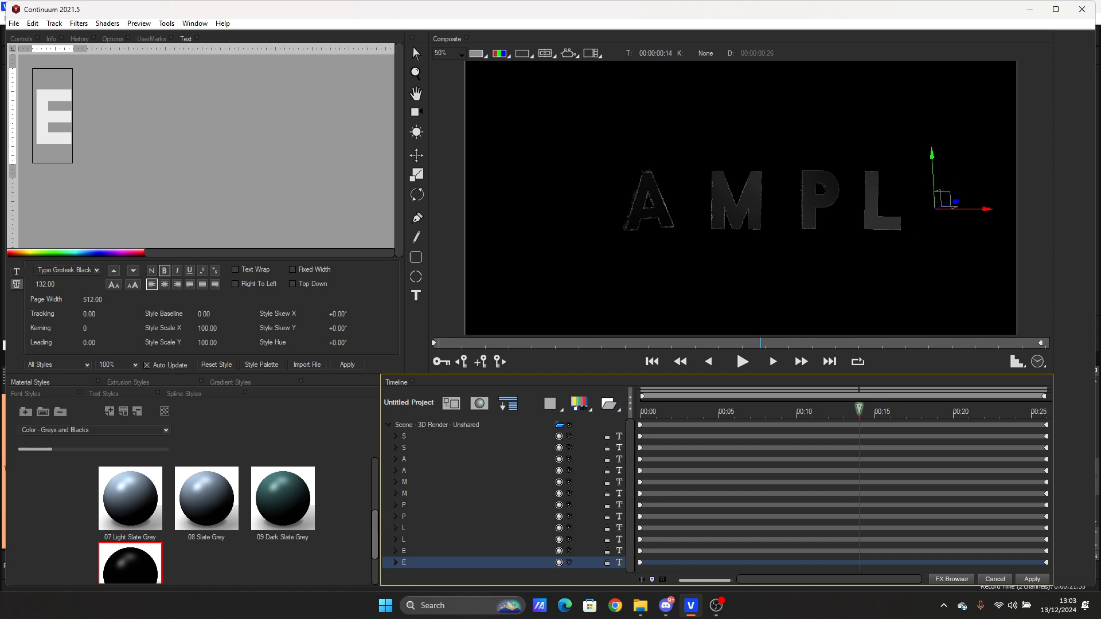
pyautogui.click(404, 459)
pyautogui.click(63, 118)
pyautogui.hotkey('ctrl', 'a')
pyautogui.write('e')
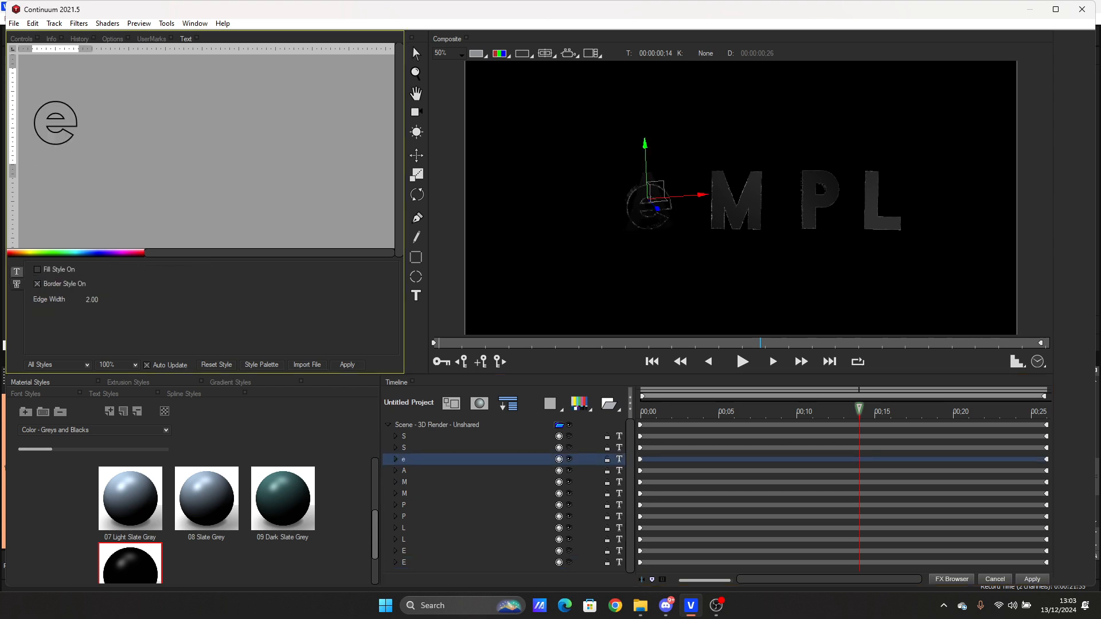
pyautogui.hotkey('ctrl', 'a')
pyautogui.write('E')
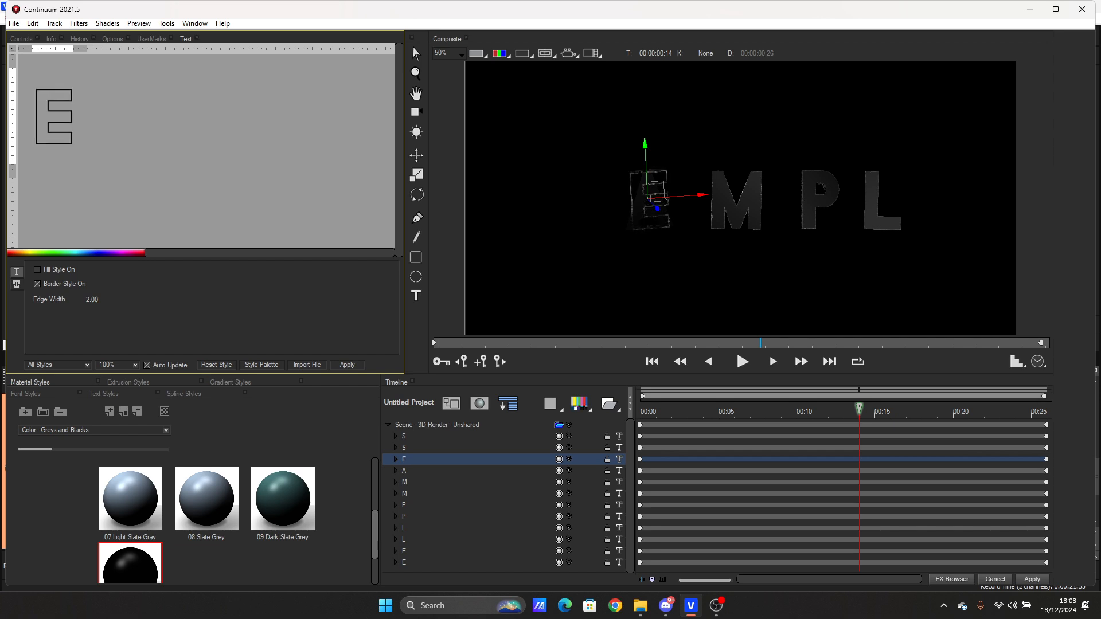
pyautogui.click(404, 471)
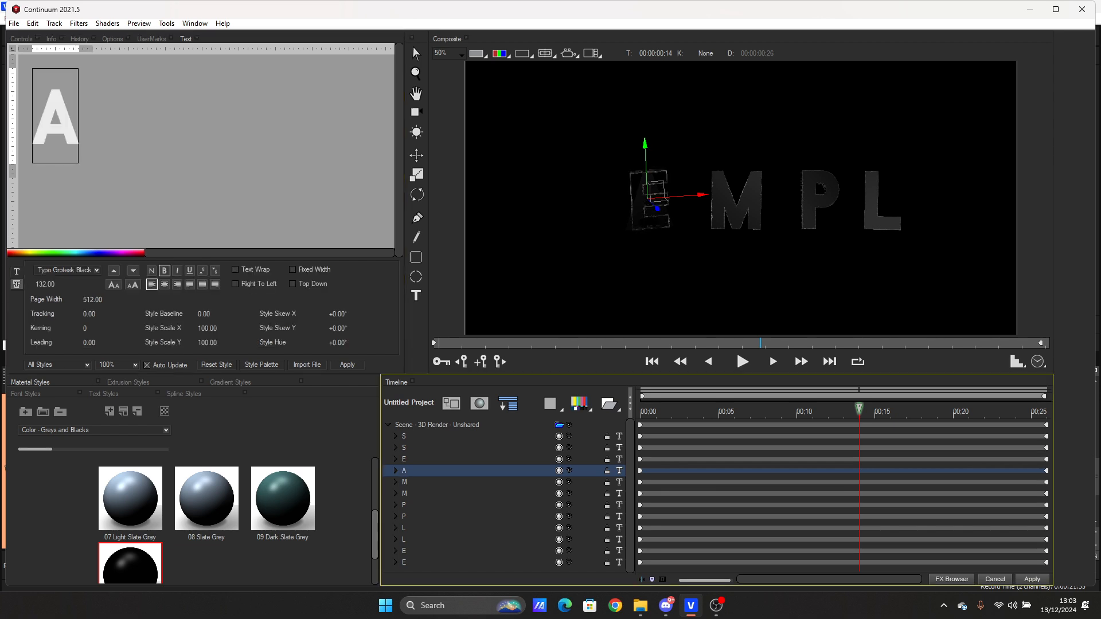
pyautogui.doubleClick(55, 117)
pyautogui.write('E')
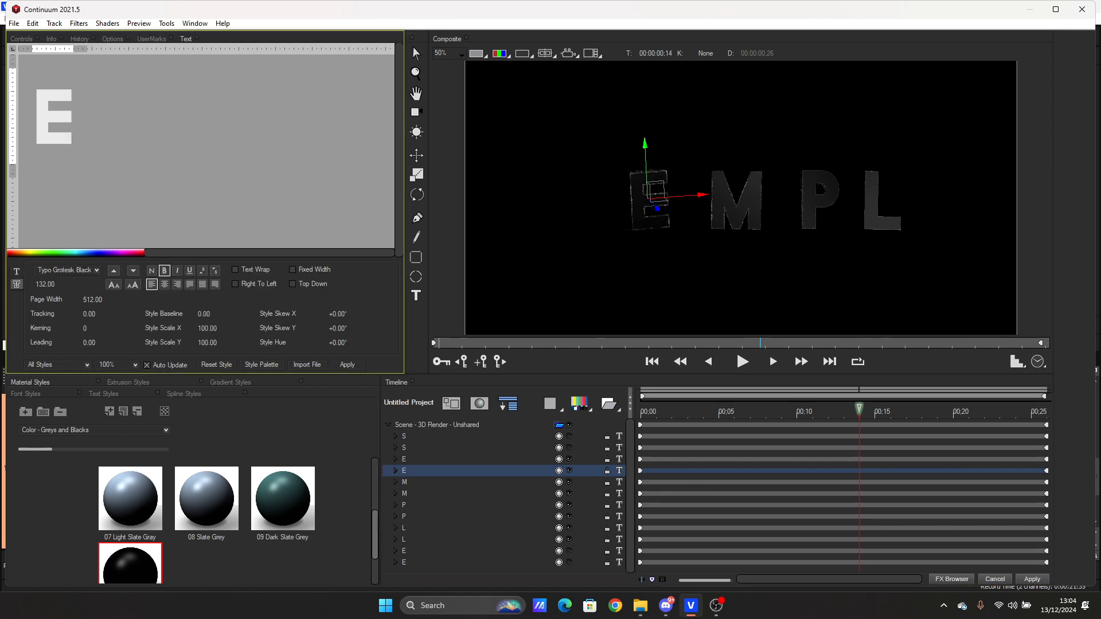
# Step: Change the text of both M layers to A
pyautogui.click(405, 483)
pyautogui.doubleClick(59, 118)
pyautogui.write('A')
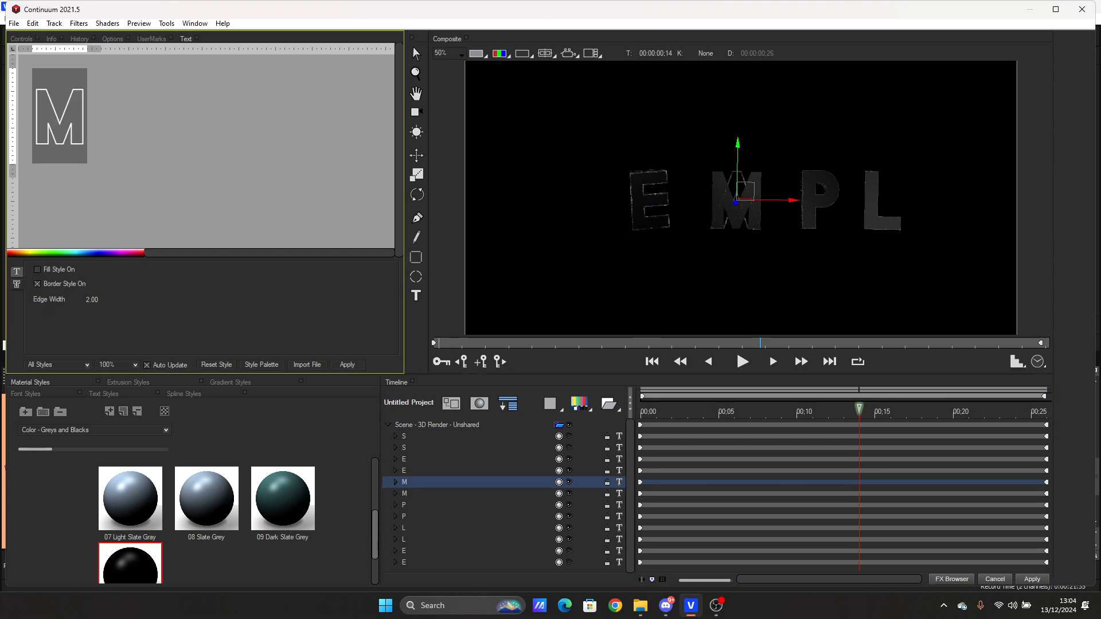
pyautogui.click(405, 494)
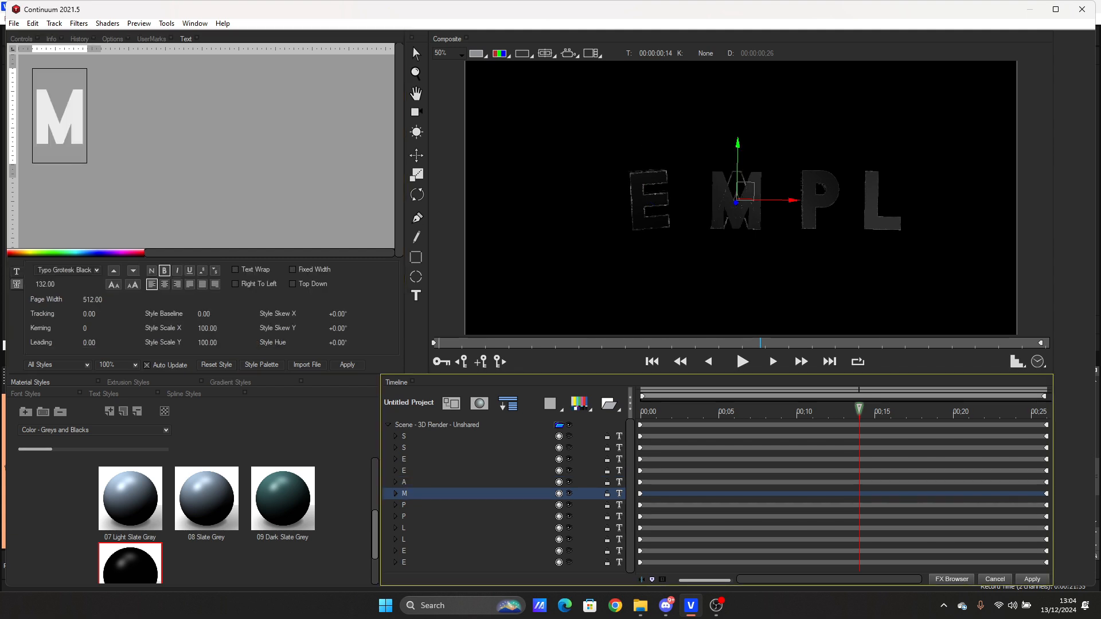
pyautogui.doubleClick(59, 118)
pyautogui.write('A')
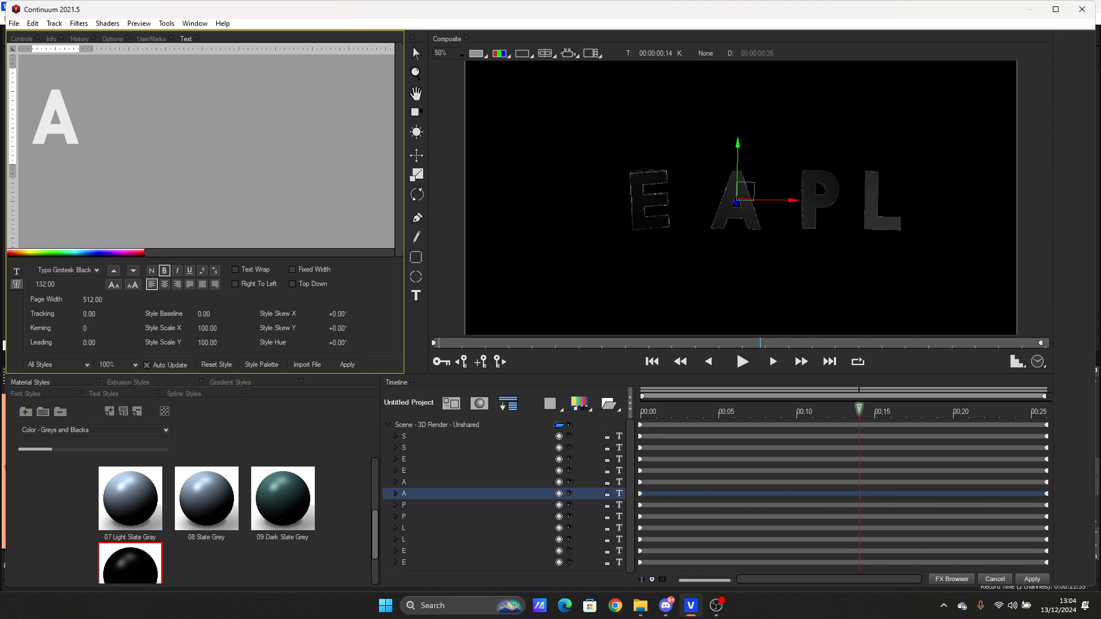
# Step: Change the text of both P layers to R
pyautogui.click(404, 506)
pyautogui.doubleClick(54, 118)
pyautogui.write('R')
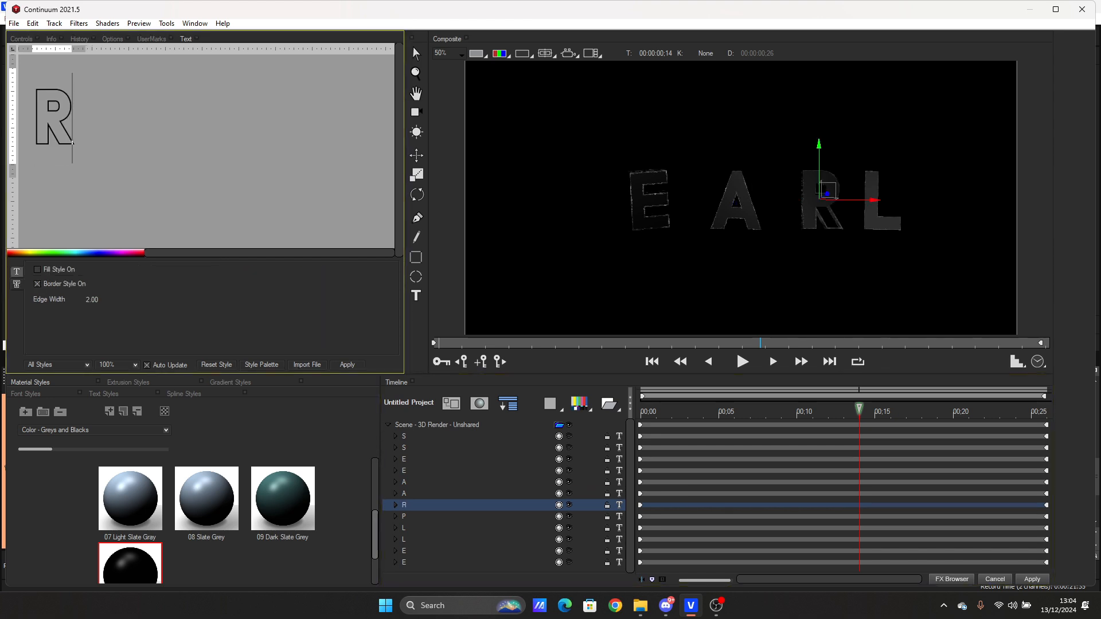
pyautogui.click(404, 517)
pyautogui.doubleClick(54, 117)
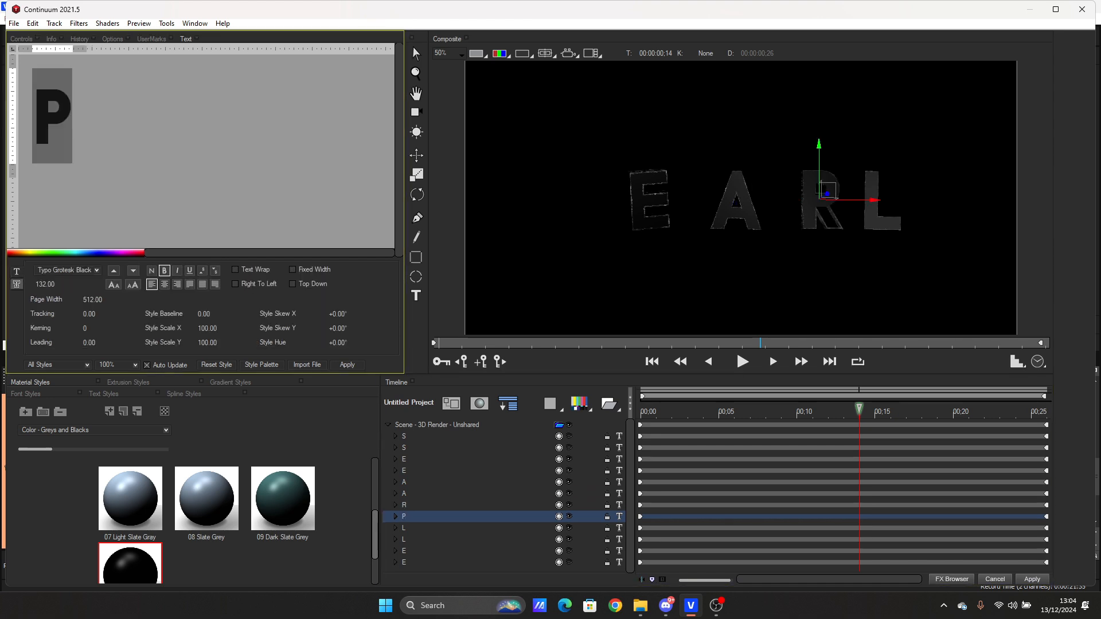
pyautogui.write('R')
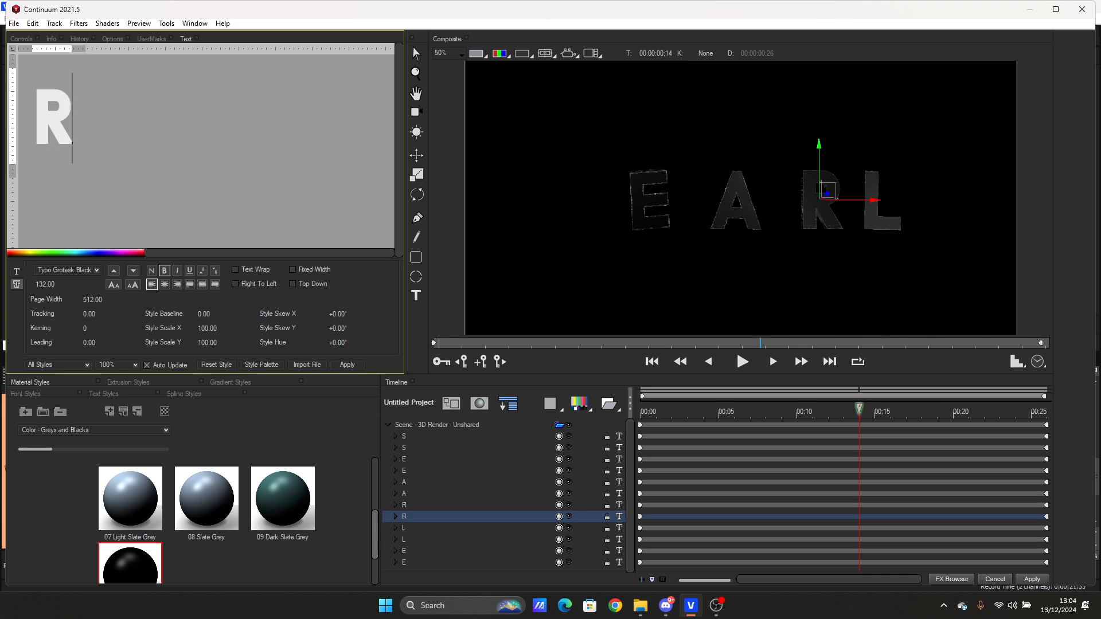
# Step: Change the text of both L layers to S
pyautogui.click(404, 528)
pyautogui.doubleClick(54, 117)
pyautogui.write('S')
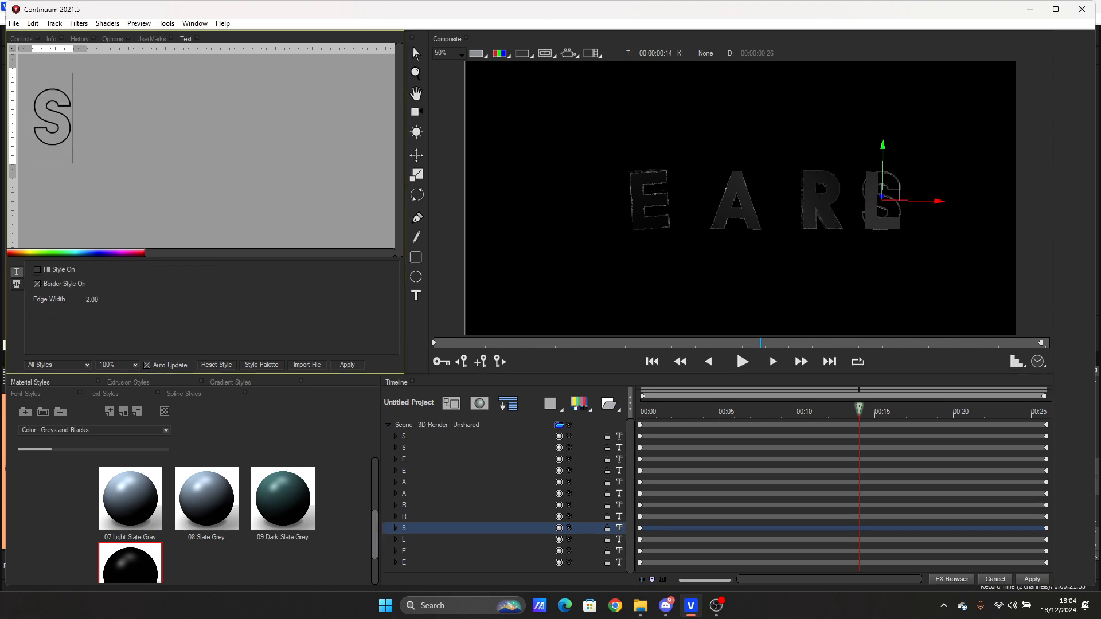
pyautogui.click(404, 540)
pyautogui.doubleClick(54, 117)
pyautogui.write('S')
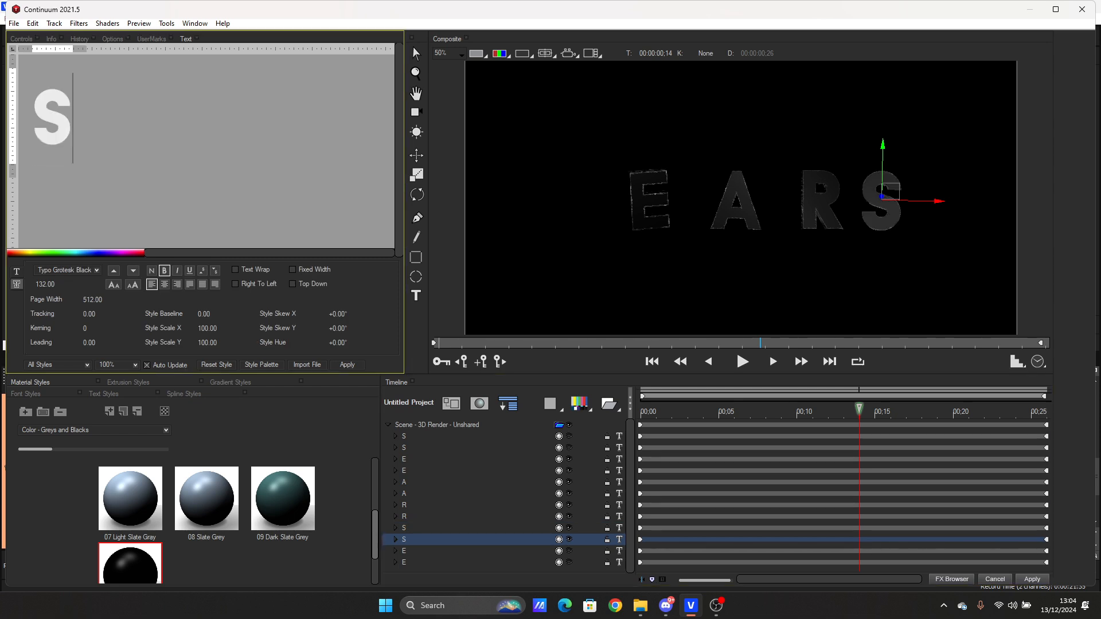
# Step: Play through the EARS animation and set the outline R layer's Spin Y to -11.53° at its last keyframe
pyautogui.click(720, 411)
pyautogui.press('space')
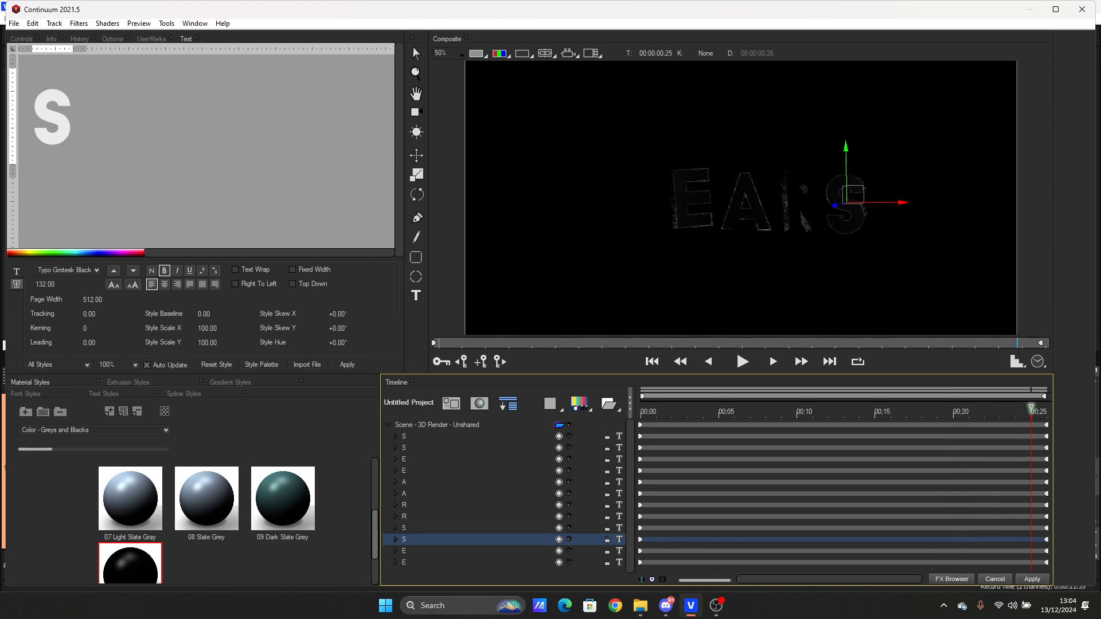
pyautogui.click(404, 505)
pyautogui.click(1047, 505)
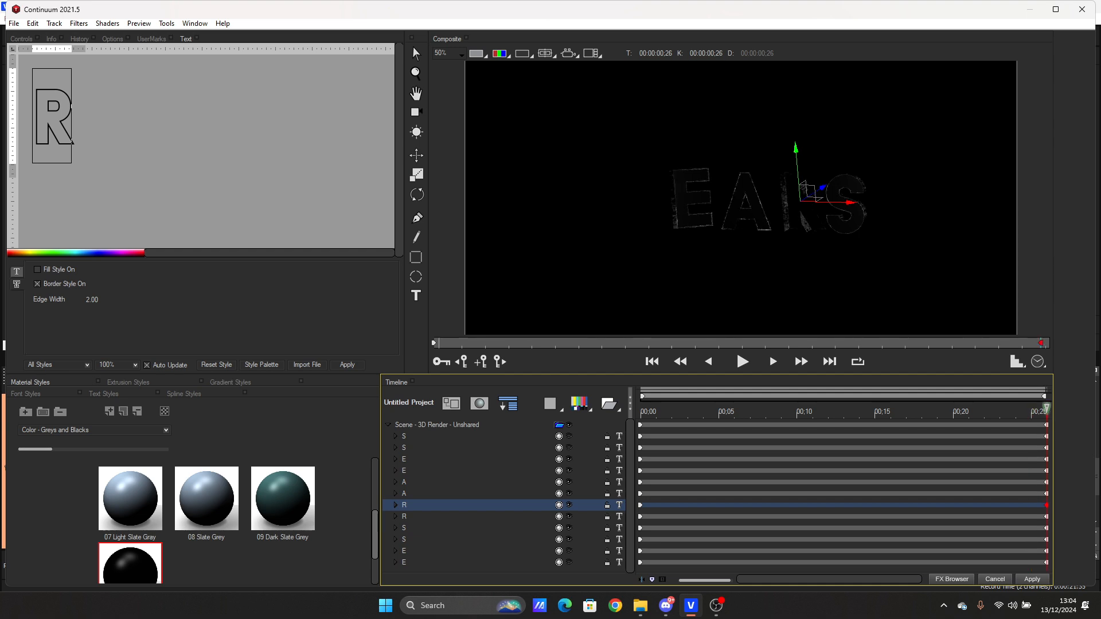
pyautogui.click(22, 39)
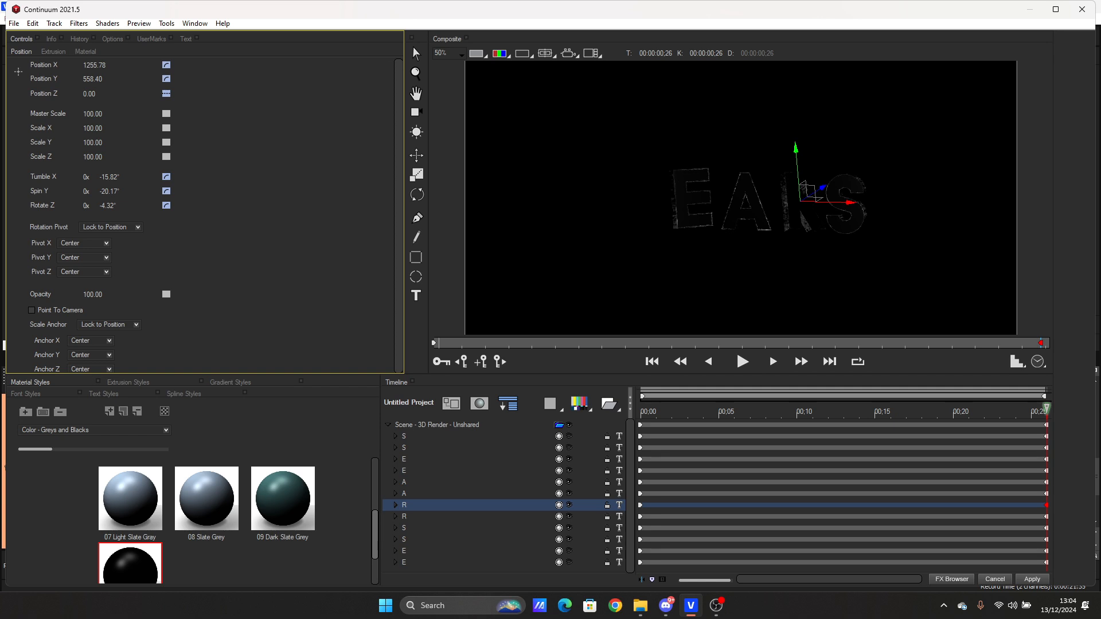
pyautogui.moveTo(109, 191); pyautogui.dragTo(117, 192)
pyautogui.click(111, 192)
pyautogui.moveTo(121, 192); pyautogui.dragTo(98, 191)
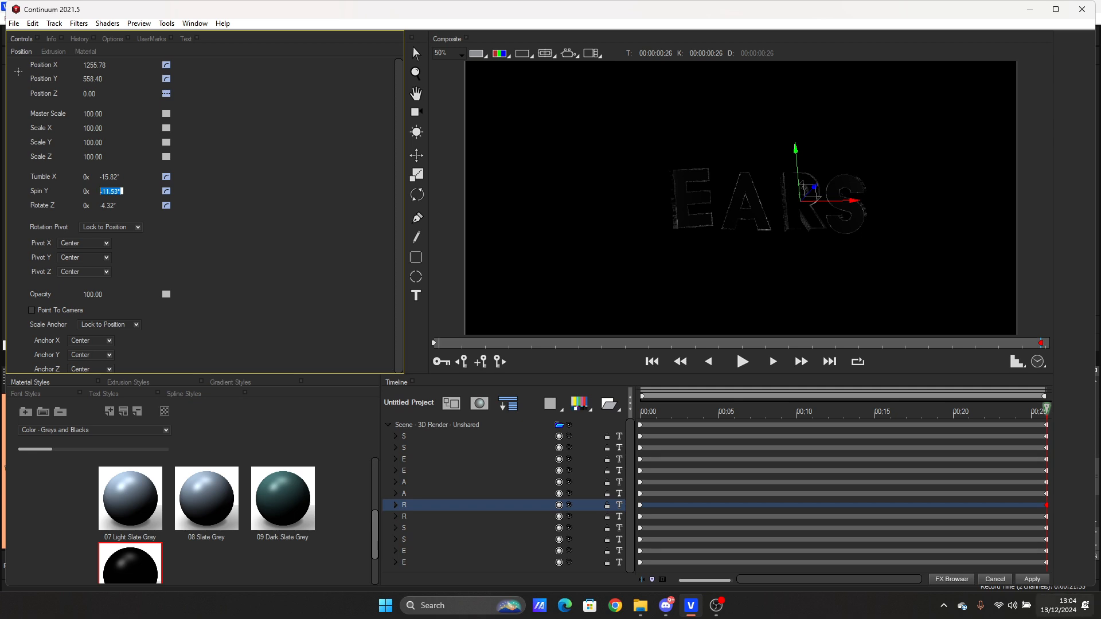
# Step: Compare the last-keyframe Spin Y values of the filled and outline R layers
pyautogui.click(405, 517)
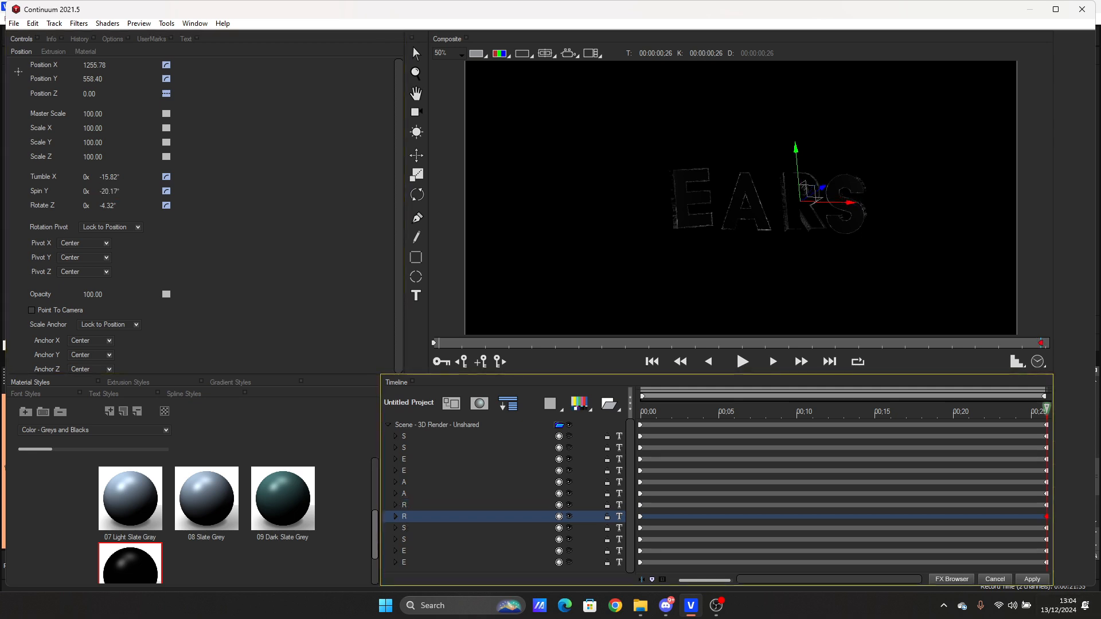
pyautogui.click(111, 191)
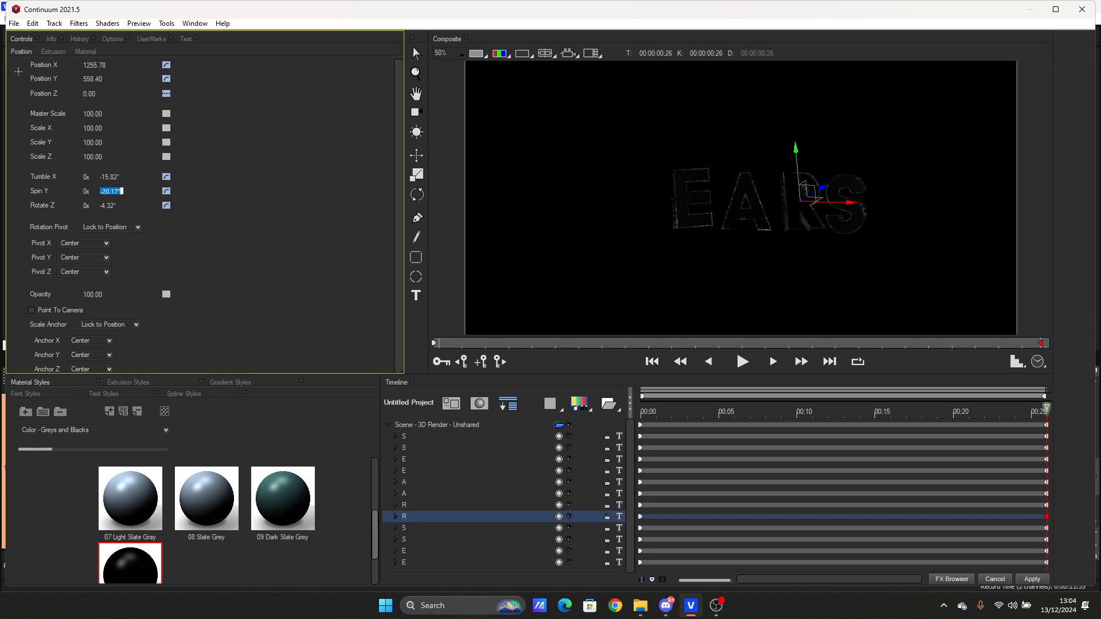
pyautogui.press('Return')
pyautogui.click(111, 191)
pyautogui.click(405, 505)
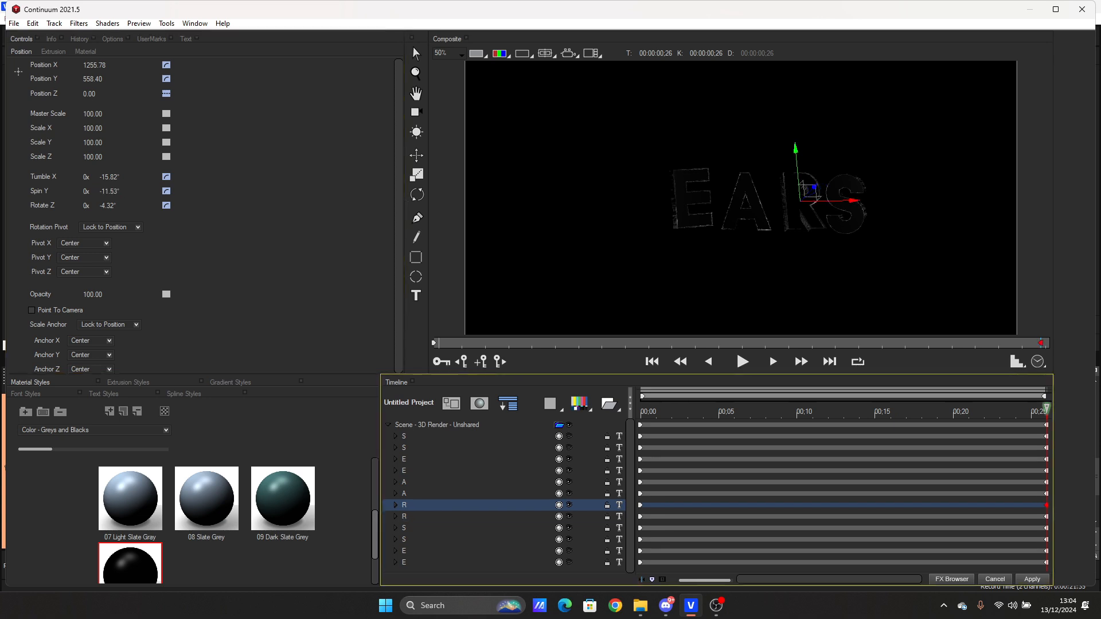
pyautogui.click(405, 516)
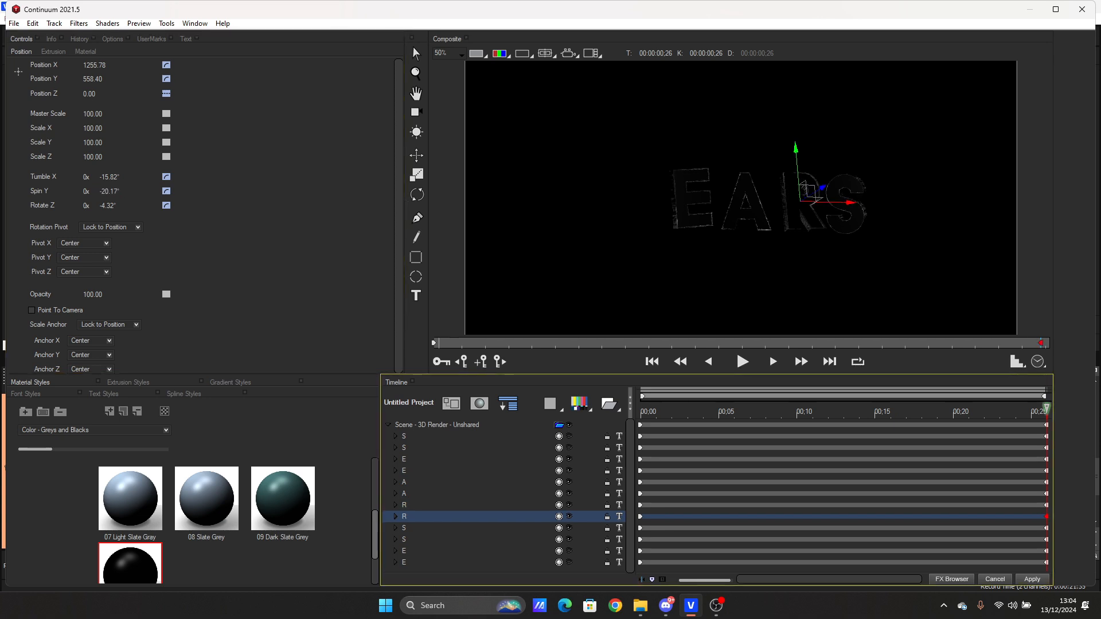
# Step: Match the filled R layer's last-keyframe Spin Y to the outline R layer's -11.53°
pyautogui.click(109, 191)
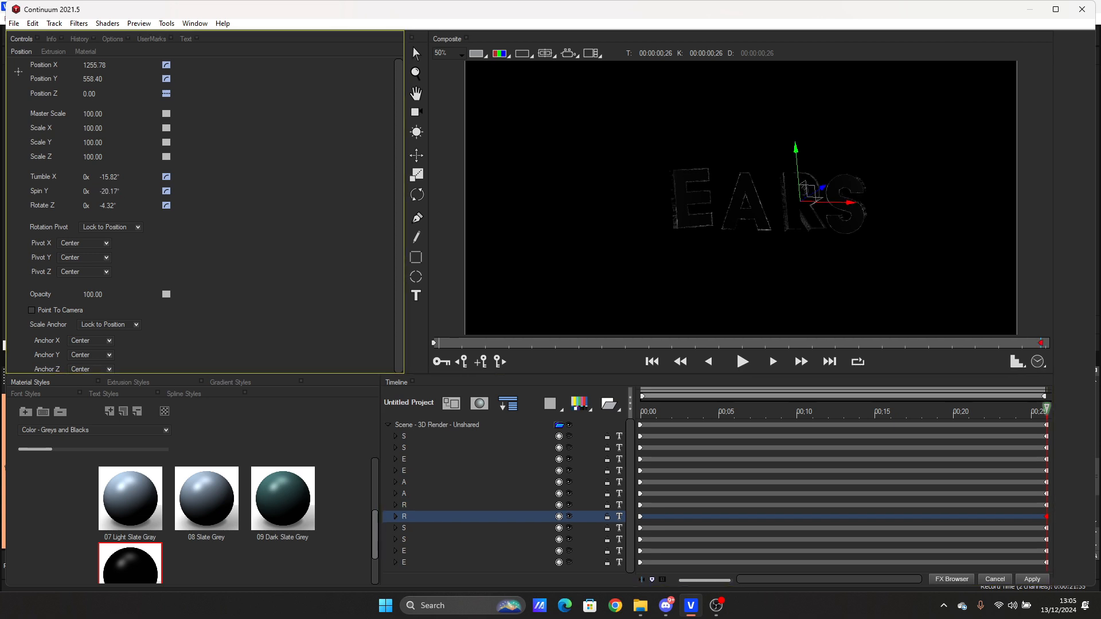
pyautogui.moveTo(109, 192); pyautogui.dragTo(151, 191)
pyautogui.click(110, 192)
pyautogui.click(108, 192)
pyautogui.press('Return')
pyautogui.click(405, 506)
pyautogui.click(111, 191)
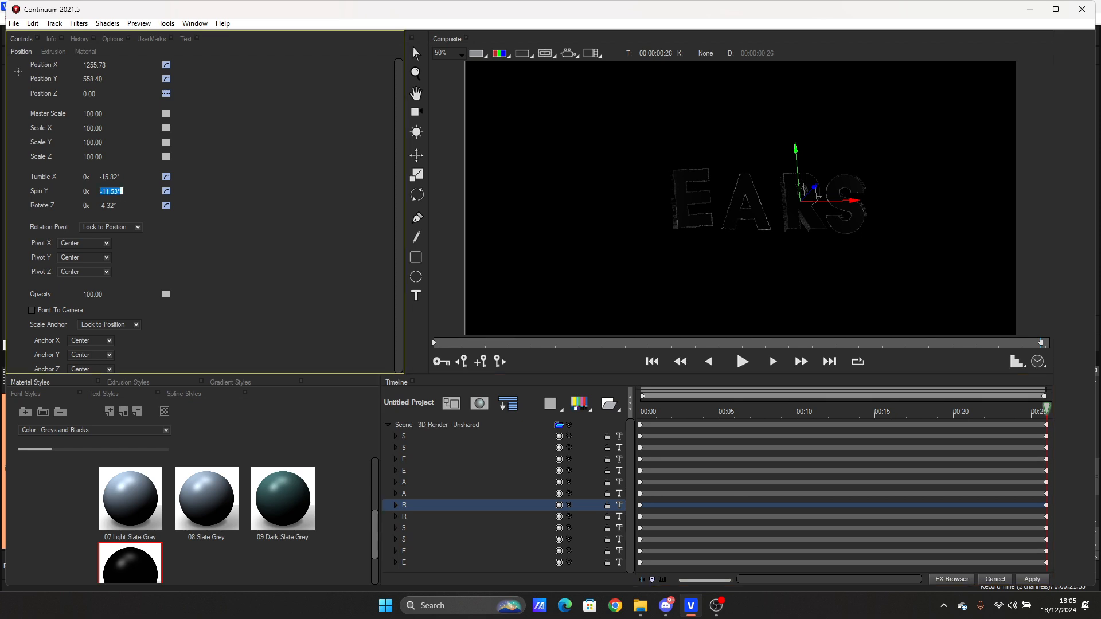
pyautogui.click(119, 192)
pyautogui.press('Return')
# Step: Move the scene light to the upper left of the EARS text, apply the title and close the event's effect window
pyautogui.click(405, 436)
pyautogui.click(437, 425)
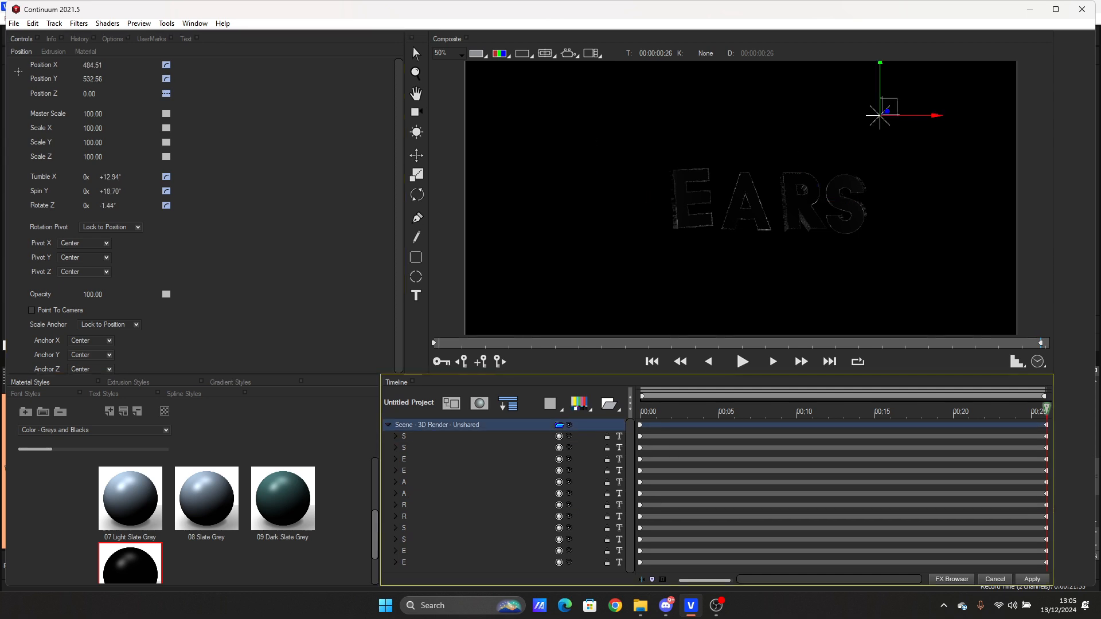
pyautogui.moveTo(880, 116); pyautogui.dragTo(593, 120)
pyautogui.moveTo(132, 171); pyautogui.dragTo(165, 171)
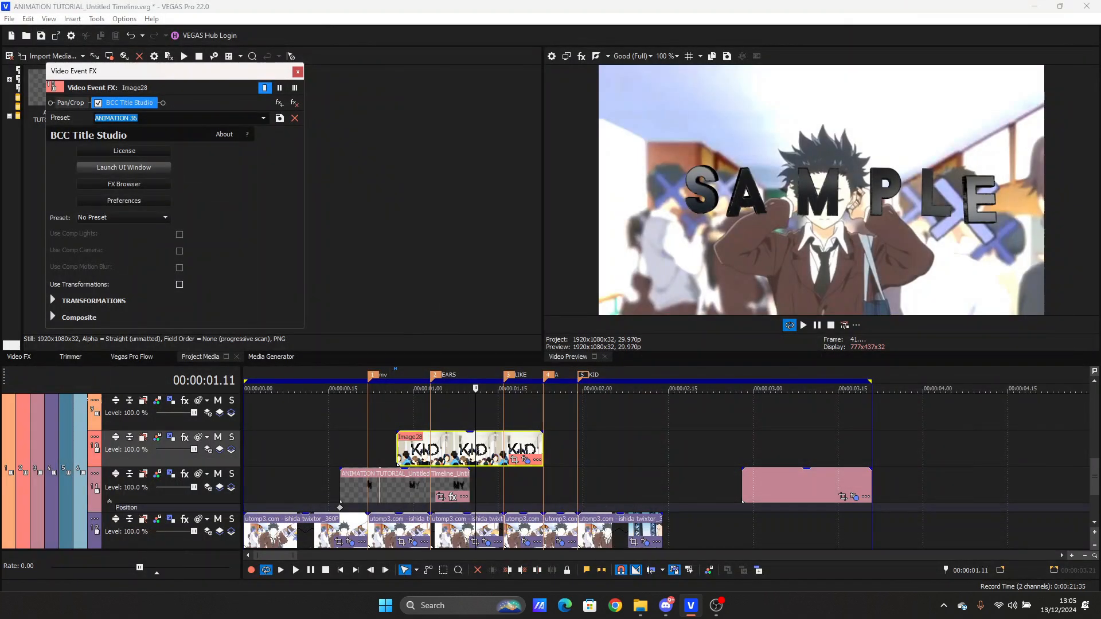
pyautogui.click(297, 72)
# Step: Examine the EARS letter animation over the footage frame by frame around the EARS marker
pyautogui.press('Left')
pyautogui.press('Left')
pyautogui.press('Left')
pyautogui.press('Left')
pyautogui.press('Left')
pyautogui.press('Left')
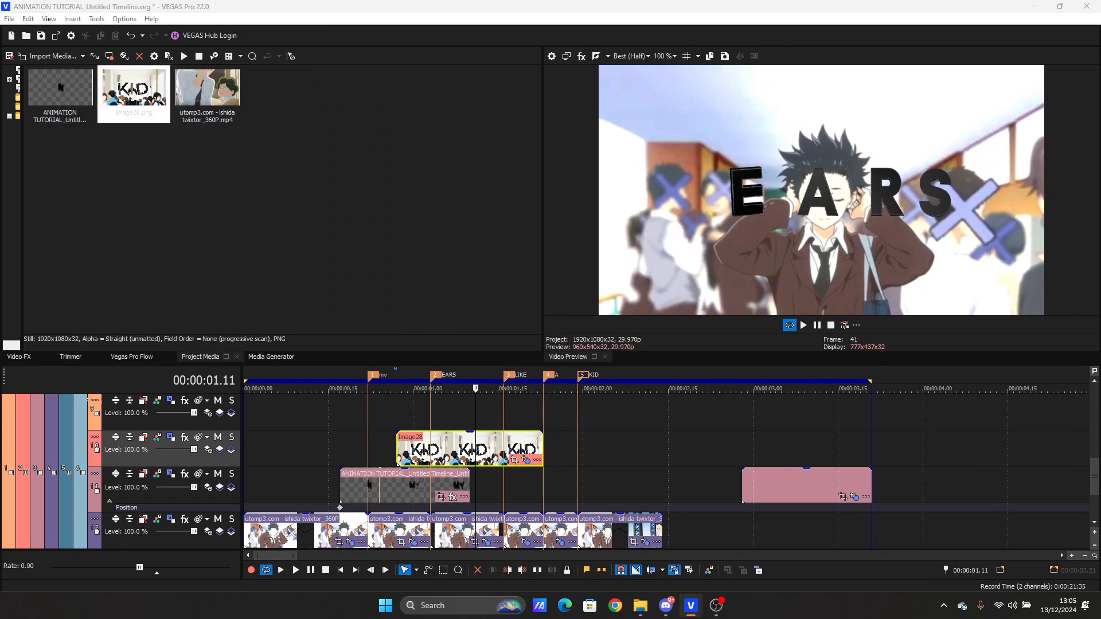
pyautogui.press('Left')
pyautogui.press('Left')
pyautogui.press('Left')
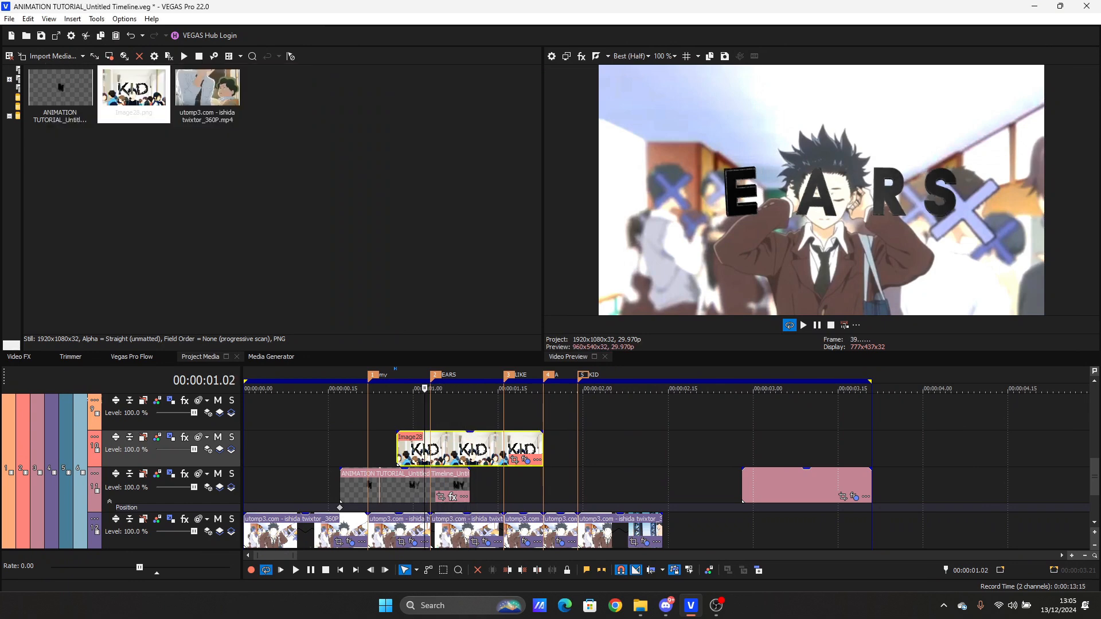
pyautogui.press('Right')
pyautogui.press('Right')
pyautogui.press('Right')
pyautogui.press('Right')
pyautogui.press('Right')
pyautogui.press('Right')
pyautogui.press('Right')
pyautogui.press('Right')
pyautogui.press('Right')
pyautogui.press('Right')
pyautogui.press('Right')
pyautogui.press('Right')
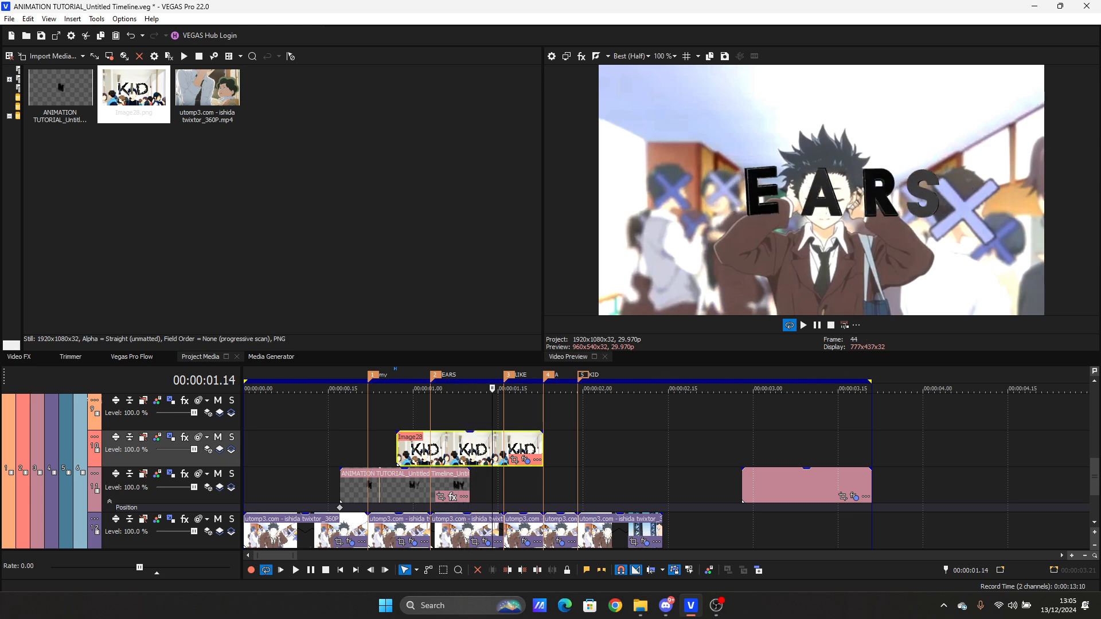
# Step: Shift the EARS event 7 frames earlier on the timeline and bring the playhead to 00:00:01.10
pyautogui.moveTo(471, 451); pyautogui.dragTo(429, 450)
pyautogui.press('Left')
pyautogui.press('Left')
pyautogui.press('Left')
pyautogui.press('Left')
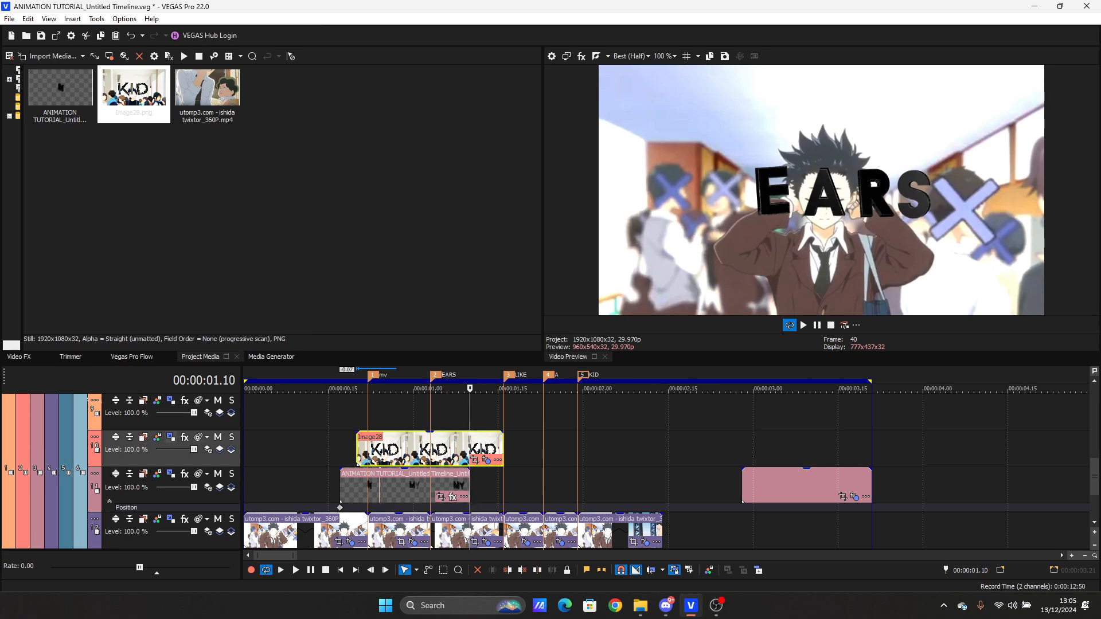
# Step: In the EARS track's Track Motion, set the position to about X -41, Y -82, Z -261 and remove the starting keyframe
pyautogui.click(171, 437)
pyautogui.click(353, 93)
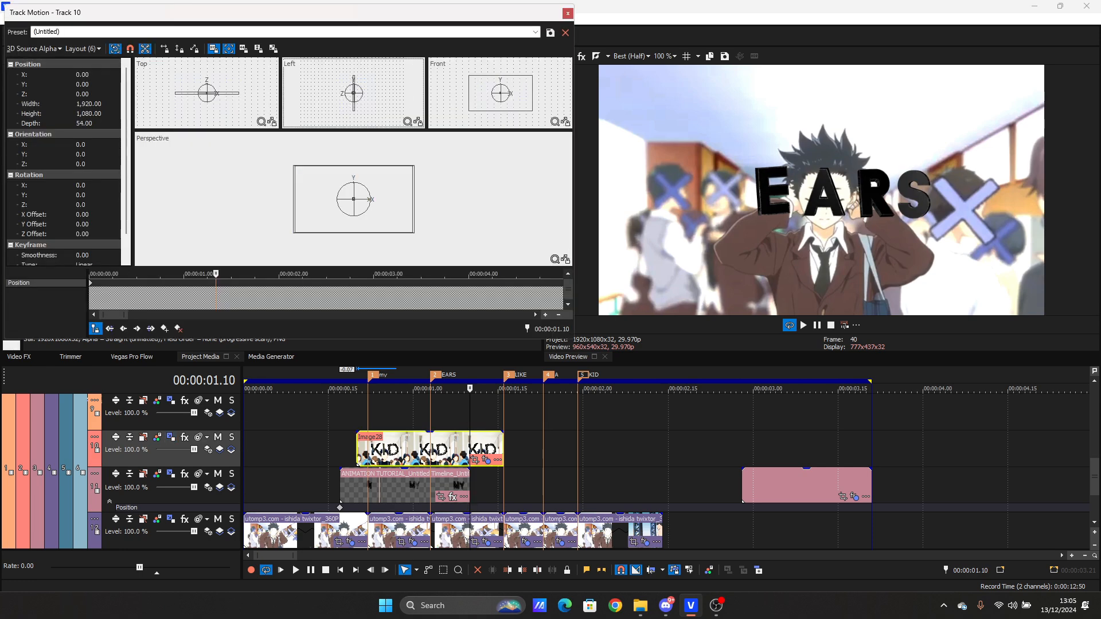
pyautogui.moveTo(354, 93); pyautogui.dragTo(362, 93)
pyautogui.click(350, 222)
pyautogui.moveTo(350, 223); pyautogui.dragTo(347, 228)
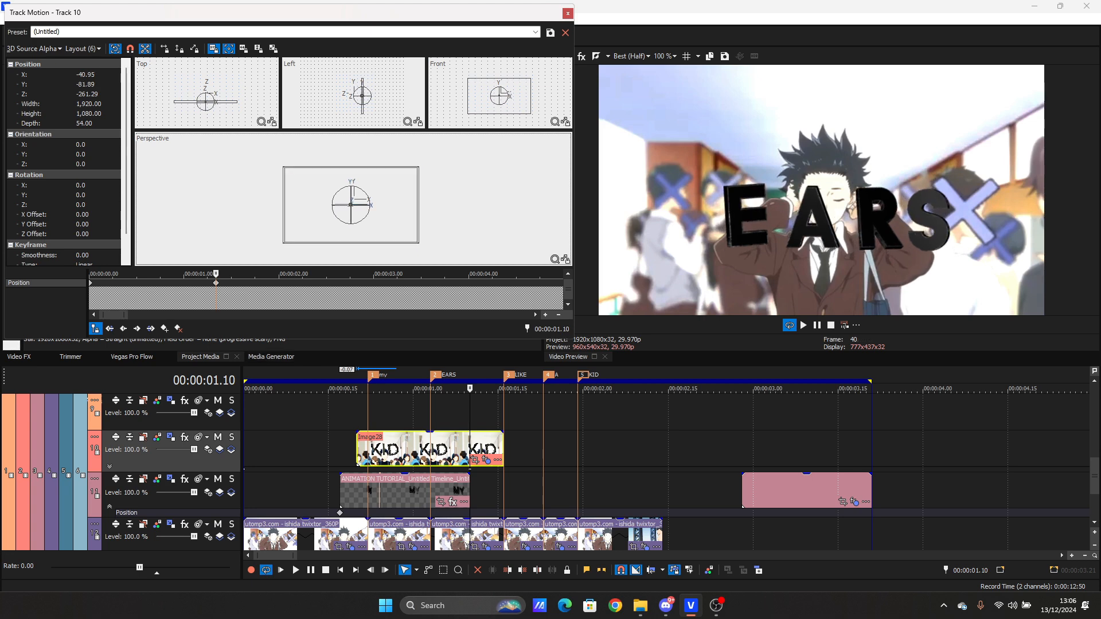
pyautogui.rightClick(90, 283)
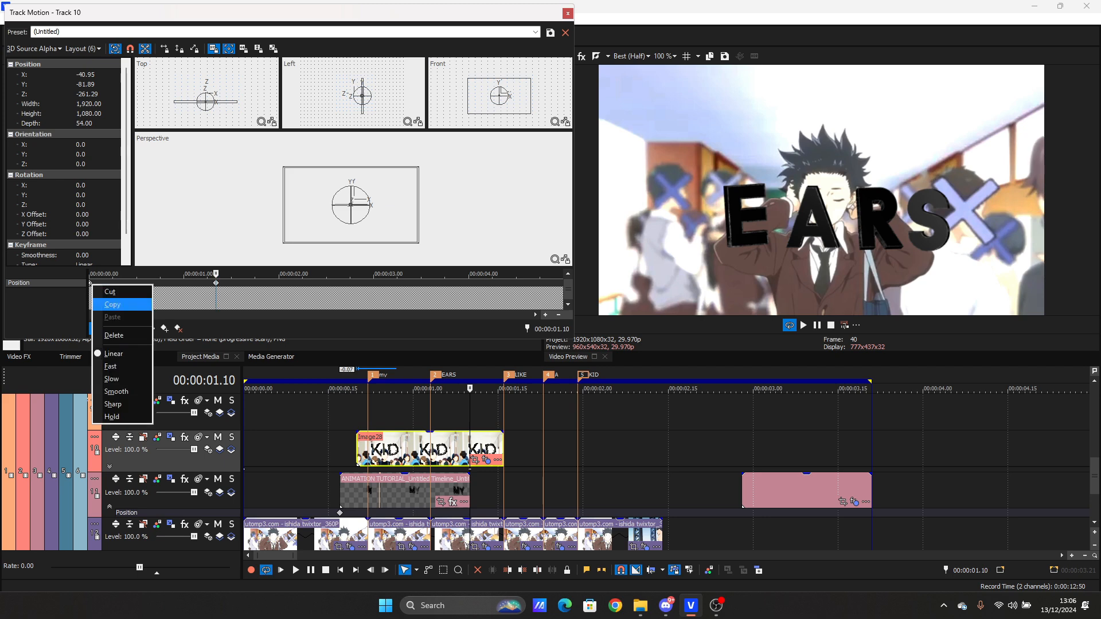
pyautogui.click(110, 292)
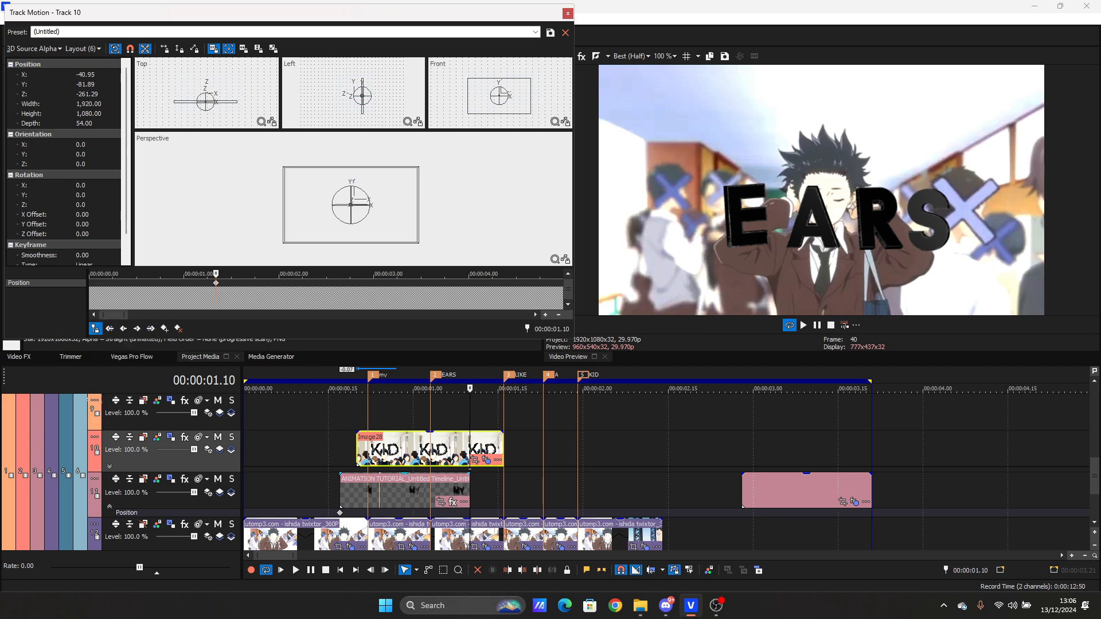
# Step: Bring the EARS track closer to about Z -505 and shrink its track motion frame to about 1,370 × 771
pyautogui.click(354, 94)
pyautogui.moveTo(362, 96); pyautogui.dragTo(370, 96)
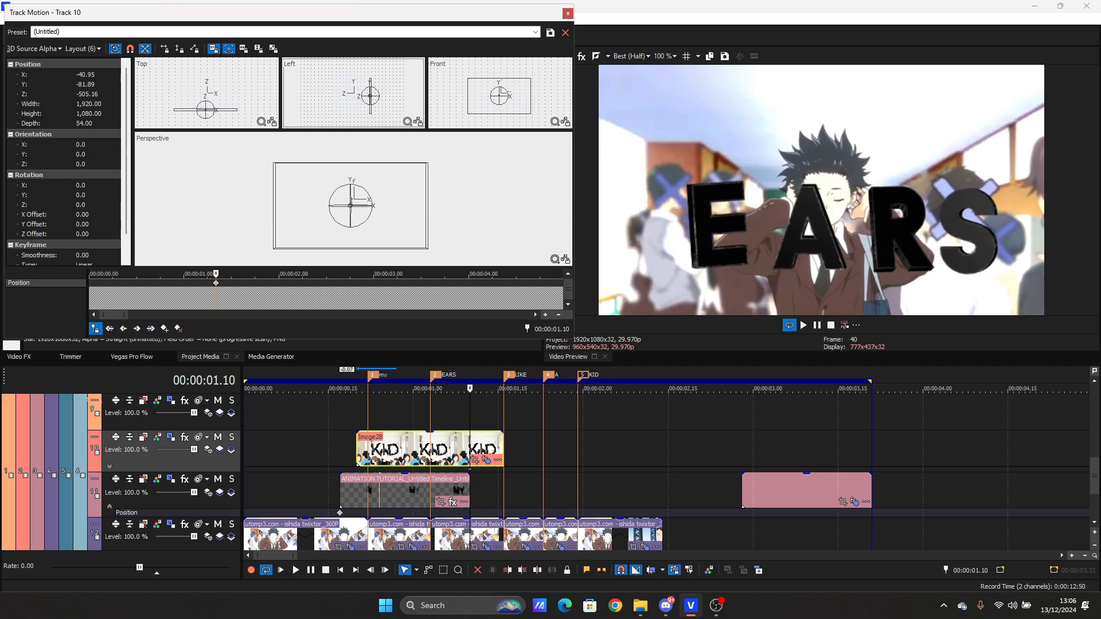
pyautogui.moveTo(428, 163); pyautogui.dragTo(406, 174)
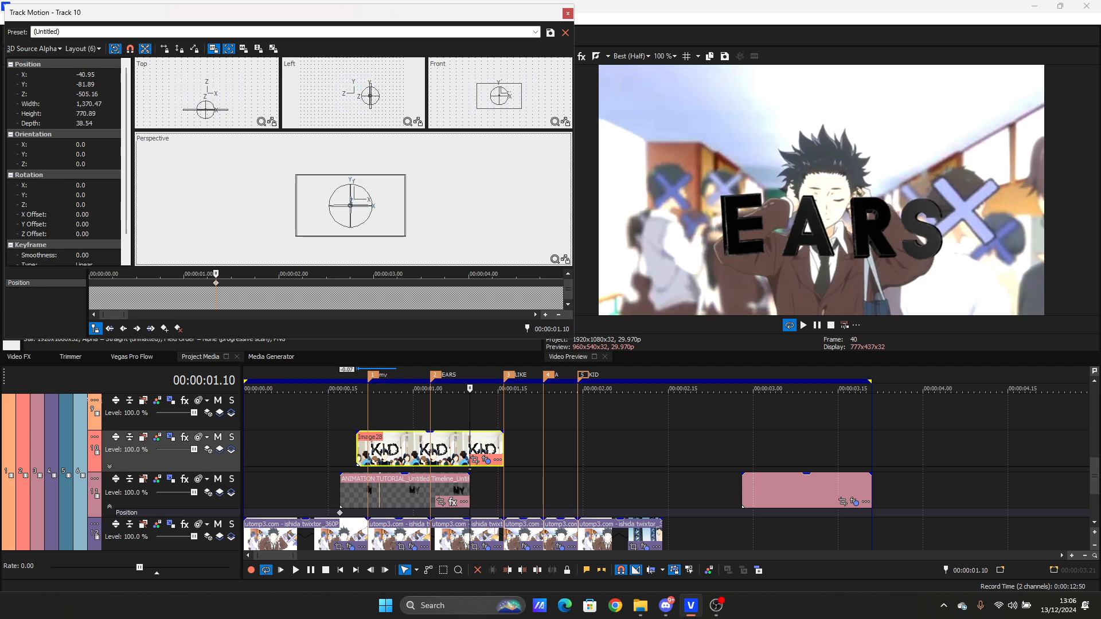
# Step: Examine the repositioned EARS letters over the footage frame by frame from the EARS marker, and close Track Motion
pyautogui.moveTo(476, 413); pyautogui.dragTo(453, 413)
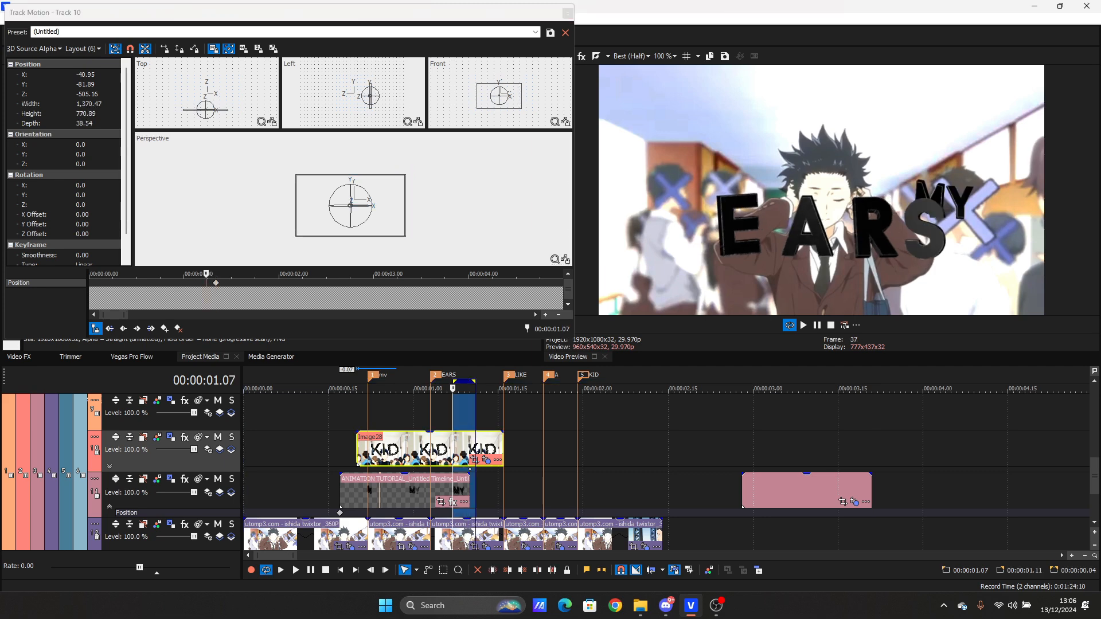
pyautogui.doubleClick(453, 413)
pyautogui.hotkey('ctrl', 'd')
pyautogui.click(431, 413)
pyautogui.press('Right')
pyautogui.press('Right')
pyautogui.press('Right')
pyautogui.press('Right')
pyautogui.press('Right')
pyautogui.press('Right')
pyautogui.press('Right')
pyautogui.press('Right')
pyautogui.press('Right')
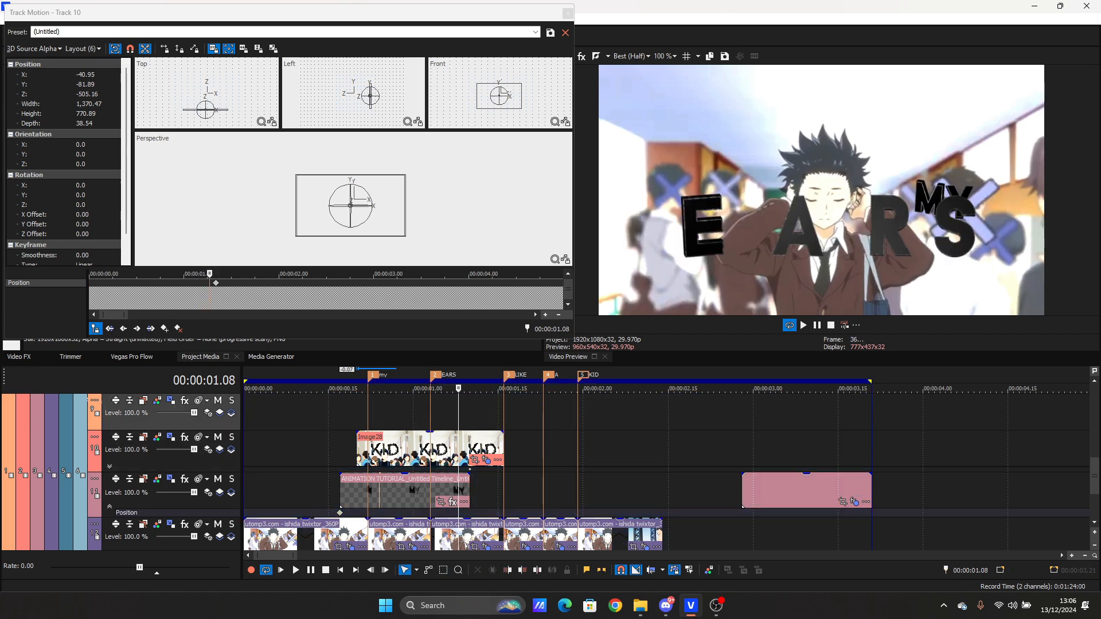
pyautogui.press('Right')
pyautogui.press('Right')
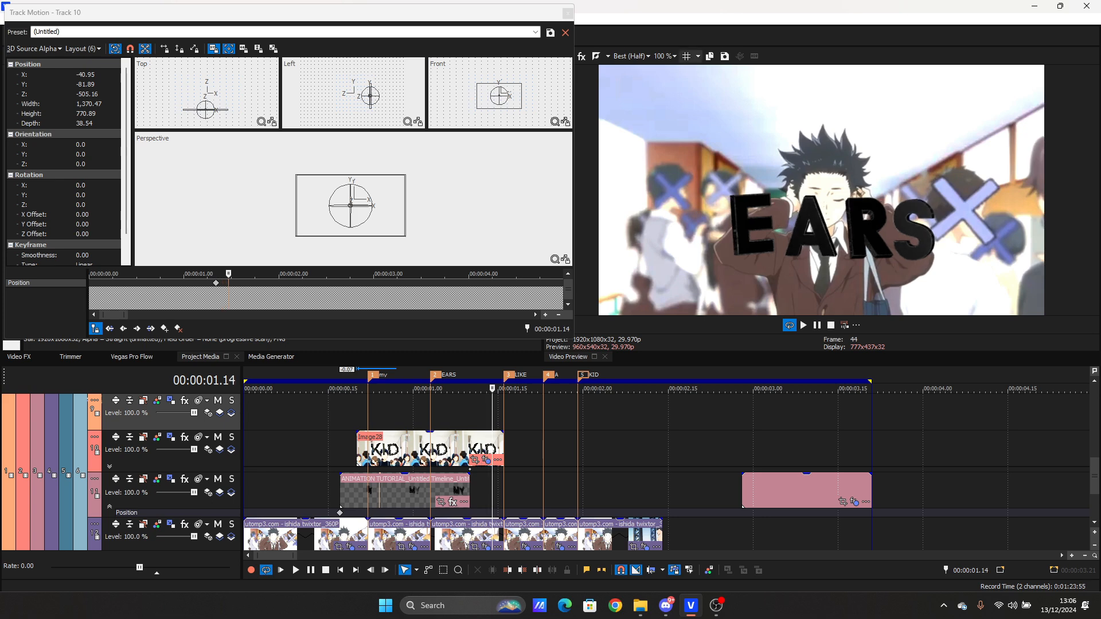
pyautogui.click(567, 13)
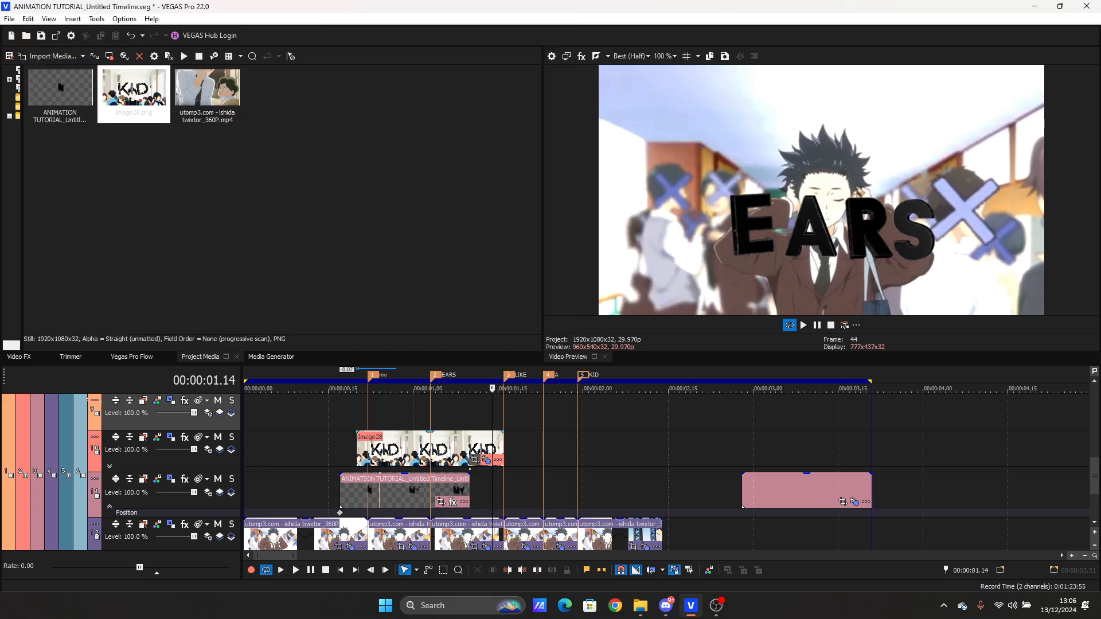
# Step: Add the default S_HueSatBright effect to the EARS event and raise its Brightness to about 2.18
pyautogui.click(19, 357)
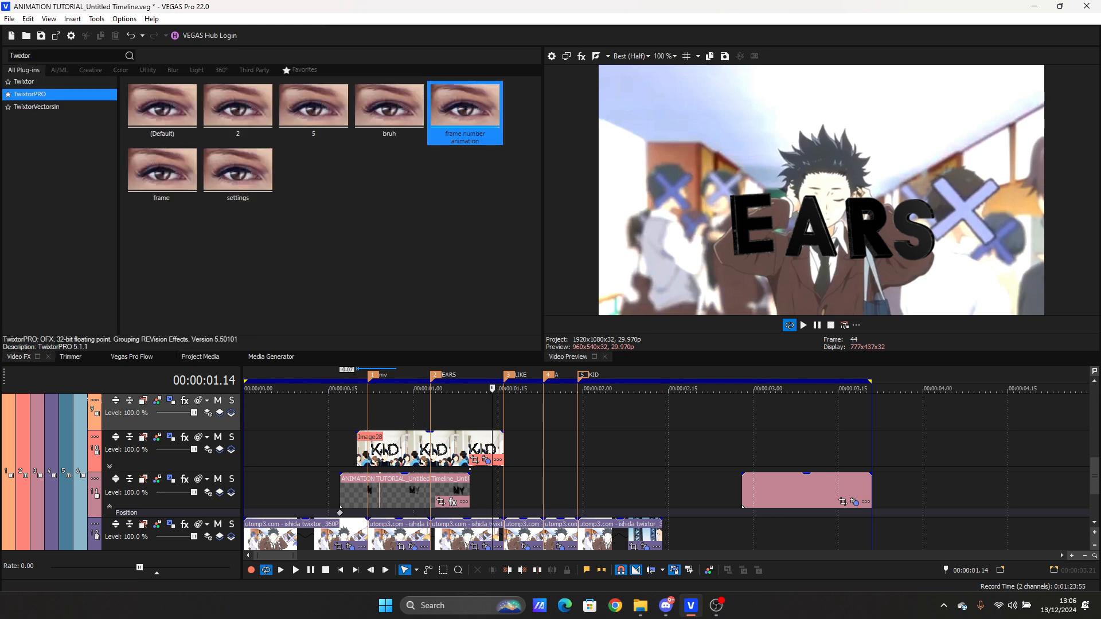
pyautogui.write('HUE')
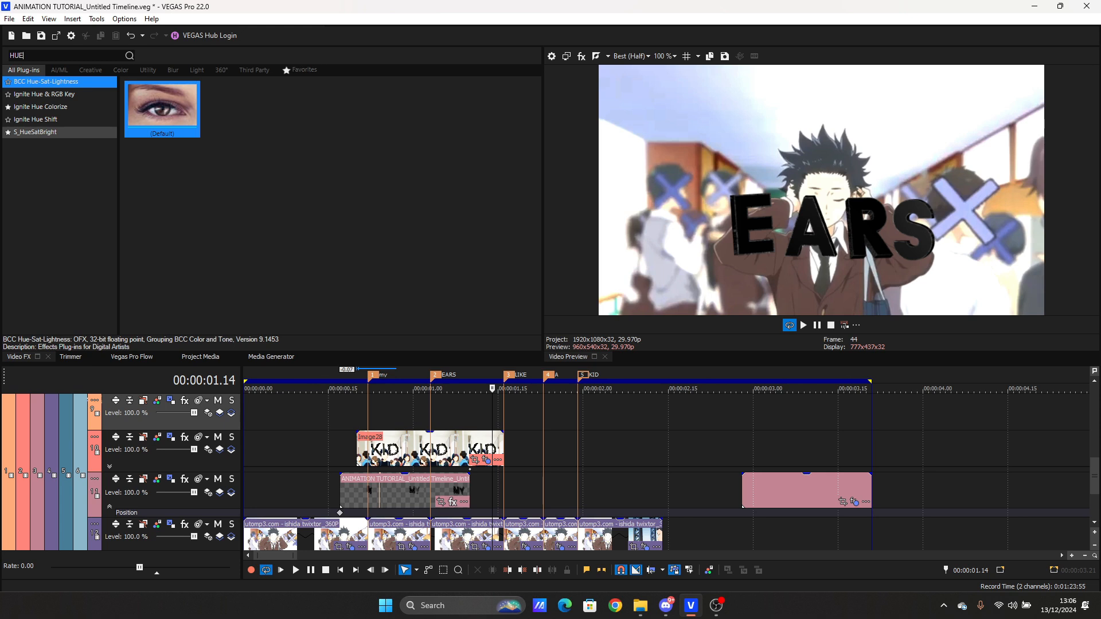
pyautogui.click(42, 132)
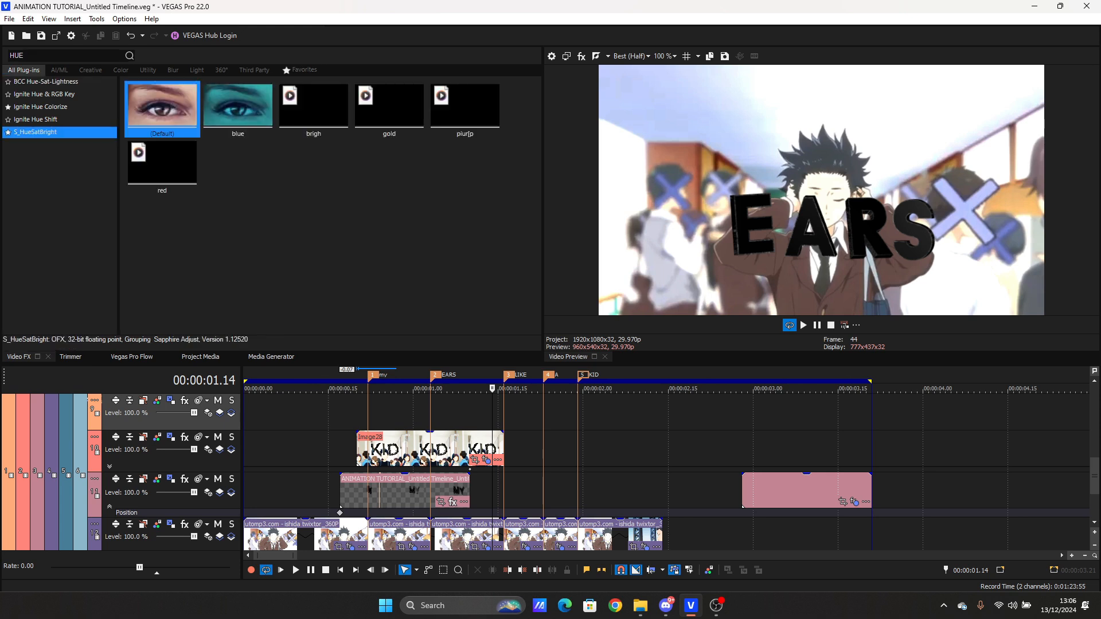
pyautogui.moveTo(162, 109); pyautogui.dragTo(430, 449)
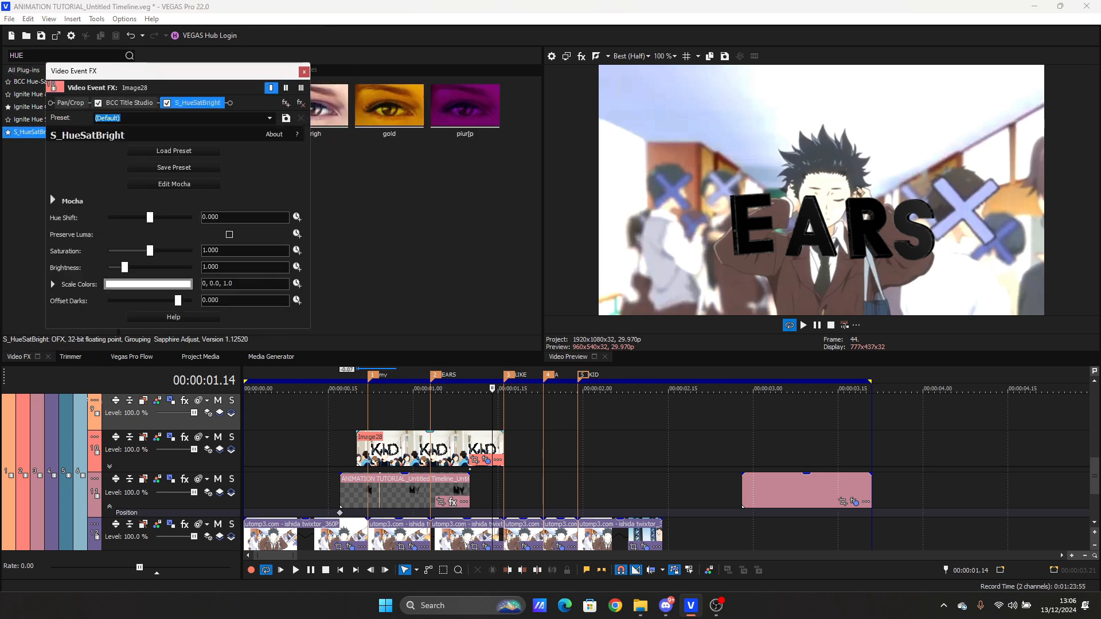
pyautogui.moveTo(124, 268); pyautogui.dragTo(142, 268)
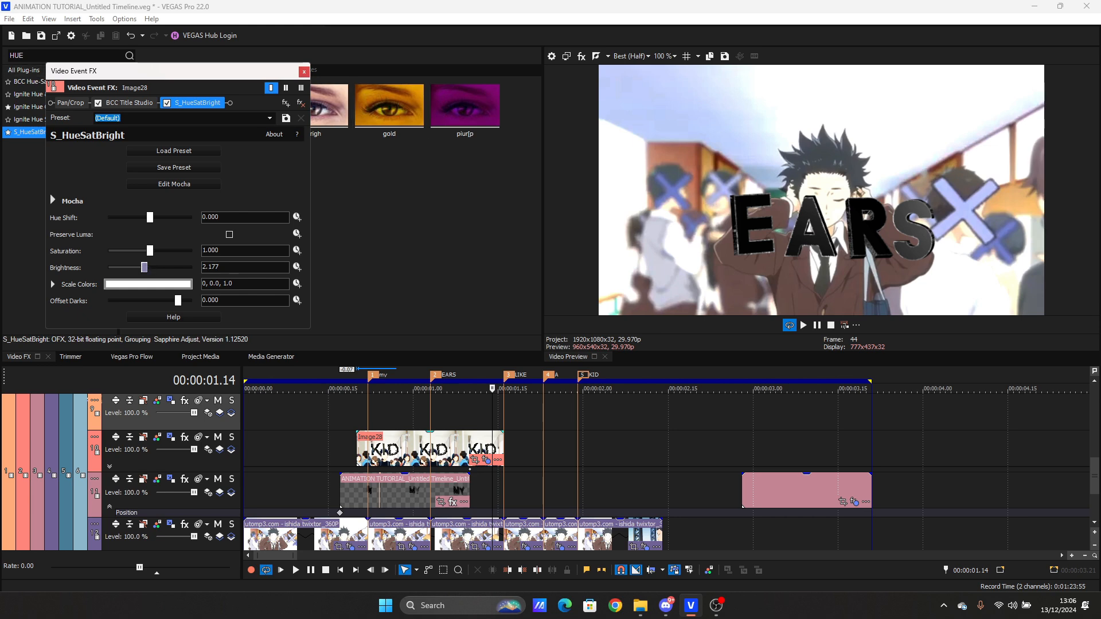
pyautogui.click(303, 71)
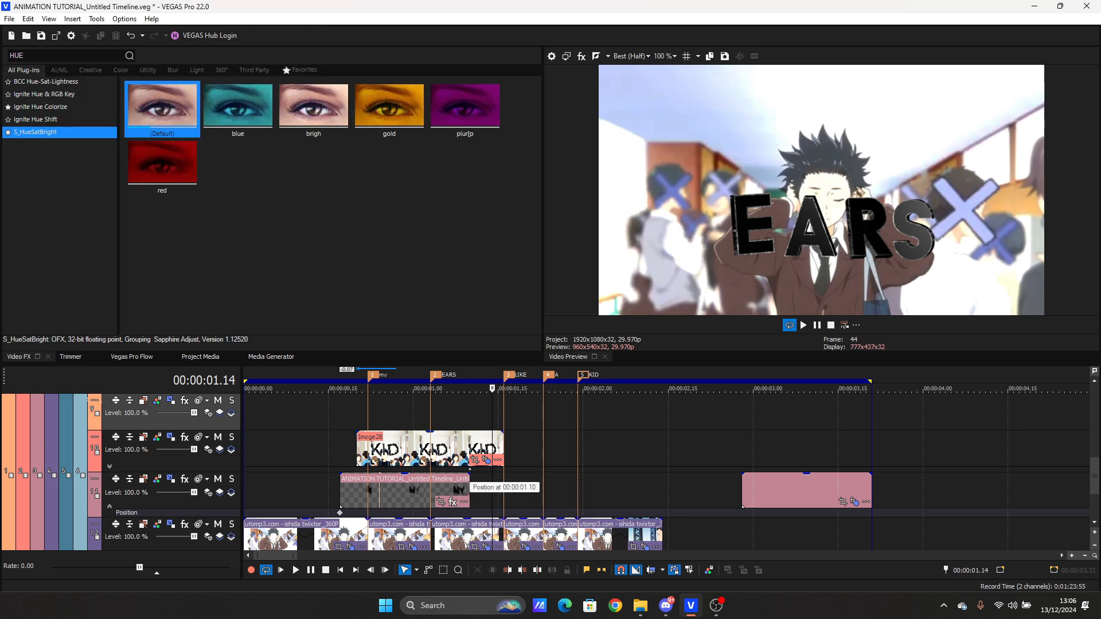
# Step: Shift the EARS event 6 frames later and save it as a nested timeline in Downloads under the suggested name
pyautogui.moveTo(430, 453); pyautogui.dragTo(465, 453)
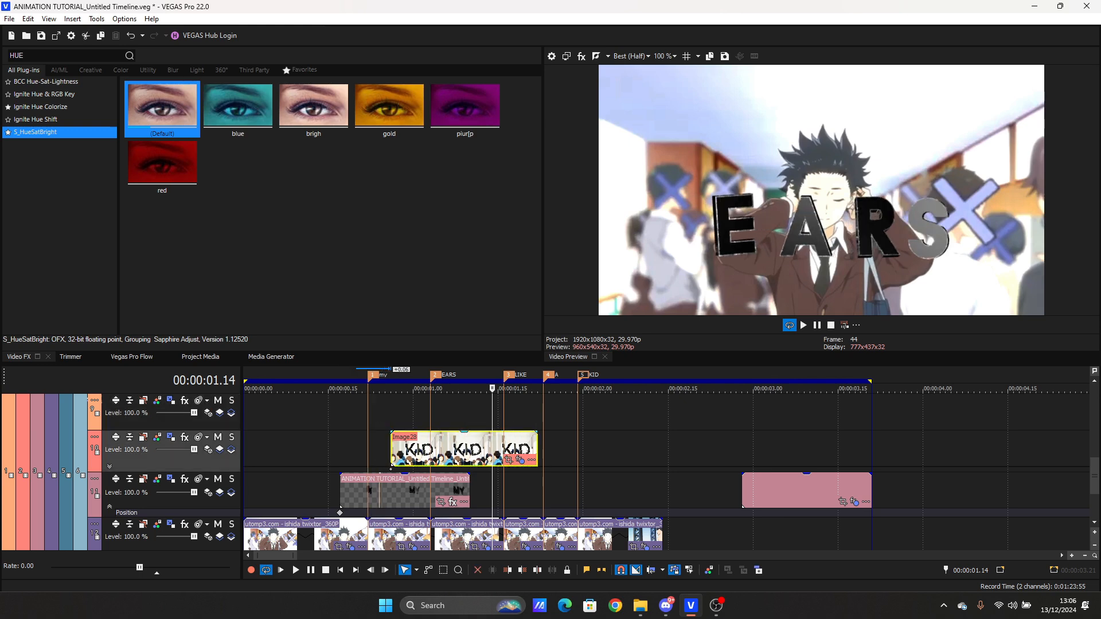
pyautogui.press('Left')
pyautogui.press('Left')
pyautogui.press('Left')
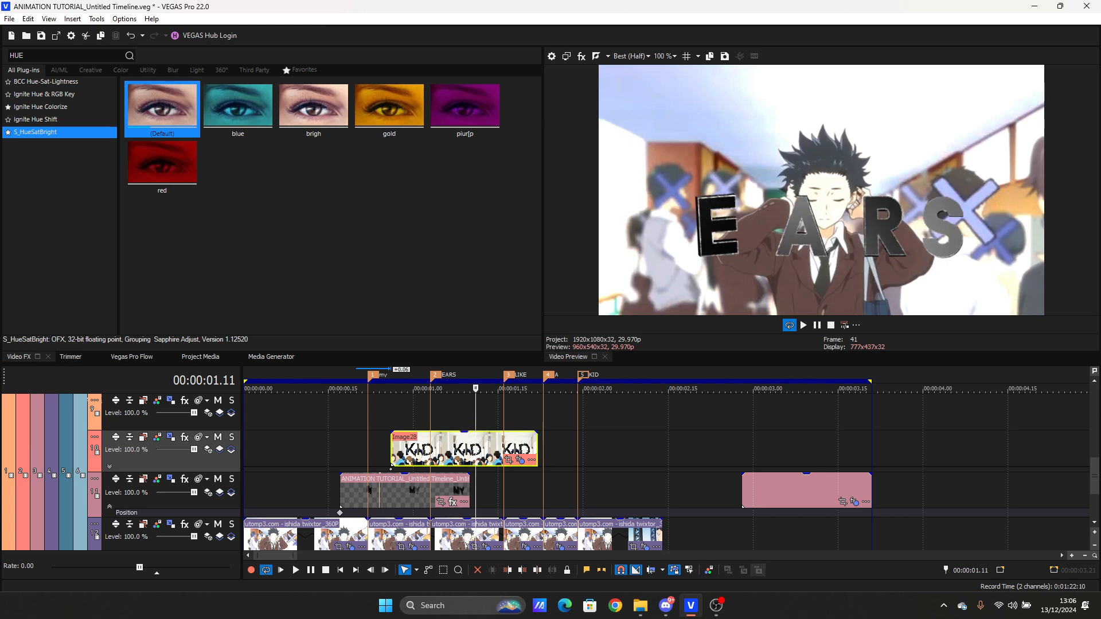
pyautogui.hotkey('ctrl', 's')
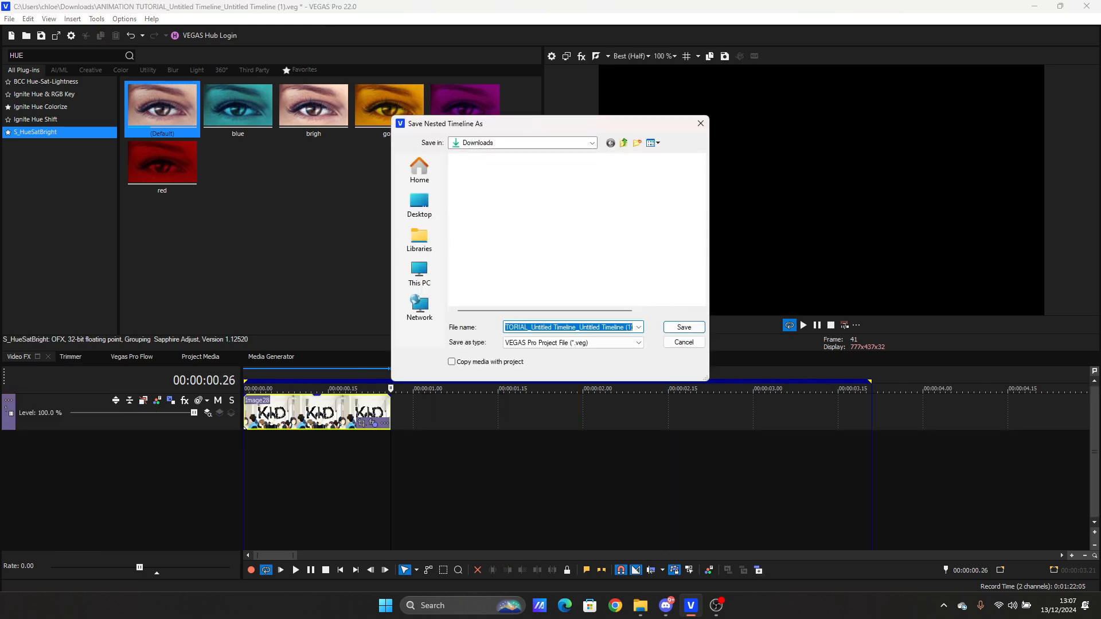
pyautogui.click(684, 328)
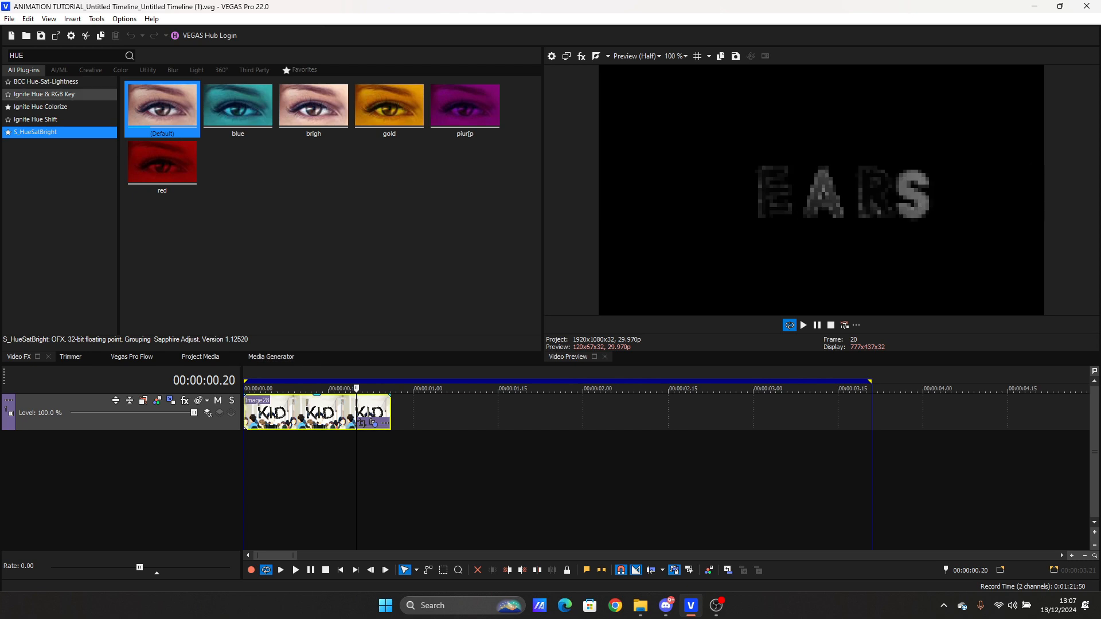
# Step: Find TwixtorPRO and apply its "frame number animation" preset to the EARS event in the nested timeline
pyautogui.click(49, 55)
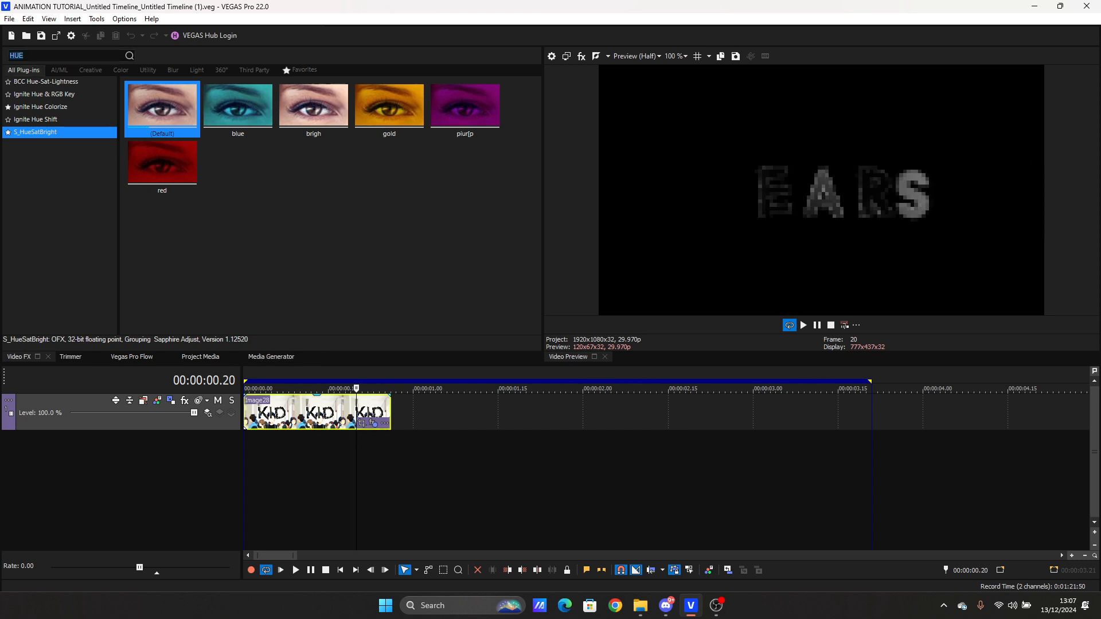
pyautogui.press('BackSpace')
pyautogui.press('BackSpace')
pyautogui.press('BackSpace')
pyautogui.write('TWixt')
pyautogui.click(57, 94)
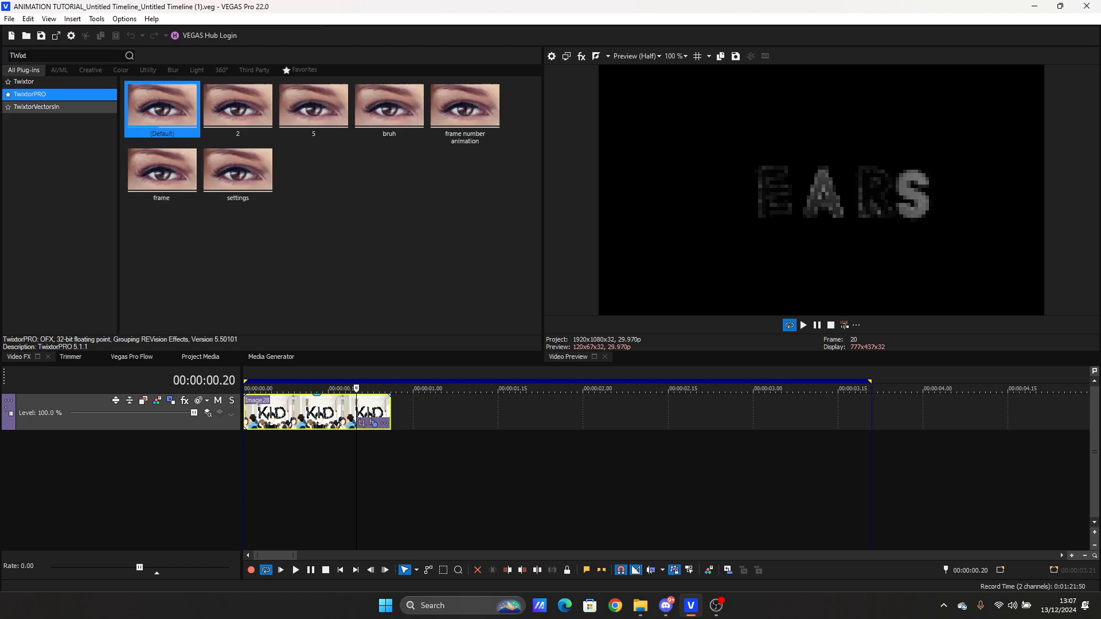
pyautogui.doubleClick(465, 109)
# Step: Set the video preview quality to Best (Quarter)
pyautogui.click(637, 57)
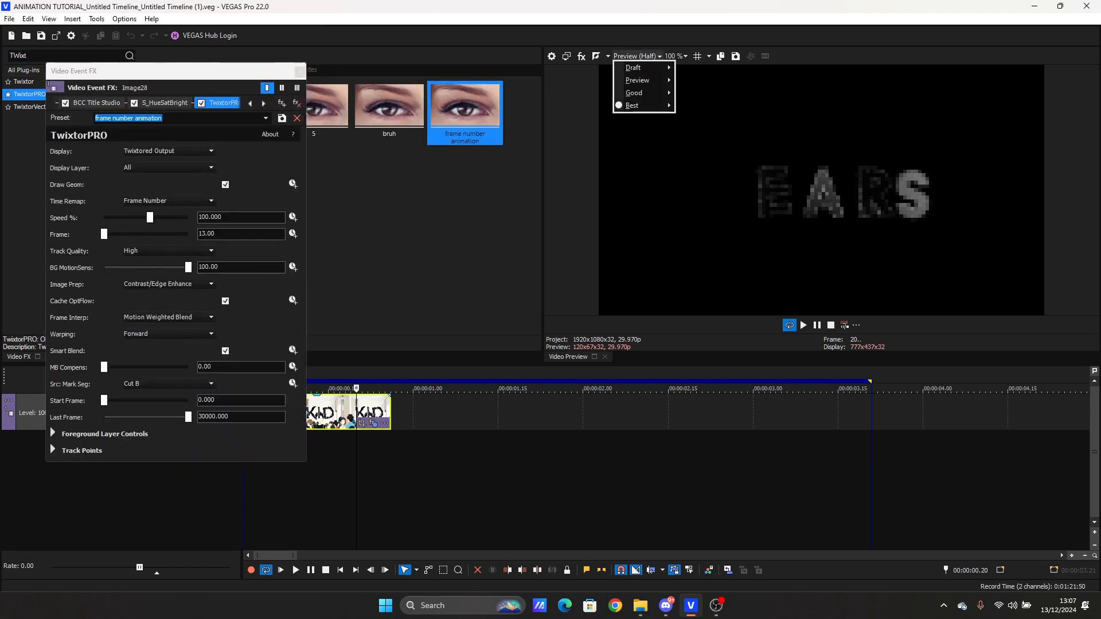
pyautogui.moveTo(637, 105)
pyautogui.click(697, 142)
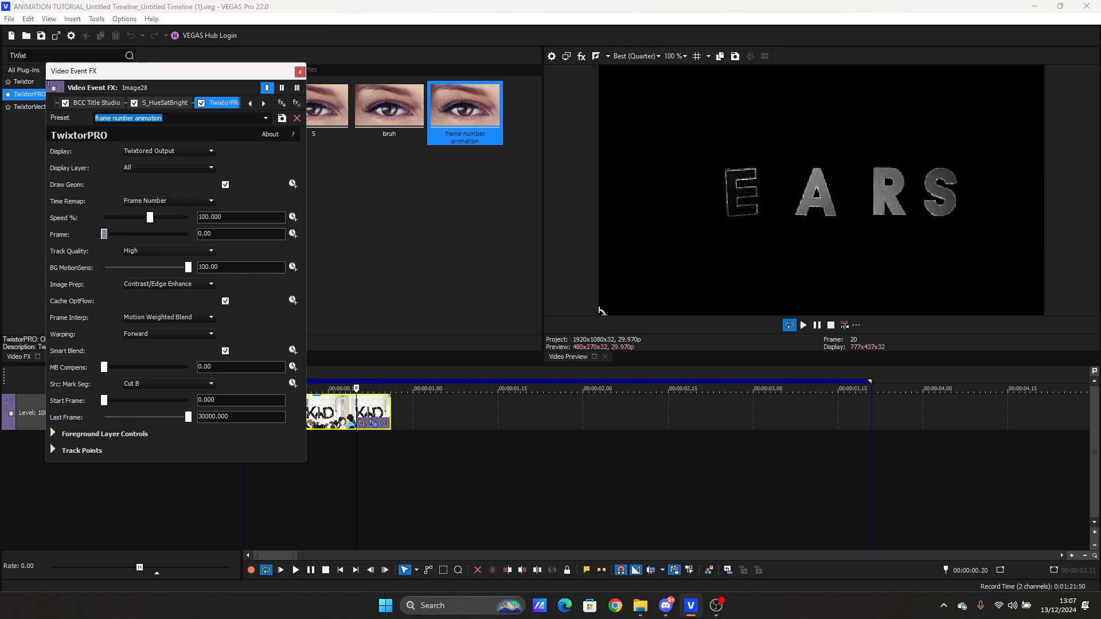
# Step: Keyframe TwixtorPRO's Frame from 0 to 25 and place the final keyframe at the end of the EARS event
pyautogui.click(293, 234)
pyautogui.doubleClick(221, 234)
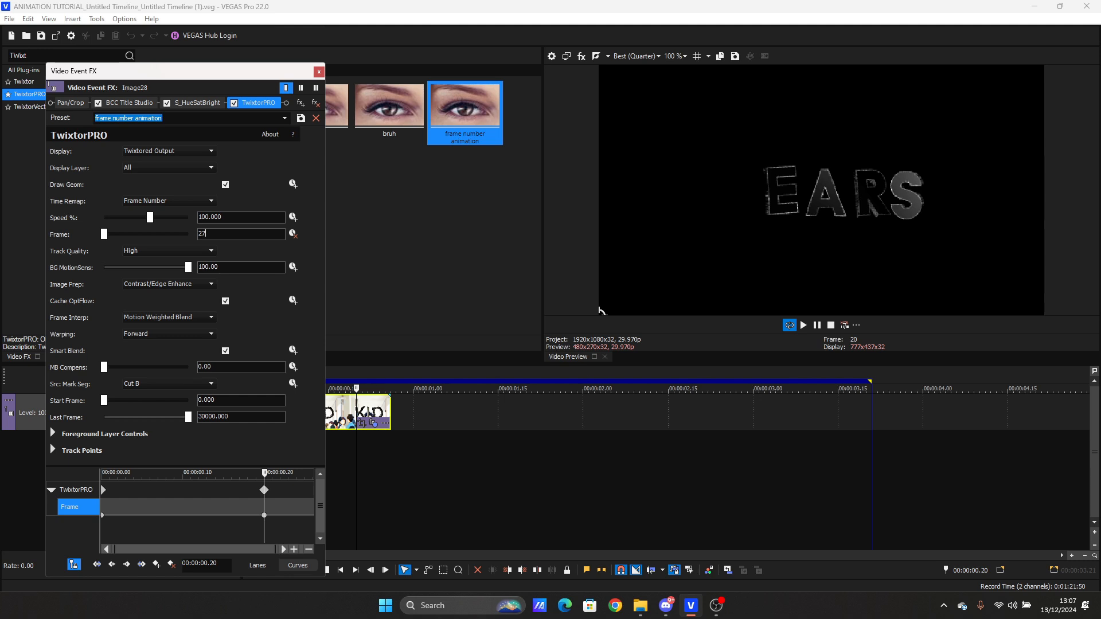
pyautogui.write('26')
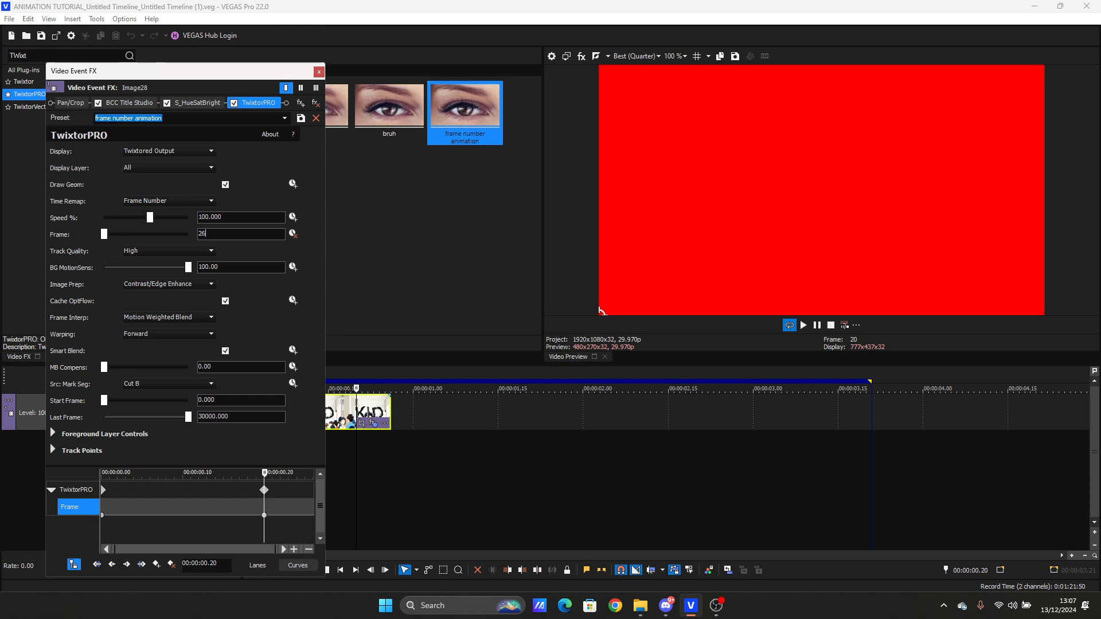
pyautogui.press('Return')
pyautogui.write('25')
pyautogui.press('Return')
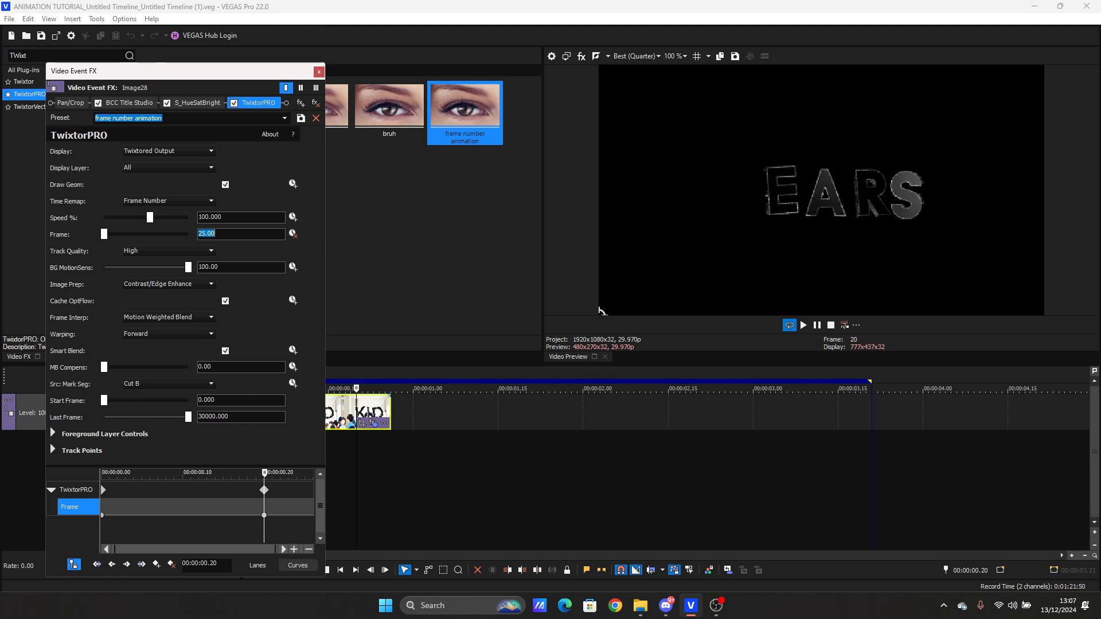
pyautogui.moveTo(264, 515); pyautogui.dragTo(313, 516)
pyautogui.click(319, 71)
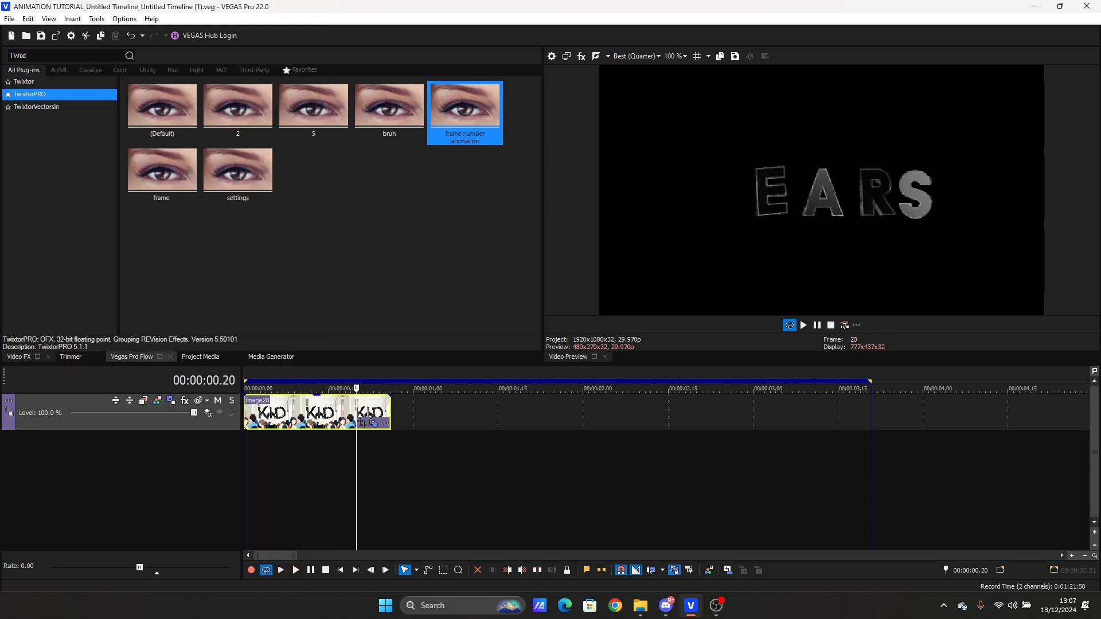
# Step: Apply a 0.28, 0.00, 0.28, 0.99 easing curve to TwixtorPRO's Frame and return to the parent timeline, saving the nested changes
pyautogui.click(132, 357)
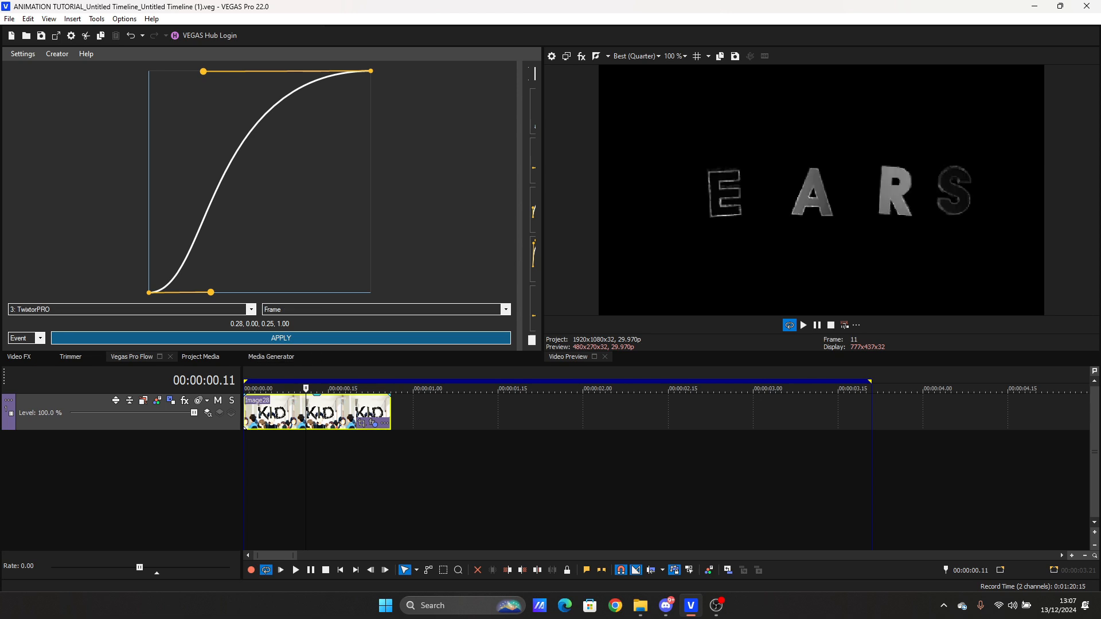
pyautogui.moveTo(203, 72); pyautogui.dragTo(209, 72)
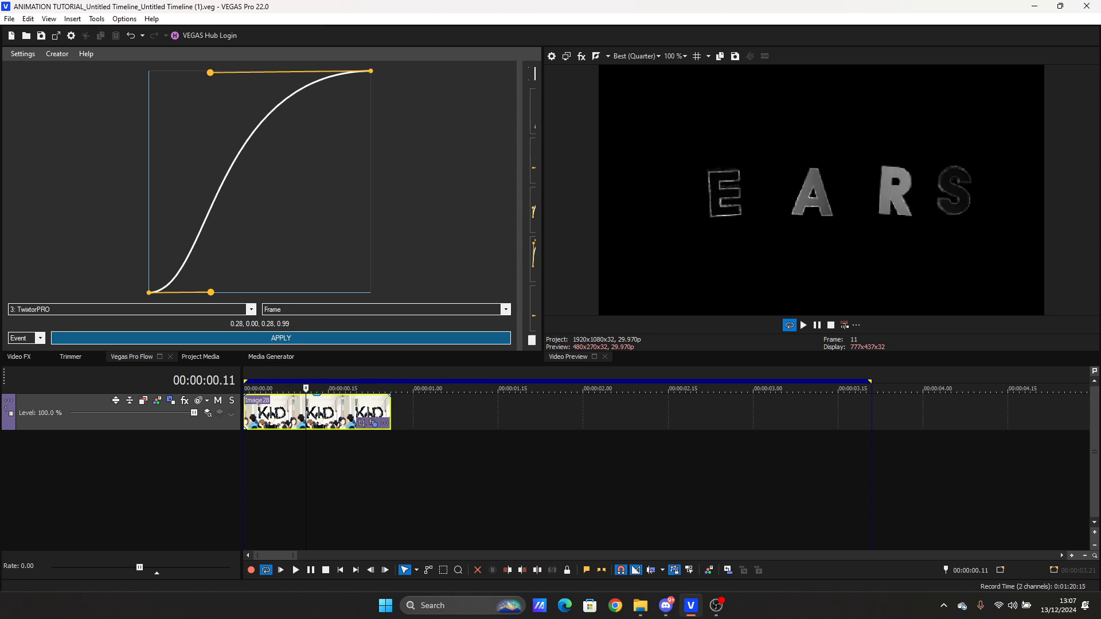
pyautogui.click(281, 339)
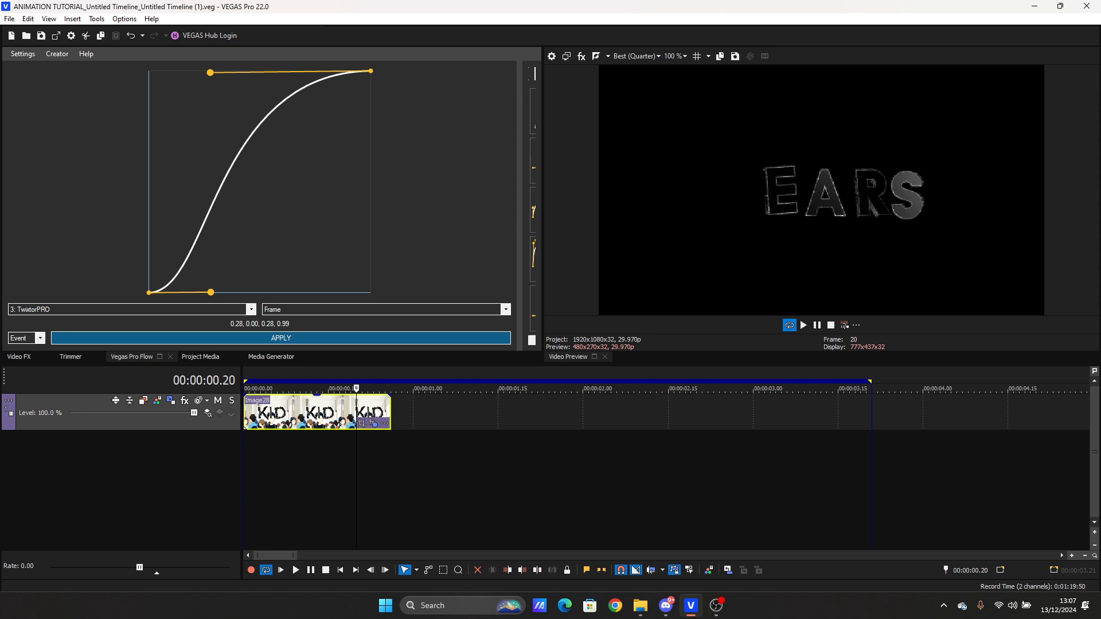
pyautogui.click(728, 570)
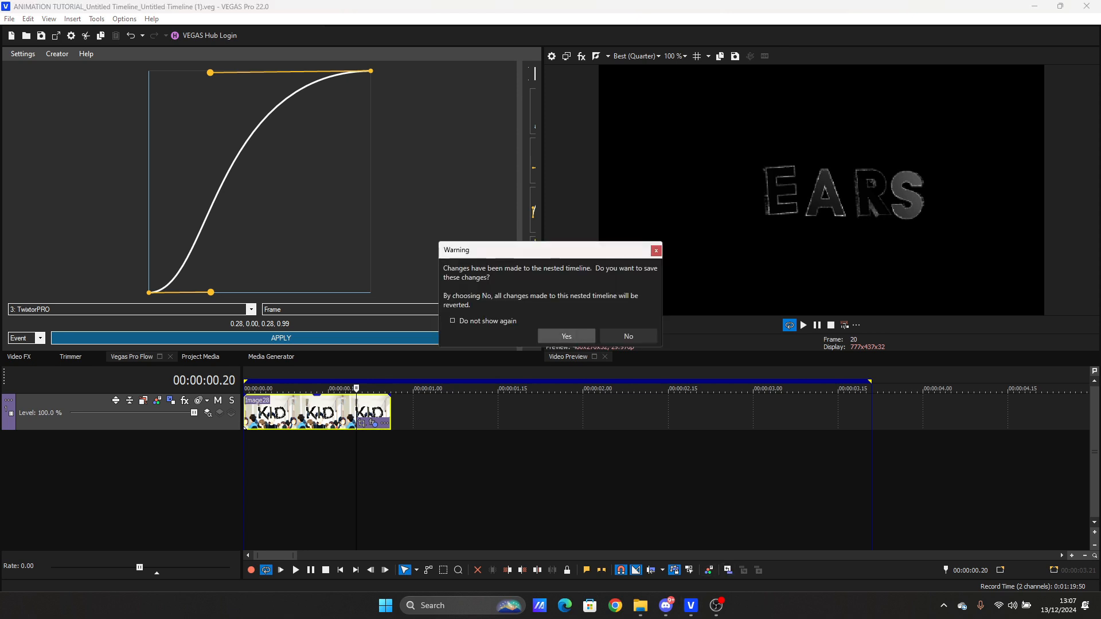
pyautogui.click(566, 337)
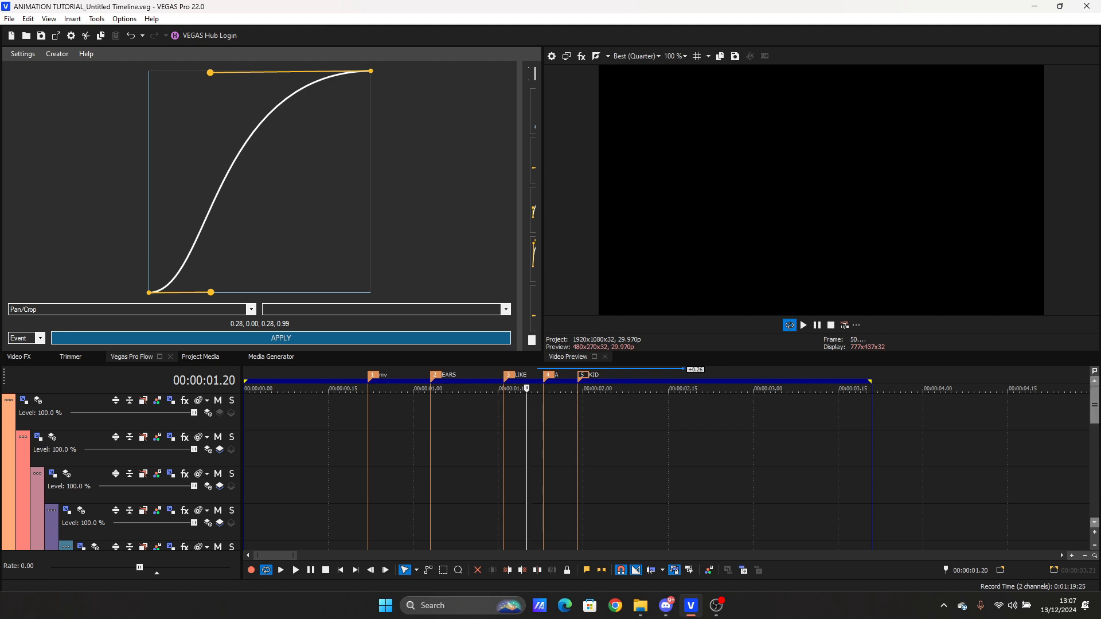
# Step: Open the EARS track's Track Motion and bring the title forward to about Z -296 with a keyframe at 00:00:01.13
pyautogui.click(431, 449)
pyautogui.click(171, 437)
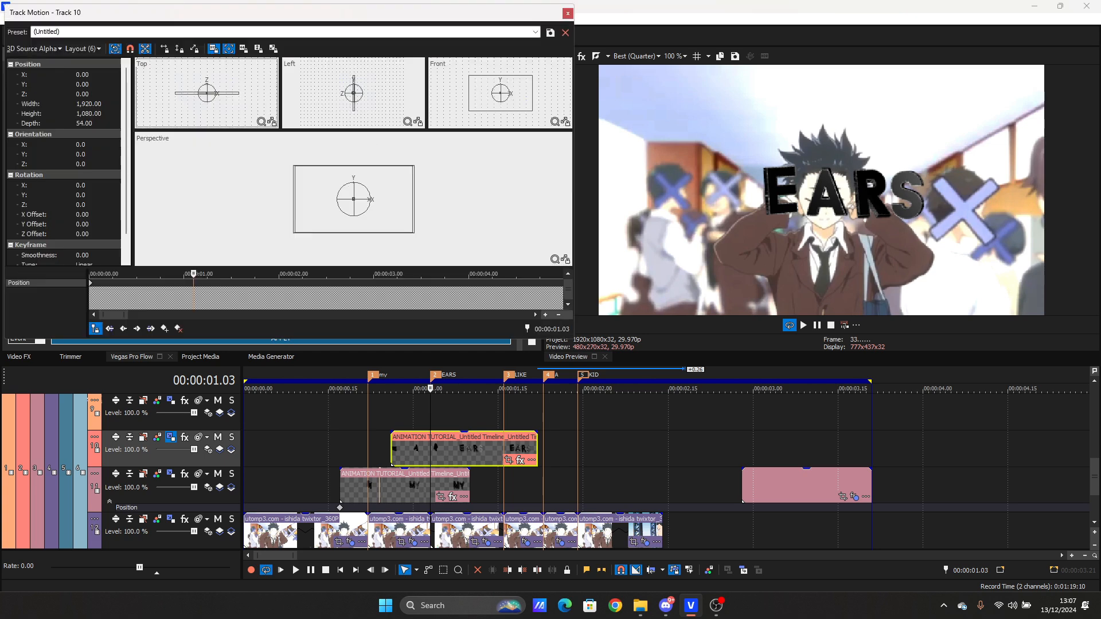
pyautogui.moveTo(354, 93); pyautogui.dragTo(363, 93)
pyautogui.moveTo(430, 469); pyautogui.dragTo(487, 469)
pyautogui.click(487, 481)
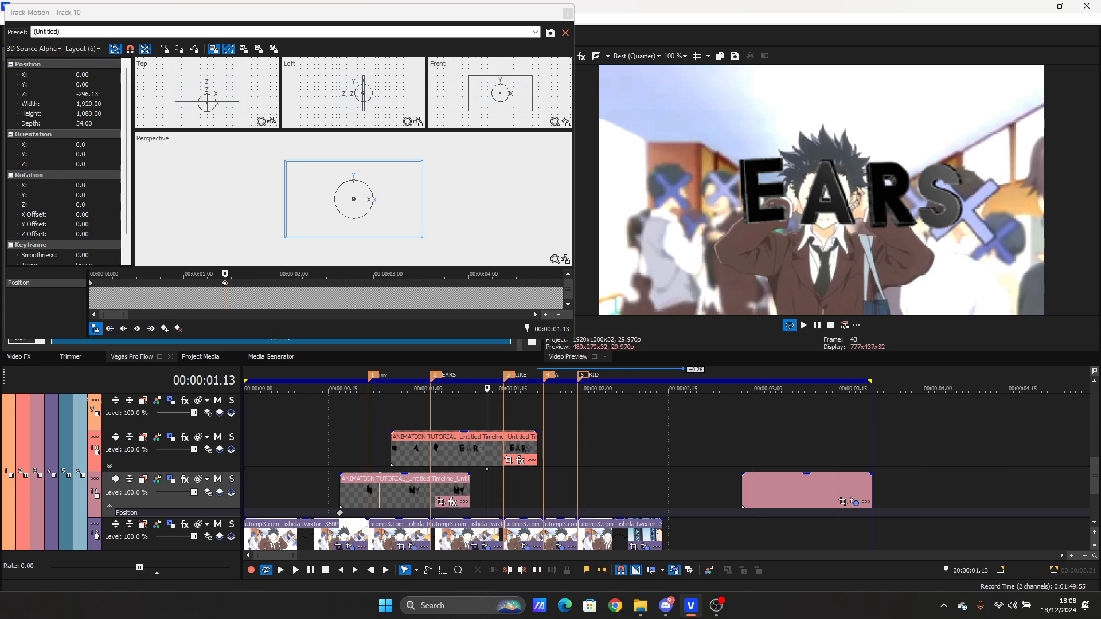
# Step: Scale the EARS track down to about 1,742 by 980 and reposition it at about X -56, Y -81, Z -383
pyautogui.moveTo(423, 161); pyautogui.dragTo(416, 163)
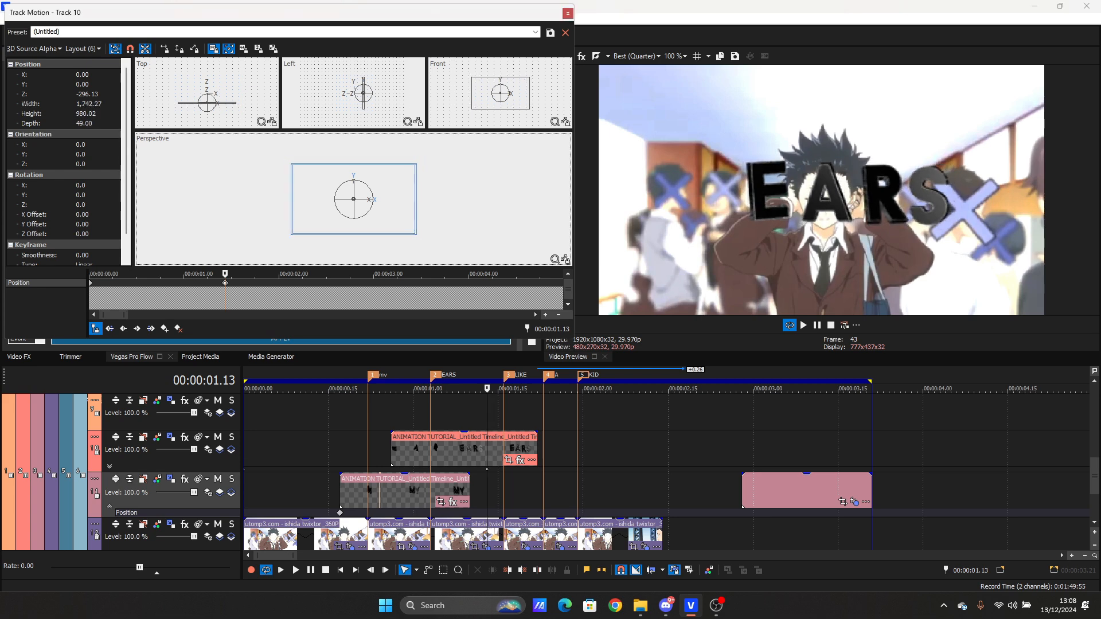
pyautogui.moveTo(354, 199); pyautogui.dragTo(350, 204)
pyautogui.moveTo(363, 96); pyautogui.dragTo(366, 95)
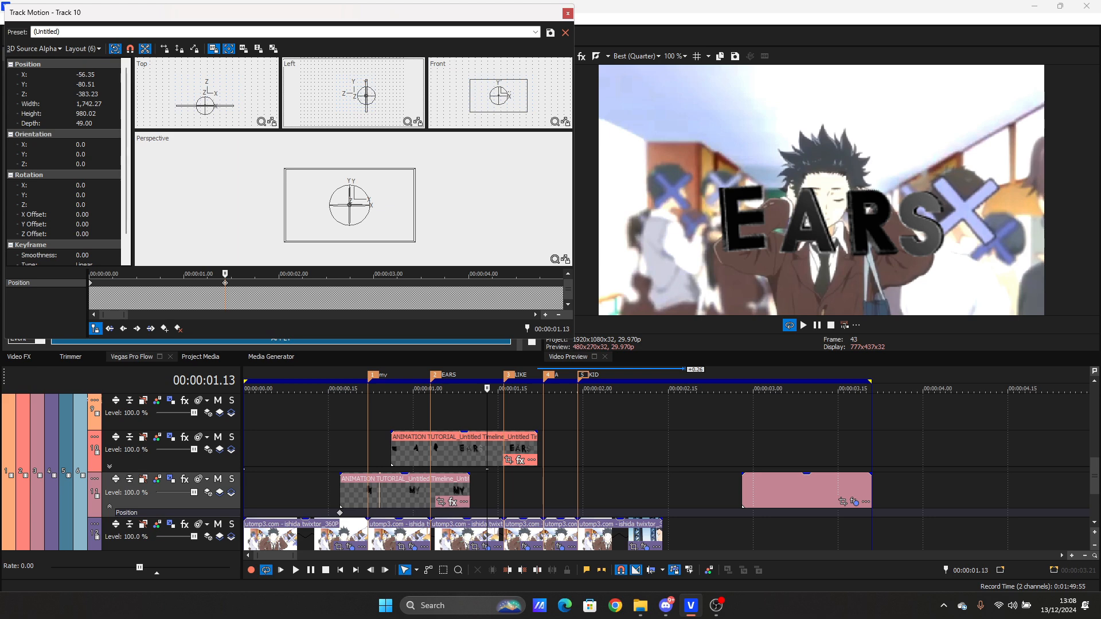
# Step: Delete the EARS track's motion keyframe at the start of the timeline and close Track Motion
pyautogui.rightClick(245, 470)
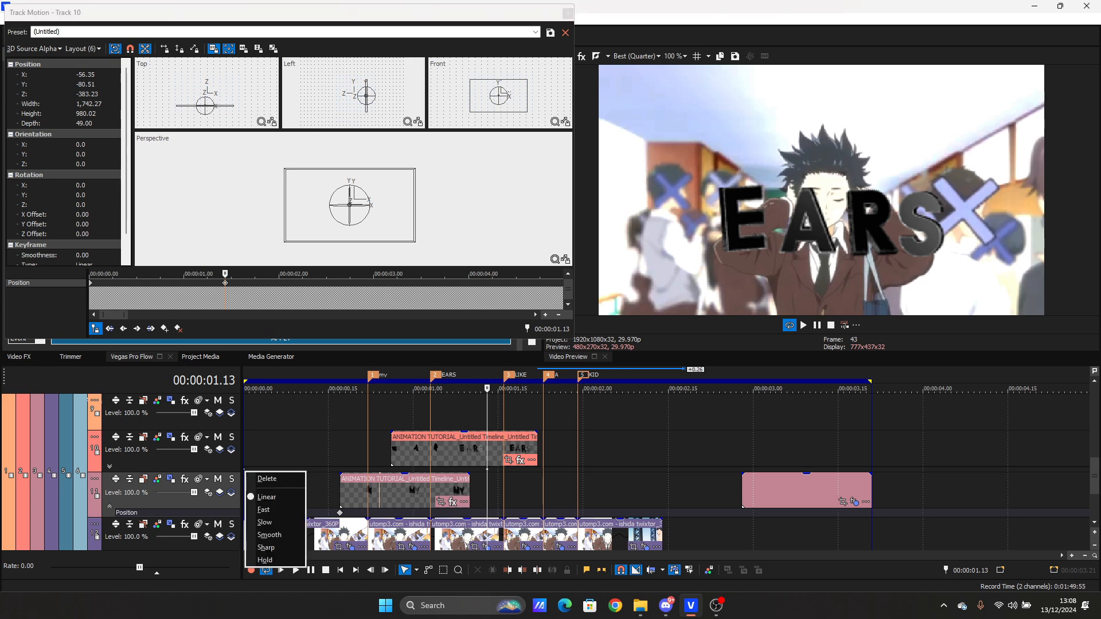
pyautogui.click(275, 481)
pyautogui.click(568, 13)
# Step: Step back and forth through the frames of the EARS title to check its motion and placement
pyautogui.press('Left')
pyautogui.press('Left')
pyautogui.press('Left')
pyautogui.press('Left')
pyautogui.press('Left')
pyautogui.press('Left')
pyautogui.press('Left')
pyautogui.press('Left')
pyautogui.press('Right')
pyautogui.press('Right')
pyautogui.press('Right')
pyautogui.press('Right')
pyautogui.press('Right')
pyautogui.press('Right')
pyautogui.press('Right')
pyautogui.press('Right')
pyautogui.press('Right')
pyautogui.press('Right')
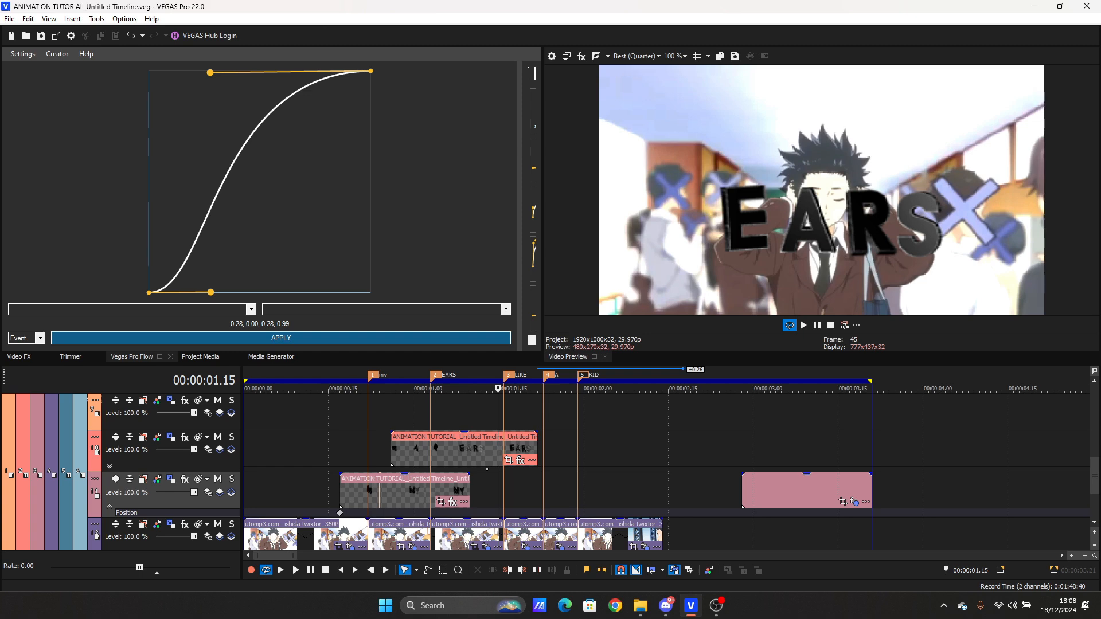
# Step: Fade the MY event in up to the my marker and out from EARS, and the EARS event in up to EARS and out from LIKE
pyautogui.click(351, 413)
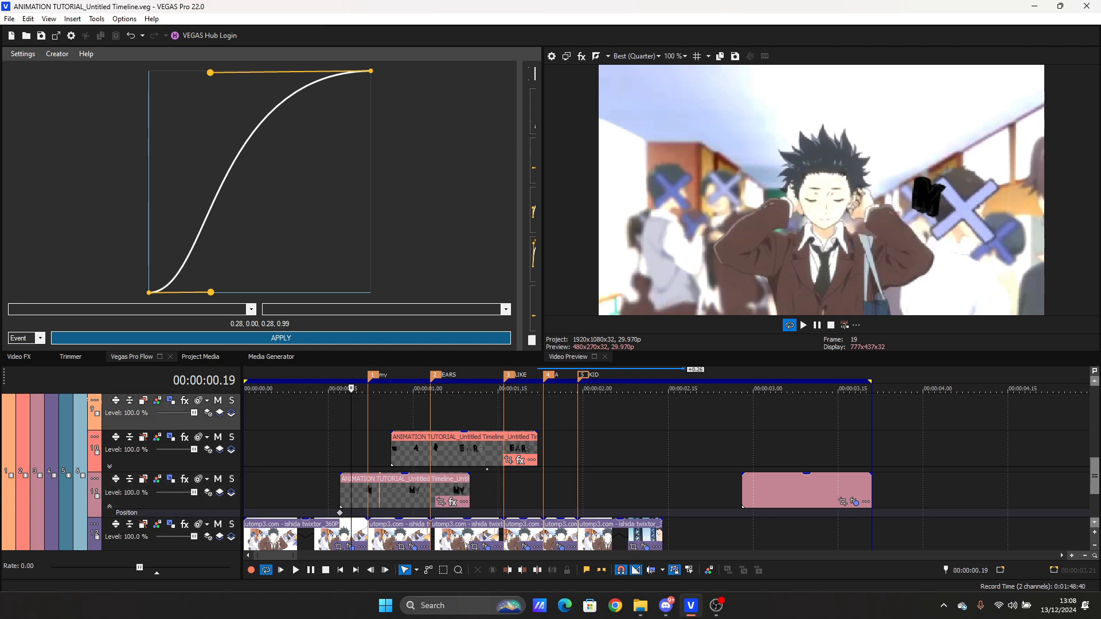
pyautogui.scroll(1, 516, 470)
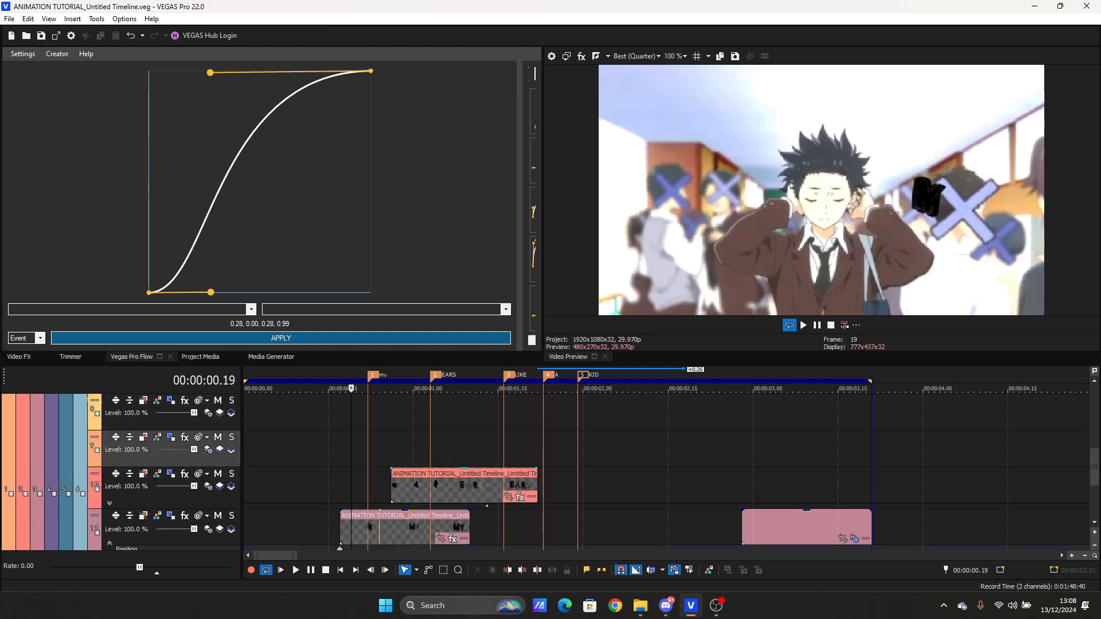
pyautogui.click(419, 480)
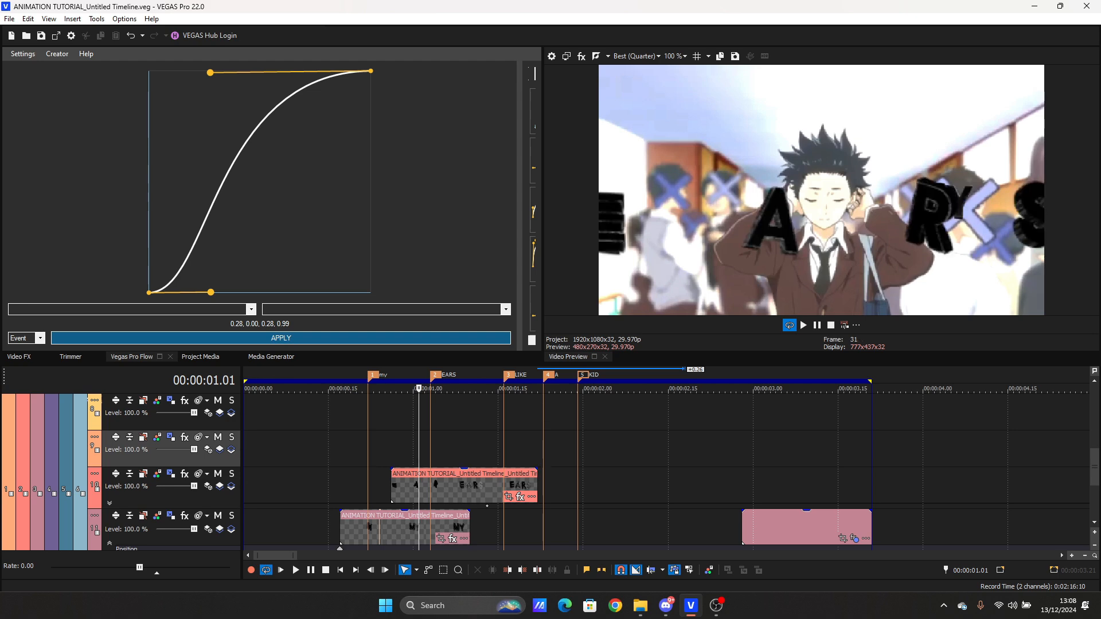
pyautogui.moveTo(393, 472); pyautogui.dragTo(430, 472)
pyautogui.moveTo(342, 512); pyautogui.dragTo(368, 513)
pyautogui.moveTo(469, 511); pyautogui.dragTo(436, 511)
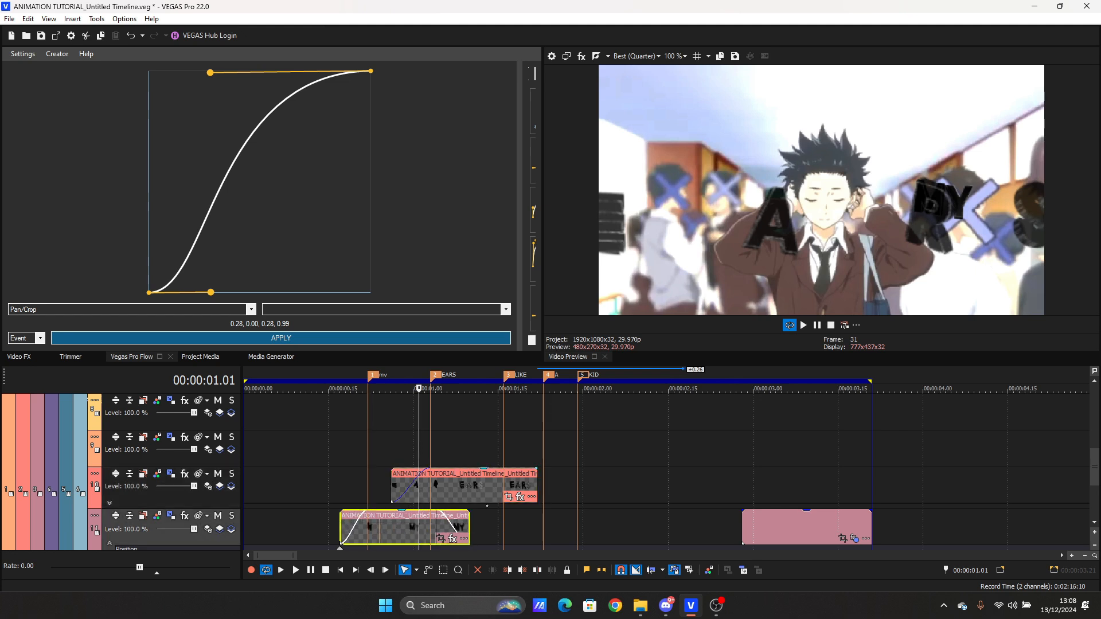
pyautogui.moveTo(536, 471); pyautogui.dragTo(504, 471)
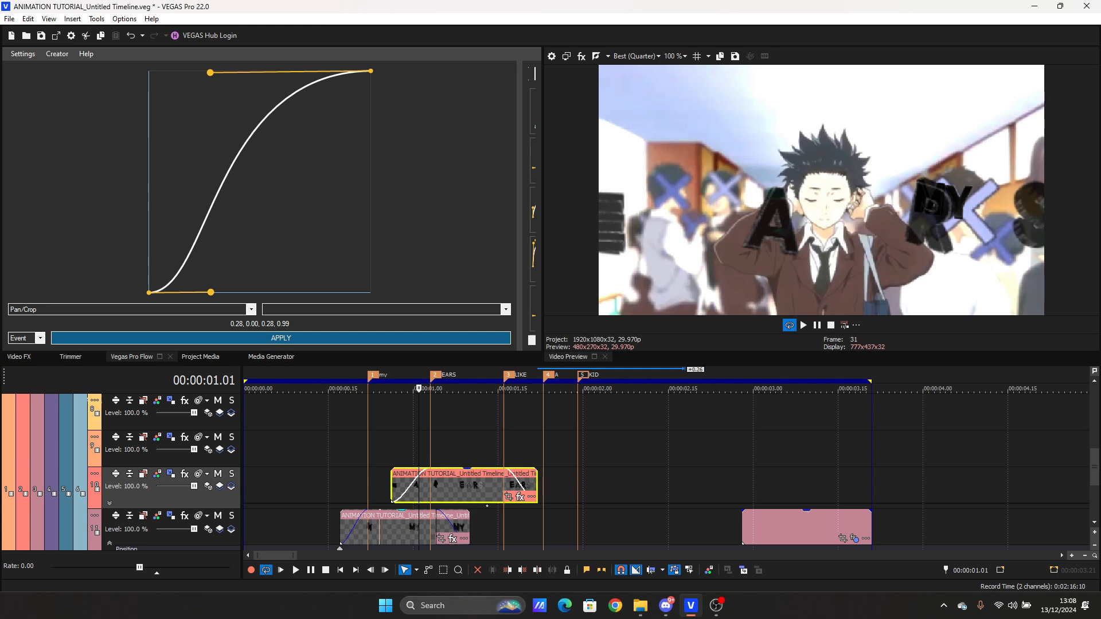
# Step: Remove the fade-out of the MY title event and recreate it starting near the EARS marker, stepping through frames to check
pyautogui.moveTo(436, 511); pyautogui.dragTo(470, 511)
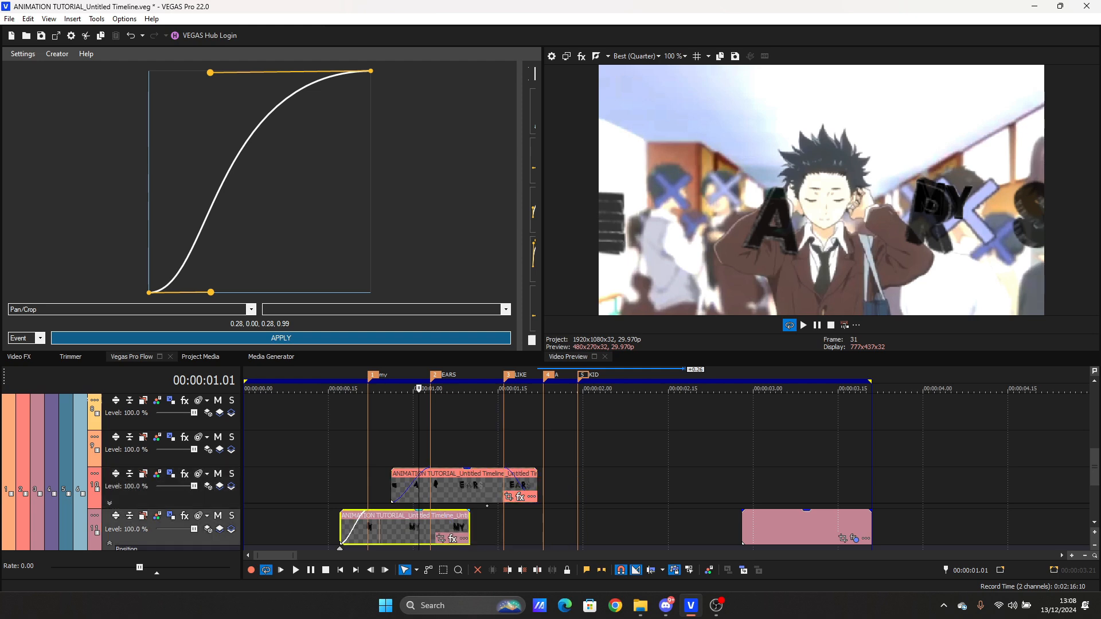
pyautogui.moveTo(469, 522); pyautogui.dragTo(429, 512)
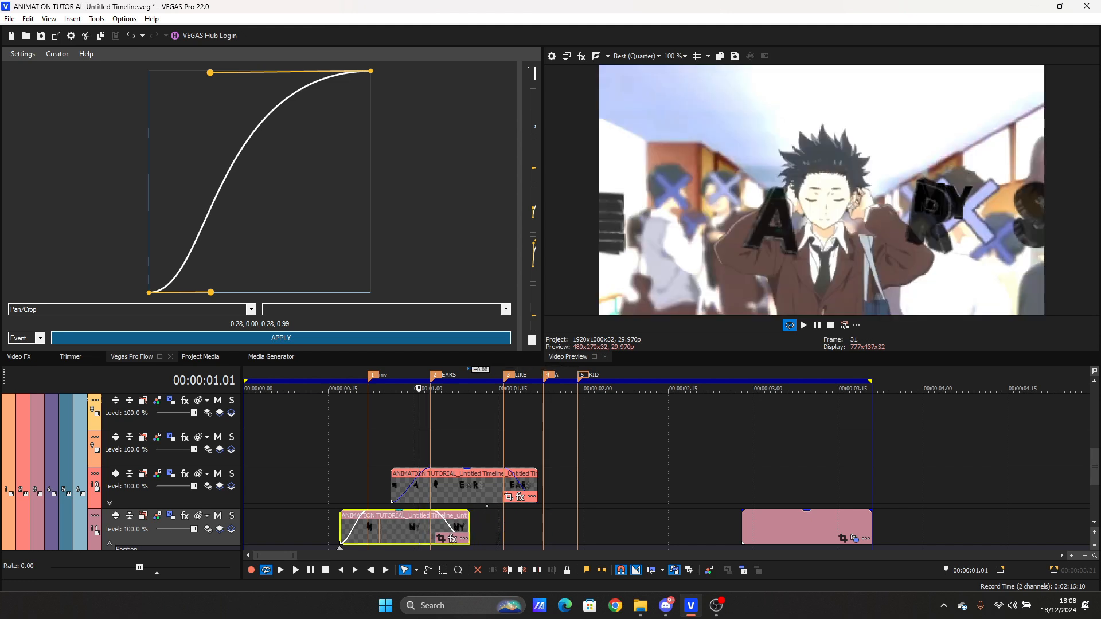
pyautogui.press('Right')
pyautogui.press('Right')
pyautogui.press('Right')
pyautogui.press('Right')
pyautogui.press('Right')
pyautogui.press('Right')
pyautogui.press('Right')
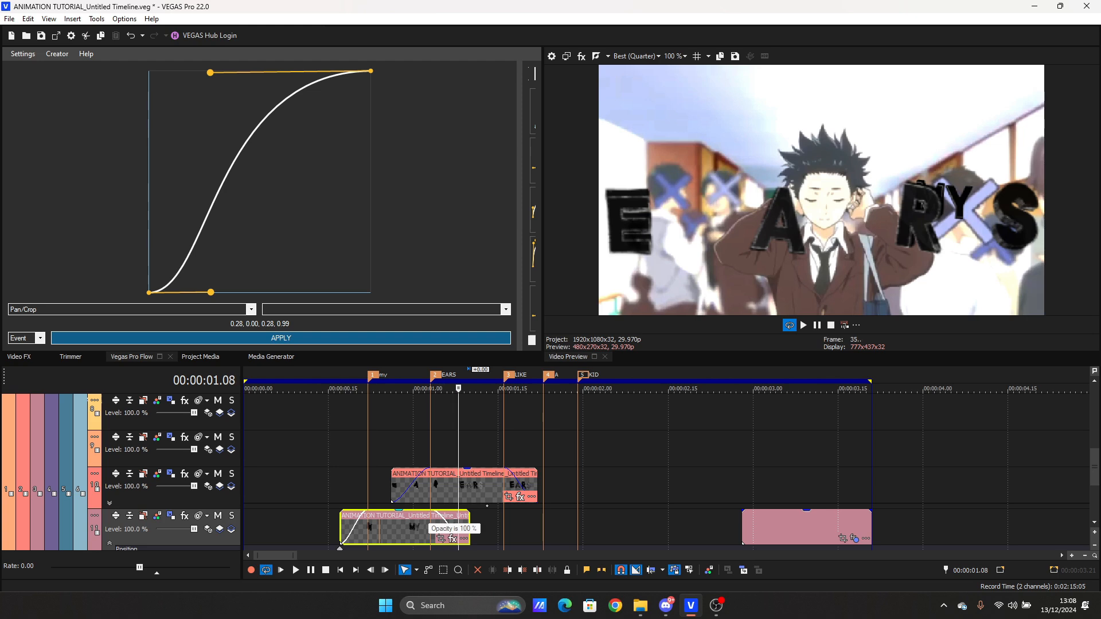
pyautogui.click(402, 449)
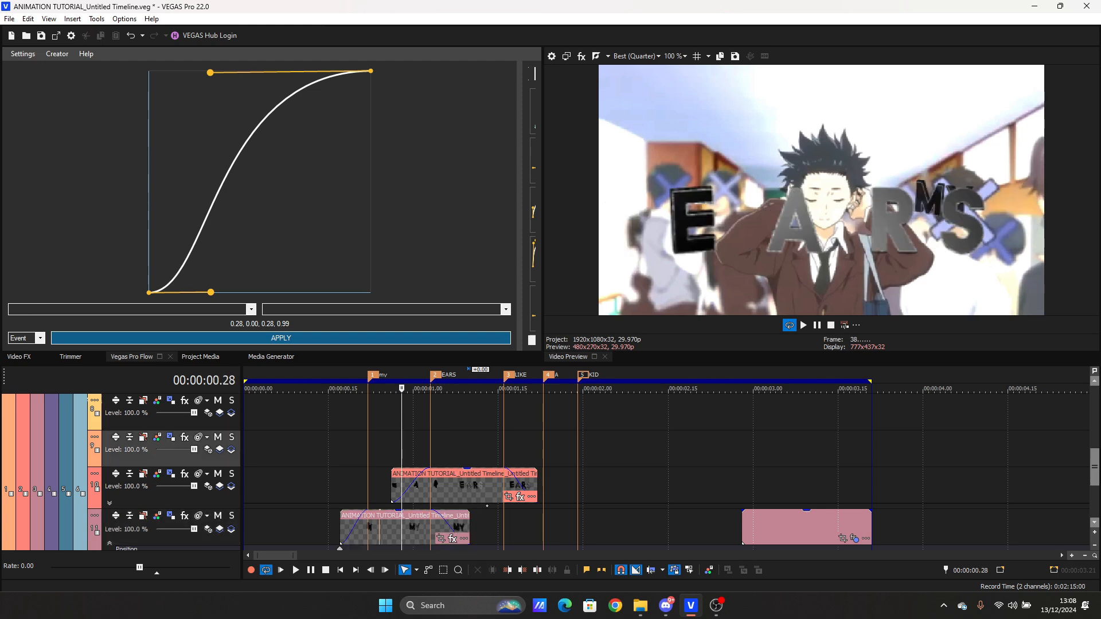
# Step: Locate parent track 6 above the title tracks and open its Parent Track Motion
pyautogui.moveTo(1094, 468); pyautogui.dragTo(1094, 449)
pyautogui.scroll(4, 401, 470)
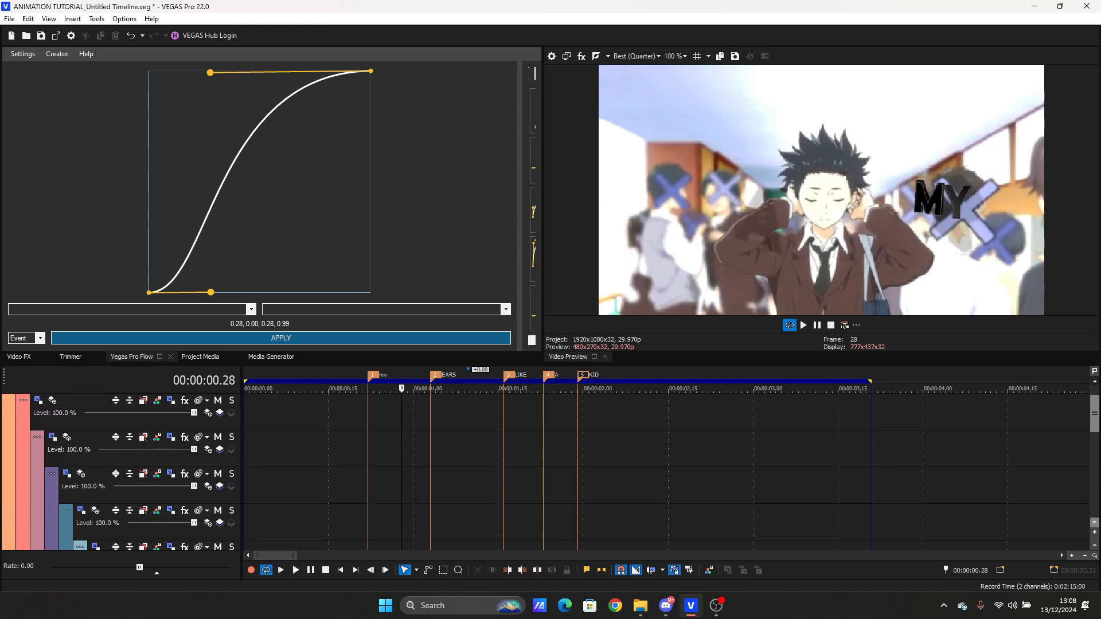
pyautogui.scroll(-4, 402, 470)
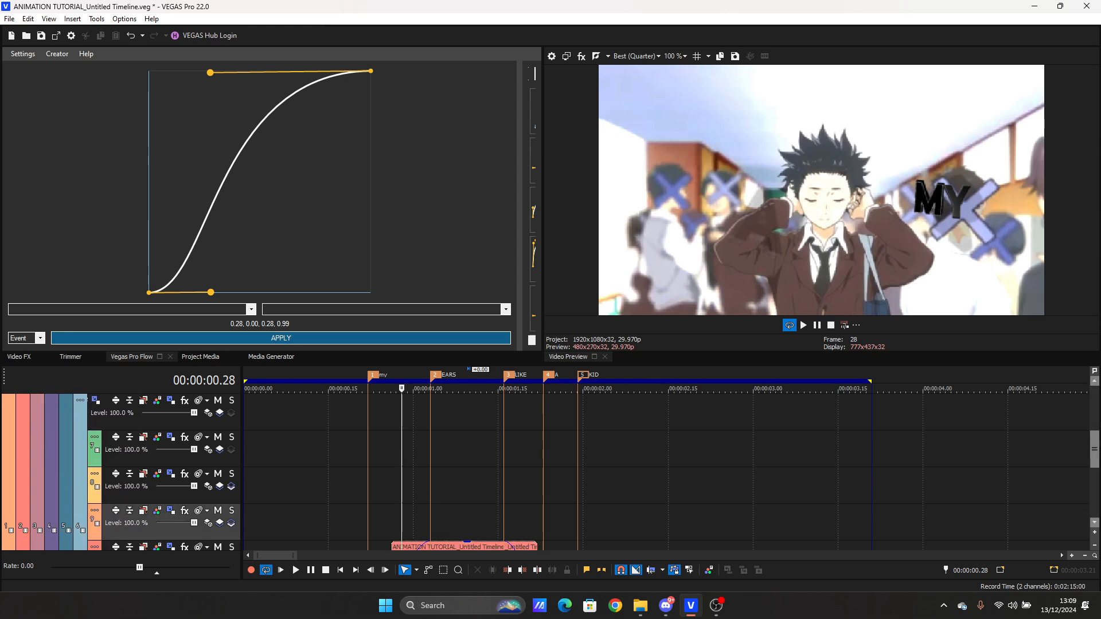
pyautogui.scroll(1, 402, 471)
pyautogui.click(96, 437)
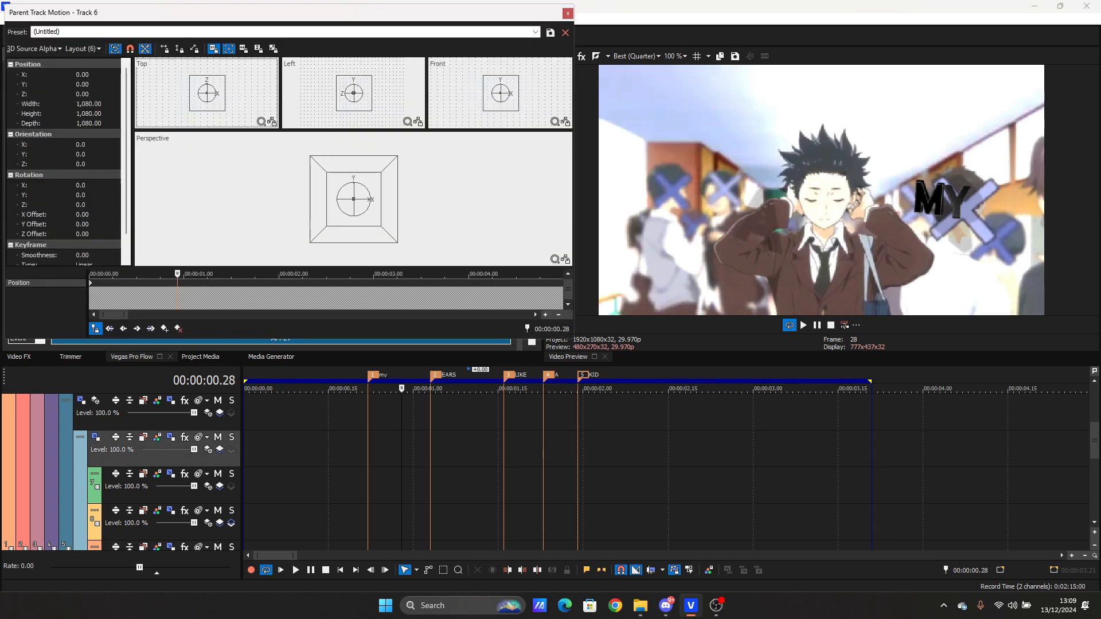
# Step: Widen the track headers and narrow the Parent Track Motion window of track 6, closing it once resized
pyautogui.moveTo(242, 471); pyautogui.dragTo(295, 470)
pyautogui.click(224, 437)
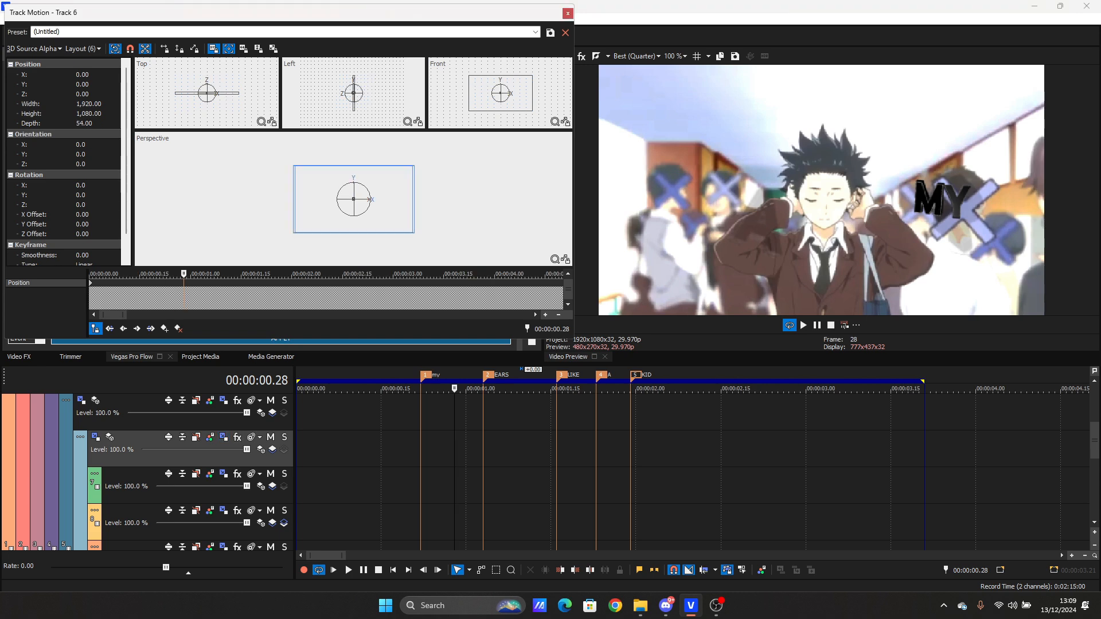
pyautogui.click(95, 437)
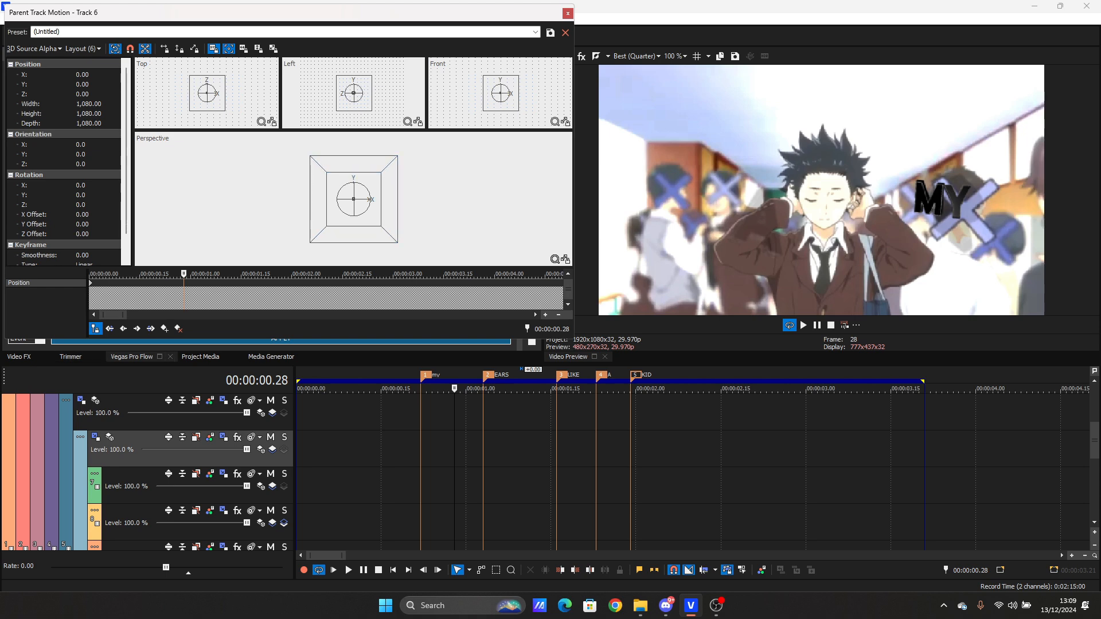
pyautogui.moveTo(574, 141); pyautogui.dragTo(491, 141)
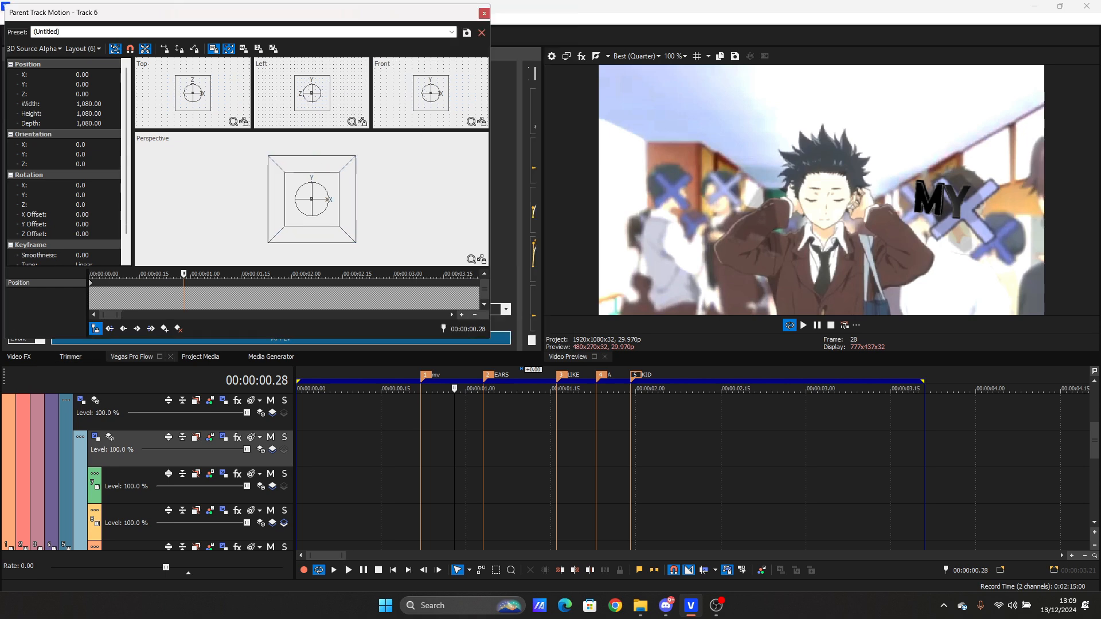
pyautogui.click(484, 12)
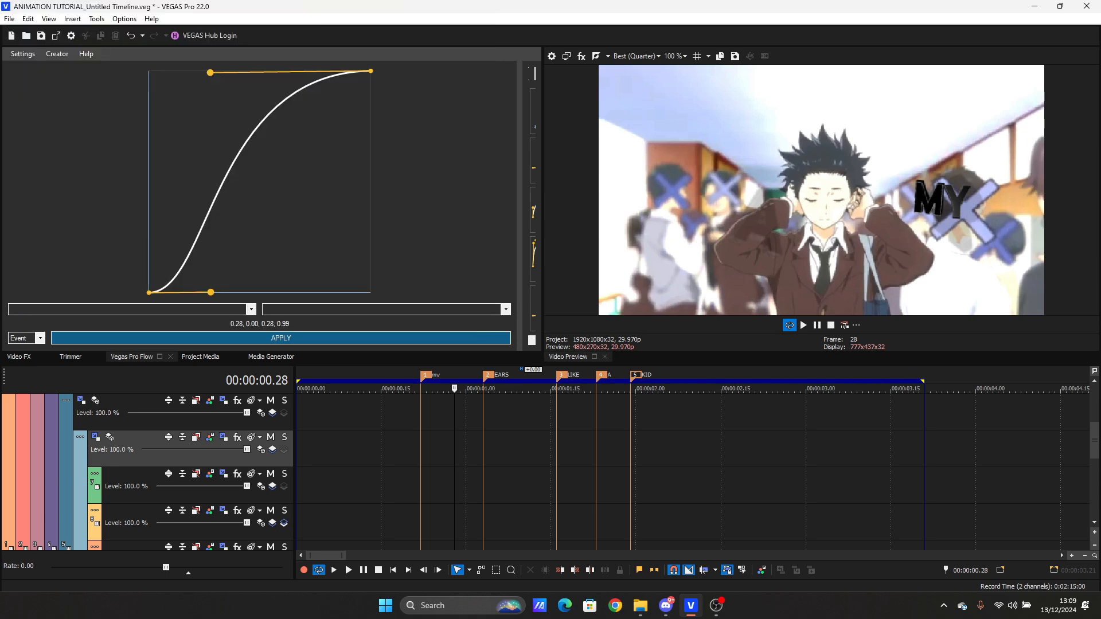
# Step: Undock the Vegas Pro Flow panel and dock it beside the Video Preview
pyautogui.moveTo(132, 356); pyautogui.dragTo(976, 57)
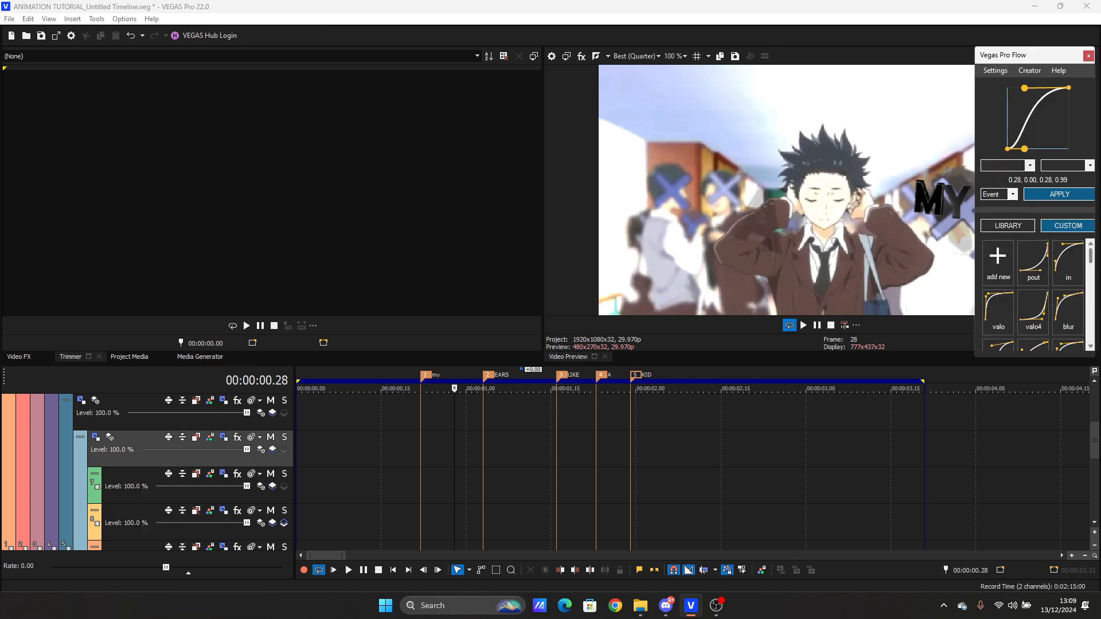
pyautogui.moveTo(988, 58); pyautogui.dragTo(982, 64)
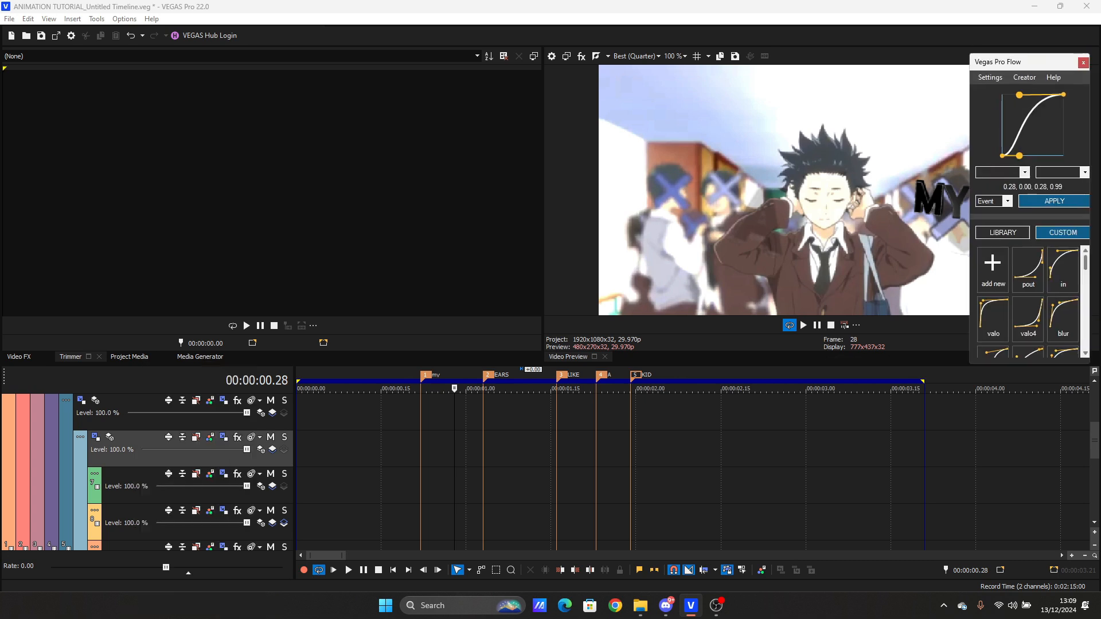
pyautogui.moveTo(996, 62); pyautogui.dragTo(996, 64)
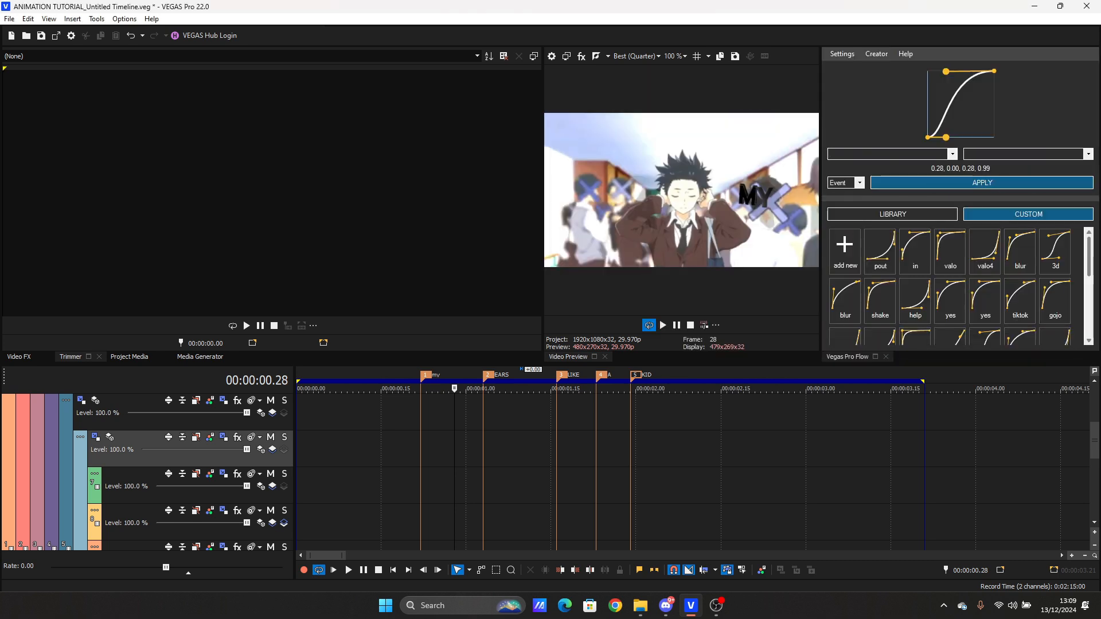
# Step: Resize the docked panes to enlarge the Video Preview and bring up the Video FX list
pyautogui.moveTo(542, 275); pyautogui.dragTo(410, 281)
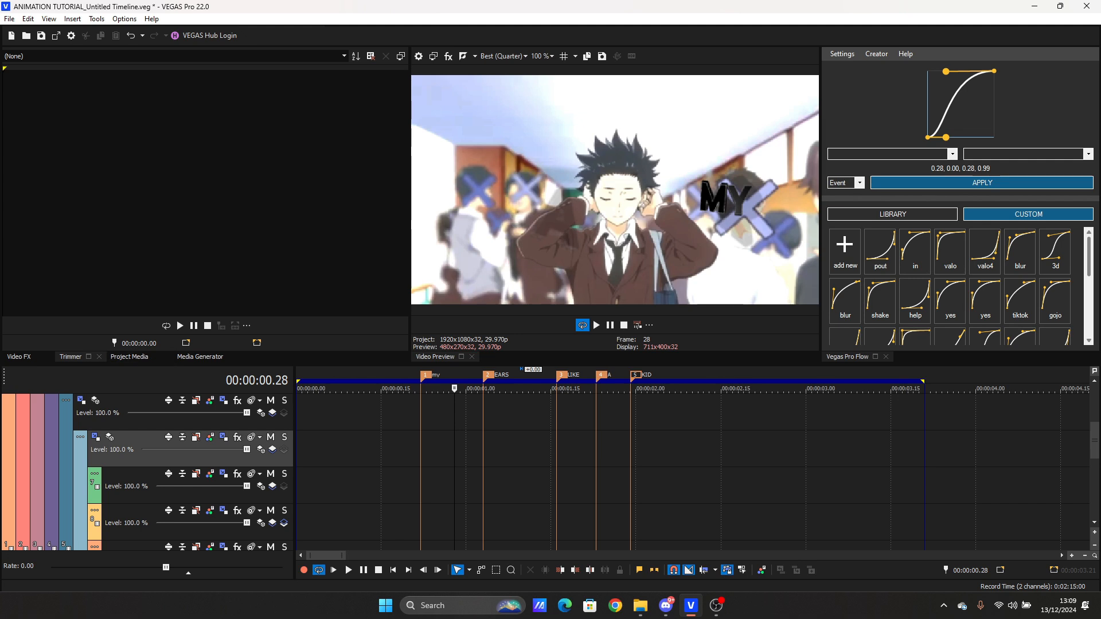
pyautogui.moveTo(155, 364); pyautogui.dragTo(155, 361)
pyautogui.click(100, 354)
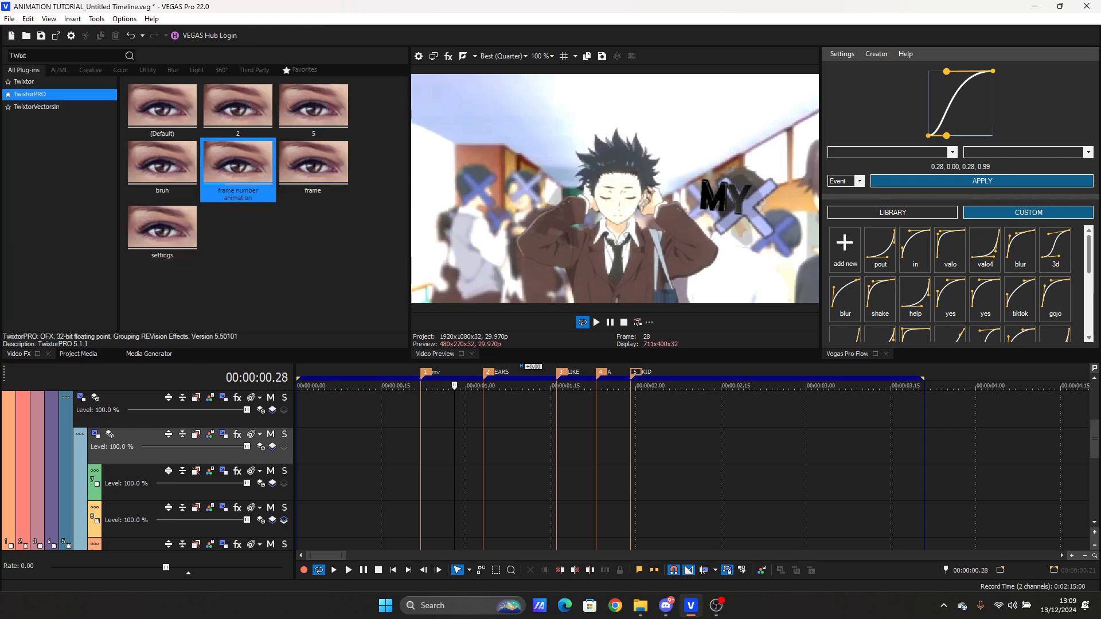
pyautogui.moveTo(820, 241); pyautogui.dragTo(892, 241)
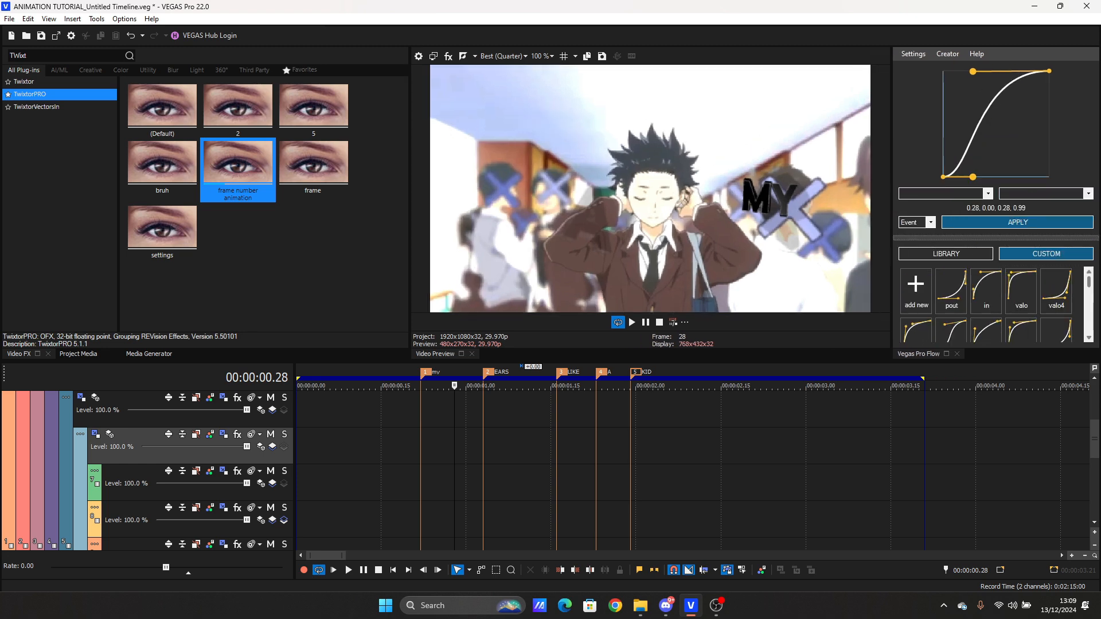
# Step: Reshape the Vegas Pro Flow easing curve into a fast start with values 0.06, 0.57, 0.28, 0.99
pyautogui.moveTo(972, 177); pyautogui.dragTo(950, 117)
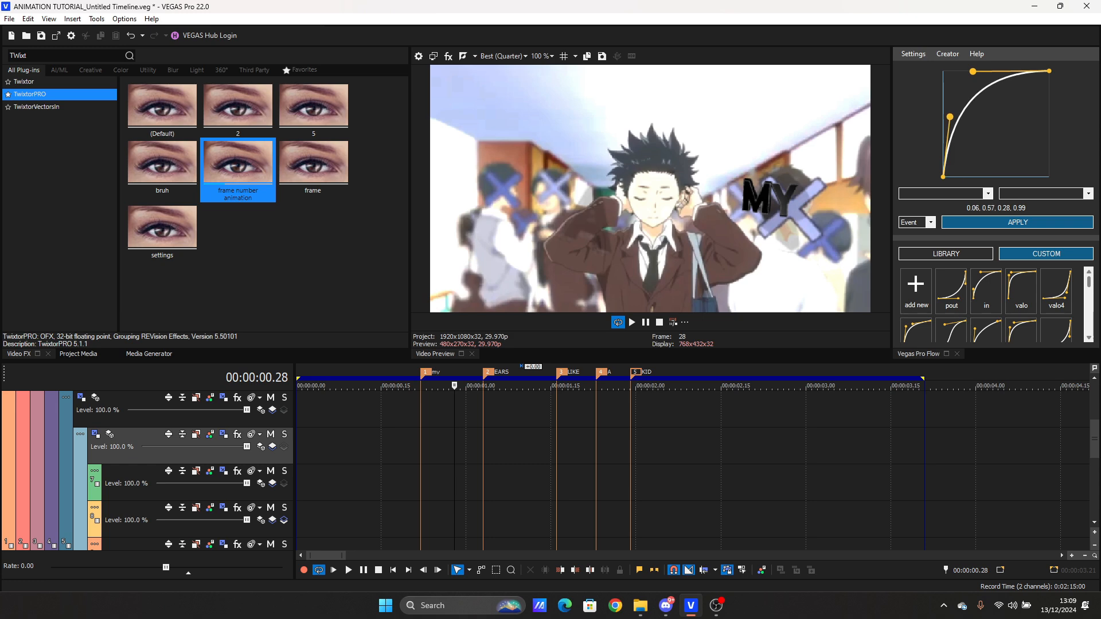
pyautogui.moveTo(973, 71); pyautogui.dragTo(973, 72)
# Step: Reopen Parent Track Motion for track 6 and place the playhead at 00:00:00.14
pyautogui.click(96, 434)
pyautogui.click(393, 459)
pyautogui.press('Right')
pyautogui.press('Right')
pyautogui.press('Right')
pyautogui.press('Right')
pyautogui.press('Right')
pyautogui.press('Right')
pyautogui.press('Right')
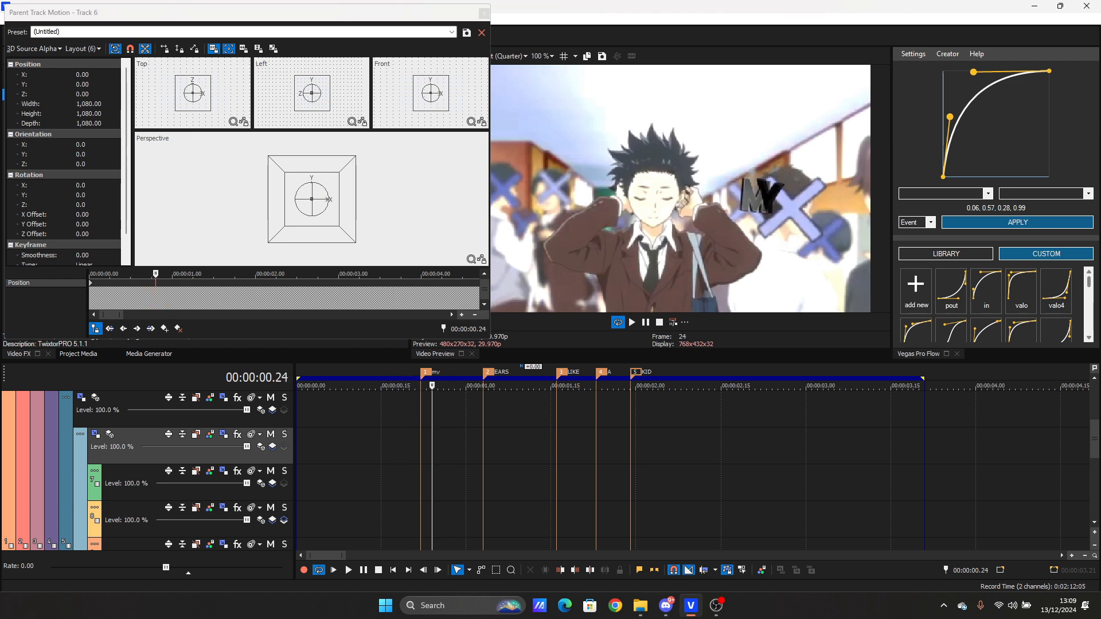
pyautogui.click(354, 459)
pyautogui.press('Right')
pyautogui.press('Right')
pyautogui.press('Right')
pyautogui.press('Right')
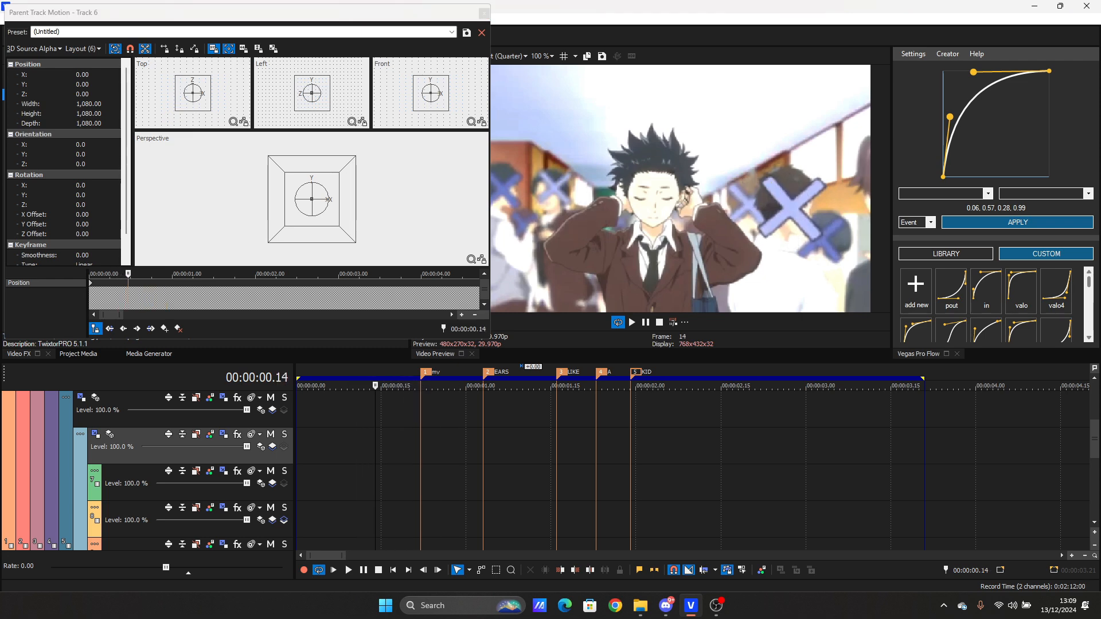
pyautogui.moveTo(312, 93); pyautogui.dragTo(313, 93)
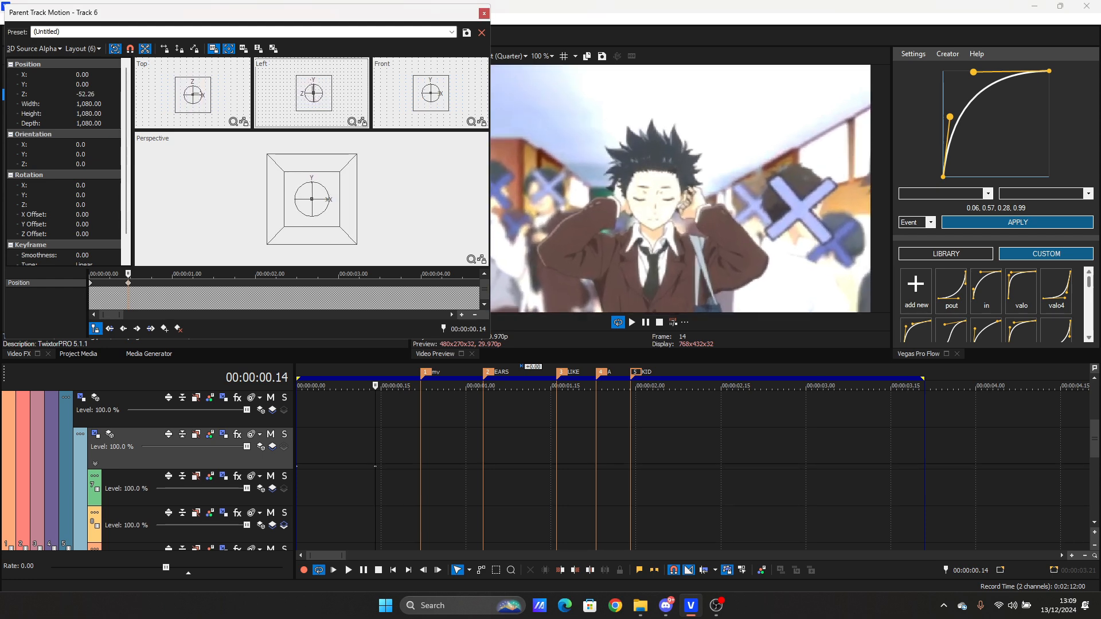
pyautogui.moveTo(356, 154)
pyautogui.mouseDown()
pyautogui.moveTo(379, 135)
pyautogui.moveTo(348, 160)
pyautogui.moveTo(355, 156)
pyautogui.mouseUp()
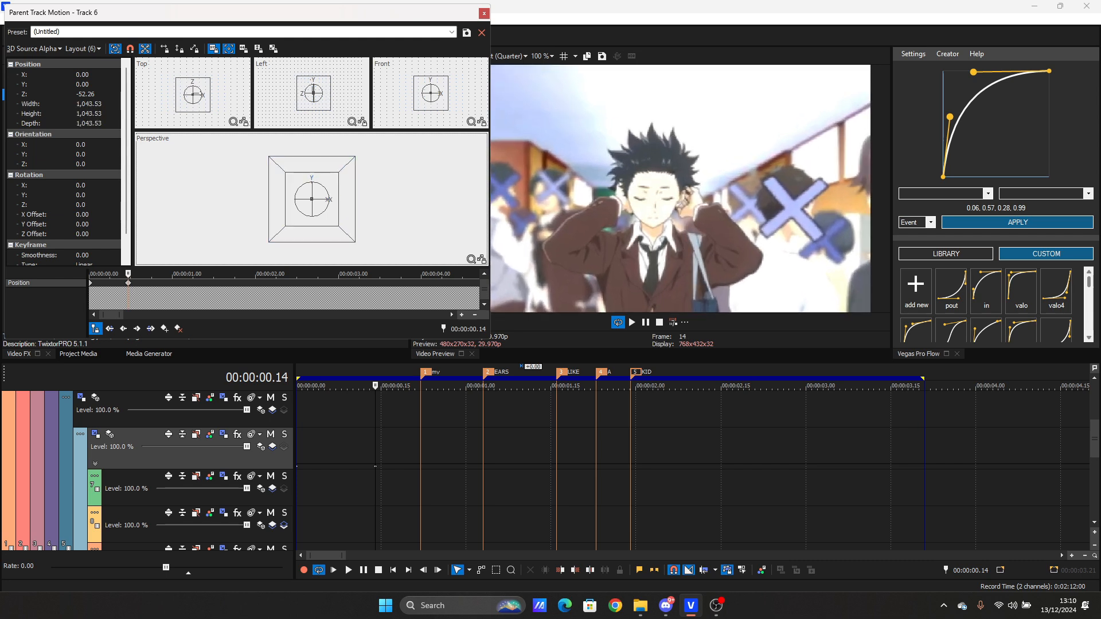
pyautogui.rightClick(128, 283)
# Step: Keyframe track 6's parent motion at 00:00:00.14 with position Y about 87.10 and Z about -191.61 as a zoom-in
pyautogui.moveTo(312, 93); pyautogui.dragTo(316, 90)
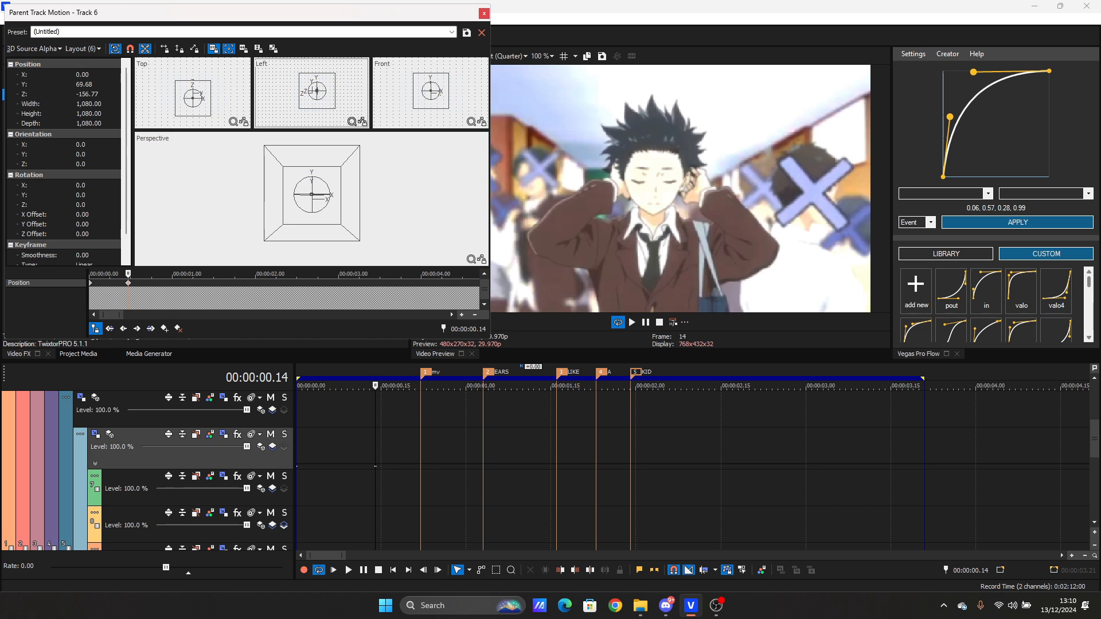
pyautogui.moveTo(316, 90); pyautogui.dragTo(317, 89)
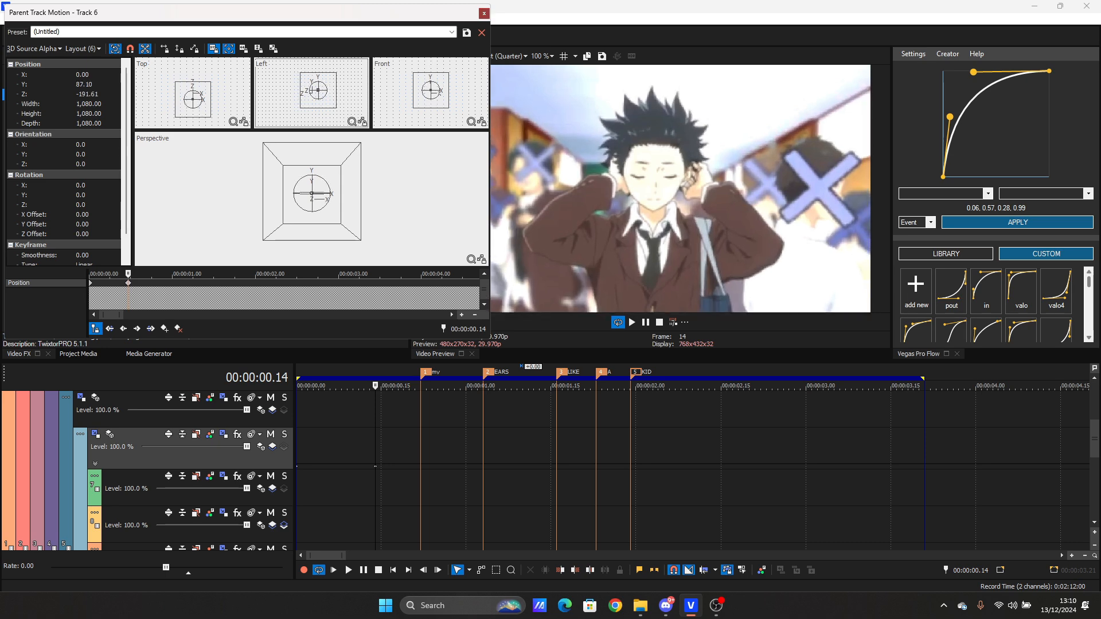
pyautogui.click(484, 14)
# Step: Expand track 6's Parent Transform keyframe lane and move its second keyframe to shortly before the "my" marker
pyautogui.click(325, 414)
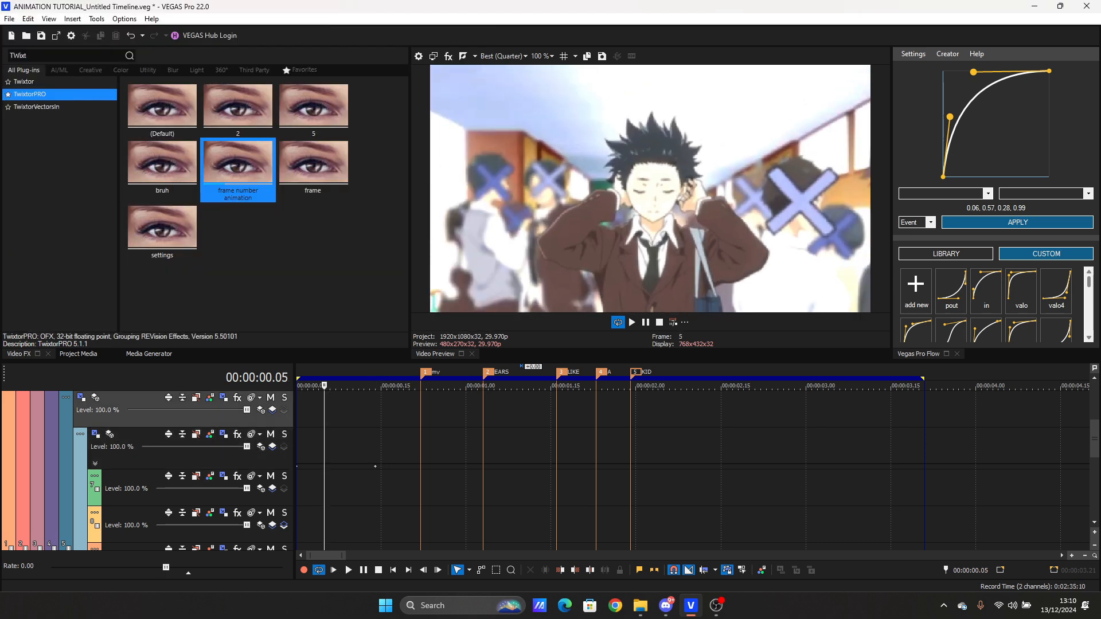
pyautogui.click(95, 464)
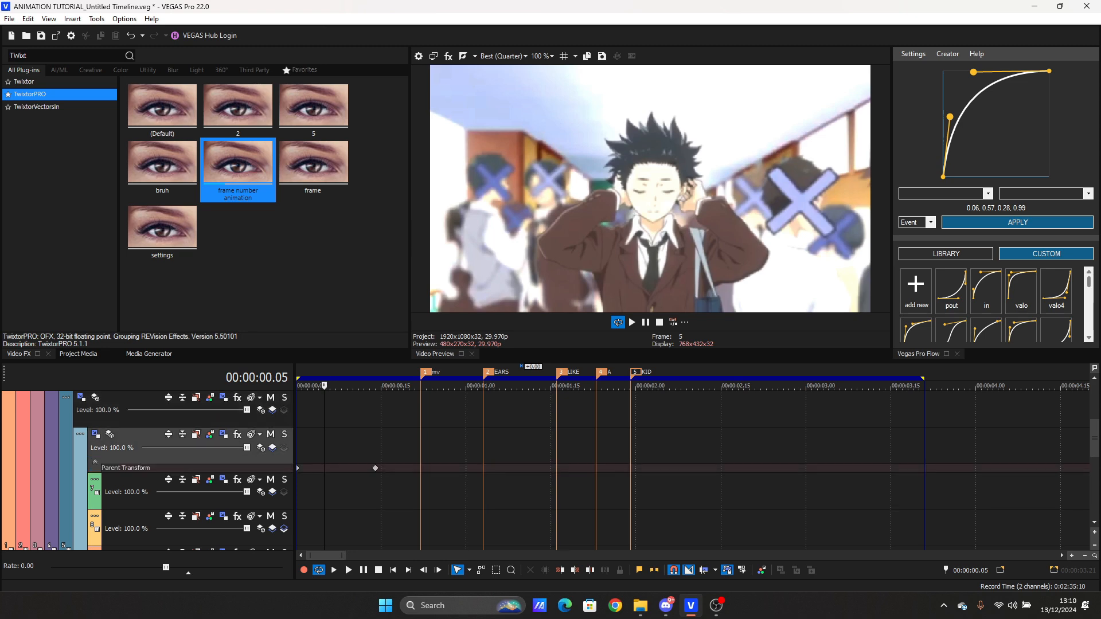
pyautogui.moveTo(375, 468); pyautogui.dragTo(387, 468)
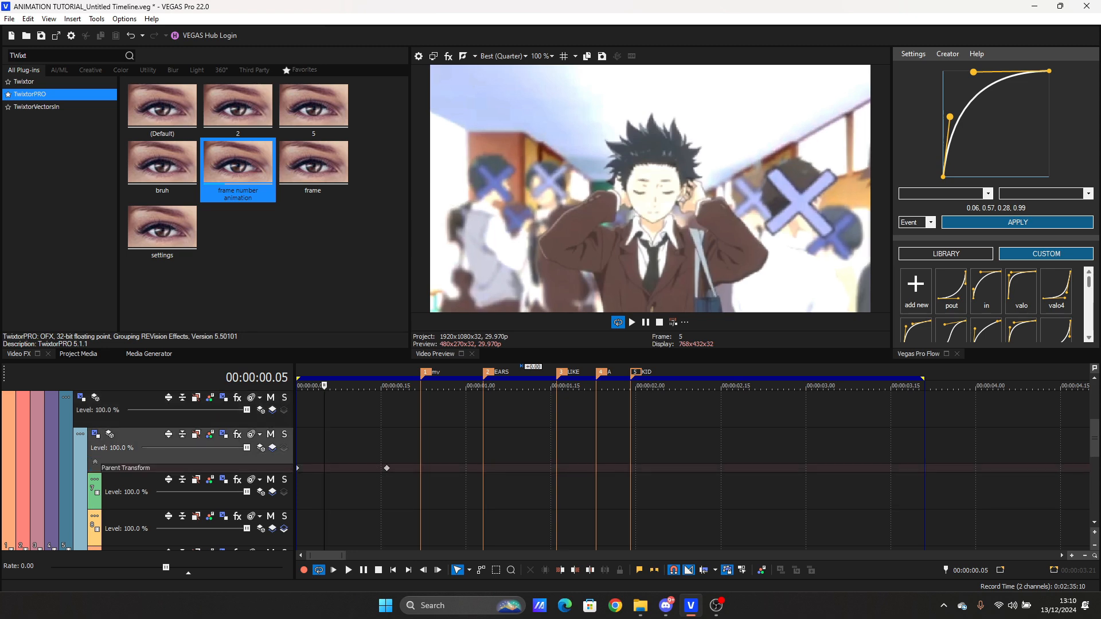
pyautogui.press('Right')
pyautogui.press('Right')
pyautogui.press('Right')
pyautogui.press('Right')
pyautogui.press('Right')
pyautogui.press('Right')
pyautogui.press('Right')
pyautogui.press('Left')
pyautogui.press('Left')
pyautogui.moveTo(386, 468)
pyautogui.mouseDown()
pyautogui.moveTo(415, 468)
pyautogui.moveTo(381, 468)
pyautogui.mouseUp()
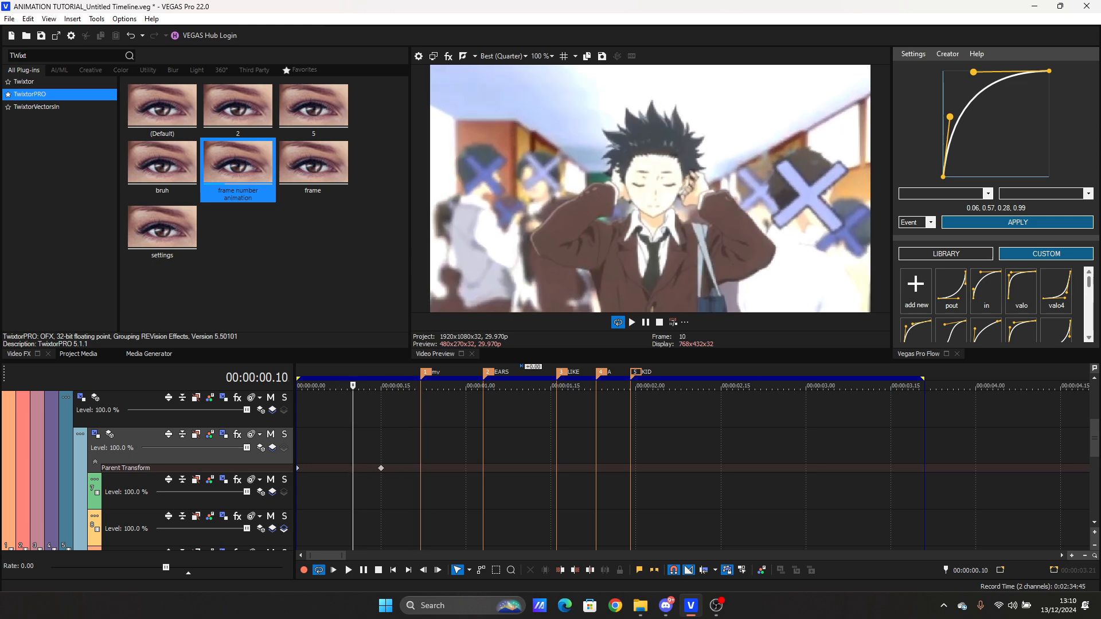
pyautogui.moveTo(381, 468)
pyautogui.mouseDown()
pyautogui.moveTo(352, 468)
pyautogui.moveTo(393, 468)
pyautogui.mouseUp()
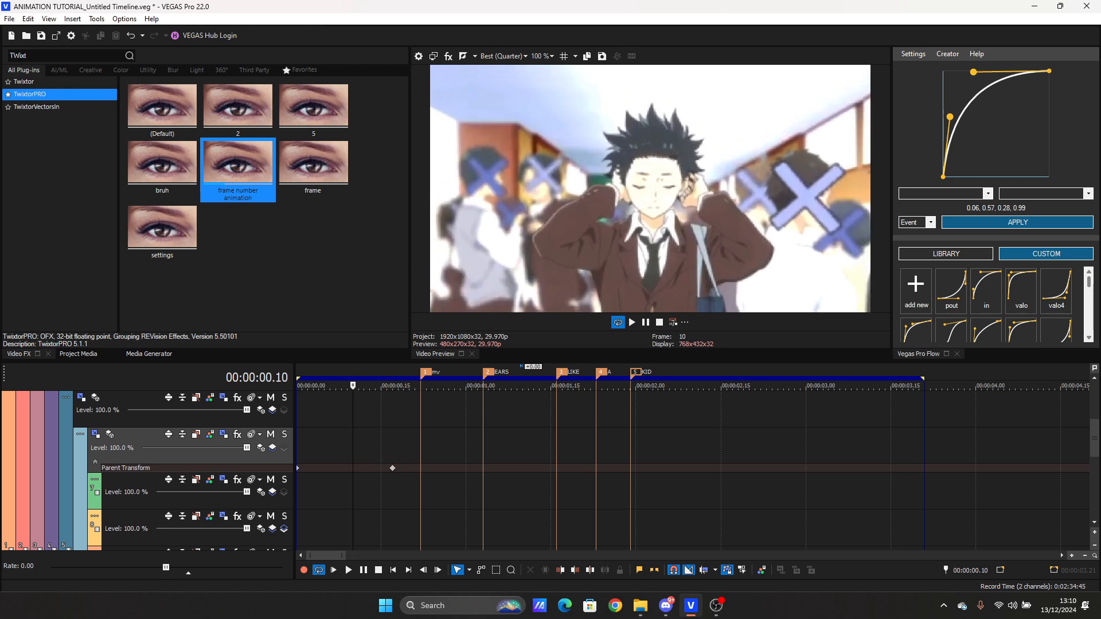
# Step: Apply a Vegas Pro Flow easing curve of 0.02, 0.41, 0.28, 0.99 to track 6's Parent Track Motion
pyautogui.press('Left')
pyautogui.press('Left')
pyautogui.click(930, 223)
pyautogui.press('Return')
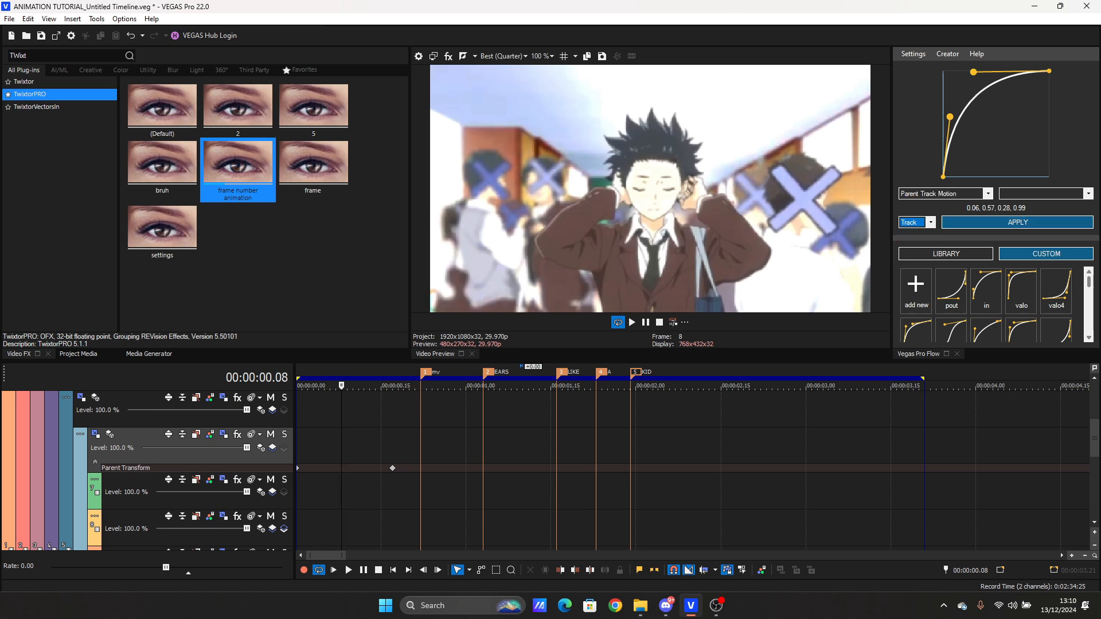
pyautogui.moveTo(949, 116); pyautogui.dragTo(946, 134)
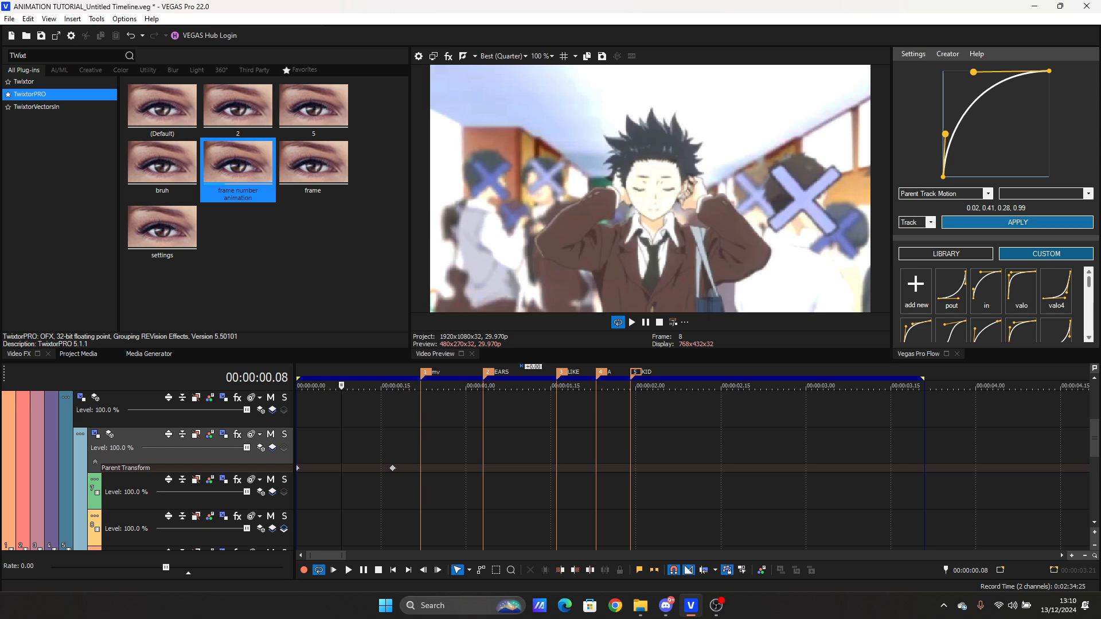
pyautogui.click(1019, 222)
pyautogui.press('Return')
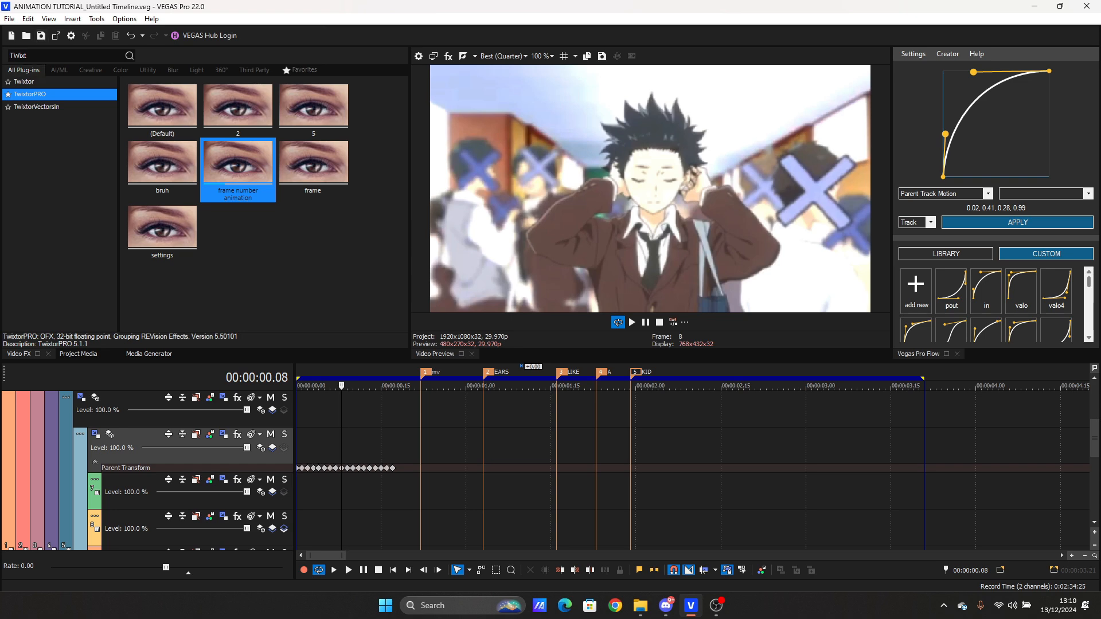
# Step: Play the opening of the timeline repeatedly to review the eased zoom-in and the MY title
pyautogui.press('space')
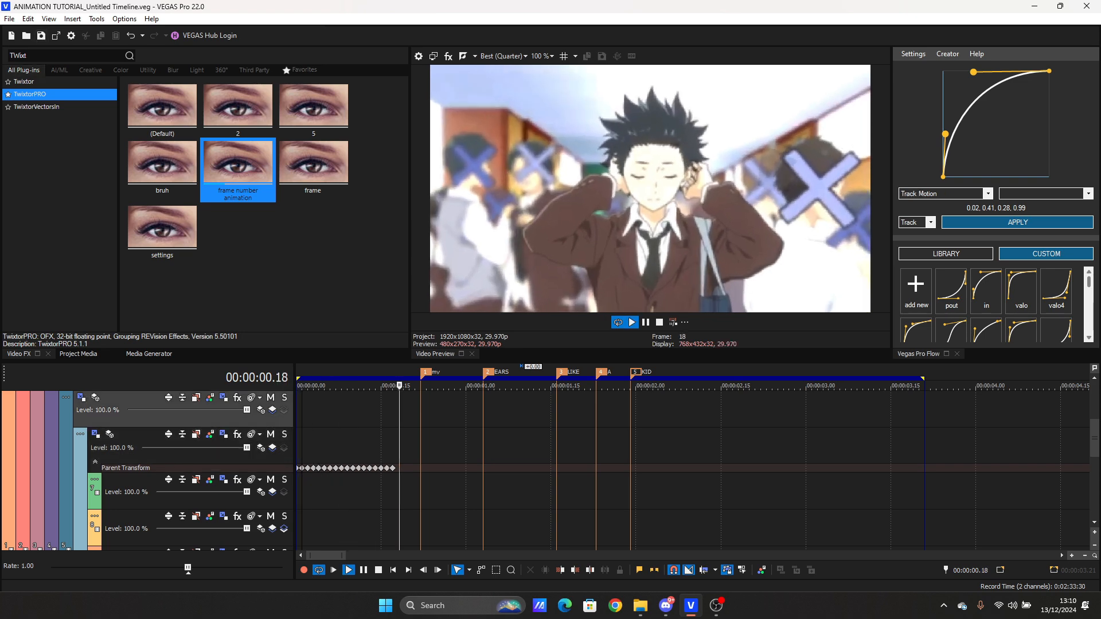
pyautogui.press('space')
pyautogui.press('space')
pyautogui.press('space')
pyautogui.press('space')
pyautogui.press('space')
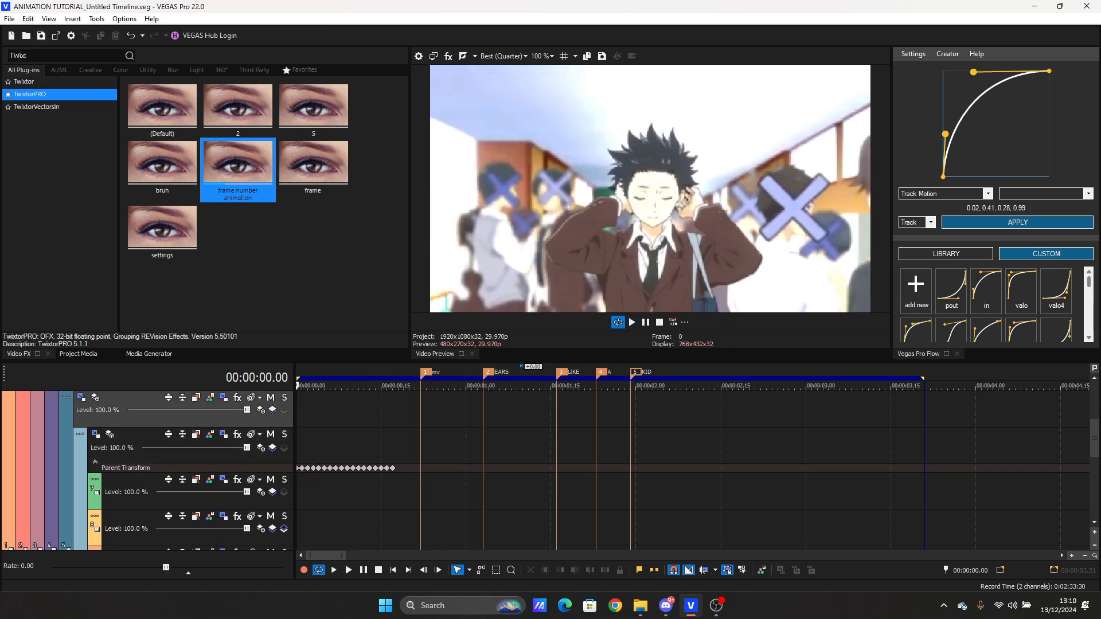
pyautogui.press('space')
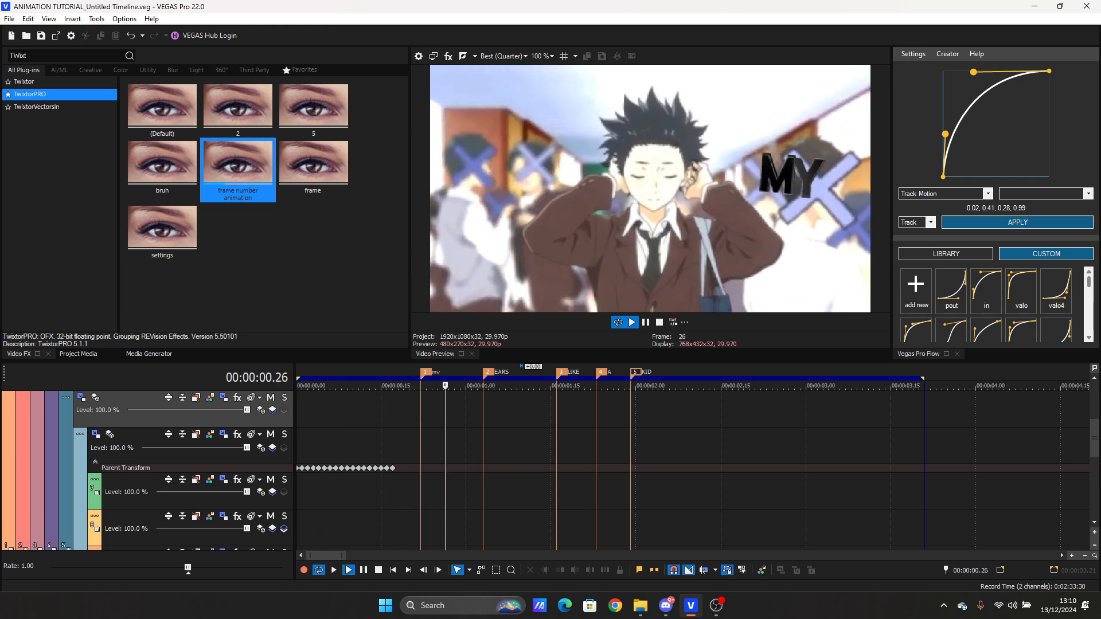
# Step: Add a hold keyframe to track 5's parent motion at 00:00:00.10 and expand its Parent Transform keyframe lane
pyautogui.press('space')
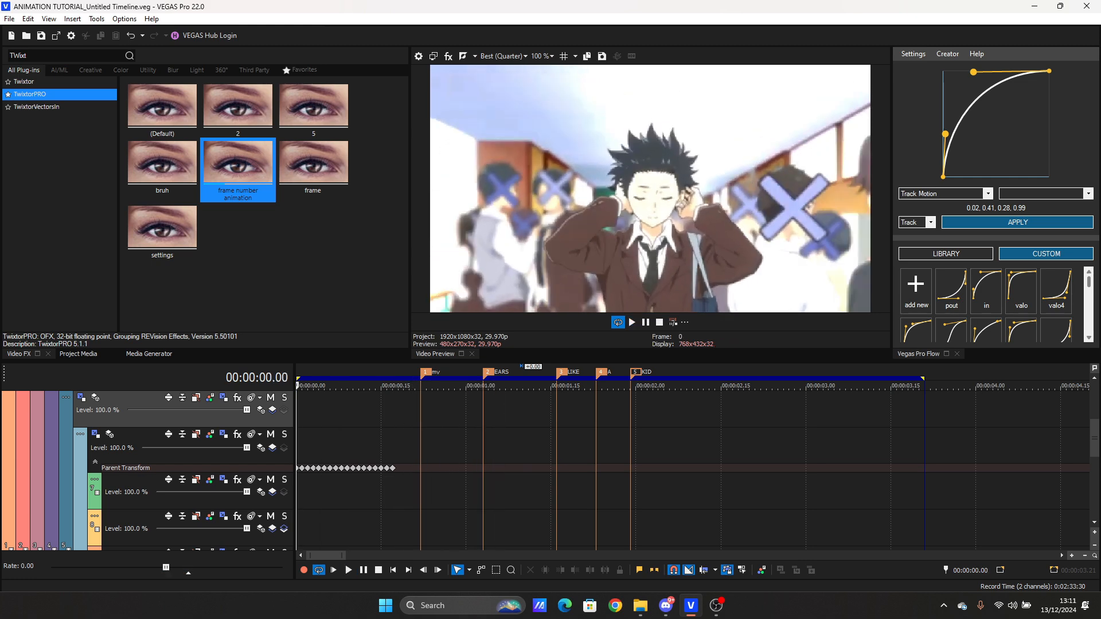
pyautogui.click(81, 397)
pyautogui.click(347, 410)
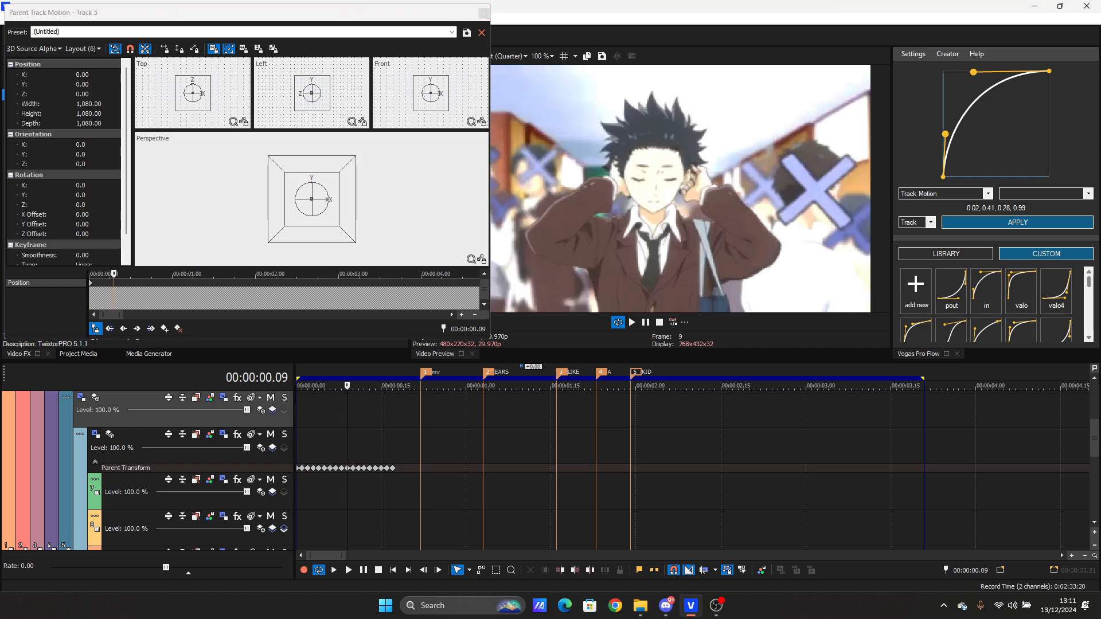
pyautogui.click(165, 329)
pyautogui.click(347, 410)
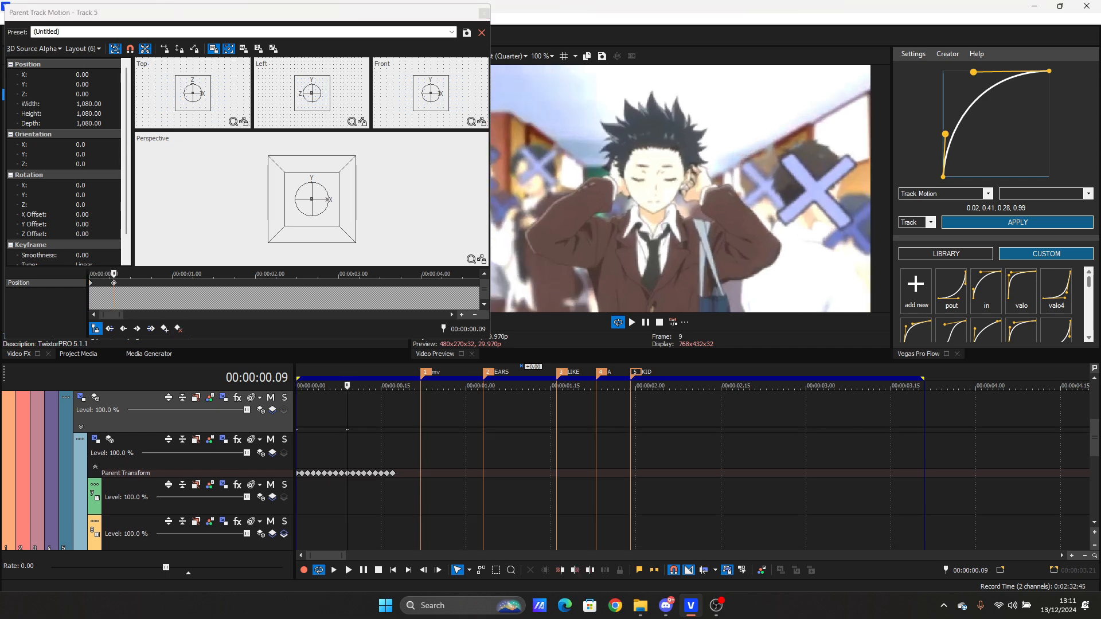
pyautogui.click(81, 427)
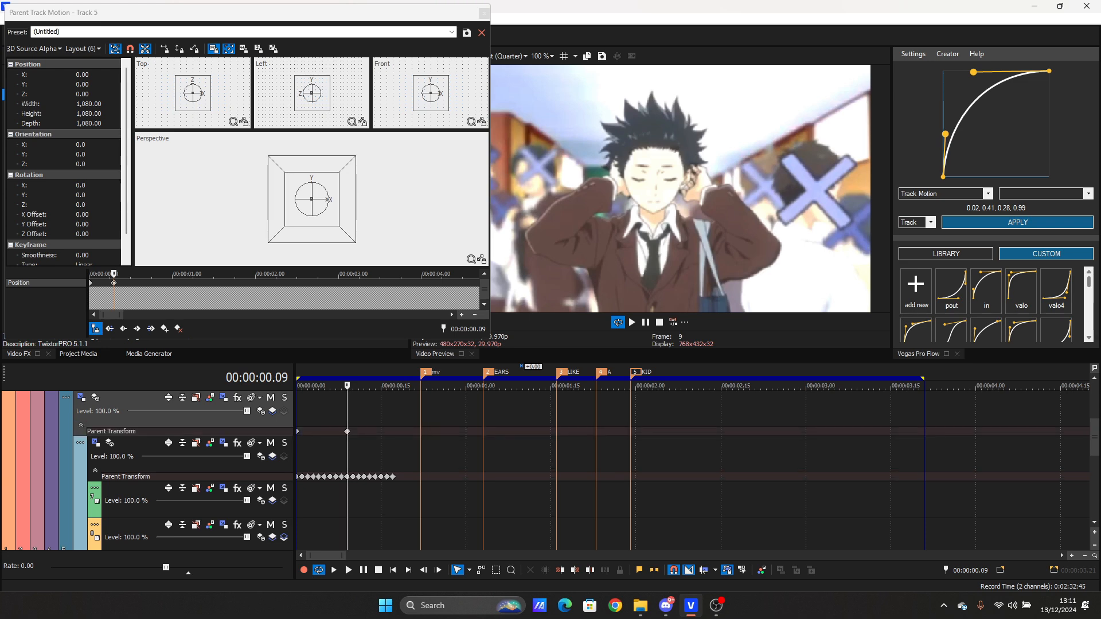
pyautogui.press('Right')
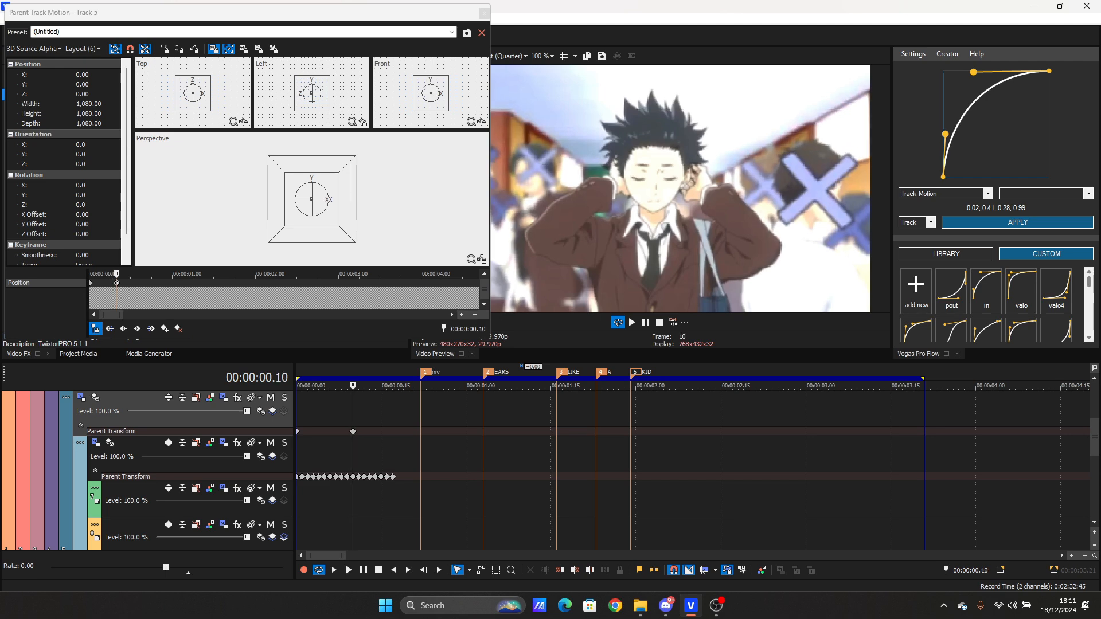
# Step: Keyframe track 5's parent motion at 00:00:01.00 with position X about -465.96, Y about -55.31 and Z about -540.00, zooming toward the MY title
pyautogui.hotkey('ctrl', 'Right')
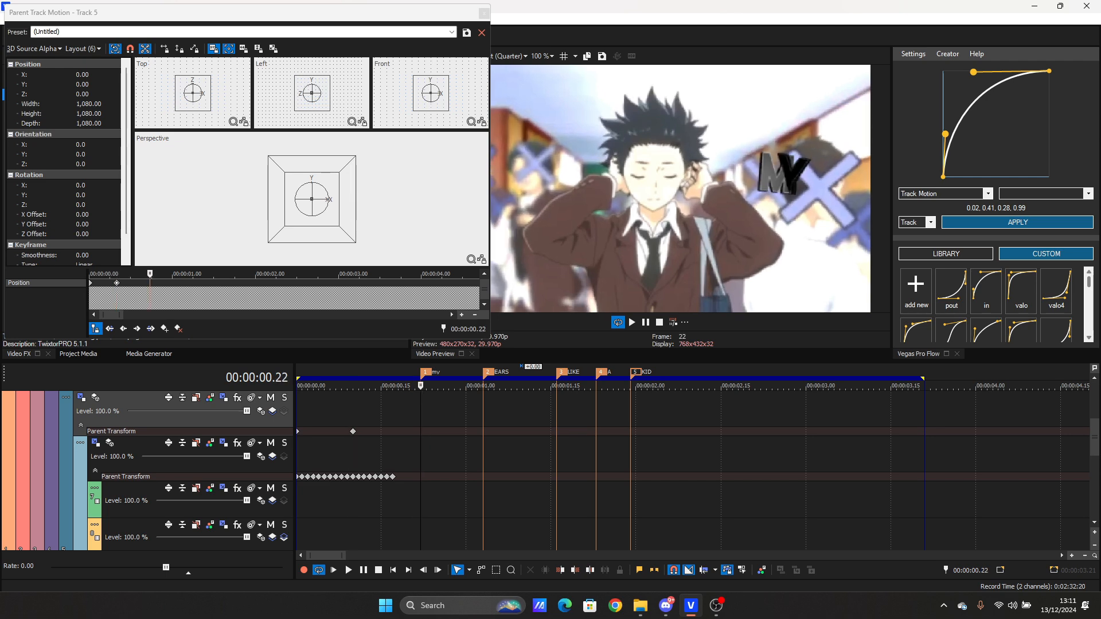
pyautogui.click(471, 408)
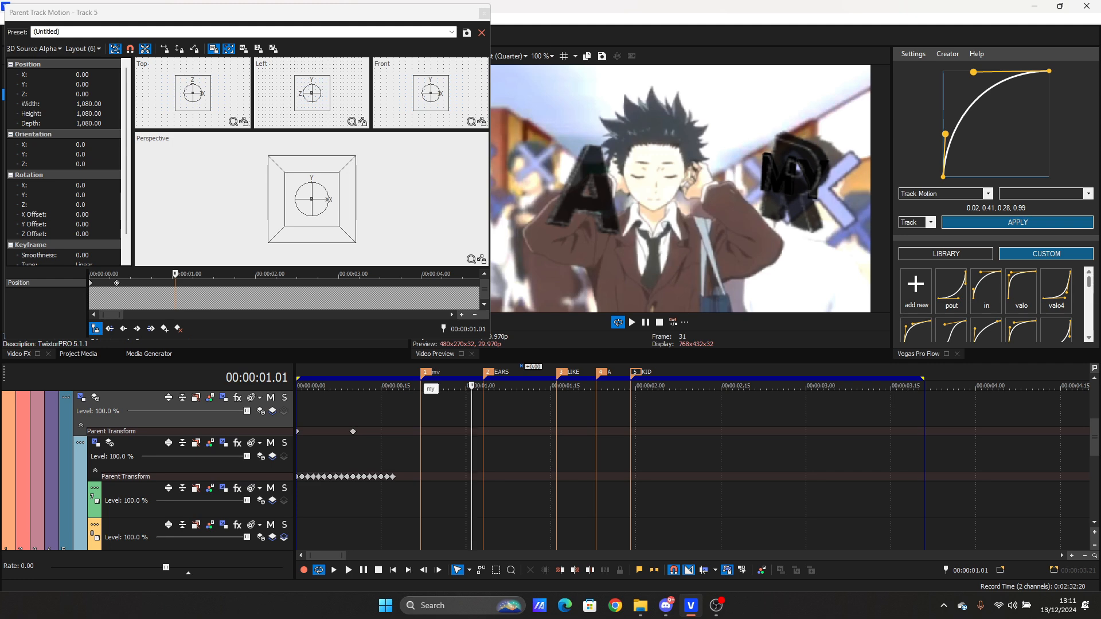
pyautogui.press('Left')
pyautogui.press('Left')
pyautogui.press('Right')
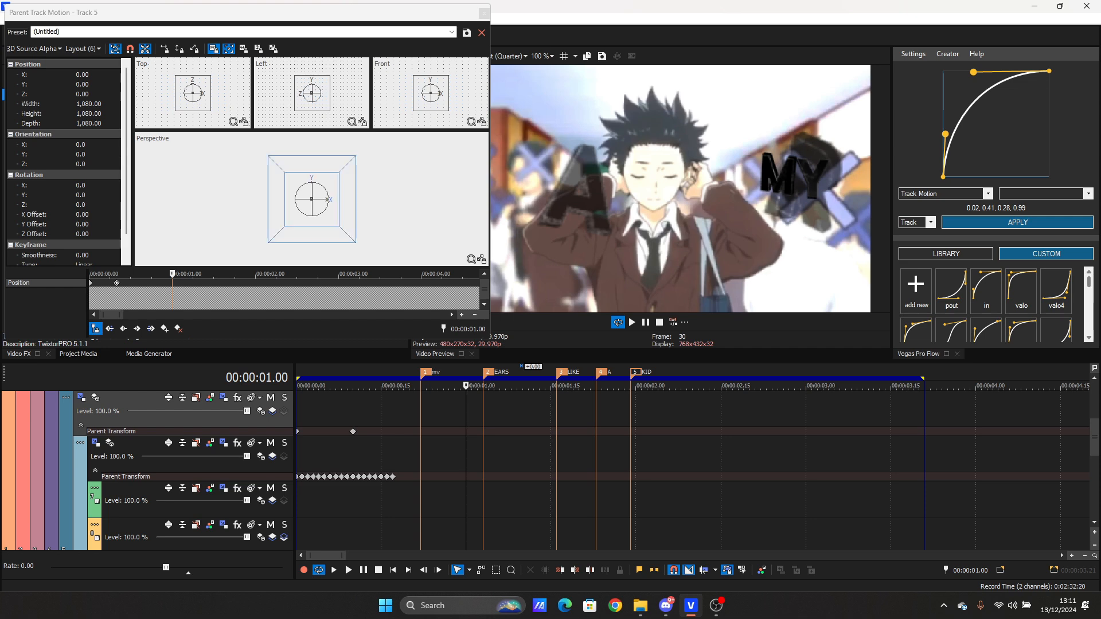
pyautogui.click(312, 201)
pyautogui.click(312, 99)
pyautogui.moveTo(312, 98); pyautogui.dragTo(320, 98)
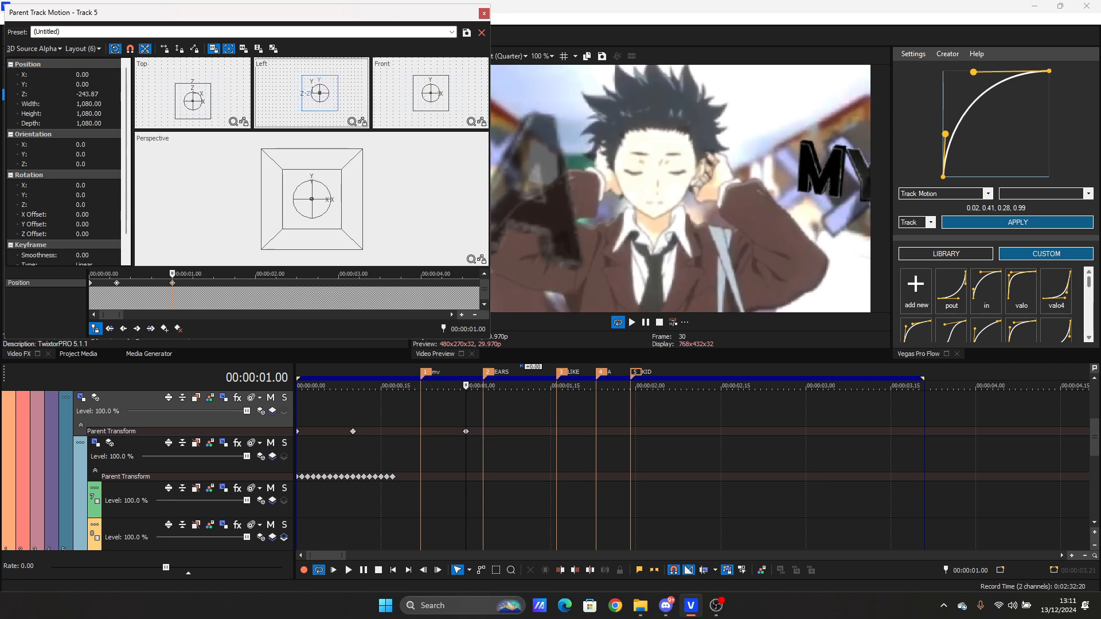
pyautogui.moveTo(311, 199); pyautogui.dragTo(286, 201)
pyautogui.moveTo(320, 97); pyautogui.dragTo(327, 96)
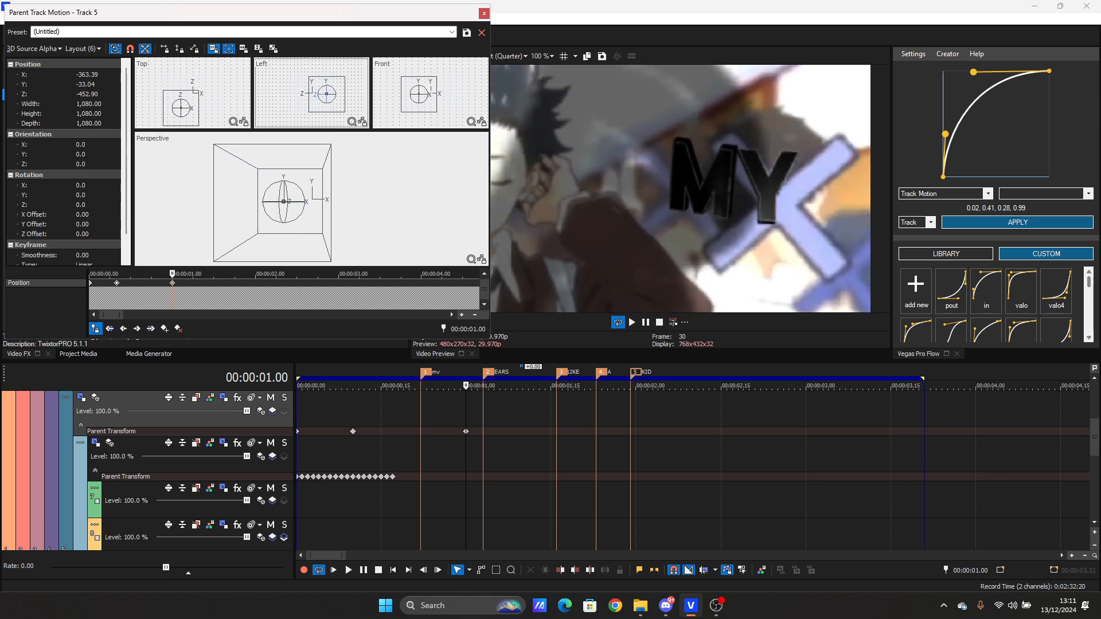
pyautogui.moveTo(284, 201); pyautogui.dragTo(279, 202)
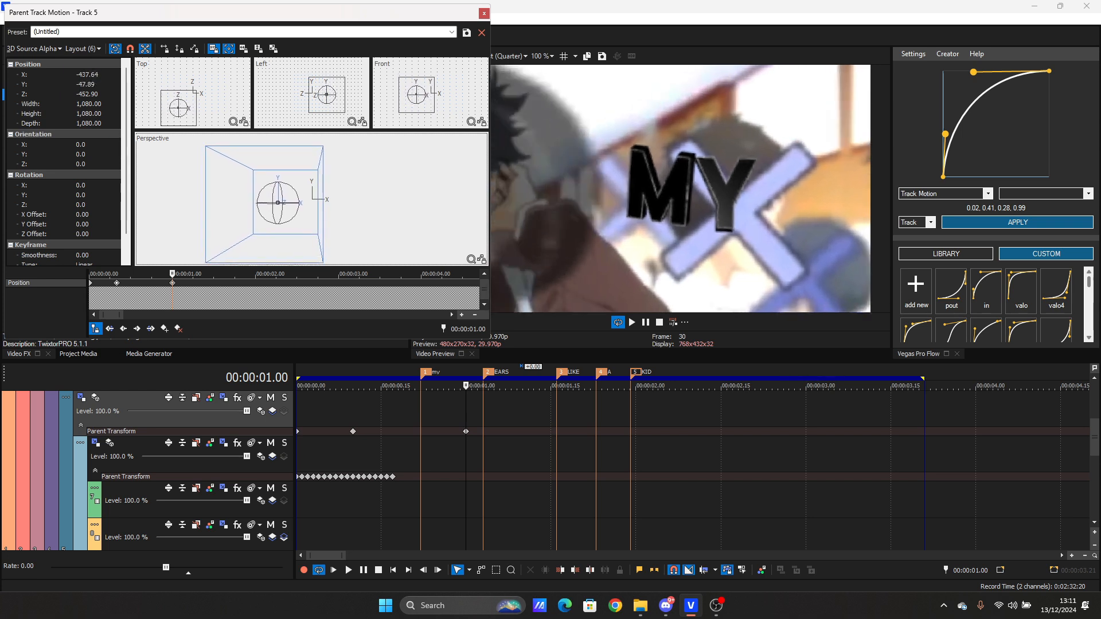
pyautogui.moveTo(327, 96); pyautogui.dragTo(330, 96)
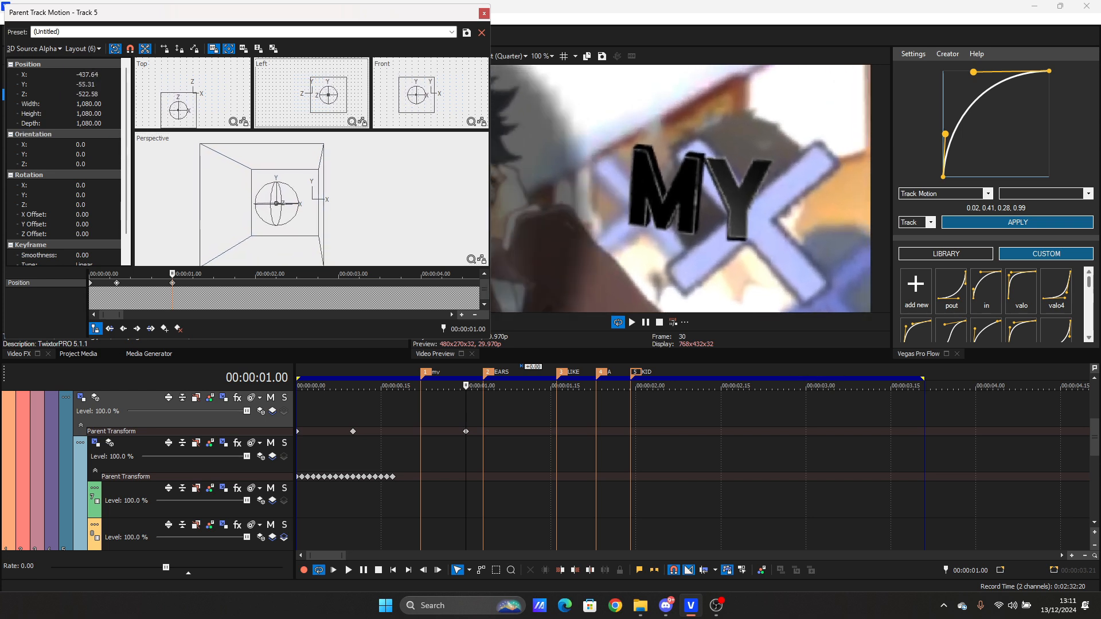
pyautogui.moveTo(276, 203); pyautogui.dragTo(275, 203)
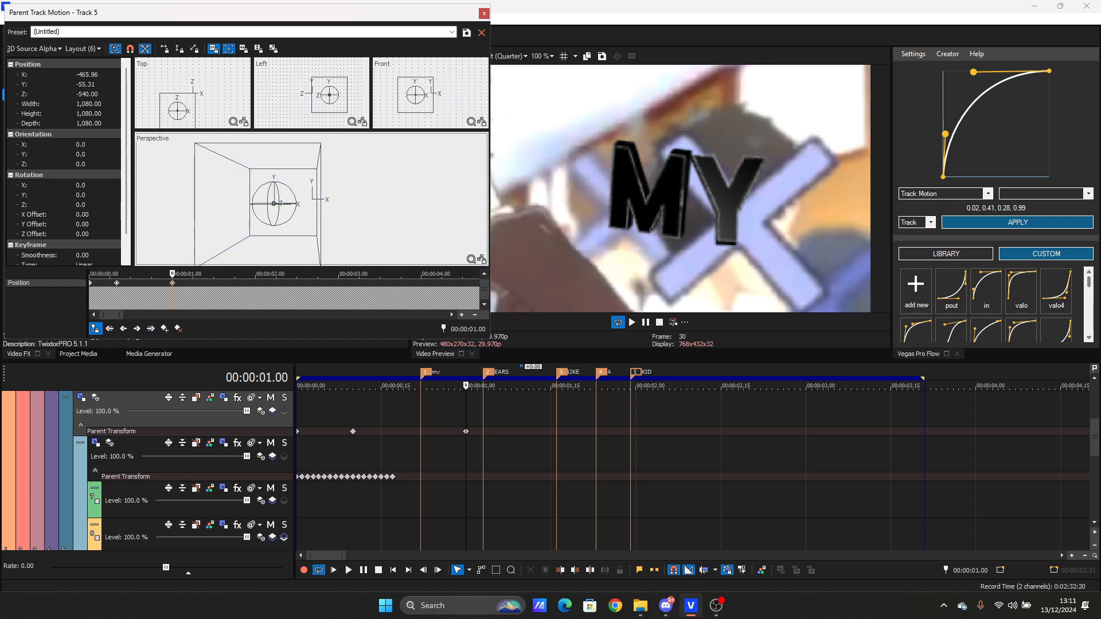
# Step: Step frame by frame around the "my" marker to examine the timing and framing of the zoom on the MY title
pyautogui.click(421, 408)
pyautogui.press('Right')
pyautogui.press('Right')
pyautogui.press('Right')
pyautogui.press('Right')
pyautogui.press('Right')
pyautogui.press('Right')
pyautogui.press('Right')
pyautogui.press('Left')
pyautogui.press('Left')
pyautogui.press('Left')
pyautogui.press('Left')
pyautogui.press('Left')
pyautogui.press('Right')
pyautogui.press('Right')
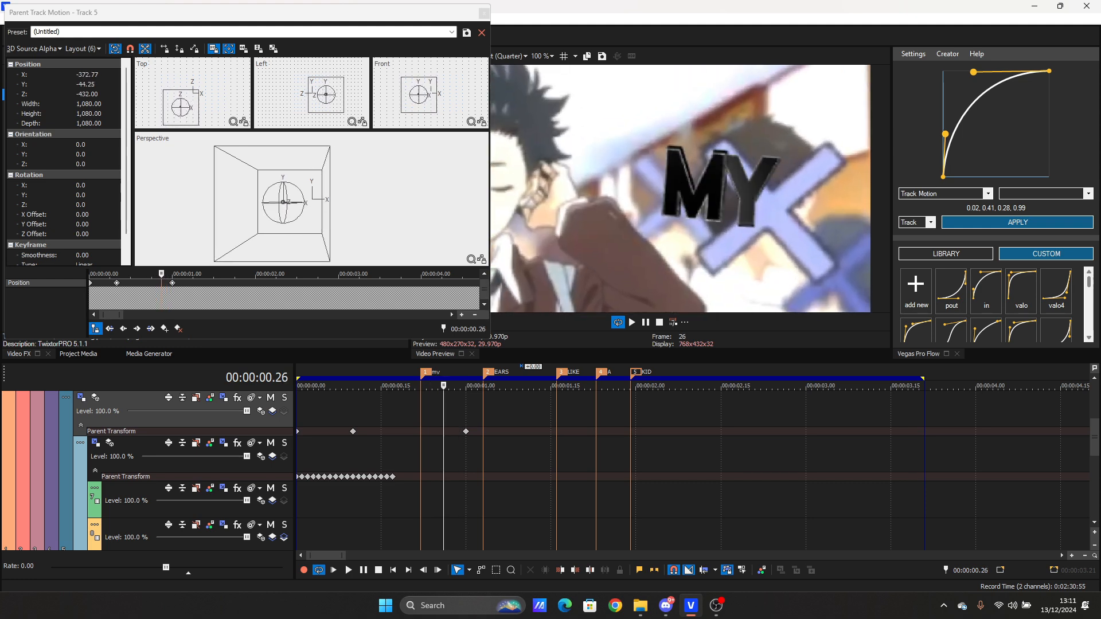
# Step: Move track 5's final parent-motion keyframe to the EARS marker and set the preceding keyframe at 00:00:00.10, removing the stray duplicate
pyautogui.moveTo(352, 432); pyautogui.dragTo(359, 431)
pyautogui.moveTo(472, 432); pyautogui.dragTo(477, 432)
pyautogui.doubleClick(477, 432)
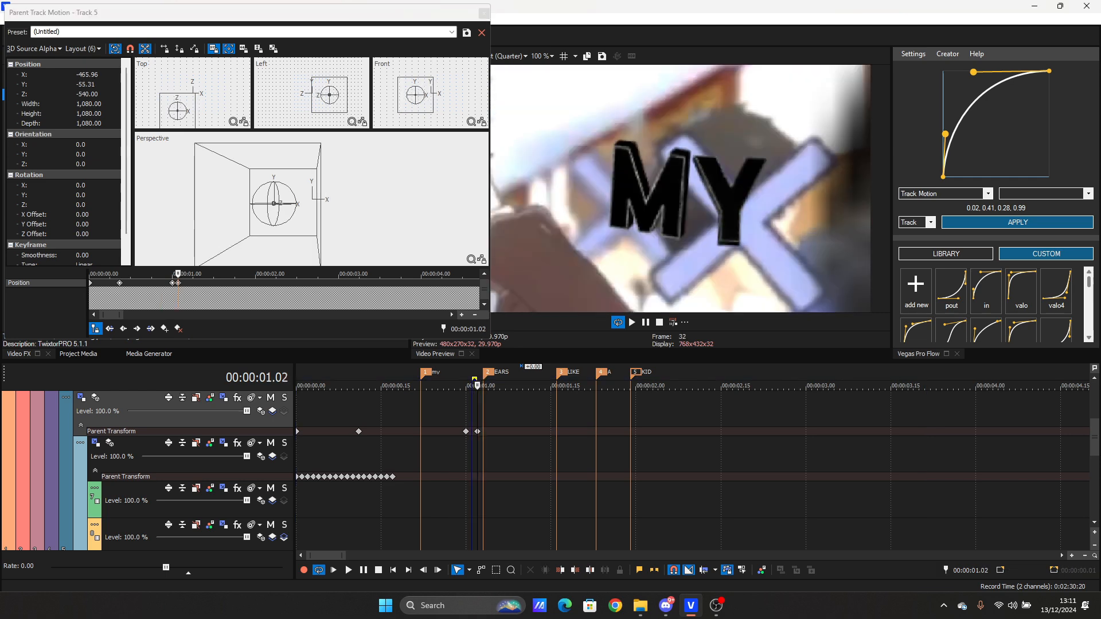
pyautogui.rightClick(477, 432)
pyautogui.click(494, 443)
pyautogui.moveTo(466, 431); pyautogui.dragTo(483, 431)
pyautogui.doubleClick(486, 414)
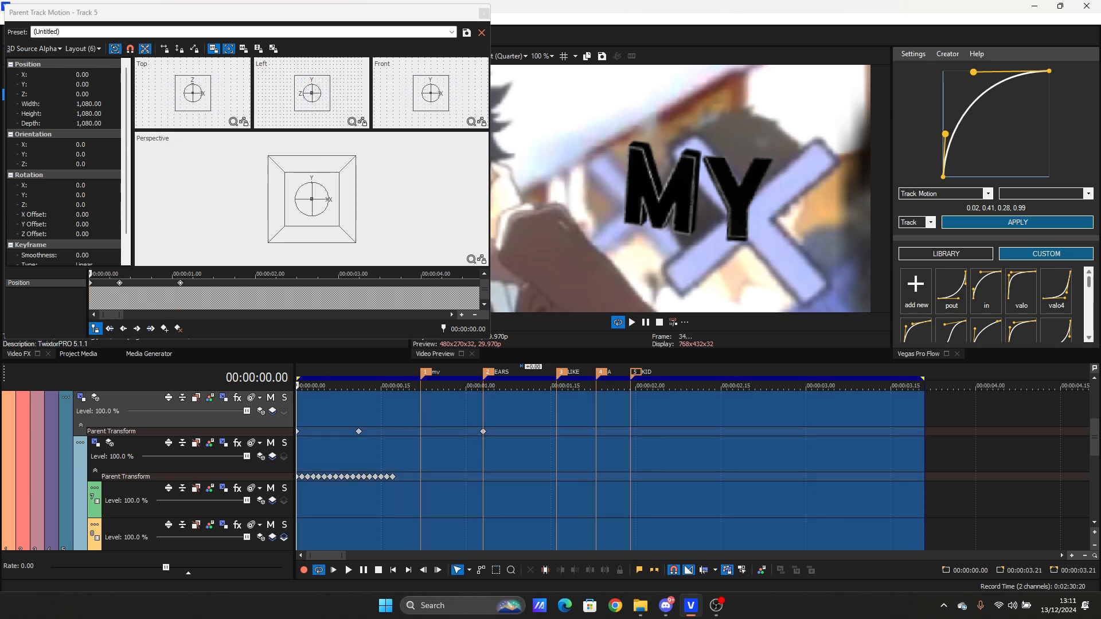
pyautogui.click(404, 414)
pyautogui.click(421, 414)
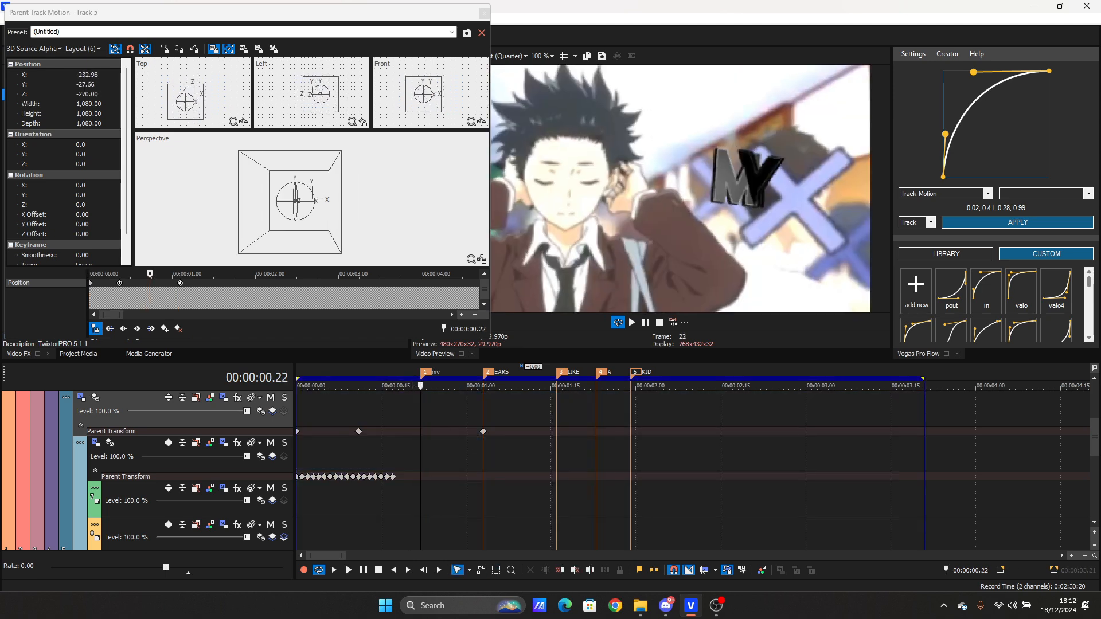
pyautogui.moveTo(358, 431); pyautogui.dragTo(353, 431)
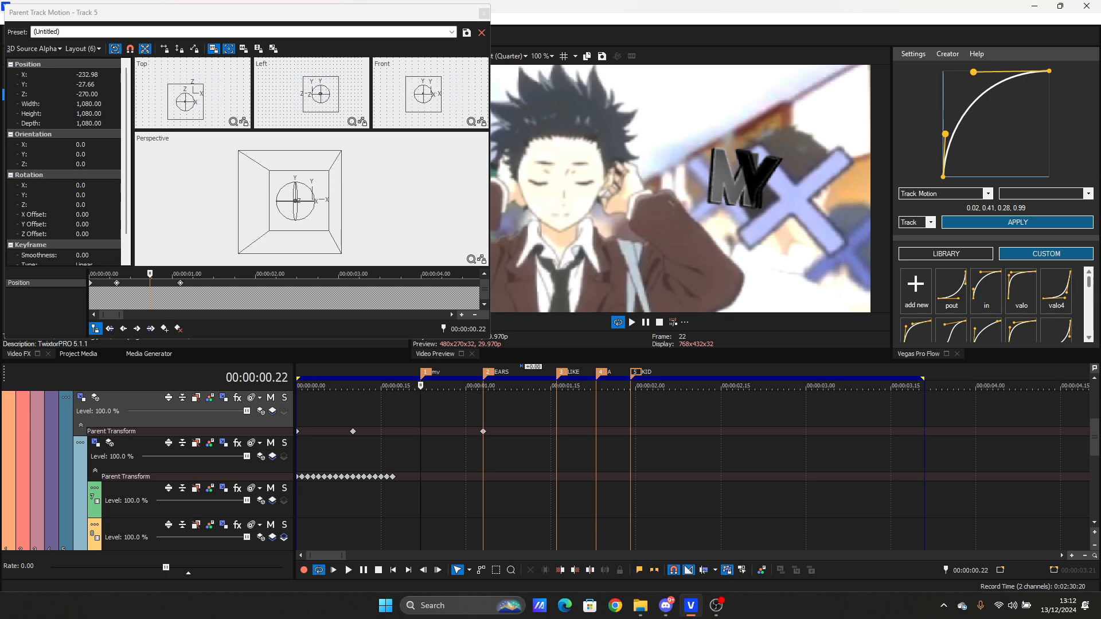
pyautogui.click(484, 13)
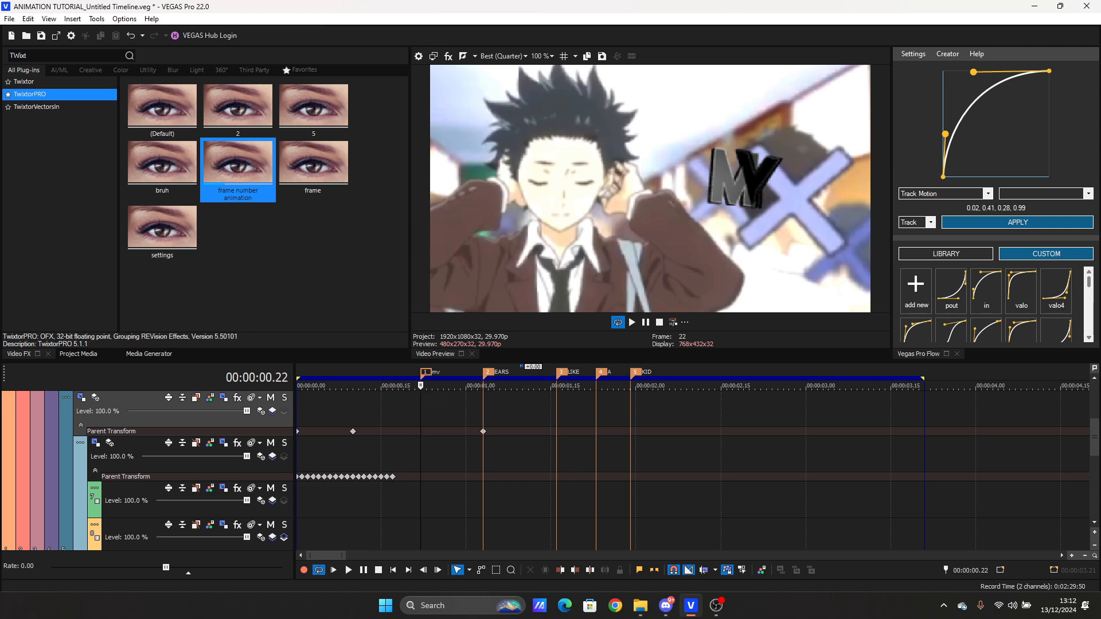
# Step: Reshape the Vegas Pro Flow easing curve into an S-curve of 0.72, 0.01, 0.16, 0.99
pyautogui.moveTo(945, 134); pyautogui.dragTo(1006, 176)
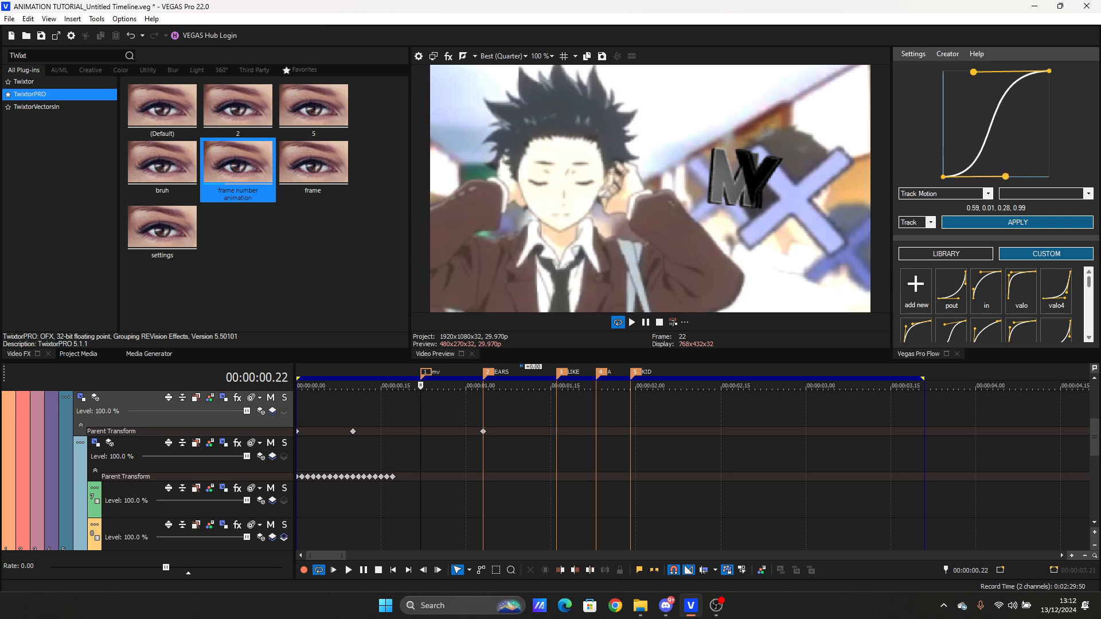
pyautogui.moveTo(974, 72); pyautogui.dragTo(960, 72)
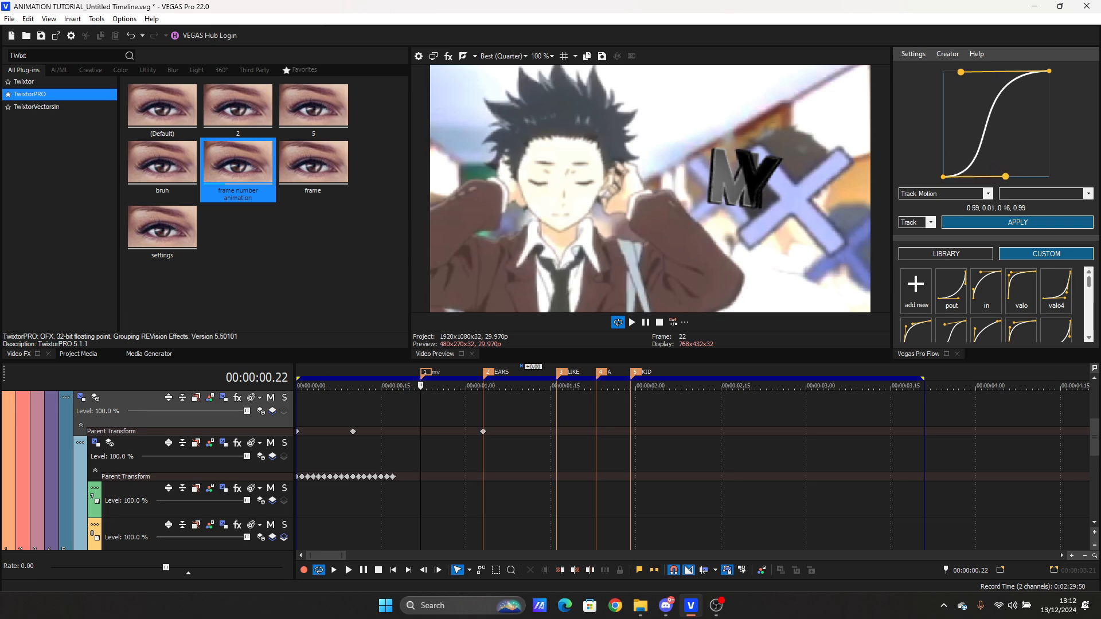
pyautogui.moveTo(1007, 176); pyautogui.dragTo(1017, 174)
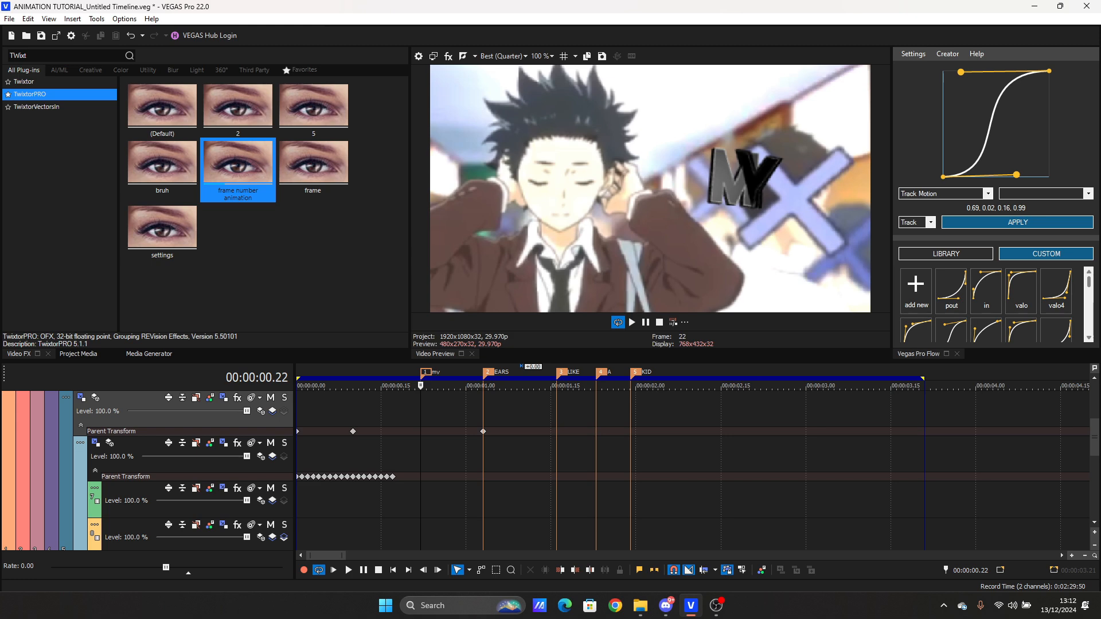
pyautogui.moveTo(1017, 174)
pyautogui.mouseDown()
pyautogui.moveTo(998, 176)
pyautogui.moveTo(1020, 175)
pyautogui.mouseUp()
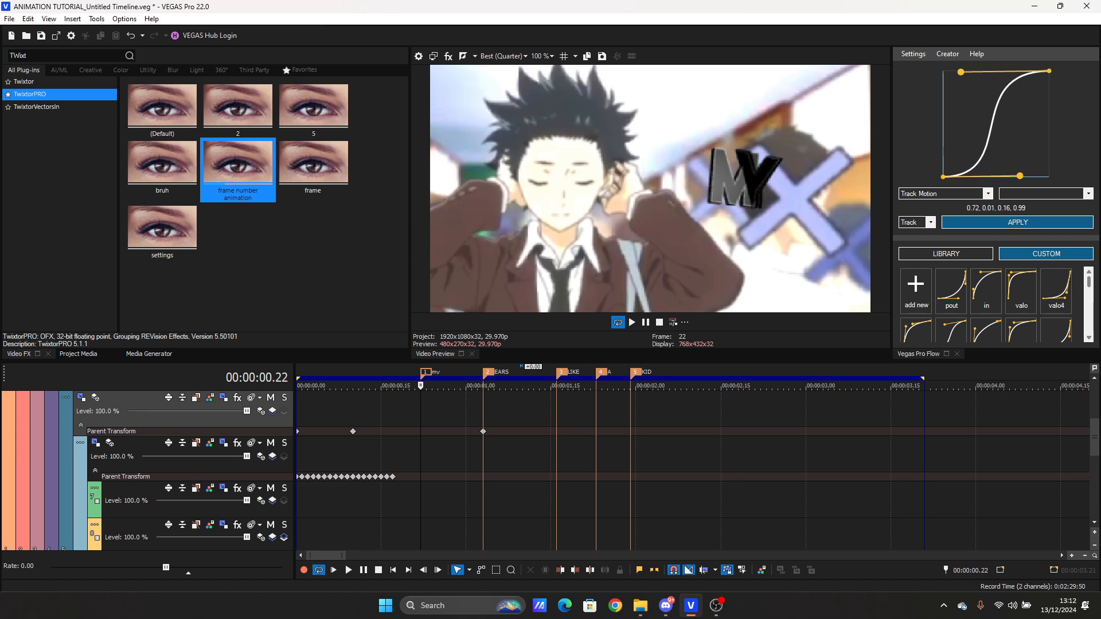
# Step: Try applying the S-shaped easing curve to track 5's Parent Track Motion
pyautogui.click(167, 466)
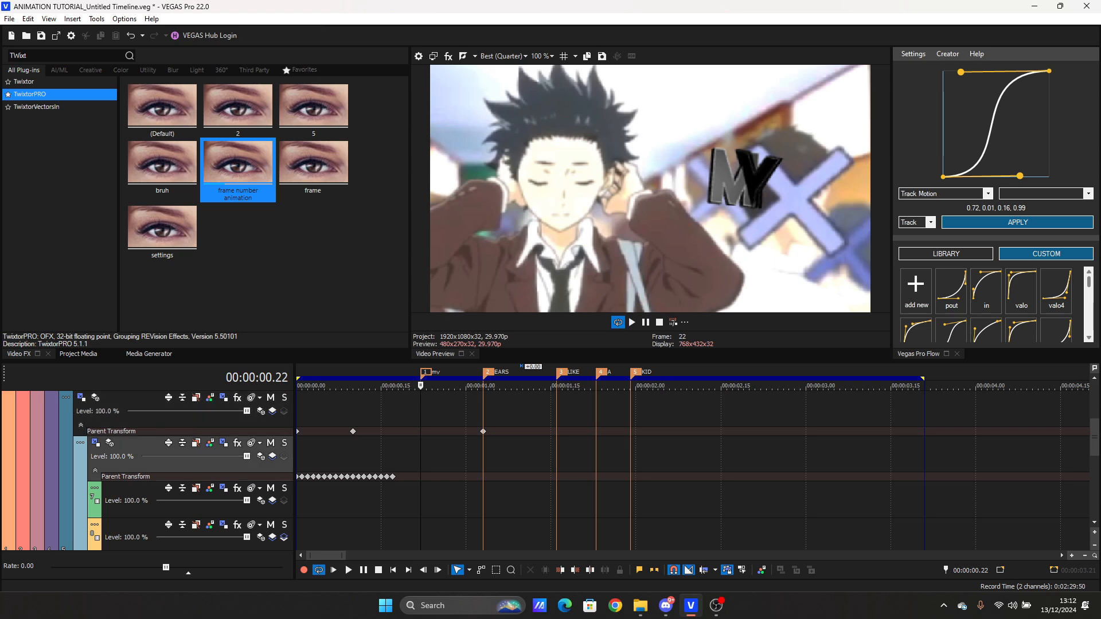
pyautogui.click(166, 422)
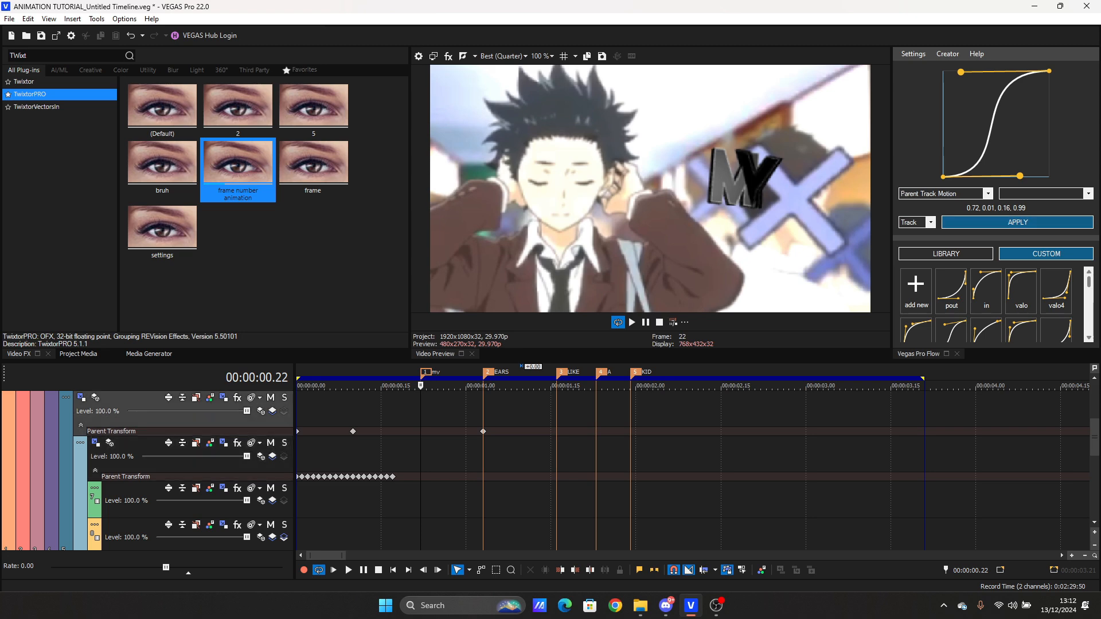
pyautogui.click(1017, 222)
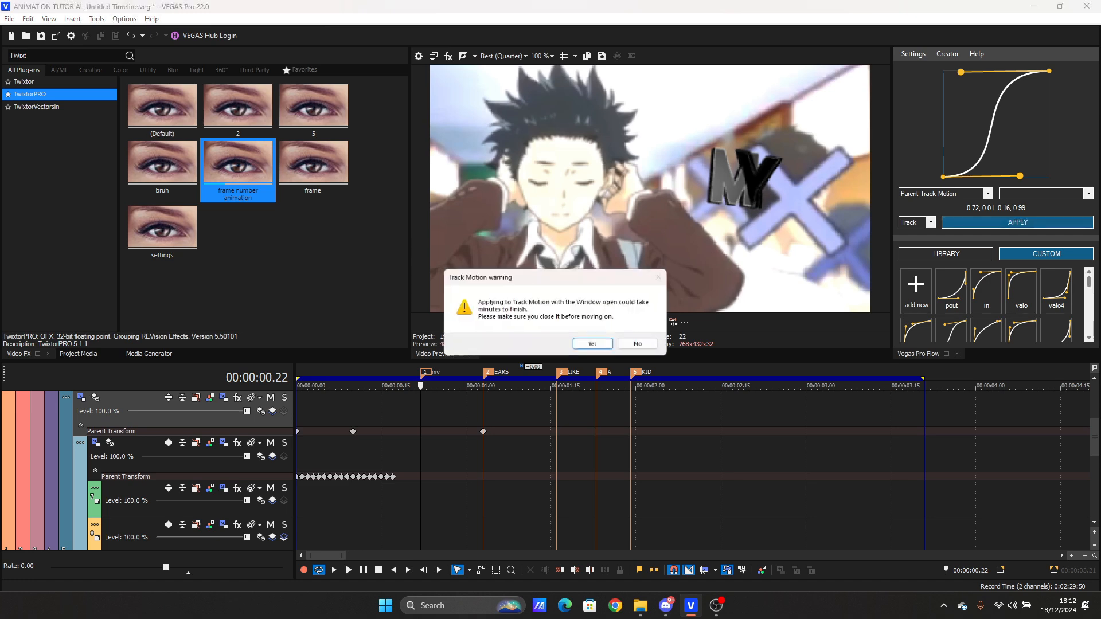
pyautogui.press('Return')
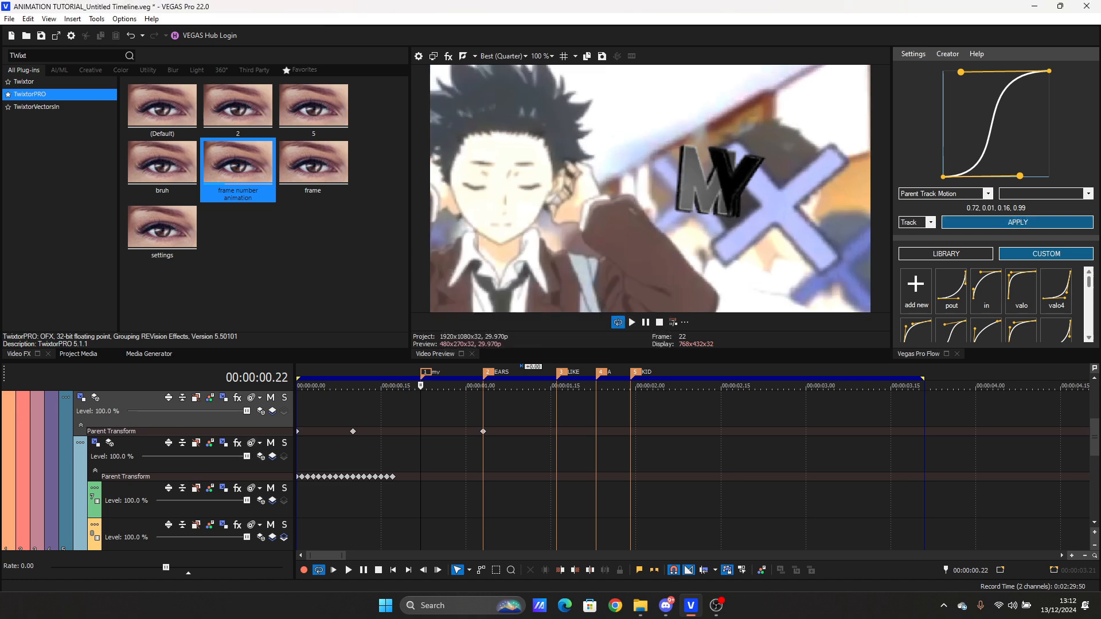
# Step: Play the opening to preview the eased zoom, and undo the easing applied to track 5
pyautogui.press('space')
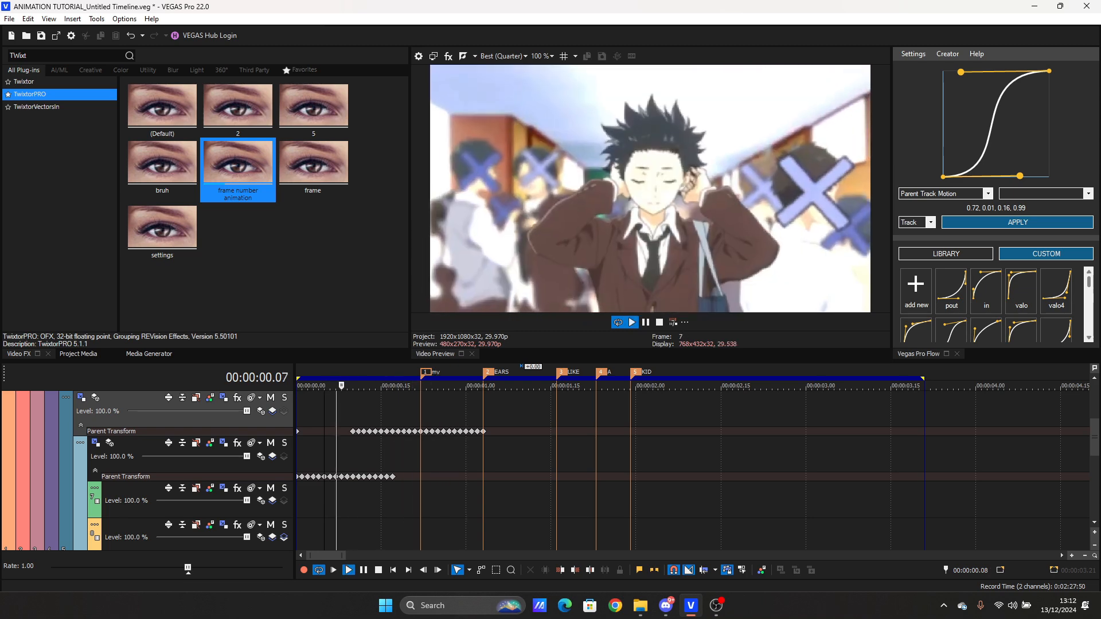
pyautogui.press('space')
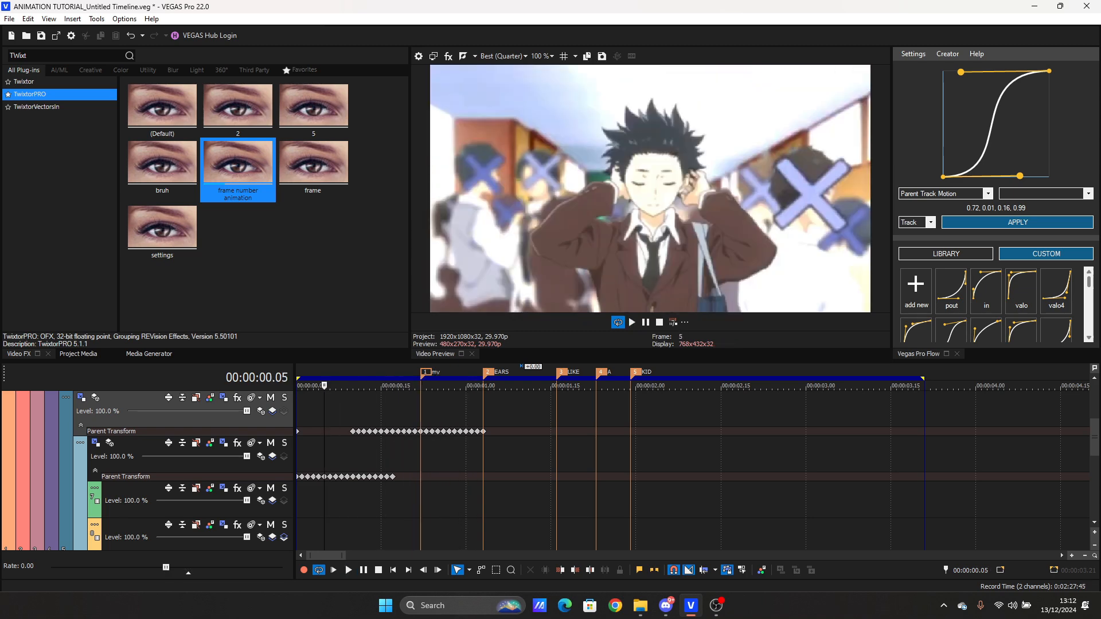
pyautogui.click(454, 401)
pyautogui.hotkey('ctrl', 'z')
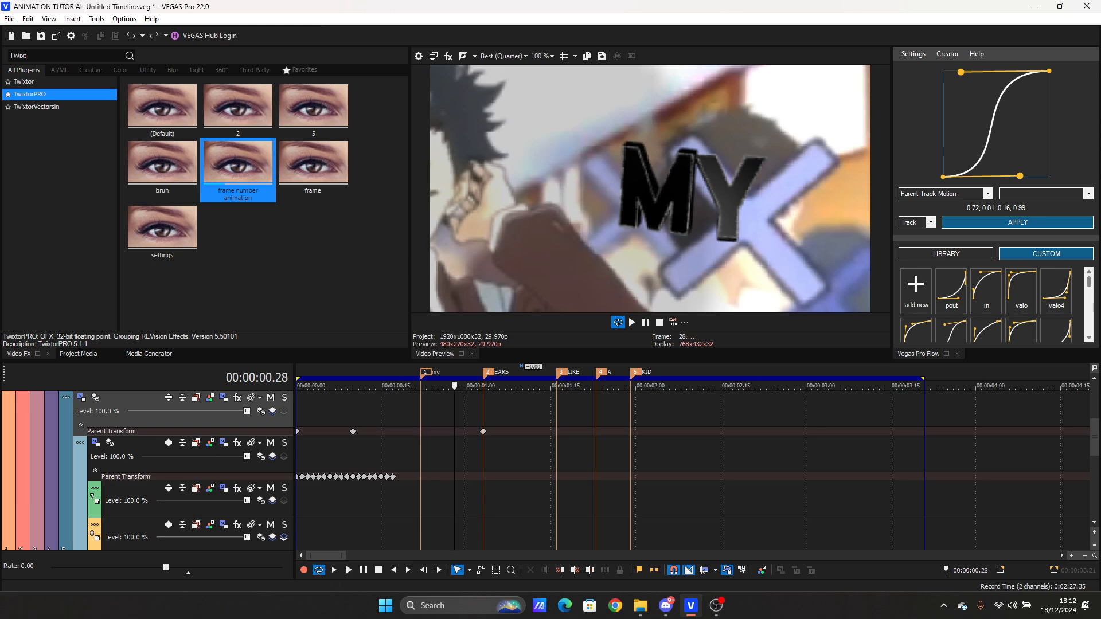
# Step: Move track 5's last parent-motion keyframe to 00:00:01.01 and tilt it to an orientation Z of about -3.7
pyautogui.doubleClick(472, 431)
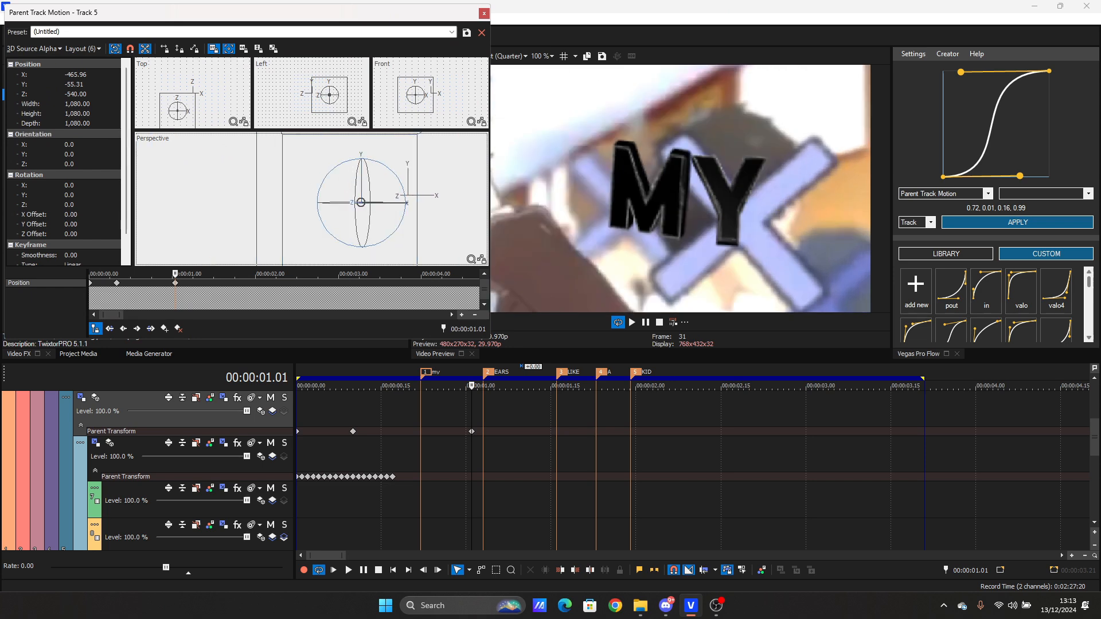
pyautogui.moveTo(405, 203); pyautogui.dragTo(405, 200)
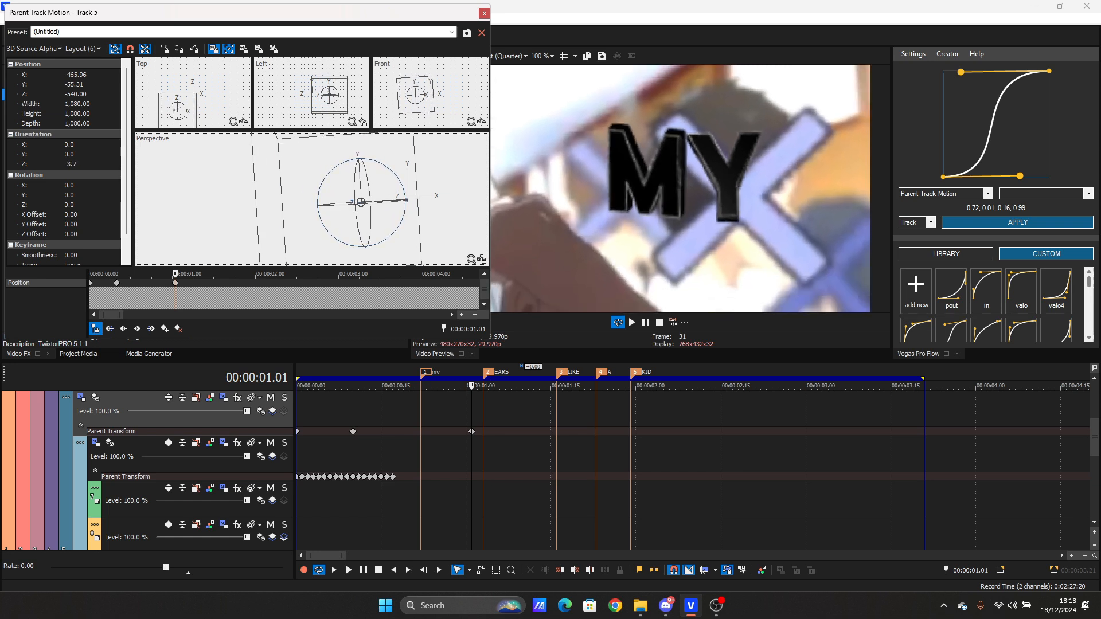
pyautogui.click(484, 14)
# Step: Apply the 0.72, 0.01, 0.16, 0.99 easing curve to track 5's Parent Track Motion between its last two keyframes
pyautogui.click(421, 411)
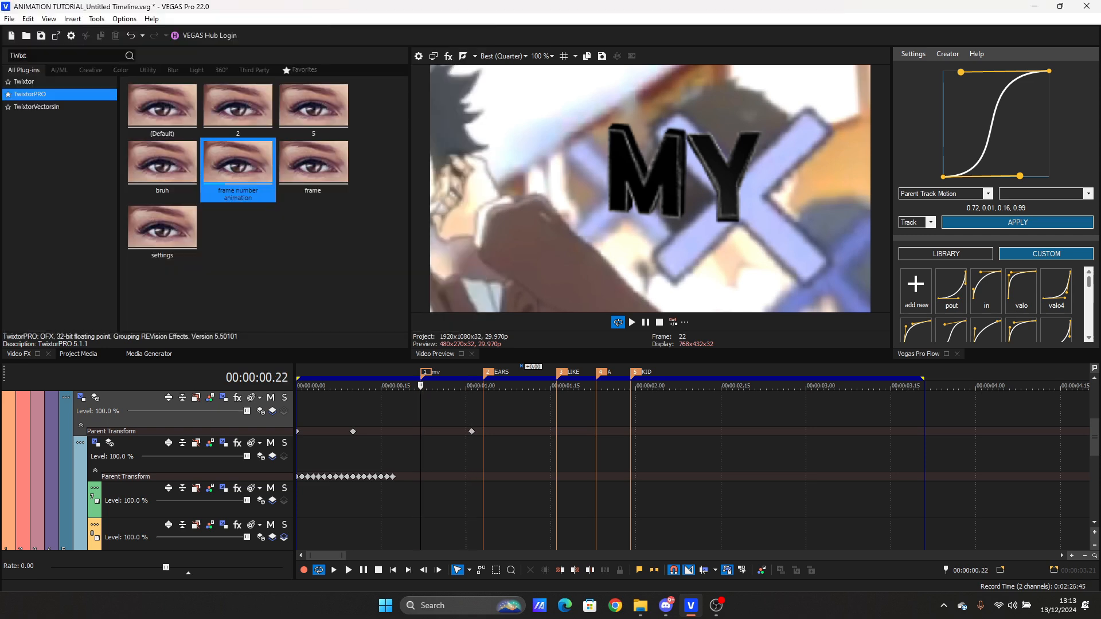
pyautogui.click(1018, 223)
pyautogui.press('Return')
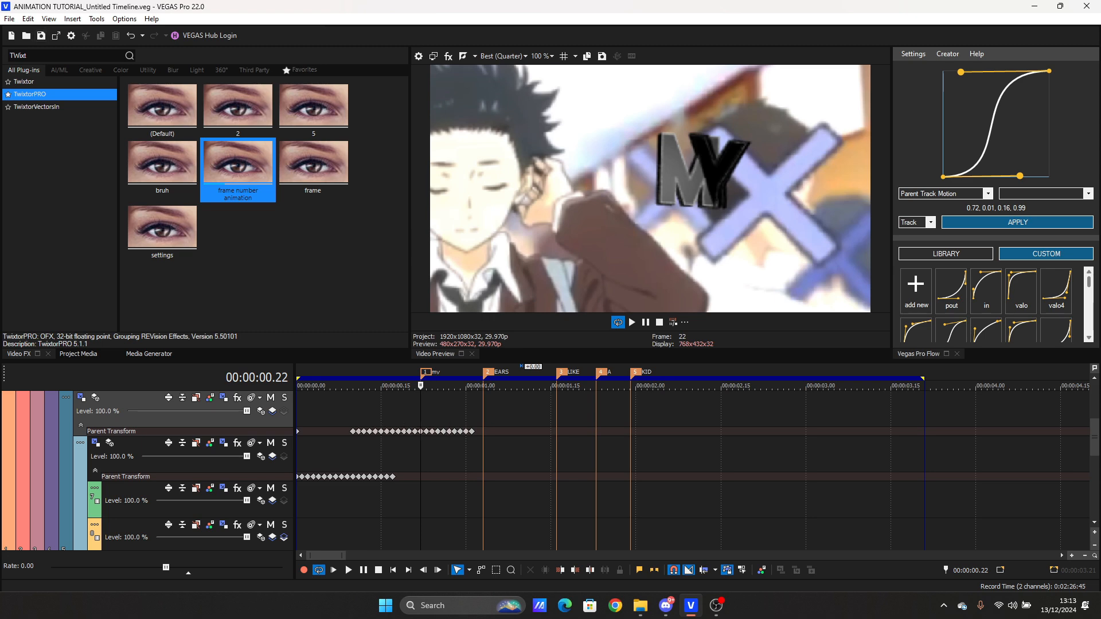
pyautogui.scroll(2, 402, 471)
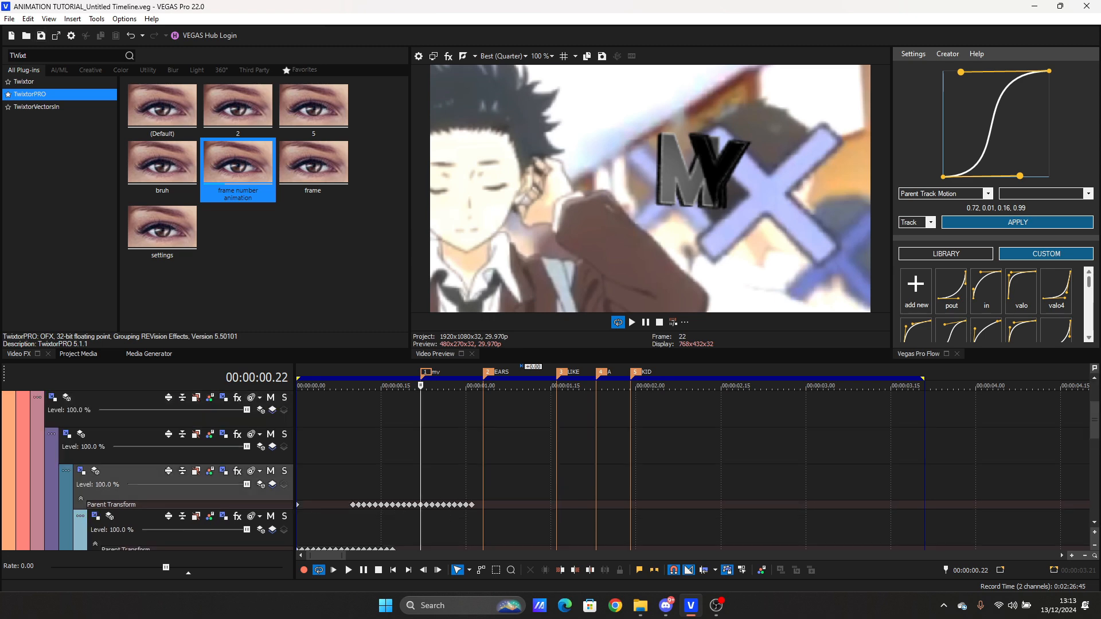
# Step: Add a Parent Track Motion keyframe to track 4 at the MY marker, 00:00:00.22, and expand its keyframe row
pyautogui.click(130, 437)
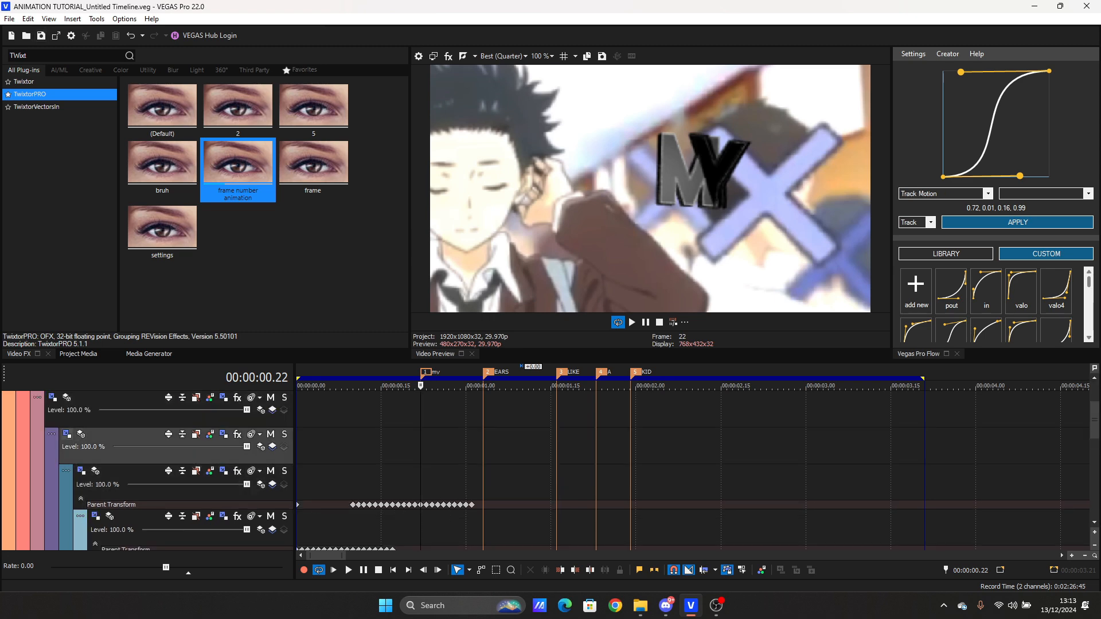
pyautogui.click(67, 435)
pyautogui.click(164, 328)
pyautogui.click(433, 441)
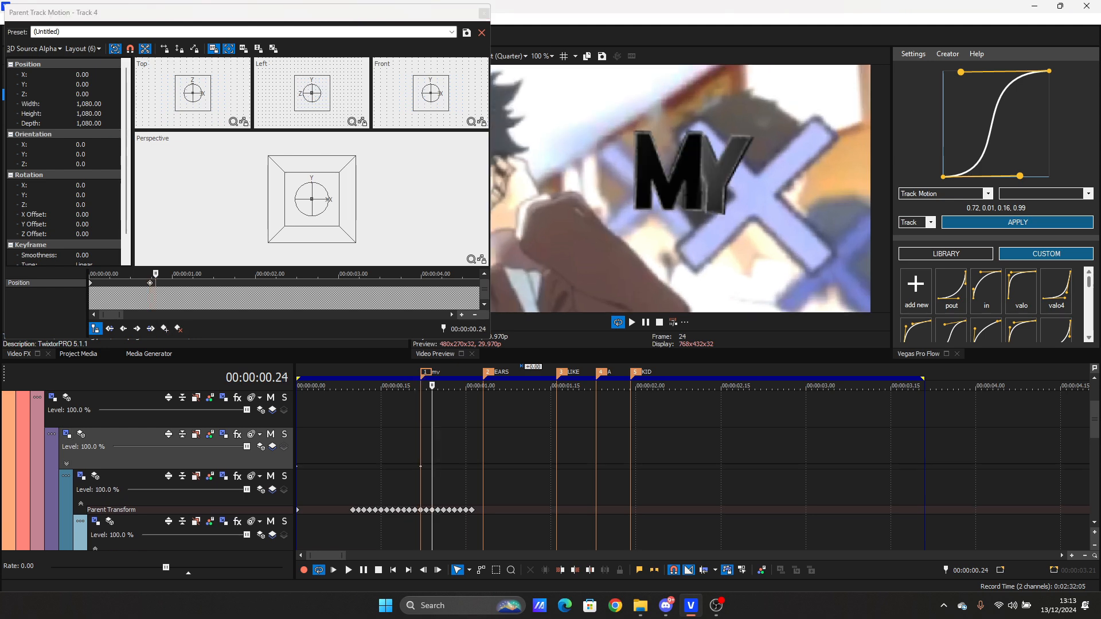
pyautogui.click(66, 464)
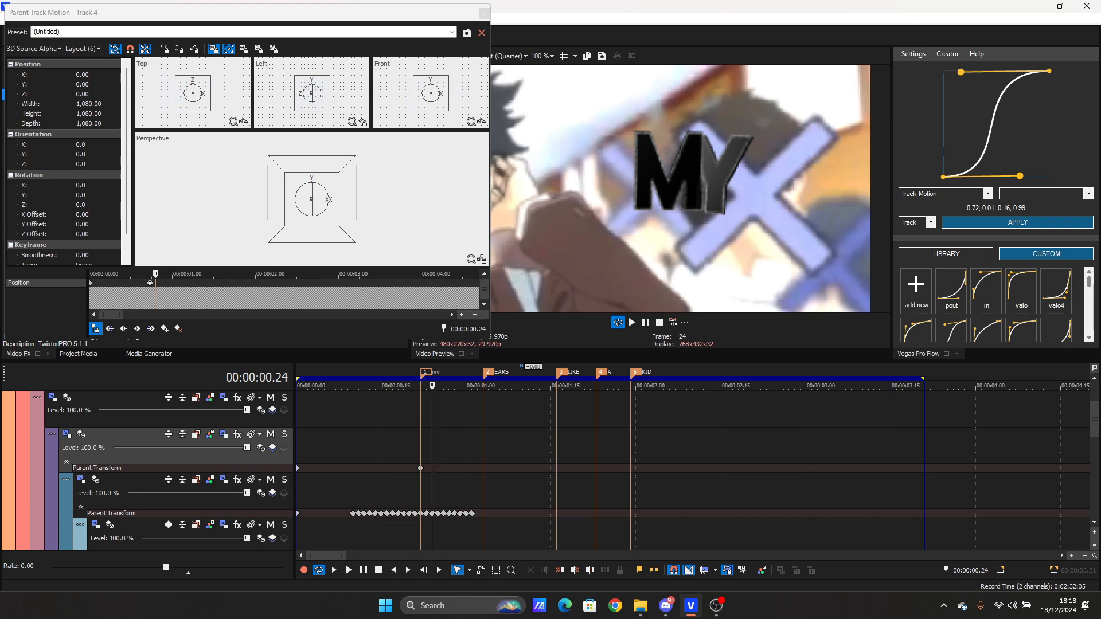
# Step: Move track 4's parent-motion keyframe from the MY marker to 00:00:00.26, leaving the playhead at 00:00:01.12
pyautogui.click(533, 427)
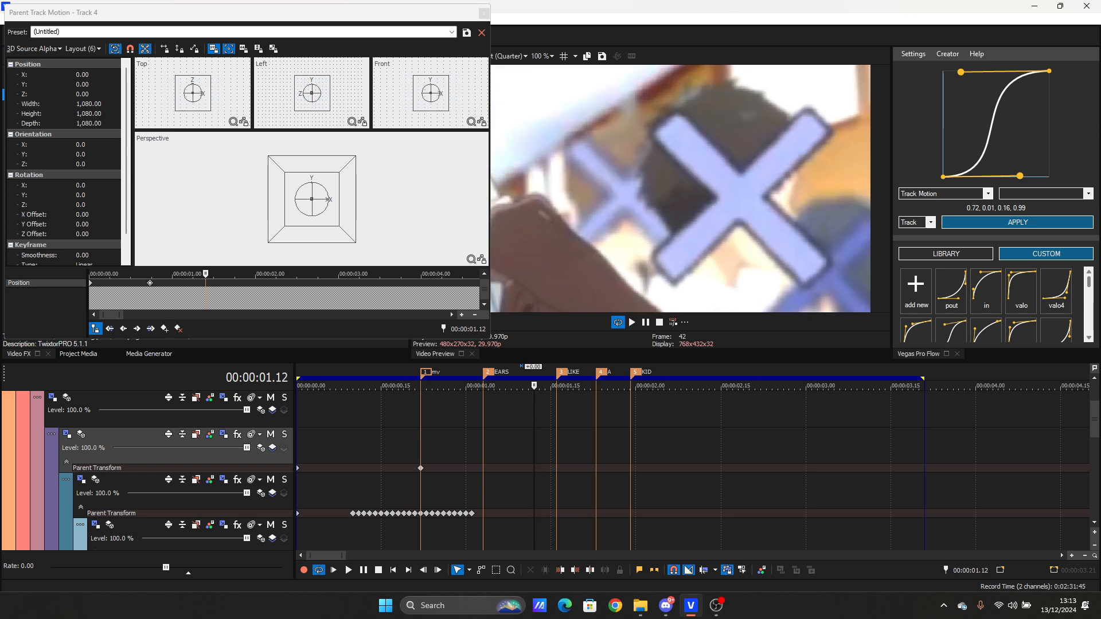
pyautogui.press('Right')
pyautogui.press('Right')
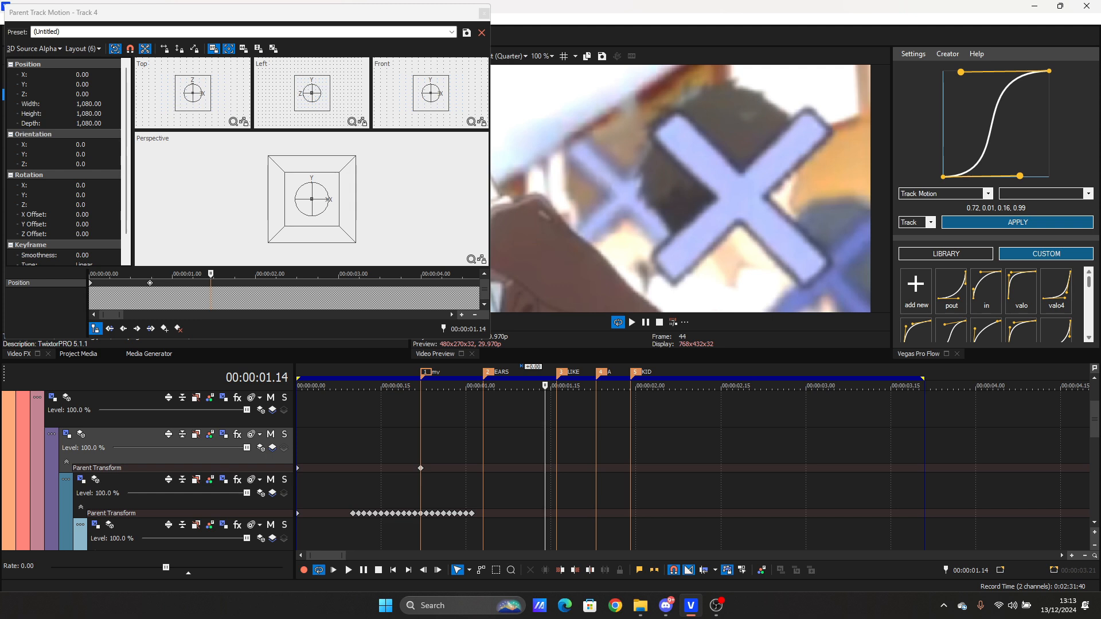
pyautogui.press('Left')
pyautogui.press('Left')
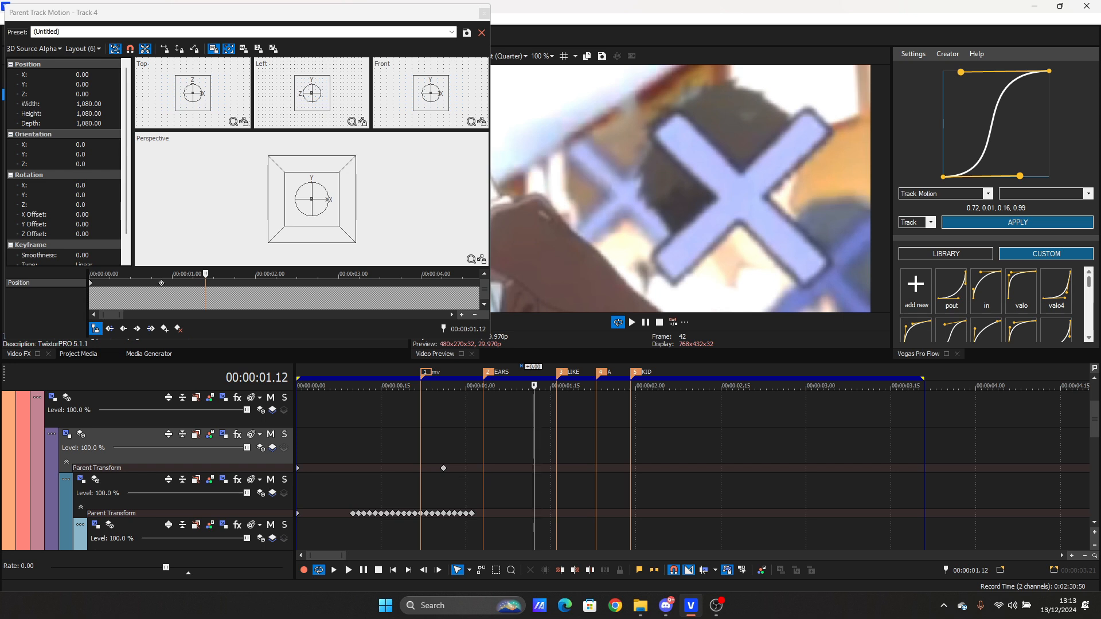
# Step: Keyframe track 4's parent motion at 00:00:01.12, shifting and slightly tilting it so the word EARS is framed in front of the character
pyautogui.moveTo(311, 93); pyautogui.dragTo(296, 92)
pyautogui.moveTo(371, 16); pyautogui.dragTo(266, 23)
pyautogui.click(206, 206)
pyautogui.scroll(3, 207, 205)
pyautogui.moveTo(207, 206); pyautogui.dragTo(255, 204)
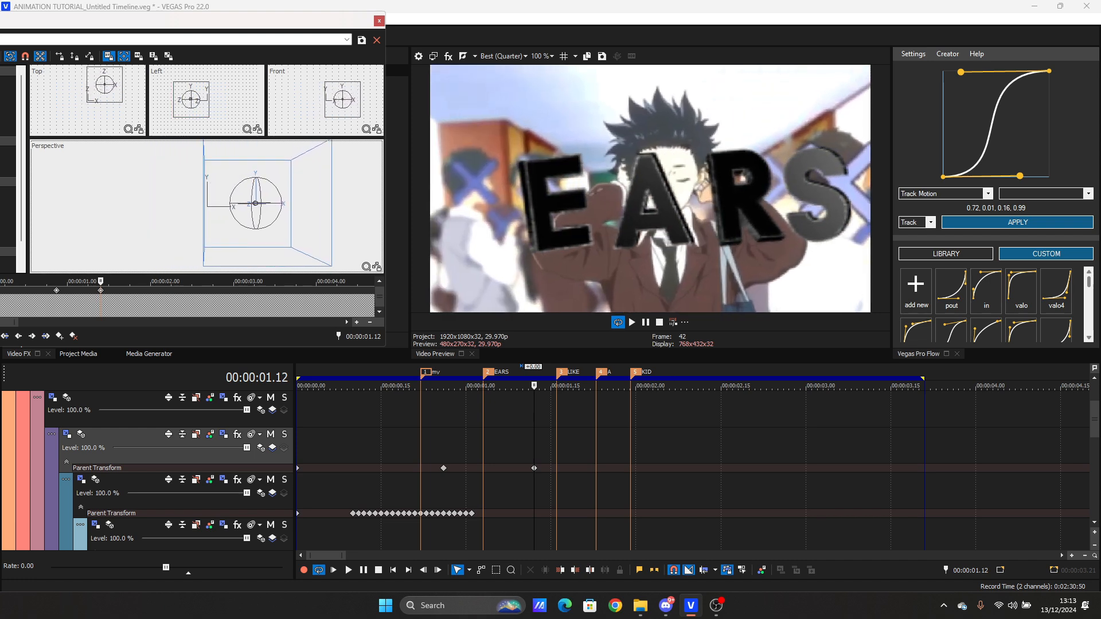
pyautogui.moveTo(282, 196); pyautogui.dragTo(282, 198)
pyautogui.click(191, 100)
pyautogui.moveTo(191, 100); pyautogui.dragTo(189, 100)
pyautogui.moveTo(255, 204); pyautogui.dragTo(249, 205)
pyautogui.moveTo(188, 100); pyautogui.dragTo(189, 101)
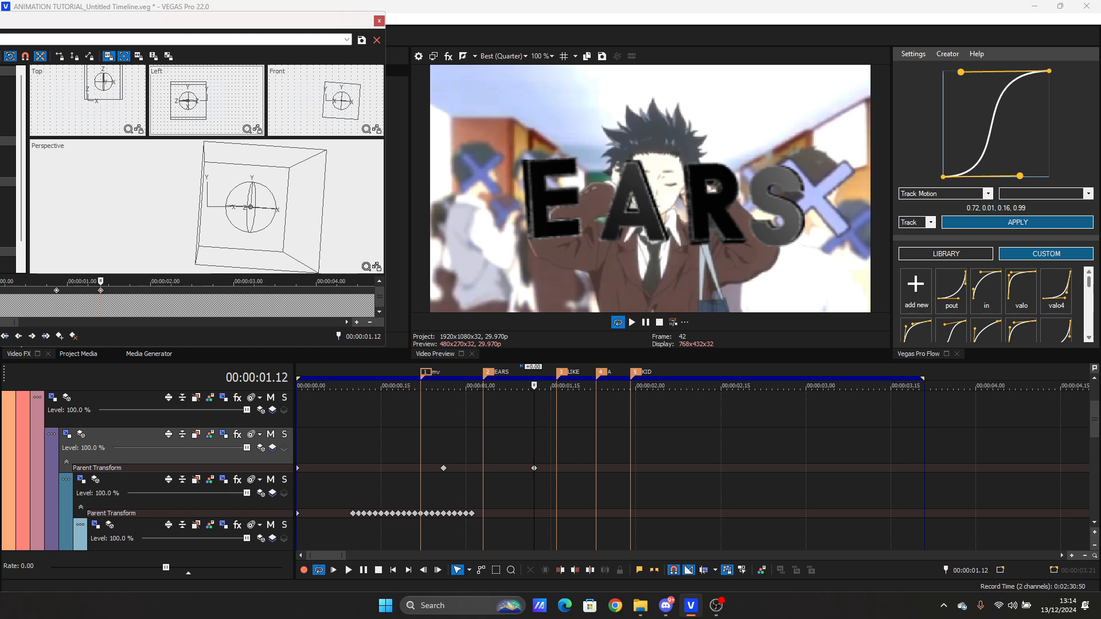
pyautogui.click(379, 21)
# Step: Apply a 0.56, 0.01, 0.16, 0.99 easing curve to track 4's Parent Track Motion between its last two keyframes
pyautogui.click(483, 447)
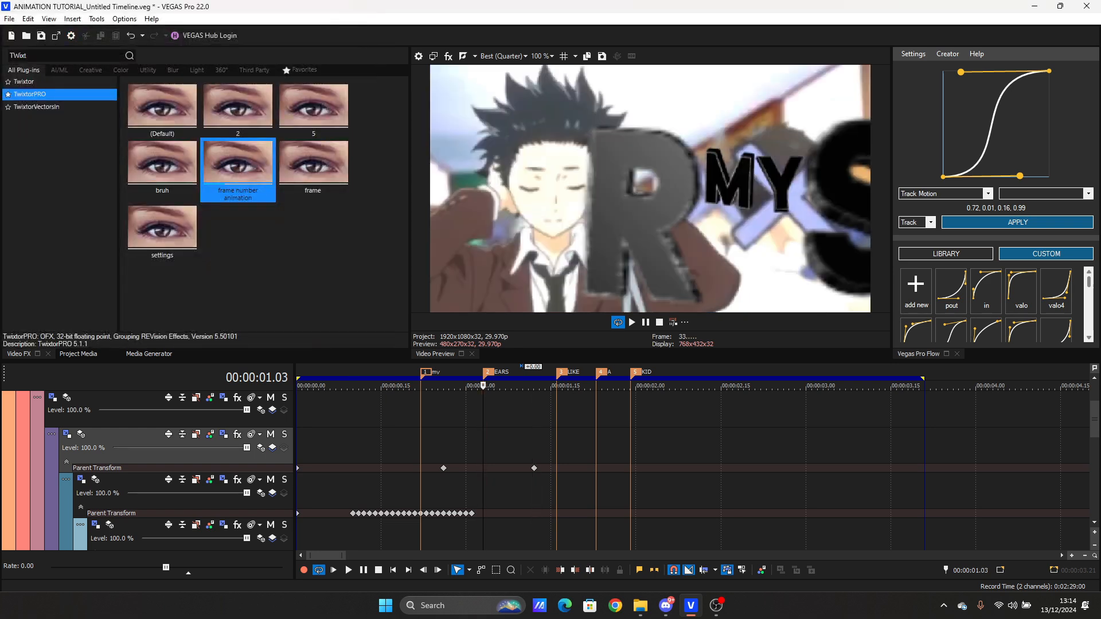
pyautogui.moveTo(534, 469)
pyautogui.mouseDown()
pyautogui.moveTo(545, 468)
pyautogui.moveTo(534, 468)
pyautogui.mouseUp()
pyautogui.click(135, 483)
pyautogui.click(136, 457)
pyautogui.moveTo(1020, 176); pyautogui.dragTo(1003, 176)
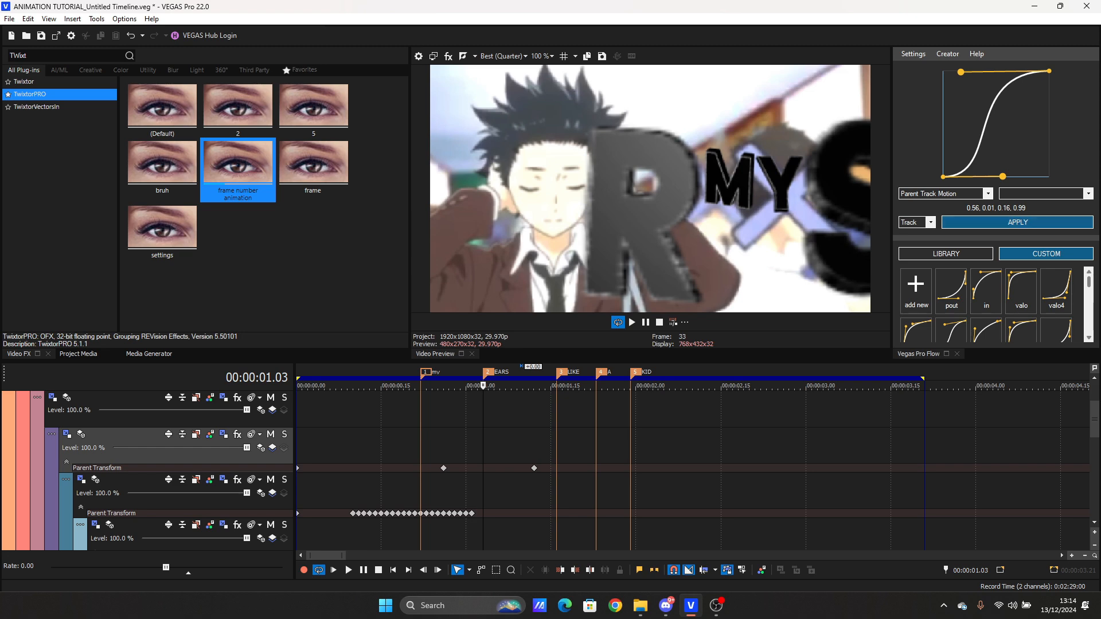
pyautogui.click(1017, 222)
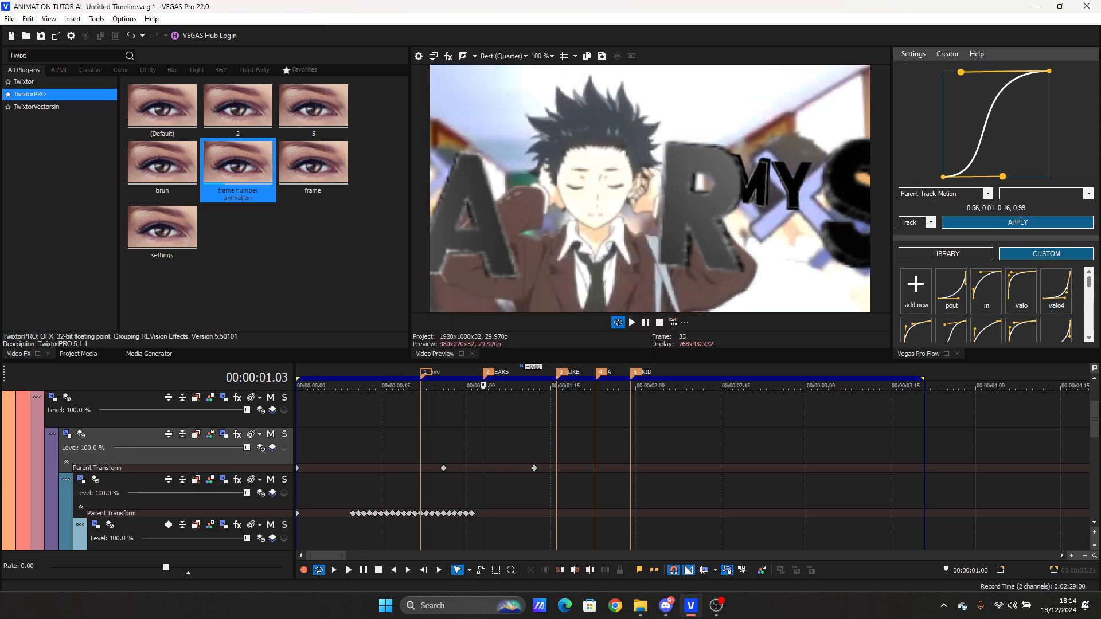
# Step: Play the eased move to EARS and end the loop region at 00:00:01.15, just before the LIKE marker
pyautogui.press('space')
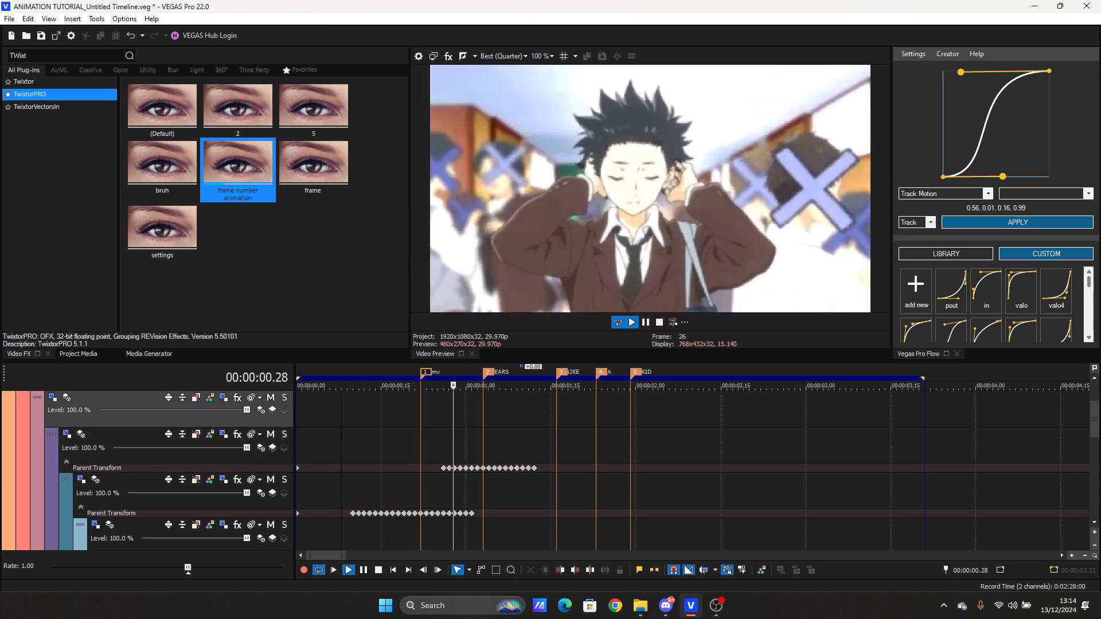
pyautogui.press('space')
pyautogui.press('space')
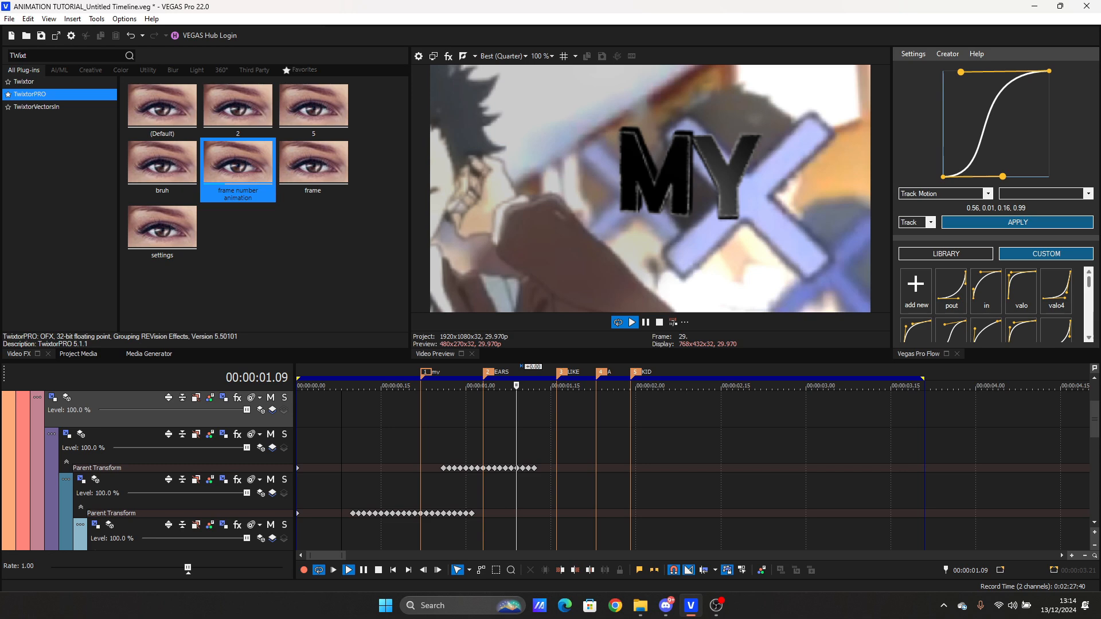
pyautogui.click(551, 448)
pyautogui.press('o')
pyautogui.press('space')
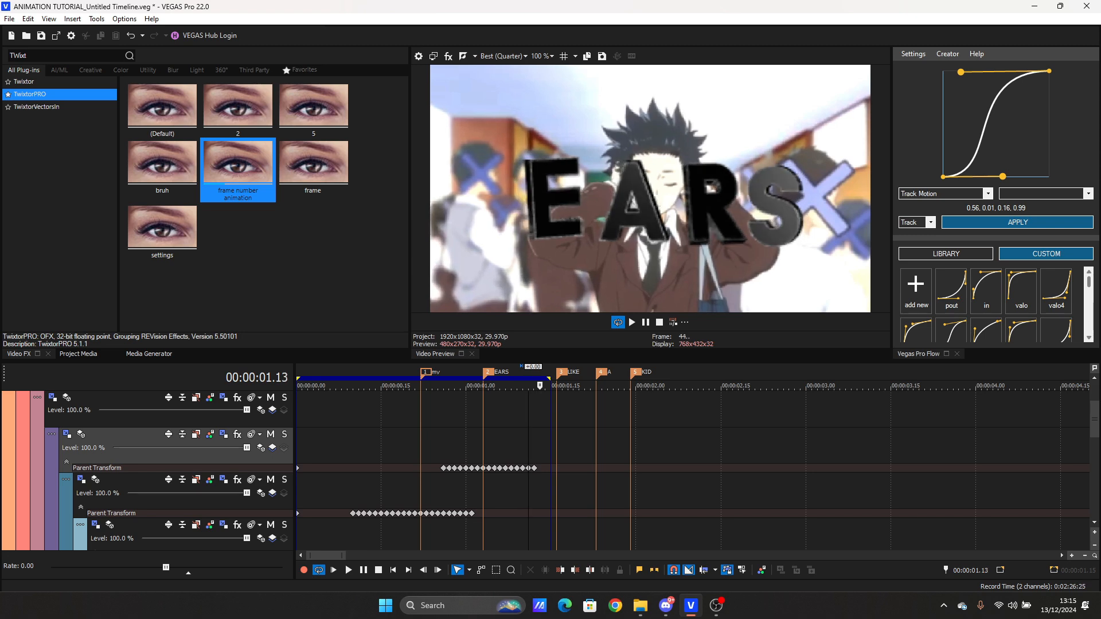
# Step: Play back the shortened loop region to review the camera move from MY to EARS
pyautogui.press('space')
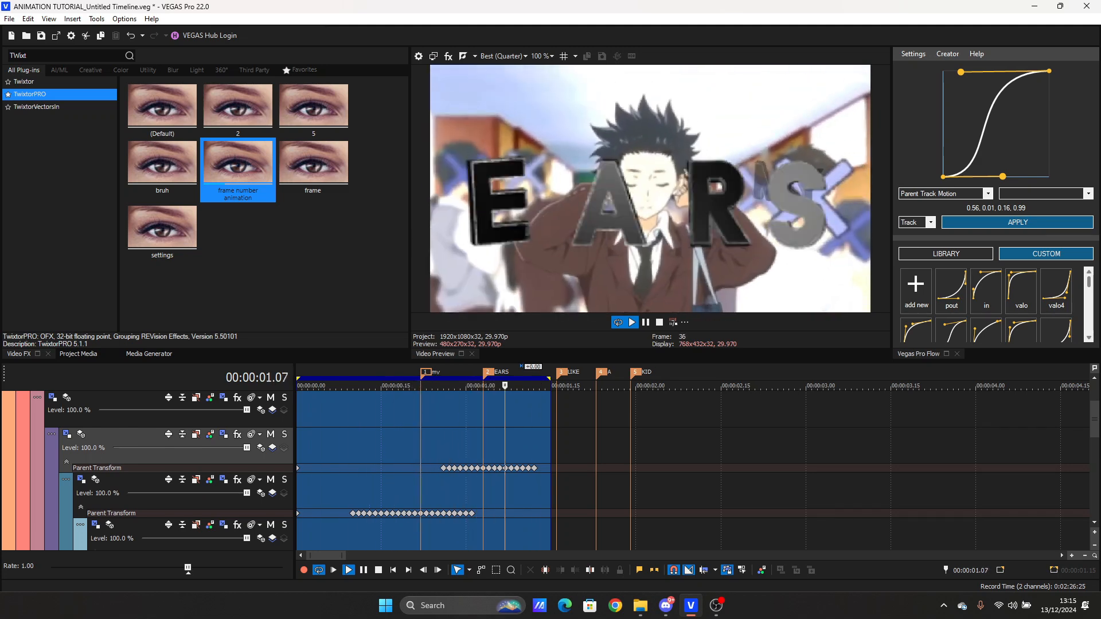
pyautogui.press('space')
pyautogui.click(393, 445)
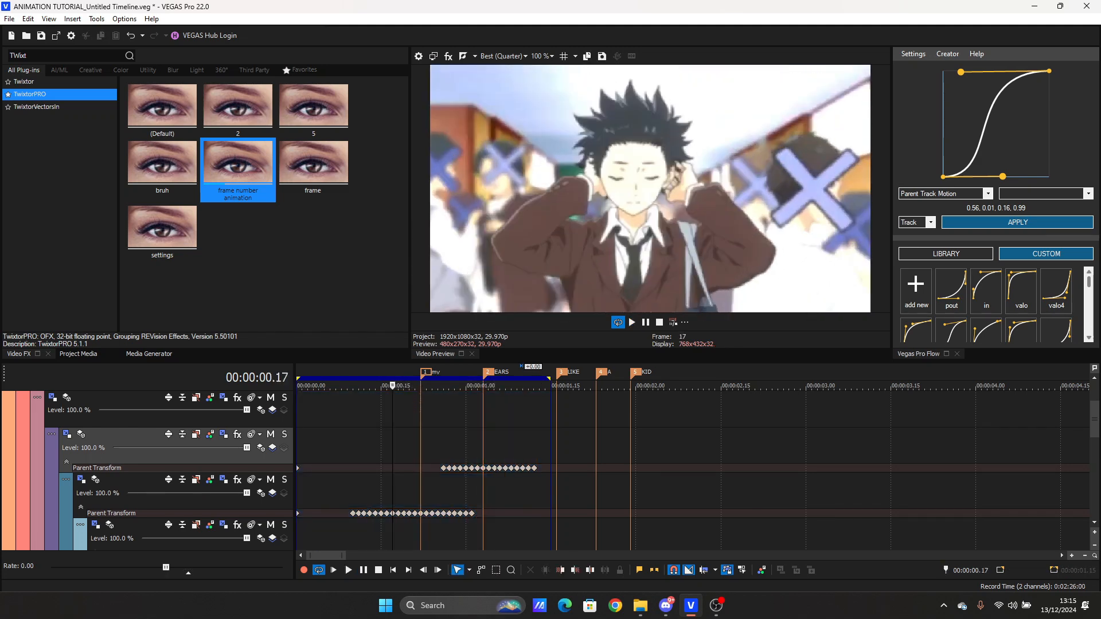
pyautogui.press('space')
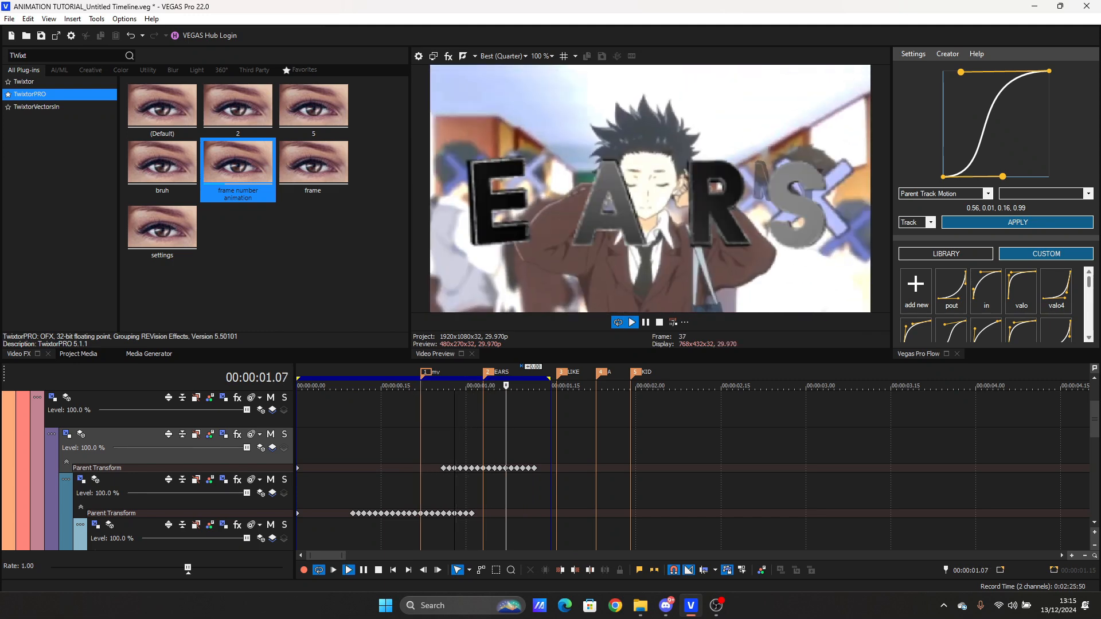
pyautogui.press('space')
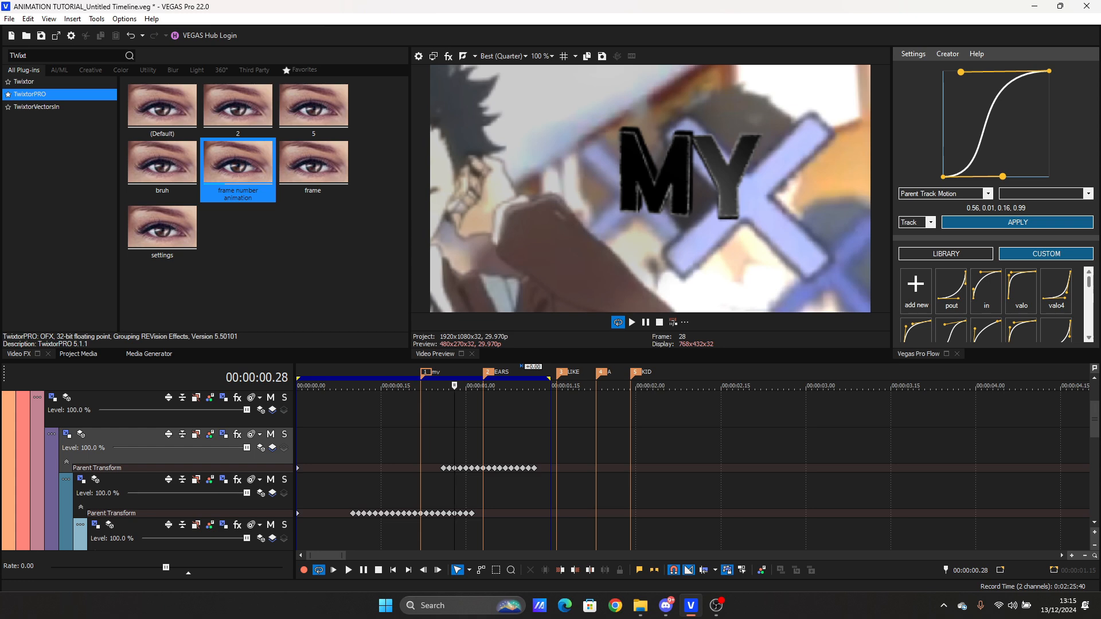
pyautogui.click(545, 411)
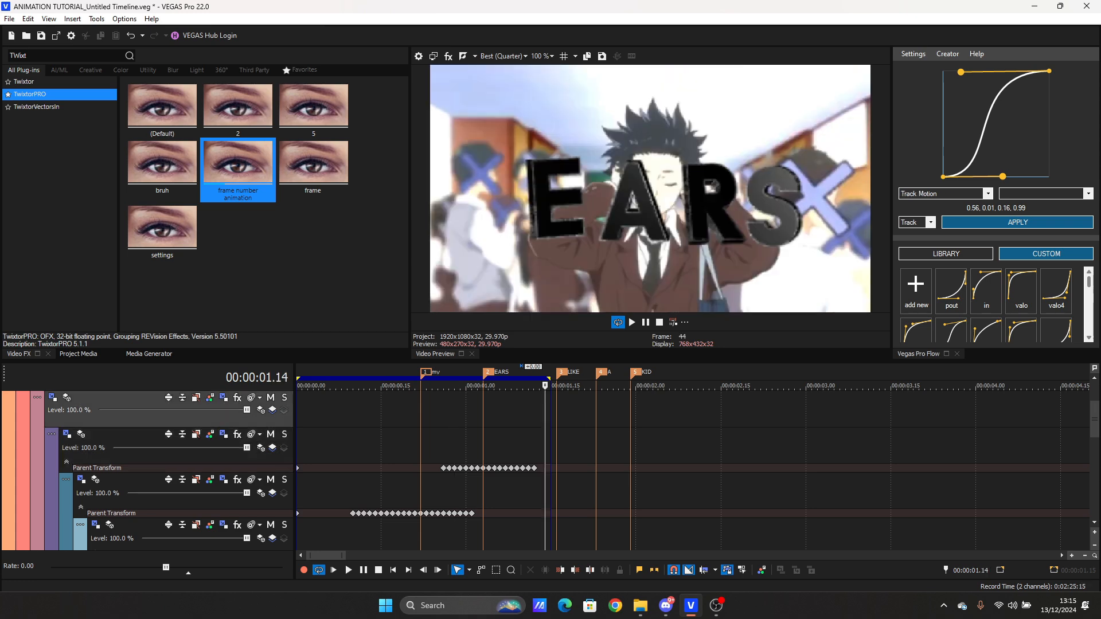
# Step: Select the MY title event at 00:00:00.26 and set the preview quality to Best (Half)
pyautogui.click(415, 411)
pyautogui.moveTo(1094, 420); pyautogui.dragTo(1095, 477)
pyautogui.click(443, 488)
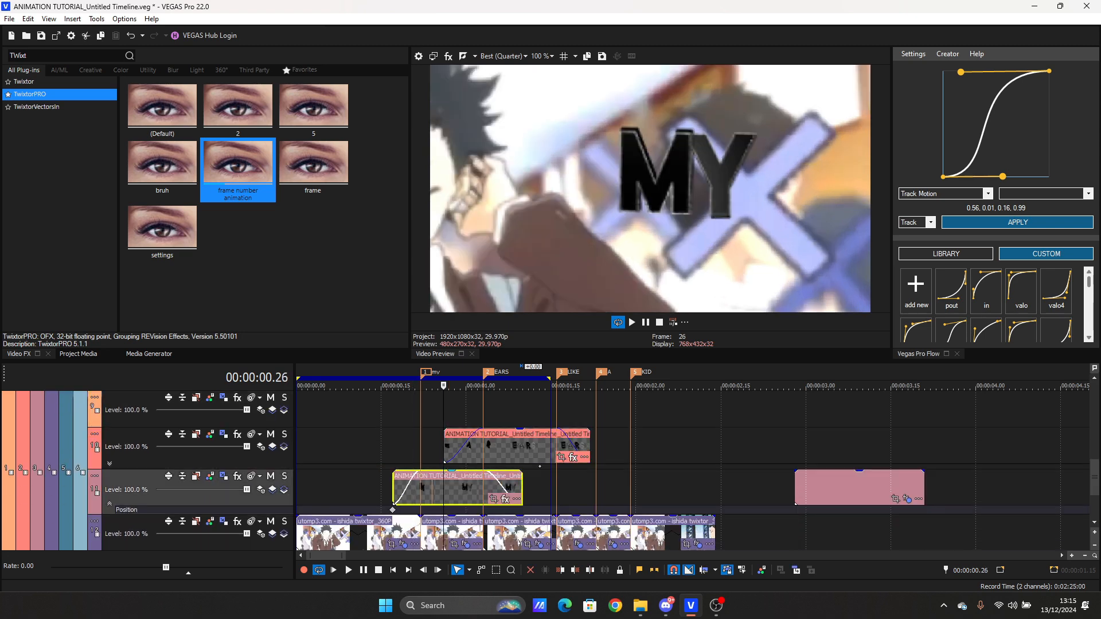
pyautogui.click(503, 56)
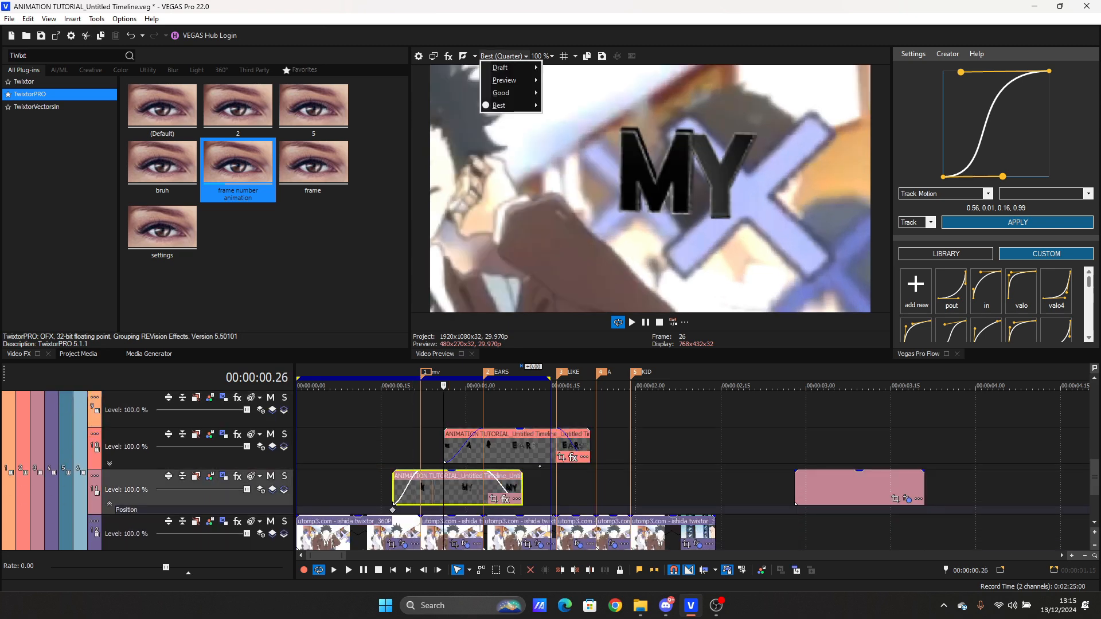
pyautogui.moveTo(508, 104)
pyautogui.click(571, 128)
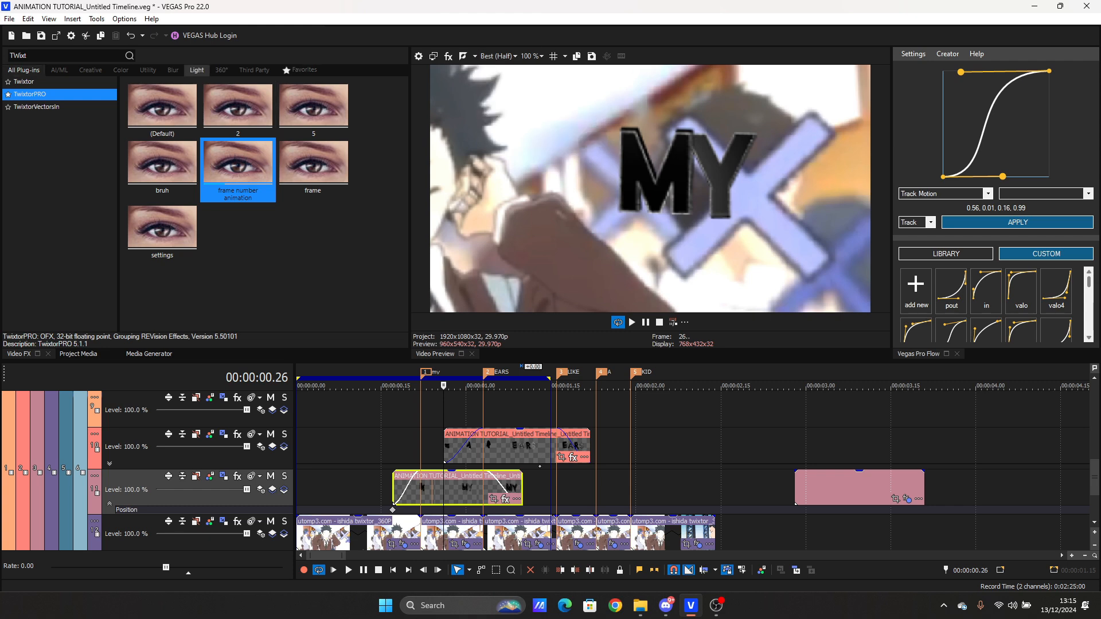
# Step: Search the video effects for "ignite super" and apply Ignite Super Glow preset 1 to the MY title event
pyautogui.click(57, 55)
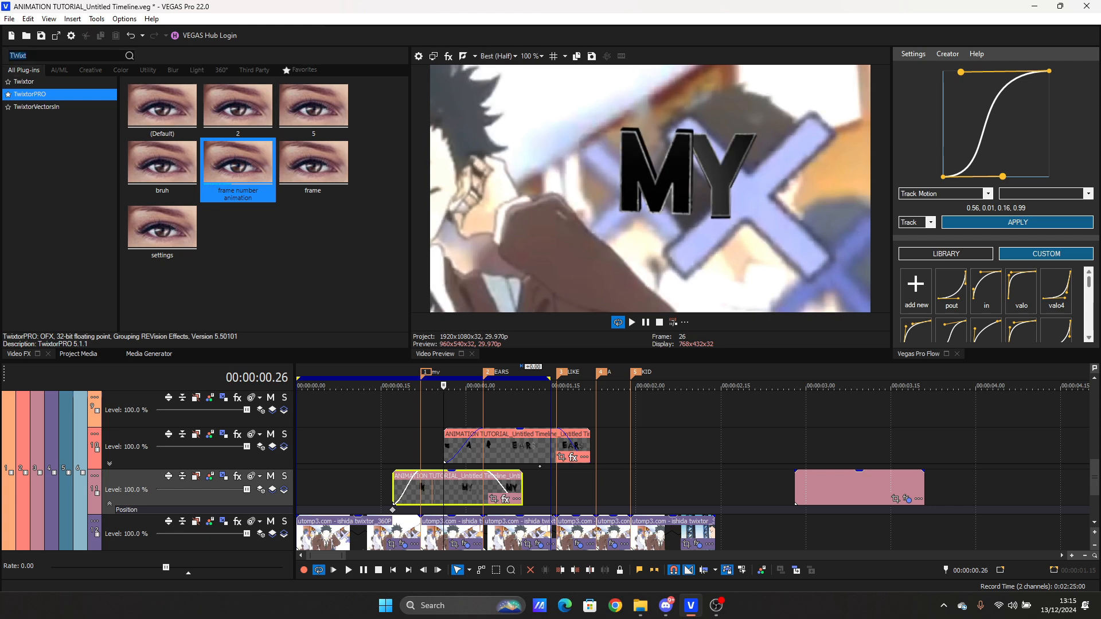
pyautogui.write('igh')
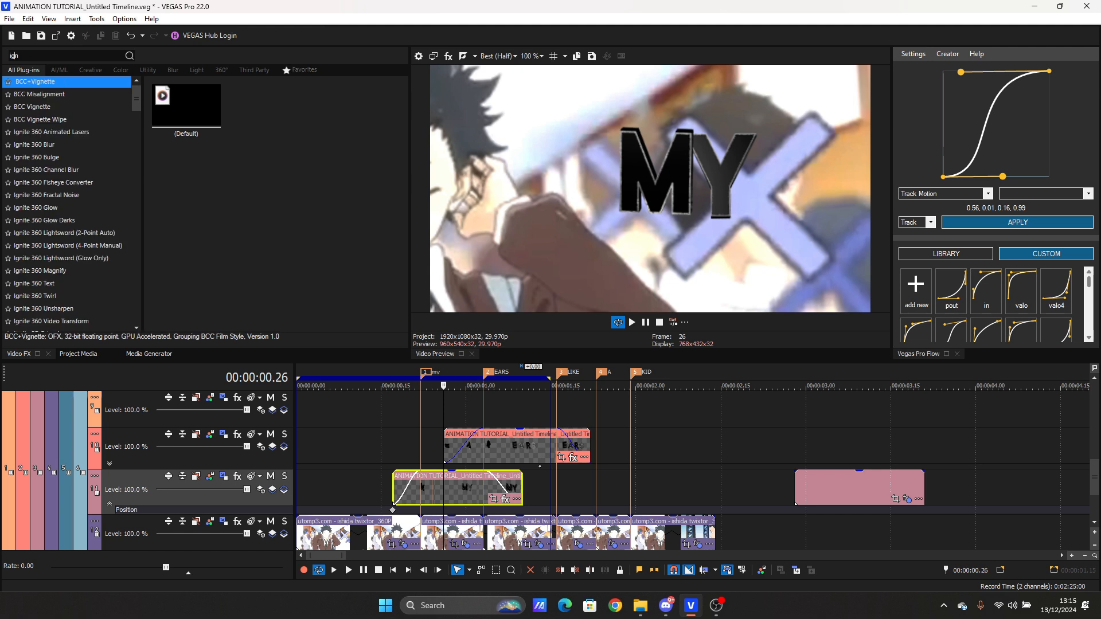
pyautogui.write('itw')
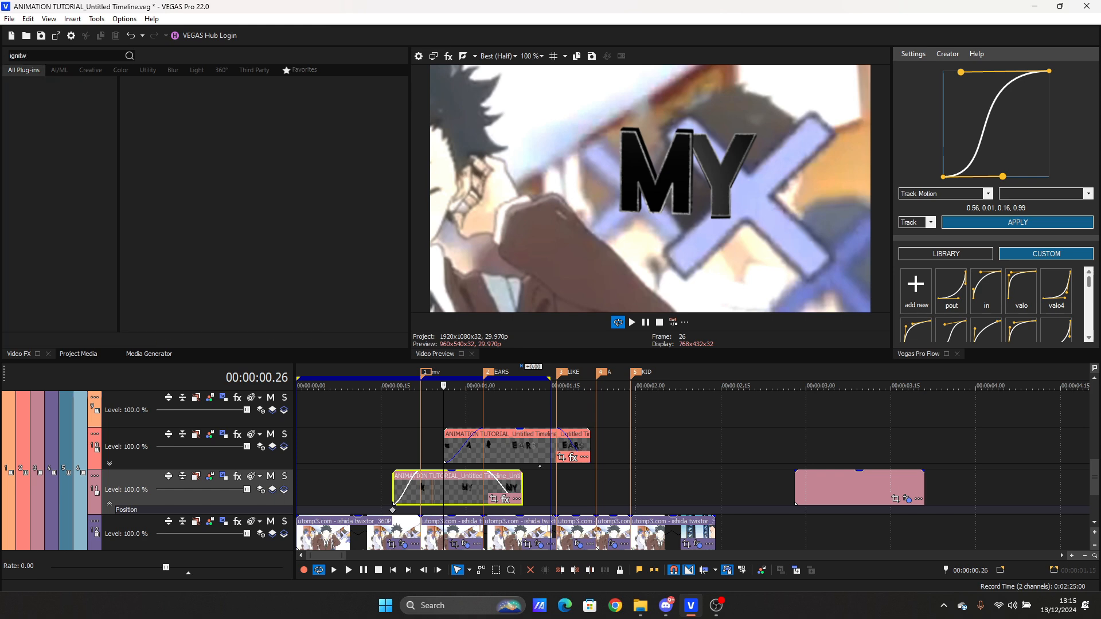
pyautogui.press('BackSpace')
pyautogui.write('e s')
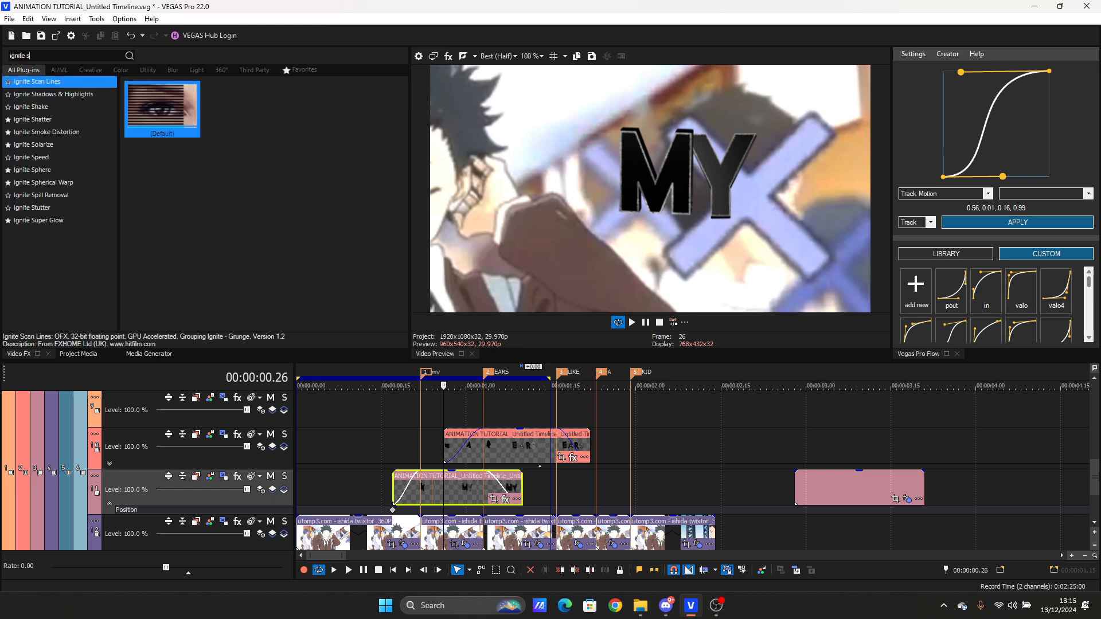
pyautogui.write('uper')
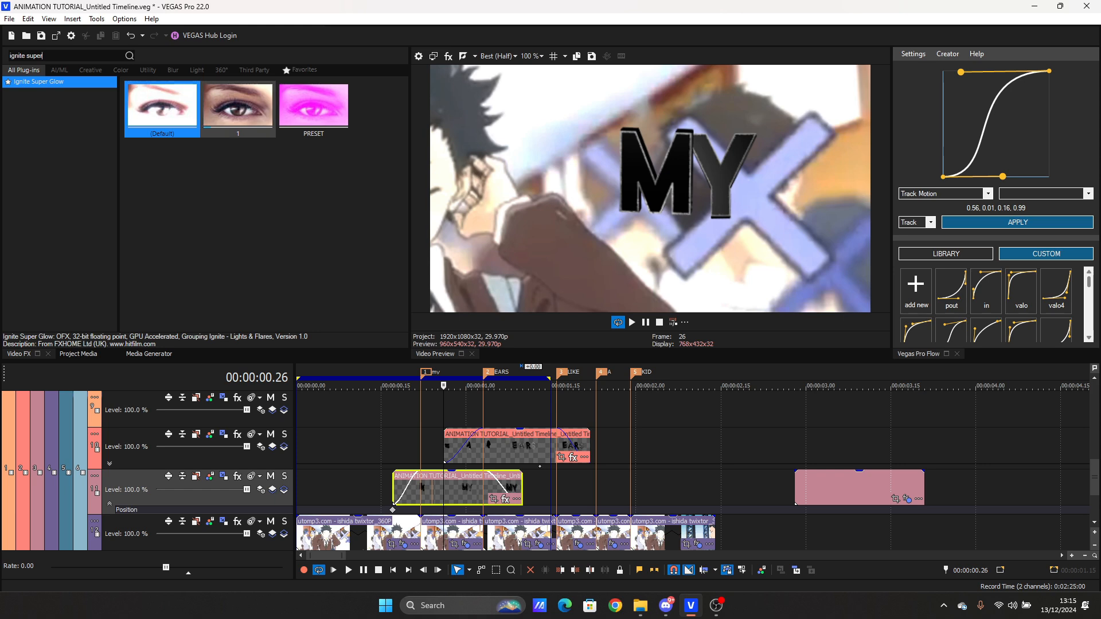
pyautogui.press('Return')
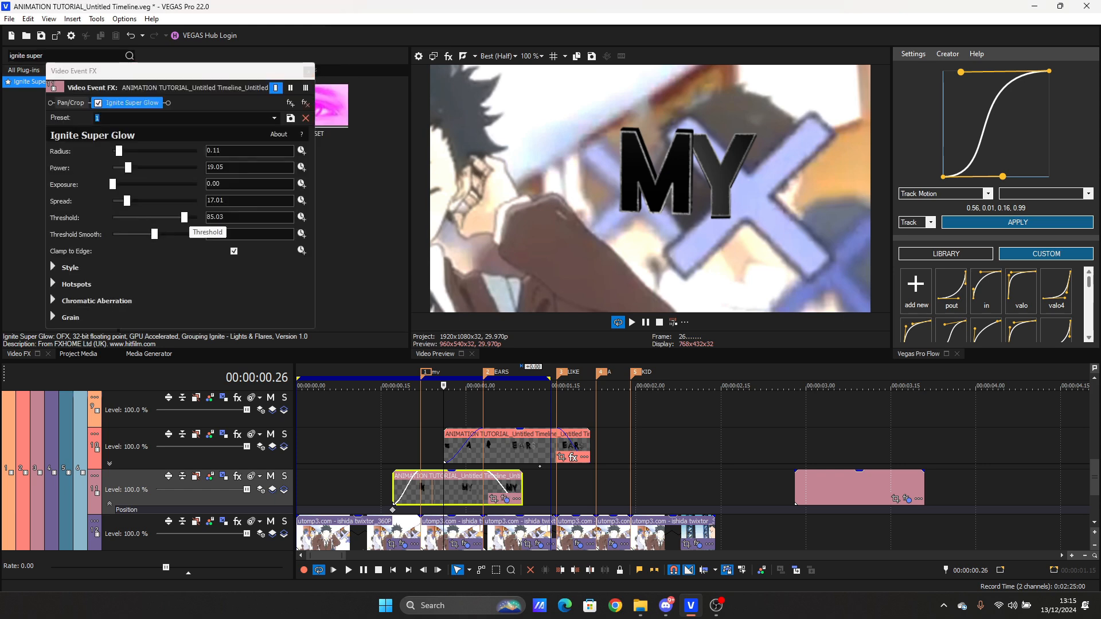
# Step: Set the MY title's Super Glow Threshold to about 59.86 and Power to about 60.54, dismissing the plug-in's pop-up window
pyautogui.moveTo(184, 217)
pyautogui.mouseDown()
pyautogui.moveTo(122, 217)
pyautogui.moveTo(175, 217)
pyautogui.mouseUp()
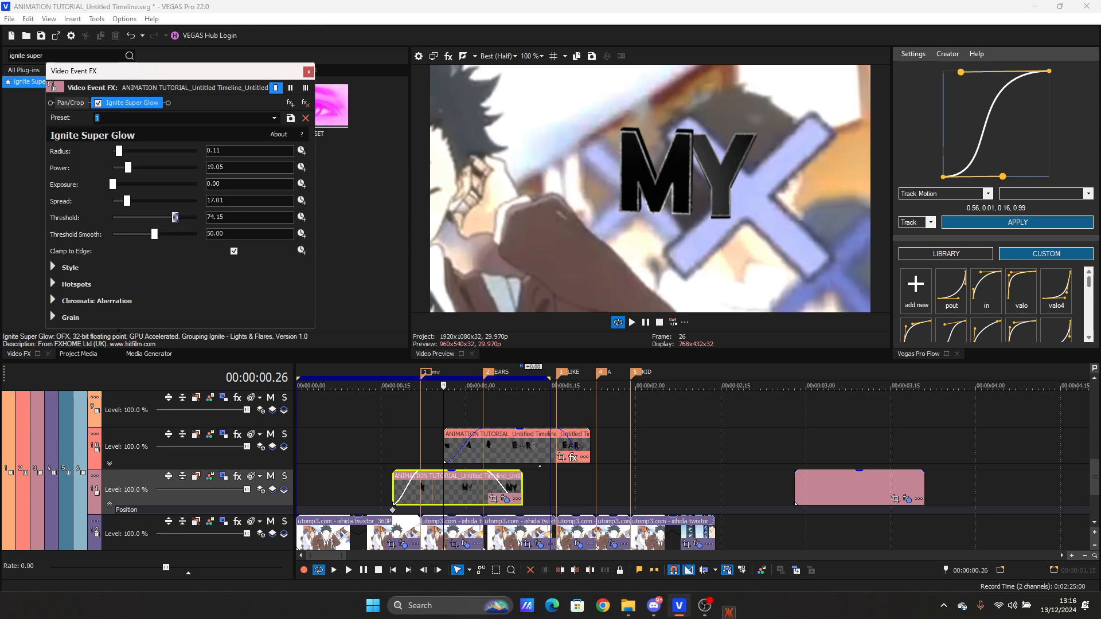
pyautogui.moveTo(128, 168); pyautogui.dragTo(144, 167)
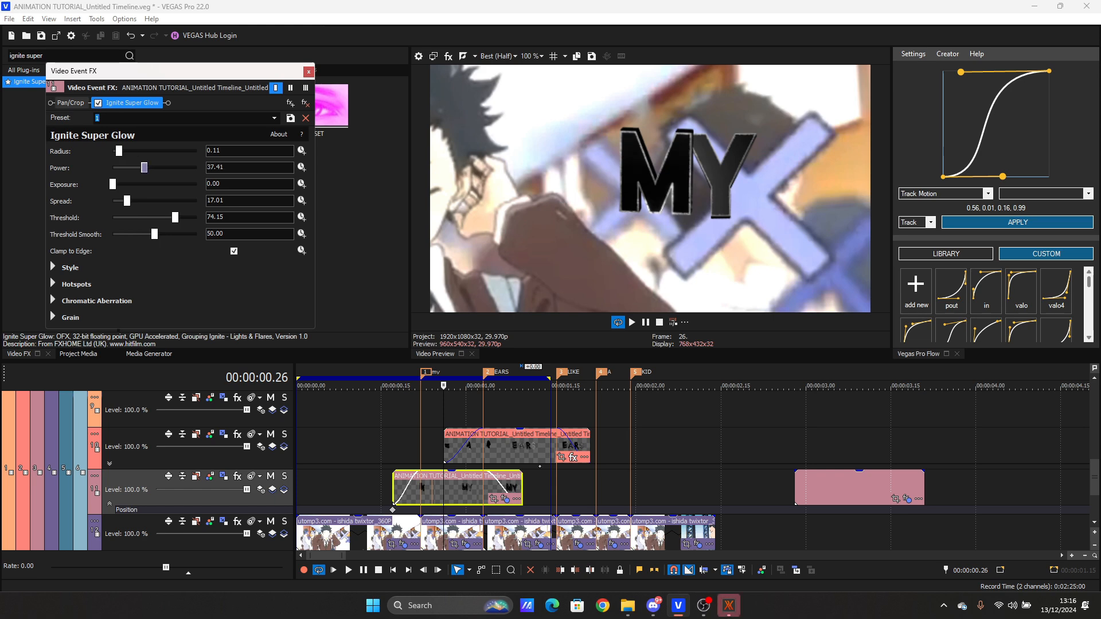
pyautogui.moveTo(729, 605)
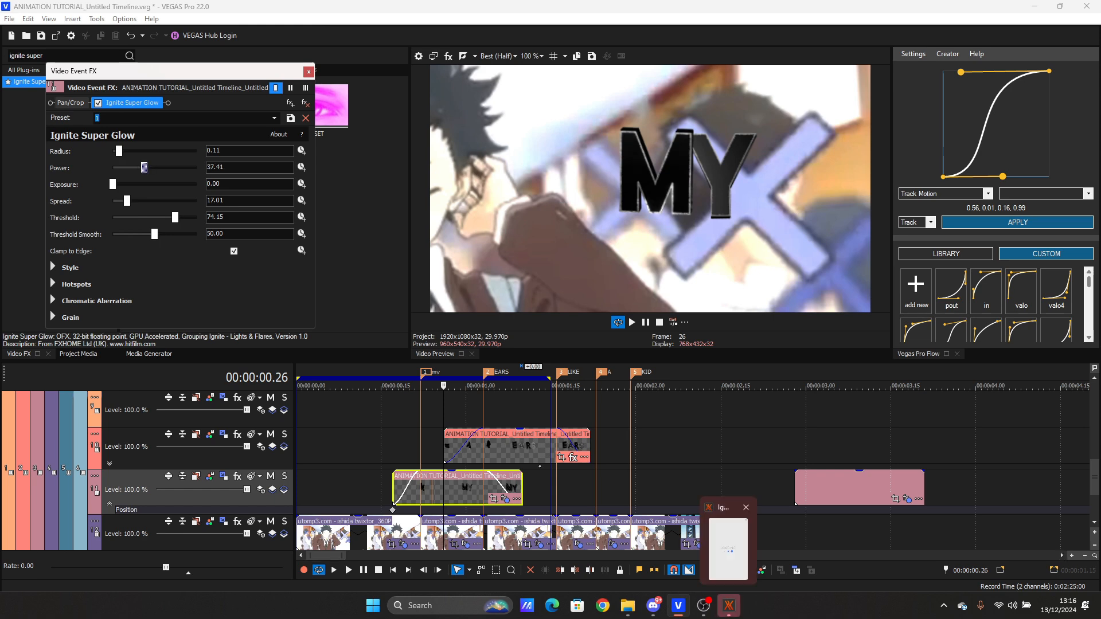
pyautogui.click(729, 542)
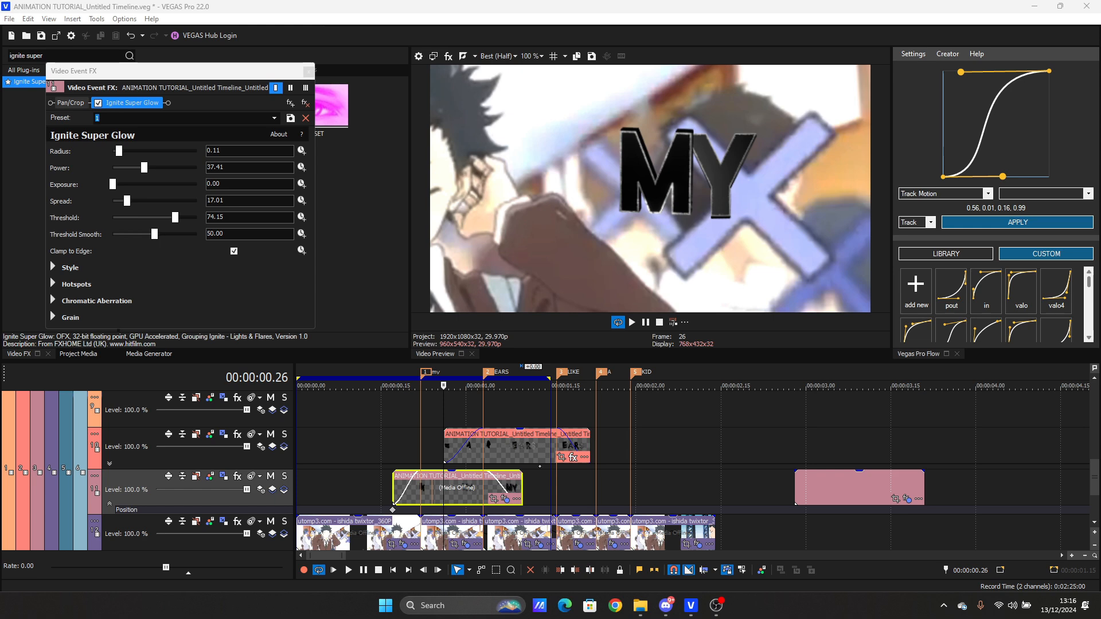
pyautogui.moveTo(175, 217); pyautogui.dragTo(163, 217)
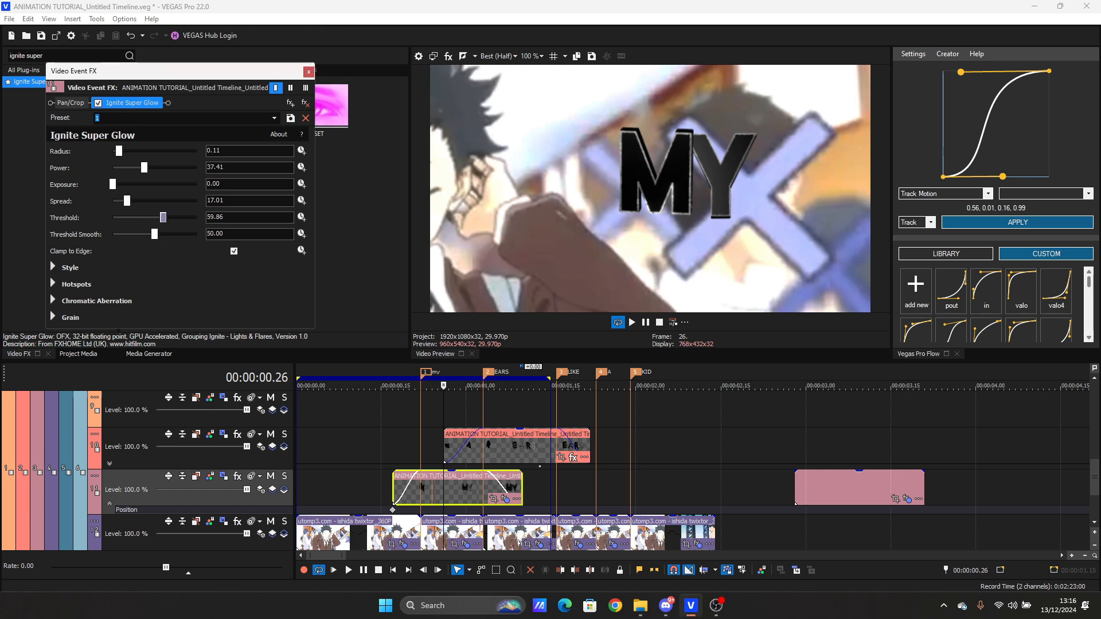
pyautogui.moveTo(144, 167); pyautogui.dragTo(163, 168)
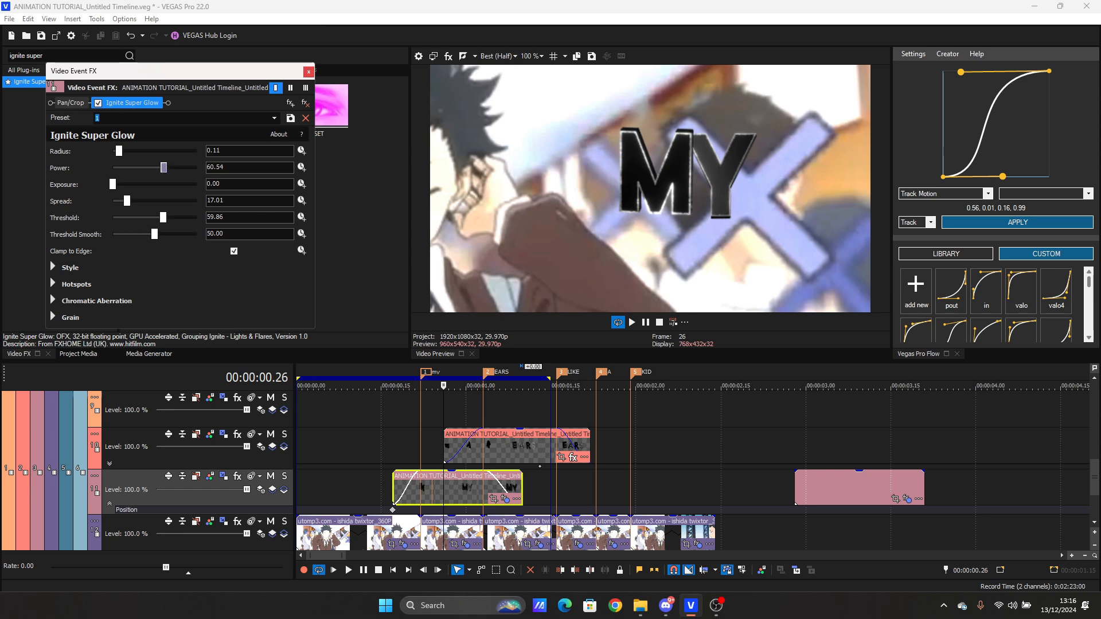
# Step: Set the EARS title event's Super Glow Power to about 74.15 and Threshold to about 81.63
pyautogui.click(522, 448)
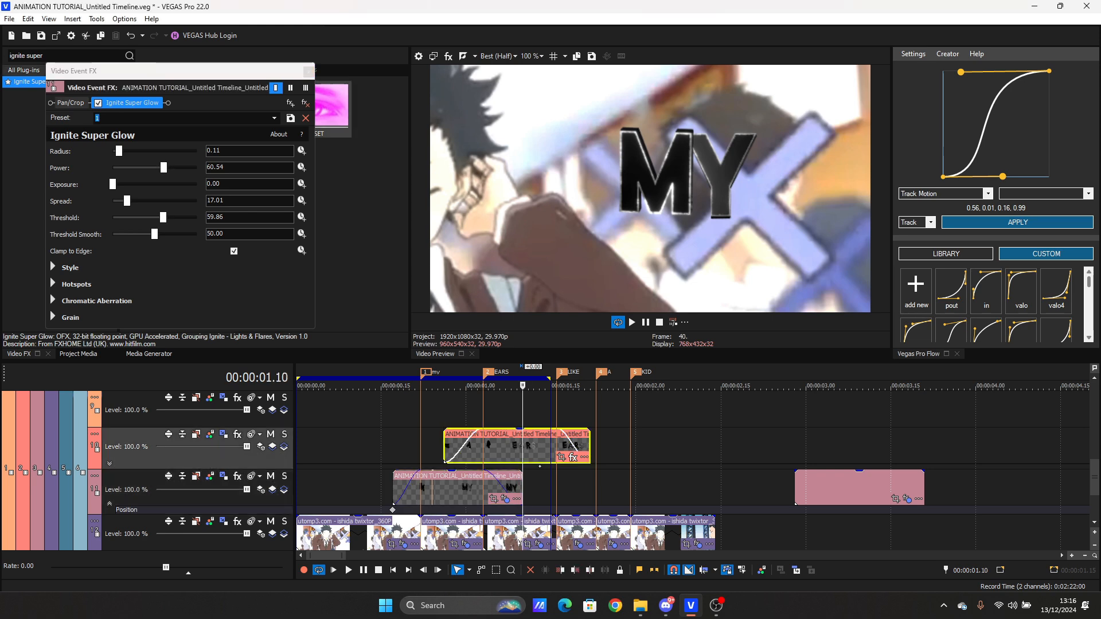
pyautogui.click(309, 71)
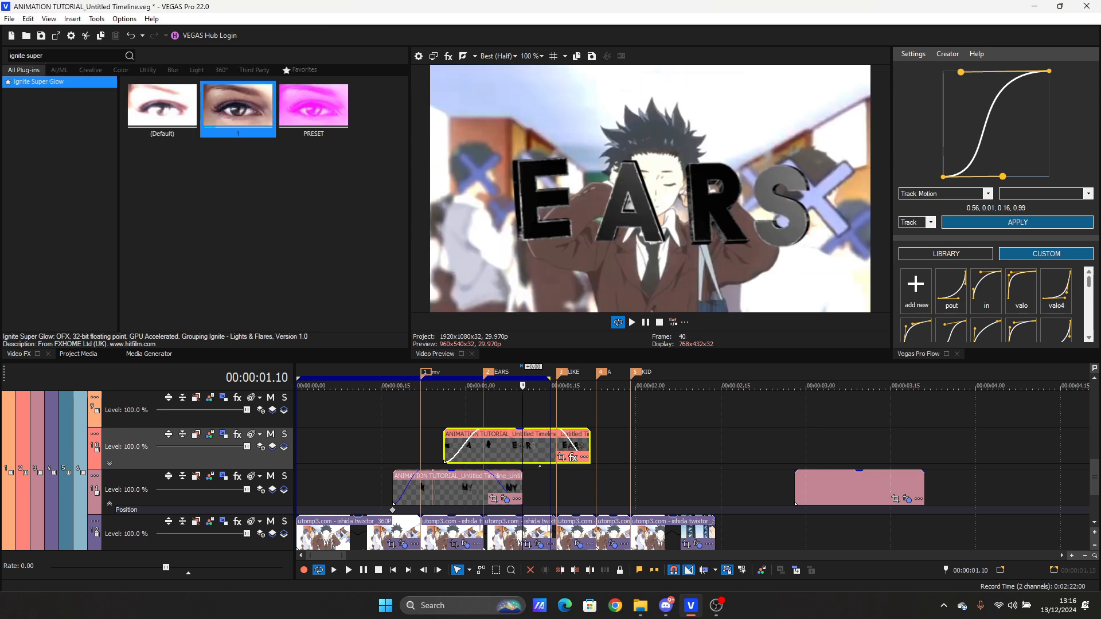
pyautogui.click(573, 457)
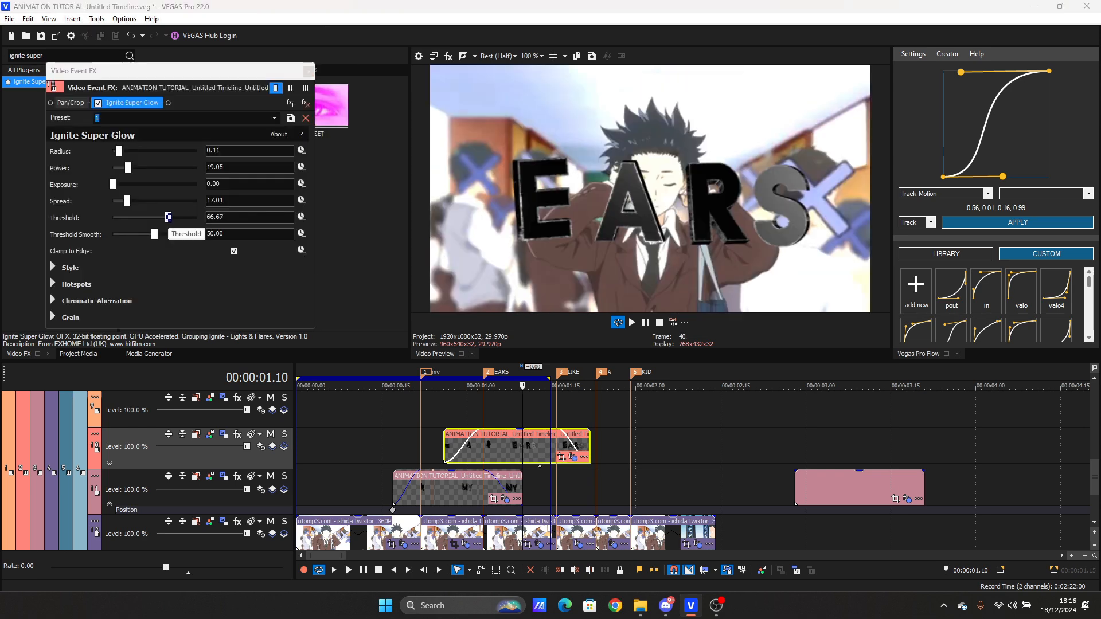
pyautogui.moveTo(128, 167); pyautogui.dragTo(157, 167)
pyautogui.moveTo(168, 218); pyautogui.dragTo(181, 218)
pyautogui.moveTo(157, 167); pyautogui.dragTo(175, 167)
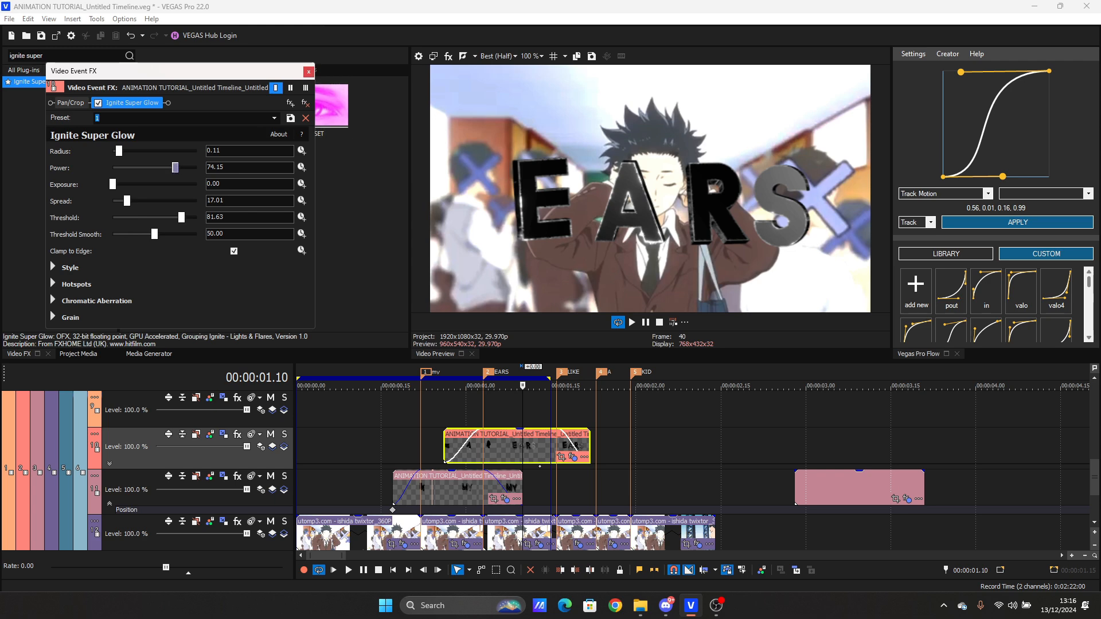
pyautogui.click(308, 71)
# Step: Search the video effects for "bcc edge" and apply the default BCC Edge Lighting effect to the MY title event
pyautogui.click(449, 489)
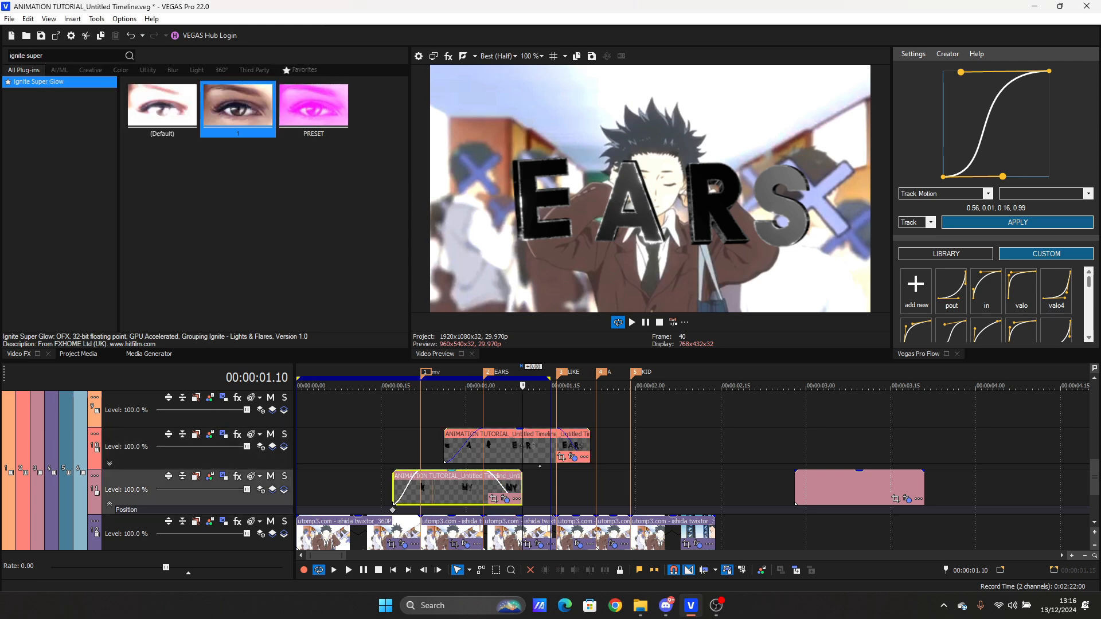
pyautogui.press('Right')
pyautogui.press('Right')
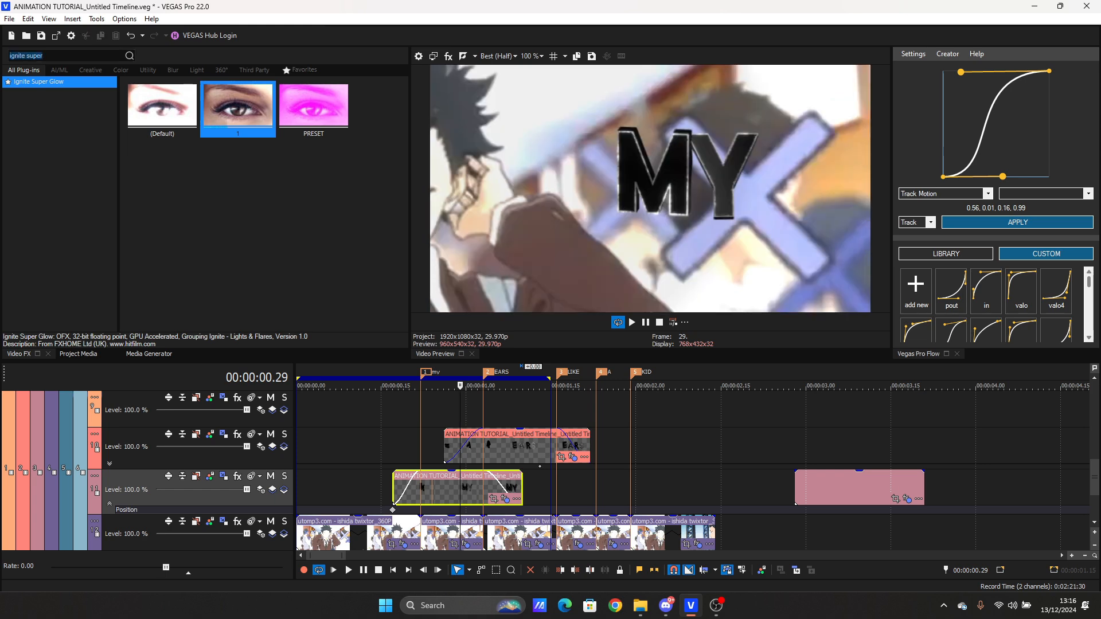
pyautogui.write('bcc')
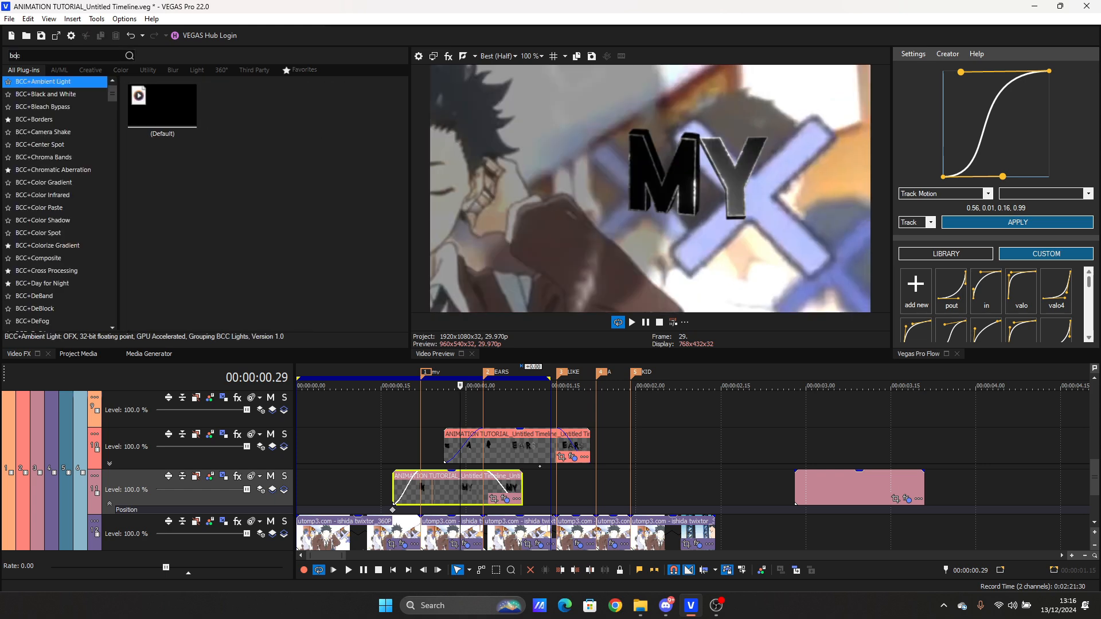
pyautogui.write('edhe')
pyautogui.press('BackSpace')
pyautogui.press('BackSpace')
pyautogui.press('BackSpace')
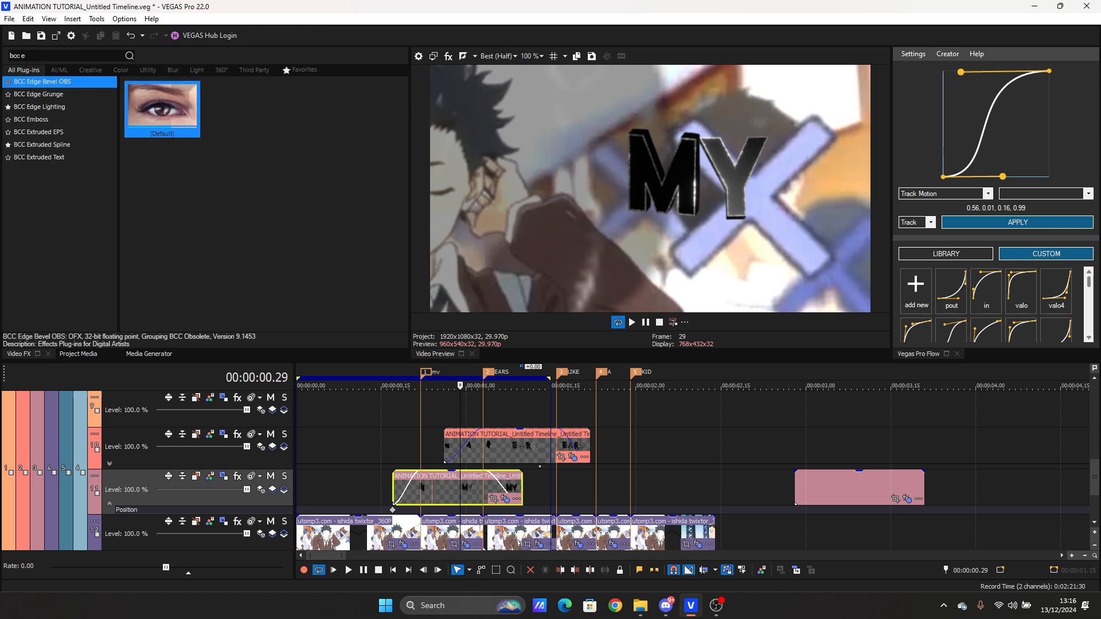
pyautogui.write('dge')
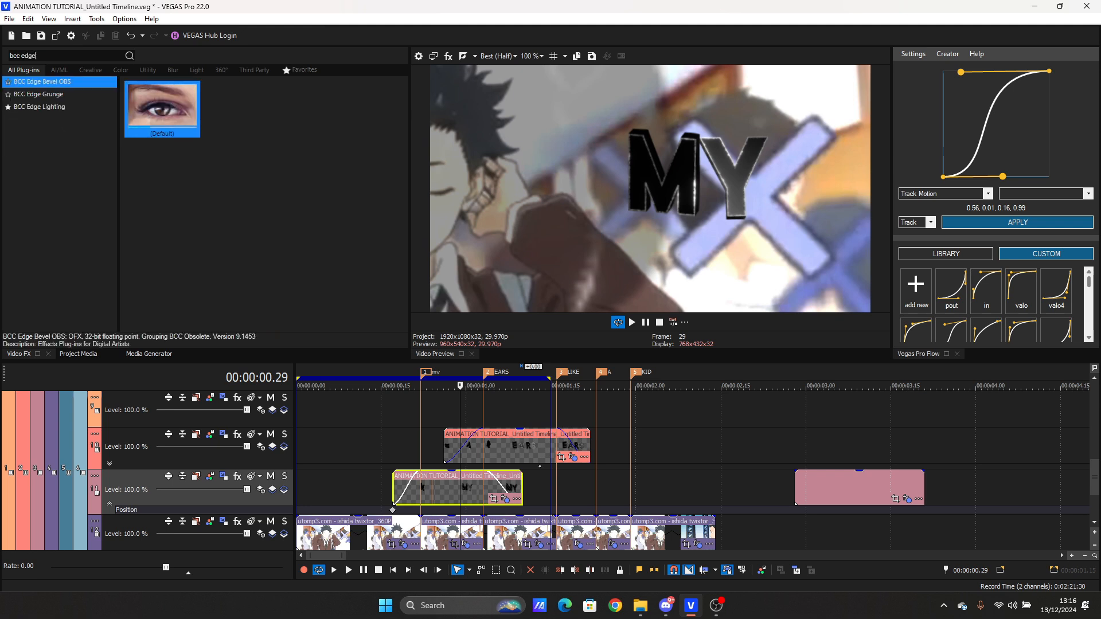
pyautogui.click(40, 107)
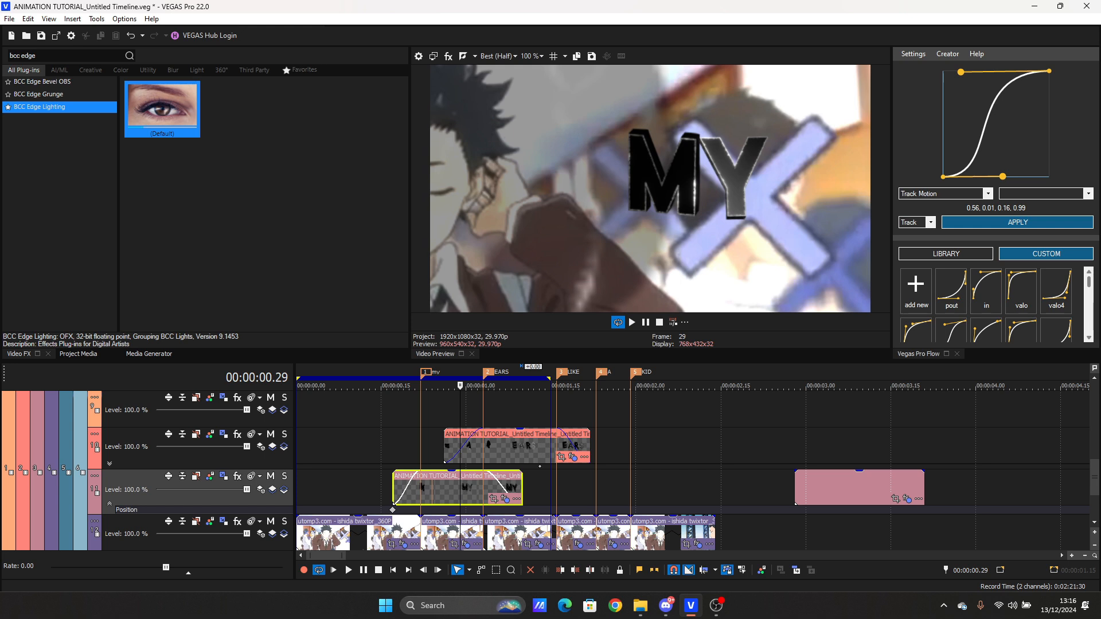
pyautogui.moveTo(162, 109); pyautogui.dragTo(453, 488)
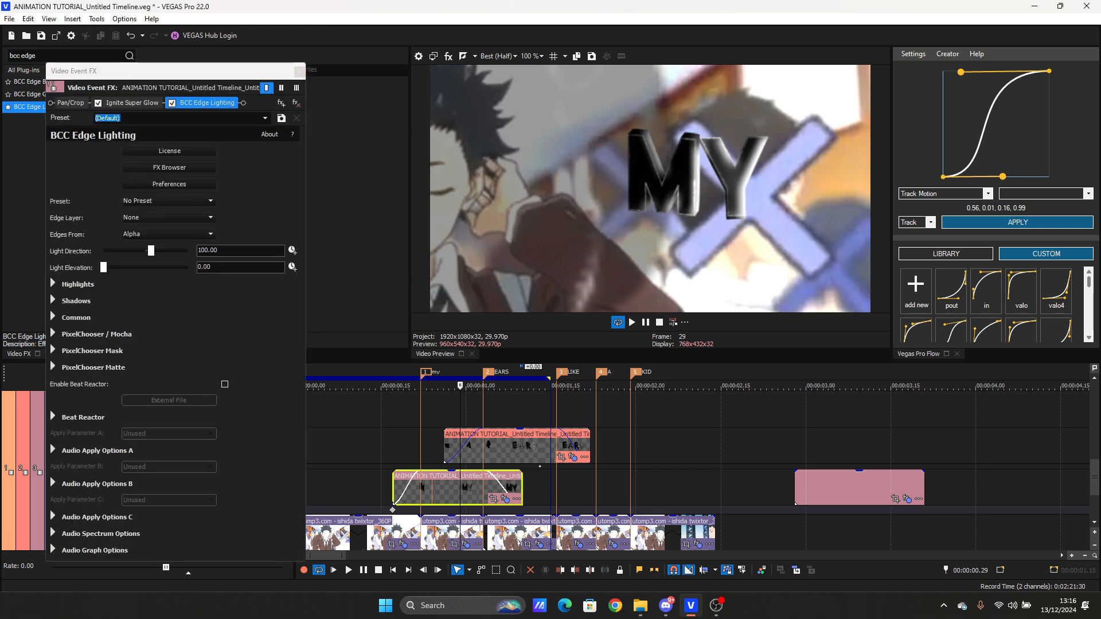
# Step: Set the Edge Lighting Shadow Intensity to 0.00 and place Edge Lighting ahead of Ignite Super Glow in the effect chain
pyautogui.click(53, 300)
pyautogui.moveTo(129, 292)
pyautogui.mouseDown()
pyautogui.moveTo(119, 292)
pyautogui.moveTo(120, 258)
pyautogui.mouseUp()
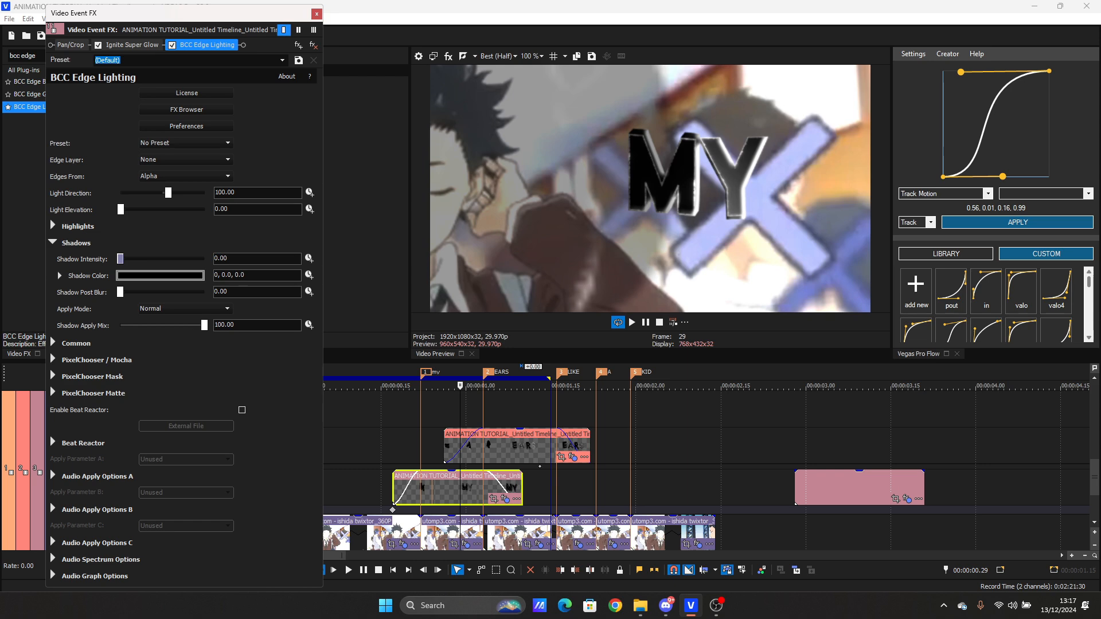
pyautogui.click(52, 226)
pyautogui.click(201, 41)
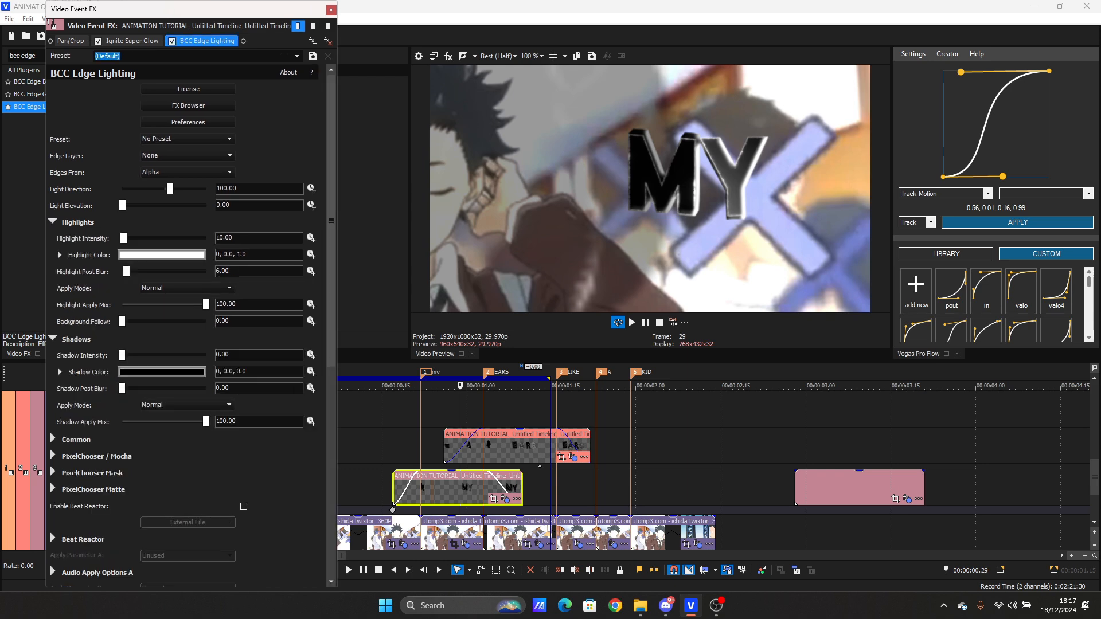
pyautogui.moveTo(201, 41); pyautogui.dragTo(109, 41)
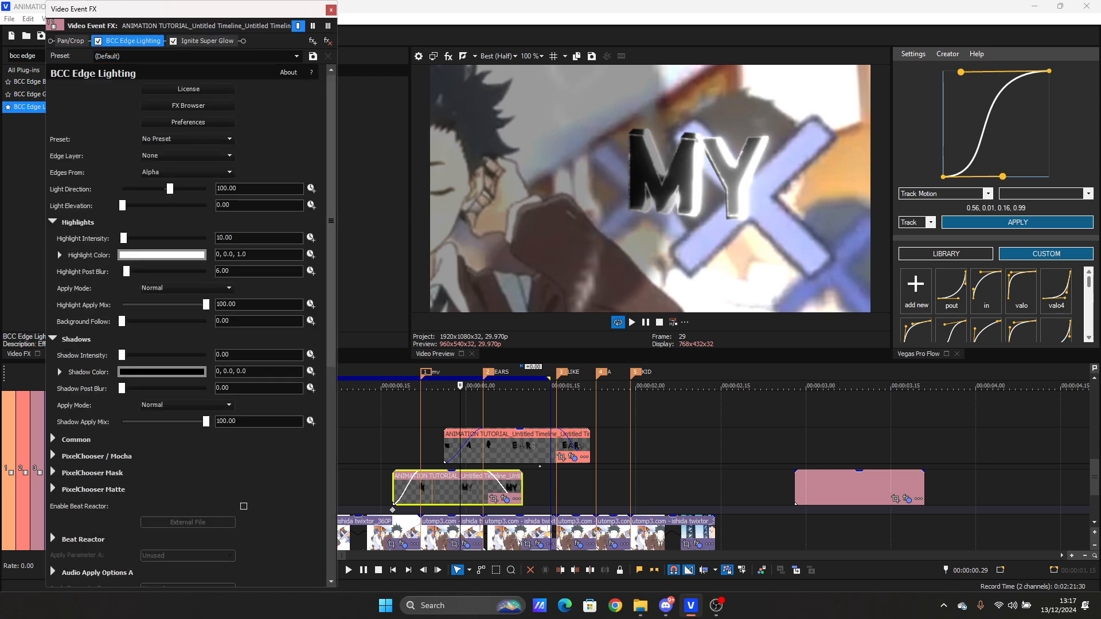
# Step: Set the Edge Lighting Highlight Post Blur to 0.00 and Highlight Intensity to about 4.34
pyautogui.moveTo(127, 271); pyautogui.dragTo(122, 272)
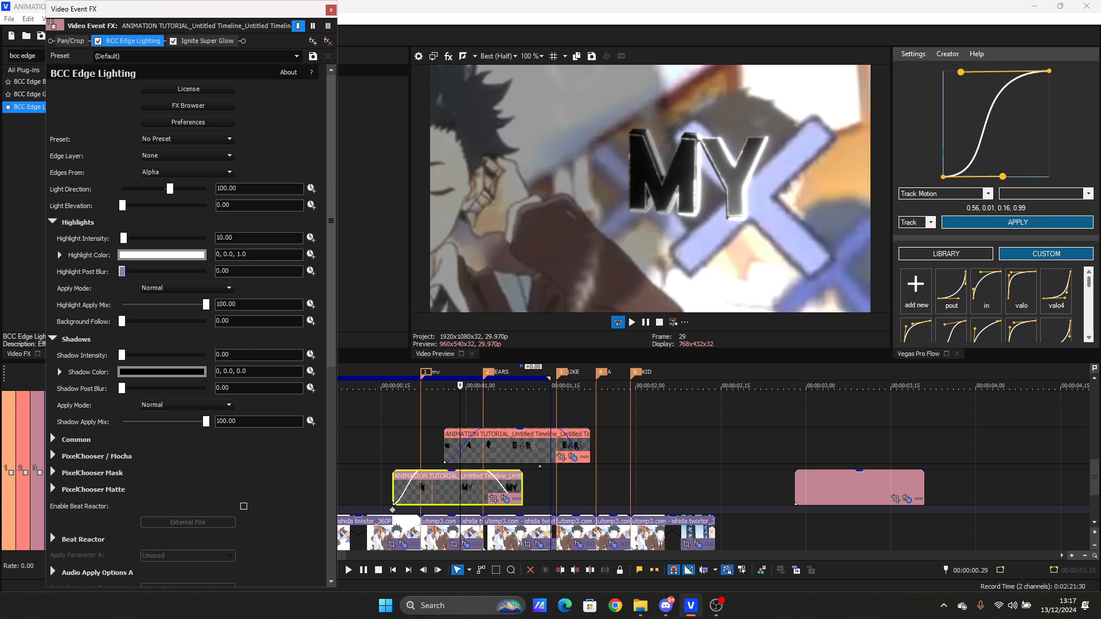
pyautogui.moveTo(123, 237); pyautogui.dragTo(122, 237)
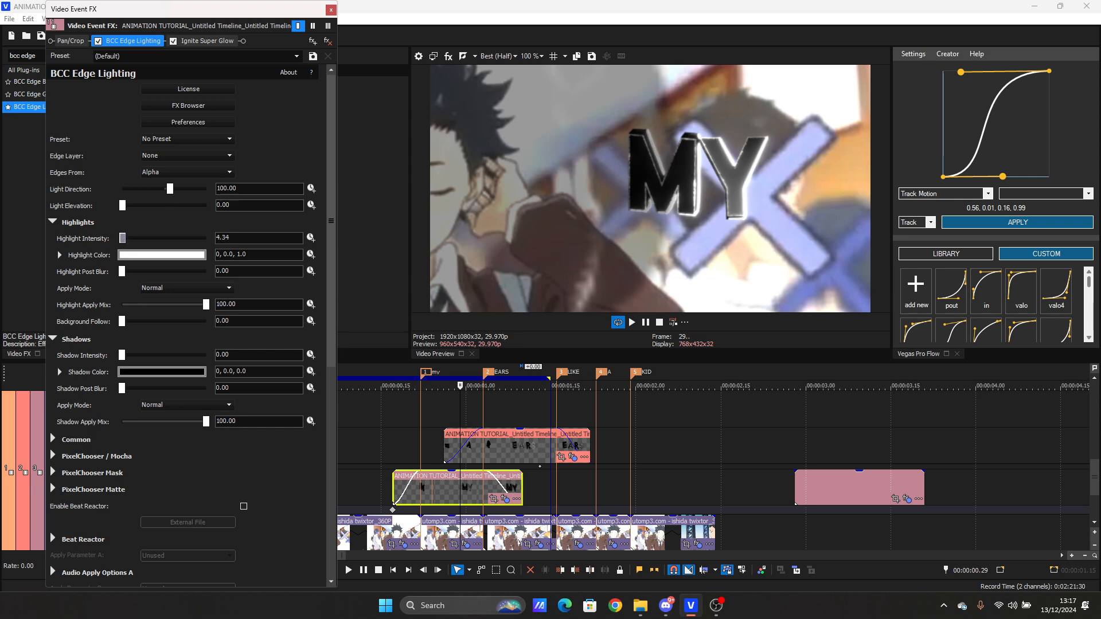
pyautogui.moveTo(122, 238); pyautogui.dragTo(123, 238)
# Step: Animate the Edge Lighting's Light Direction with a keyframe of about -14.69 placed at the end of the MY title event
pyautogui.click(311, 188)
pyautogui.moveTo(169, 188); pyautogui.dragTo(163, 189)
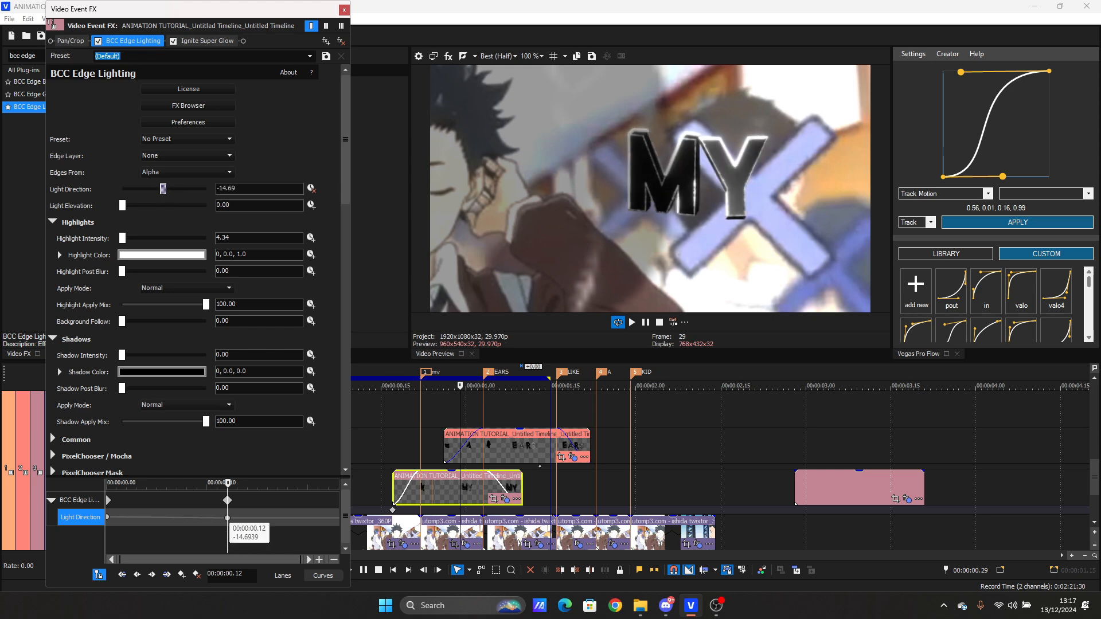
pyautogui.moveTo(228, 518); pyautogui.dragTo(338, 518)
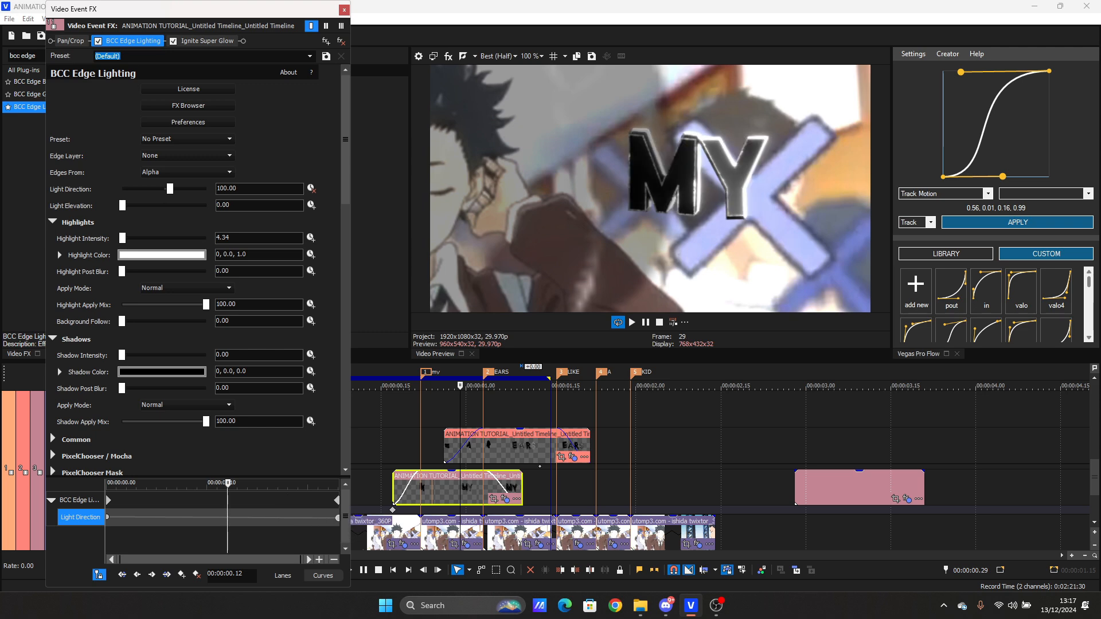
# Step: Set the video preview quality to Best (Full)
pyautogui.click(497, 56)
pyautogui.moveTo(508, 105)
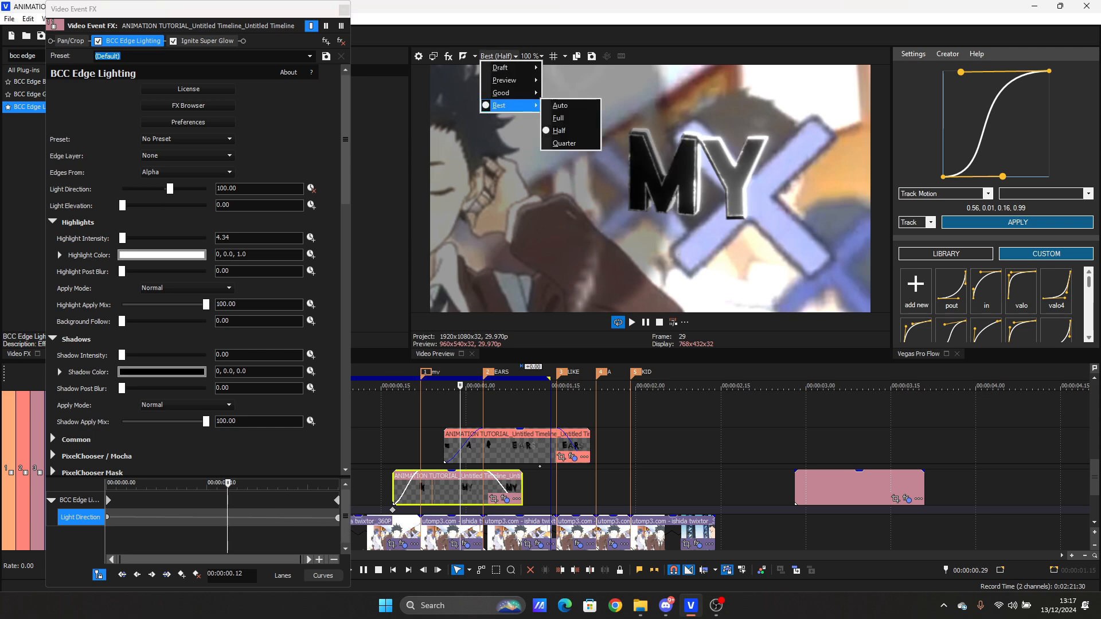
pyautogui.click(558, 117)
# Step: Apply an event easing curve of about 0.00, 0.59, 0.96, 0.51 to the MY title's Light Direction keyframes, then close the effect window
pyautogui.click(449, 480)
pyautogui.click(931, 222)
pyautogui.click(909, 232)
pyautogui.click(1018, 223)
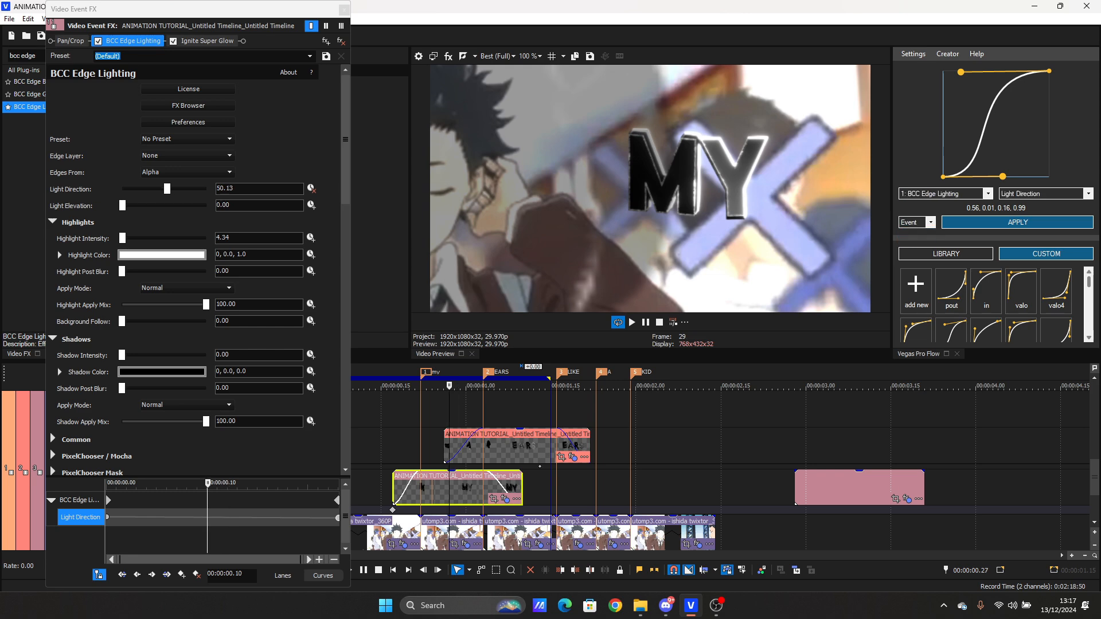
pyautogui.moveTo(1002, 176); pyautogui.dragTo(943, 115)
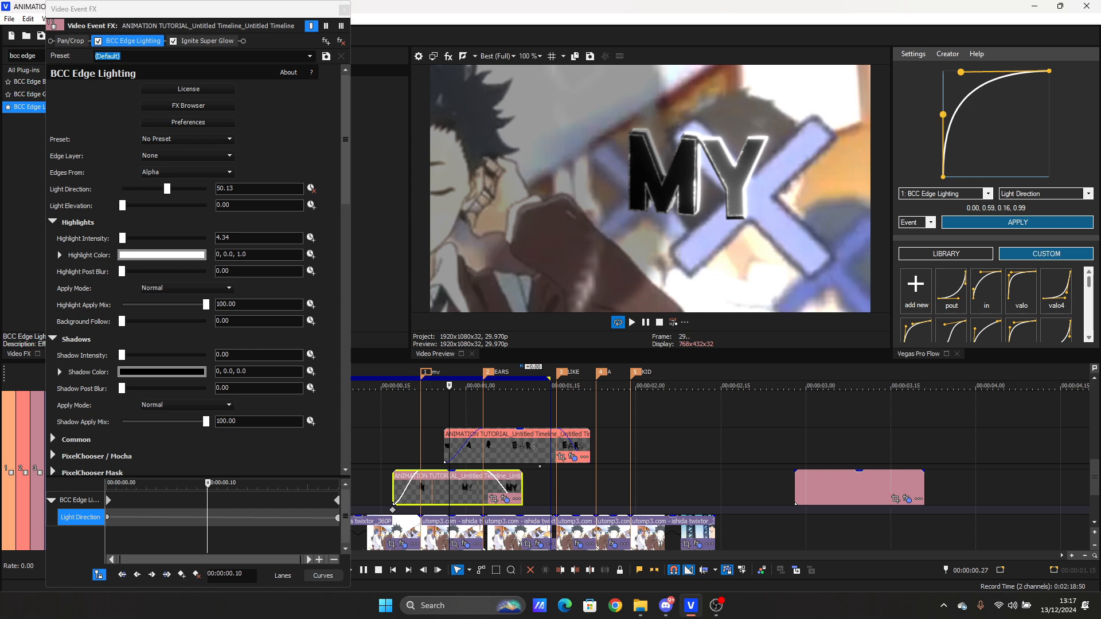
pyautogui.moveTo(962, 72); pyautogui.dragTo(1047, 123)
pyautogui.click(1018, 223)
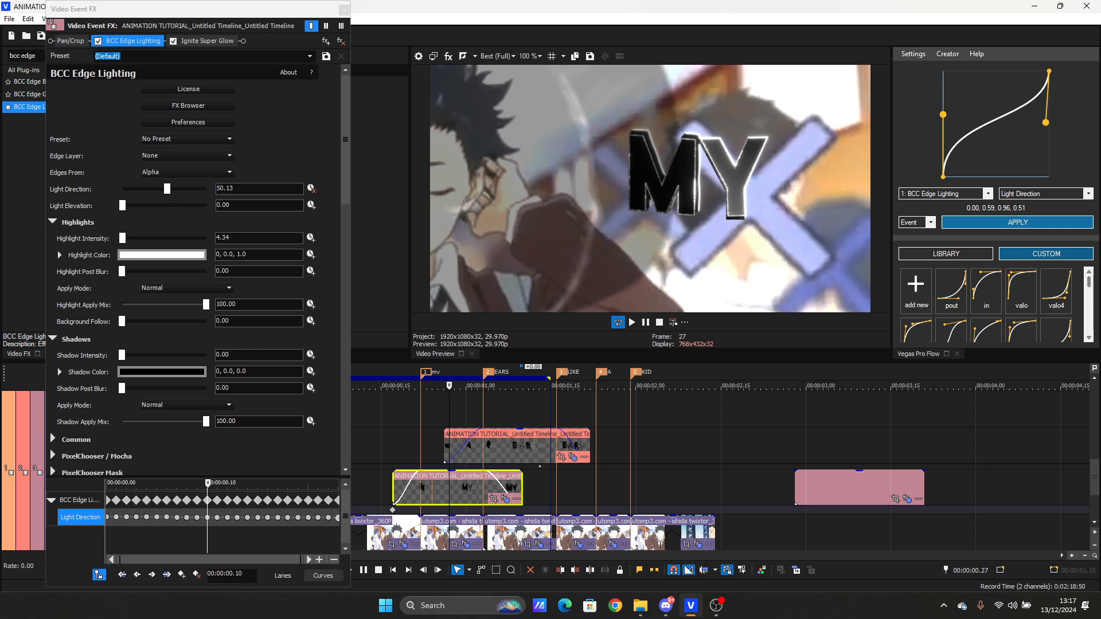
pyautogui.click(345, 10)
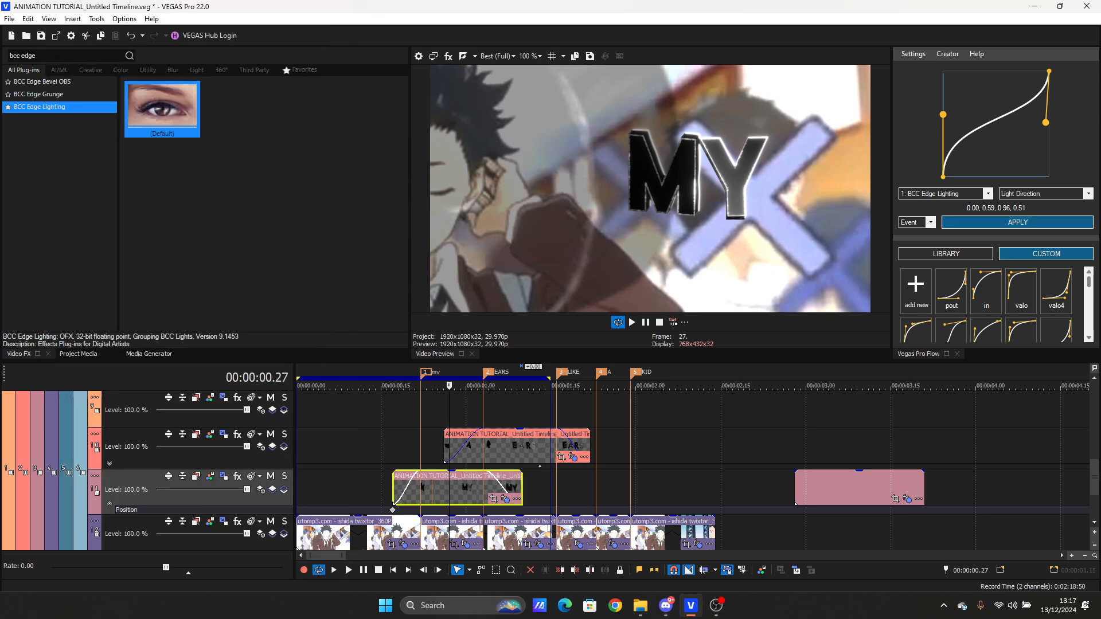
# Step: Lower the MY title's Edge Lighting Highlight Intensity to about 0.70 and set the preview quality to Best (Half)
pyautogui.click(505, 499)
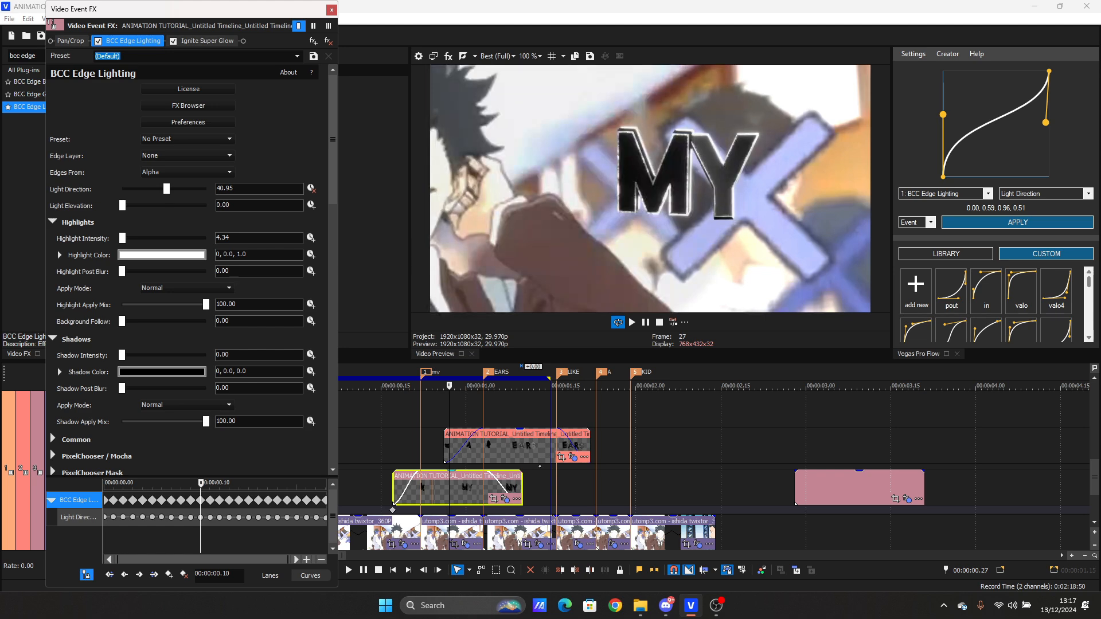
pyautogui.moveTo(123, 238); pyautogui.dragTo(123, 238)
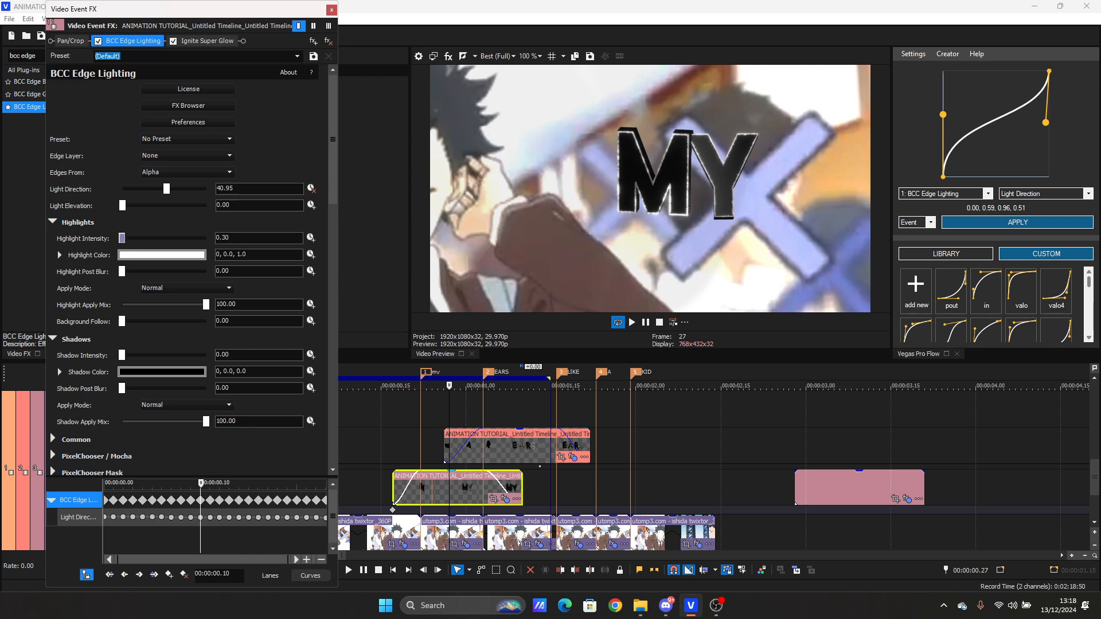
pyautogui.moveTo(121, 238); pyautogui.dragTo(122, 238)
pyautogui.moveTo(121, 238); pyautogui.dragTo(122, 238)
pyautogui.click(497, 56)
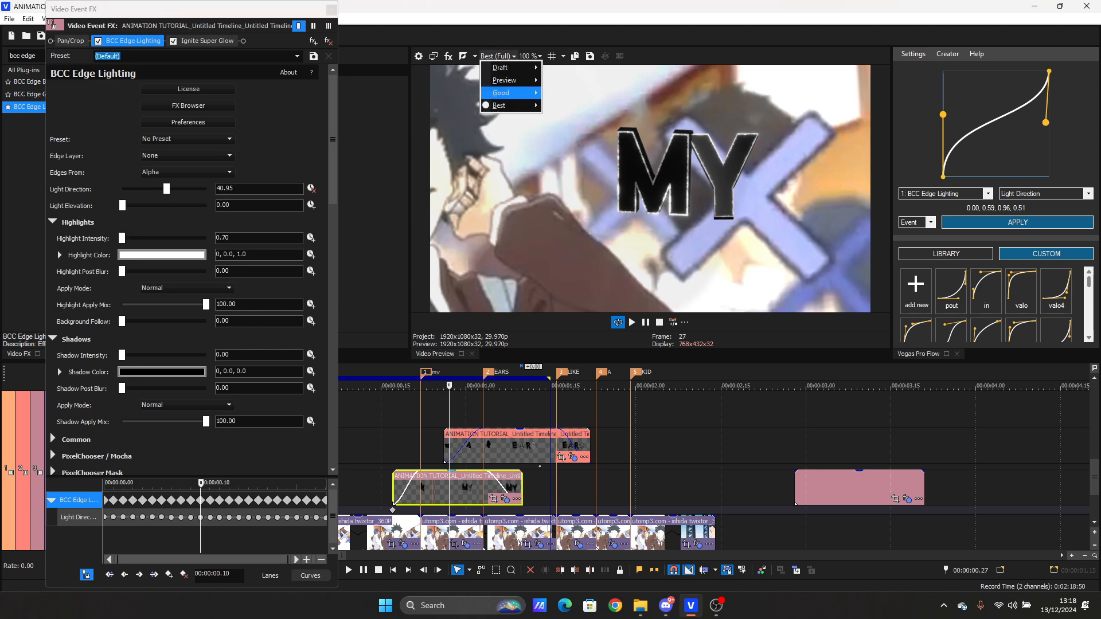
pyautogui.moveTo(508, 105)
pyautogui.click(568, 130)
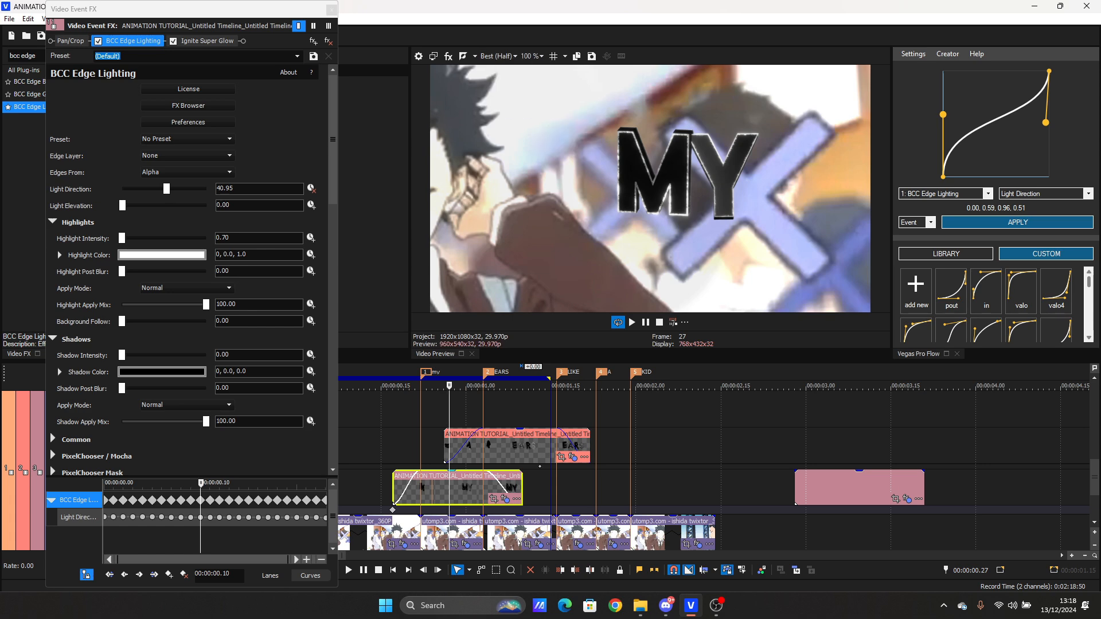
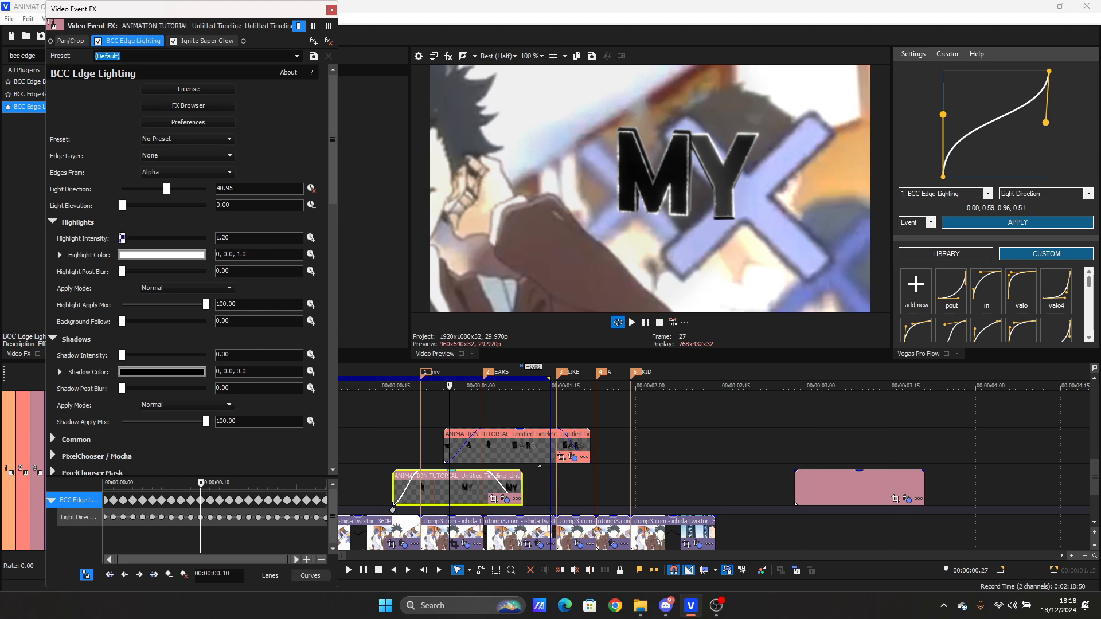
# Step: Fine-tune the Edge Lighting Highlight Intensity to 1.50 and close the effect window
pyautogui.scroll(3, 122, 238)
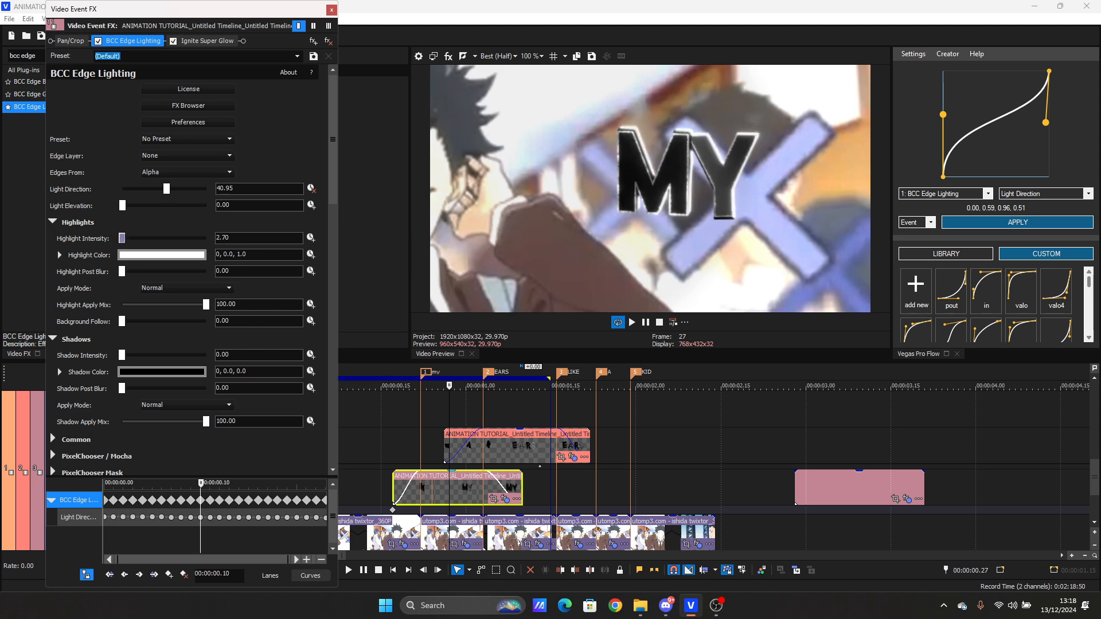
pyautogui.scroll(-2, 122, 238)
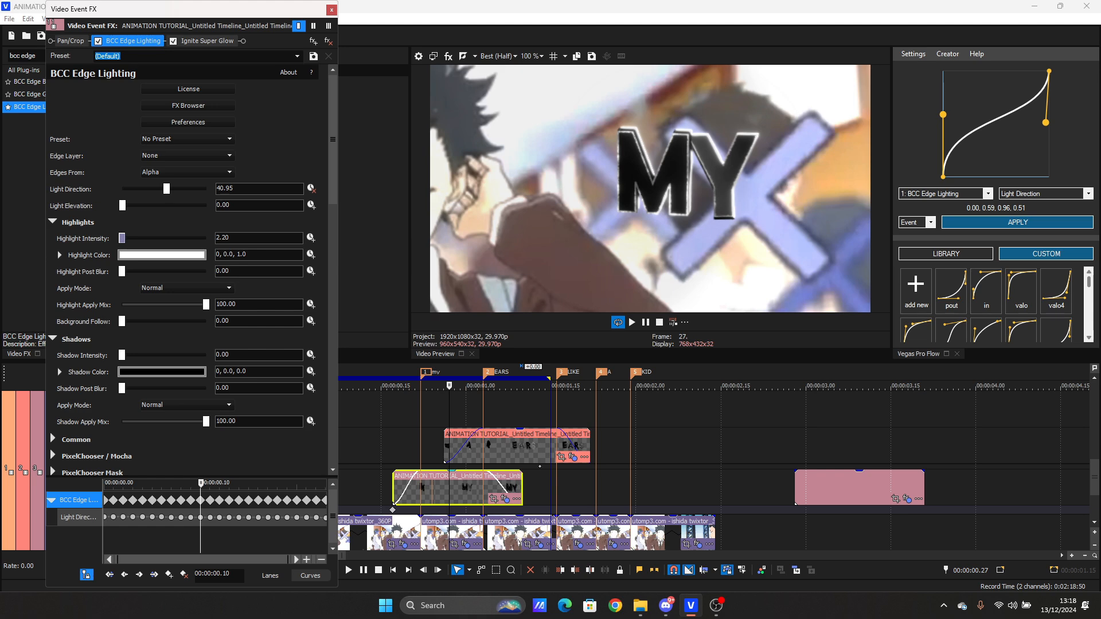
pyautogui.scroll(-3, 122, 238)
pyautogui.scroll(-4, 122, 238)
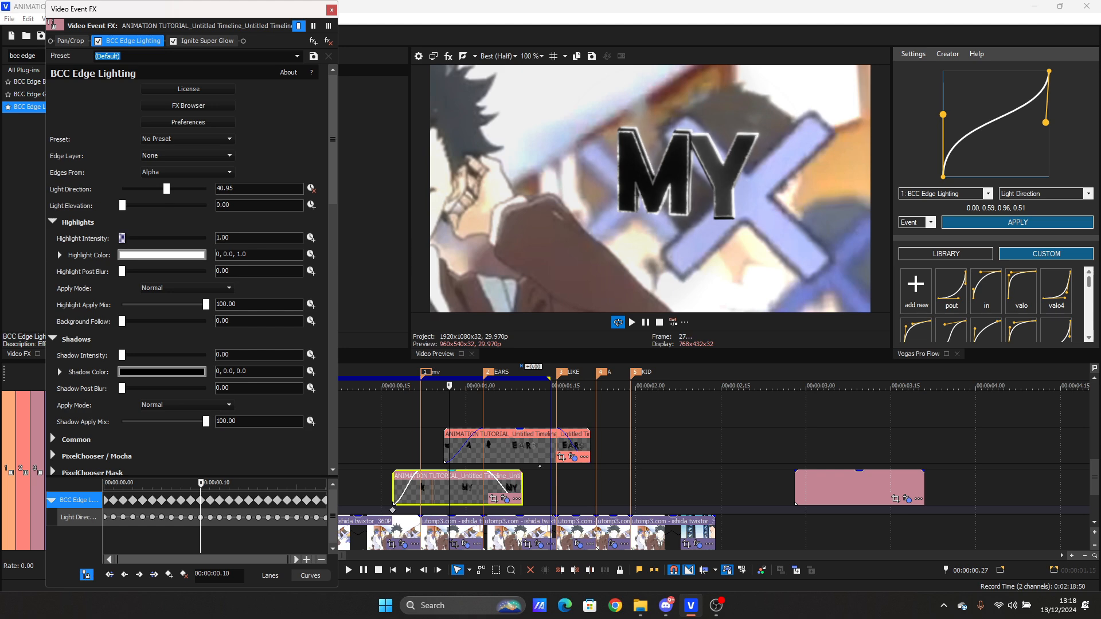
pyautogui.scroll(2, 122, 238)
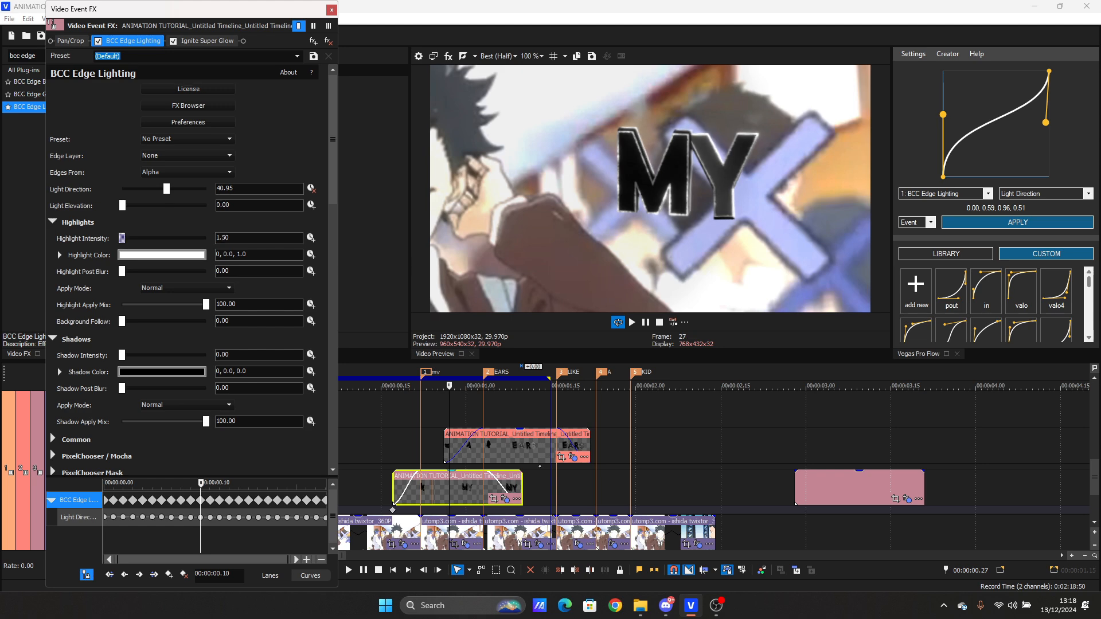
pyautogui.click(331, 10)
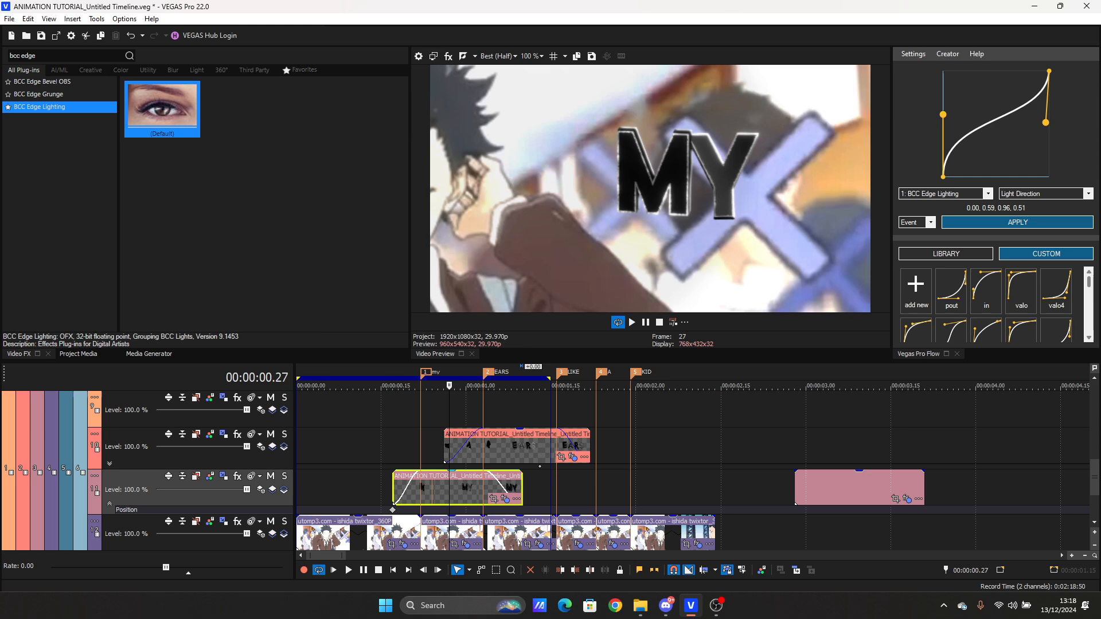
# Step: Copy the MY title event and paste its event attributes onto the EARS title event
pyautogui.rightClick(463, 487)
pyautogui.click(495, 209)
pyautogui.click(517, 448)
pyautogui.rightClick(517, 447)
pyautogui.click(551, 221)
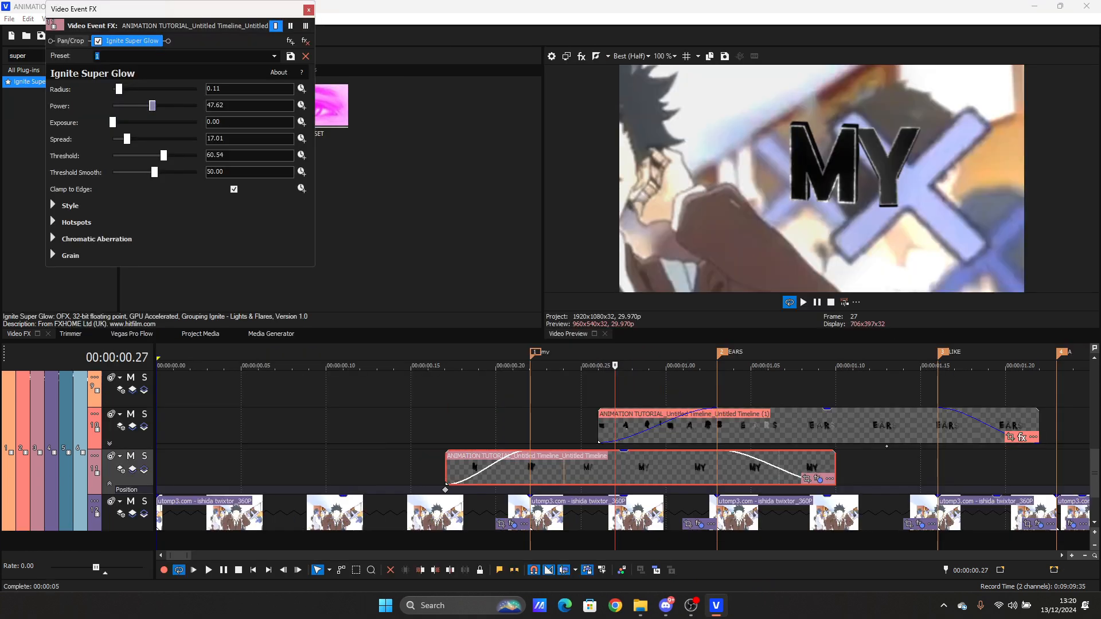
# Step: Move the effect window clear of the preview and lower the MY title's Super Glow Threshold to about 33.33
pyautogui.moveTo(154, 8); pyautogui.dragTo(370, 123)
pyautogui.moveTo(380, 269); pyautogui.dragTo(357, 269)
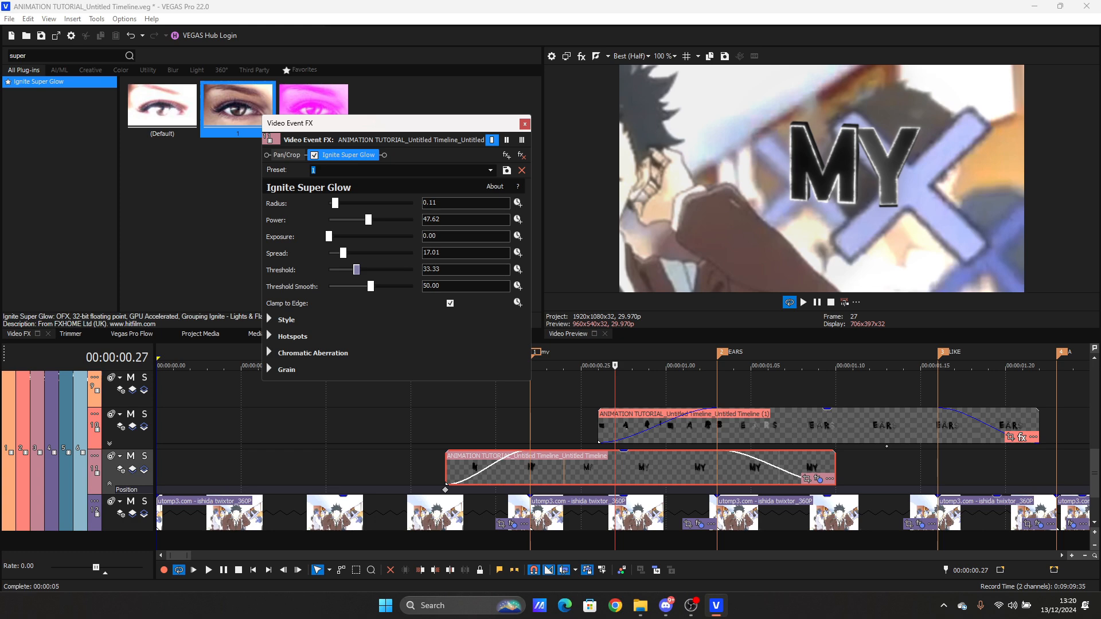
# Step: Raise the MY title's Super Glow Threshold to about 61.22 and add S_HueSatBright with Brightness at about 1.46
pyautogui.moveTo(356, 269); pyautogui.dragTo(380, 269)
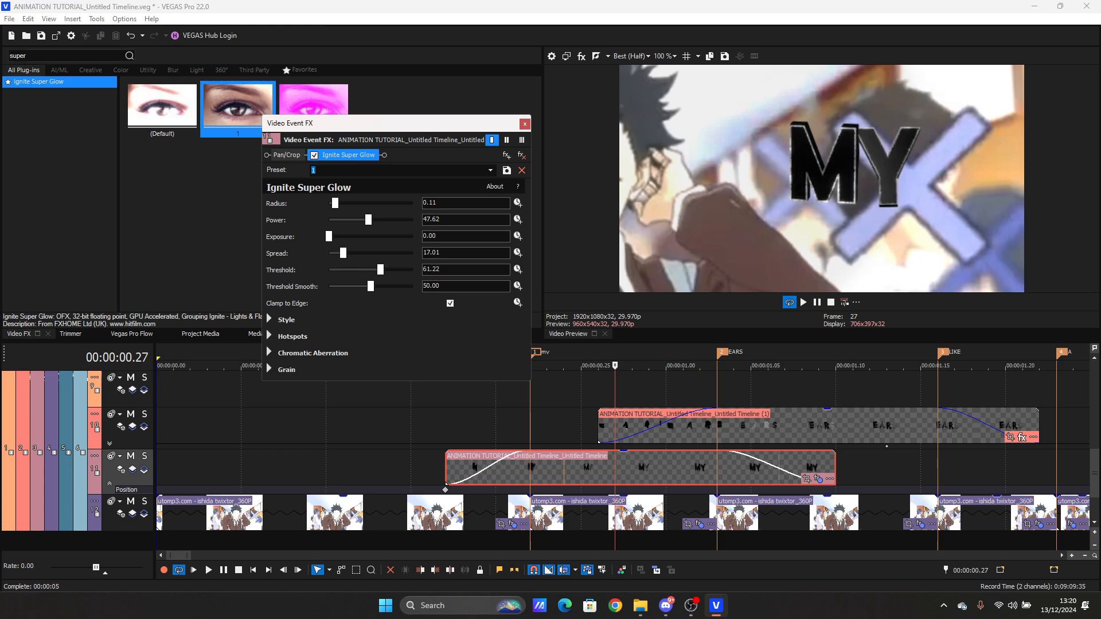
pyautogui.doubleClick(18, 55)
pyautogui.write('hue')
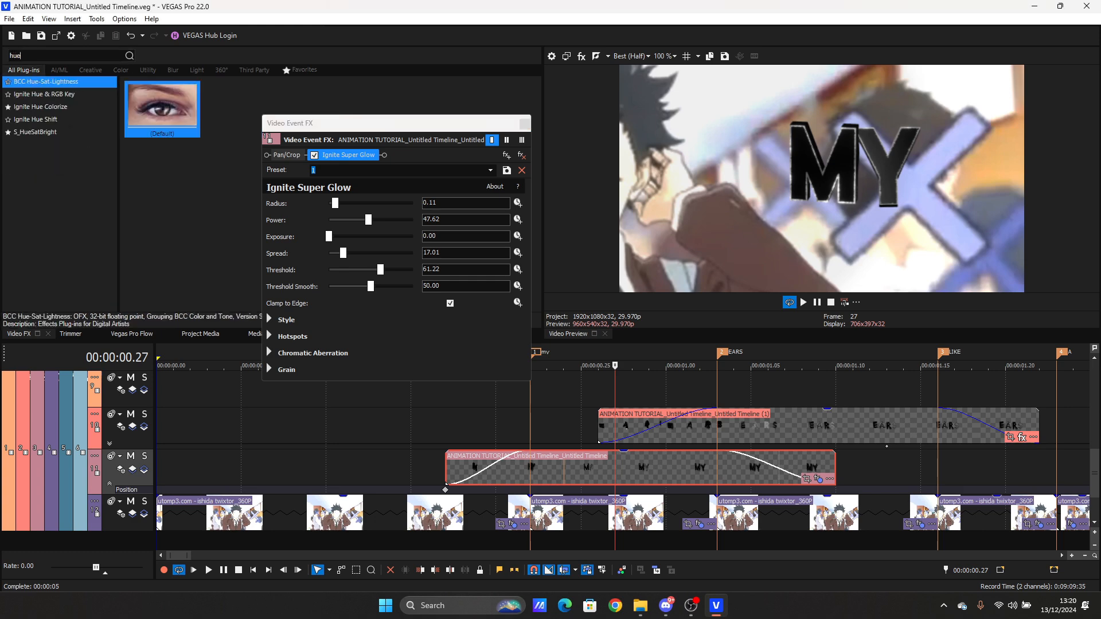
pyautogui.click(35, 132)
pyautogui.moveTo(36, 132); pyautogui.dragTo(367, 229)
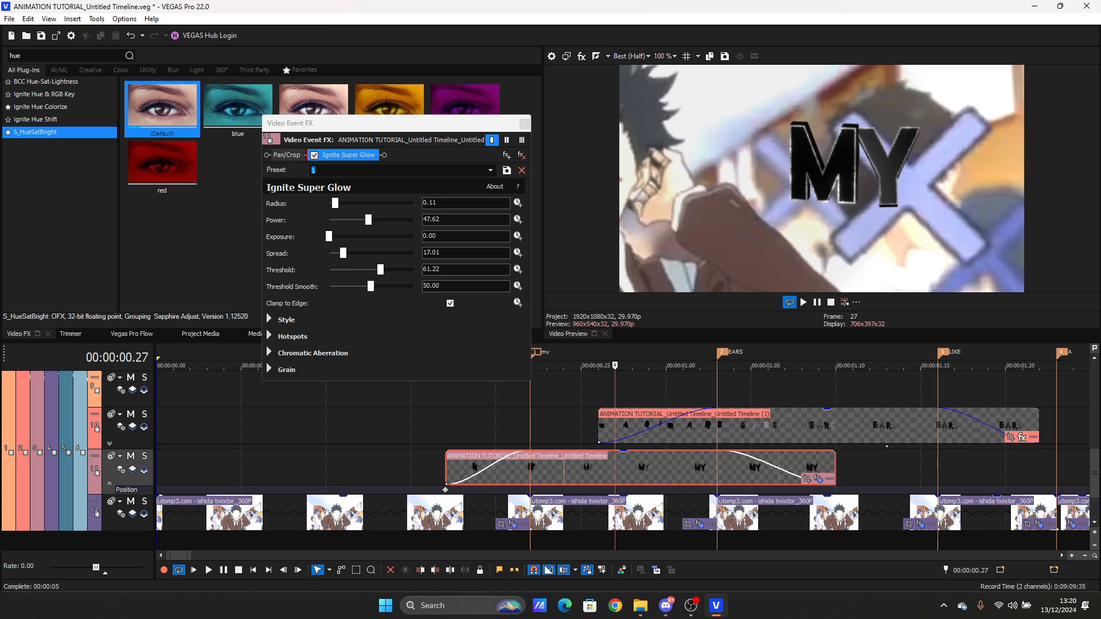
pyautogui.moveTo(341, 319); pyautogui.dragTo(348, 319)
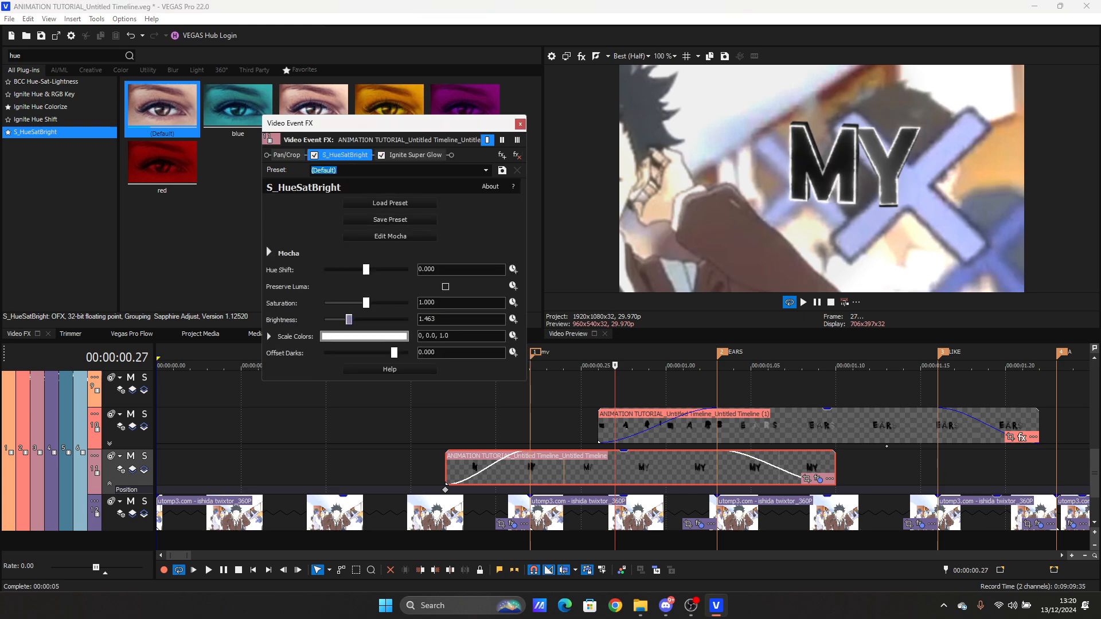
# Step: Raise the MY title's Super Glow Threshold further and close the effect window
pyautogui.click(413, 155)
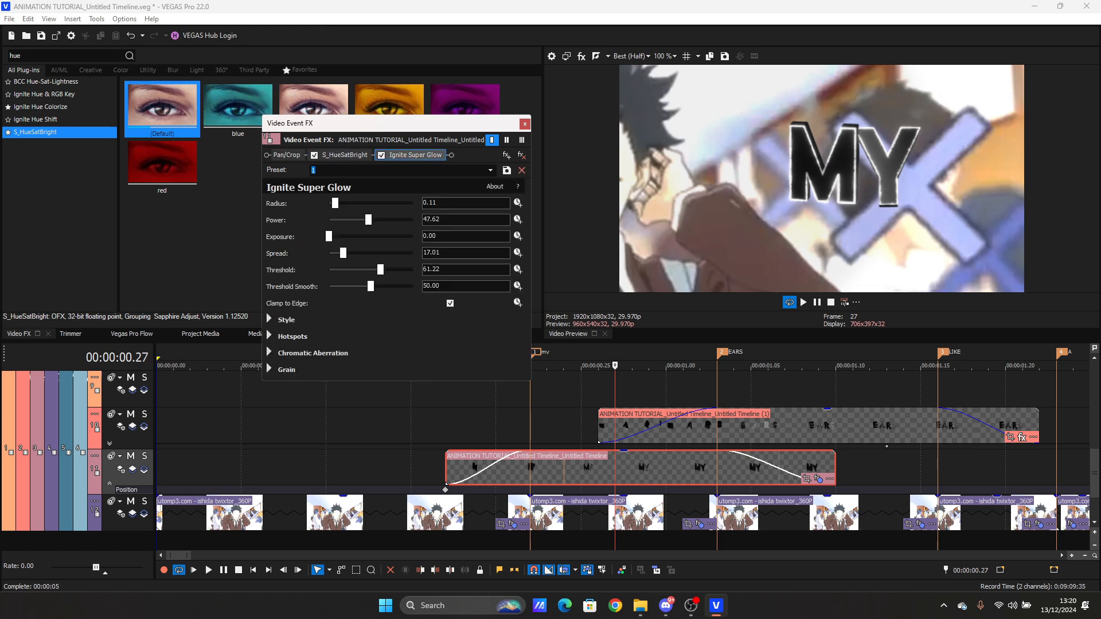
pyautogui.moveTo(380, 270); pyautogui.dragTo(399, 269)
pyautogui.click(525, 124)
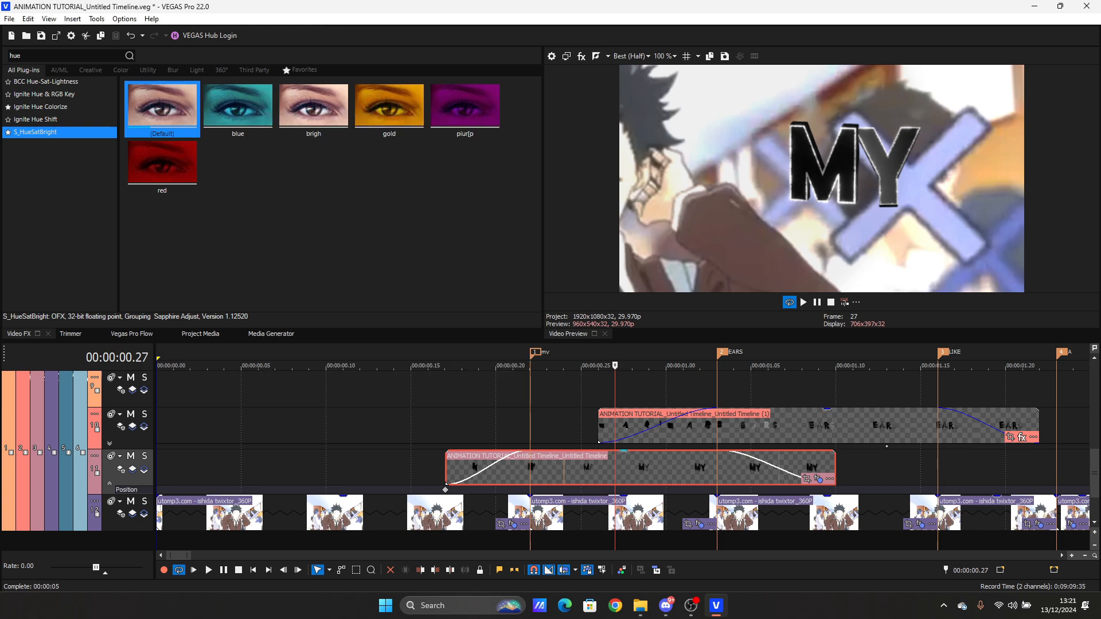
# Step: Copy the MY title event with its updated effects and paste its event attributes onto the EARS title event
pyautogui.rightClick(581, 467)
pyautogui.click(602, 209)
pyautogui.rightClick(853, 427)
pyautogui.click(860, 222)
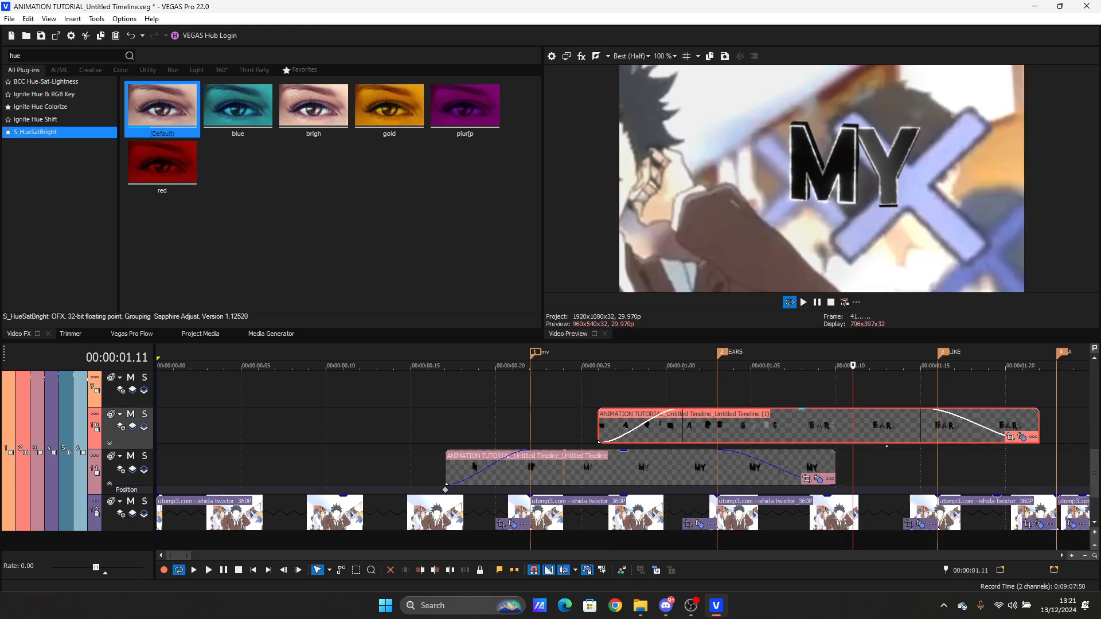
# Step: Lengthen the EARS title's fade-in so it ends just past the EARS marker
pyautogui.click(615, 469)
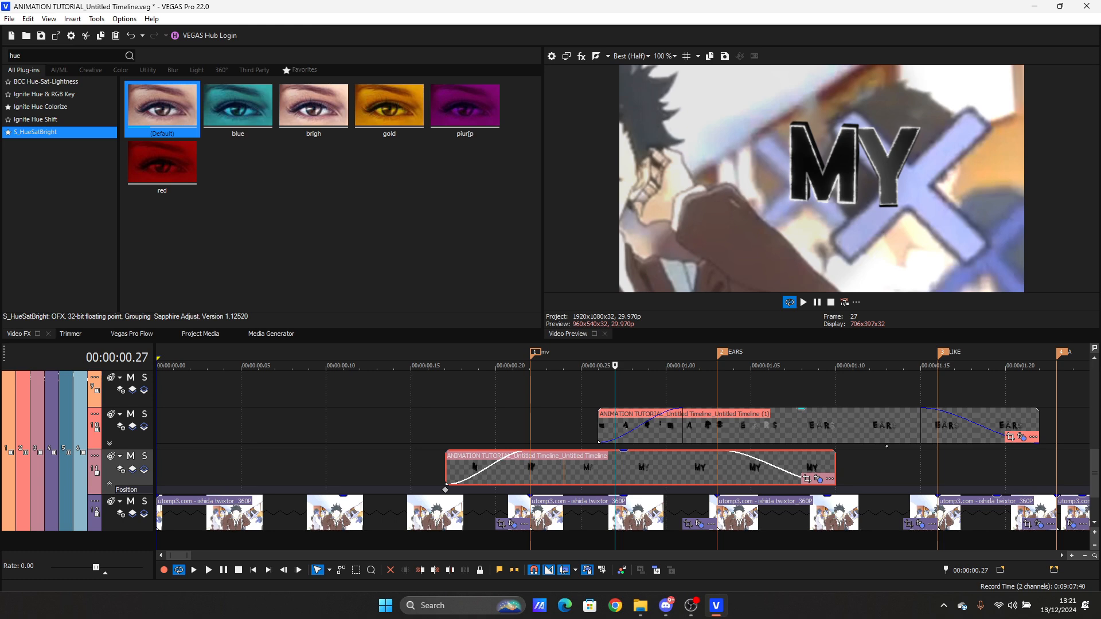
pyautogui.click(683, 430)
pyautogui.moveTo(683, 422); pyautogui.dragTo(734, 424)
# Step: Search the effects for "rays" and apply the default BCC+Rays preset to the MY title
pyautogui.click(564, 469)
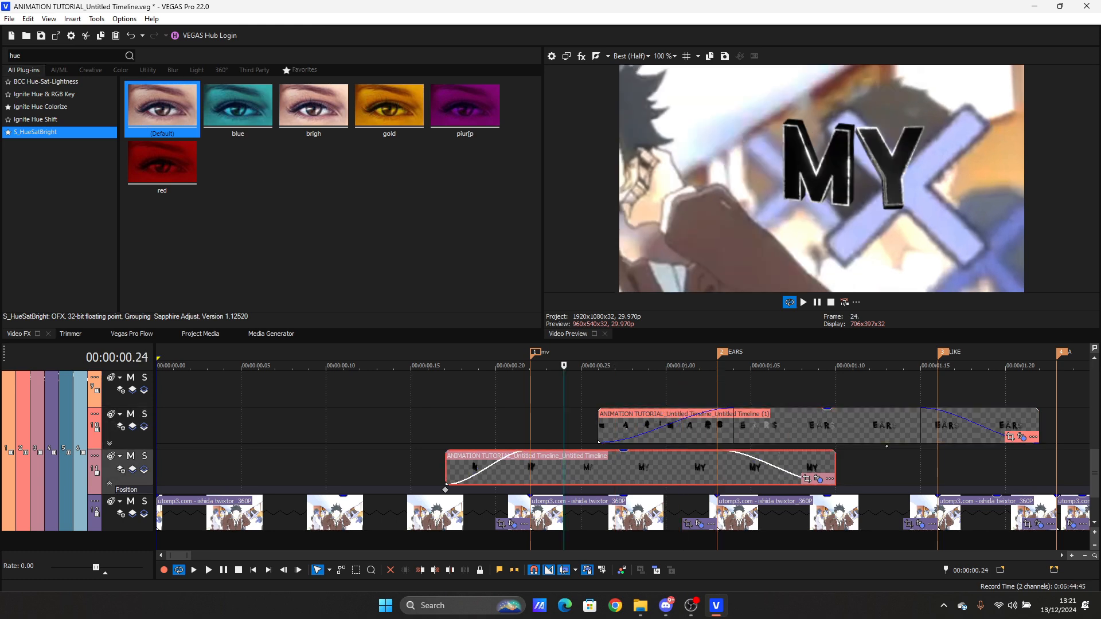
pyautogui.click(63, 55)
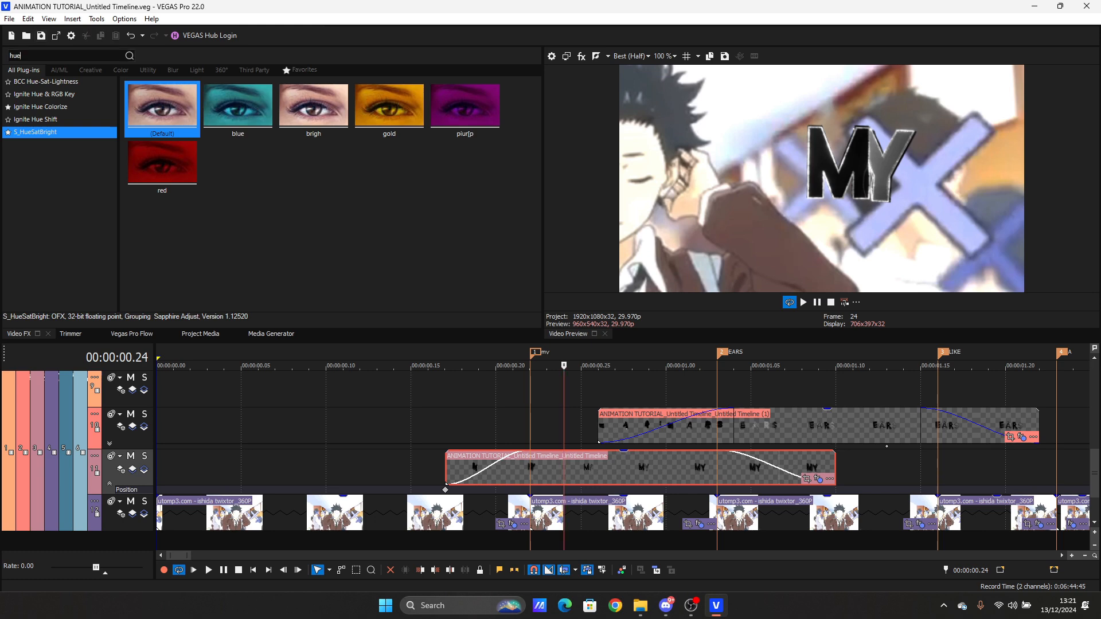
pyautogui.write('rays')
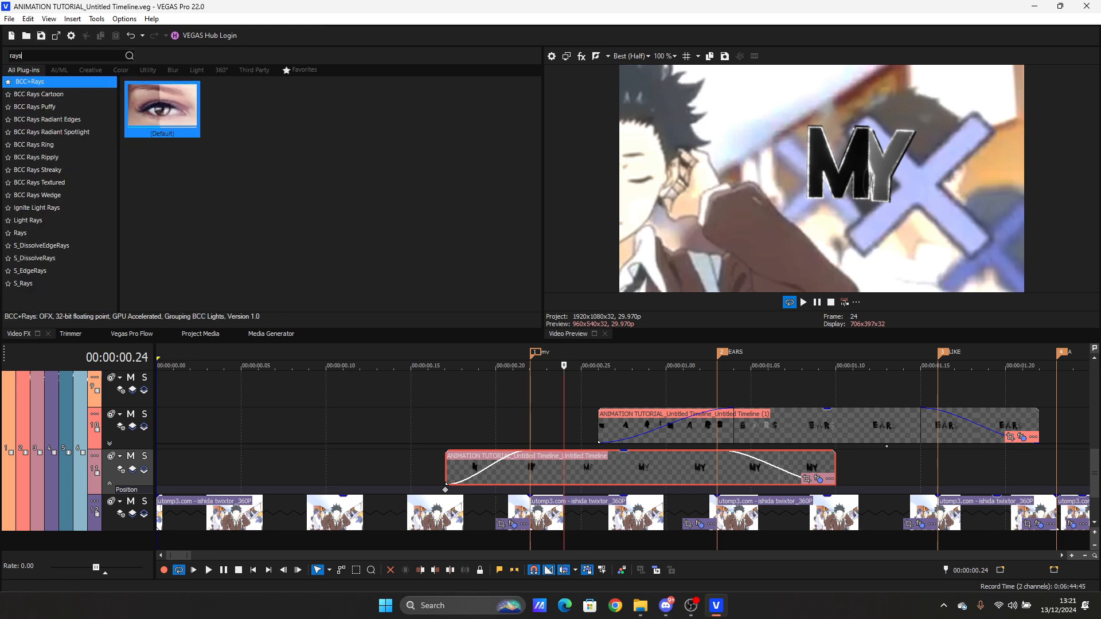
pyautogui.moveTo(163, 108); pyautogui.dragTo(573, 469)
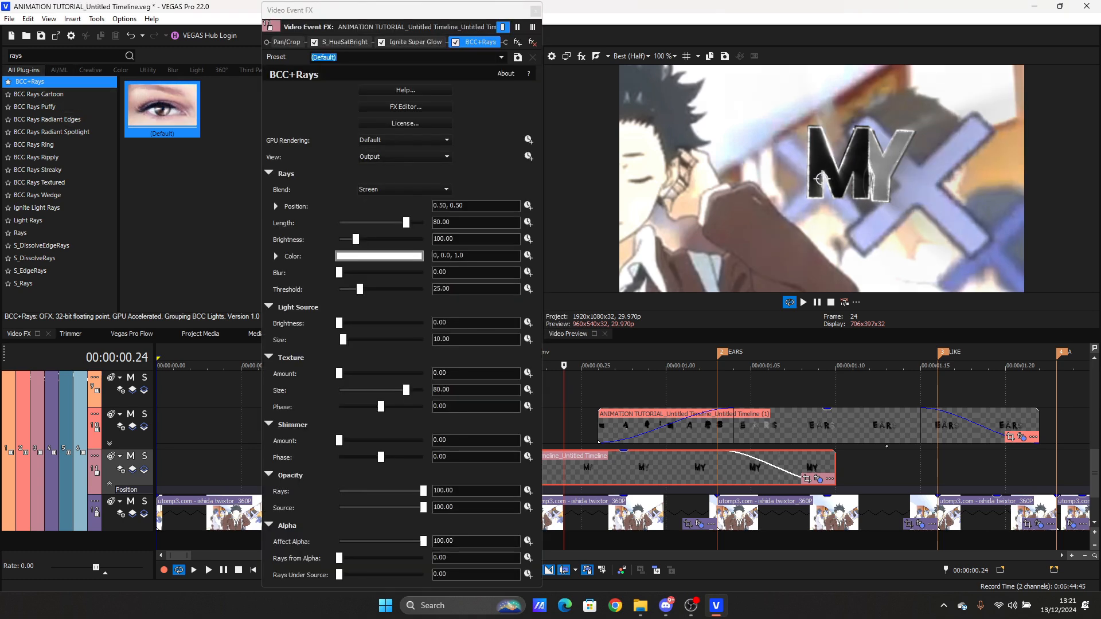
# Step: Place the BCC+Rays source over the MY title at about 0.51, 0.52, checking it at 00:00:00.28
pyautogui.moveTo(822, 179)
pyautogui.mouseDown()
pyautogui.moveTo(815, 172)
pyautogui.moveTo(856, 165)
pyautogui.moveTo(844, 177)
pyautogui.mouseUp()
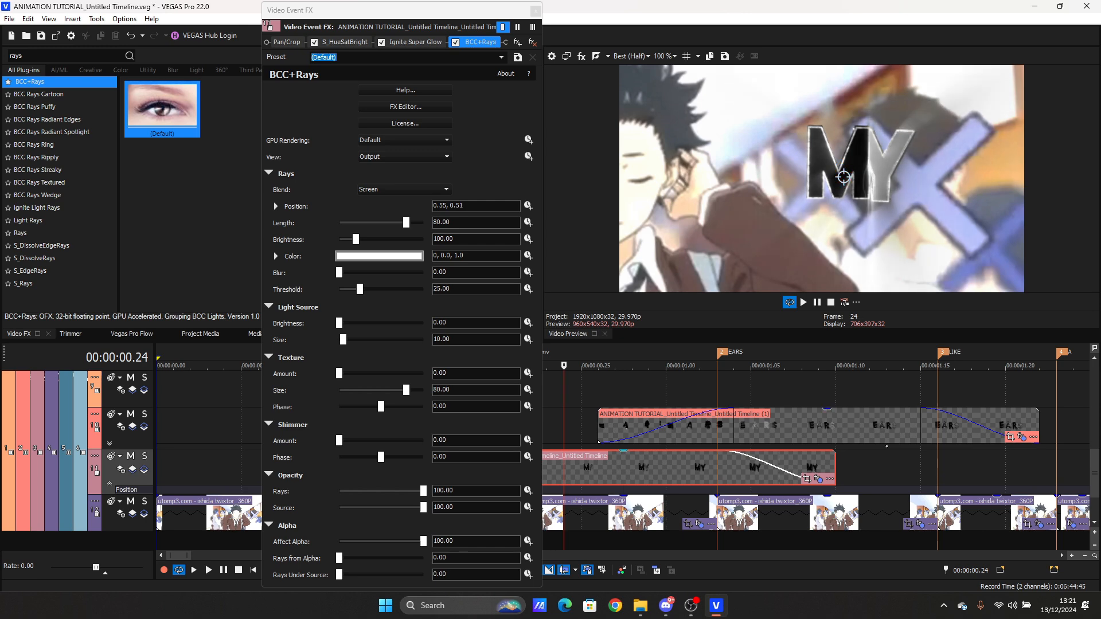
pyautogui.press('Right')
pyautogui.press('Right')
pyautogui.press('Right')
pyautogui.press('Right')
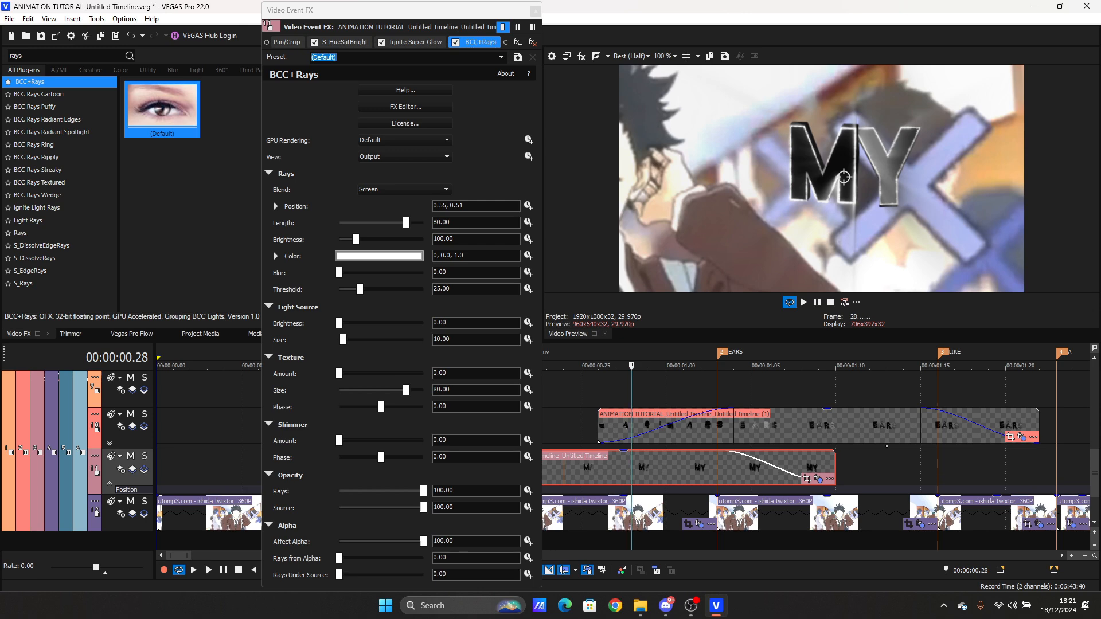
pyautogui.moveTo(844, 178); pyautogui.dragTo(827, 175)
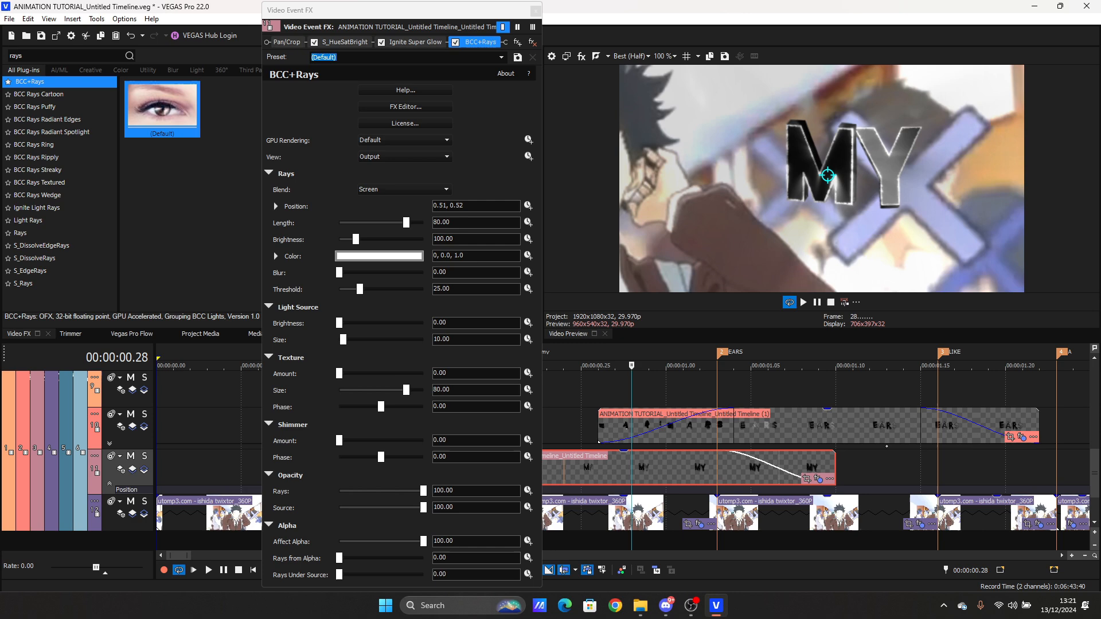
# Step: Set the MY title's rays Threshold to about 45.58, Length to 100 and Brightness to about 163.27, and close the effect window
pyautogui.moveTo(360, 290); pyautogui.dragTo(377, 290)
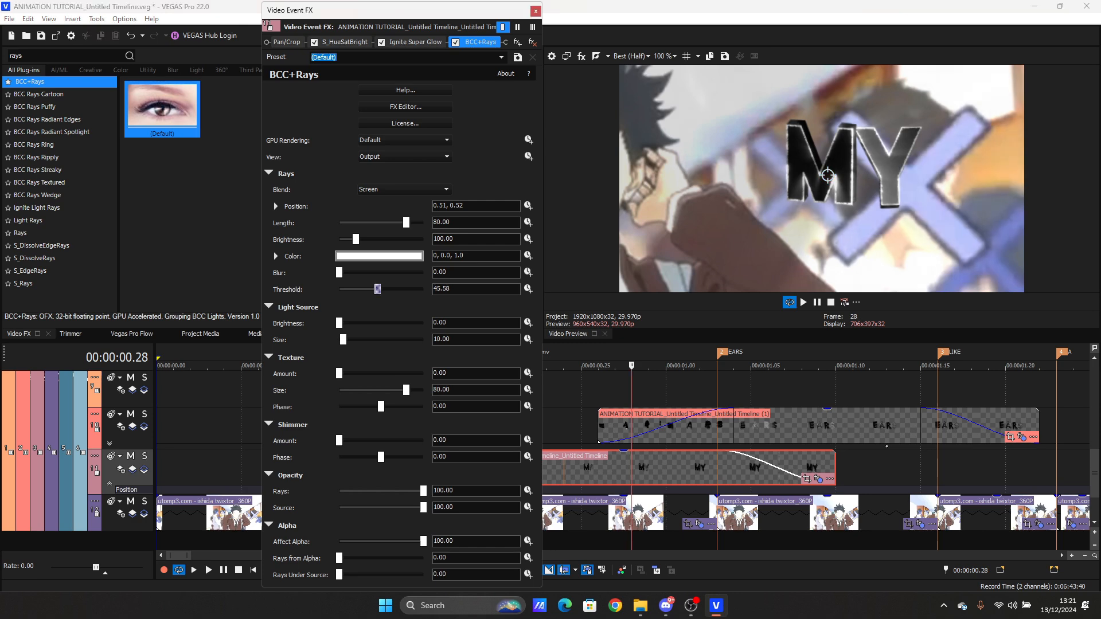
pyautogui.moveTo(406, 223); pyautogui.dragTo(424, 222)
pyautogui.moveTo(356, 240); pyautogui.dragTo(365, 239)
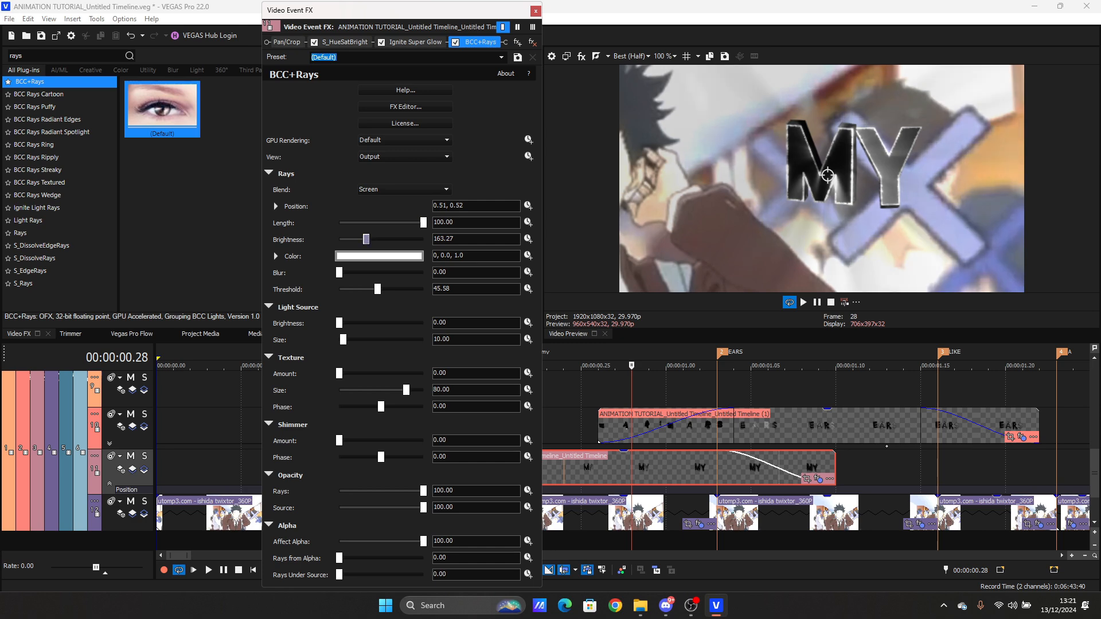
pyautogui.click(536, 10)
# Step: Step forward frame by frame to examine the rays on the MY title
pyautogui.press('Right')
pyautogui.press('Right')
pyautogui.press('Right')
pyautogui.press('Right')
pyautogui.press('Right')
pyautogui.press('Right')
pyautogui.press('Right')
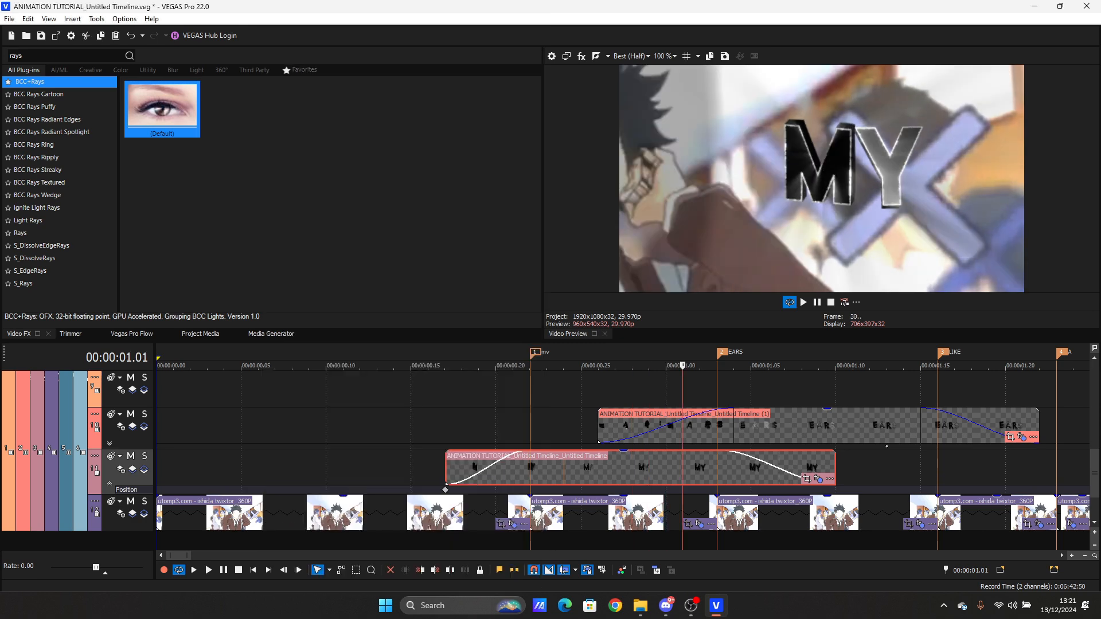
# Step: Apply BCC+Rays with its default settings to the EARS title, step to 00:00:01.15 and close the effect window
pyautogui.press('Up')
pyautogui.press('Right')
pyautogui.press('Right')
pyautogui.press('Right')
pyautogui.press('Right')
pyautogui.press('Right')
pyautogui.press('Right')
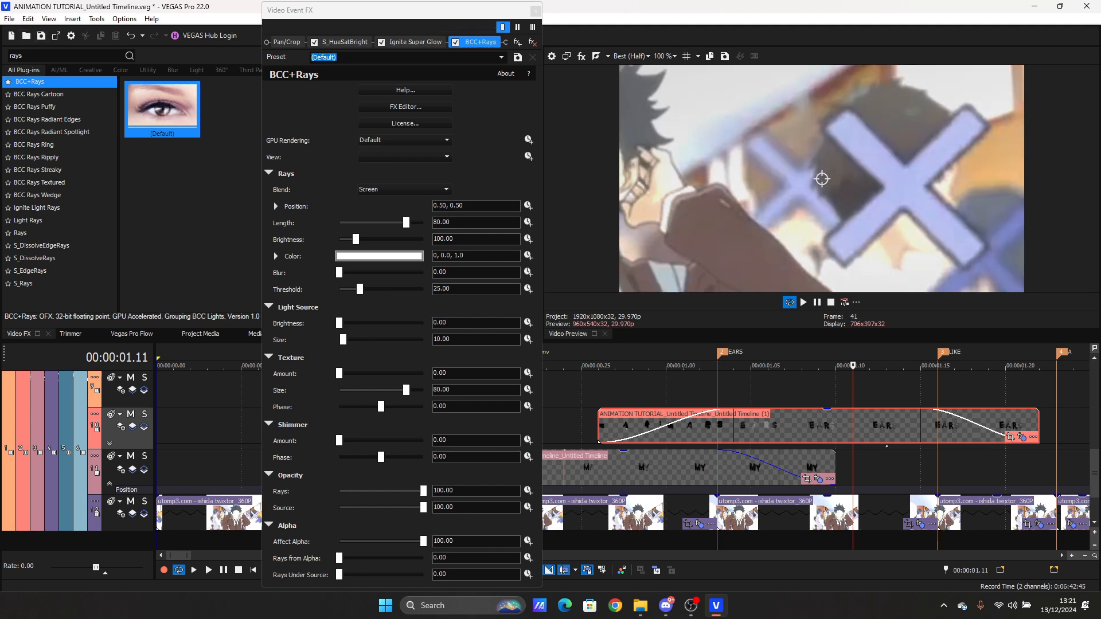
pyautogui.press('Right')
pyautogui.press('Right')
pyautogui.press('Right')
pyautogui.press('Right')
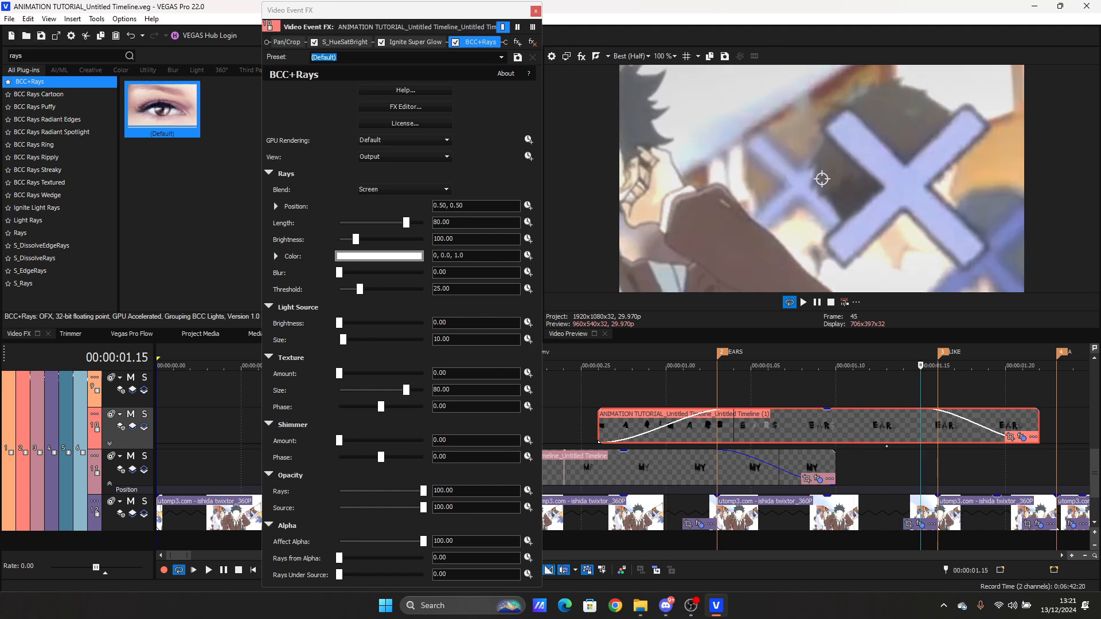
pyautogui.click(536, 11)
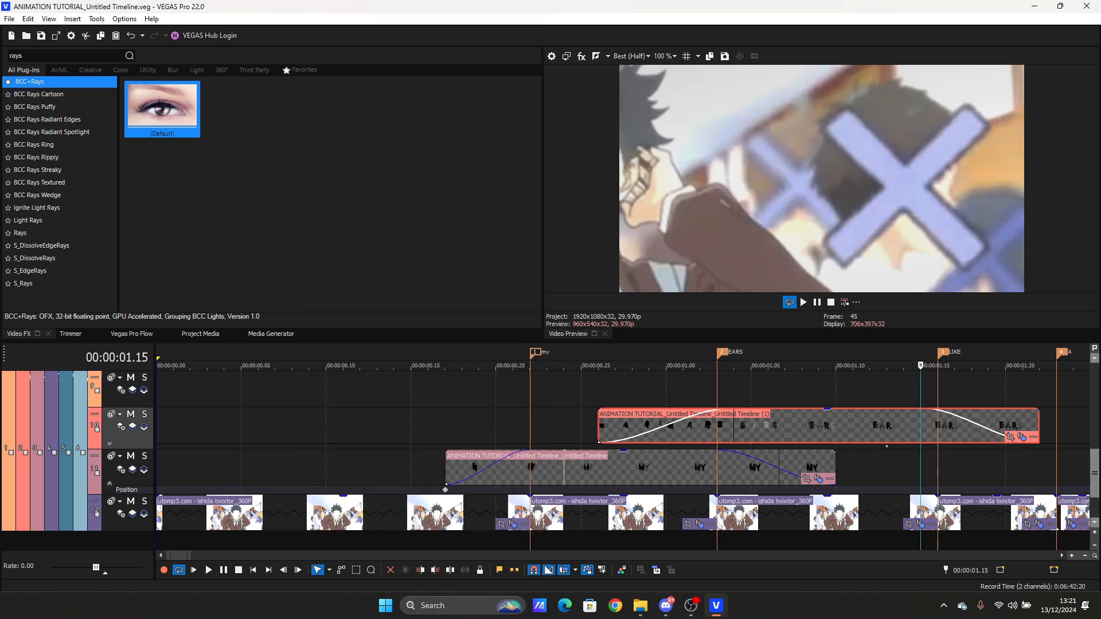
# Step: Open Track Motion for track 4 and add a position keyframe at 00:00:00.27
pyautogui.scroll(2, 625, 454)
pyautogui.scroll(3, 623, 459)
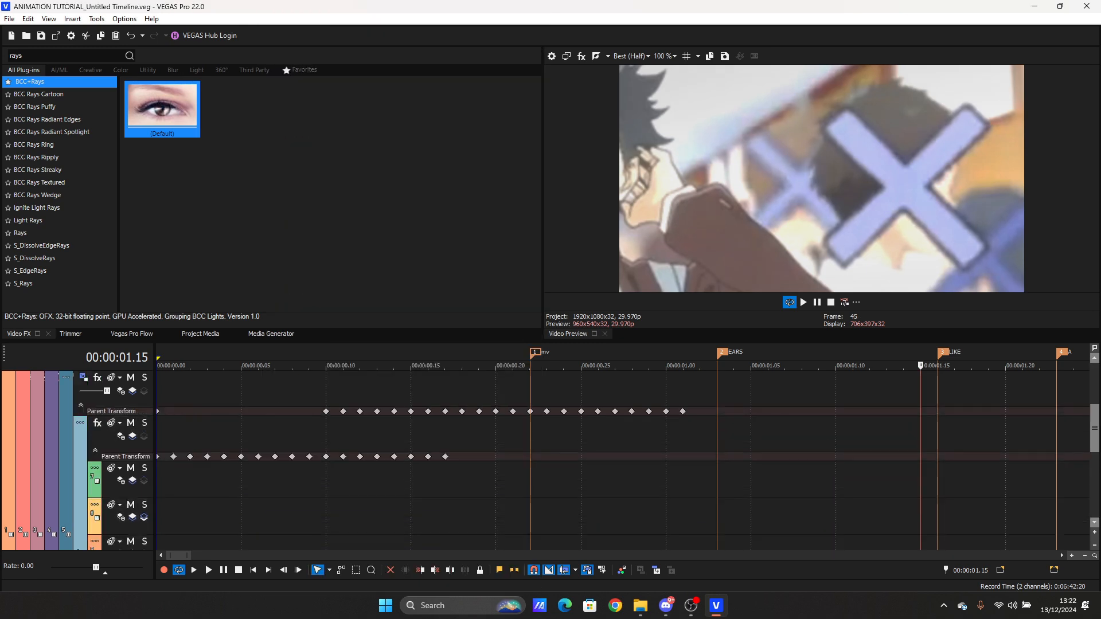
pyautogui.scroll(-1, 623, 459)
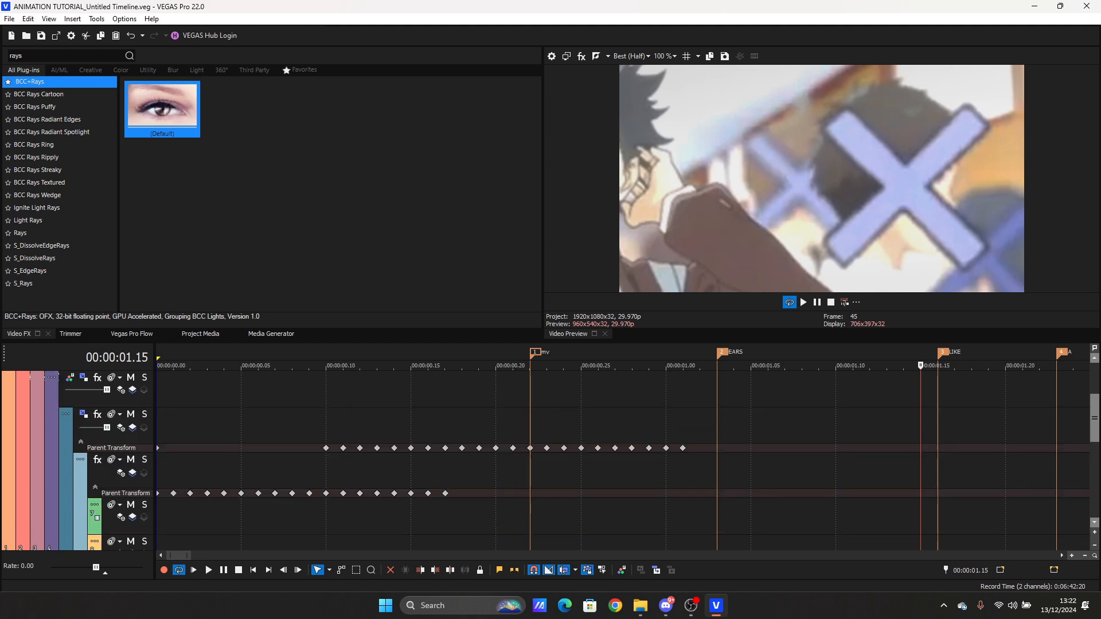
pyautogui.click(480, 425)
pyautogui.press('Right')
pyautogui.press('Right')
pyautogui.press('Right')
pyautogui.press('Right')
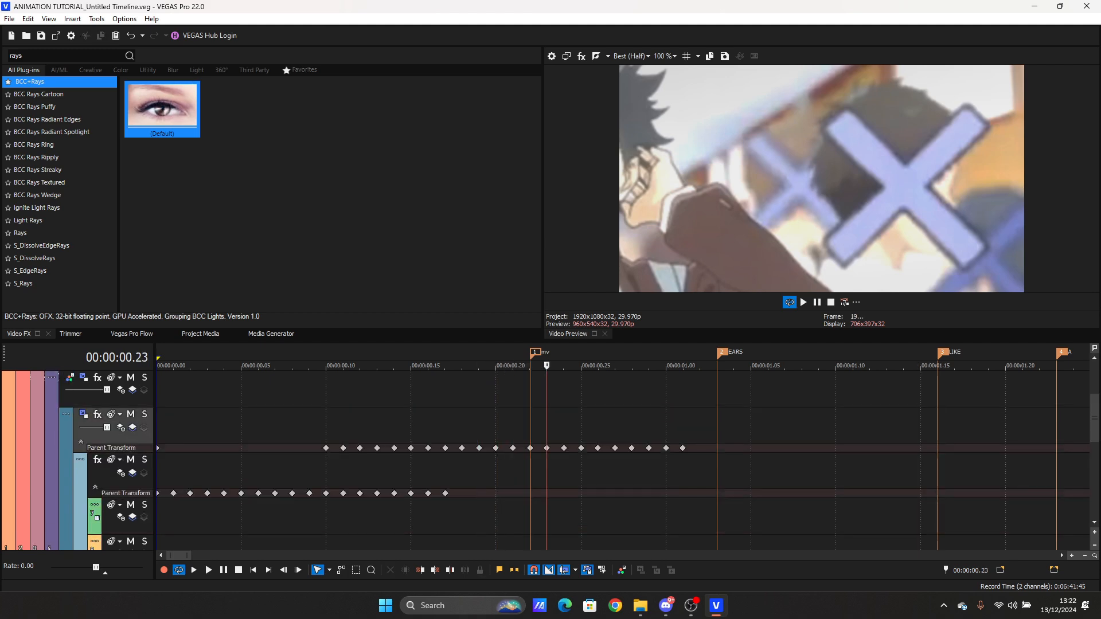
pyautogui.click(83, 378)
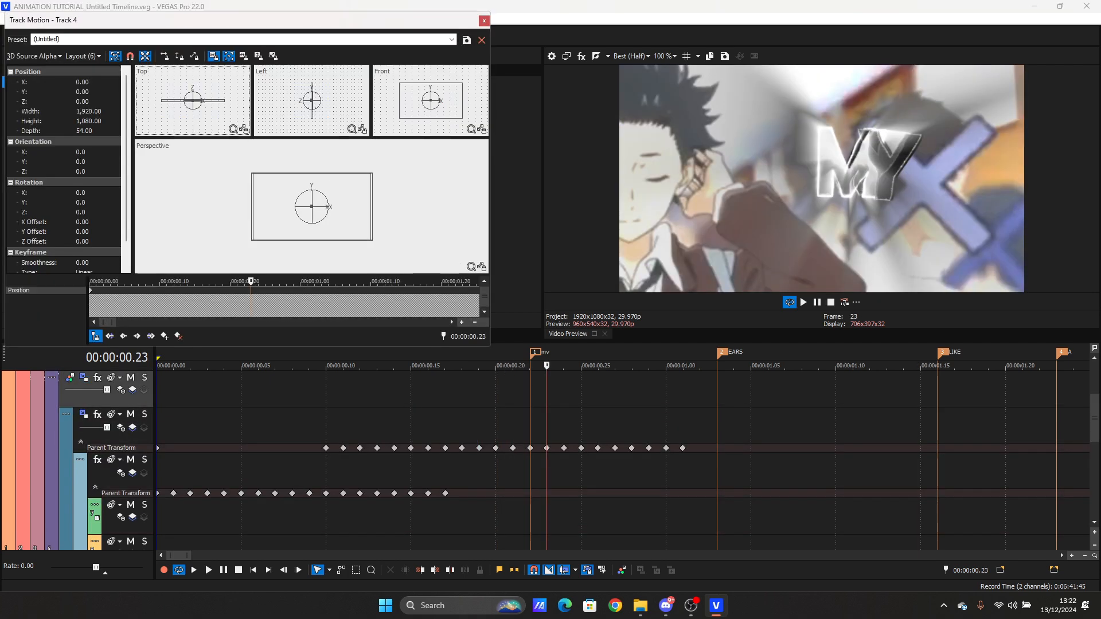
pyautogui.click(615, 391)
pyautogui.click(165, 336)
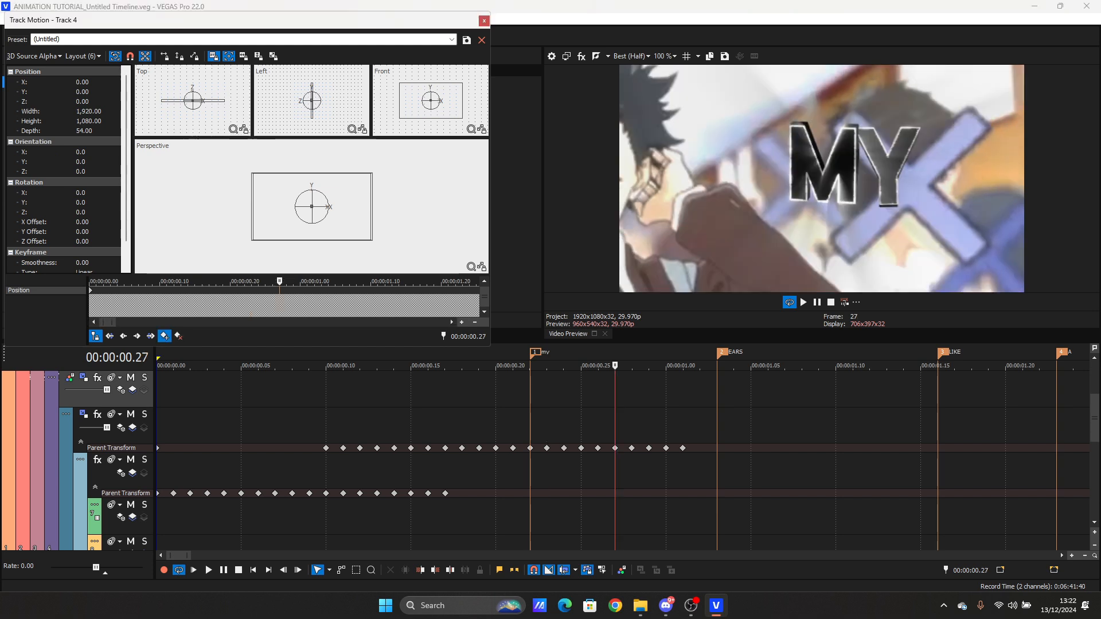
# Step: Widen the track headers, open track 4's Parent Track Motion and add a keyframe at 00:00:00.27
pyautogui.moveTo(154, 401); pyautogui.dragTo(241, 402)
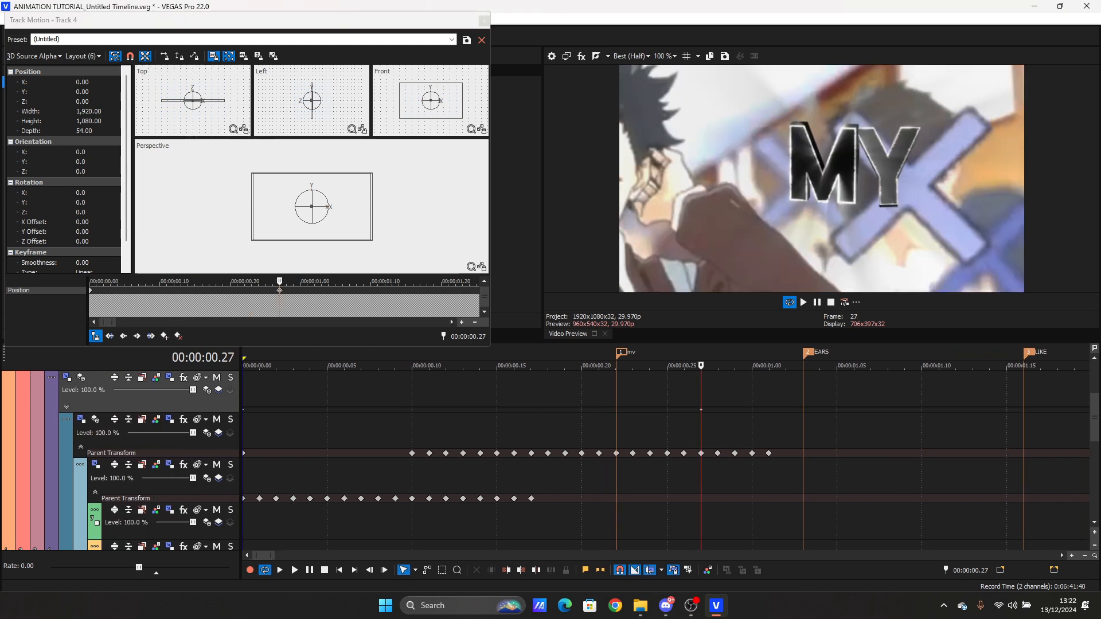
pyautogui.click(68, 378)
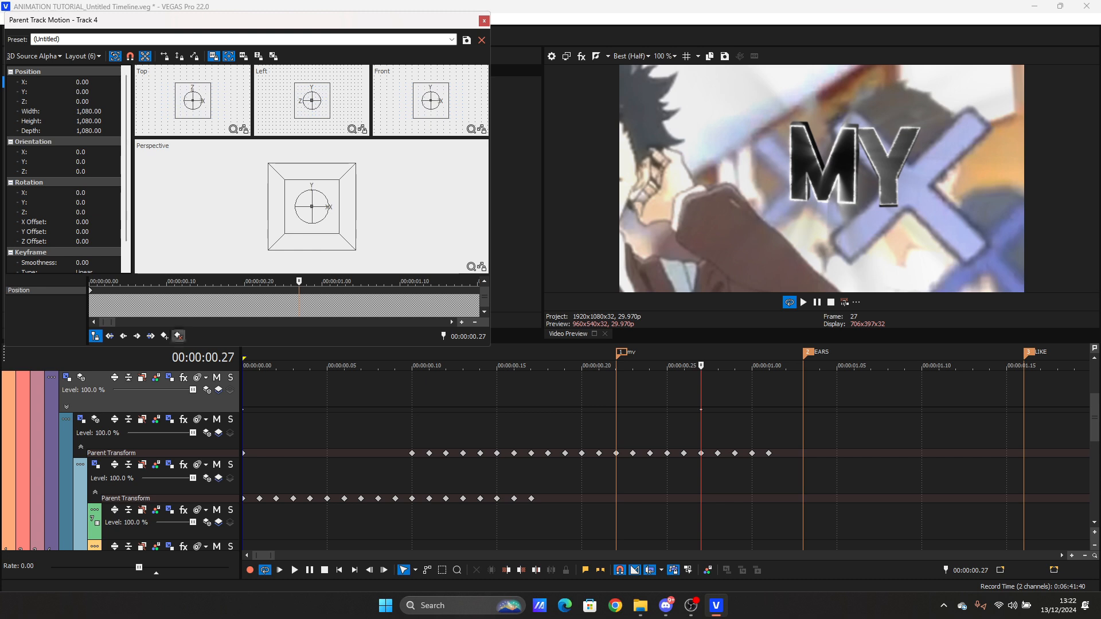
pyautogui.click(164, 336)
# Step: At 00:00:01.10, frame the EARS title with track 4's parent motion at about X 433.88, Y -67.01, Z 679.35 and Z orientation 4.9
pyautogui.click(922, 392)
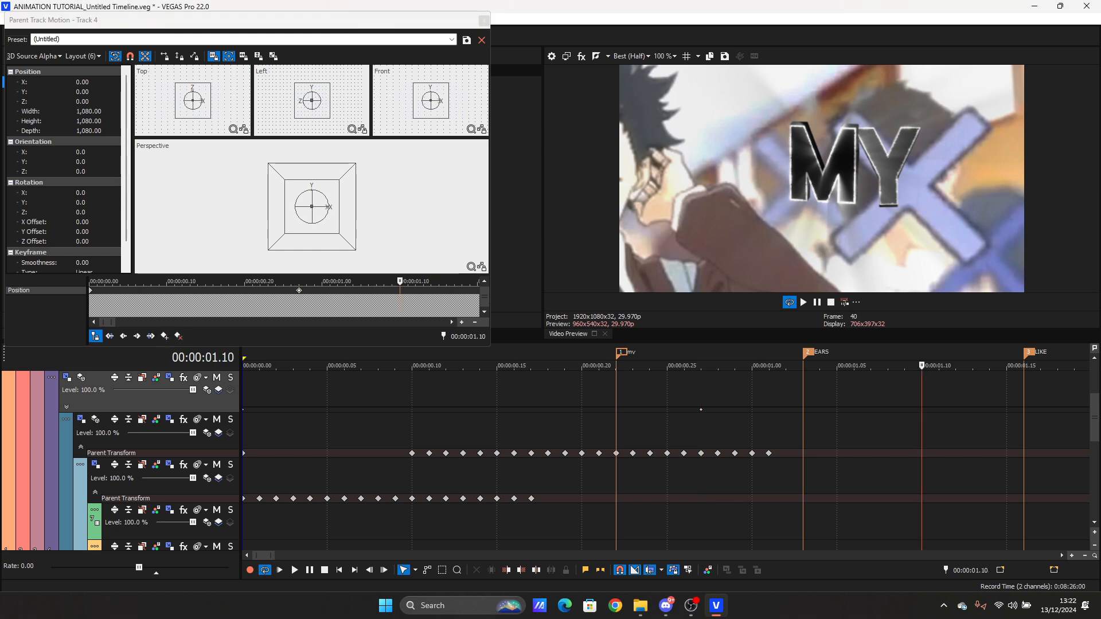
pyautogui.scroll(2, 312, 207)
pyautogui.click(312, 207)
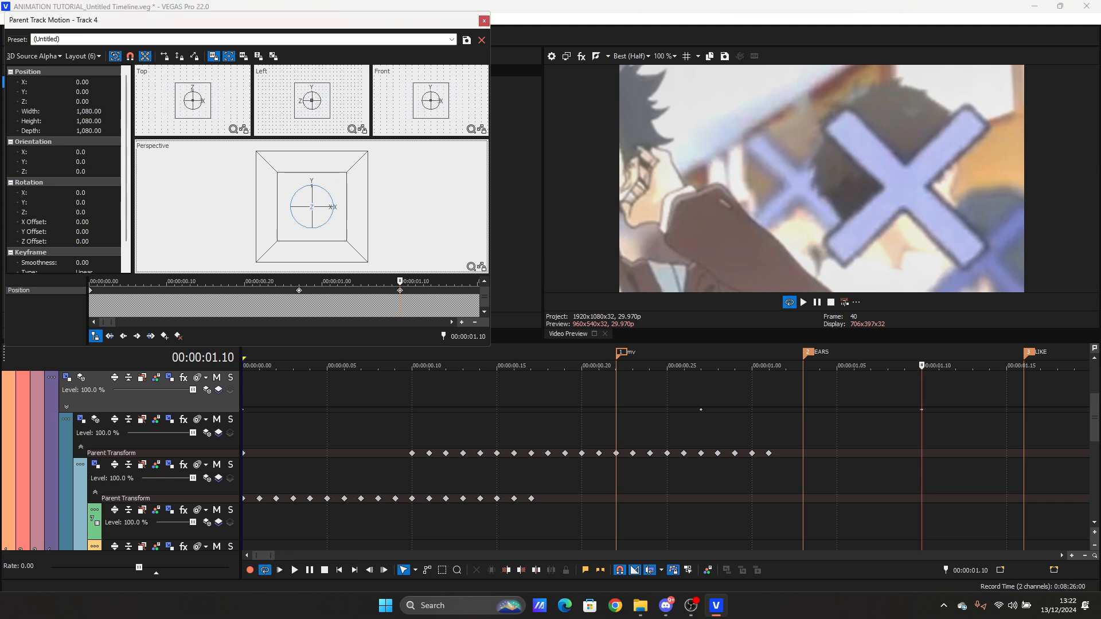
pyautogui.moveTo(333, 207); pyautogui.dragTo(332, 212)
pyautogui.moveTo(317, 109); pyautogui.dragTo(295, 108)
pyautogui.moveTo(328, 224); pyautogui.dragTo(362, 233)
pyautogui.scroll(3, 346, 230)
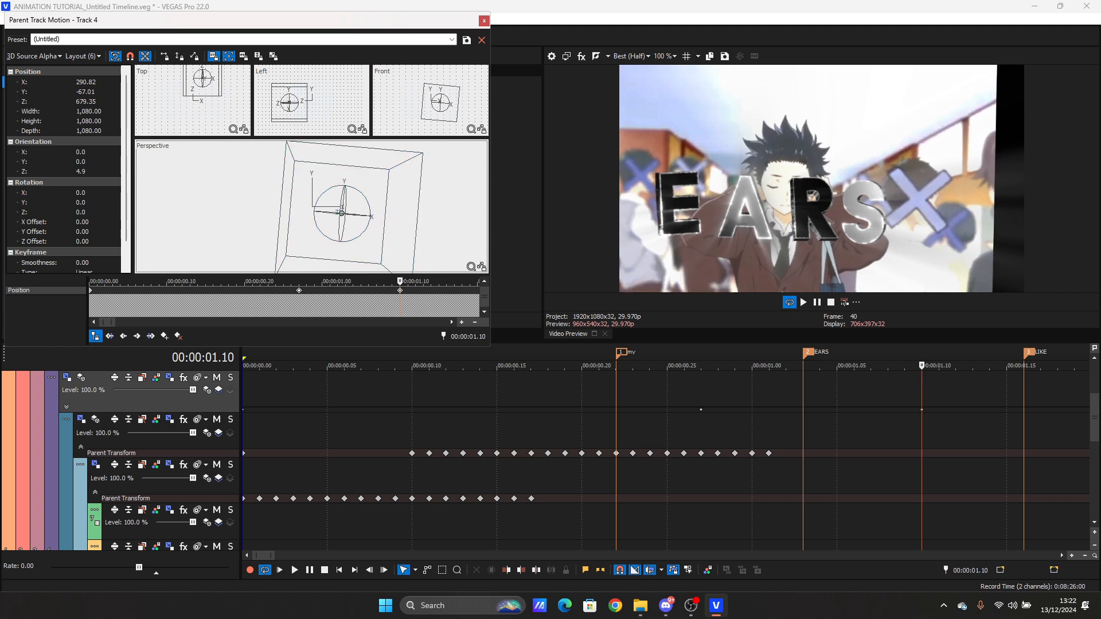
pyautogui.moveTo(343, 213); pyautogui.dragTo(357, 214)
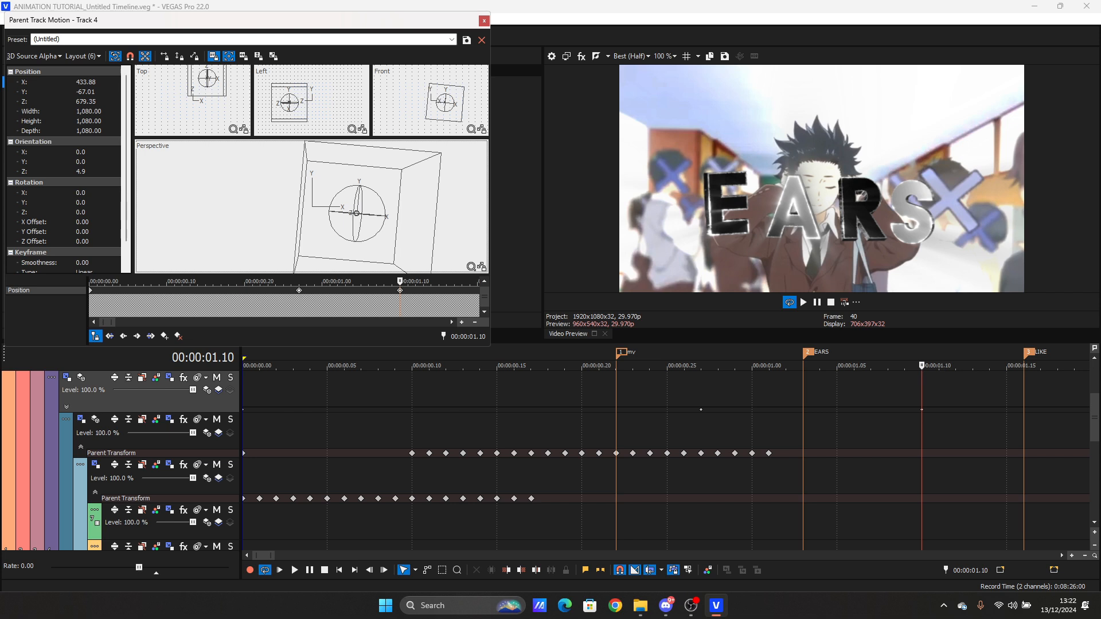
# Step: Spread track 4's parent motion keyframes to 00:00:00.25 and 00:00:01.14 and close the Parent Track Motion window
pyautogui.moveTo(922, 410); pyautogui.dragTo(990, 410)
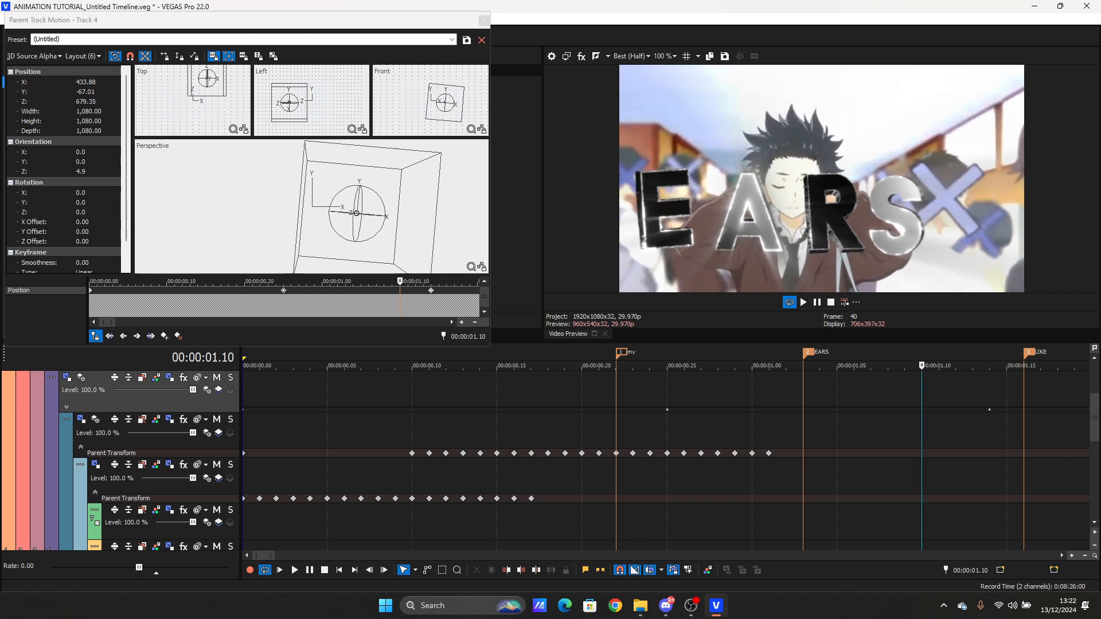
pyautogui.click(246, 20)
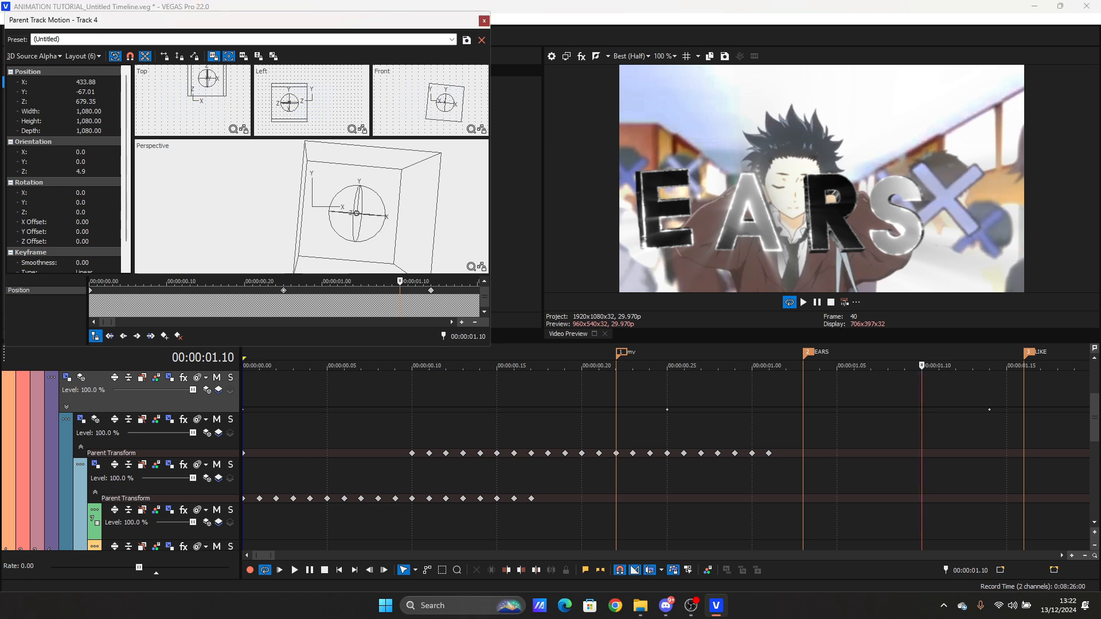
pyautogui.click(484, 20)
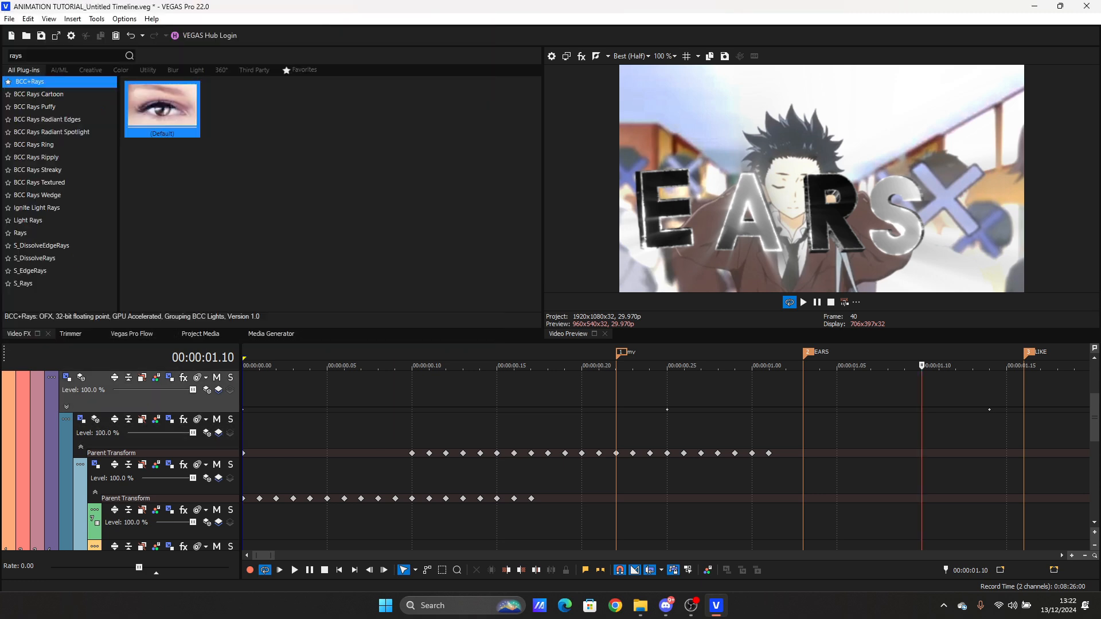
# Step: Apply a Vegas Pro Flow ease curve of 0.47, 0.00, 0.30, 1.01 to track 4's Parent Track Motion
pyautogui.click(132, 334)
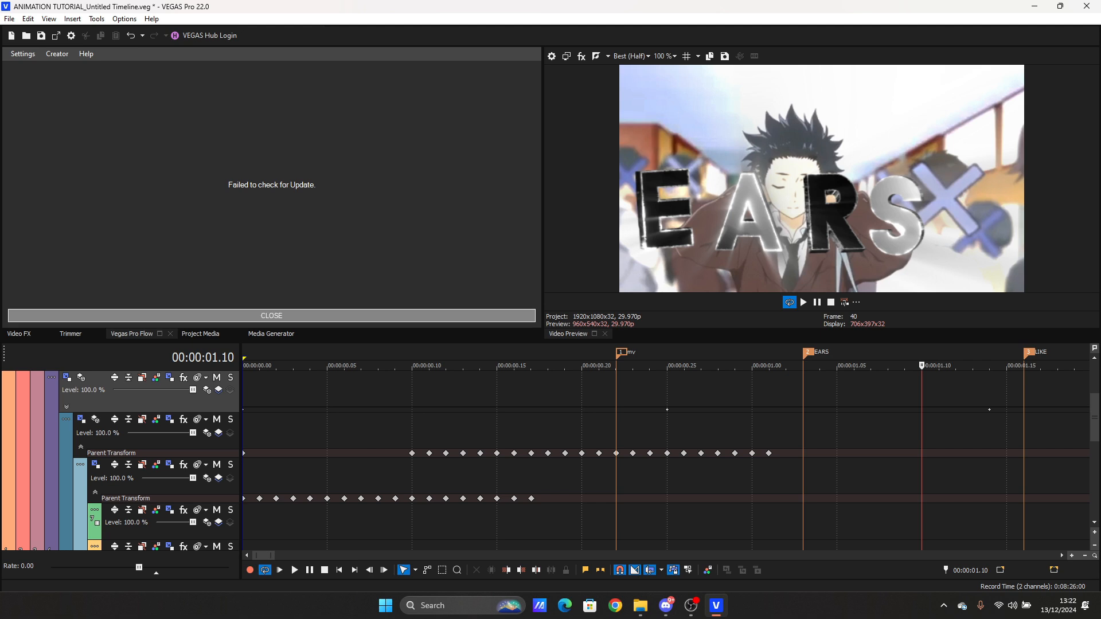
pyautogui.click(271, 315)
pyautogui.moveTo(259, 70); pyautogui.dragTo(220, 69)
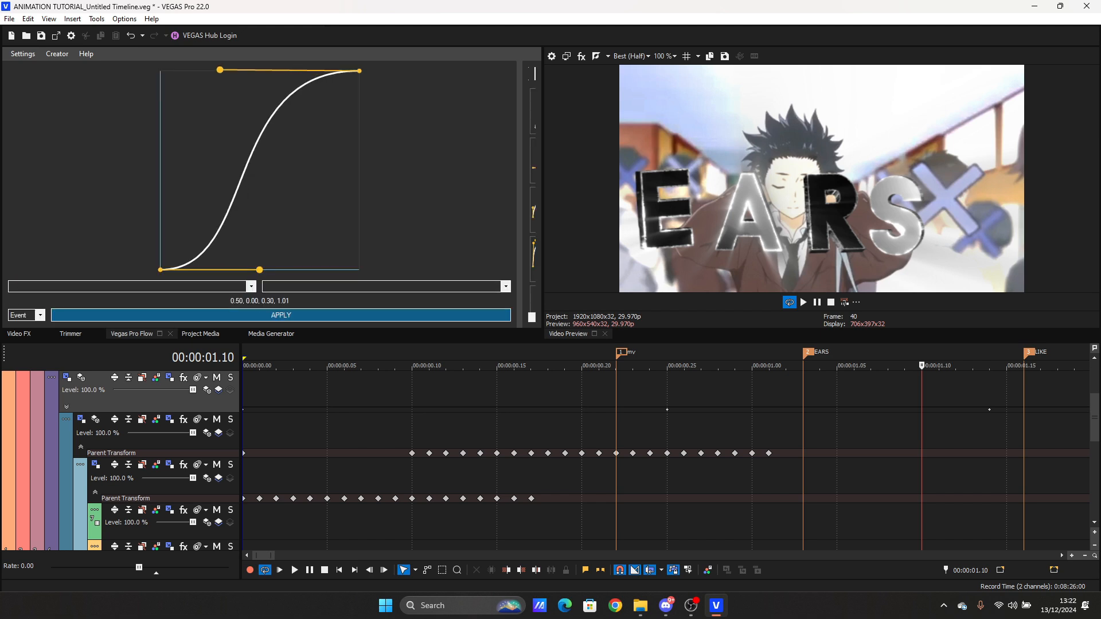
pyautogui.moveTo(259, 270); pyautogui.dragTo(254, 269)
pyautogui.click(40, 316)
pyautogui.click(18, 334)
pyautogui.click(281, 316)
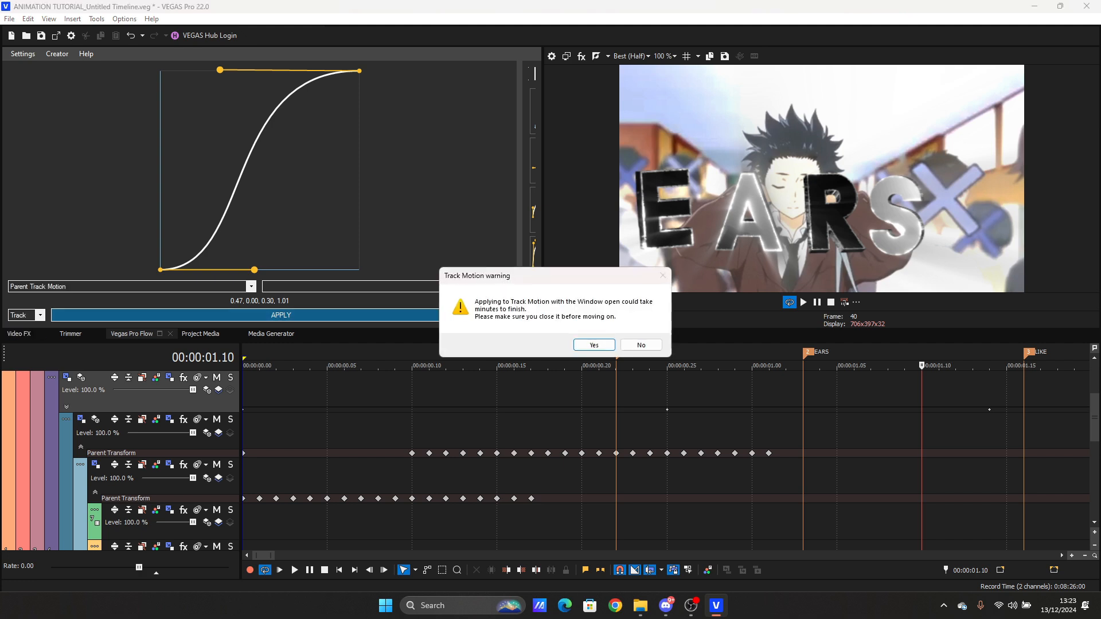
pyautogui.click(595, 345)
# Step: Step through the frames between the MY and EARS titles to check the eased camera move
pyautogui.press('Right')
pyautogui.press('Right')
pyautogui.press('Right')
pyautogui.press('Right')
pyautogui.press('Right')
pyautogui.press('Right')
pyautogui.press('Right')
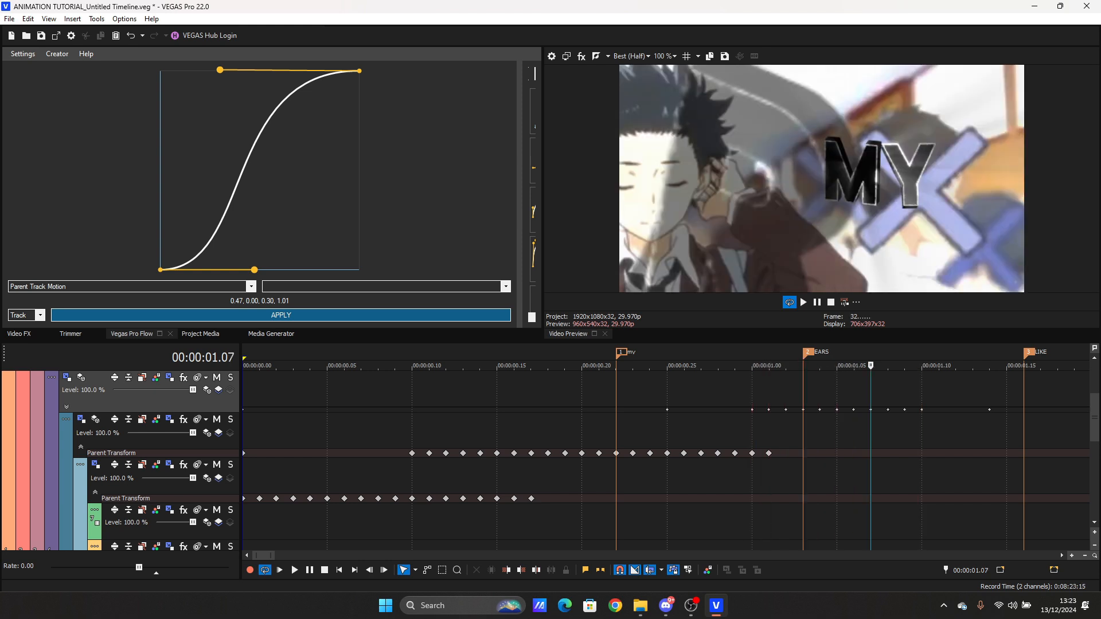
pyautogui.press('Right')
pyautogui.press('Right')
pyautogui.press('Right')
pyautogui.press('Right')
pyautogui.press('Right')
pyautogui.press('Right')
pyautogui.press('Left')
pyautogui.press('Left')
pyautogui.press('Left')
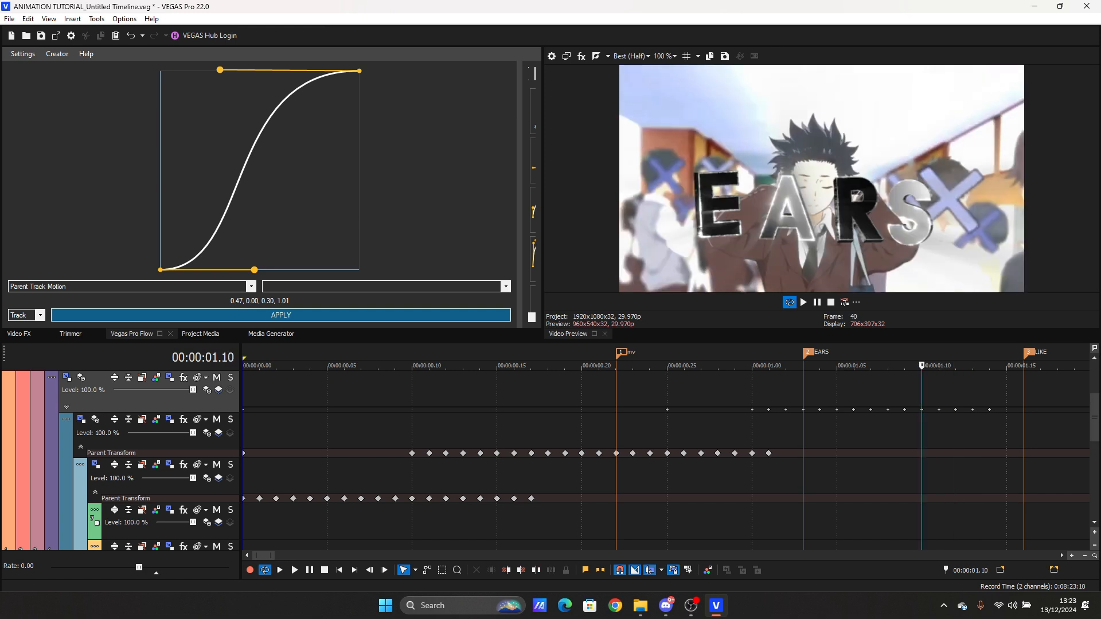
# Step: Add S_DropShadow preset hojh to the EARS title ahead of BCC+Rays, with shadow blur 0.022 and shift X 0.003
pyautogui.scroll(-5, 665, 459)
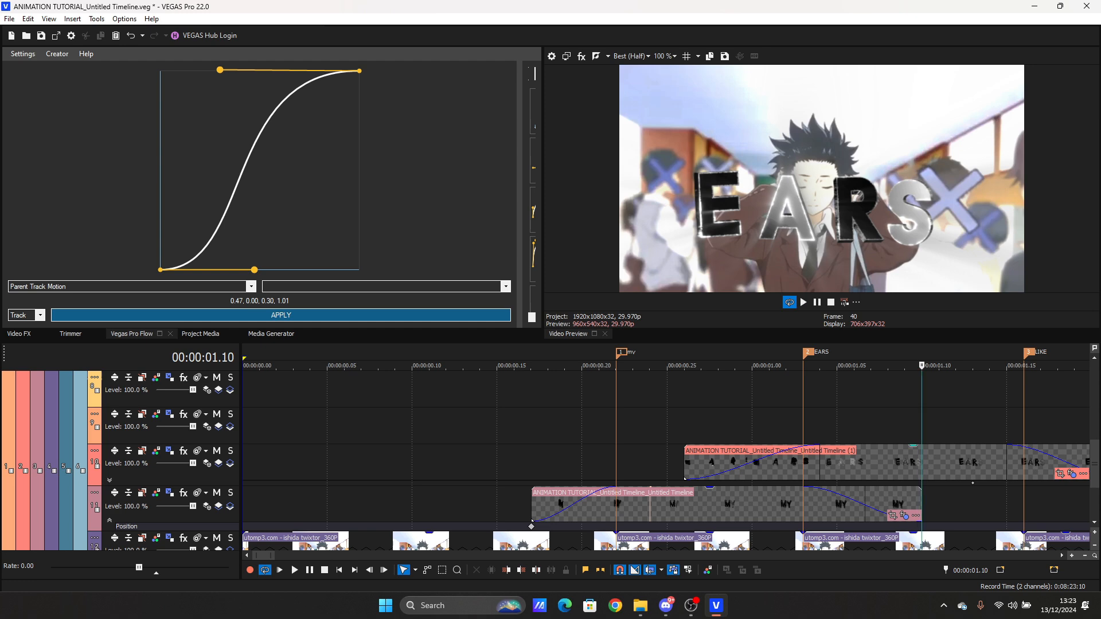
pyautogui.click(939, 459)
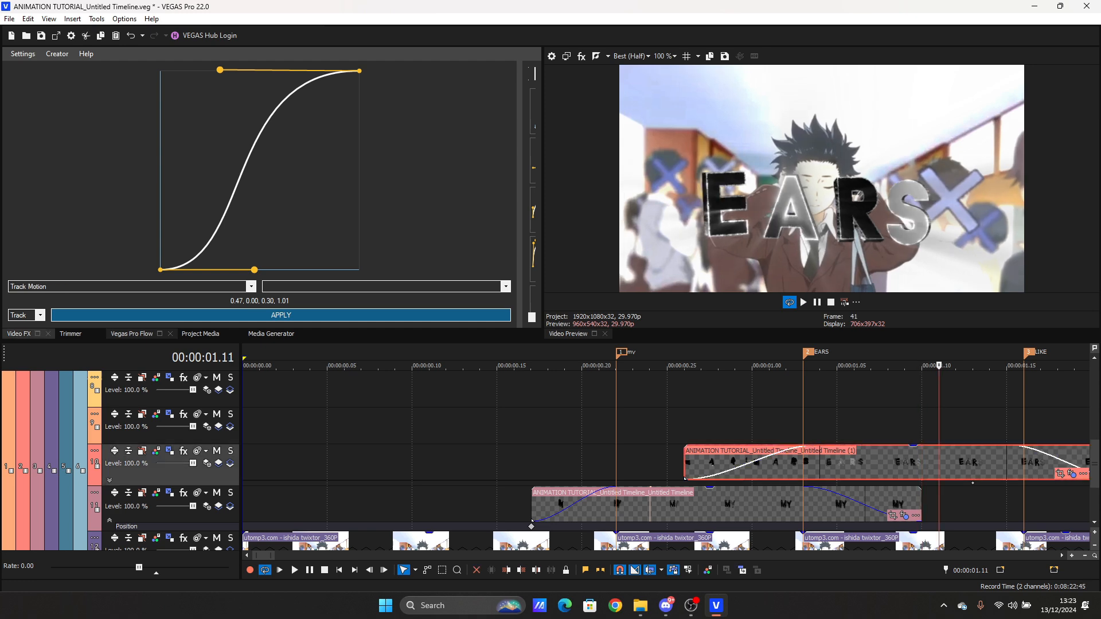
pyautogui.click(19, 334)
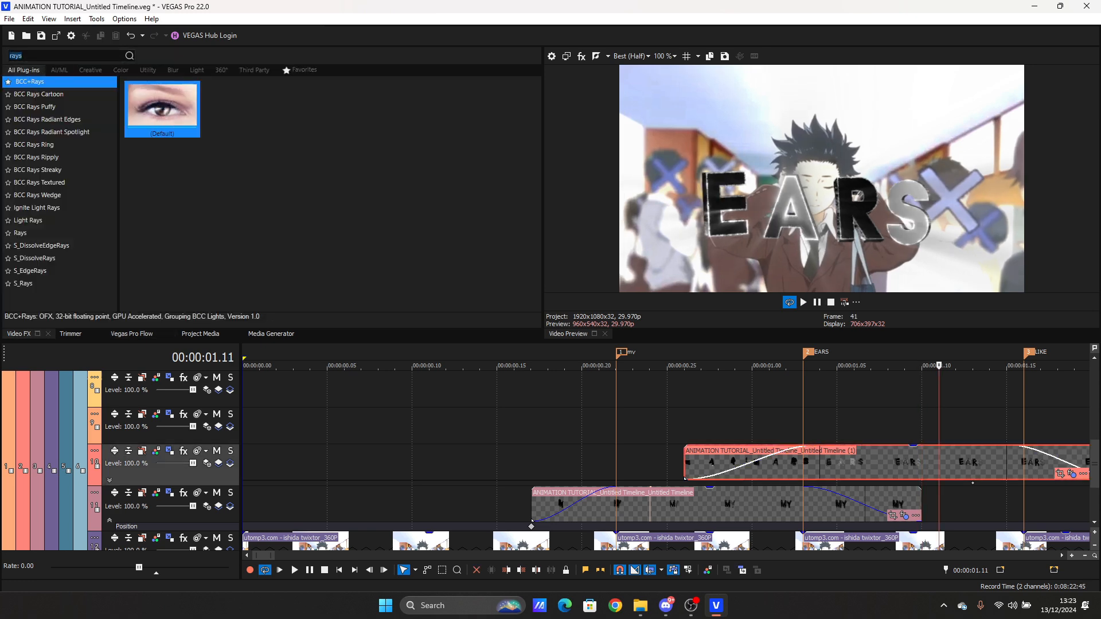
pyautogui.write('dropsh')
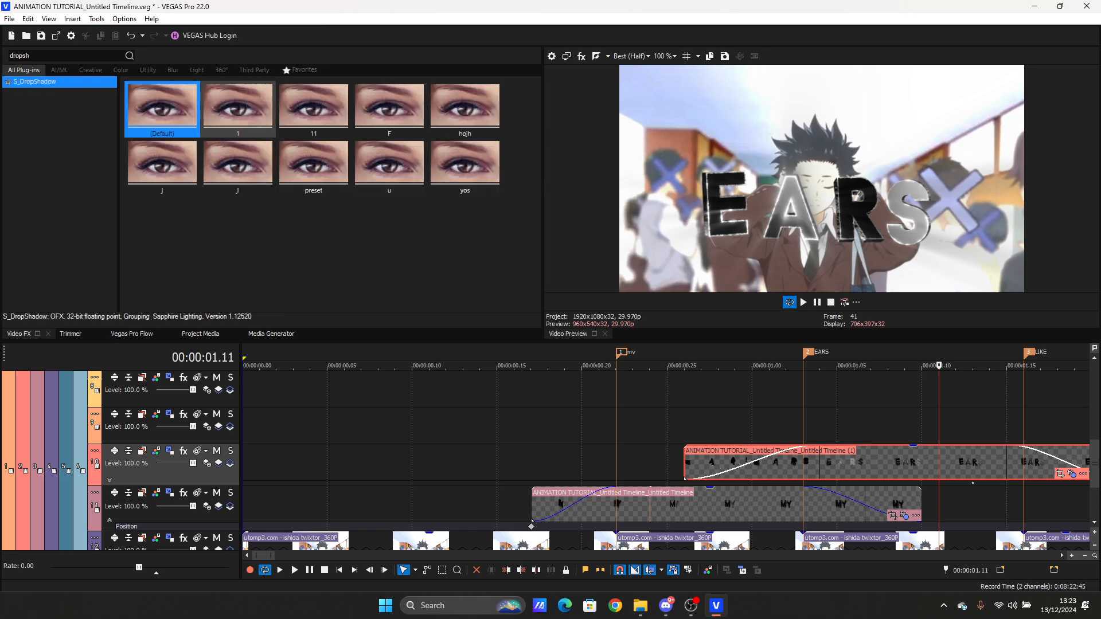
pyautogui.doubleClick(464, 106)
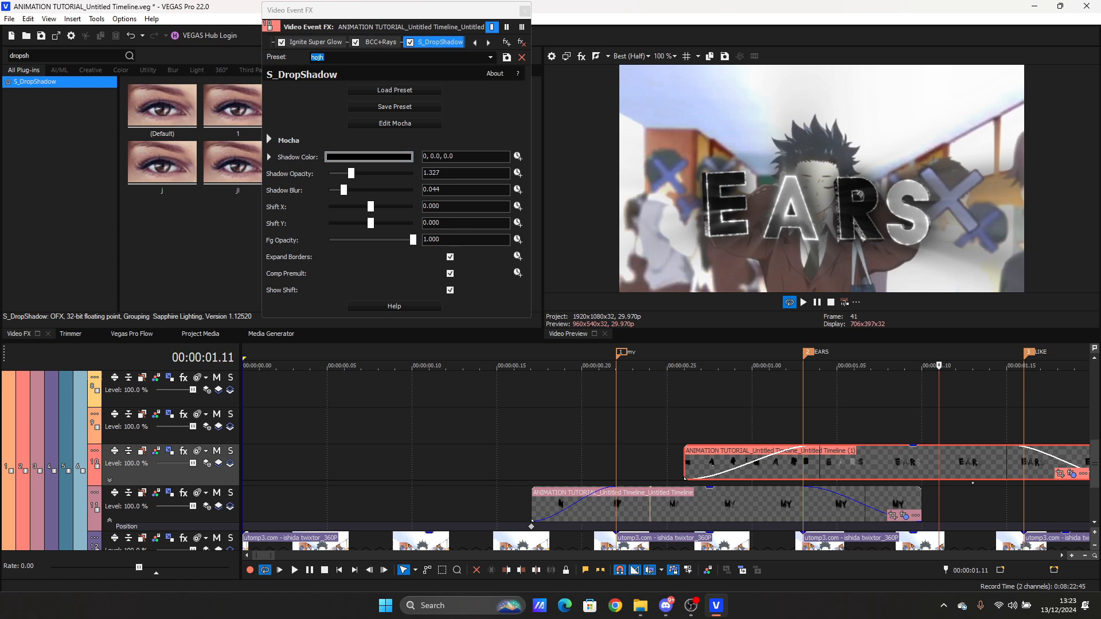
pyautogui.moveTo(439, 43); pyautogui.dragTo(376, 42)
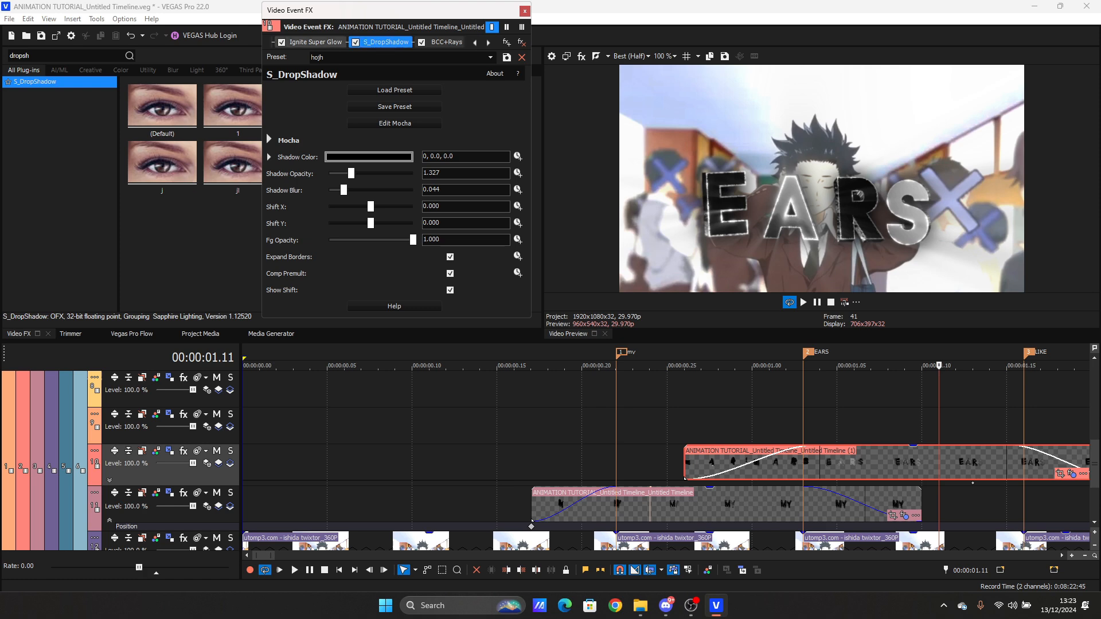
pyautogui.moveTo(343, 190); pyautogui.dragTo(336, 190)
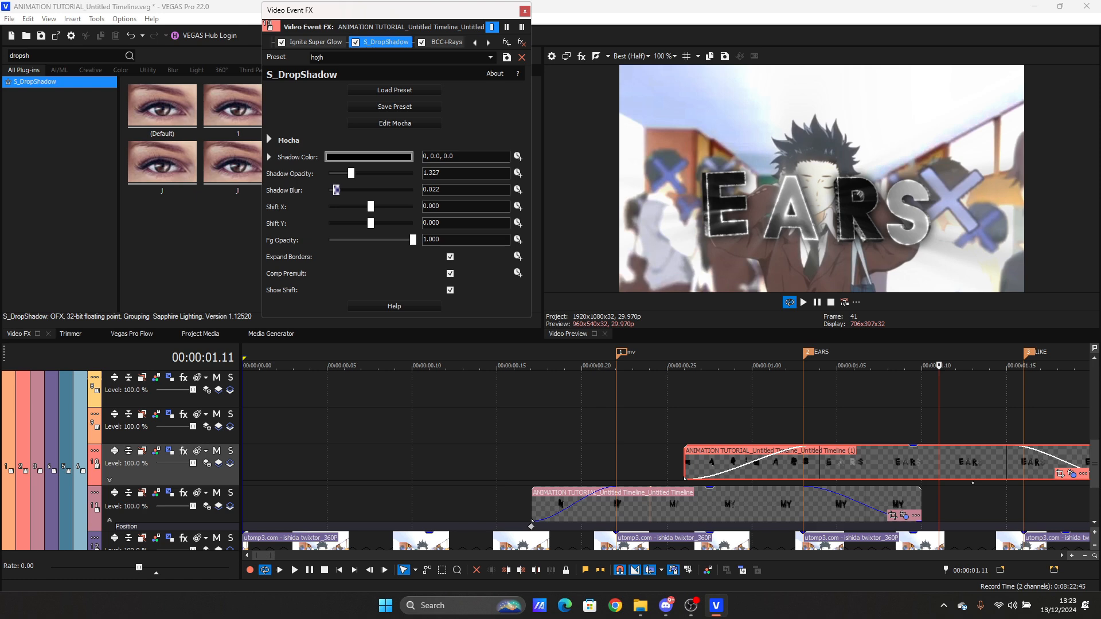
pyautogui.moveTo(370, 206); pyautogui.dragTo(371, 207)
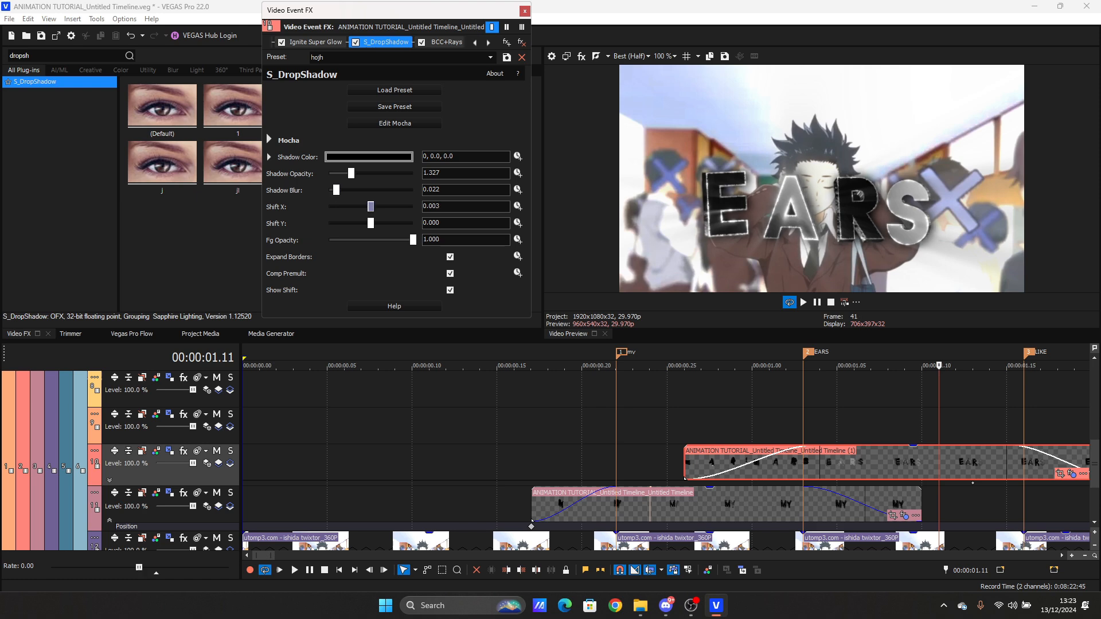
# Step: Add S_DropShadow preset hojh to the MY title ahead of BCC+Rays and set its shadow blur to 0.009
pyautogui.click(701, 505)
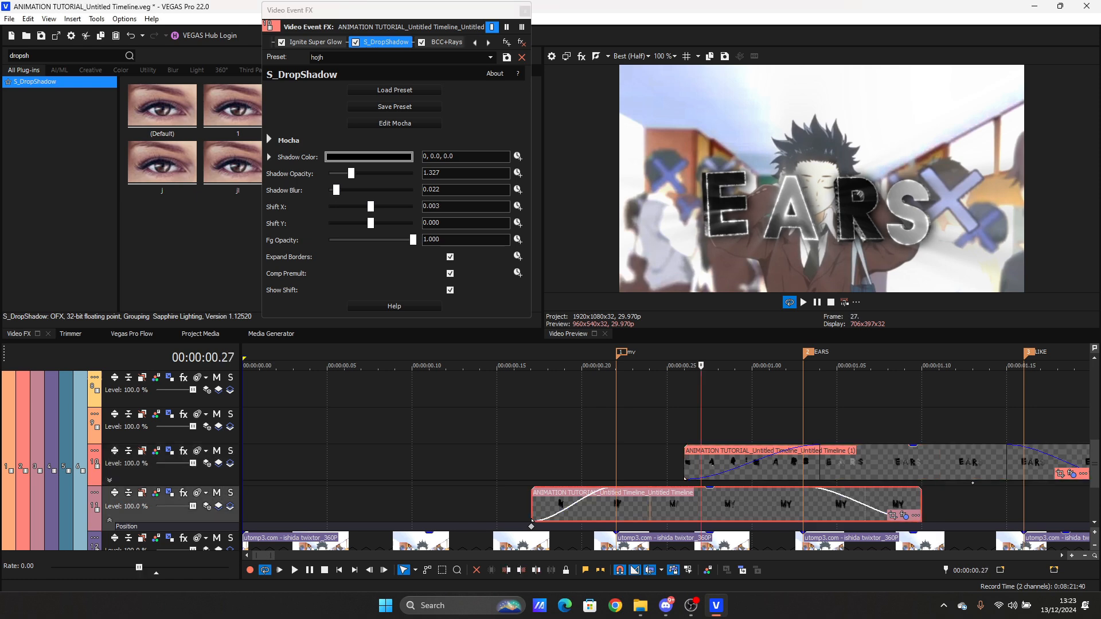
pyautogui.click(525, 11)
pyautogui.moveTo(466, 109); pyautogui.dragTo(701, 505)
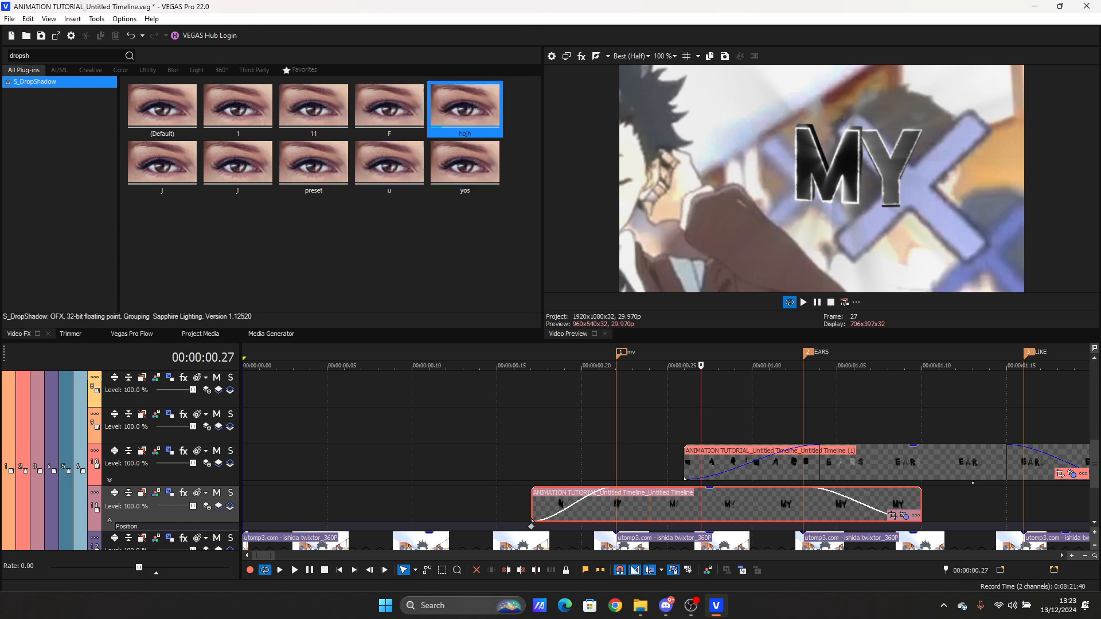
pyautogui.moveTo(440, 42); pyautogui.dragTo(376, 42)
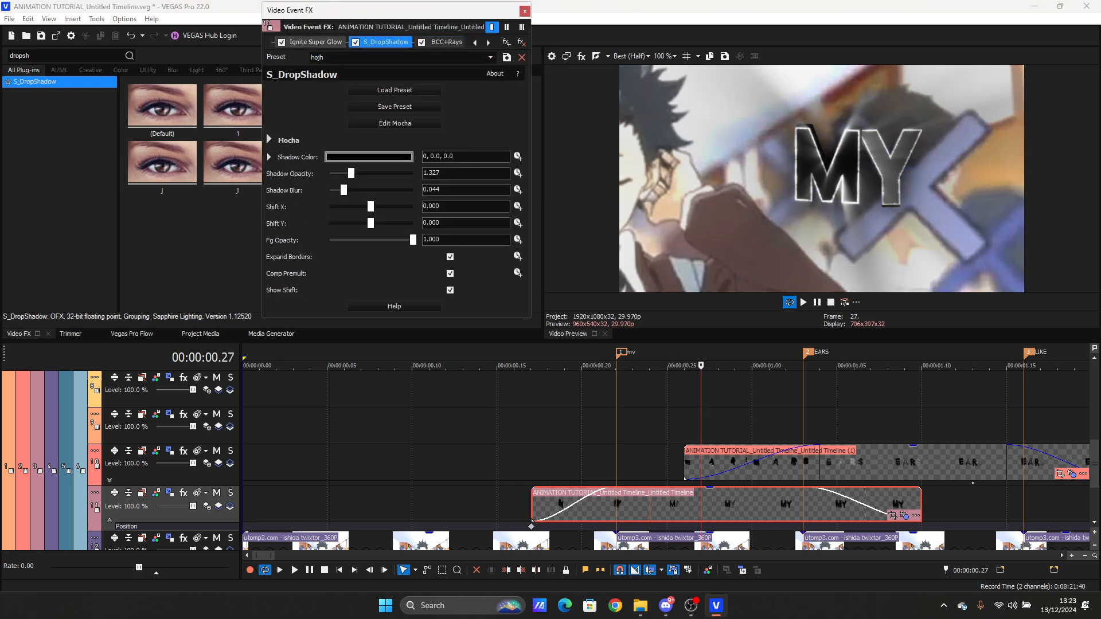
pyautogui.moveTo(343, 190); pyautogui.dragTo(331, 190)
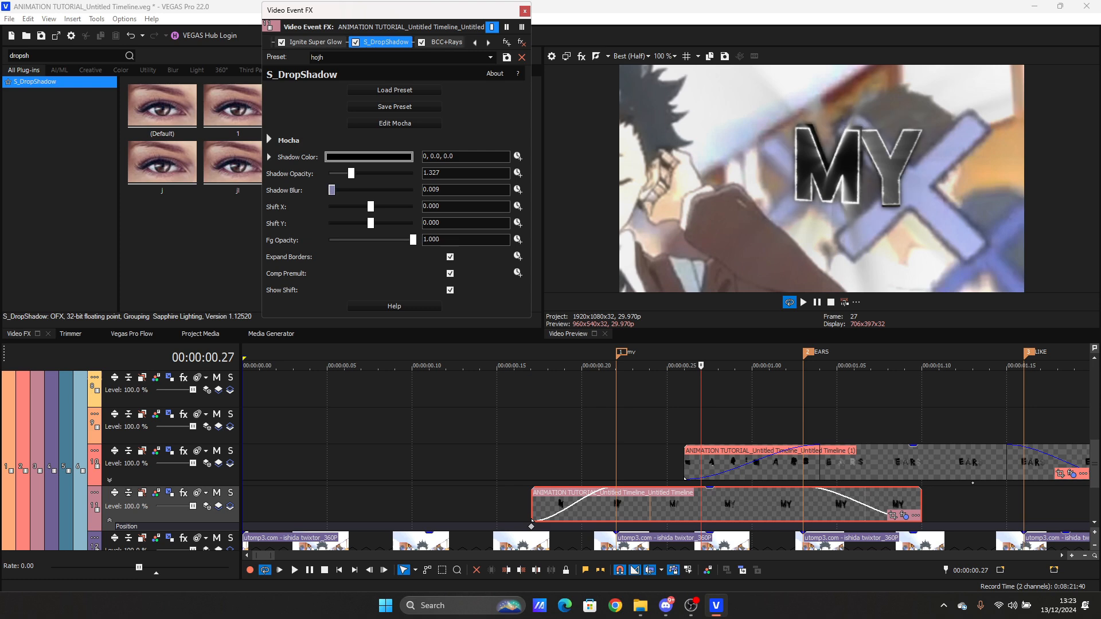
pyautogui.click(525, 11)
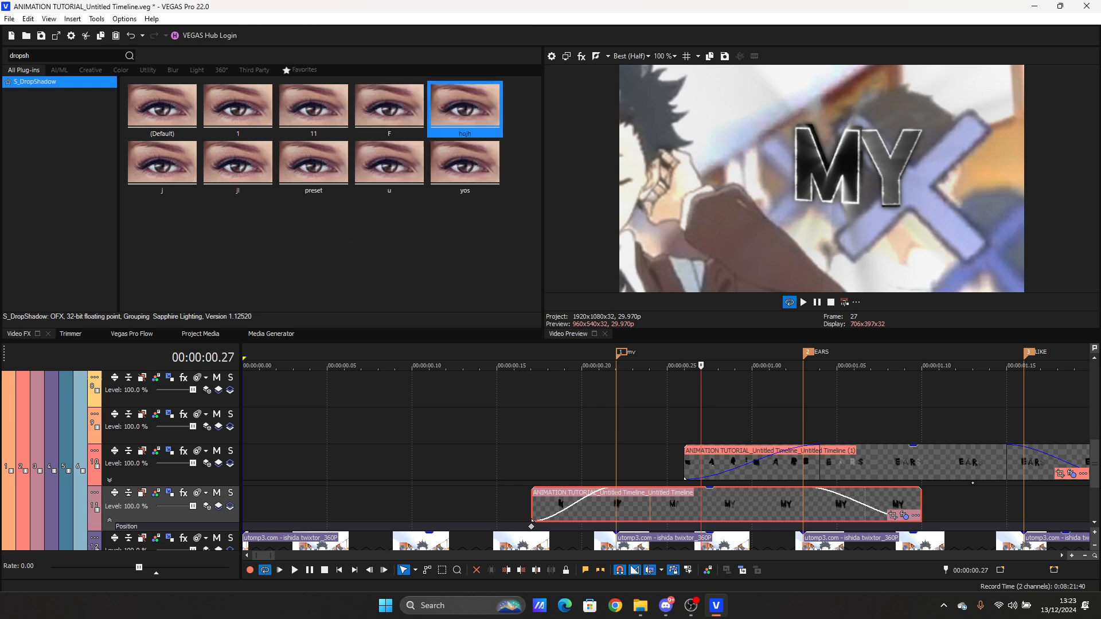
# Step: Insert a new video track above all the parent tracks and enlarge the timeline area
pyautogui.click(956, 462)
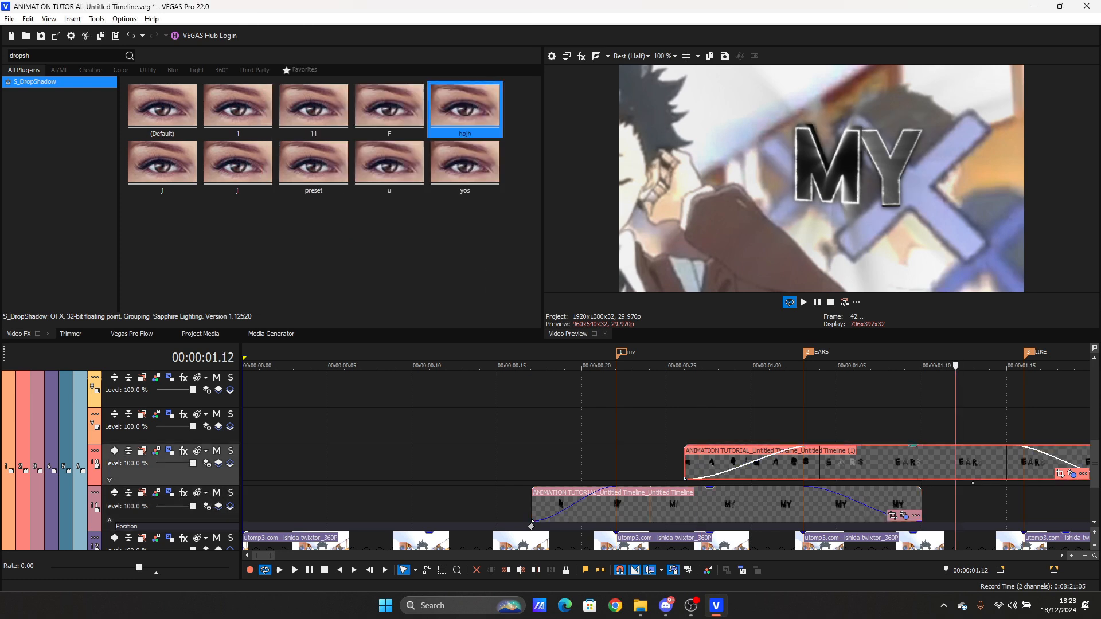
pyautogui.moveTo(1095, 464); pyautogui.dragTo(1095, 388)
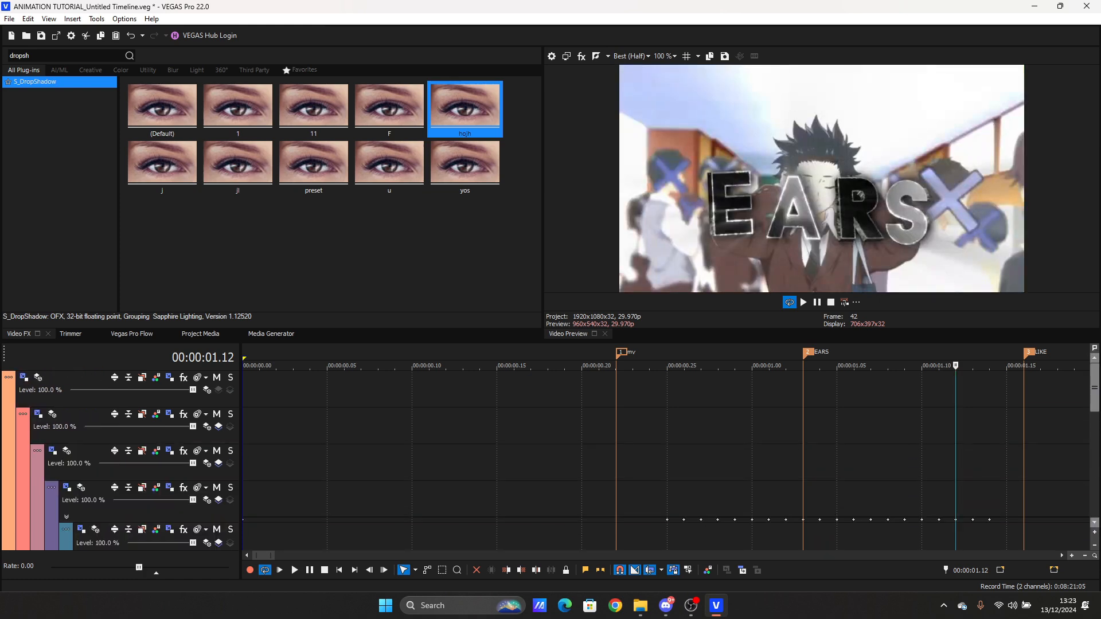
pyautogui.rightClick(992, 385)
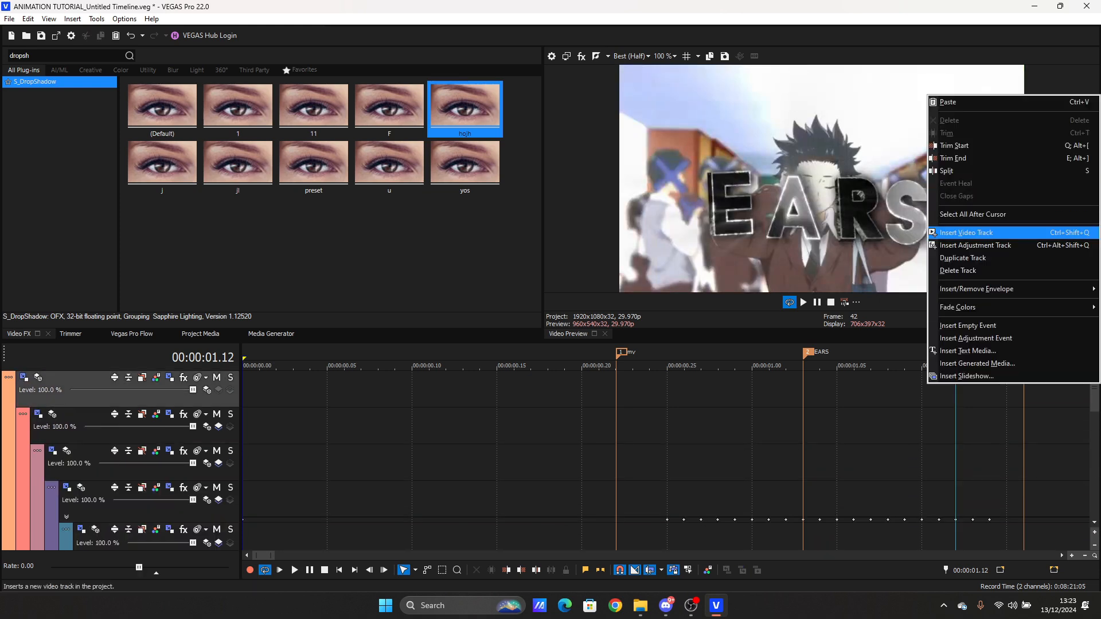
pyautogui.click(975, 232)
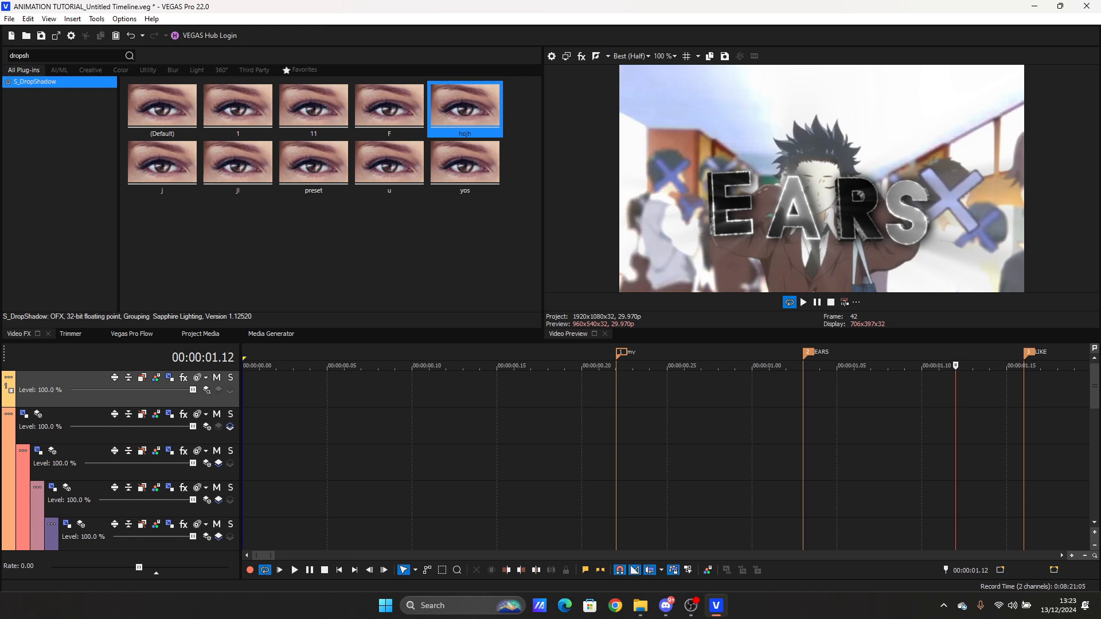
pyautogui.moveTo(860, 342); pyautogui.dragTo(860, 296)
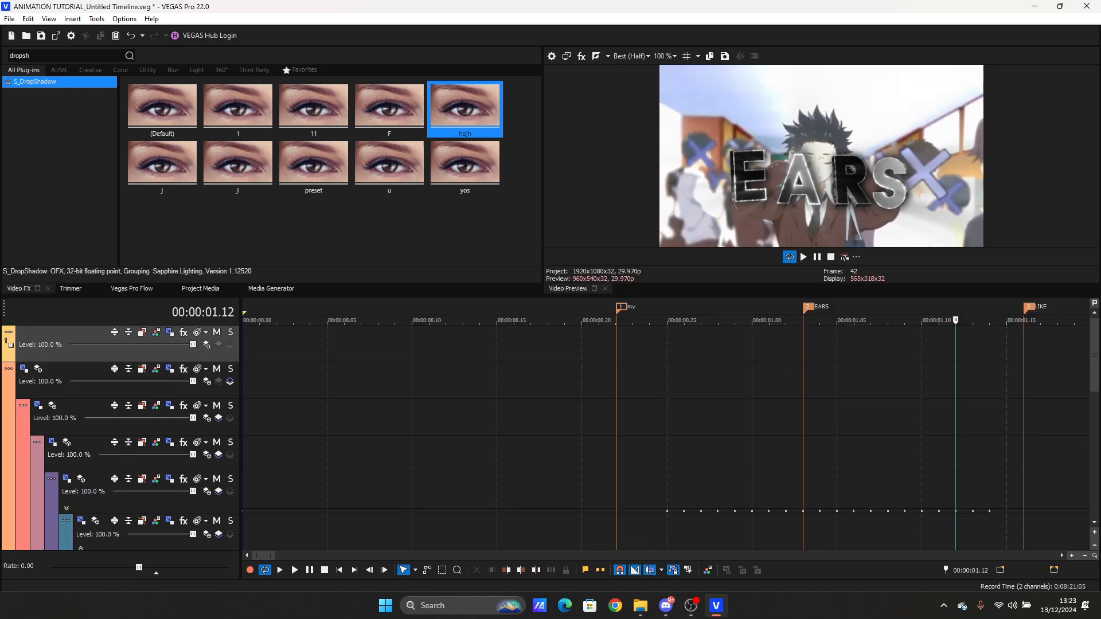
pyautogui.rightClick(766, 343)
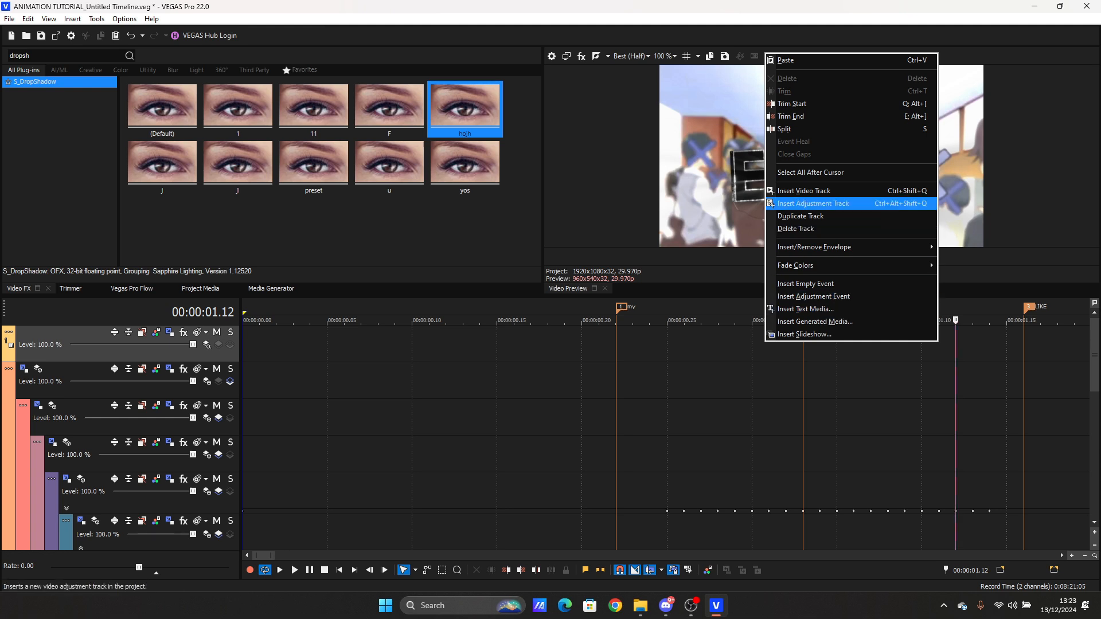
pyautogui.click(771, 204)
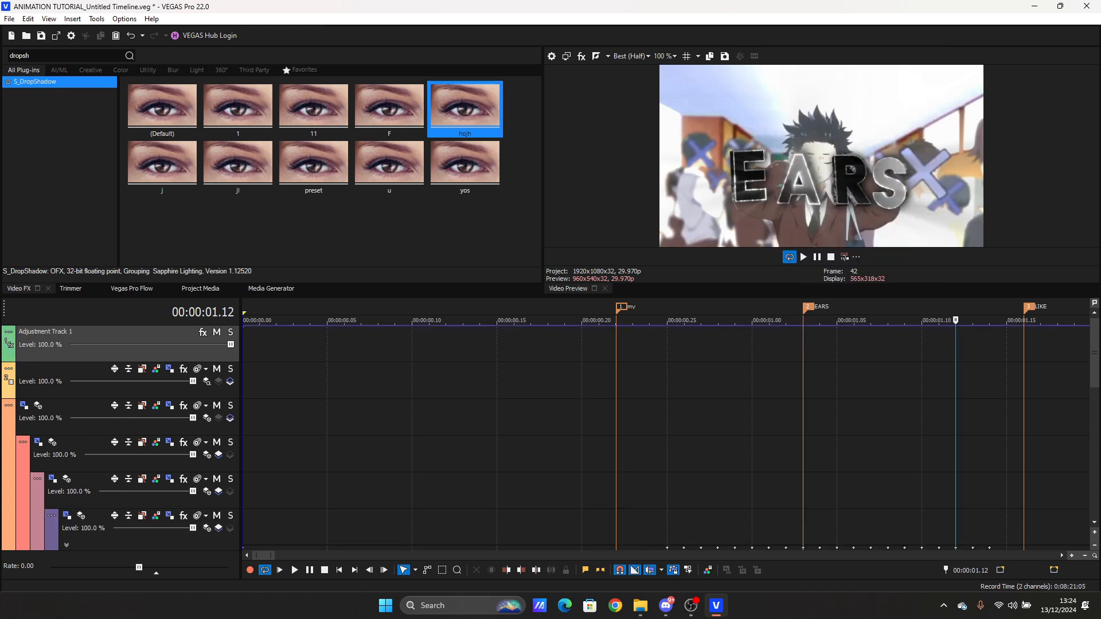
pyautogui.hotkey('ctrl', 'z')
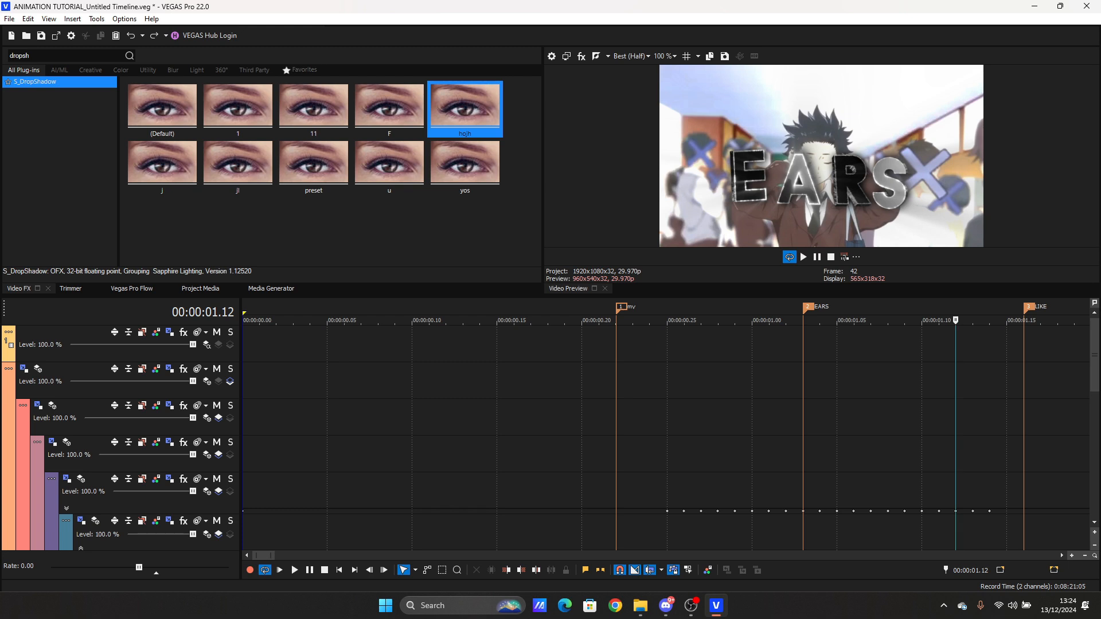
# Step: Insert an adjustment event at 00:00:00.29 on the new uppermost track and play back the transition
pyautogui.rightClick(733, 339)
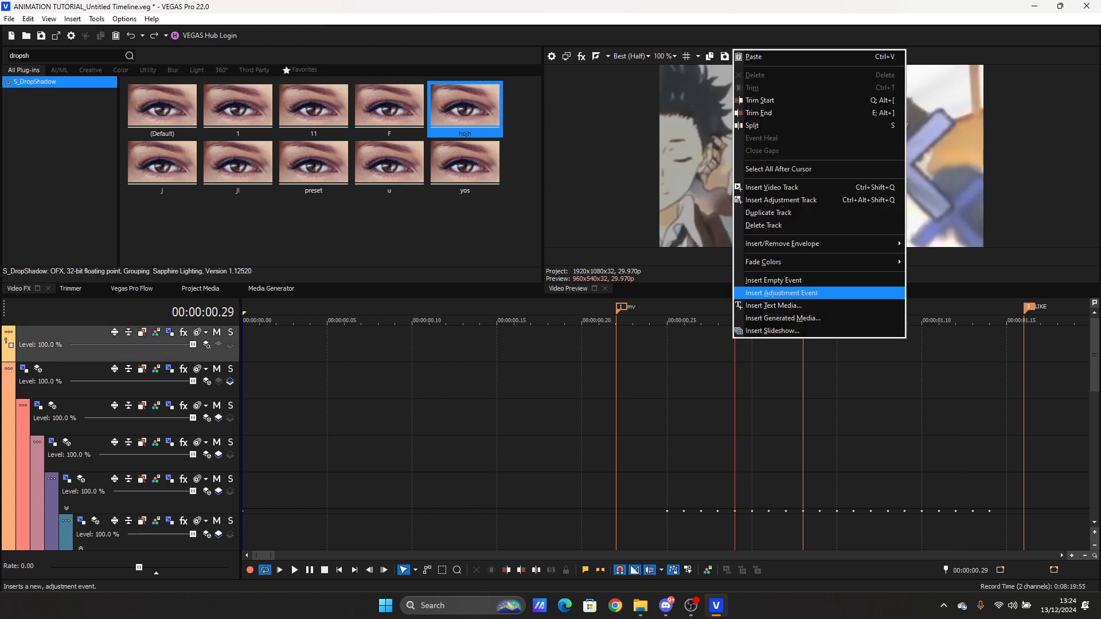
pyautogui.click(772, 292)
pyautogui.moveTo(737, 344)
pyautogui.mouseDown()
pyautogui.moveTo(650, 345)
pyautogui.moveTo(736, 345)
pyautogui.mouseUp()
pyautogui.press('space')
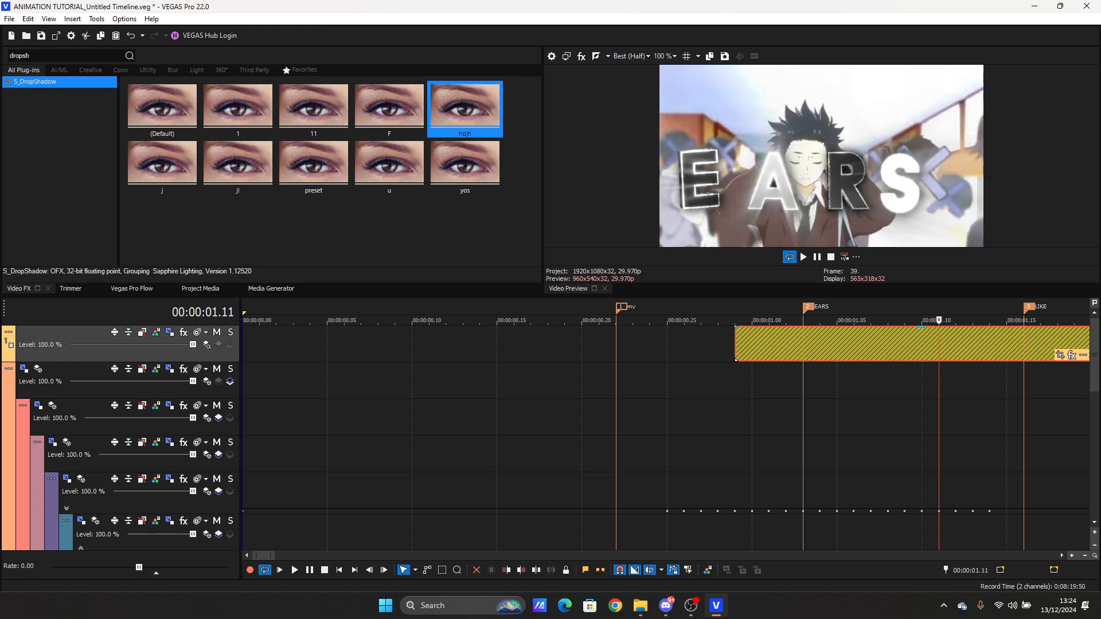
# Step: Trim the adjustment event so it runs from about 00:00:00.28 to 00:00:01.09
pyautogui.press('Left')
pyautogui.press('Left')
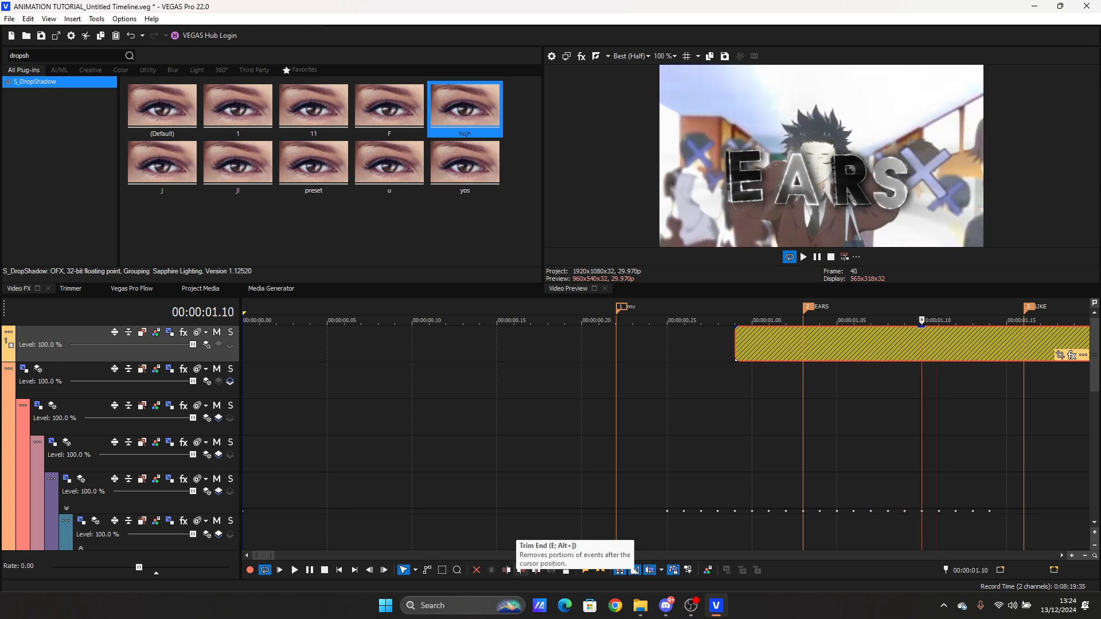
pyautogui.click(521, 571)
pyautogui.hotkey('ctrl', 'Left')
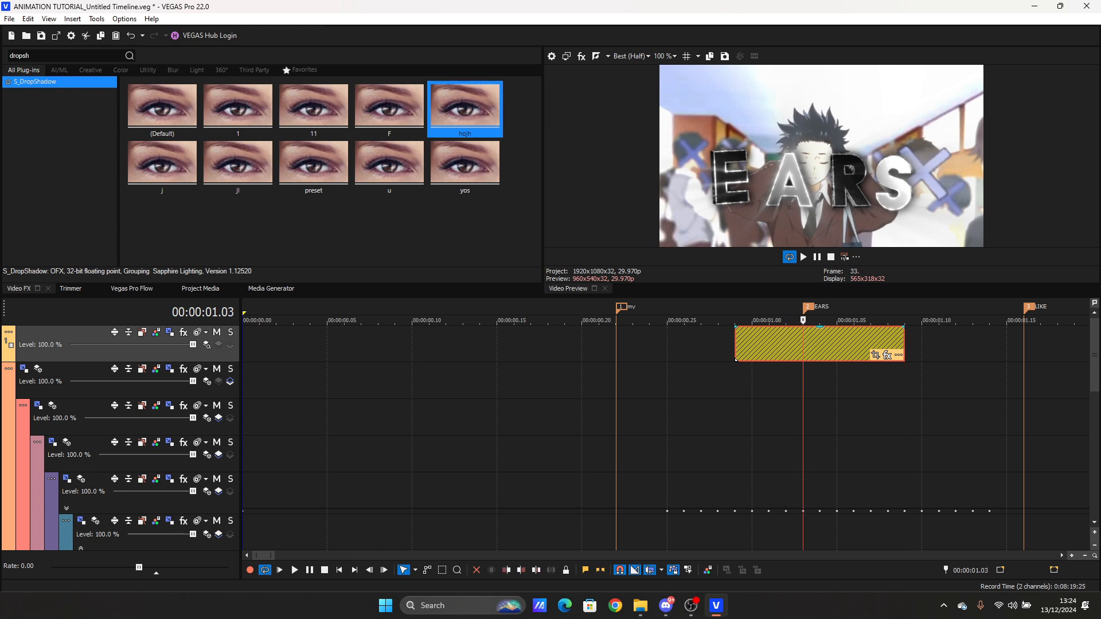
pyautogui.click(735, 362)
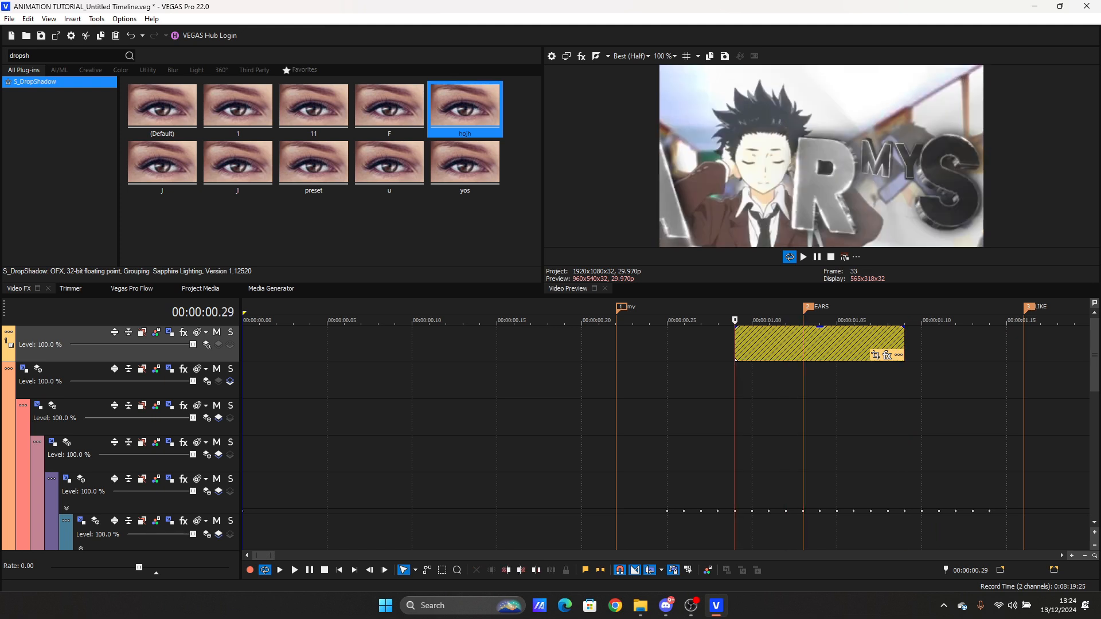
pyautogui.moveTo(736, 348); pyautogui.dragTo(718, 348)
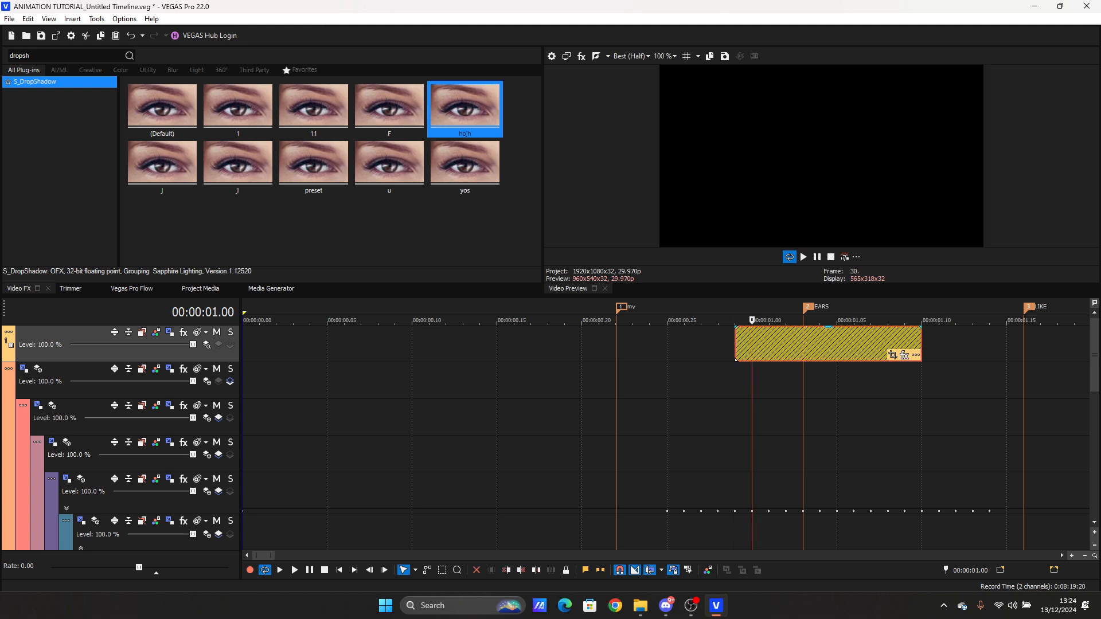
pyautogui.hotkey('ctrl', 'z')
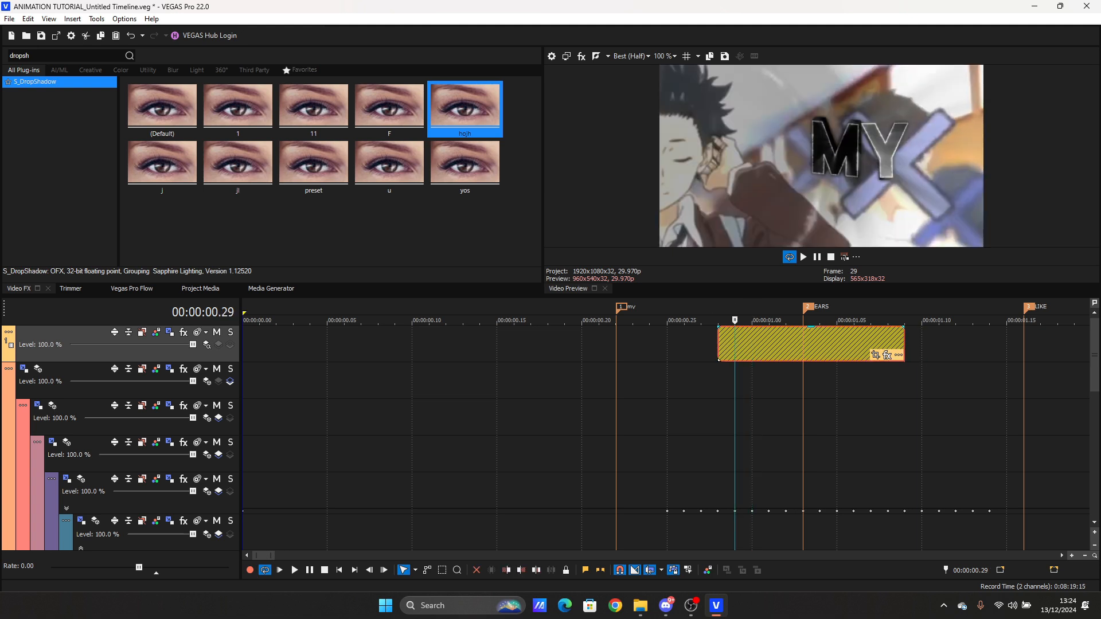
# Step: Add the default BCC Temporal Blur effect to the adjustment event, with the cursor at the EARS marker
pyautogui.click(803, 344)
pyautogui.doubleClick(21, 55)
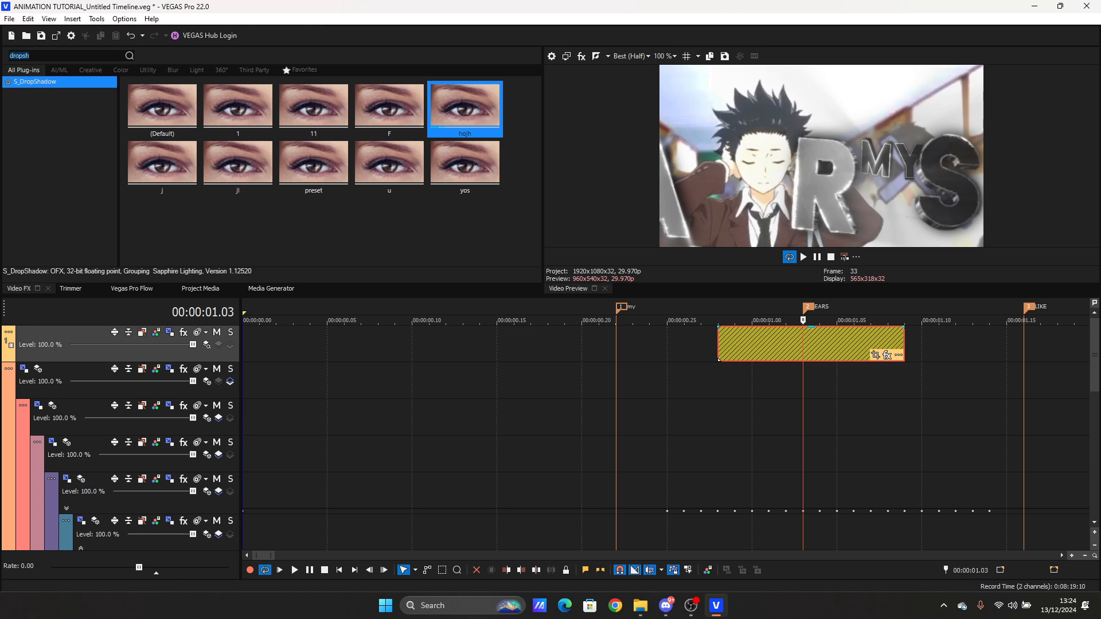
pyautogui.write('tempo')
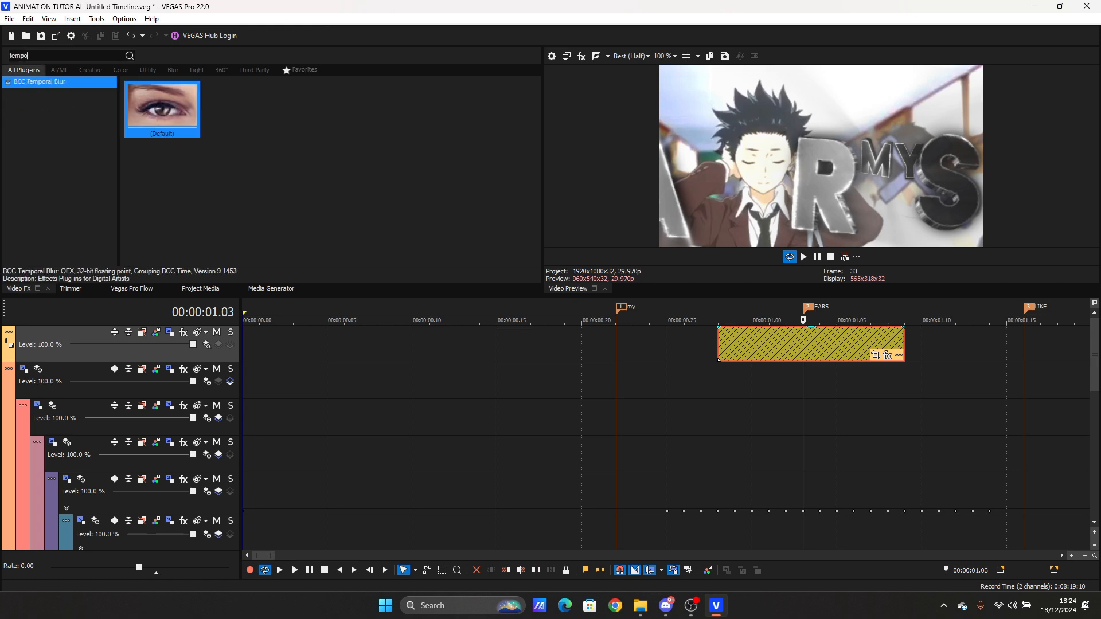
pyautogui.moveTo(162, 109); pyautogui.dragTo(803, 344)
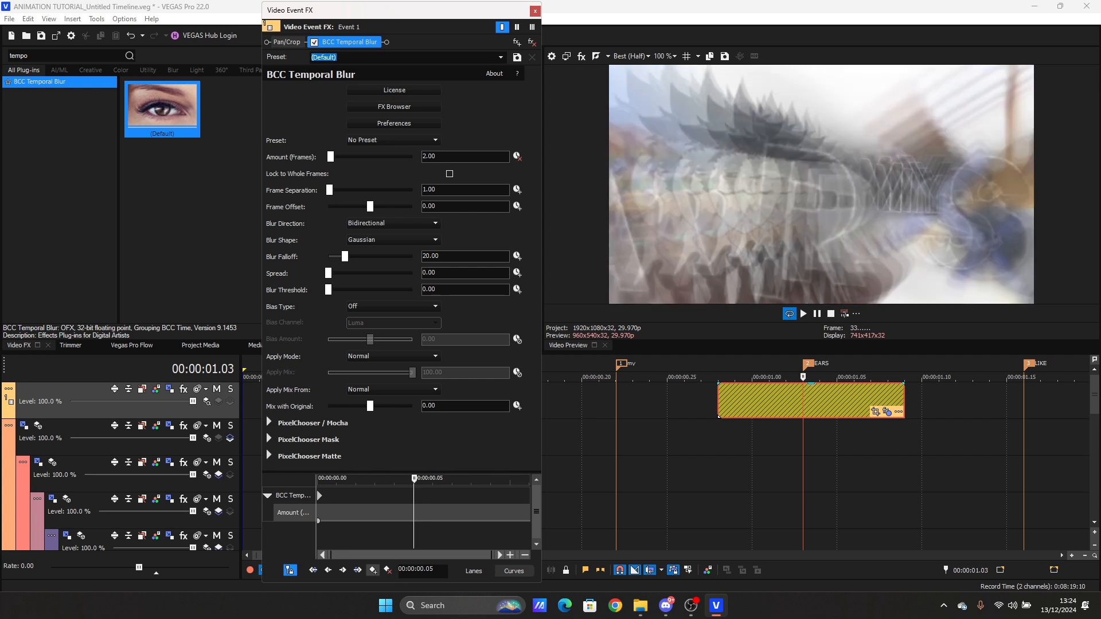
# Step: Keyframe the blur's Amount (Frames) at 00:00:00.05 within the event and set the first keyframe to 0.00
pyautogui.click(373, 569)
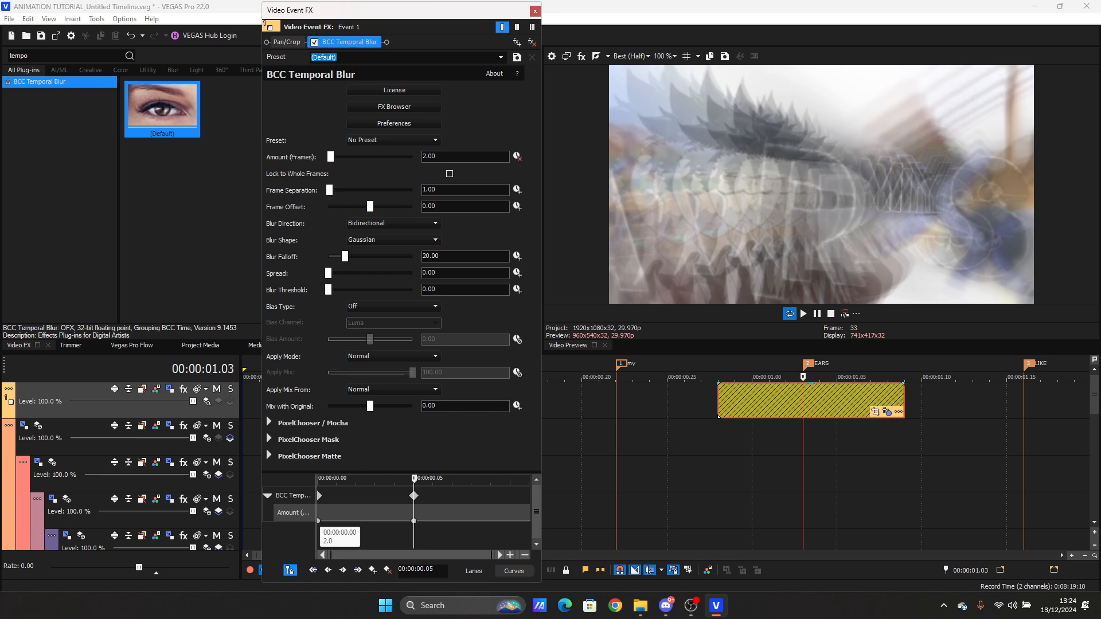
pyautogui.click(319, 520)
pyautogui.click(319, 521)
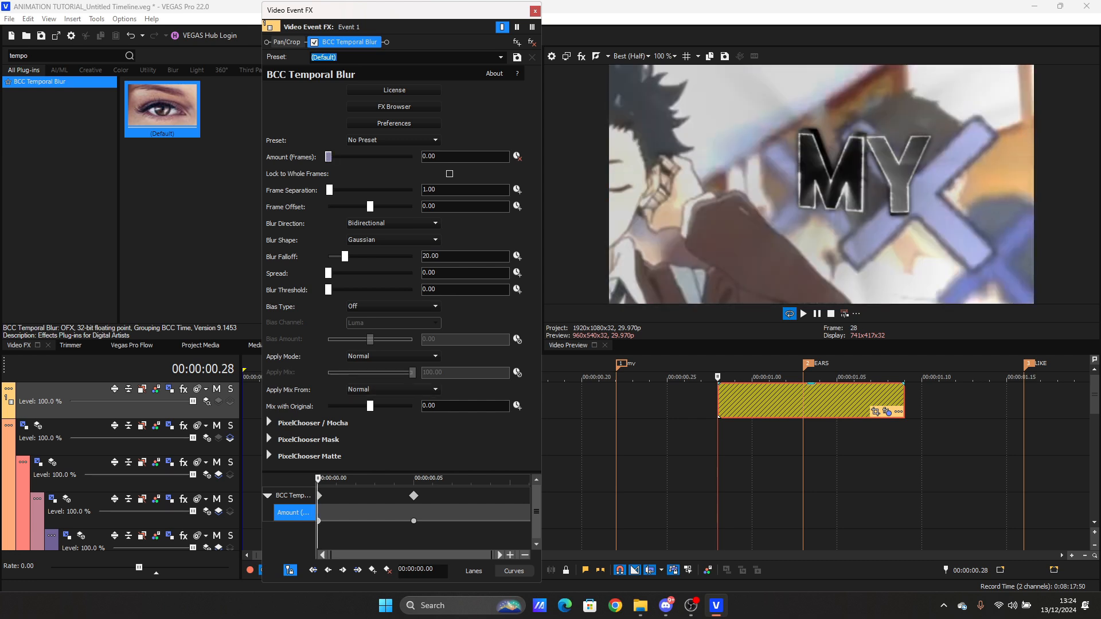
# Step: Extend the adjustment event to 00:00:01.14 and add an Amount (Frames) keyframe of 0.00 at 00:00:00.15 within it
pyautogui.click(485, 514)
pyautogui.moveTo(486, 514); pyautogui.dragTo(529, 514)
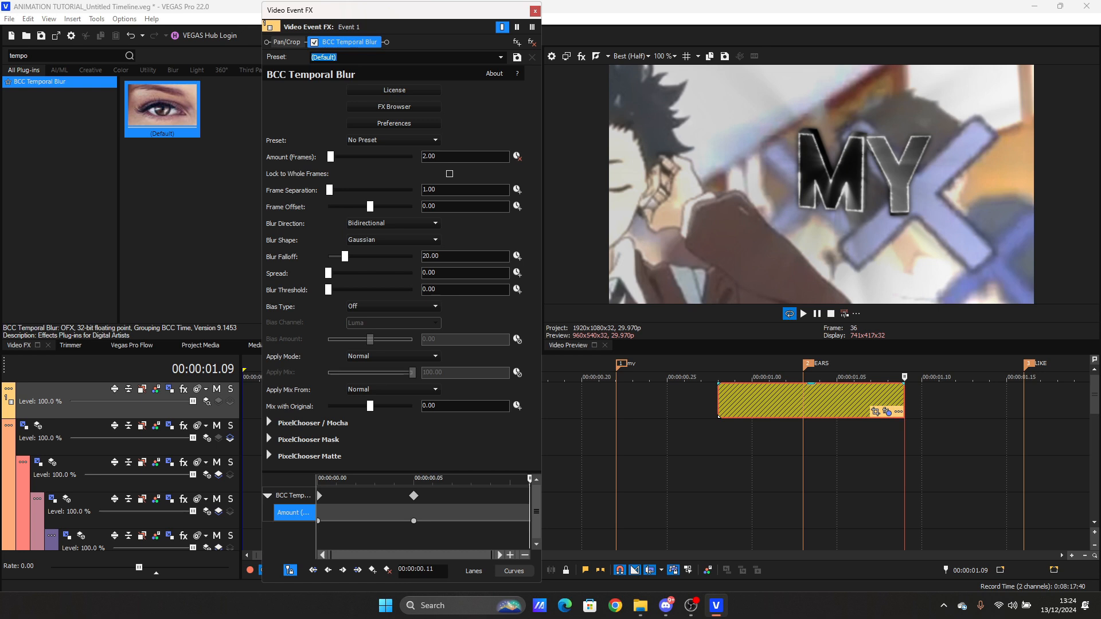
pyautogui.moveTo(905, 399); pyautogui.dragTo(989, 399)
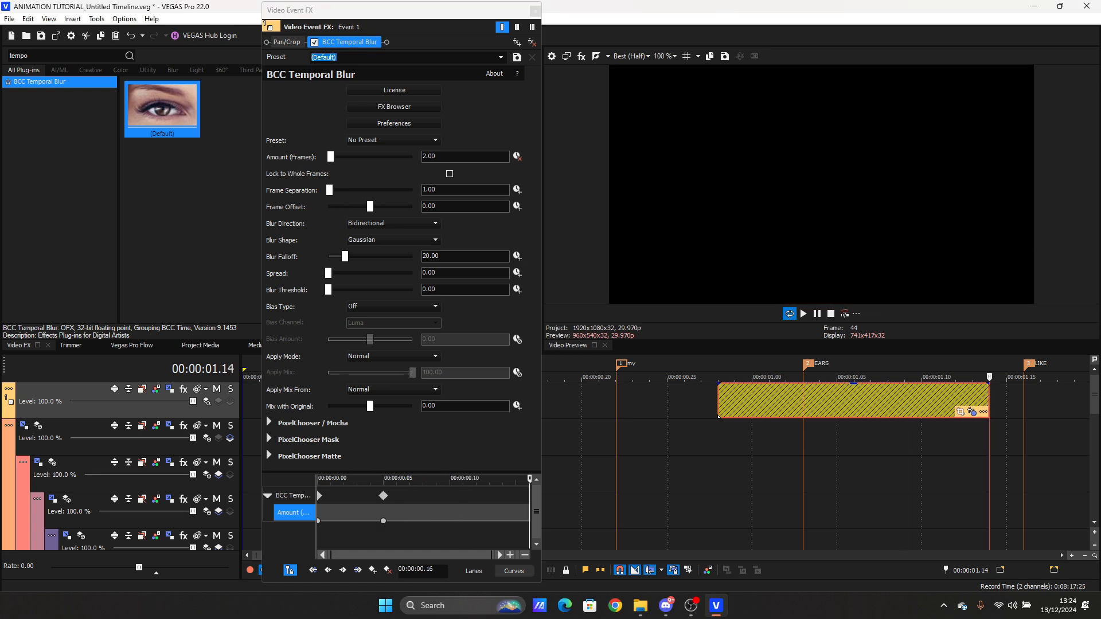
pyautogui.moveTo(503, 513); pyautogui.dragTo(516, 513)
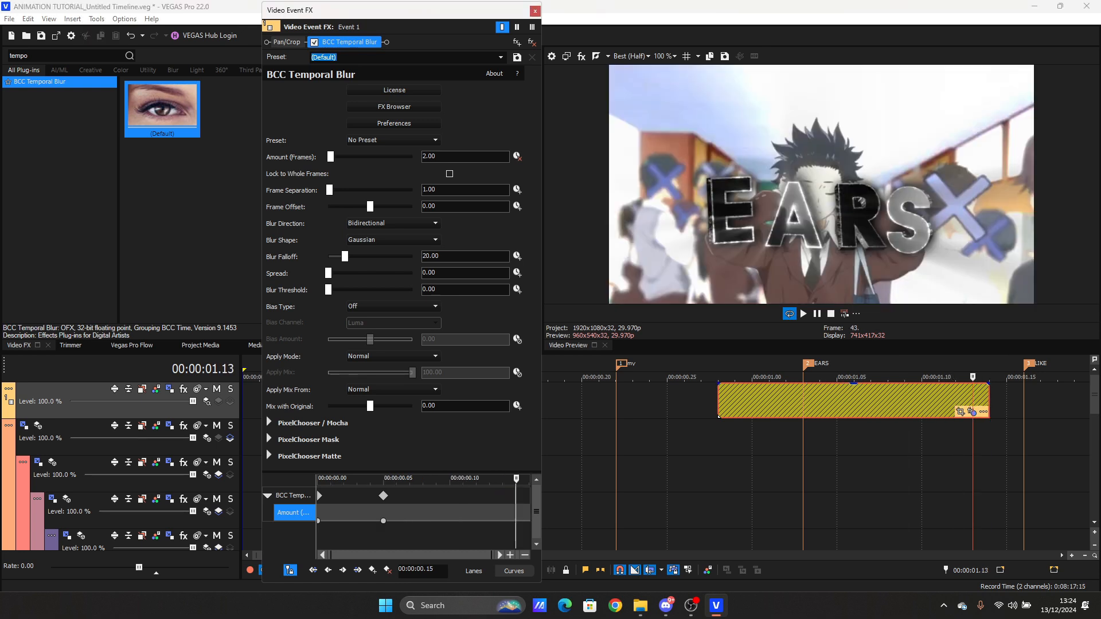
pyautogui.moveTo(331, 157); pyautogui.dragTo(326, 156)
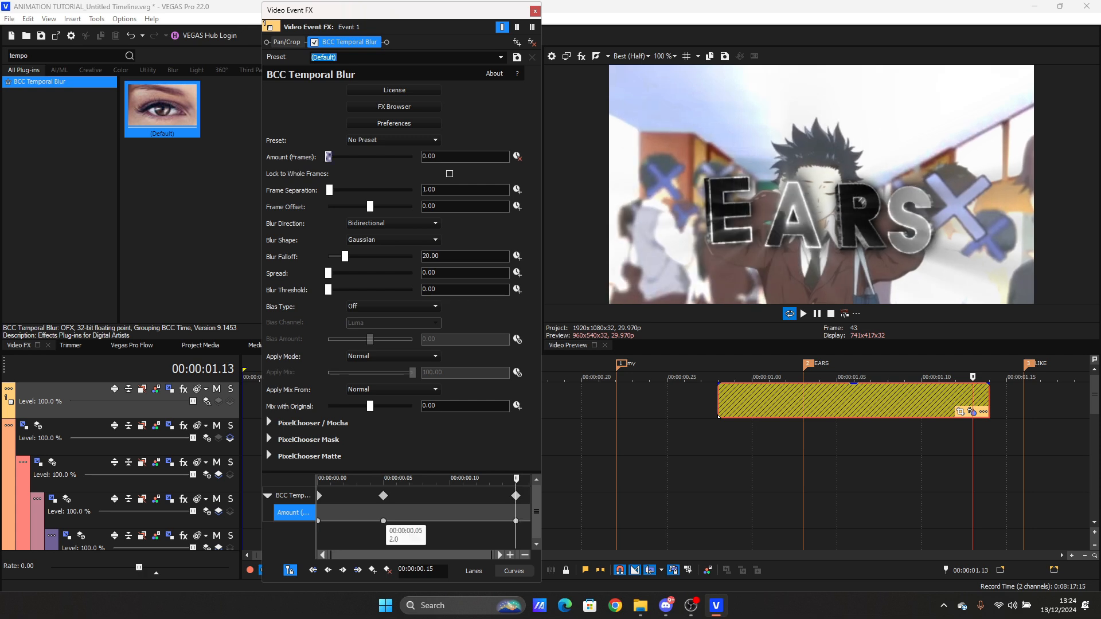
# Step: Set Amount (Frames) to 1.00 at the middle keyframe and Blur Falloff to 0.00
pyautogui.click(383, 521)
pyautogui.click(352, 517)
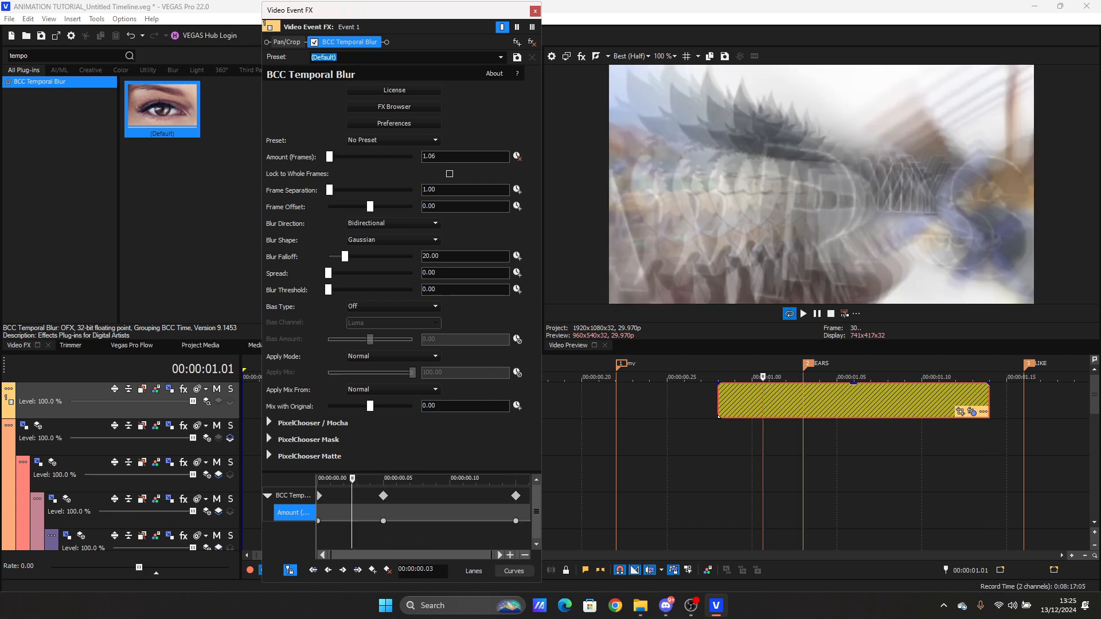
pyautogui.click(383, 521)
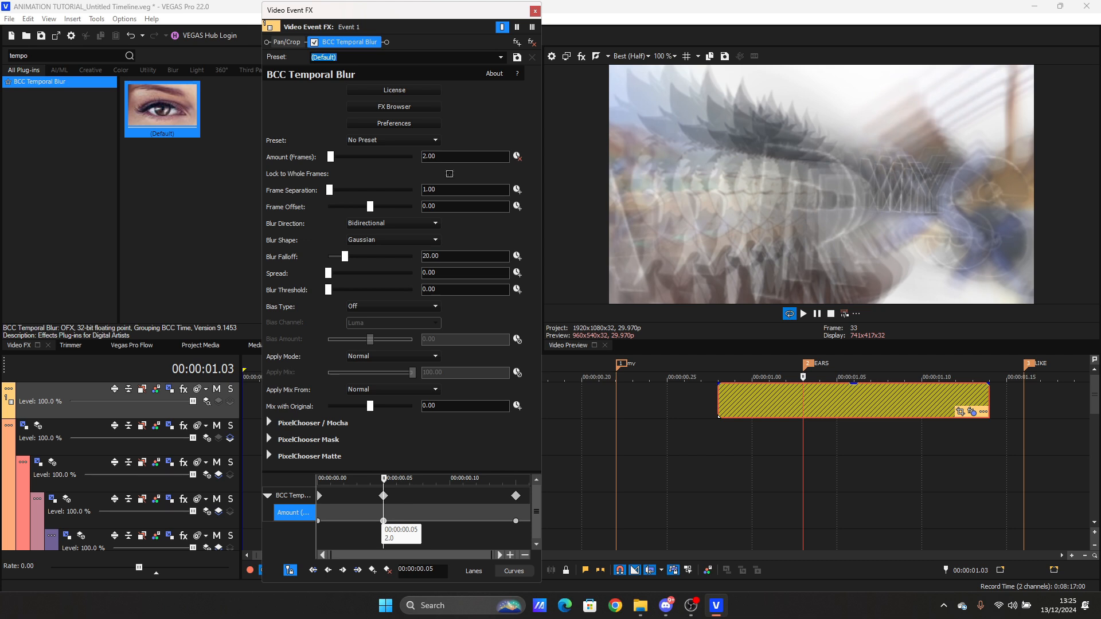
pyautogui.click(436, 156)
pyautogui.write('1')
pyautogui.press('Return')
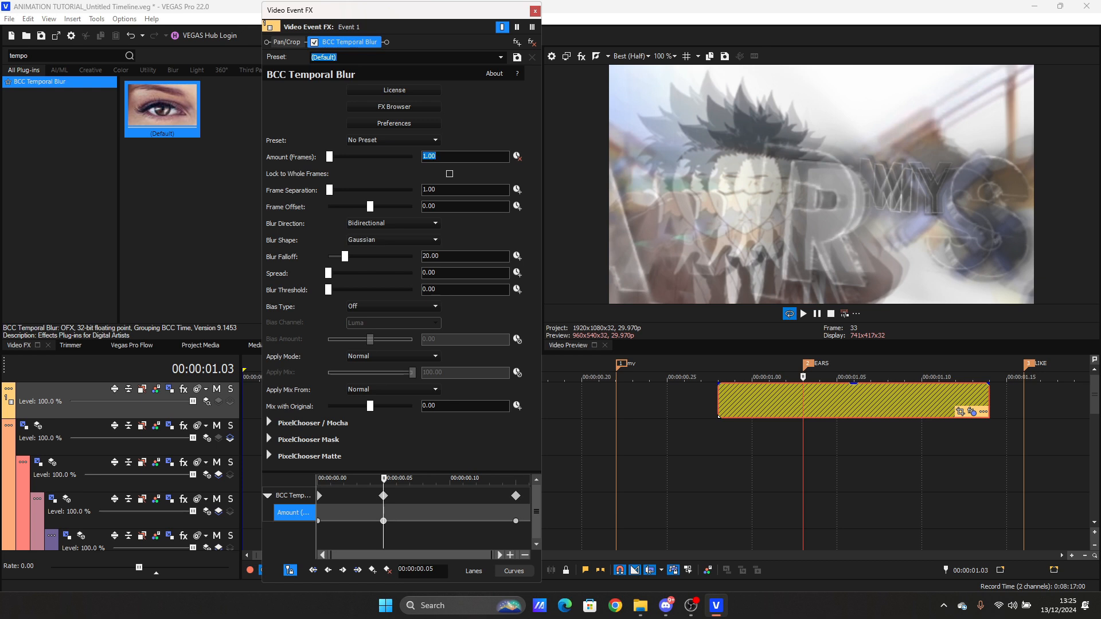
pyautogui.moveTo(345, 256); pyautogui.dragTo(328, 256)
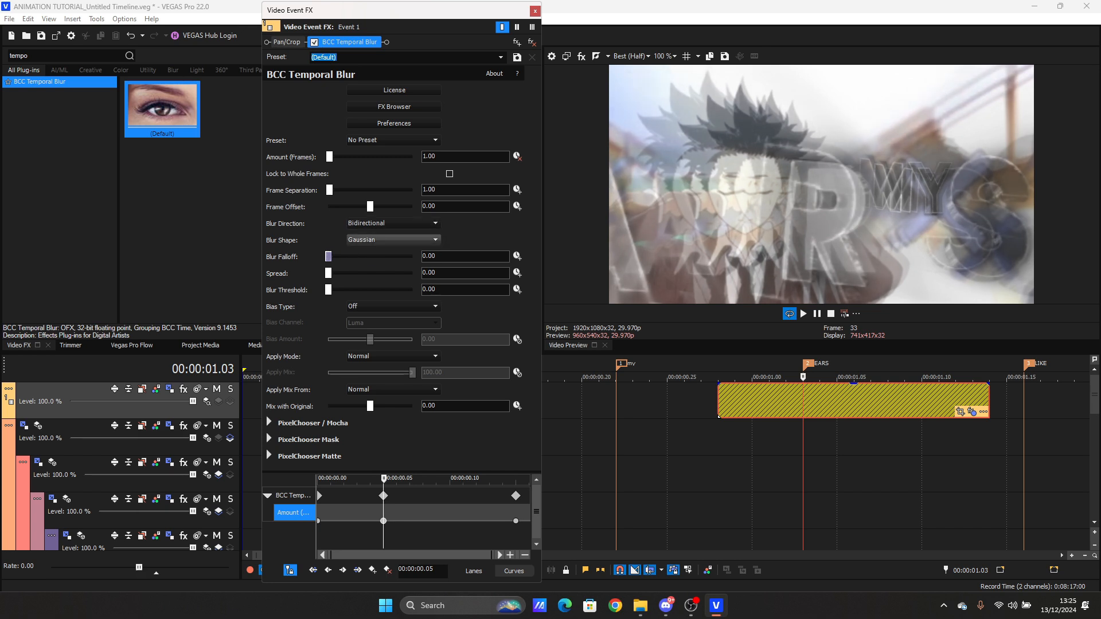
# Step: Try the Flat blur shape on the transition frames and switch back to Gaussian
pyautogui.click(393, 240)
pyautogui.click(378, 257)
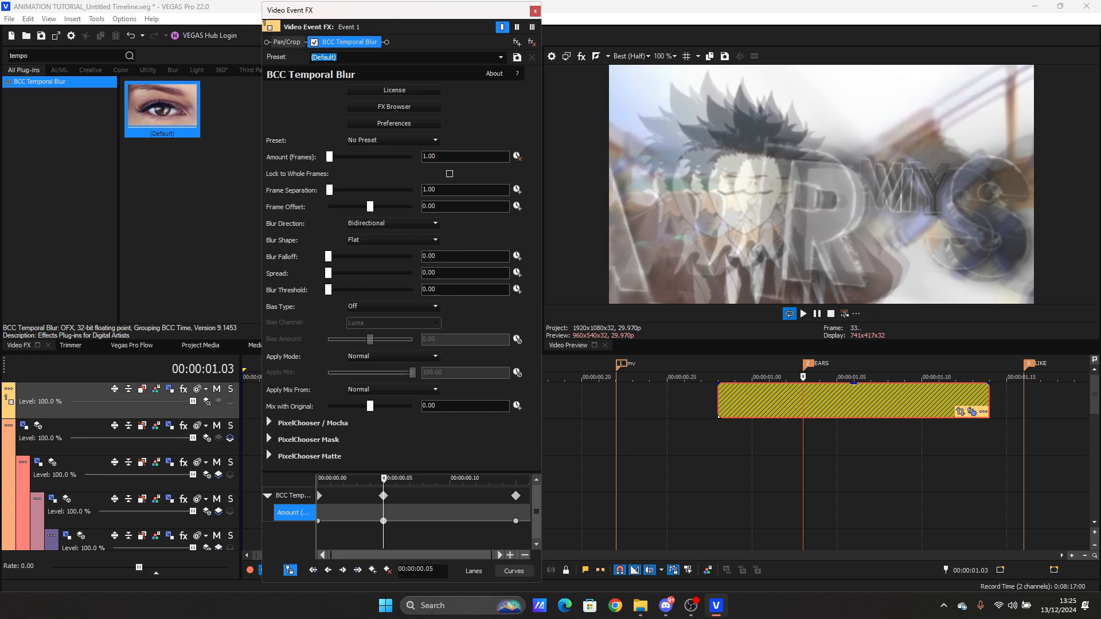
pyautogui.click(364, 497)
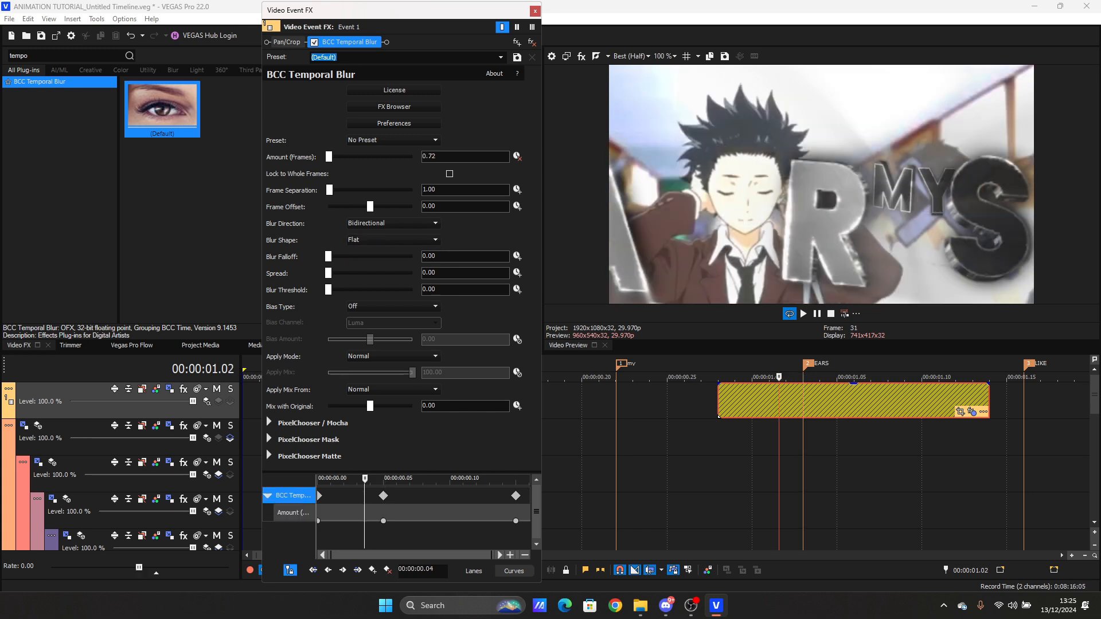
pyautogui.click(378, 496)
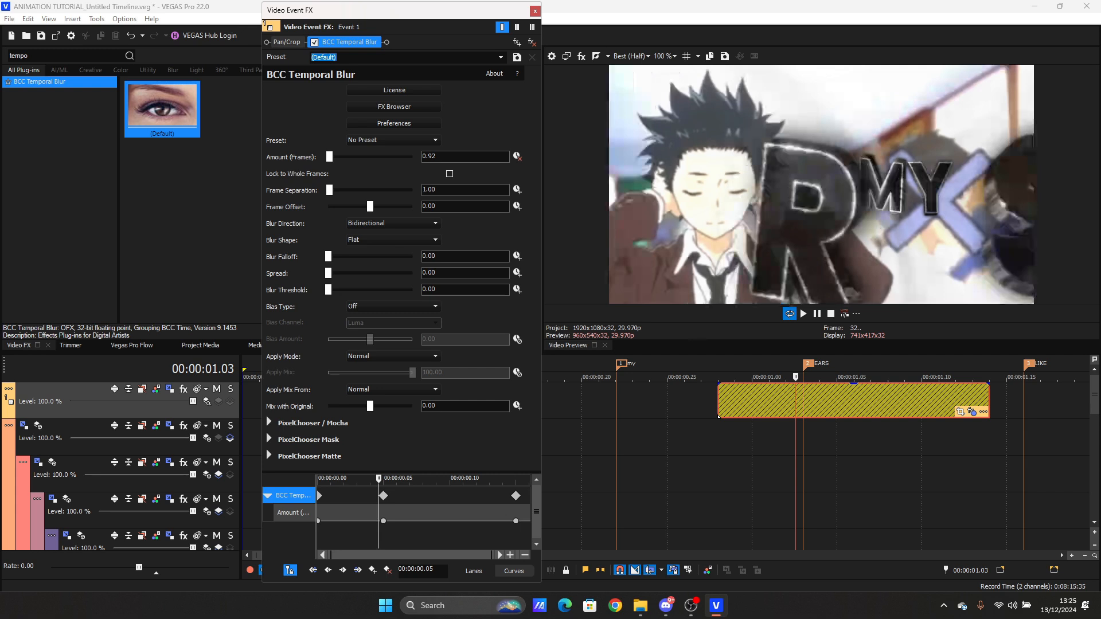
pyautogui.click(394, 240)
pyautogui.click(394, 250)
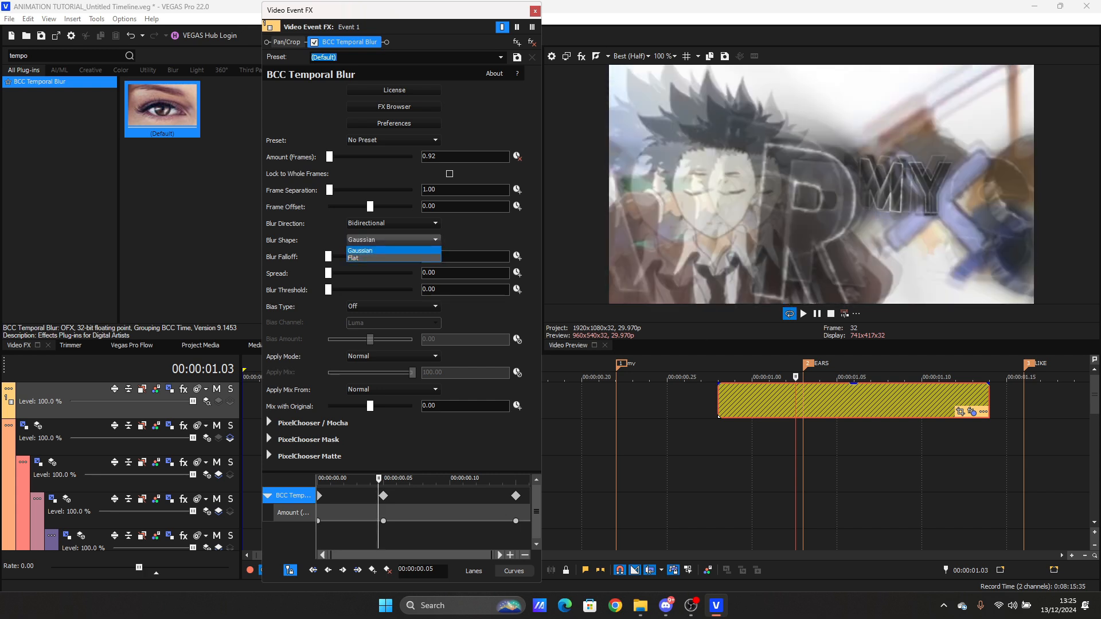
pyautogui.click(535, 11)
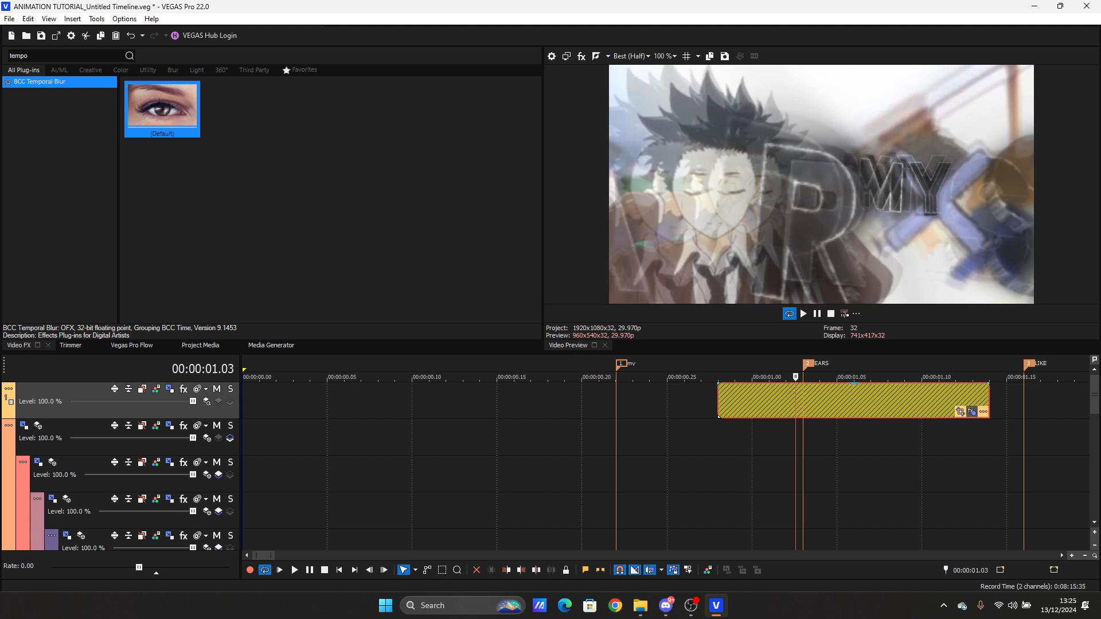
# Step: Set the first Amount keyframe to Slow Fade and the middle one to Fast Fade, and step through the following frames
pyautogui.click(972, 412)
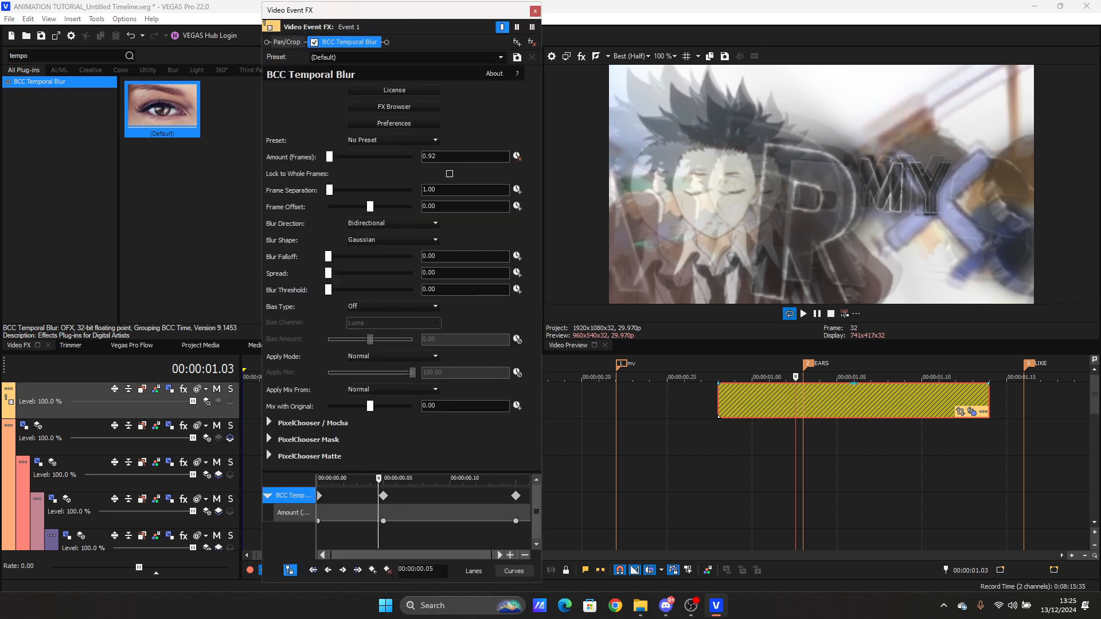
pyautogui.rightClick(319, 520)
pyautogui.click(356, 454)
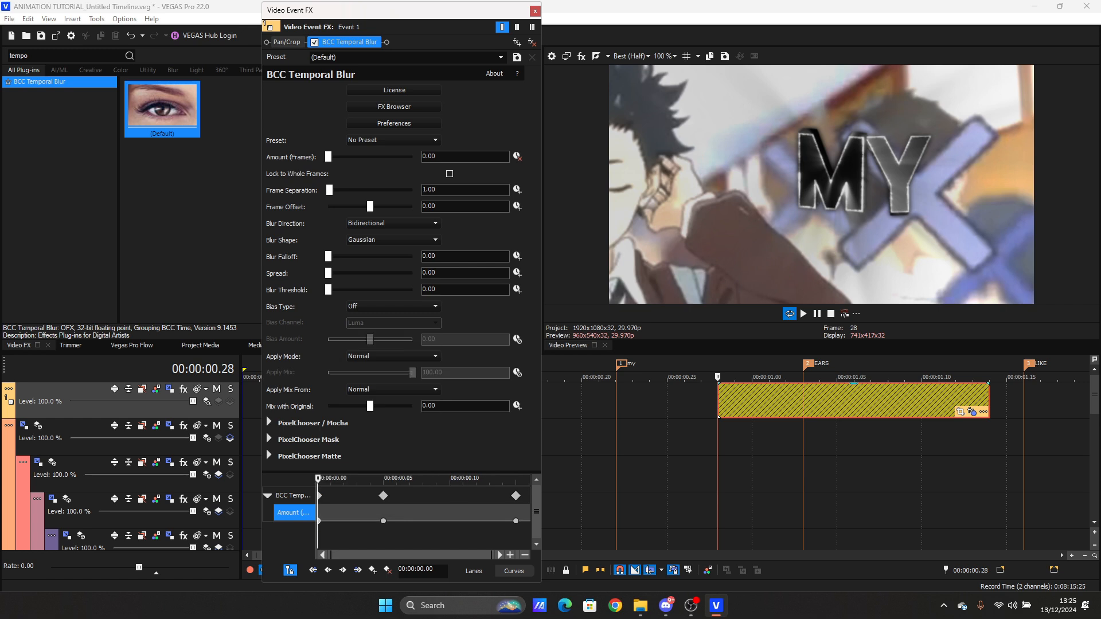
pyautogui.rightClick(383, 521)
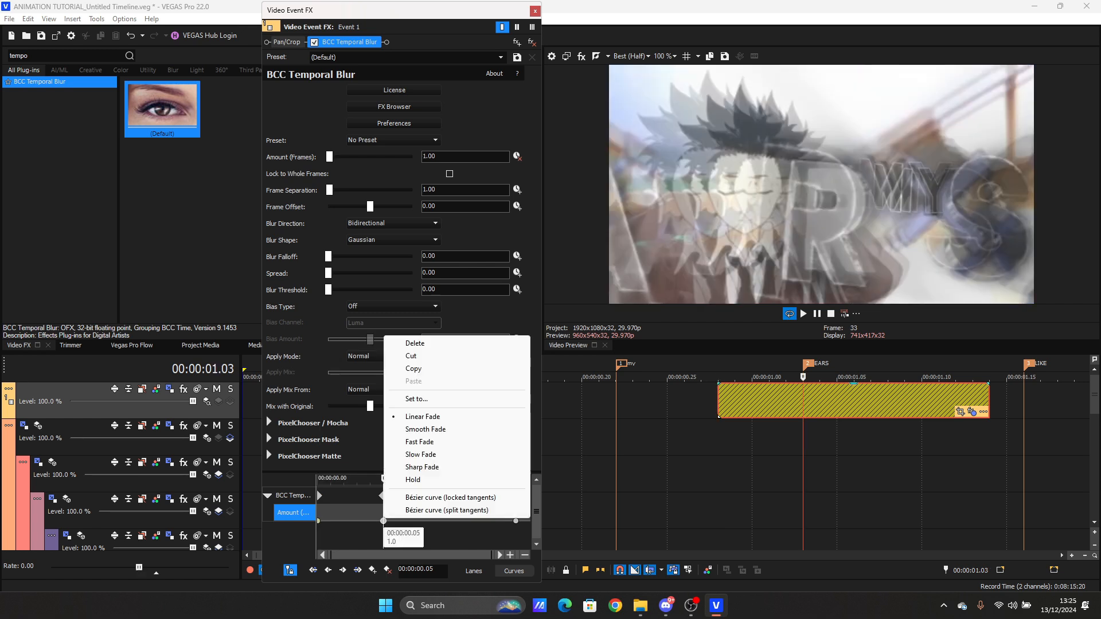
pyautogui.click(419, 442)
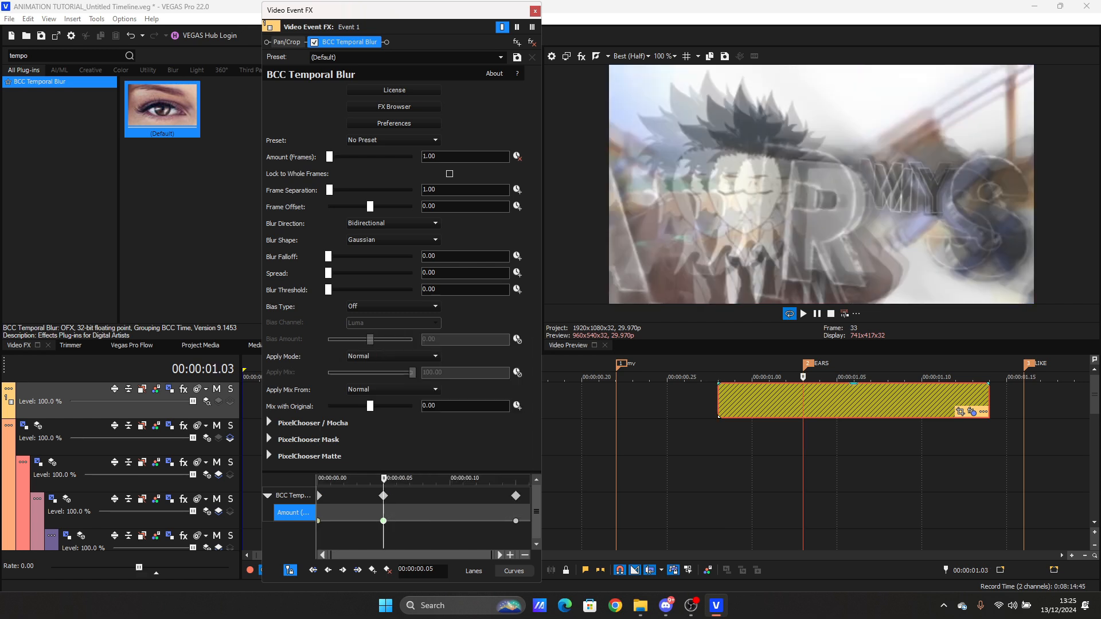
pyautogui.click(535, 11)
pyautogui.press('Right')
pyautogui.press('Right')
pyautogui.press('Right')
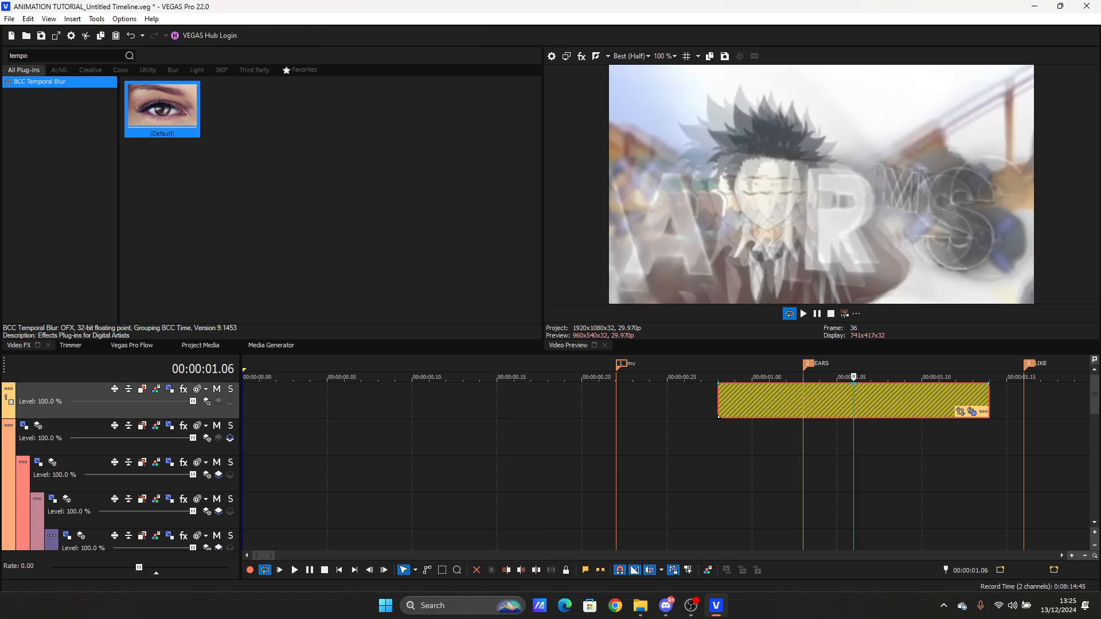
# Step: Apply a 0.00, 0.23, 0.78, 0.98 Vegas Pro Flow curve to the event's BCC Temporal Blur Amount (Frames) and check its keyframes
pyautogui.click(132, 346)
pyautogui.press('Right')
pyautogui.press('Right')
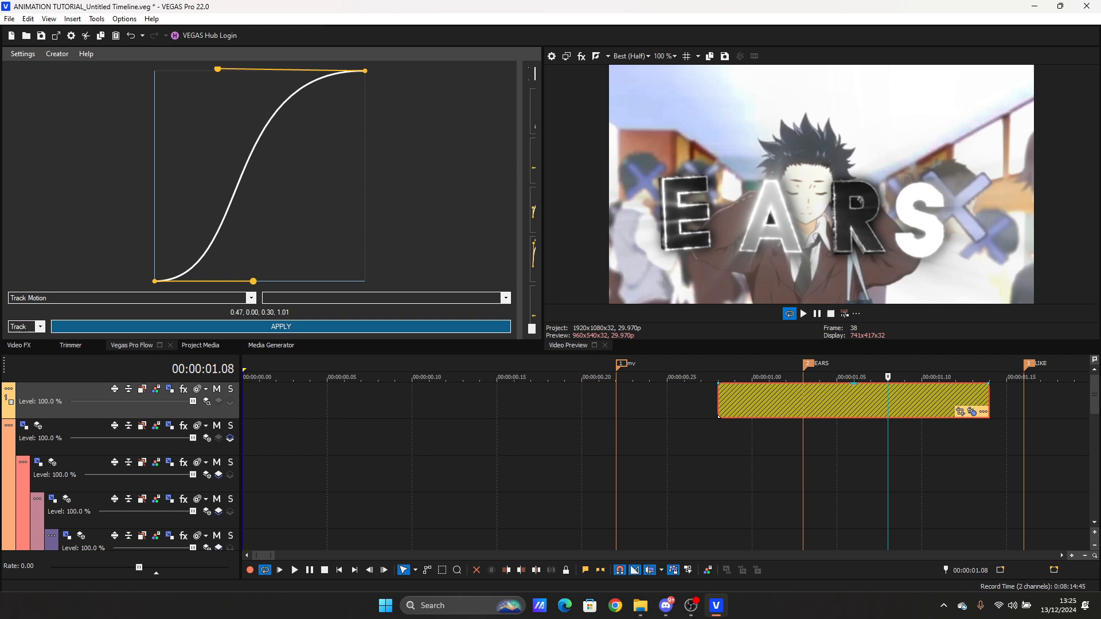
pyautogui.moveTo(252, 281); pyautogui.dragTo(154, 233)
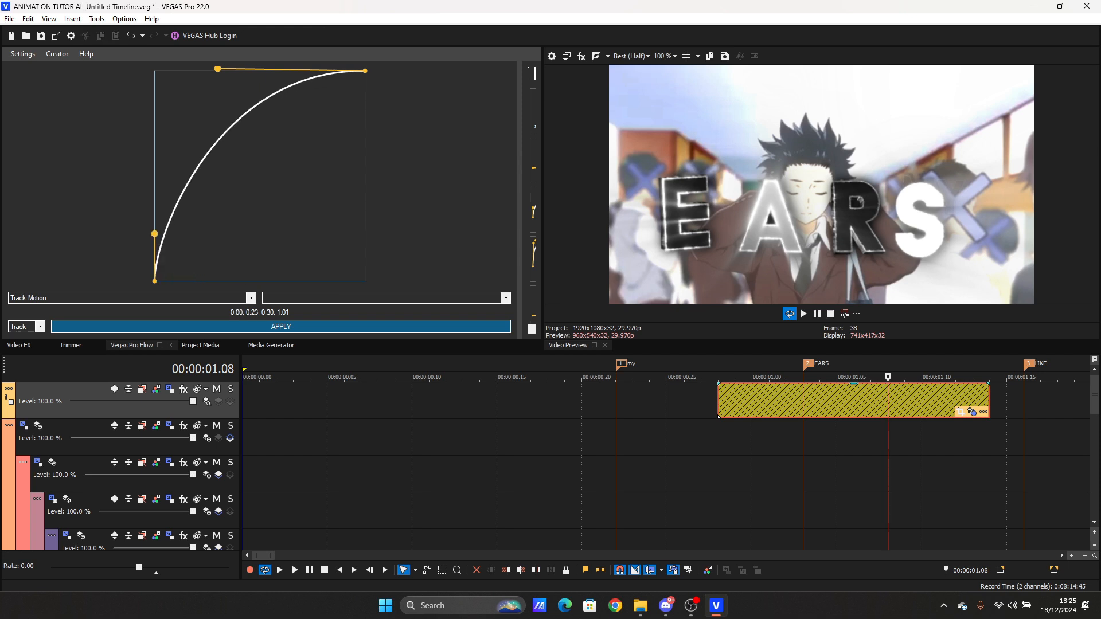
pyautogui.moveTo(217, 69); pyautogui.dragTo(317, 75)
pyautogui.click(40, 327)
pyautogui.click(23, 337)
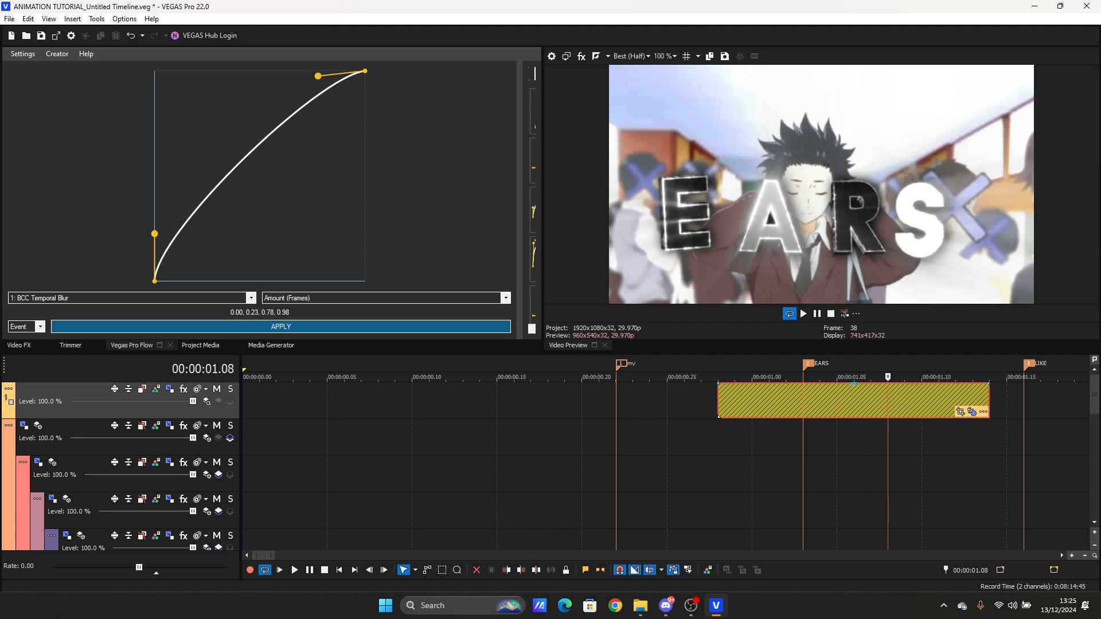
pyautogui.click(972, 412)
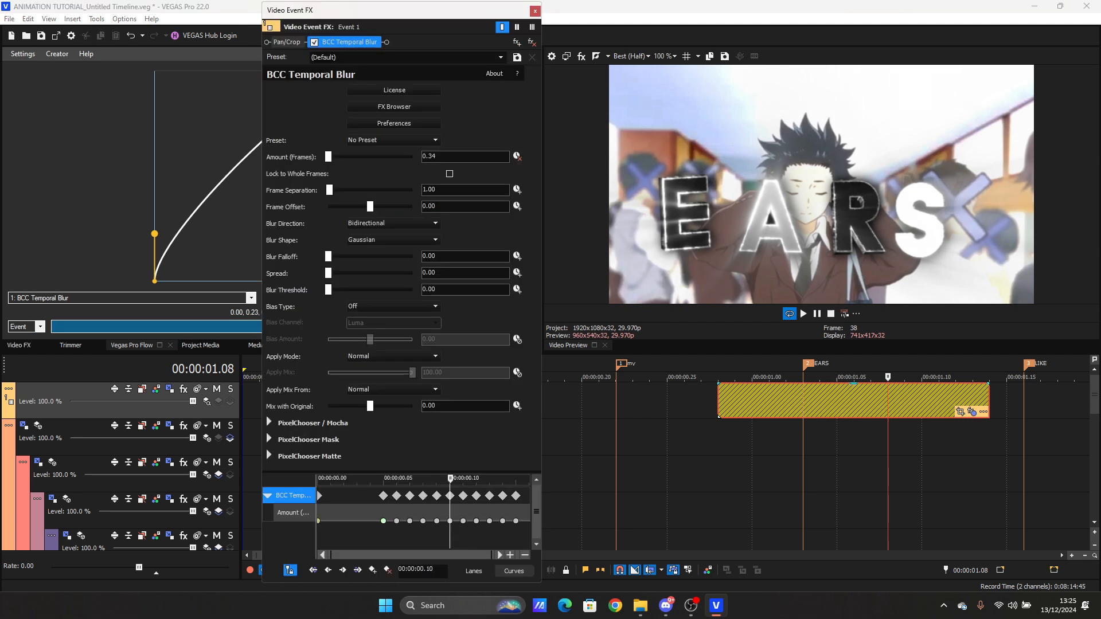
pyautogui.click(535, 11)
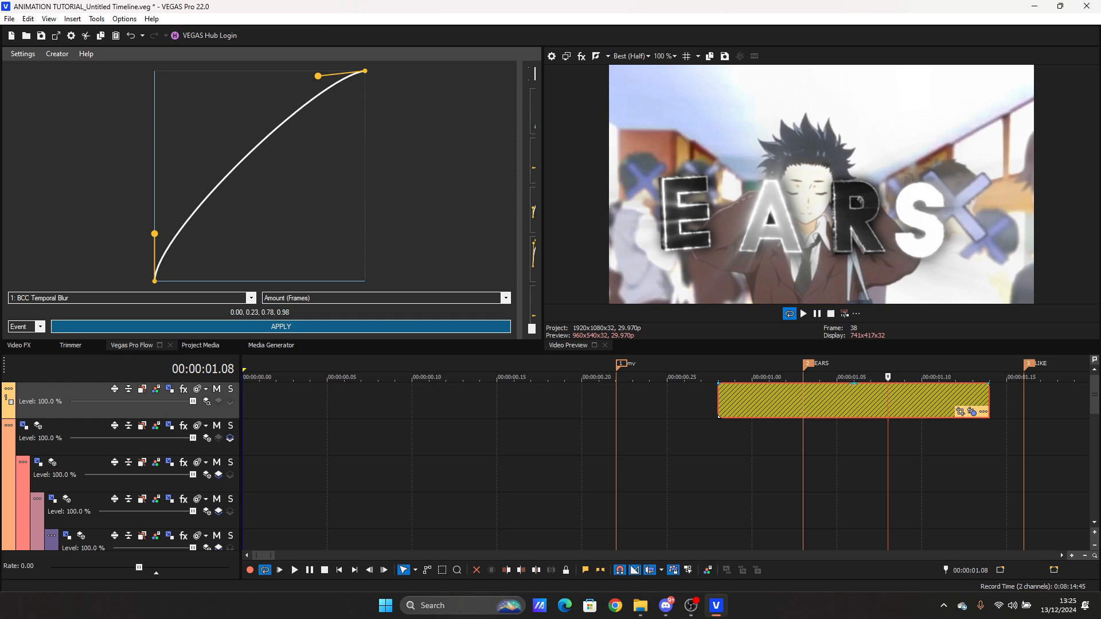
# Step: Play back and step through the blurred transition between the MY and EARS titles
pyautogui.click(820, 402)
pyautogui.press('space')
pyautogui.press('space')
pyautogui.press('Left')
pyautogui.press('Left')
pyautogui.press('Left')
pyautogui.press('Left')
pyautogui.press('Left')
pyautogui.press('Left')
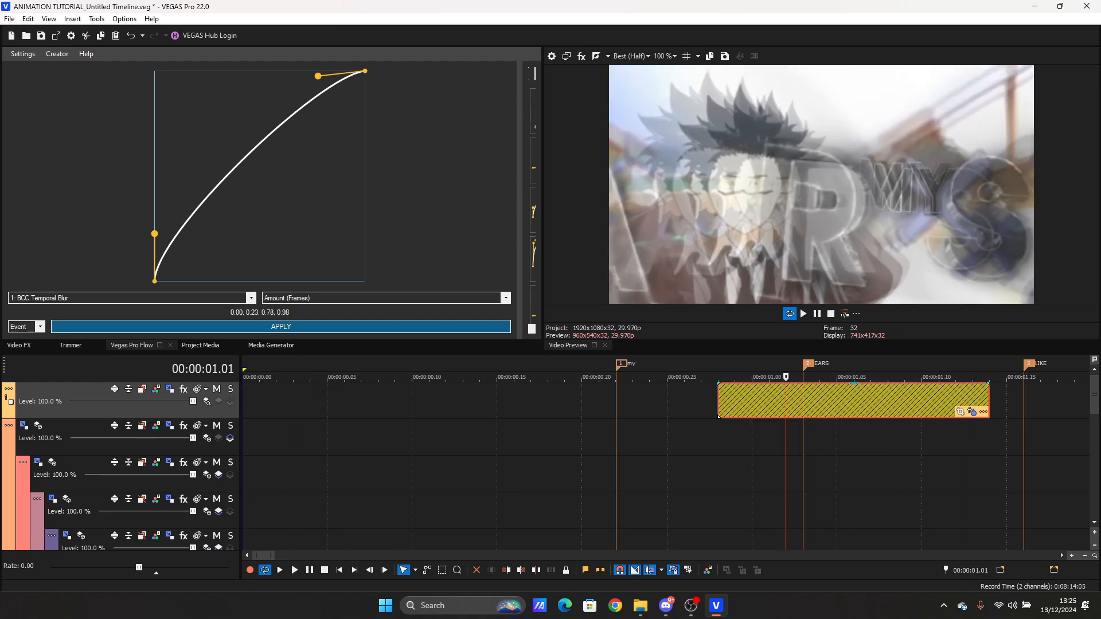
pyautogui.press('space')
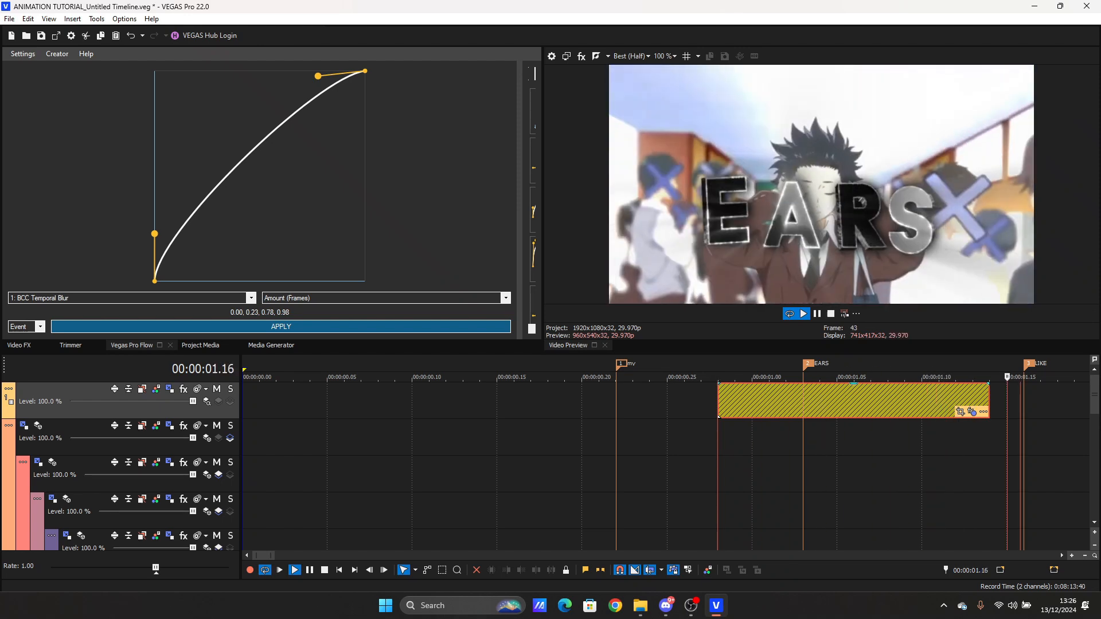
pyautogui.press('space')
# Step: Copy the blur adjustment event and paste it at about 00:00:00.16 on a new video track above it
pyautogui.click(819, 400)
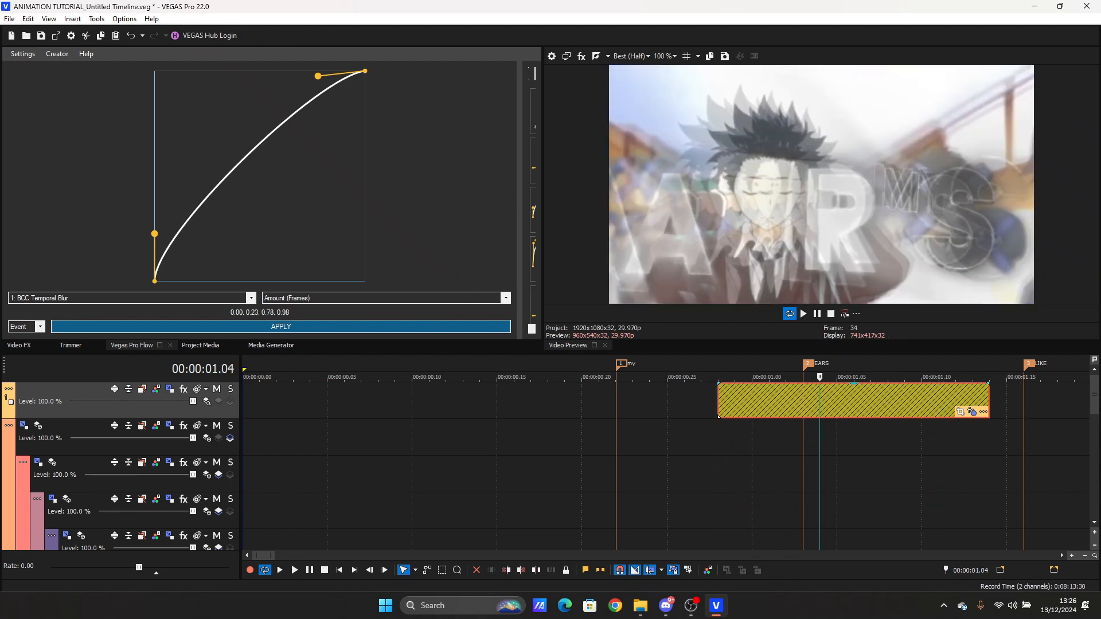
pyautogui.hotkey('ctrl', 'shift', 'q')
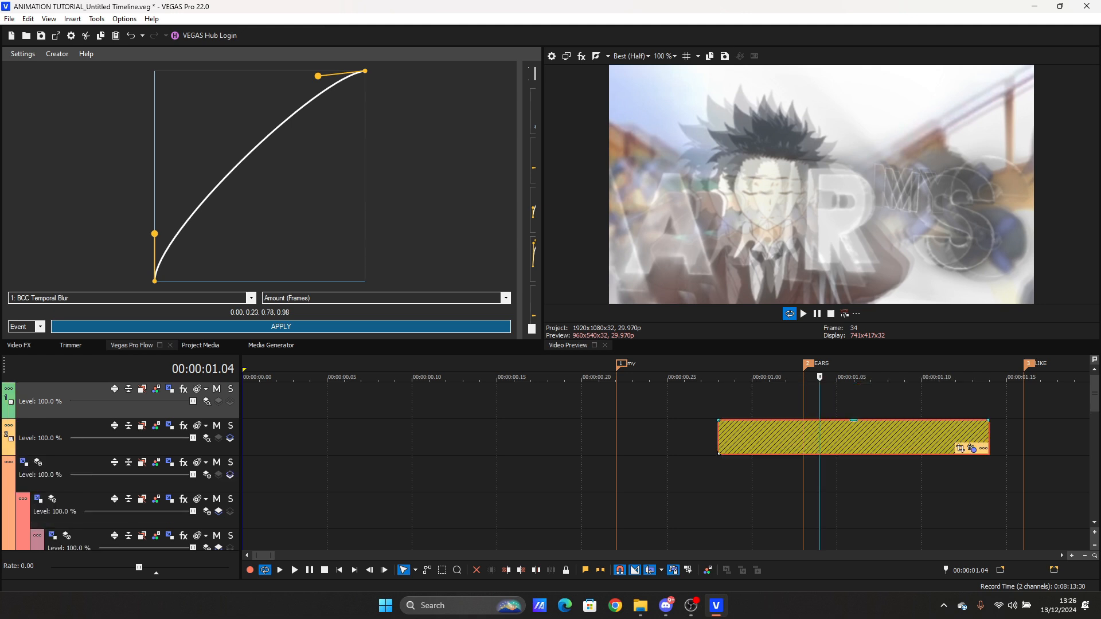
pyautogui.click(514, 400)
pyautogui.hotkey('ctrl', 'v')
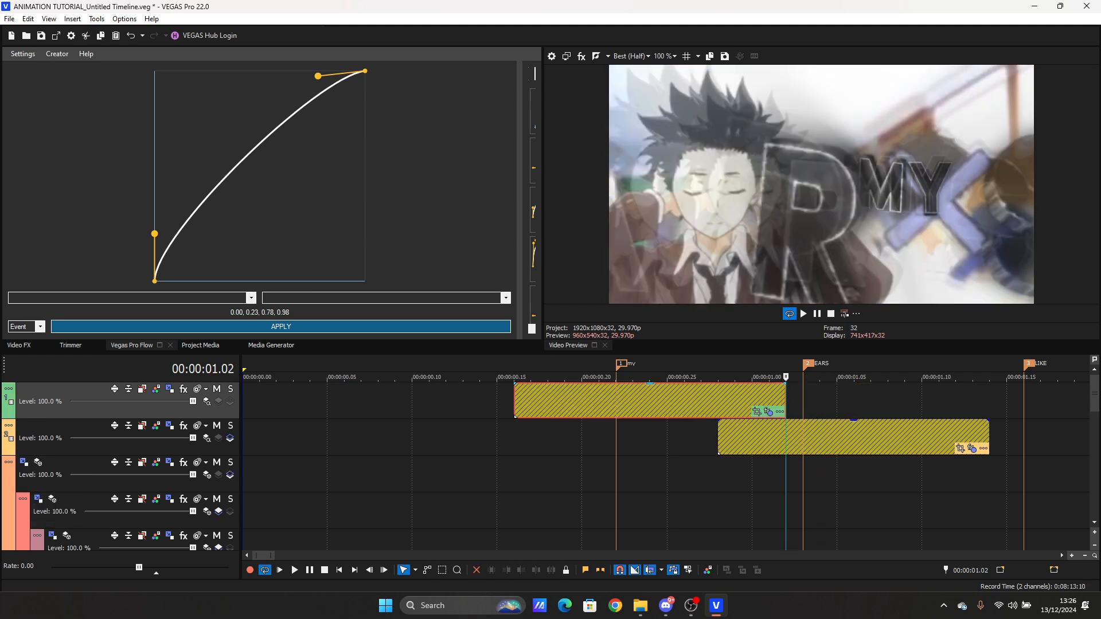
# Step: Shift the pasted adjustment event so it runs from 00:00:00.17 to the EARS marker
pyautogui.click(583, 401)
pyautogui.press('Right')
pyautogui.press('Right')
pyautogui.moveTo(583, 401); pyautogui.dragTo(600, 400)
pyautogui.press('Right')
pyautogui.press('Left')
pyautogui.press('Left')
pyautogui.press('Left')
pyautogui.press('Left')
pyautogui.press('Left')
pyautogui.press('Left')
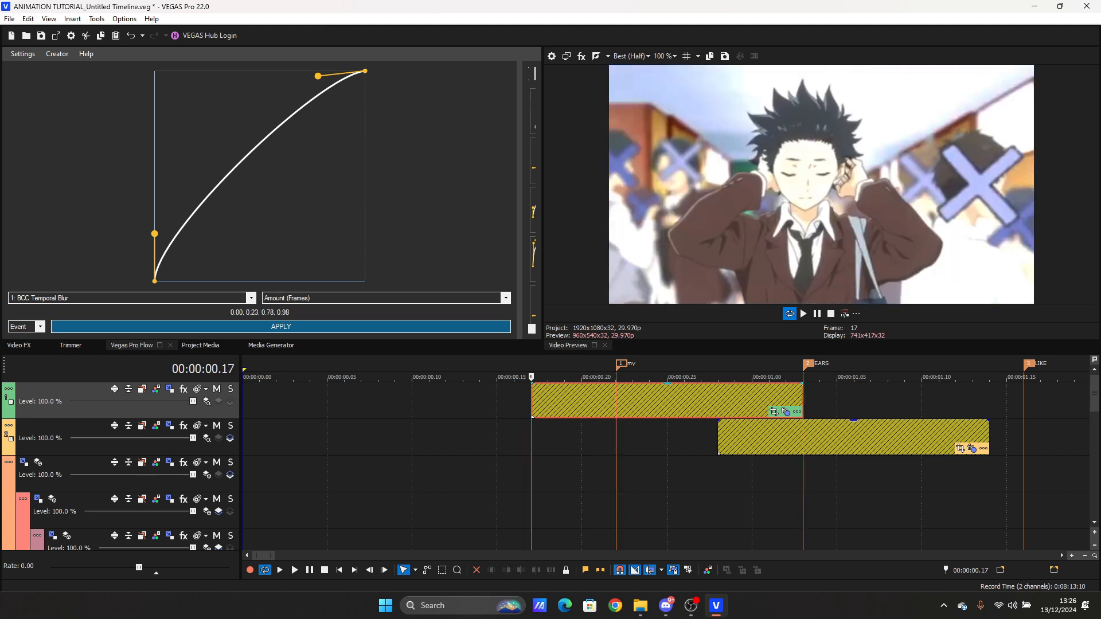
pyautogui.click(1025, 437)
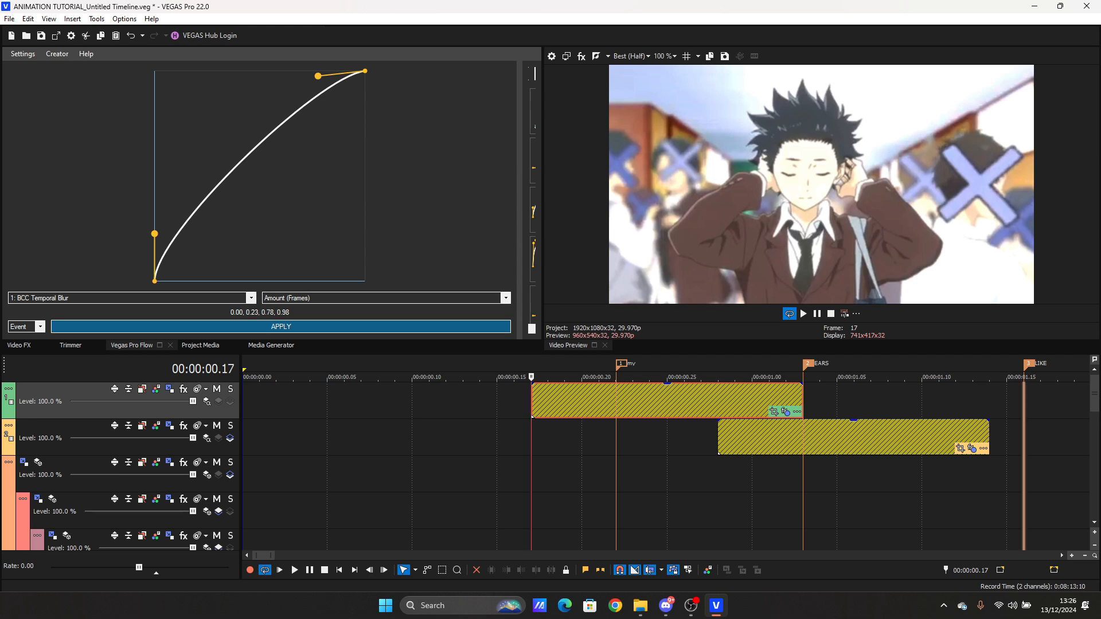
# Step: Play back the region up to the LIKE marker and examine the blurred MY-to-EARS transition frame by frame
pyautogui.press('o')
pyautogui.press('space')
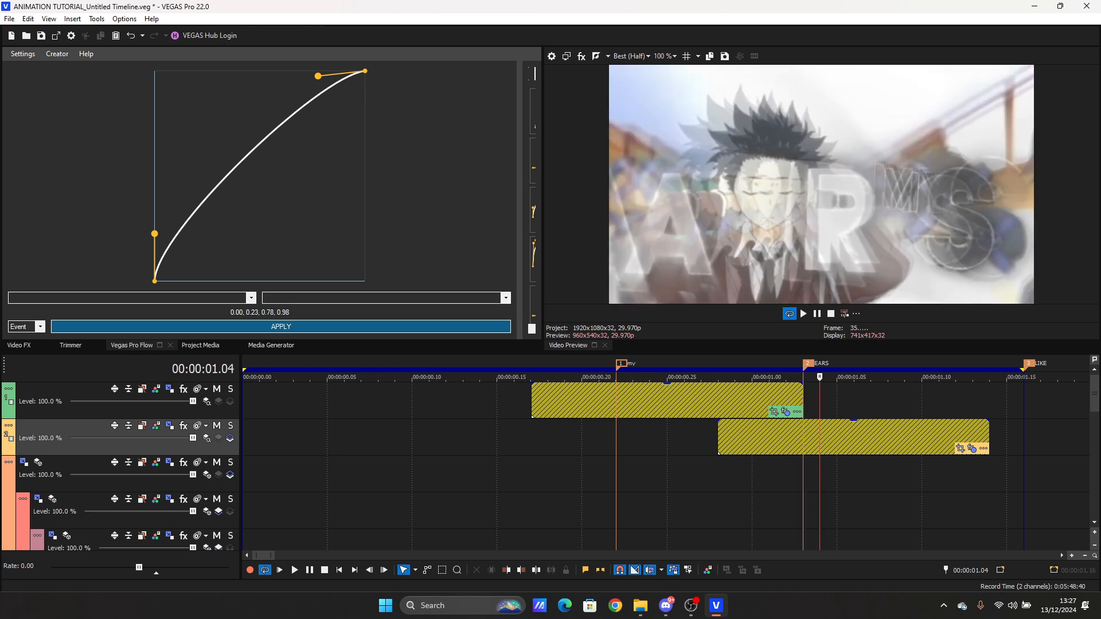
pyautogui.press('Right')
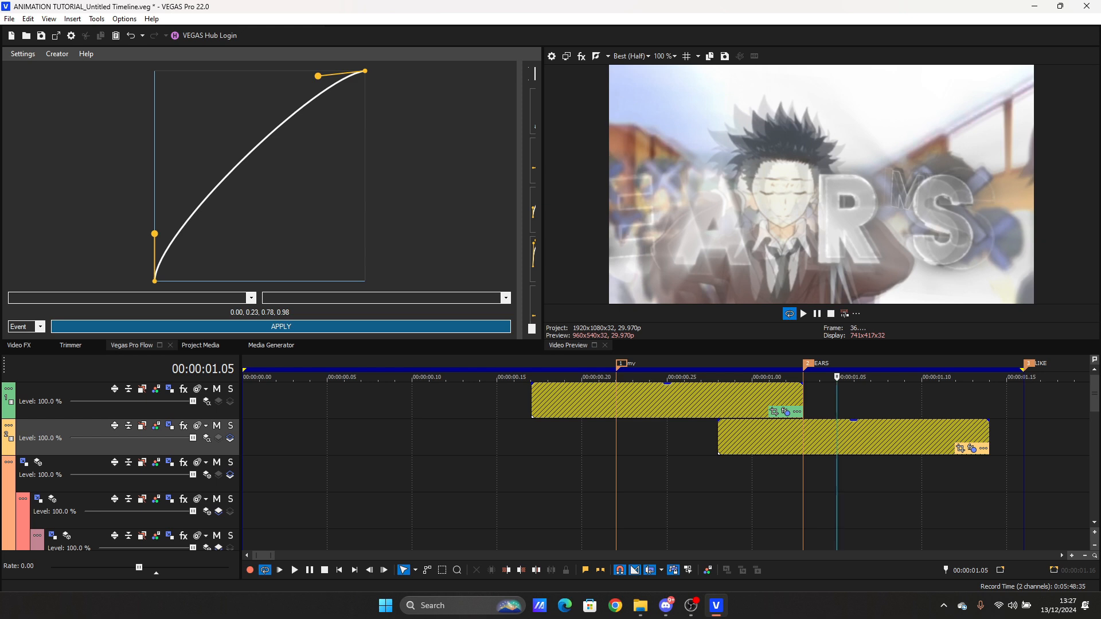
pyautogui.press('Right')
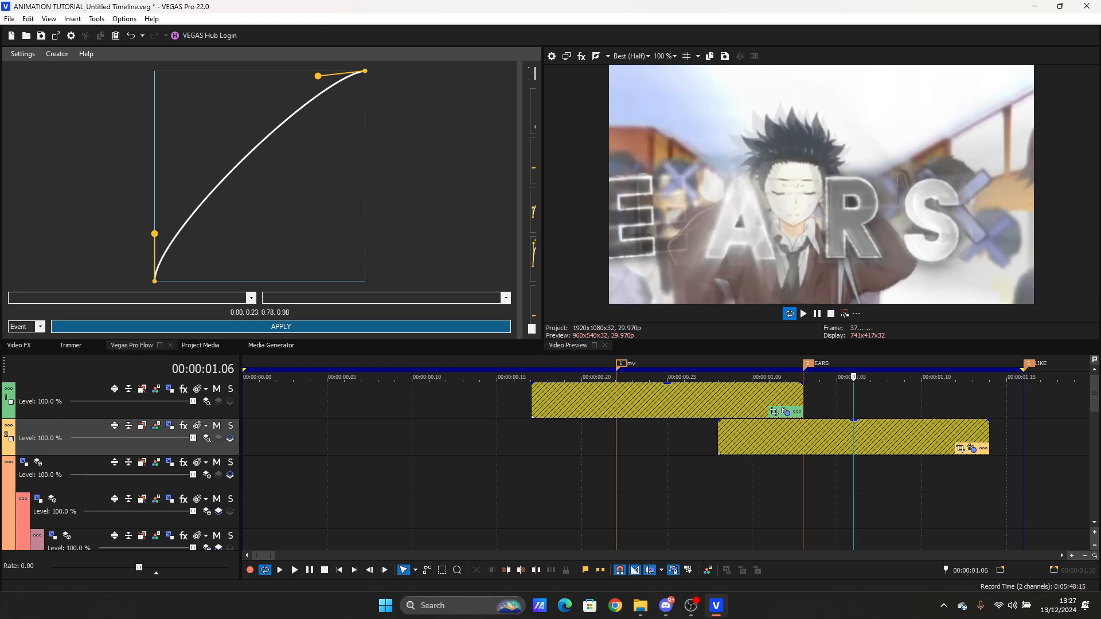
pyautogui.press('Right')
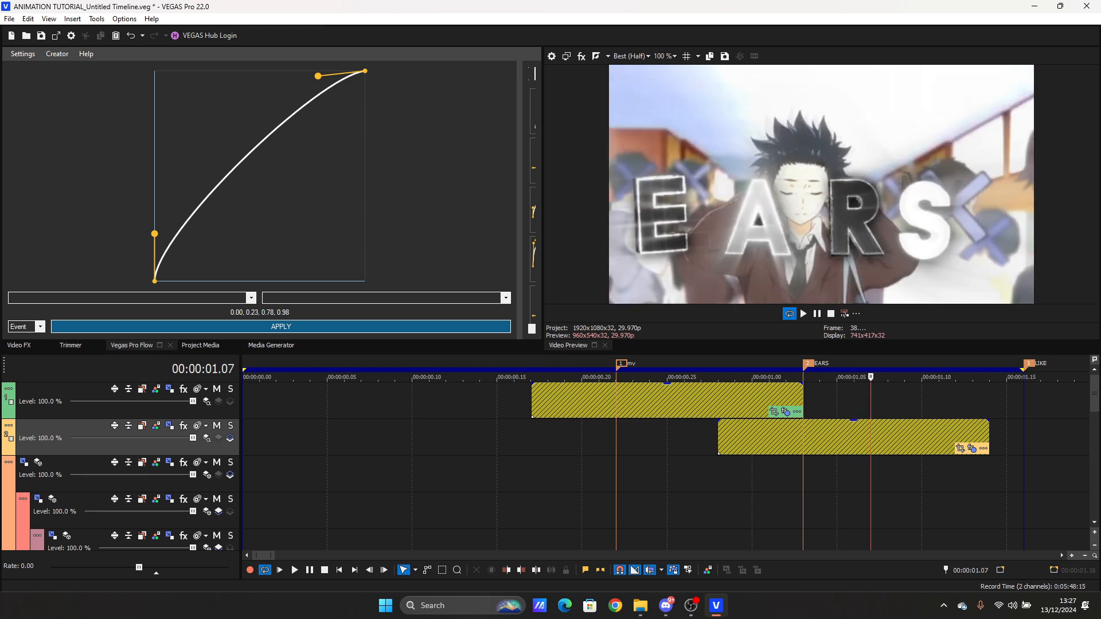
pyautogui.press('Right')
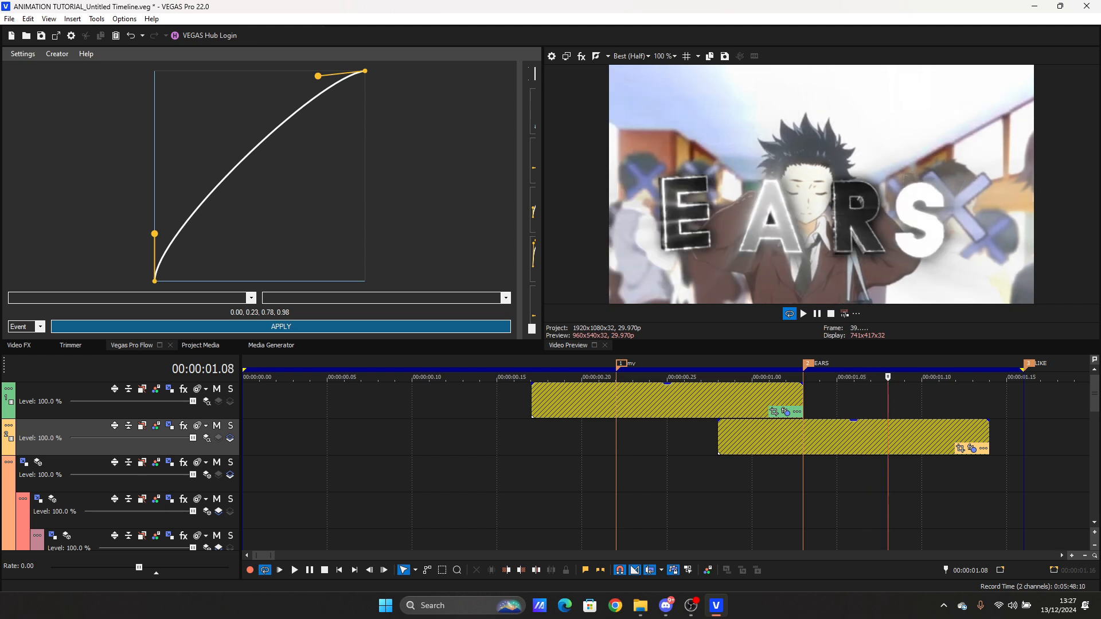
pyautogui.press('Right')
pyautogui.press('Right')
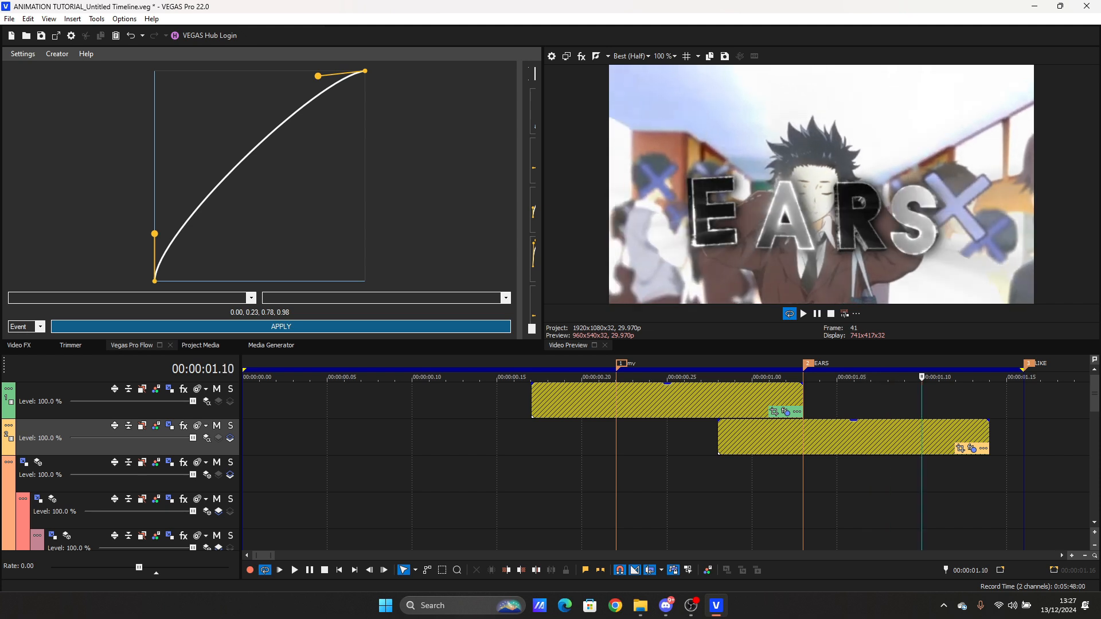
pyautogui.press('Right')
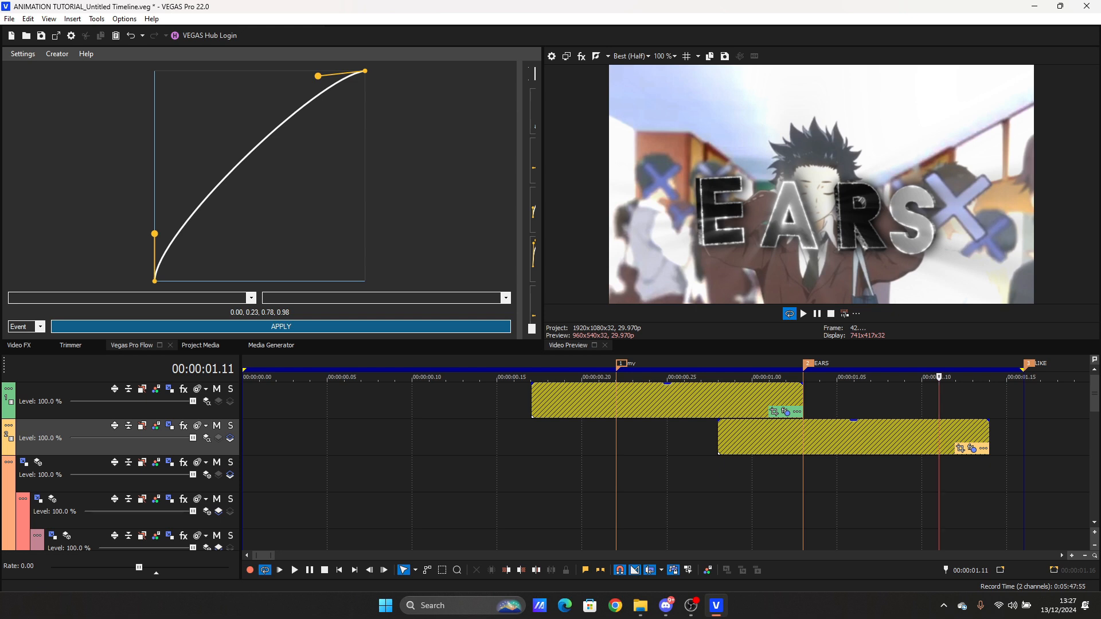
pyautogui.press('Right')
pyautogui.press('Right')
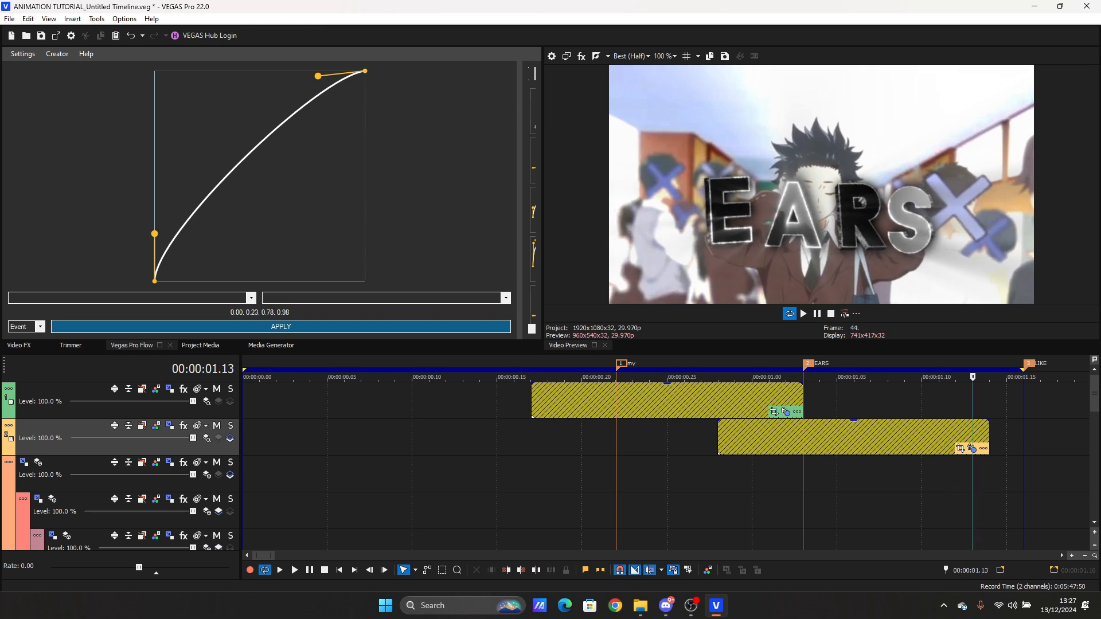
pyautogui.press('Right')
pyautogui.press('Right')
pyautogui.hotkey('ctrl', 'a')
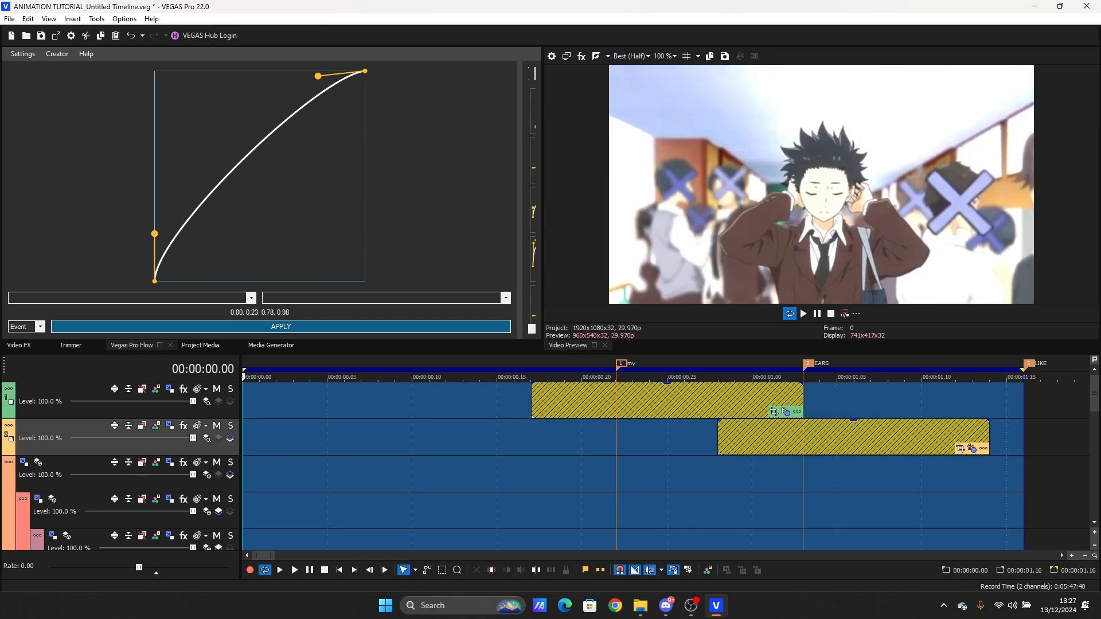
pyautogui.press('space')
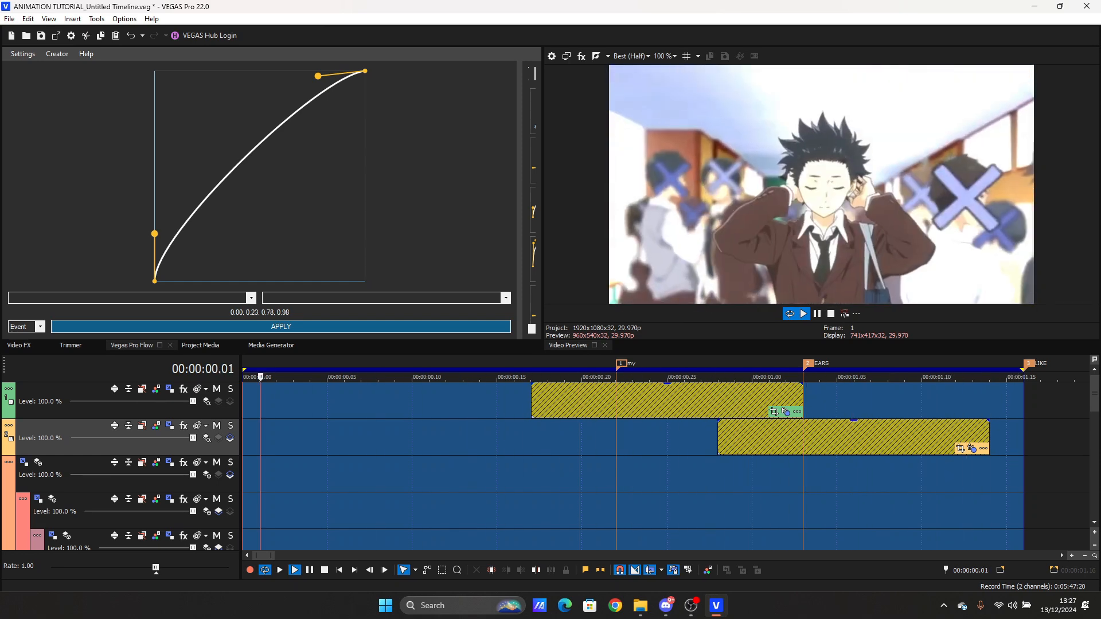
# Step: Insert a new video track directly below the two temporal-blur adjustment tracks
pyautogui.click(679, 465)
pyautogui.rightClick(679, 466)
pyautogui.click(726, 316)
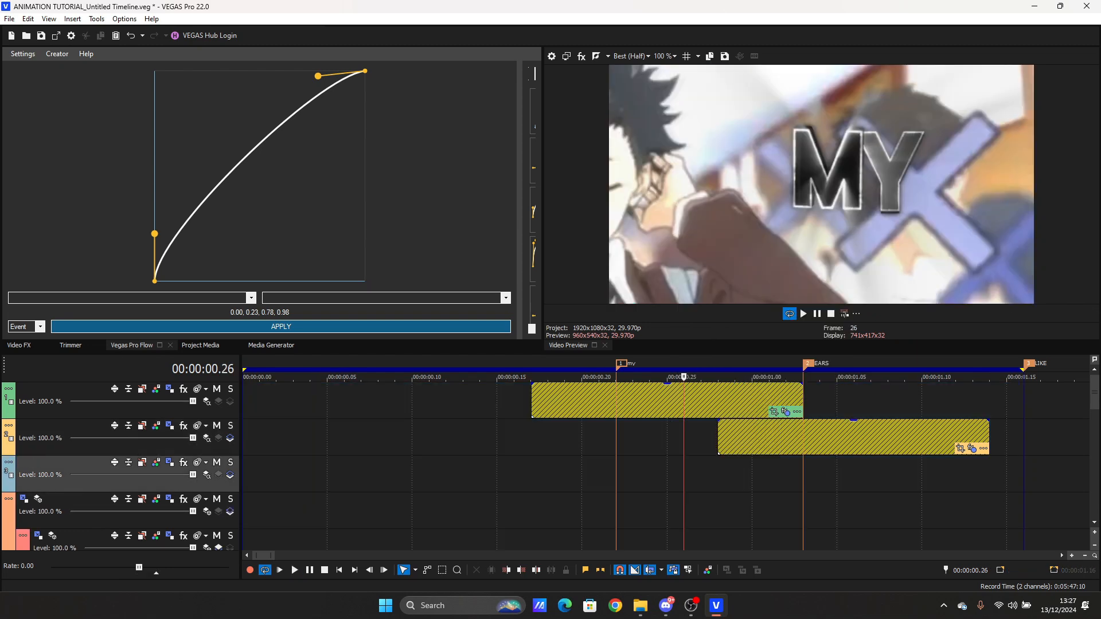
# Step: Insert an adjustment event at the start of the new track and trim its end to the LIKE marker at 00:00:01.16
pyautogui.click(246, 477)
pyautogui.rightClick(246, 476)
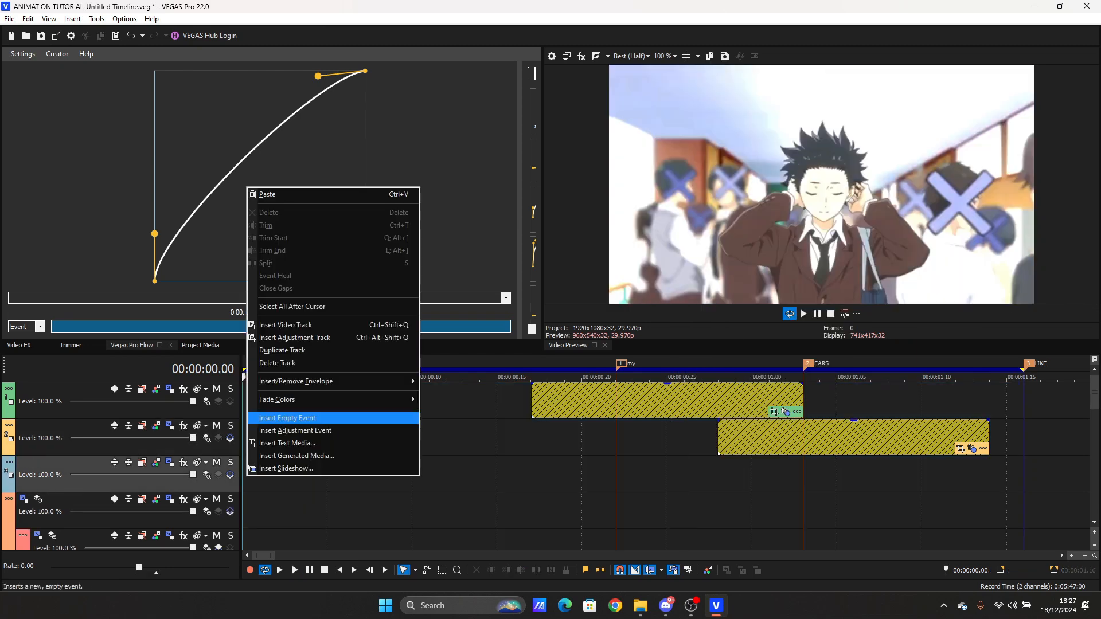
pyautogui.click(287, 417)
pyautogui.click(1023, 473)
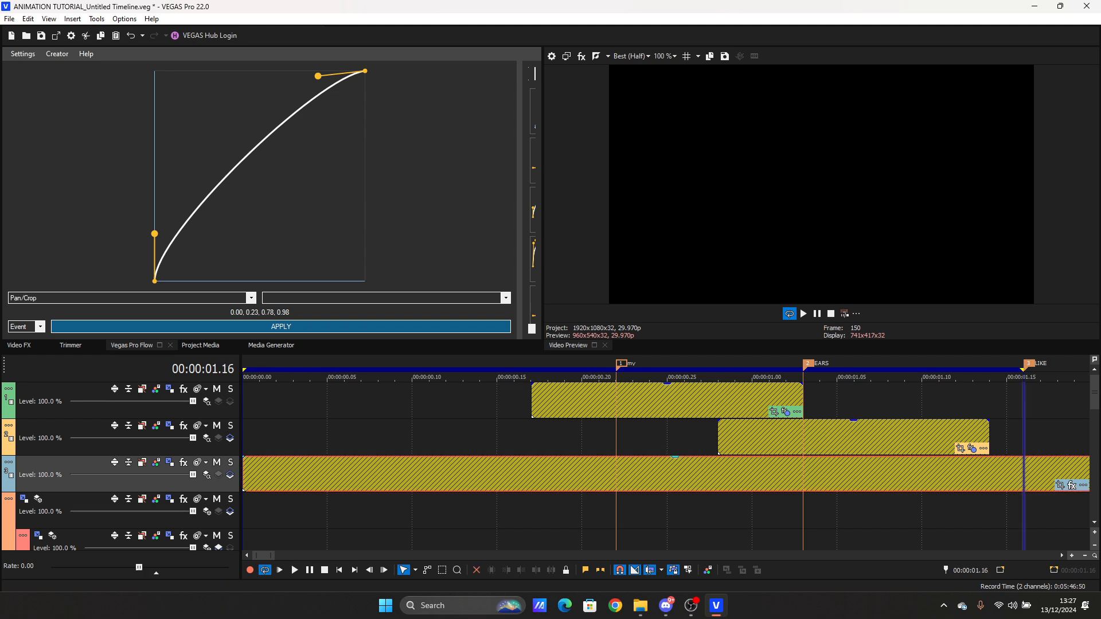
pyautogui.click(522, 571)
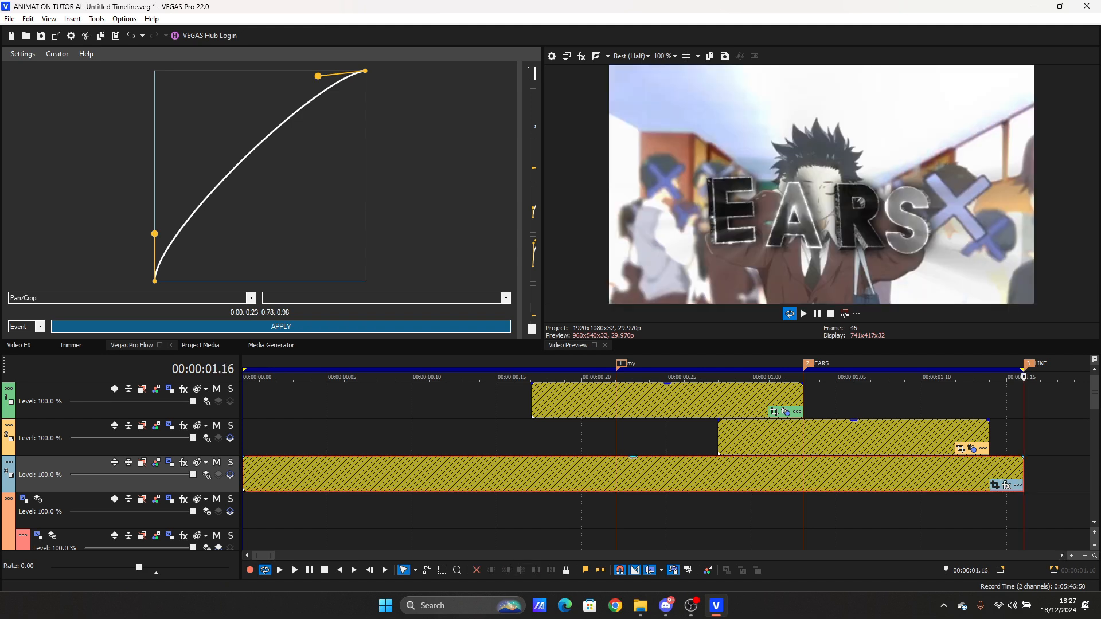
# Step: Search the video effects for "shake" and apply the S_Shake preset "smol" to the new adjustment event
pyautogui.click(361, 474)
pyautogui.click(41, 36)
pyautogui.click(19, 345)
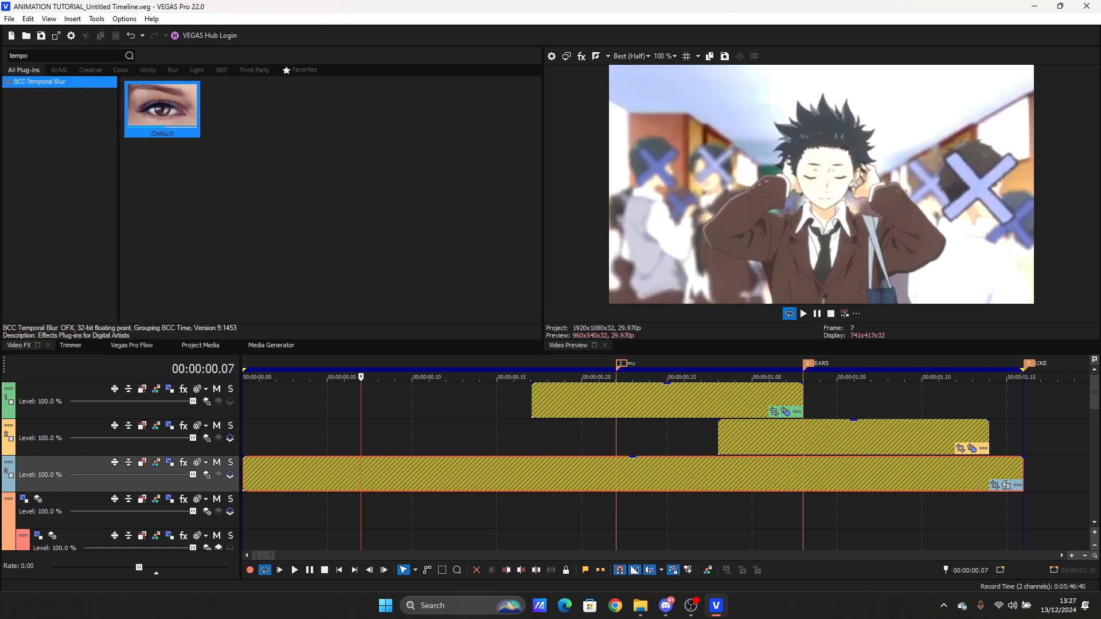
pyautogui.click(378, 474)
pyautogui.doubleClick(19, 56)
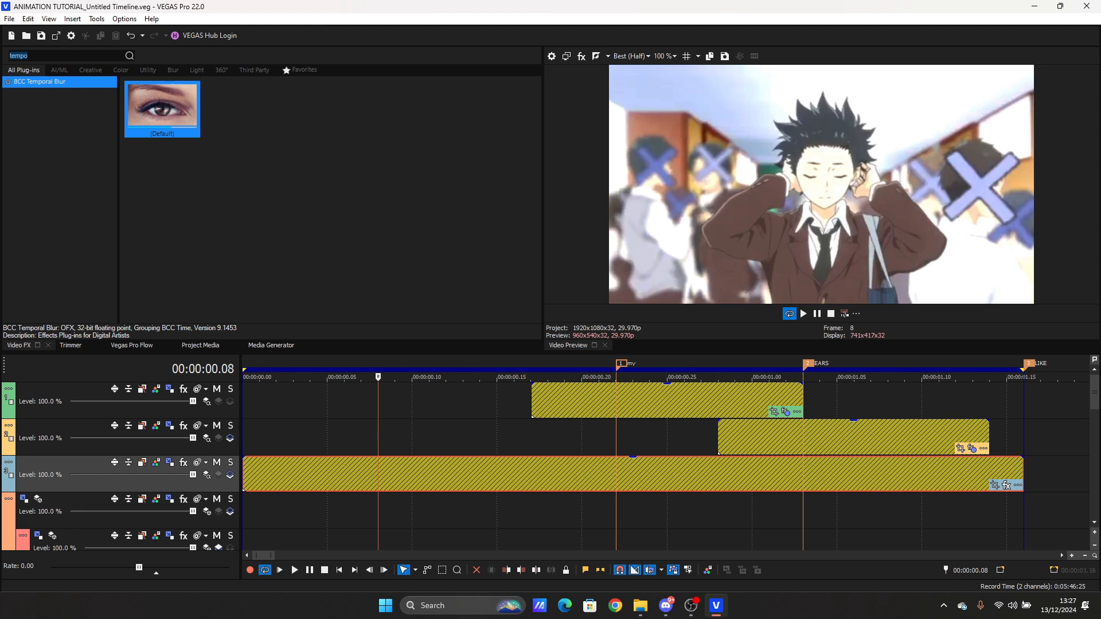
pyautogui.write('shake')
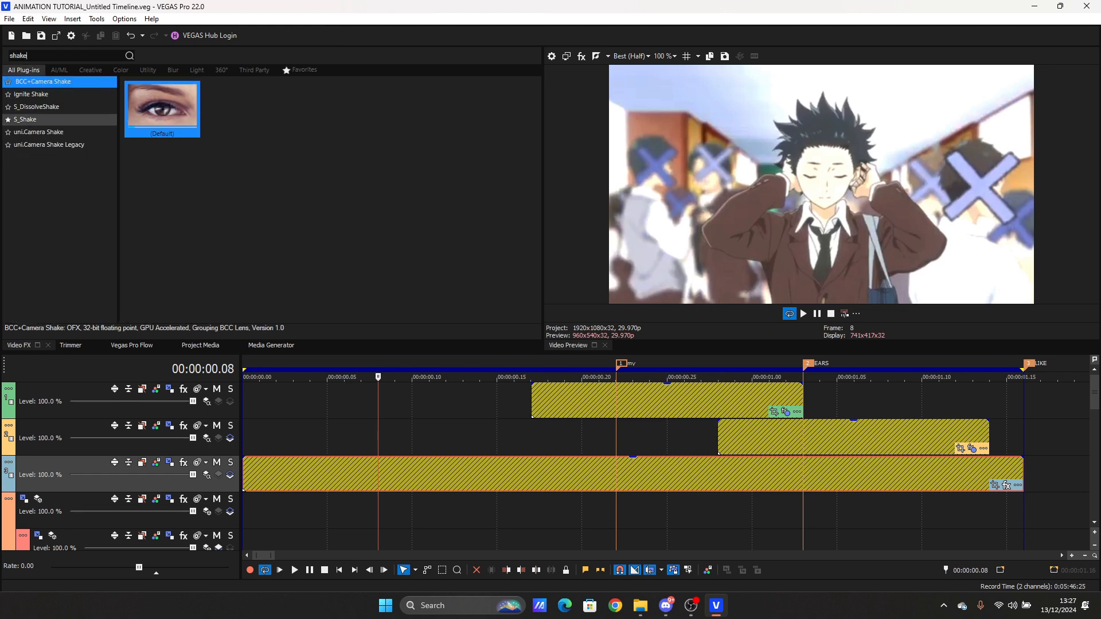
pyautogui.click(25, 120)
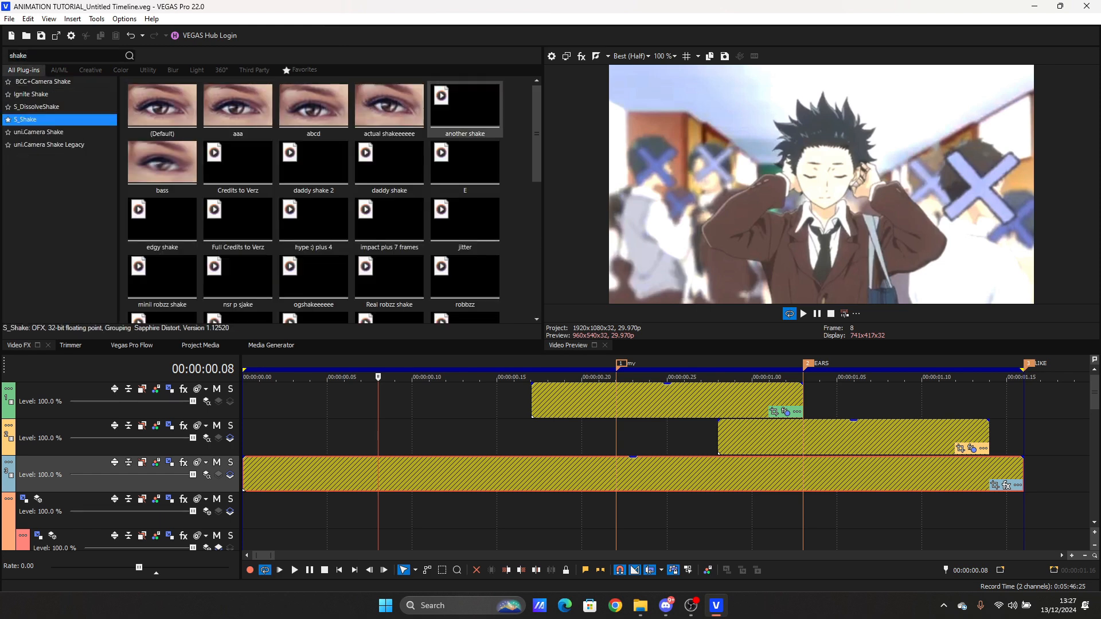
pyautogui.moveTo(537, 134); pyautogui.dragTo(537, 190)
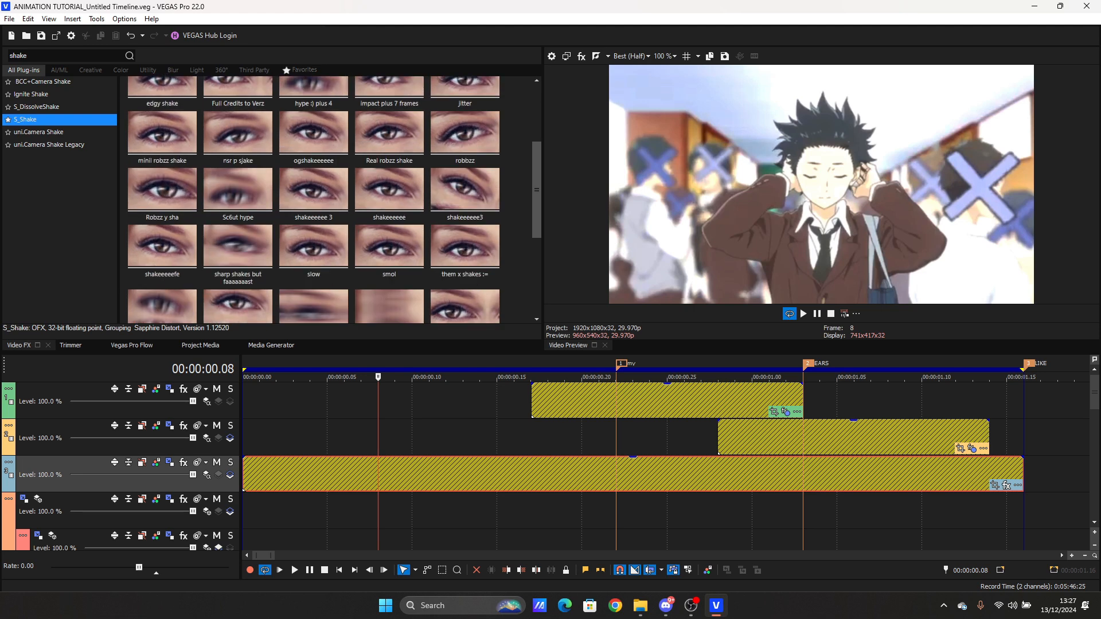
pyautogui.doubleClick(390, 246)
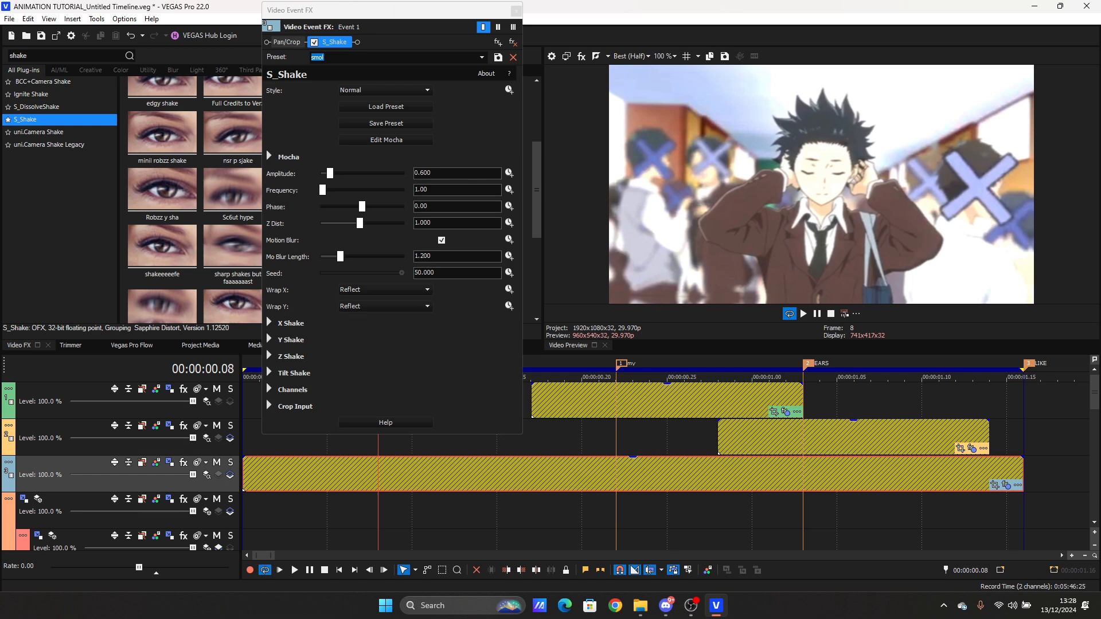
# Step: Reduce the S_Shake Z Dist to about 0.966, lower its Amplitude slightly, and close the effect settings
pyautogui.moveTo(359, 223); pyautogui.dragTo(359, 223)
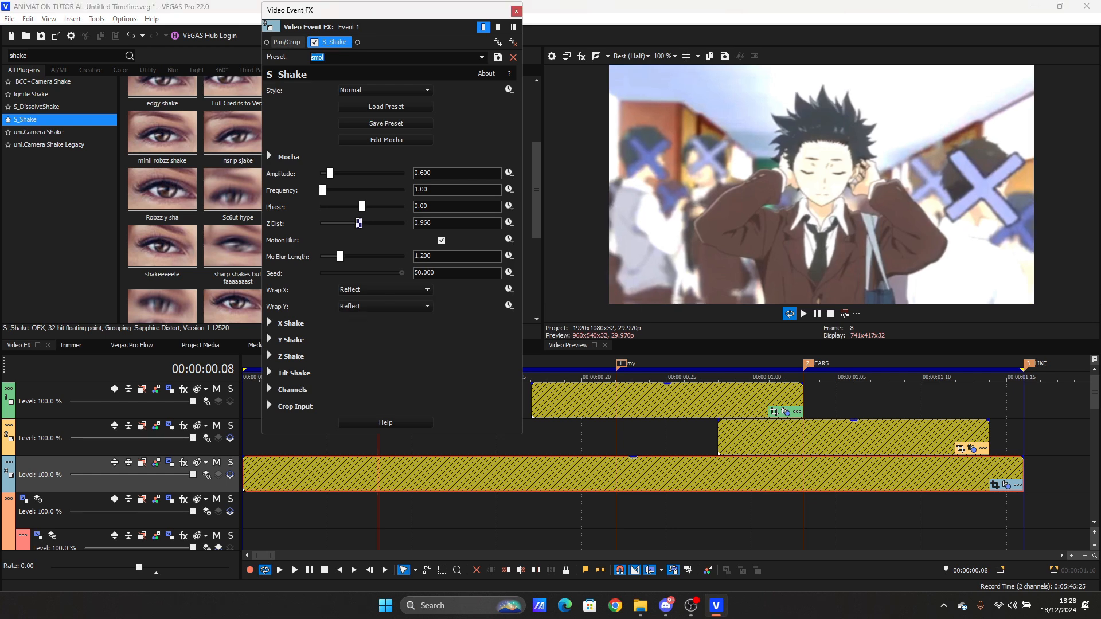
pyautogui.click(432, 223)
pyautogui.moveTo(330, 173); pyautogui.dragTo(326, 173)
pyautogui.click(516, 11)
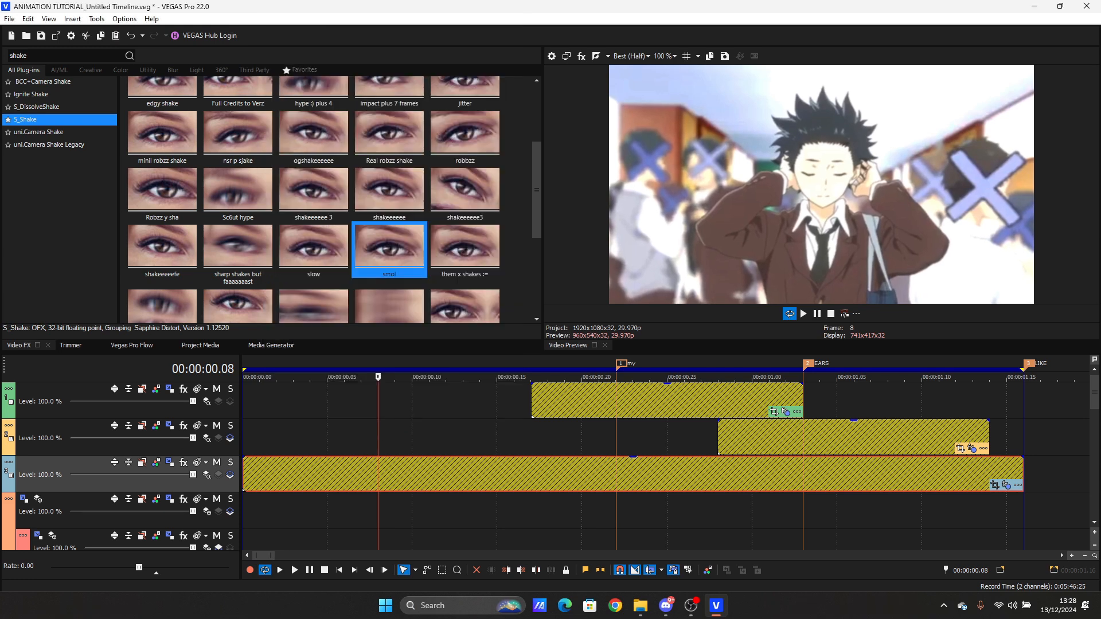
# Step: Play back the shaken sequence and examine the MY-to-EARS transition frame by frame up to 00:00:01.13
pyautogui.press('space')
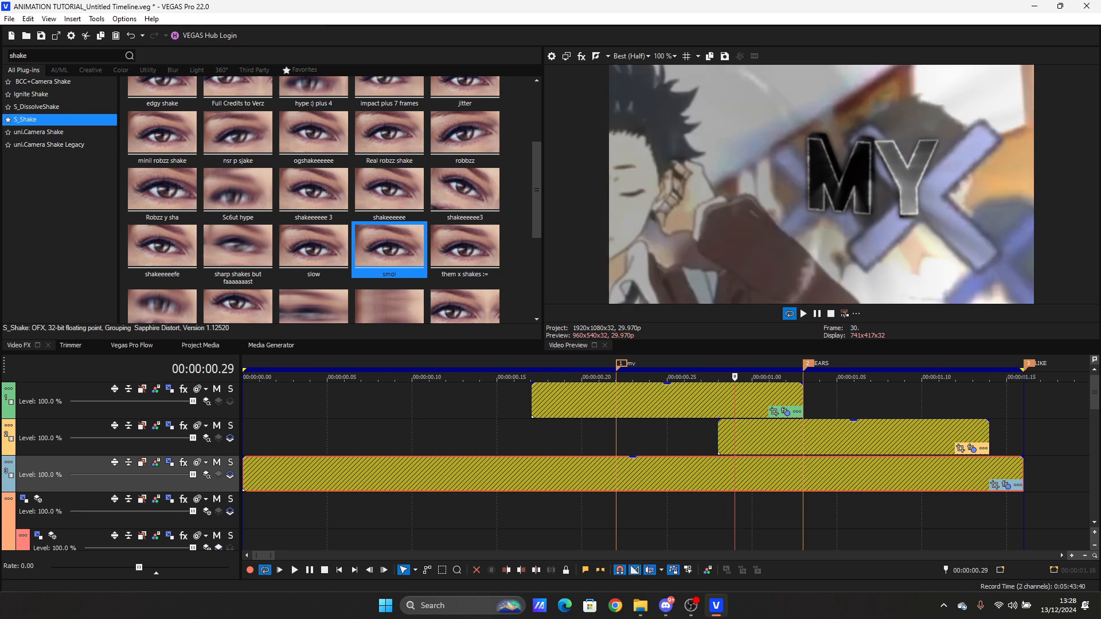
pyautogui.press('Right')
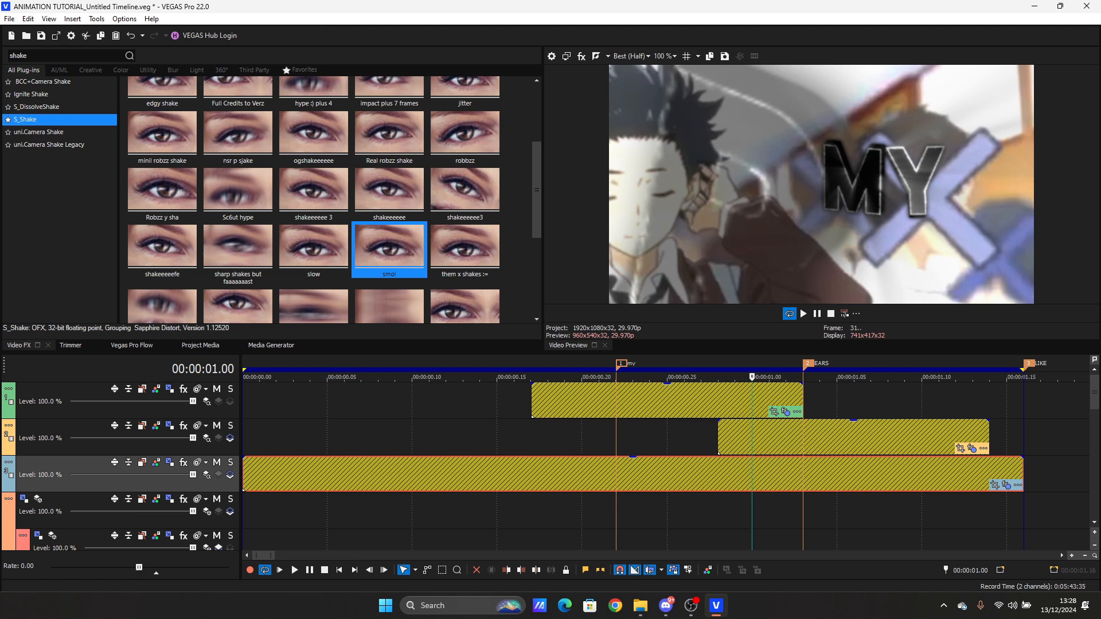
pyautogui.press('Right')
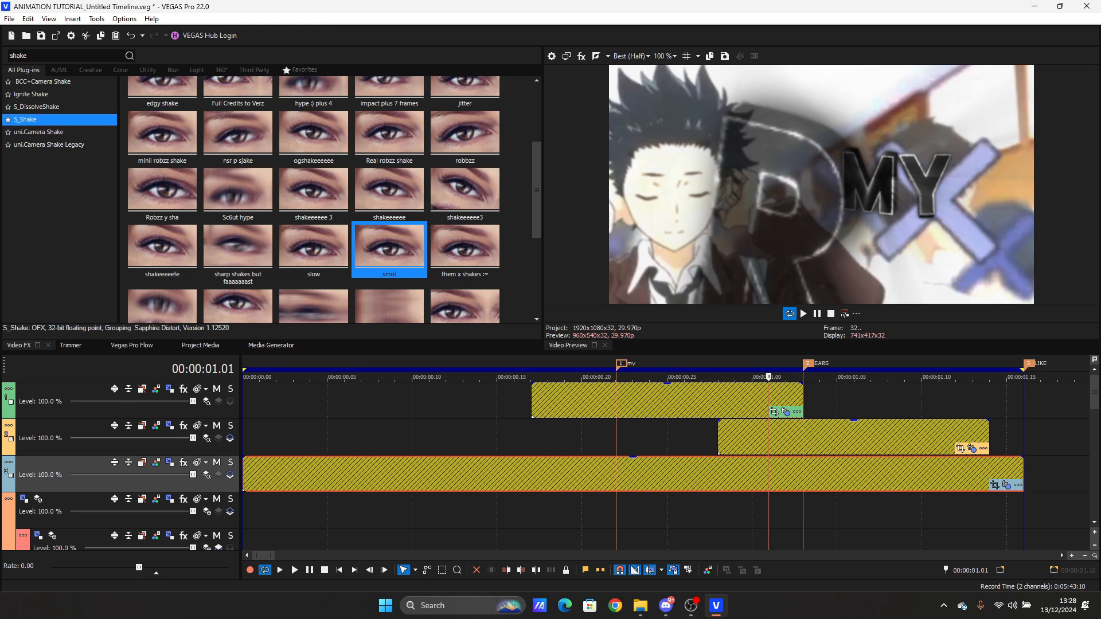
pyautogui.press('Right')
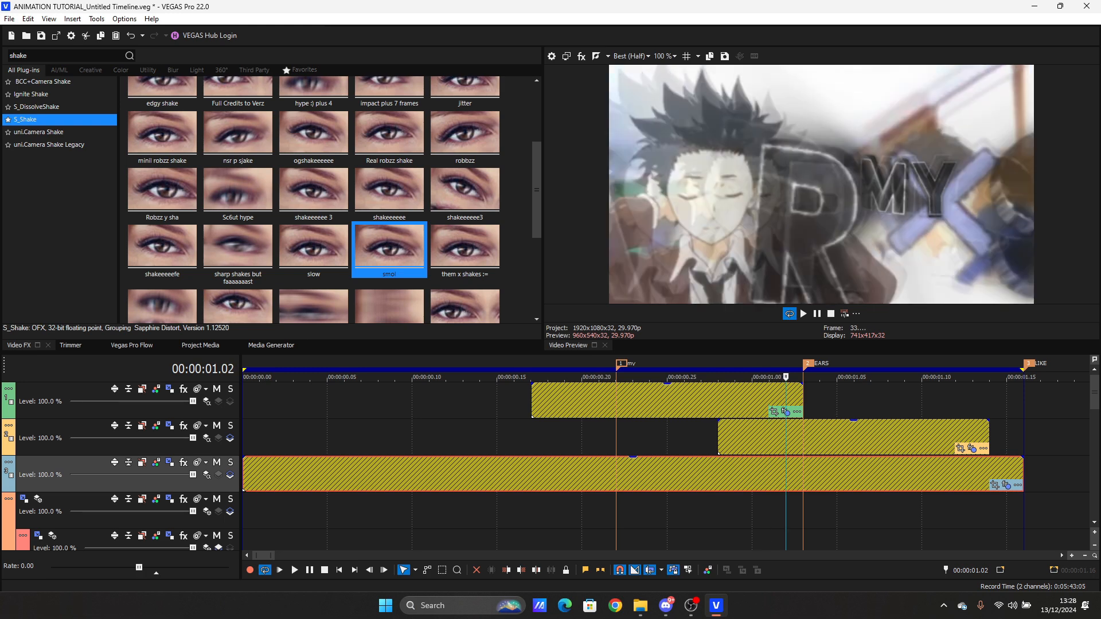
pyautogui.press('Right')
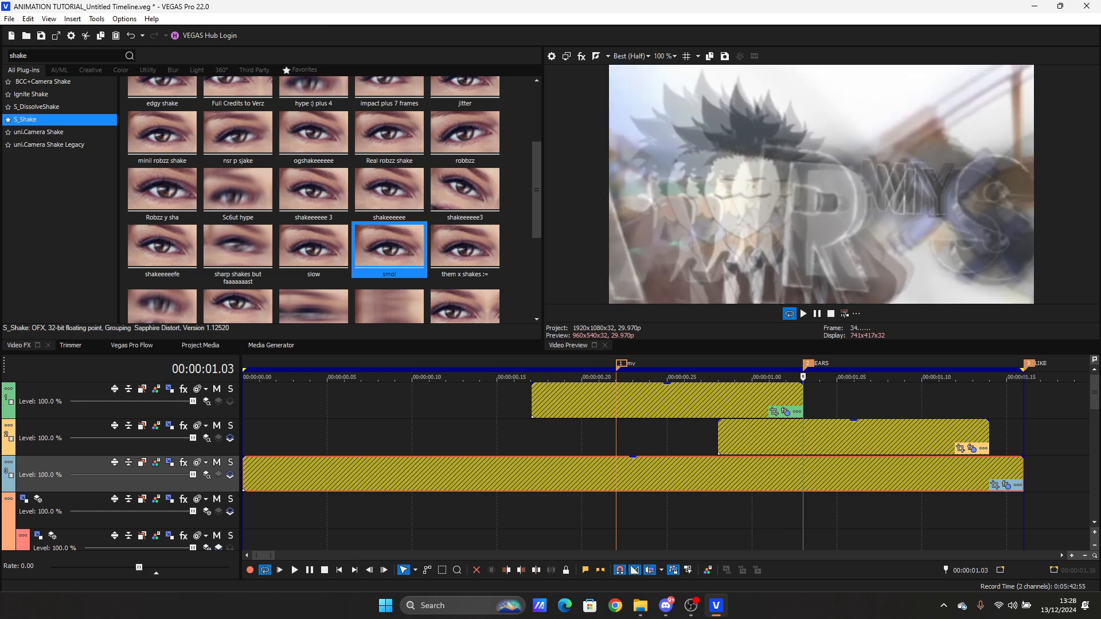
pyautogui.press('Right')
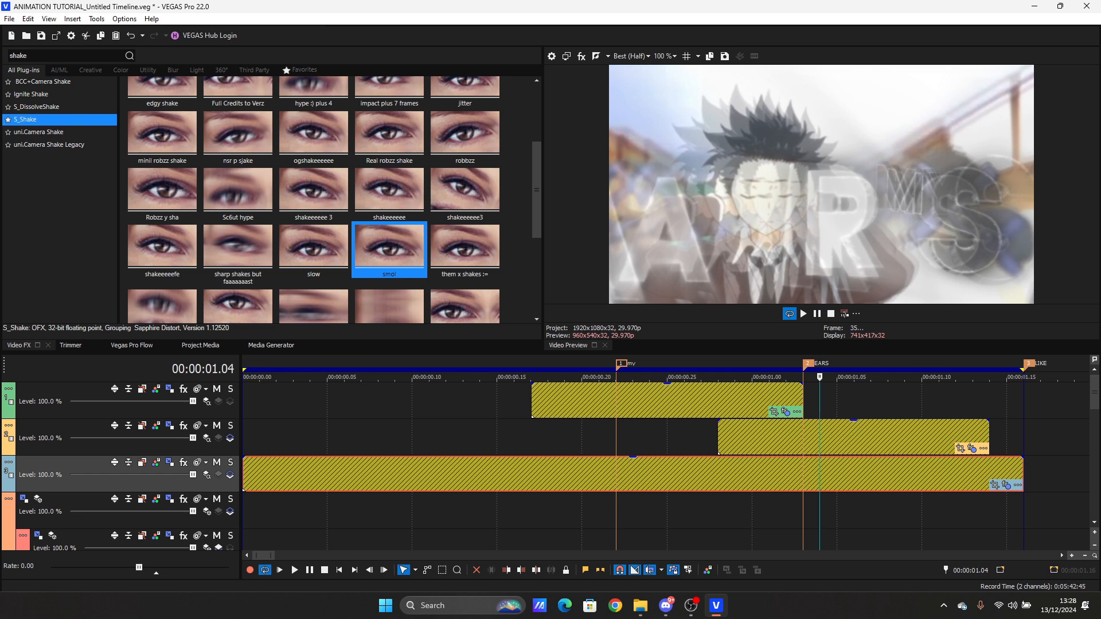
pyautogui.press('Right')
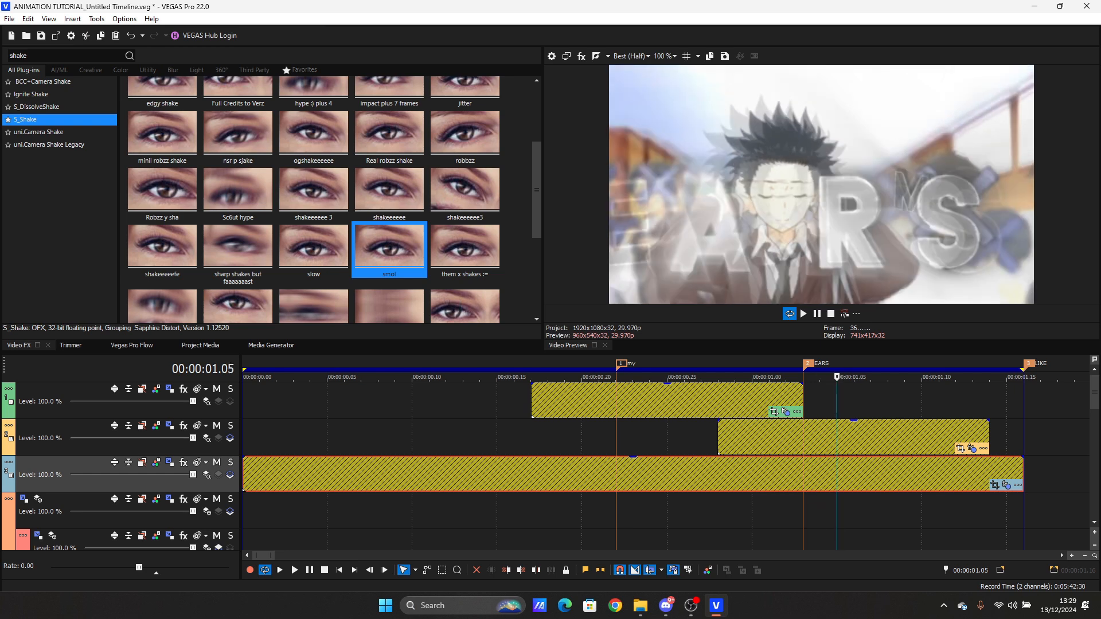
pyautogui.press('Right')
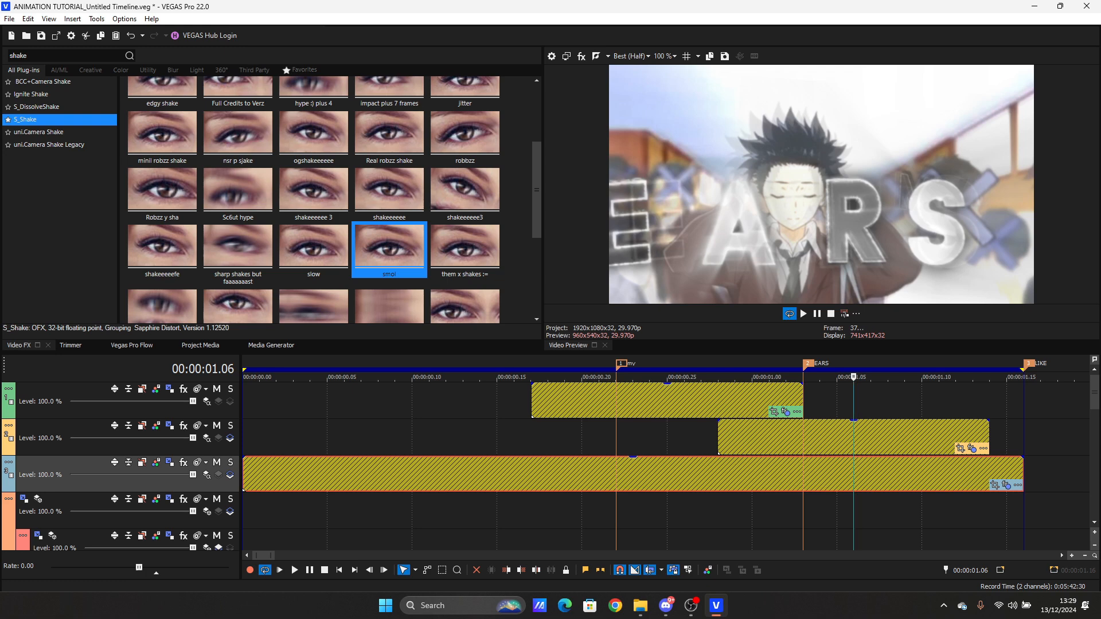
pyautogui.press('Right')
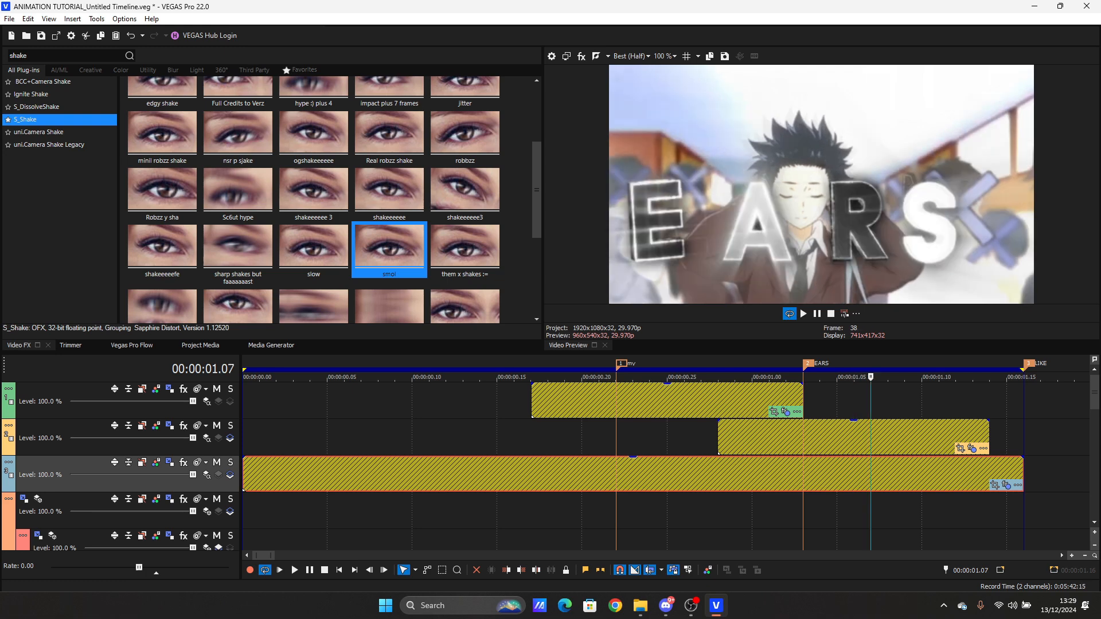
pyautogui.press('Right')
pyautogui.press('Right')
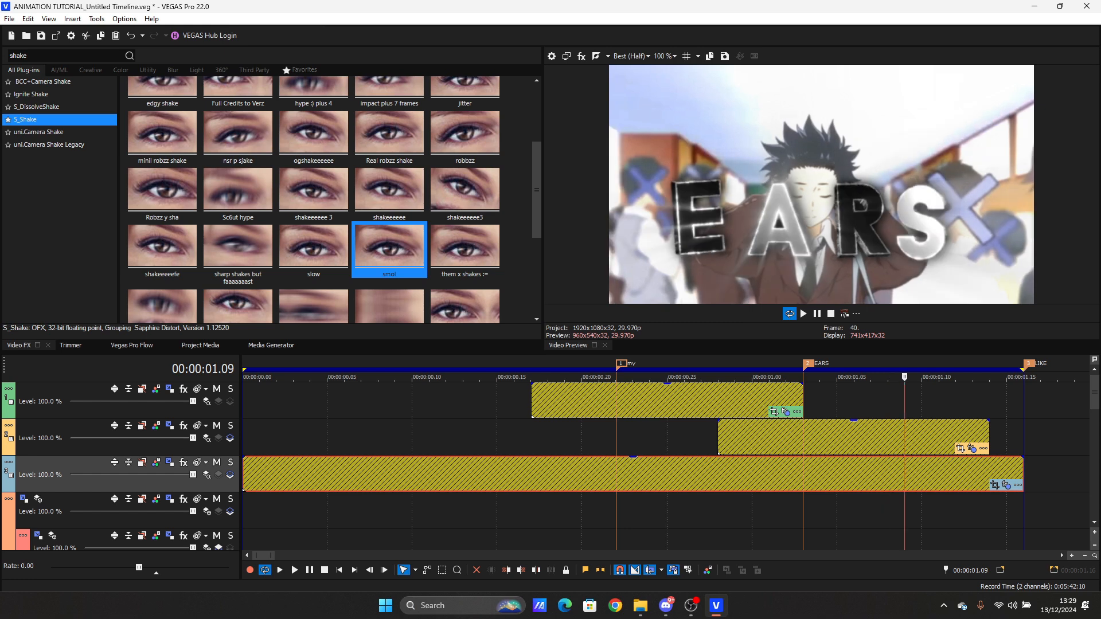
pyautogui.press('Right')
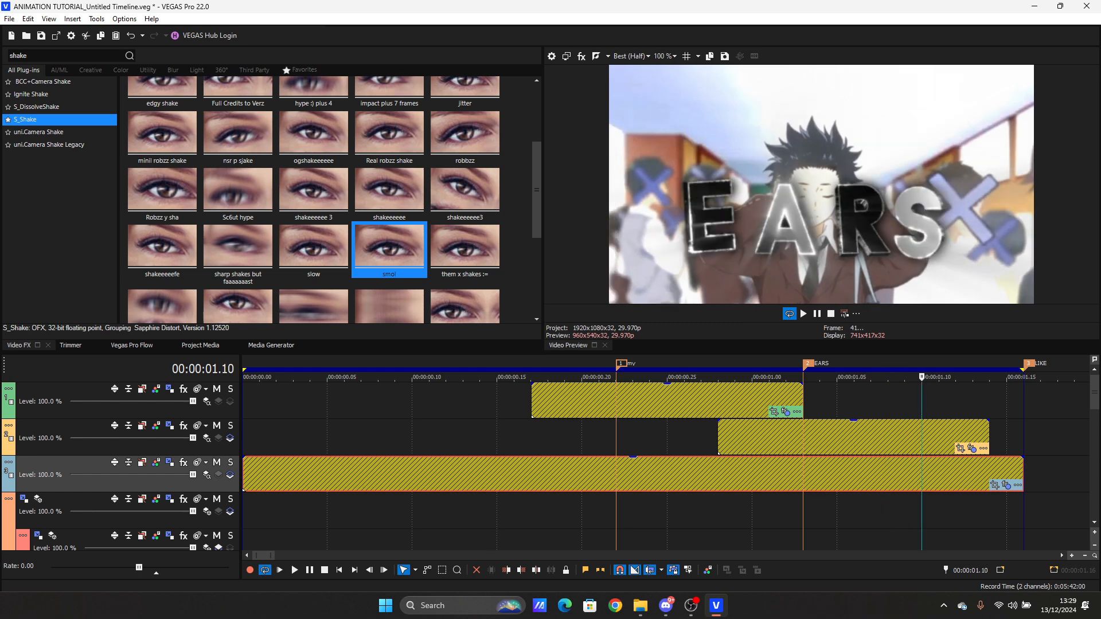
pyautogui.press('Right')
pyautogui.press('Right')
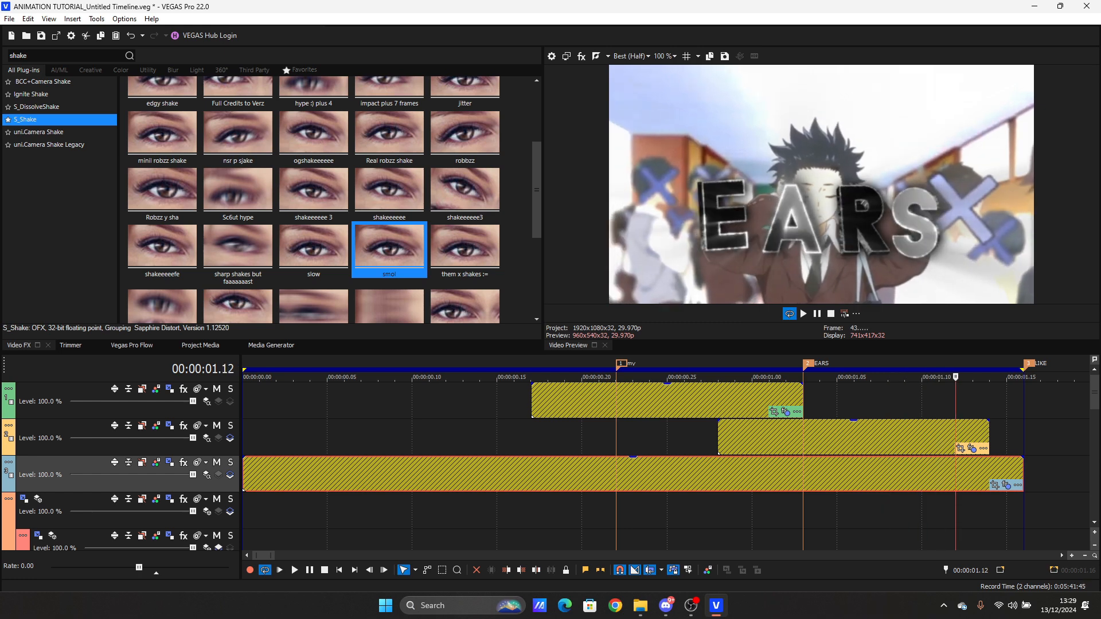
pyautogui.press('Right')
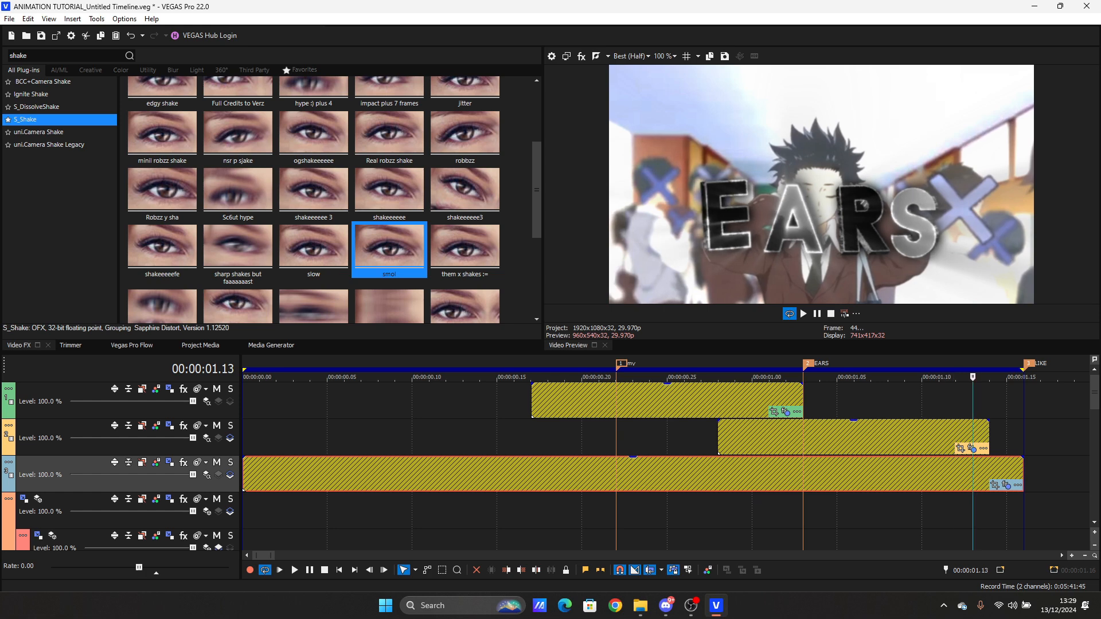
# Step: Play back the shaken sequence several times to judge the overall shake on the MY and EARS titles
pyautogui.press('Right')
pyautogui.press('Right')
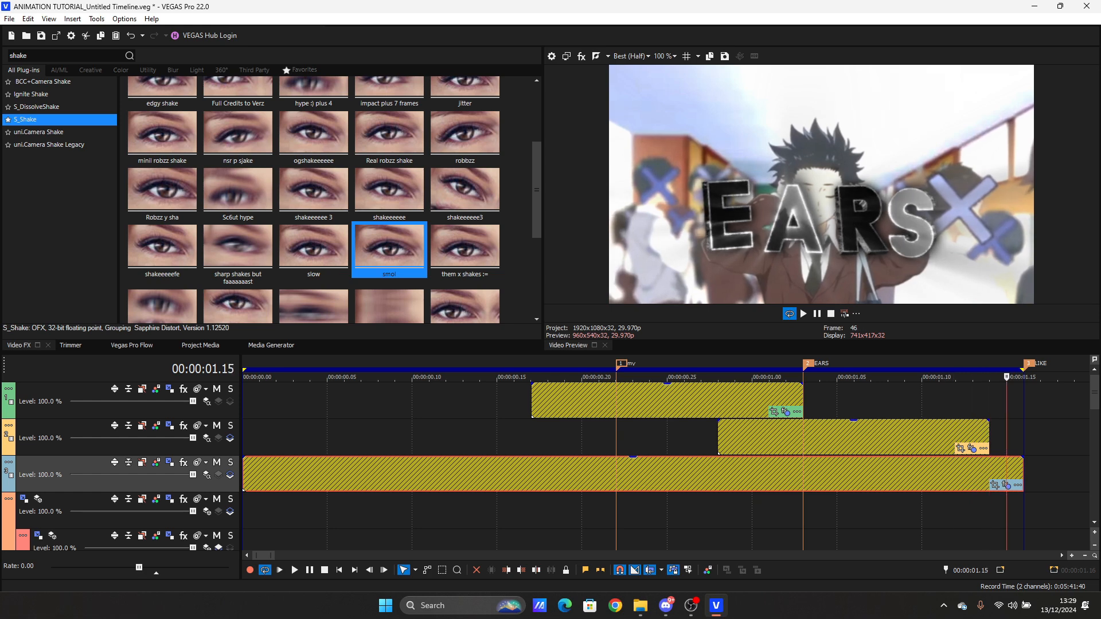
pyautogui.doubleClick(633, 475)
pyautogui.press('space')
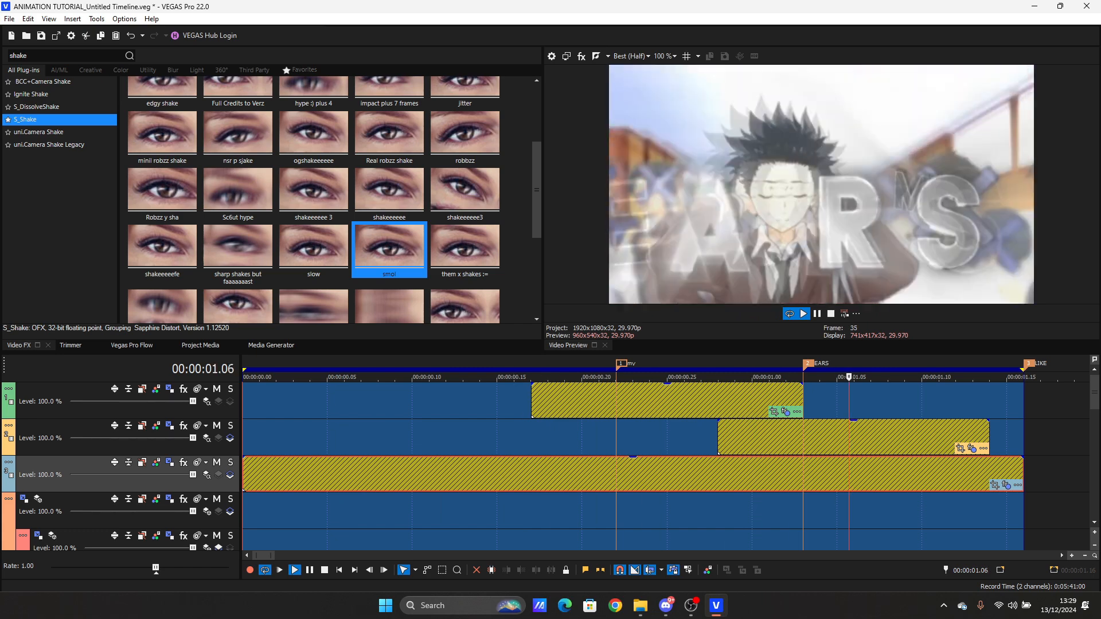
pyautogui.click(718, 400)
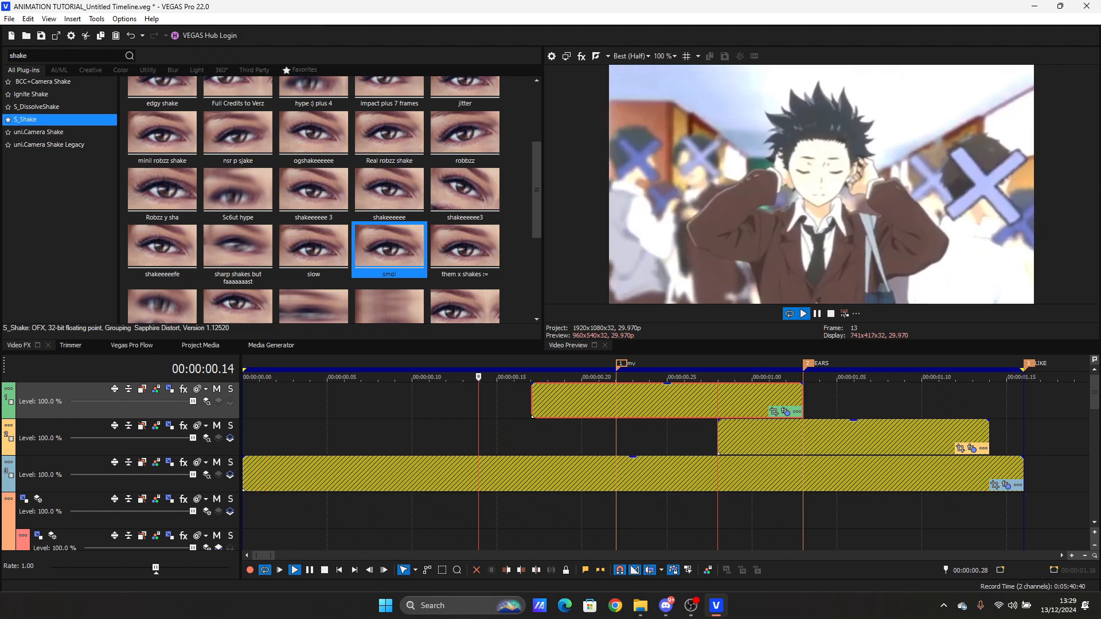
pyautogui.click(633, 438)
pyautogui.press('space')
pyautogui.press('space')
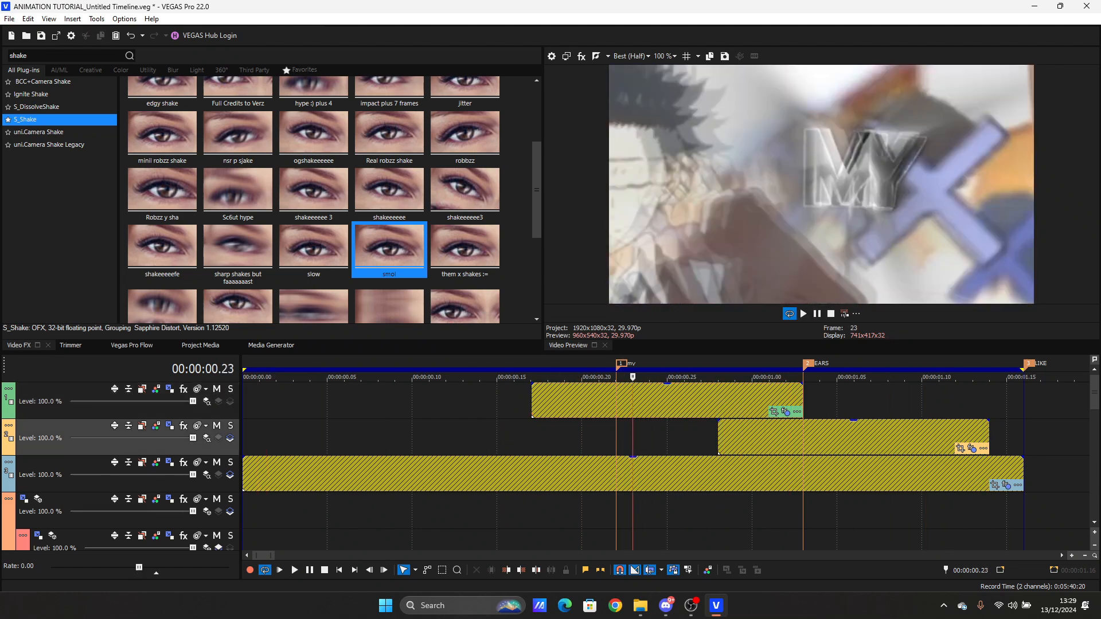
pyautogui.press('Return')
pyautogui.moveTo(667, 377); pyautogui.dragTo(922, 377)
pyautogui.press('space')
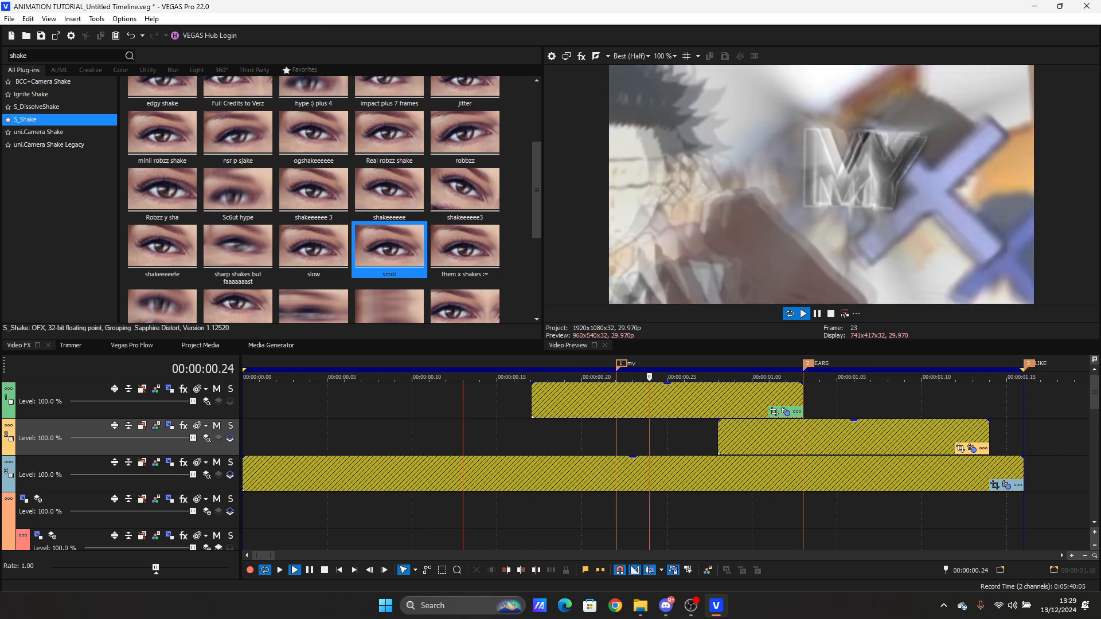
pyautogui.press('space')
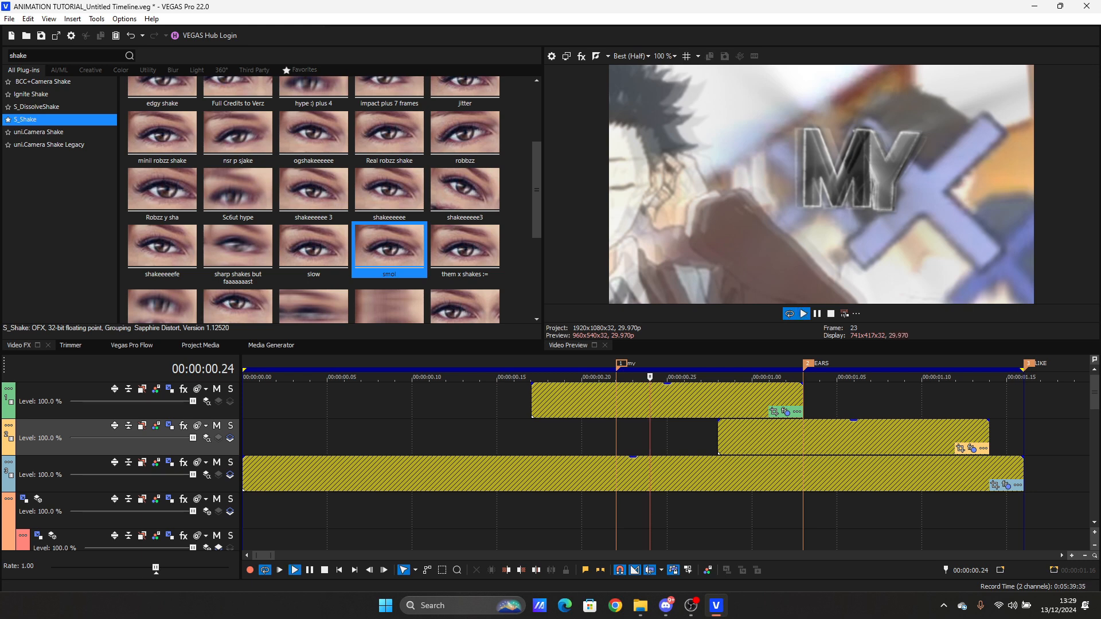
pyautogui.press('space')
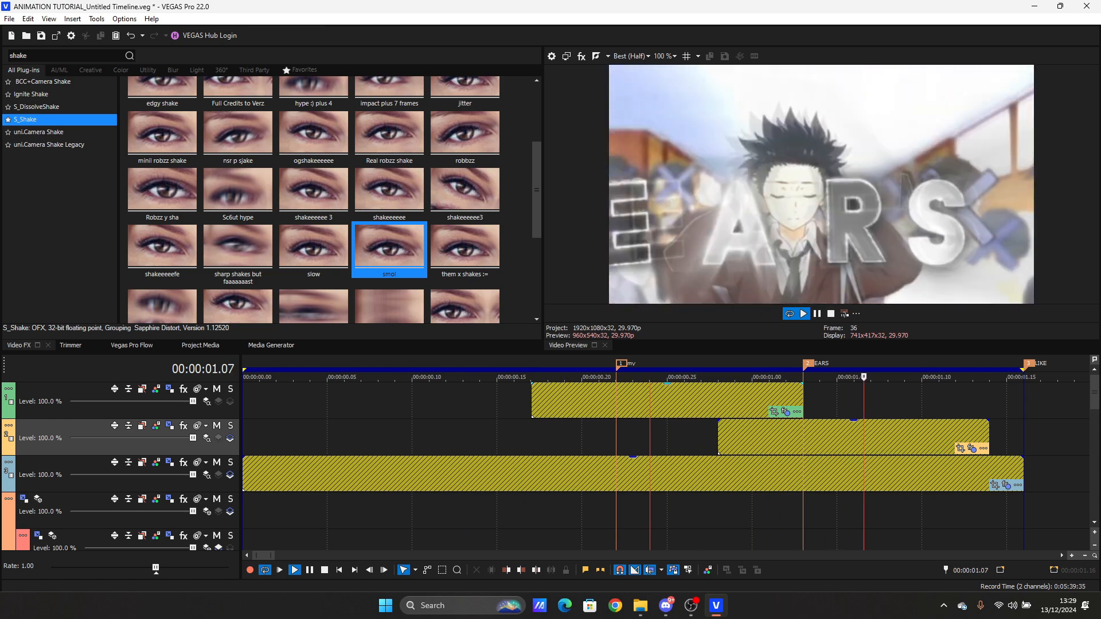
pyautogui.press('space')
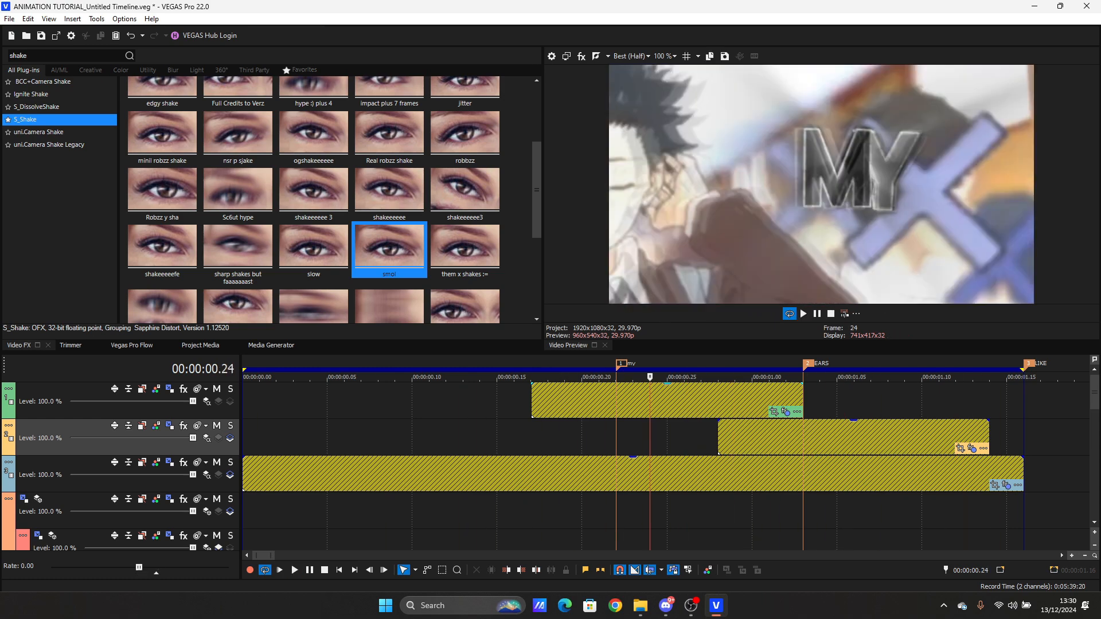
# Step: Examine the titles frame by frame from 00:00:00.24 to 00:00:01.13 and back to the MY marker, and replay that section
pyautogui.press('Right')
pyautogui.press('Right')
pyautogui.press('Right')
pyautogui.press('Right')
pyautogui.press('Right')
pyautogui.press('Right')
pyautogui.press('Right')
pyautogui.press('Right')
pyautogui.press('Right')
pyautogui.press('Right')
pyautogui.press('Right')
pyautogui.press('Right')
pyautogui.press('Right')
pyautogui.press('Right')
pyautogui.press('Right')
pyautogui.press('Right')
pyautogui.press('Right')
pyautogui.press('Right')
pyautogui.press('Right')
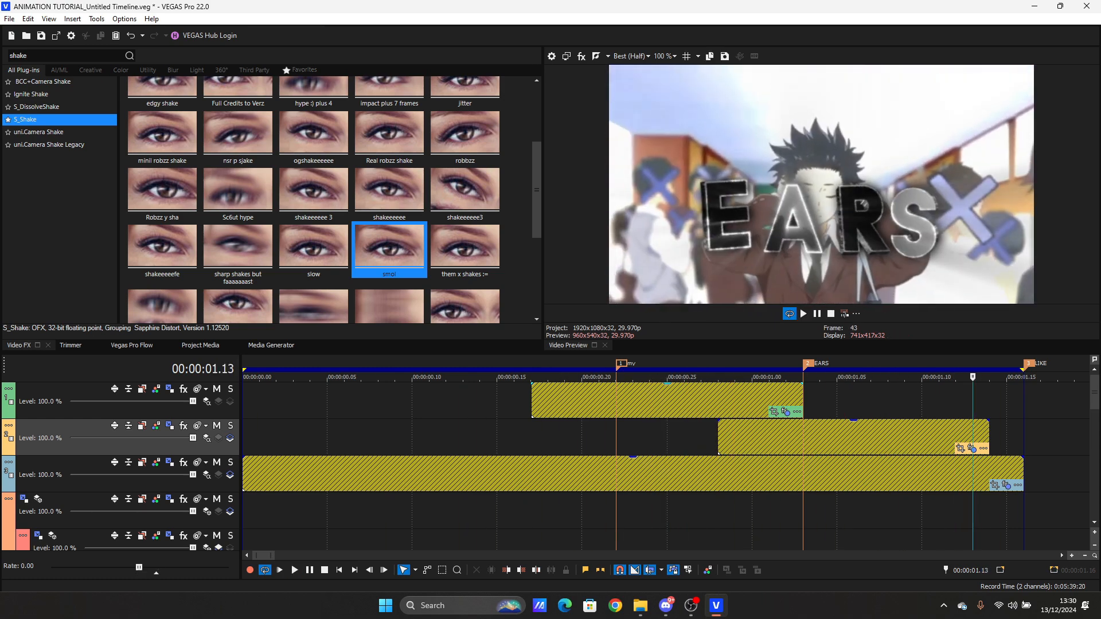
pyautogui.press('Left')
pyautogui.press('Left')
pyautogui.press('Left')
pyautogui.press('Left')
pyautogui.press('Left')
pyautogui.press('Left')
pyautogui.press('Left')
pyautogui.press('Left')
pyautogui.press('Left')
pyautogui.press('Left')
pyautogui.press('Left')
pyautogui.press('Left')
pyautogui.press('Left')
pyautogui.press('Left')
pyautogui.press('Left')
pyautogui.press('Left')
pyautogui.press('Left')
pyautogui.press('Left')
pyautogui.press('Left')
pyautogui.press('Left')
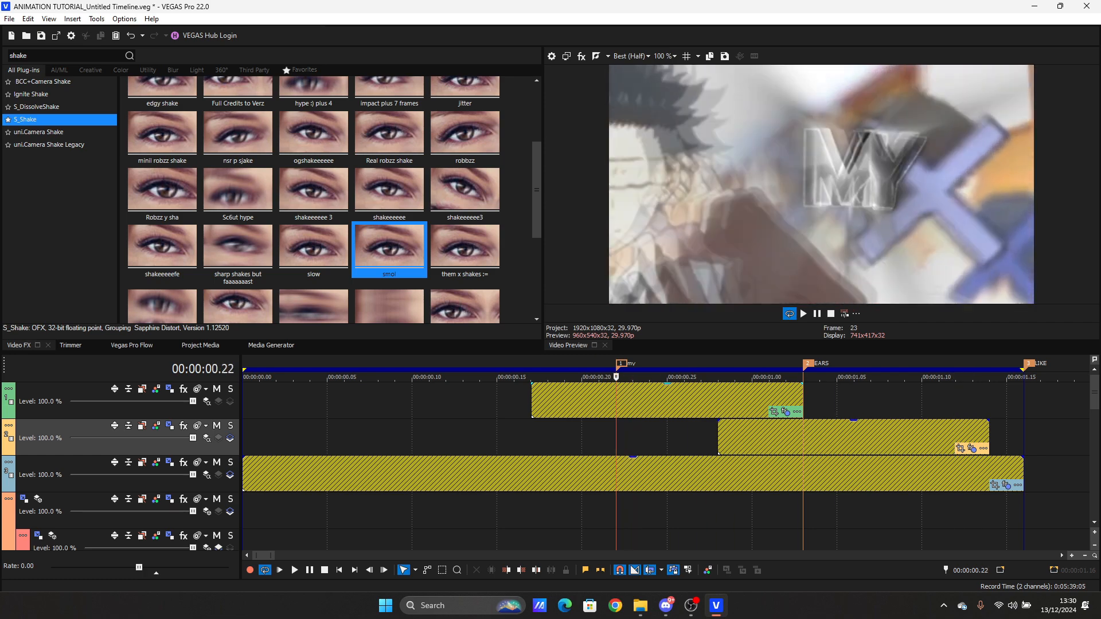
pyautogui.press('space')
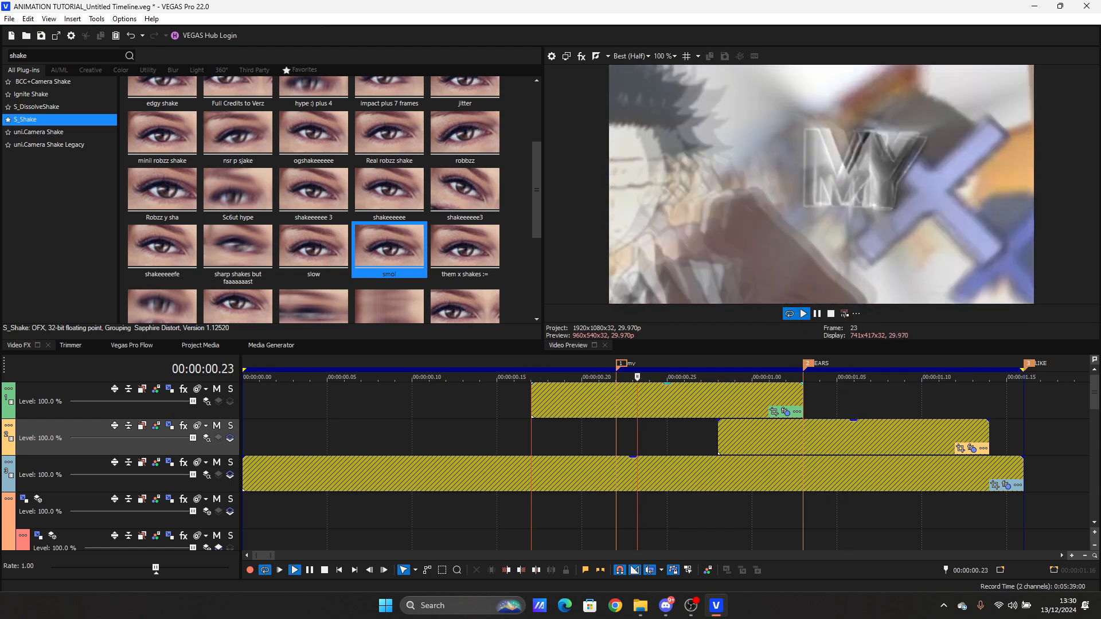
pyautogui.press('space')
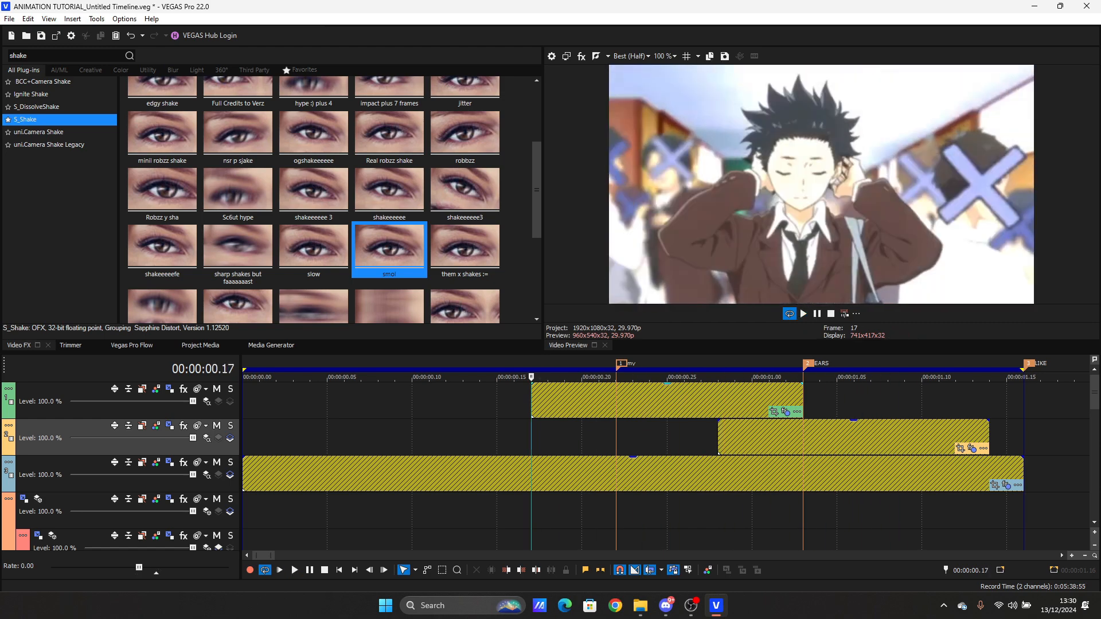
# Step: Delete the split anime clip segments after the MY marker and extend the remaining first segment past the KID marker
pyautogui.scroll(-10, 665, 458)
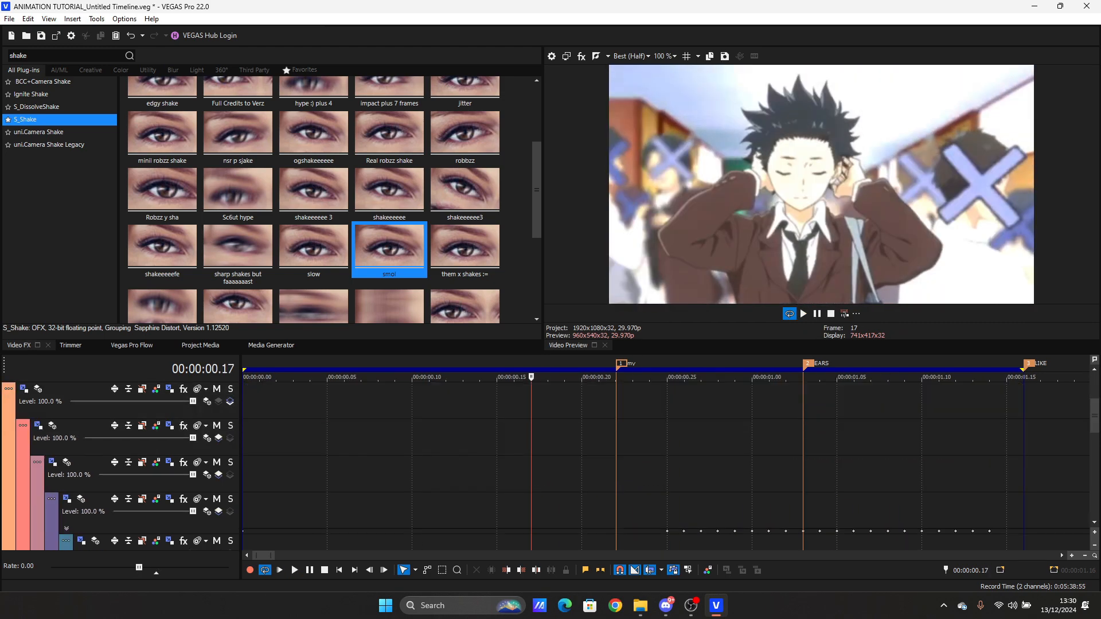
pyautogui.moveTo(1095, 483); pyautogui.dragTo(1095, 491)
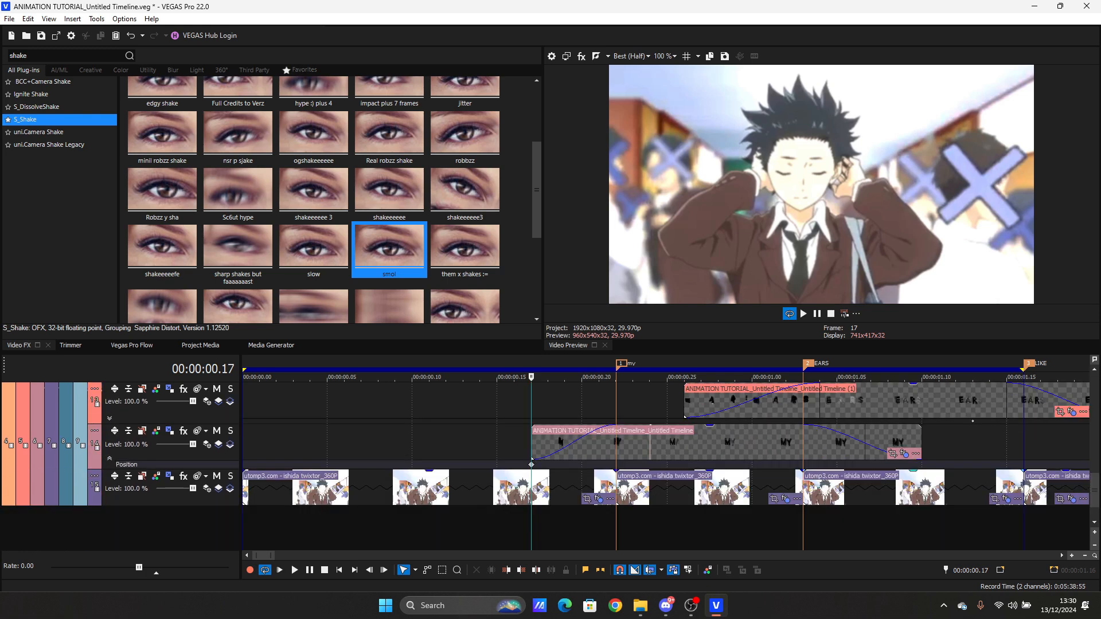
pyautogui.scroll(-4, 665, 459)
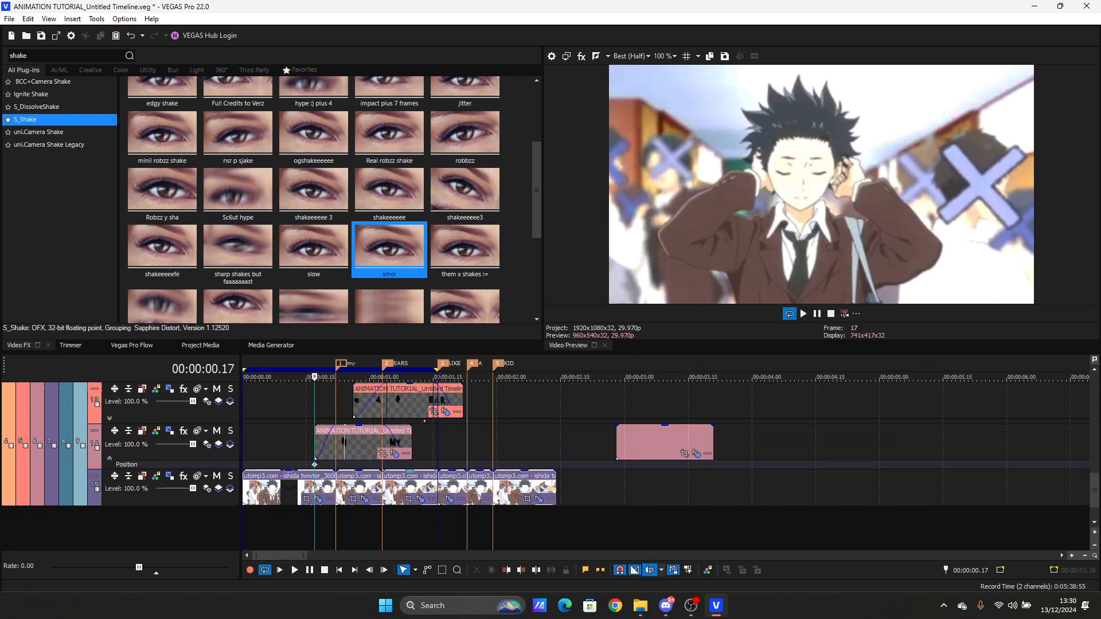
pyautogui.click(522, 488)
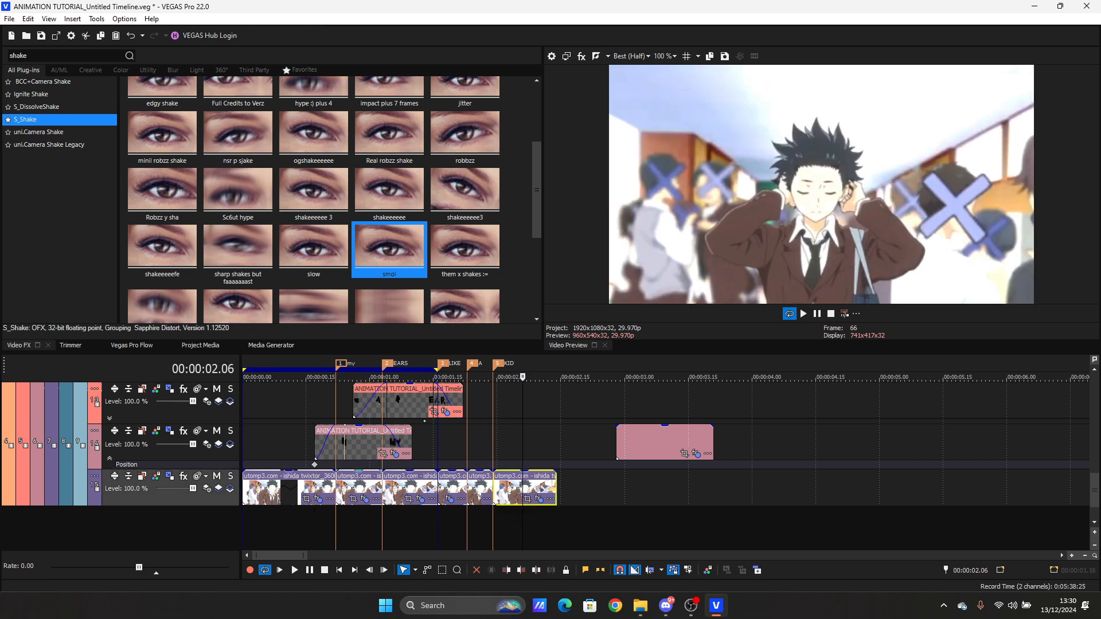
pyautogui.press('Delete')
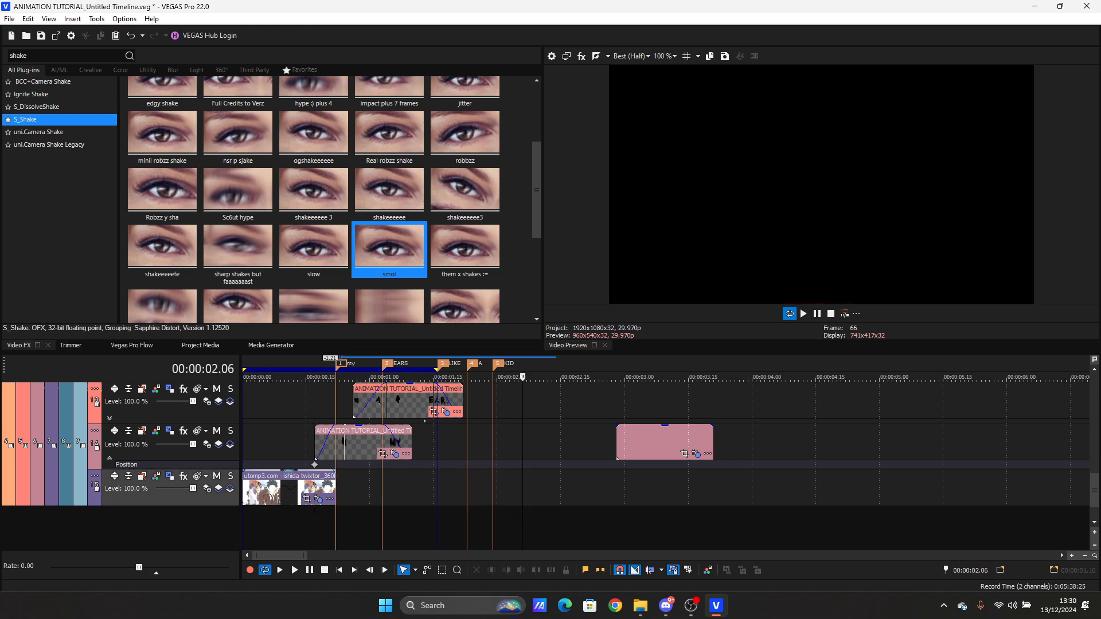
pyautogui.hotkey('ctrl', 'z')
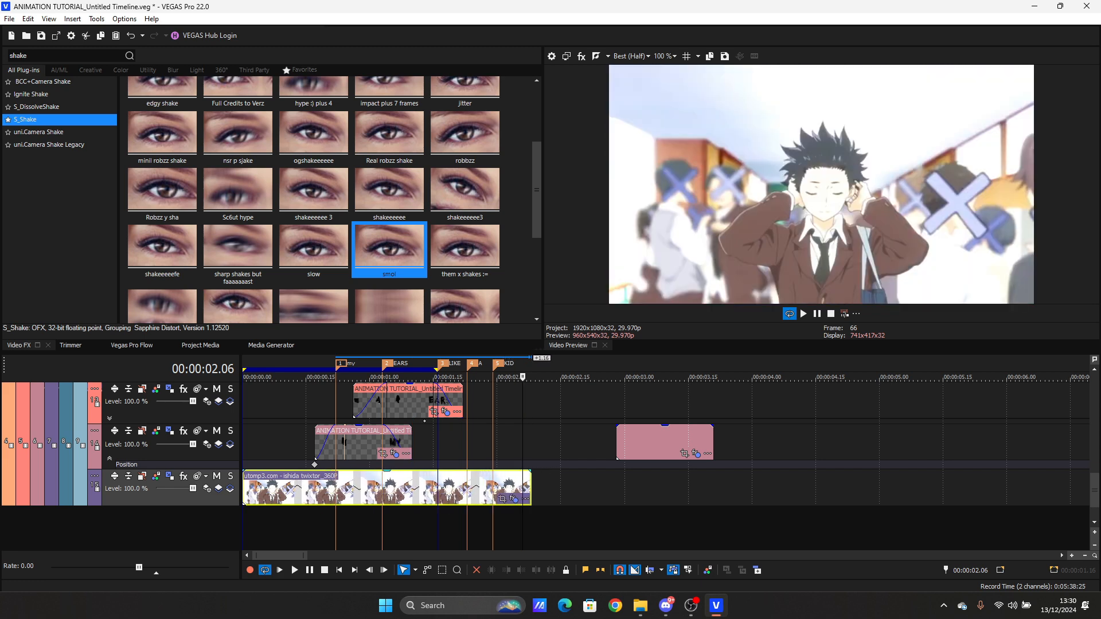
# Step: Check the extended anime clip behind the EARS title around 00:00:01.09 and at the MY title's start at 00:00:00.17
pyautogui.click(417, 488)
pyautogui.press('Left')
pyautogui.press('Left')
pyautogui.press('Left')
pyautogui.press('Left')
pyautogui.press('Right')
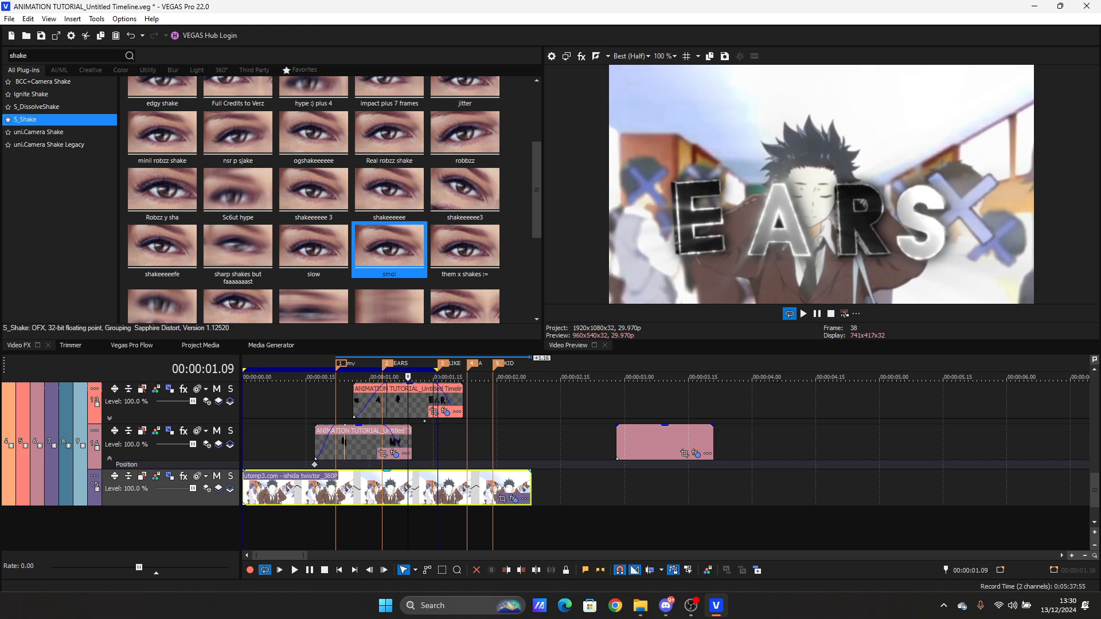
pyautogui.press('Right')
pyautogui.click(302, 488)
pyautogui.press('Right')
pyautogui.press('Right')
pyautogui.press('Right')
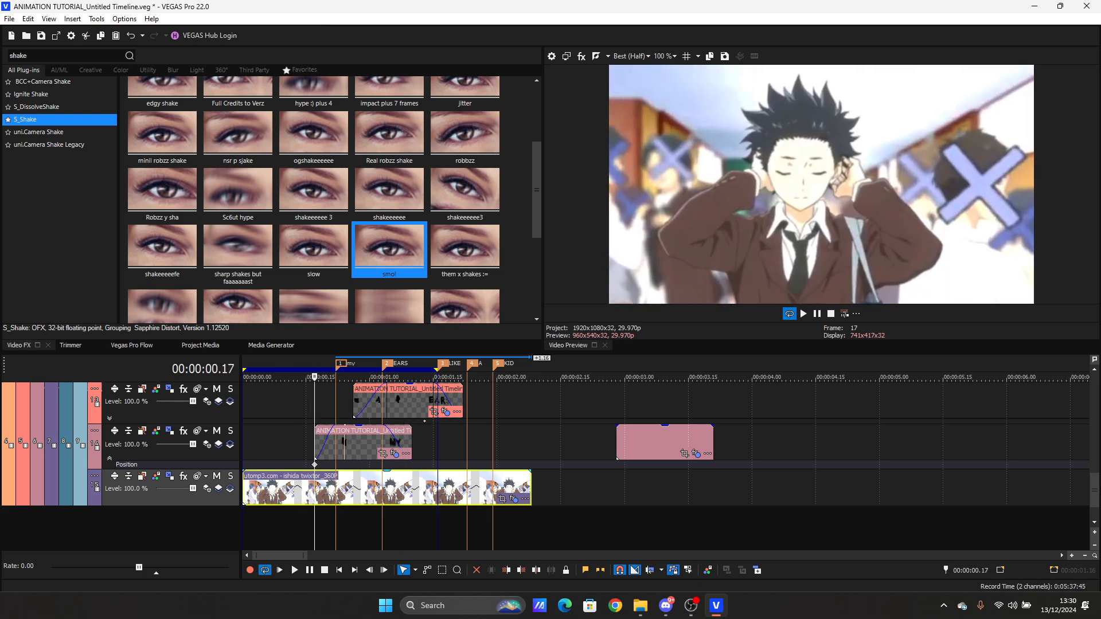
# Step: Search the video effects for "lens" and apply the BCC Lens Blur OBS preset "k" to the anime clip
pyautogui.press('Left')
pyautogui.press('Left')
pyautogui.doubleClick(19, 56)
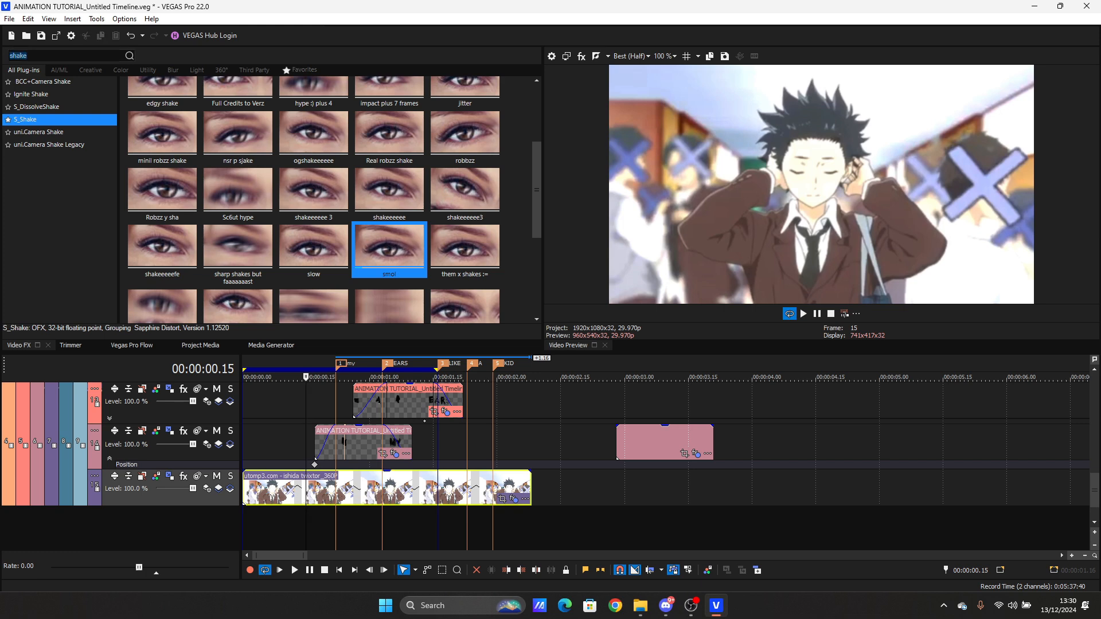
pyautogui.write('lens')
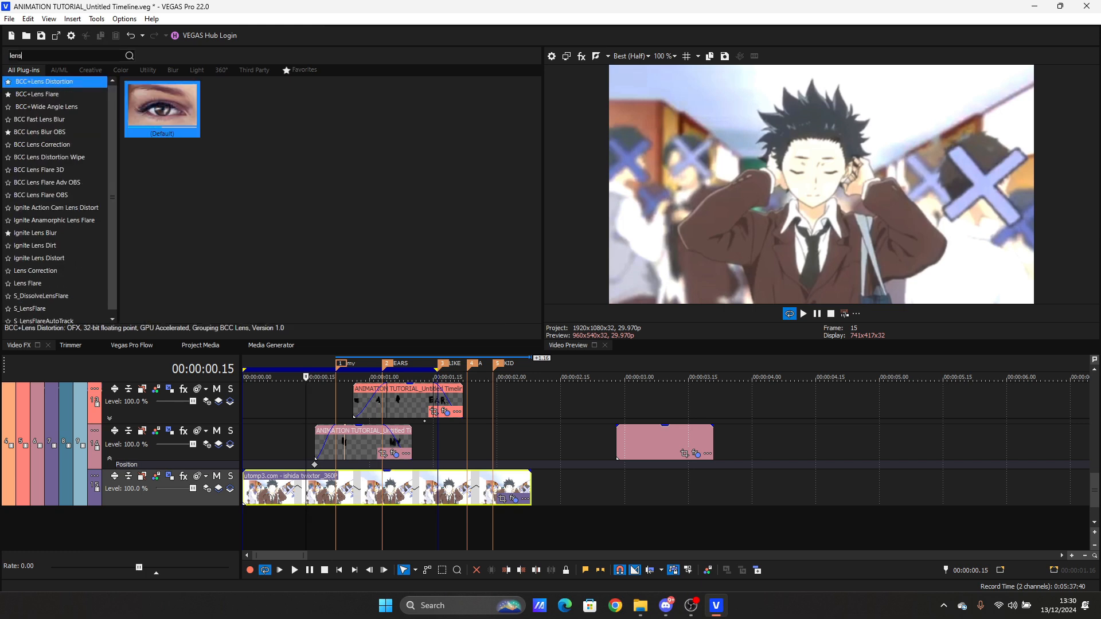
pyautogui.click(40, 132)
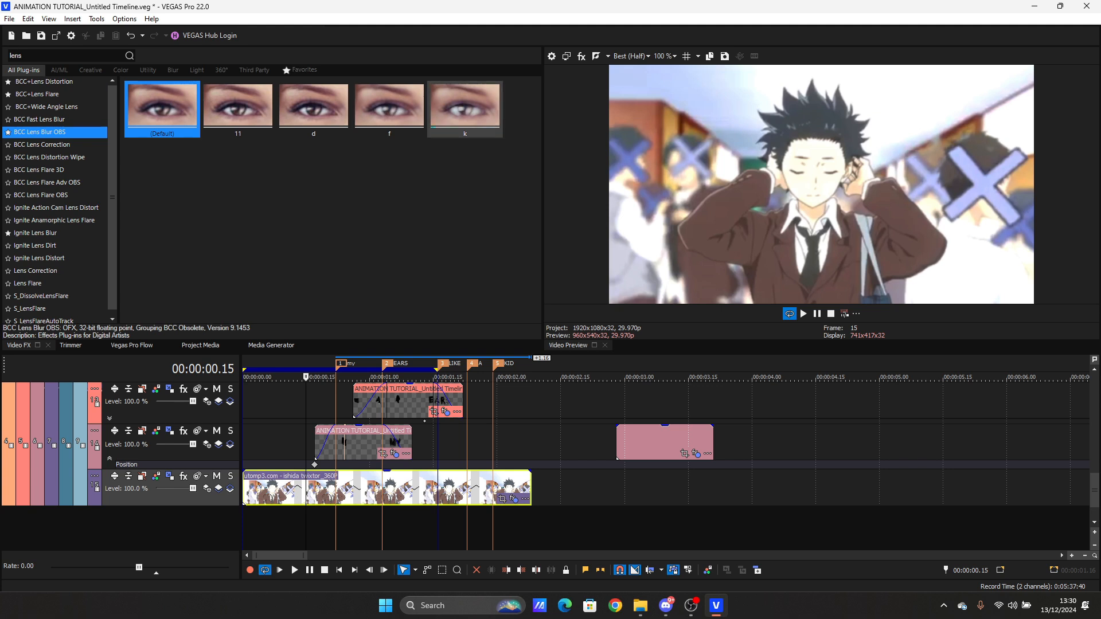
pyautogui.doubleClick(465, 109)
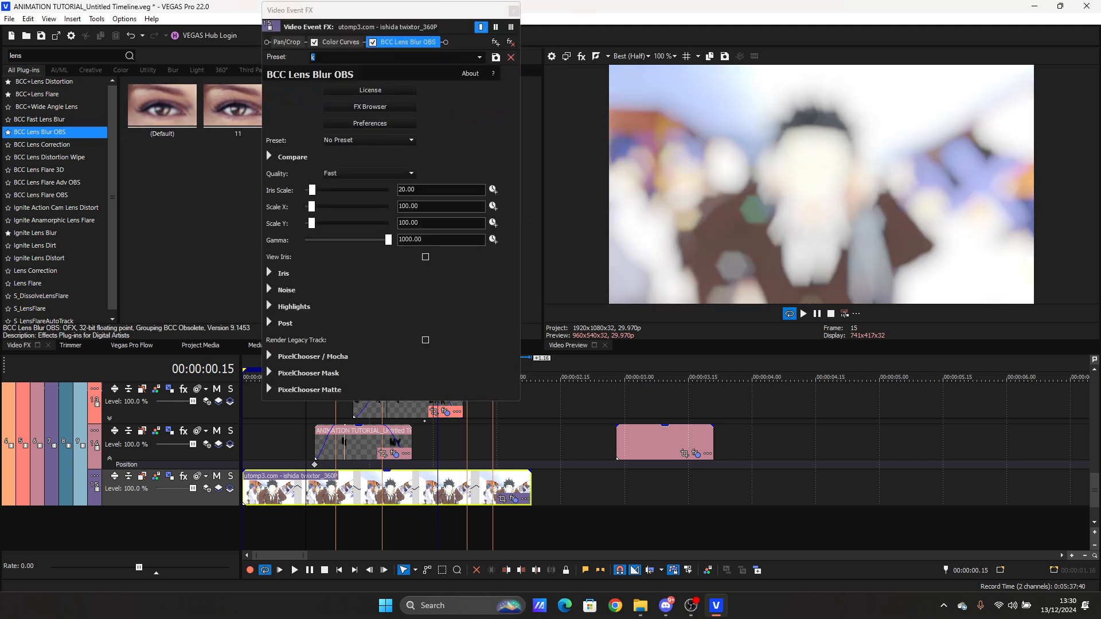
# Step: Set the lens blur's Iris Scale to about 10.88, enable its animation, and keyframe it to 0 at the MY marker (00:00:00.22)
pyautogui.moveTo(312, 189); pyautogui.dragTo(308, 190)
pyautogui.click(493, 190)
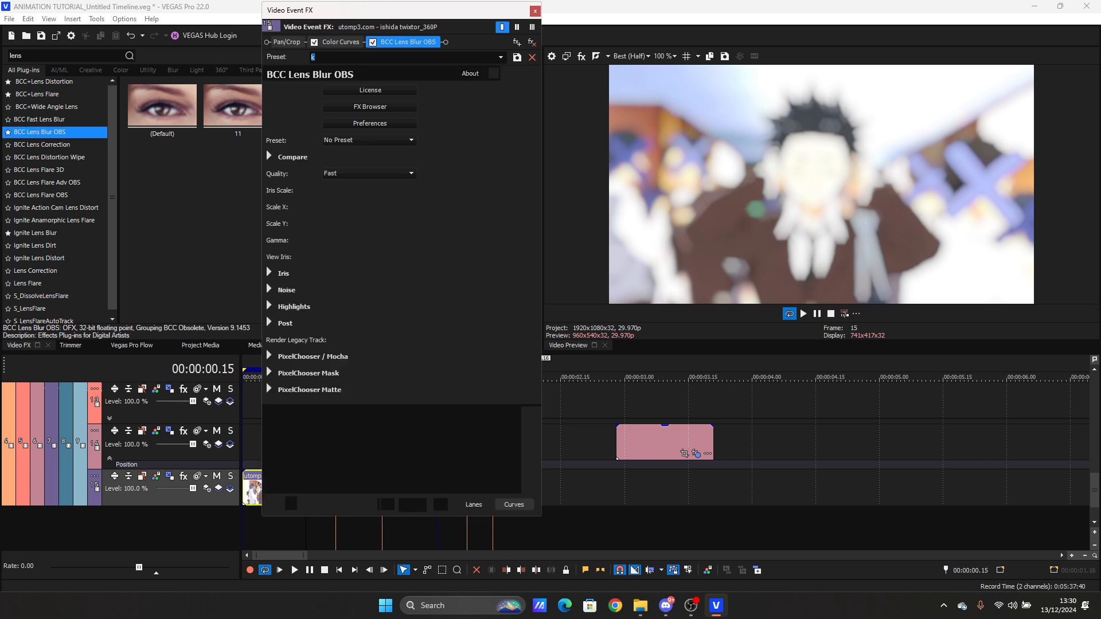
pyautogui.click(336, 532)
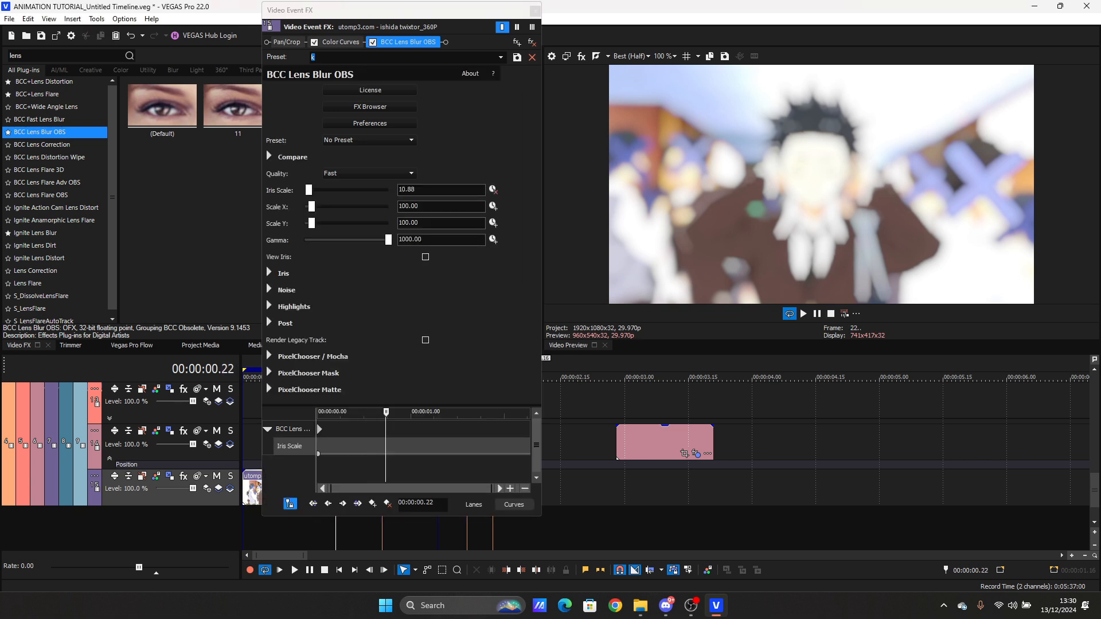
pyautogui.moveTo(308, 190); pyautogui.dragTo(304, 190)
pyautogui.moveTo(503, 9); pyautogui.dragTo(389, 9)
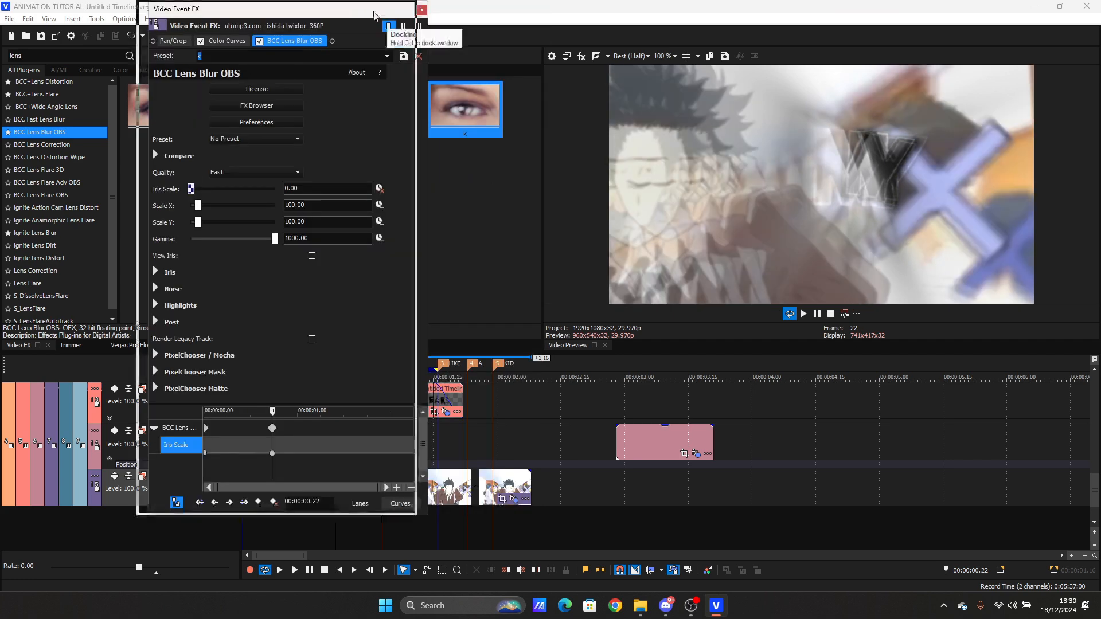
# Step: Add a keyframe holding the Iris Scale at 0 at the EARS marker (00:00:01.03)
pyautogui.moveTo(287, 8); pyautogui.dragTo(100, 27)
pyautogui.click(382, 487)
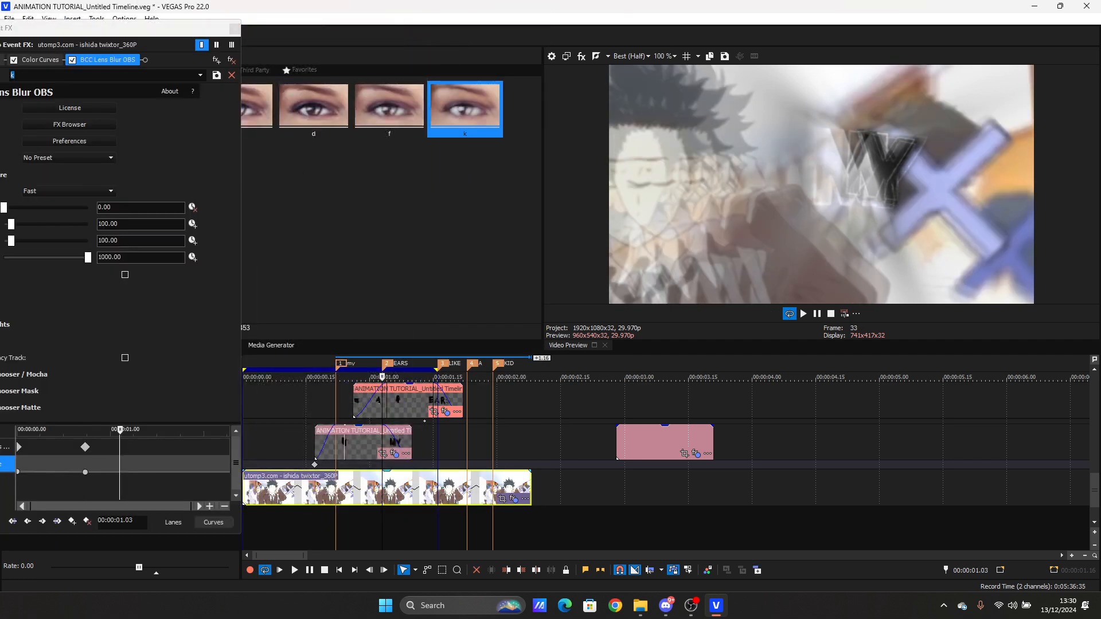
pyautogui.click(73, 521)
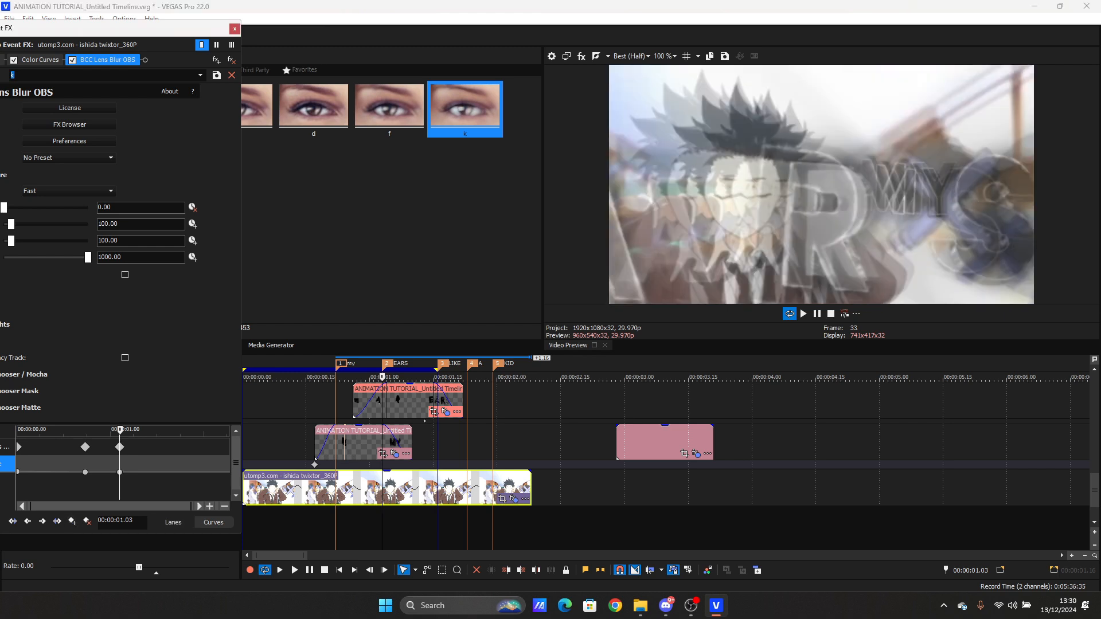
pyautogui.doubleClick(119, 472)
# Step: Keyframe the lens blur's Iris Scale to about 5.44 at 00:00:01.14, during the EARS title
pyautogui.click(429, 488)
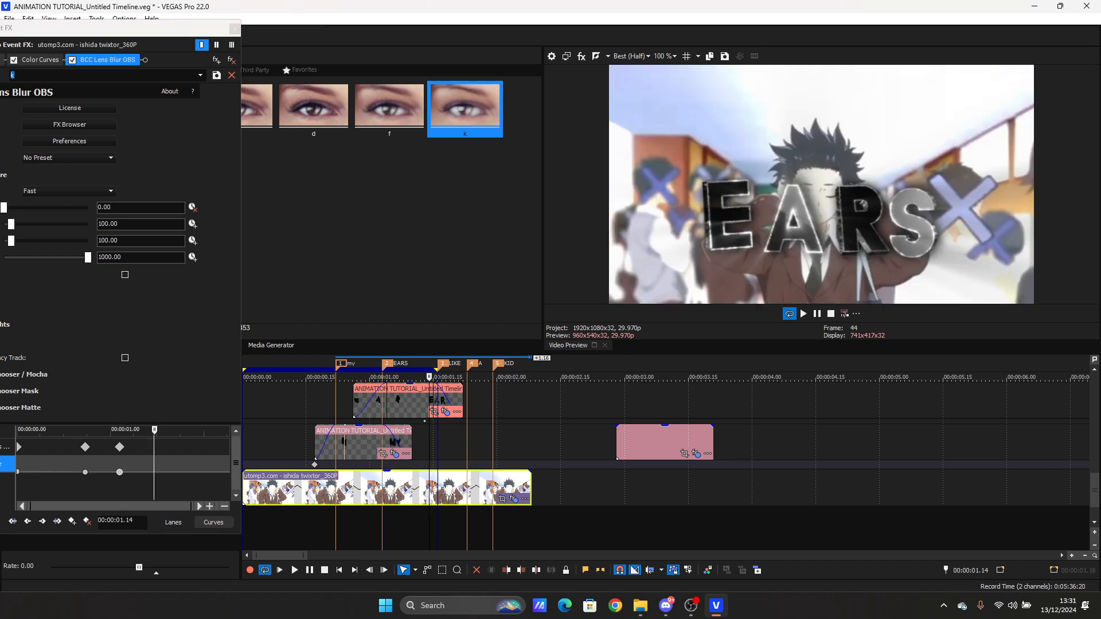
pyautogui.click(3, 208)
pyautogui.moveTo(4, 208); pyautogui.dragTo(7, 207)
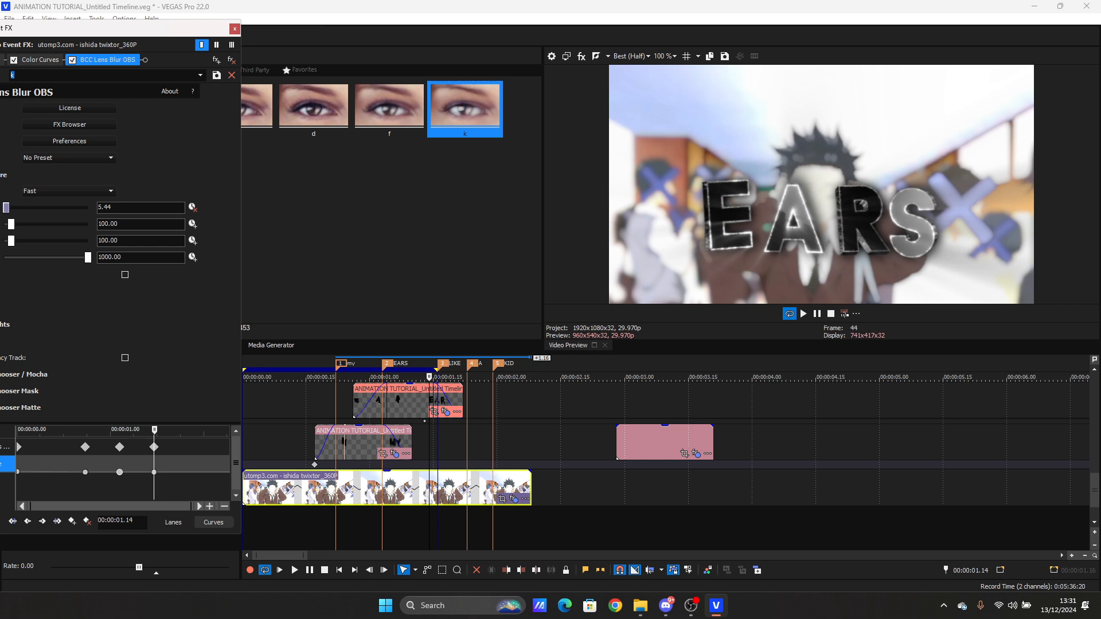
pyautogui.moveTo(6, 208); pyautogui.dragTo(6, 208)
pyautogui.click(154, 473)
# Step: Keyframe the Iris Scale back to 0 at 00:00:01.21 and return to the EARS marker
pyautogui.click(459, 487)
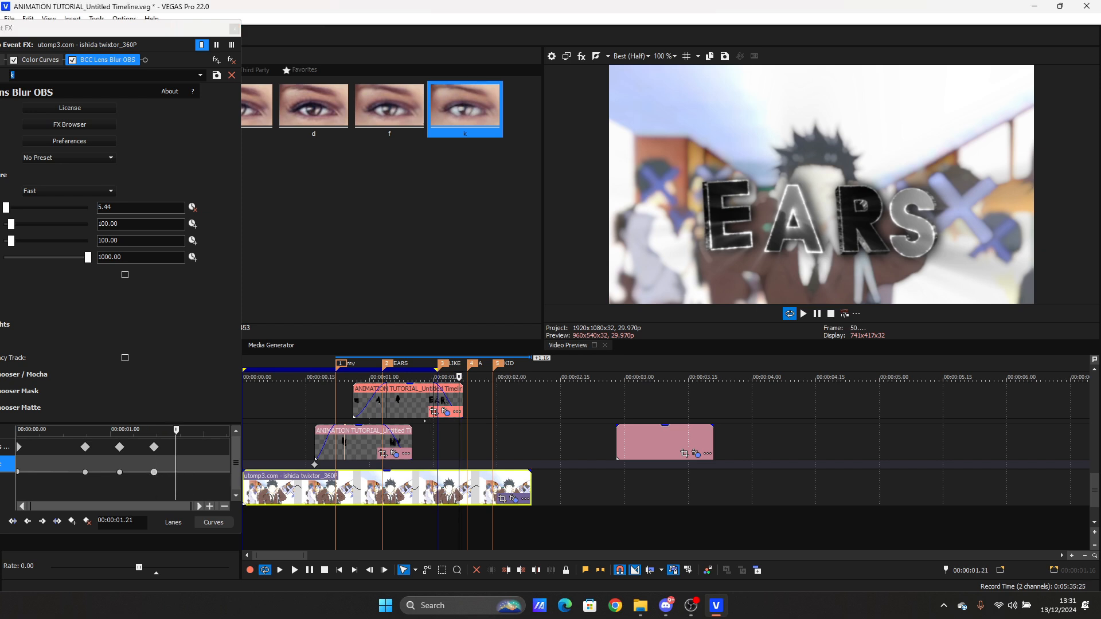
pyautogui.click(6, 208)
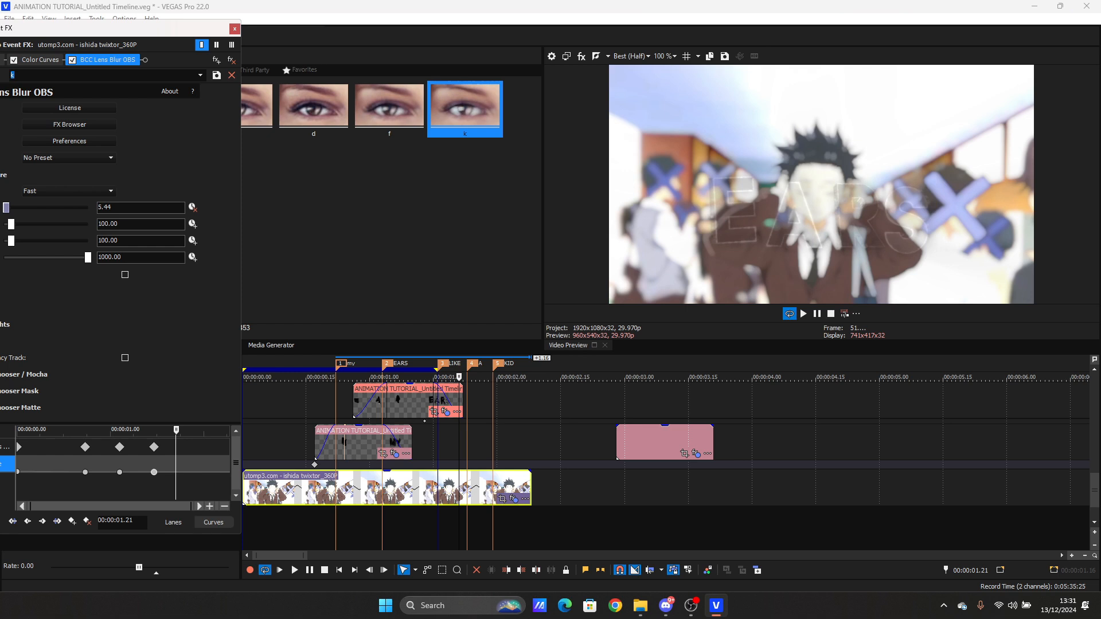
pyautogui.moveTo(5, 208); pyautogui.dragTo(2, 208)
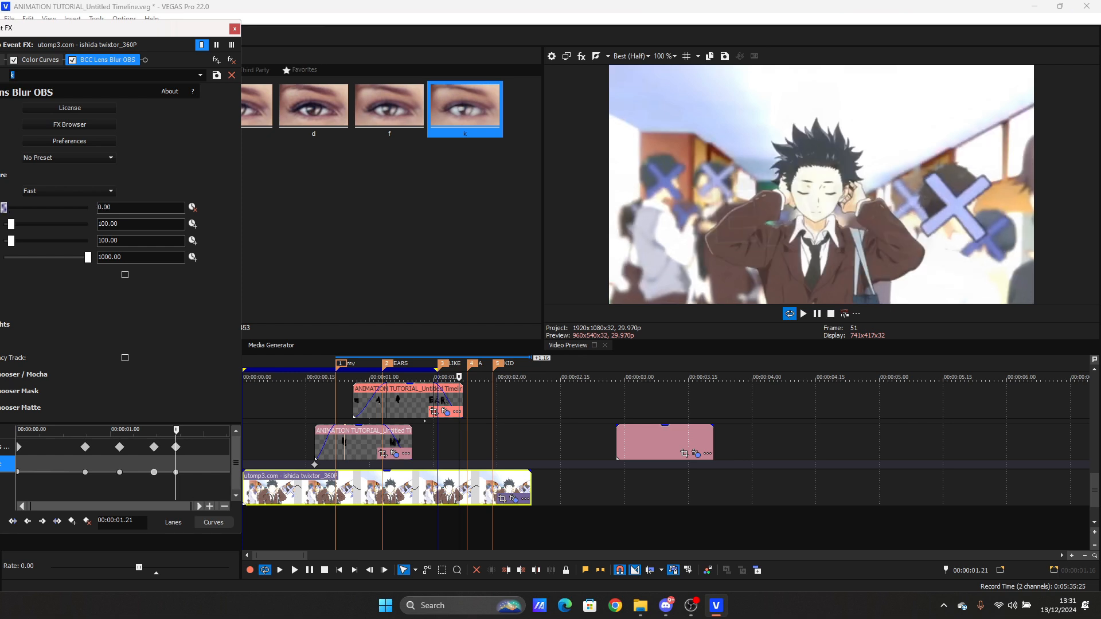
pyautogui.click(383, 377)
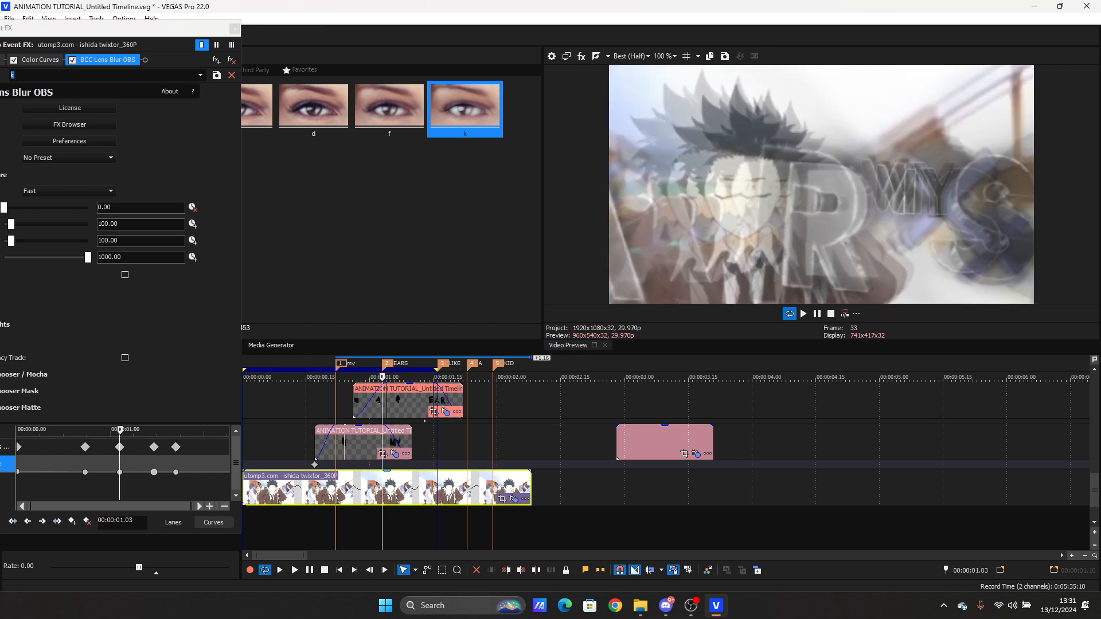
# Step: Apply the 0.00, 0.23, 0.78, 0.98 easing curve to the anime clip's BCC Lens Blur OBS Iris Scale keyframes in each animated section
pyautogui.click(336, 378)
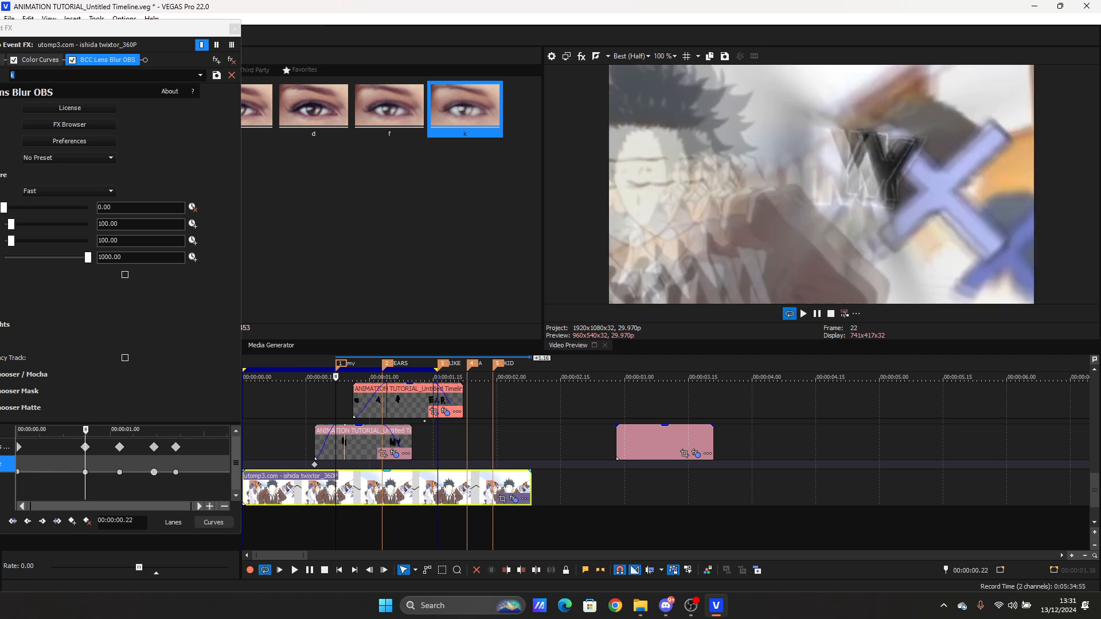
pyautogui.click(235, 28)
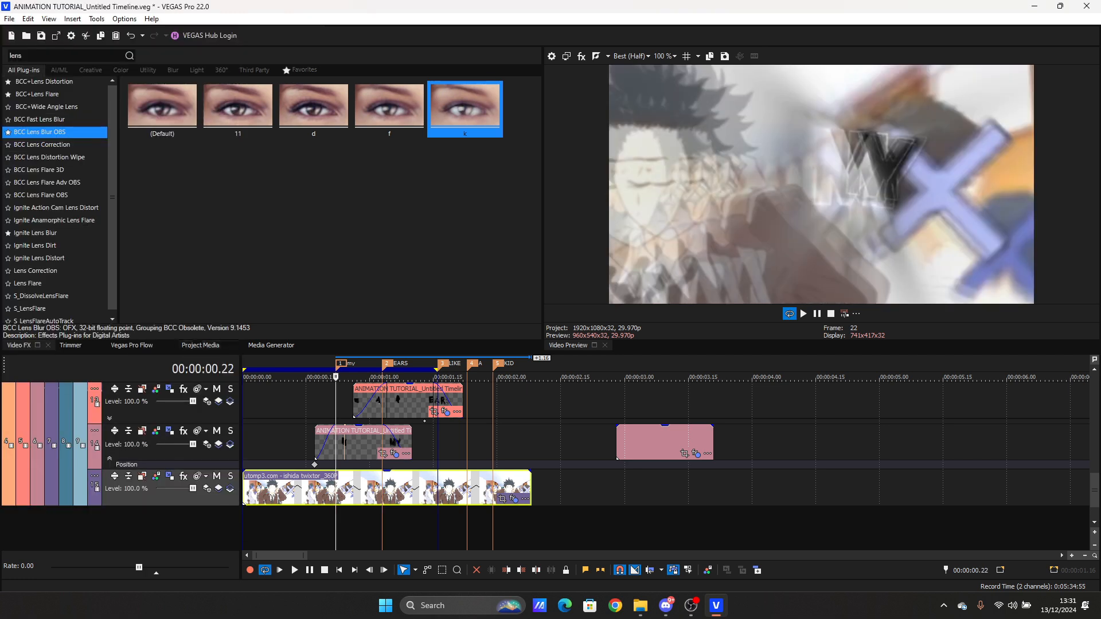
pyautogui.click(267, 488)
pyautogui.click(132, 345)
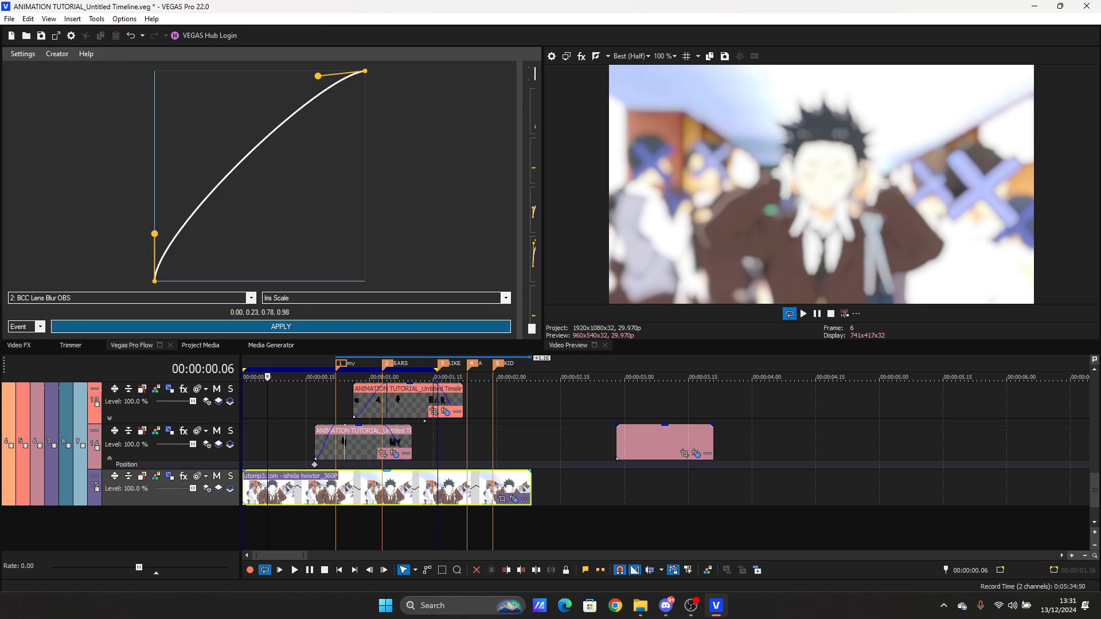
pyautogui.click(281, 327)
pyautogui.click(395, 378)
pyautogui.click(281, 327)
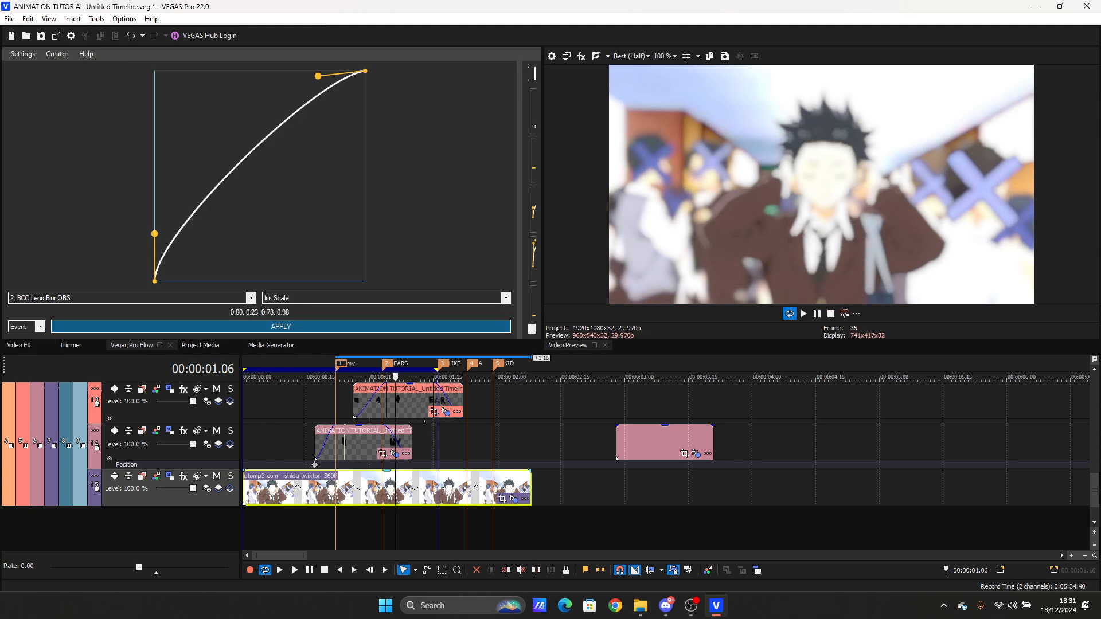
pyautogui.click(450, 488)
pyautogui.click(281, 327)
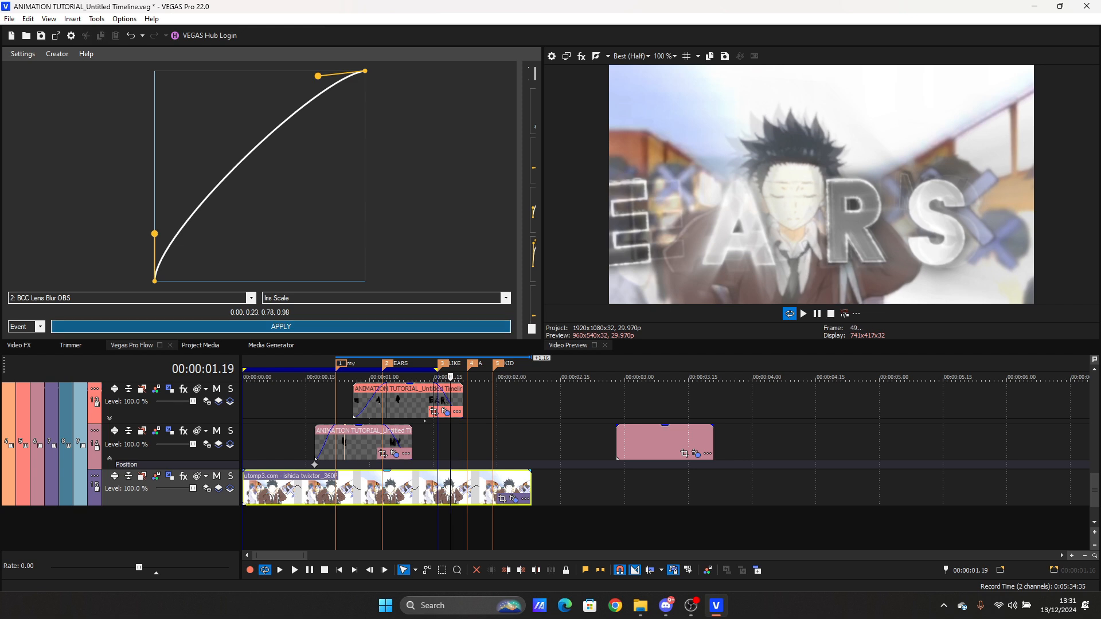
# Step: Inspect the anime clip's eased Iris Scale keyframes and check the blur near the MY title at 00:00:00.29
pyautogui.click(514, 499)
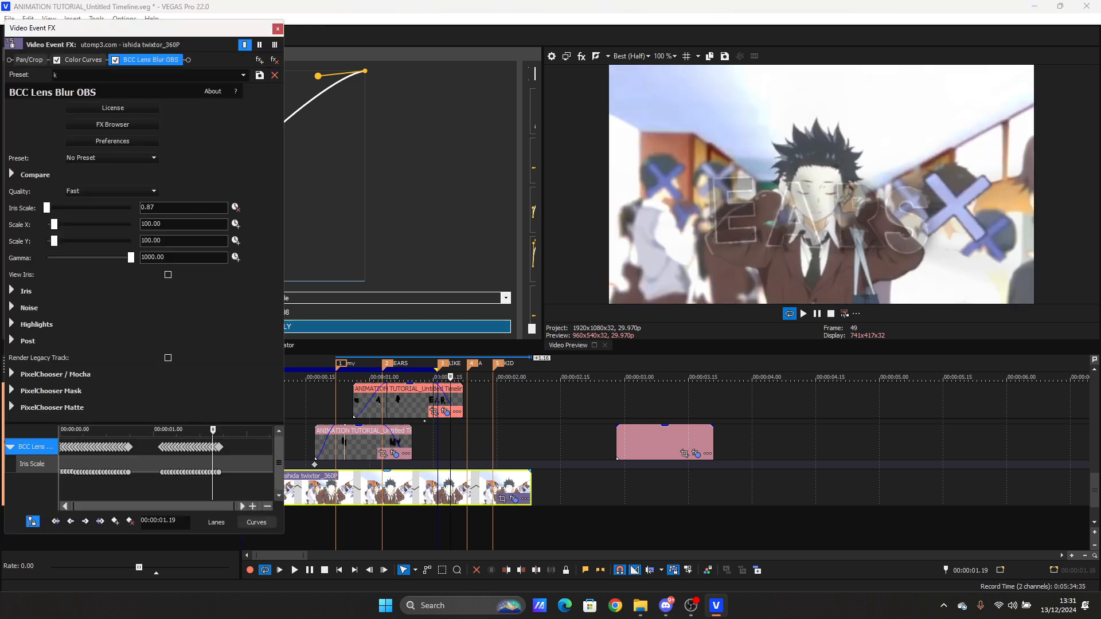
pyautogui.click(365, 488)
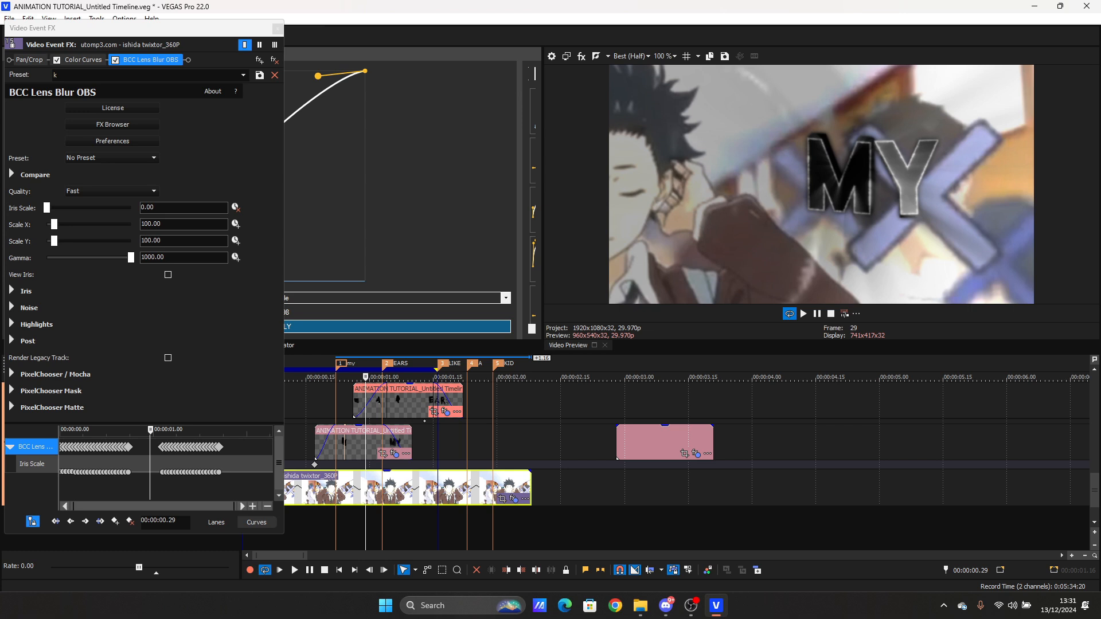
pyautogui.click(278, 29)
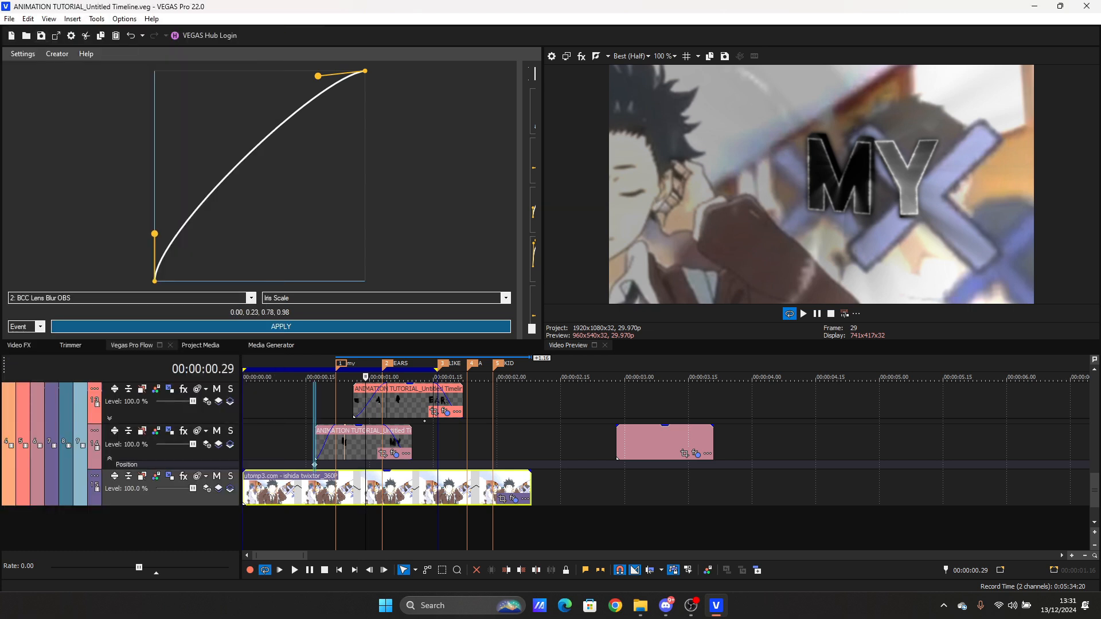
# Step: Build a RAM preview of the looped section through the MY and EARS titles, frame by frame, and play it back
pyautogui.click(314, 465)
pyautogui.press('space')
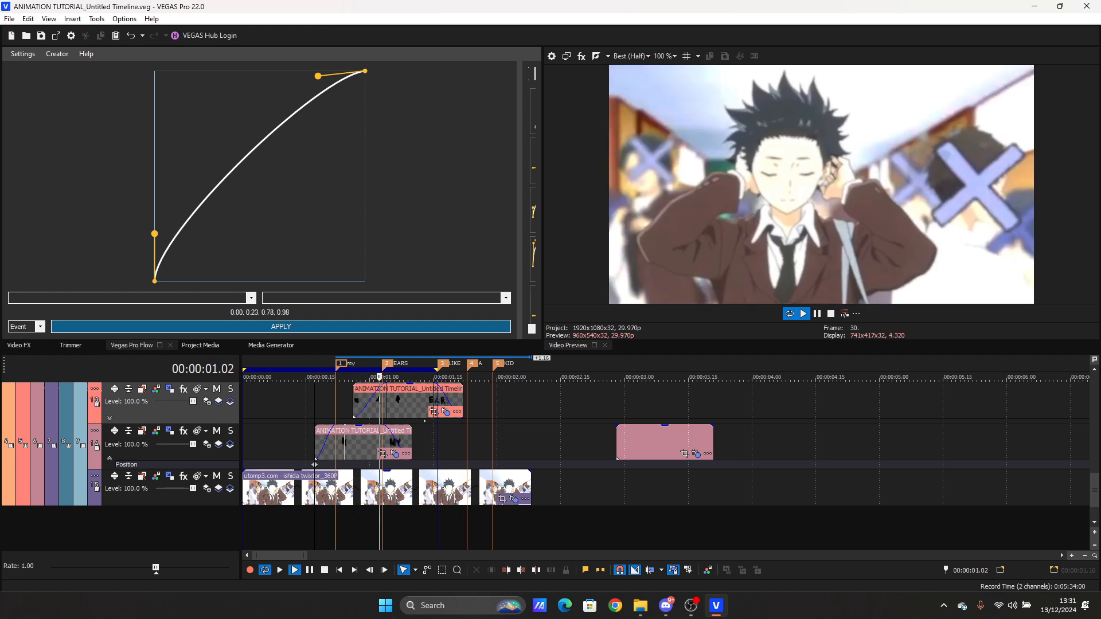
pyautogui.press('space')
pyautogui.hotkey('shift', 'b')
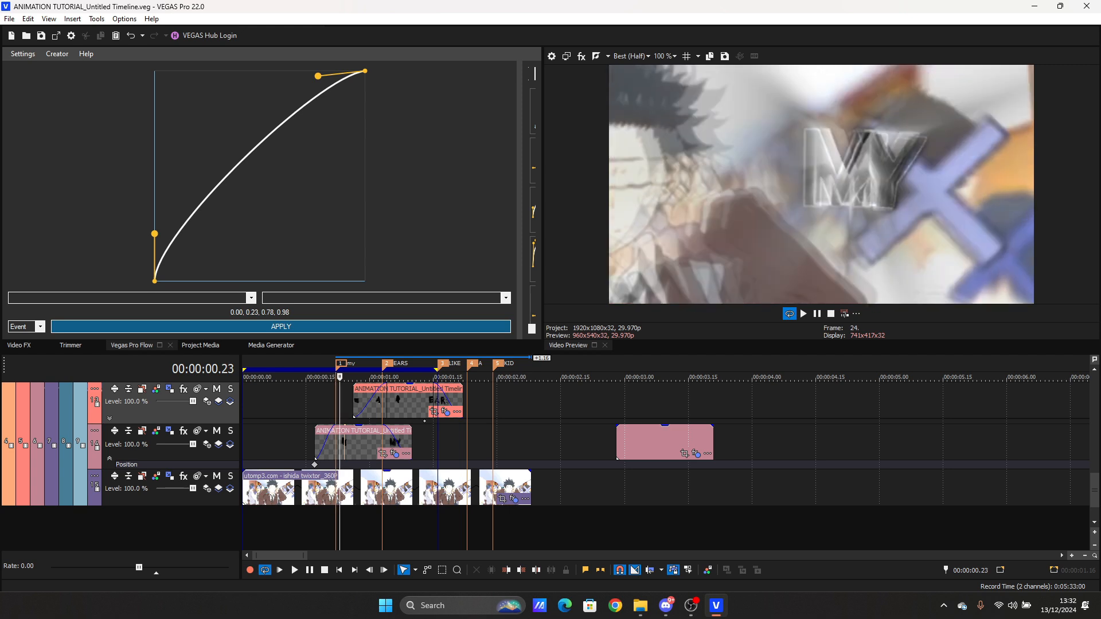
pyautogui.press('Right')
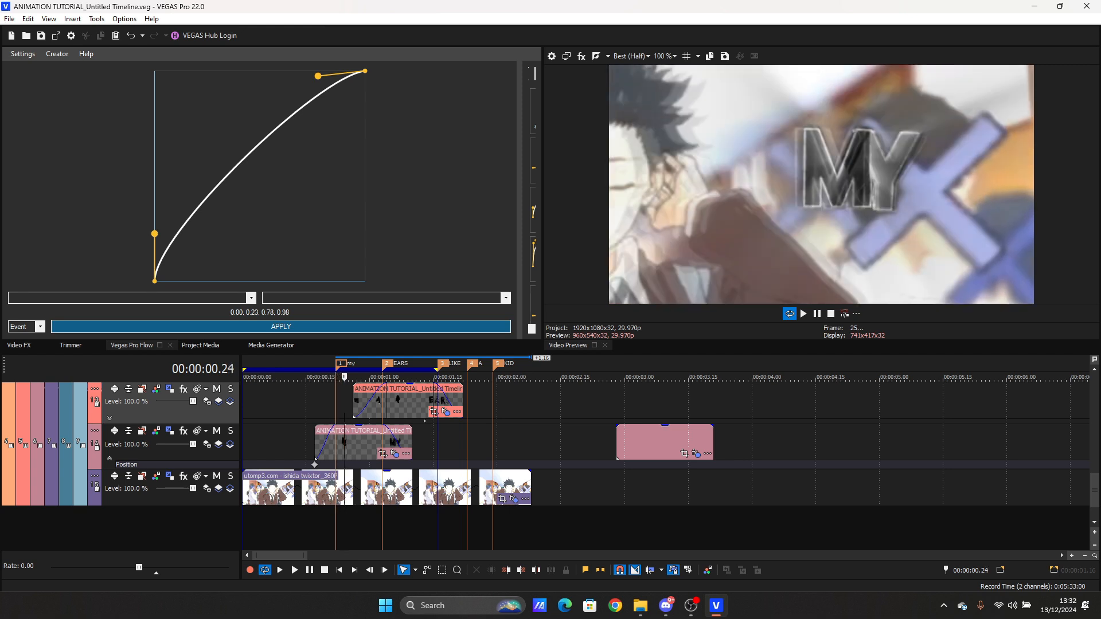
pyautogui.press('Right')
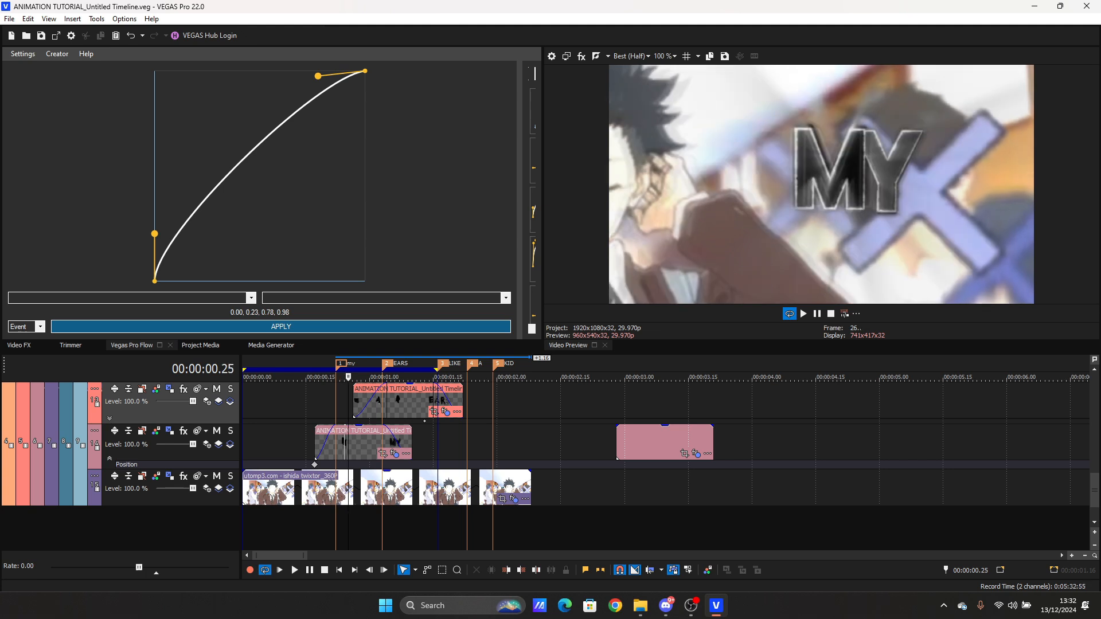
pyautogui.press('Right')
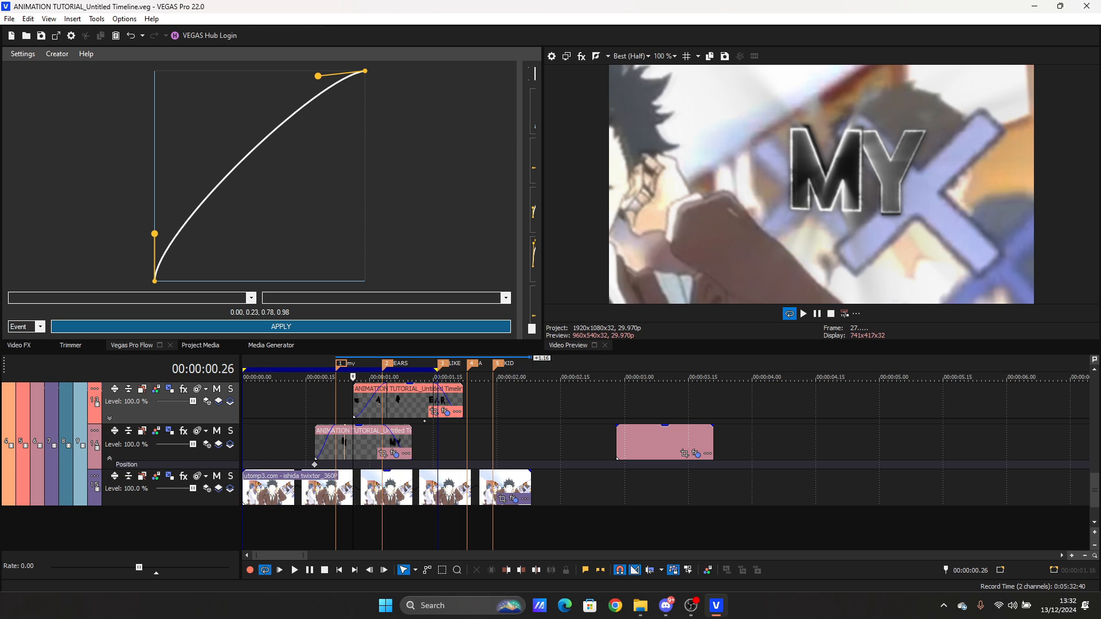
pyautogui.press('Right')
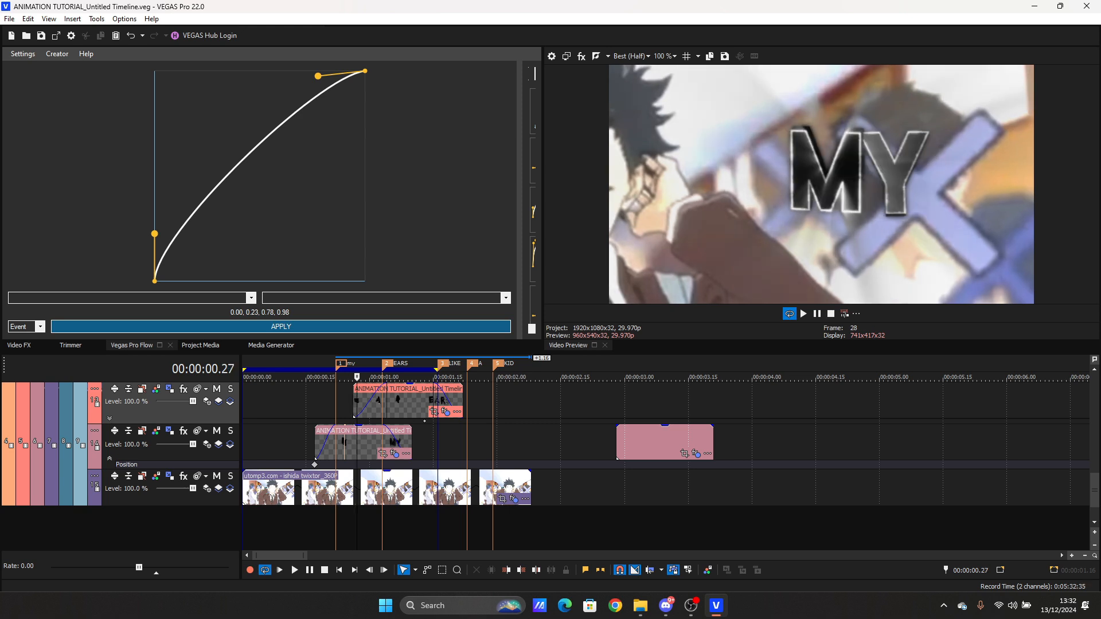
pyautogui.press('Right')
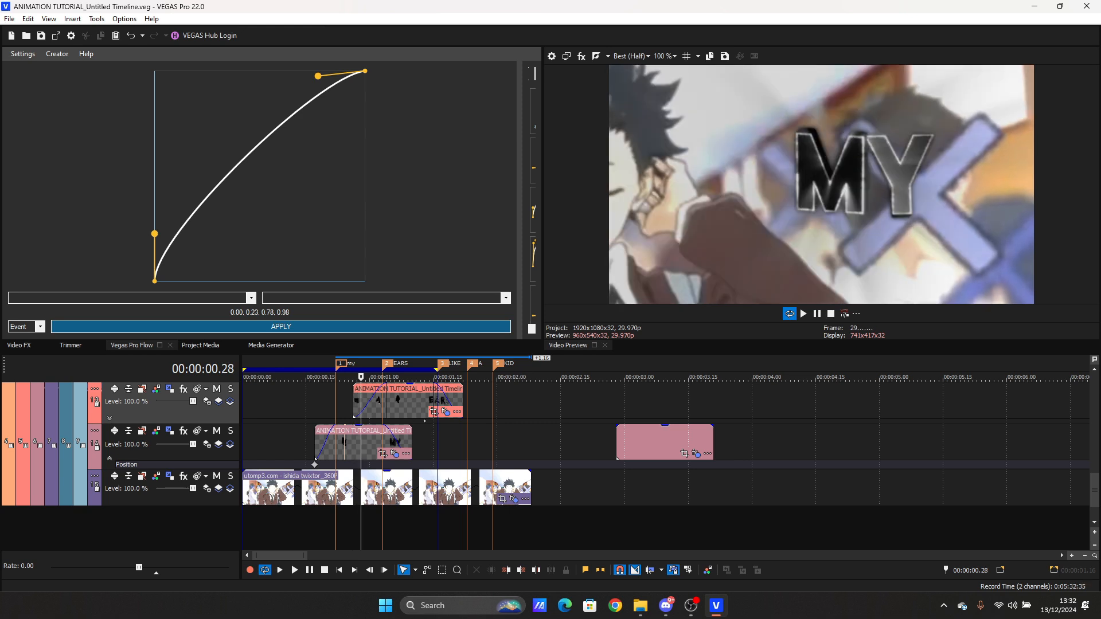
pyautogui.press('Right')
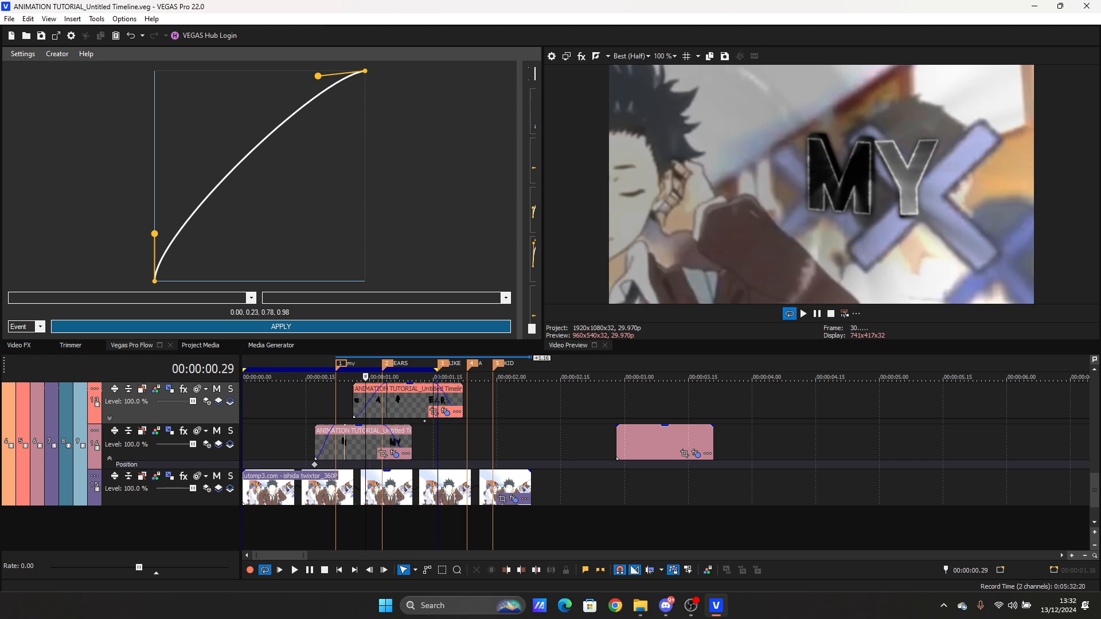
pyautogui.press('Right')
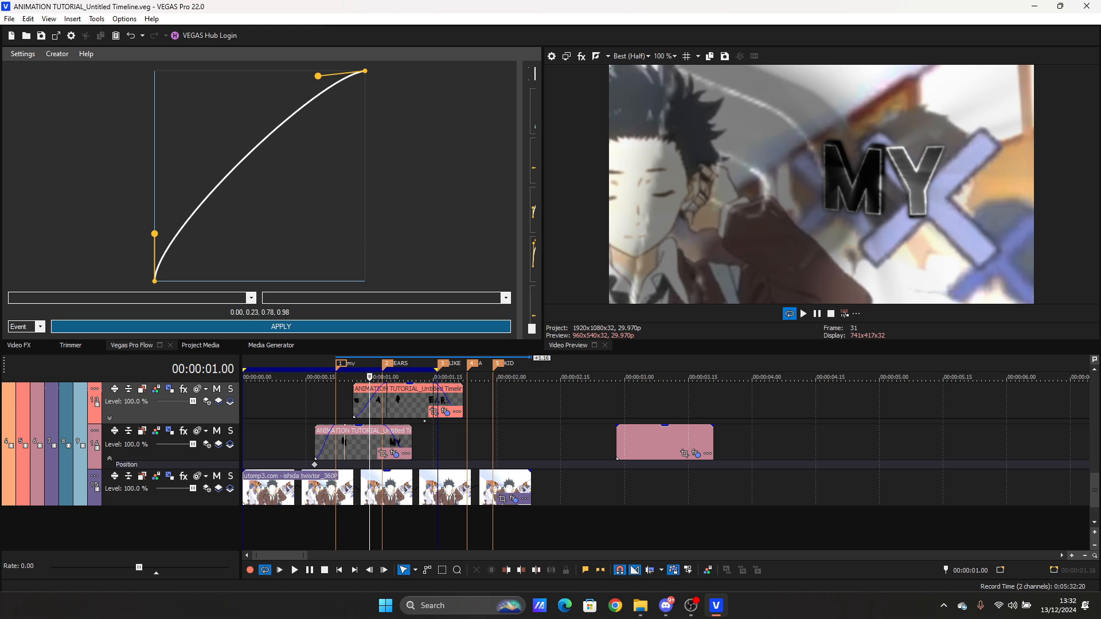
pyautogui.press('Right')
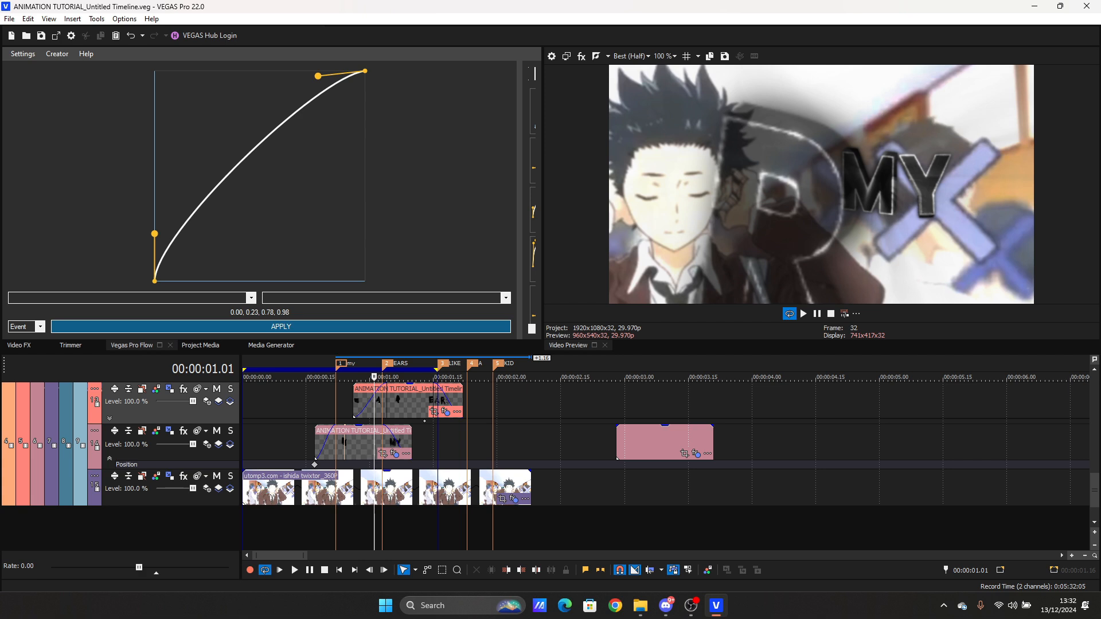
pyautogui.press('Right')
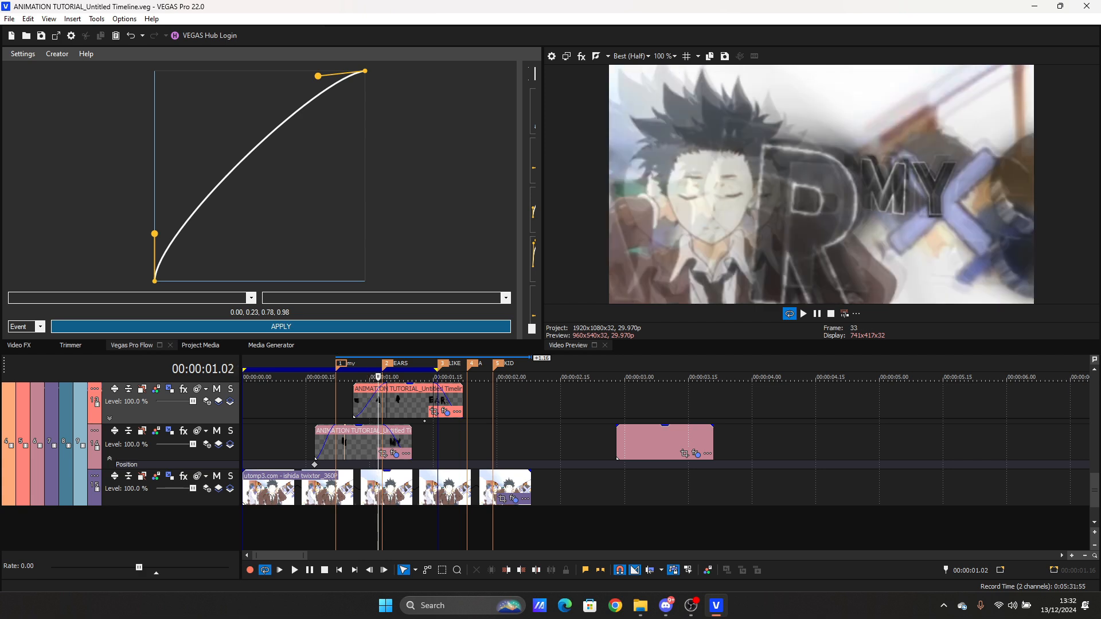
pyautogui.press('Right')
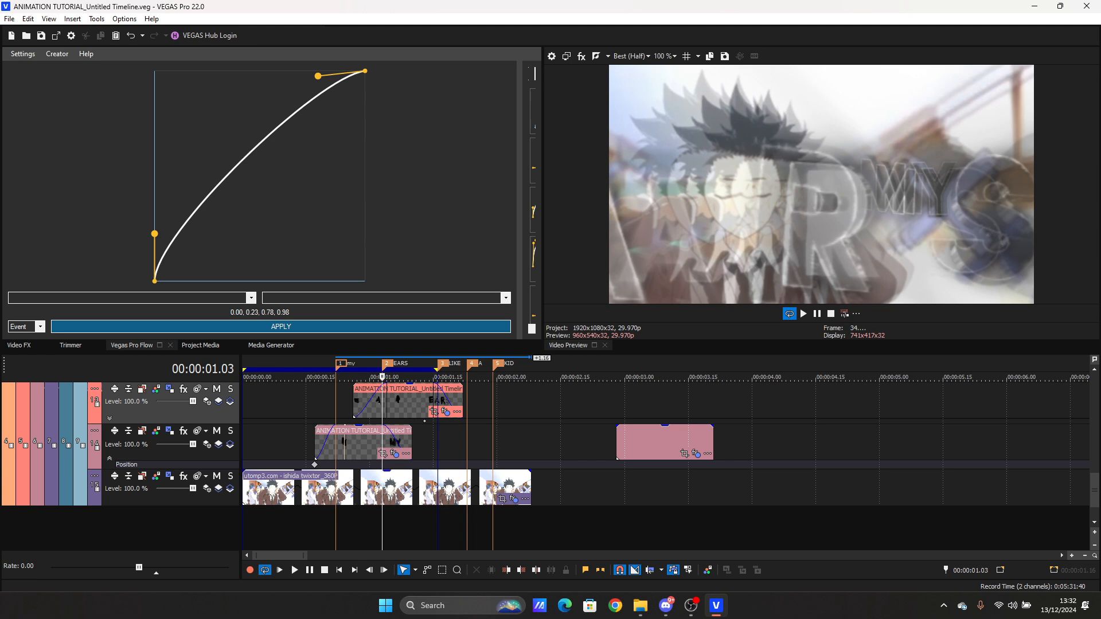
pyautogui.press('Right')
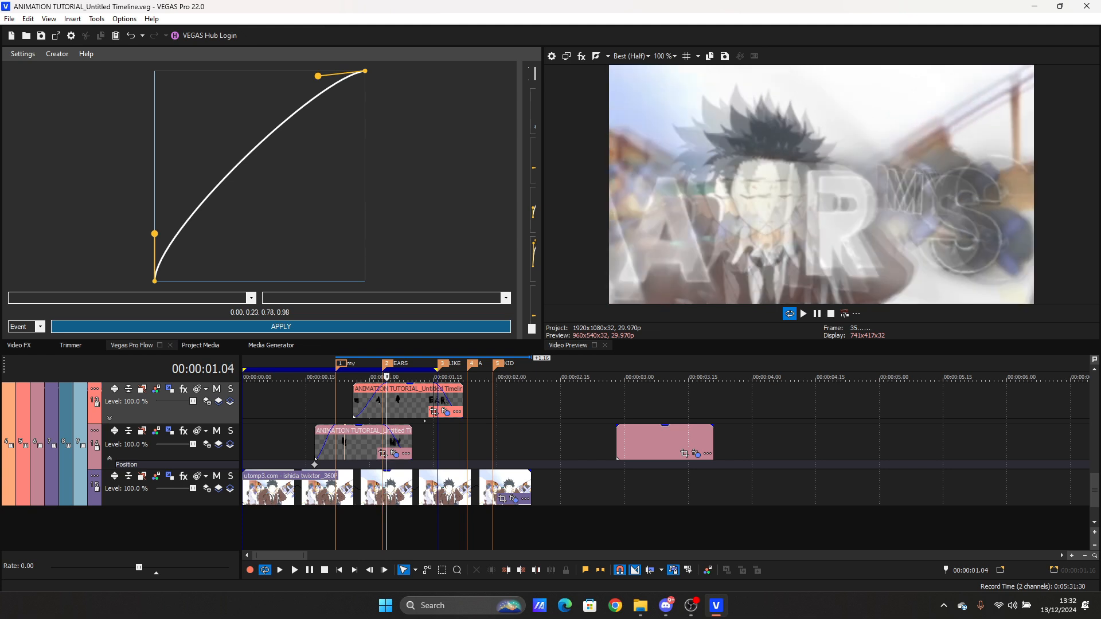
pyautogui.press('Right')
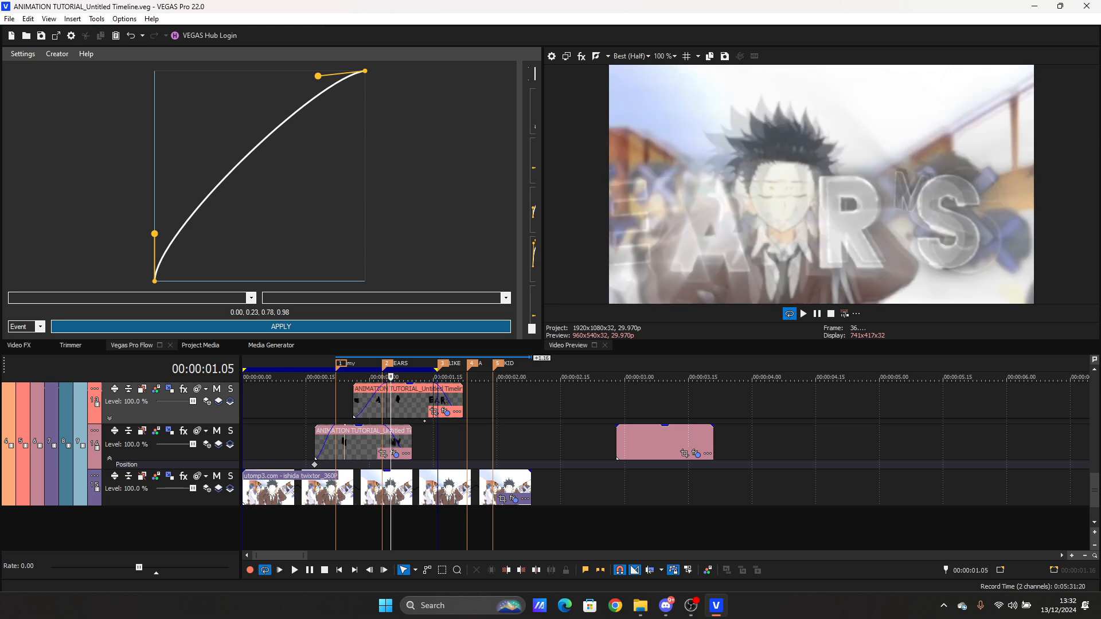
pyautogui.press('Right')
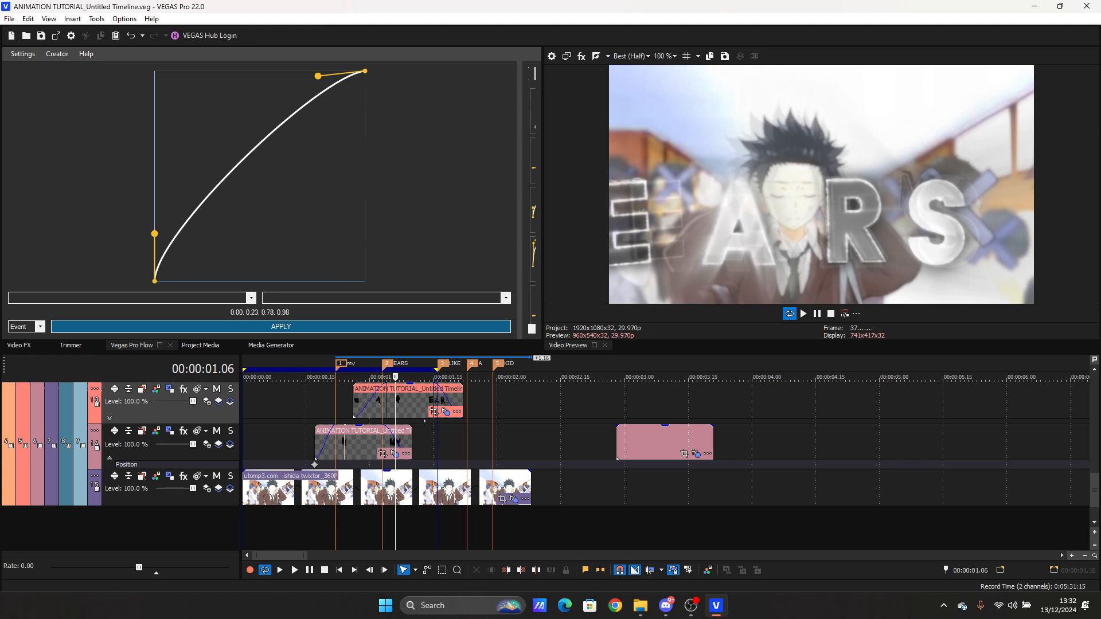
pyautogui.press('Right')
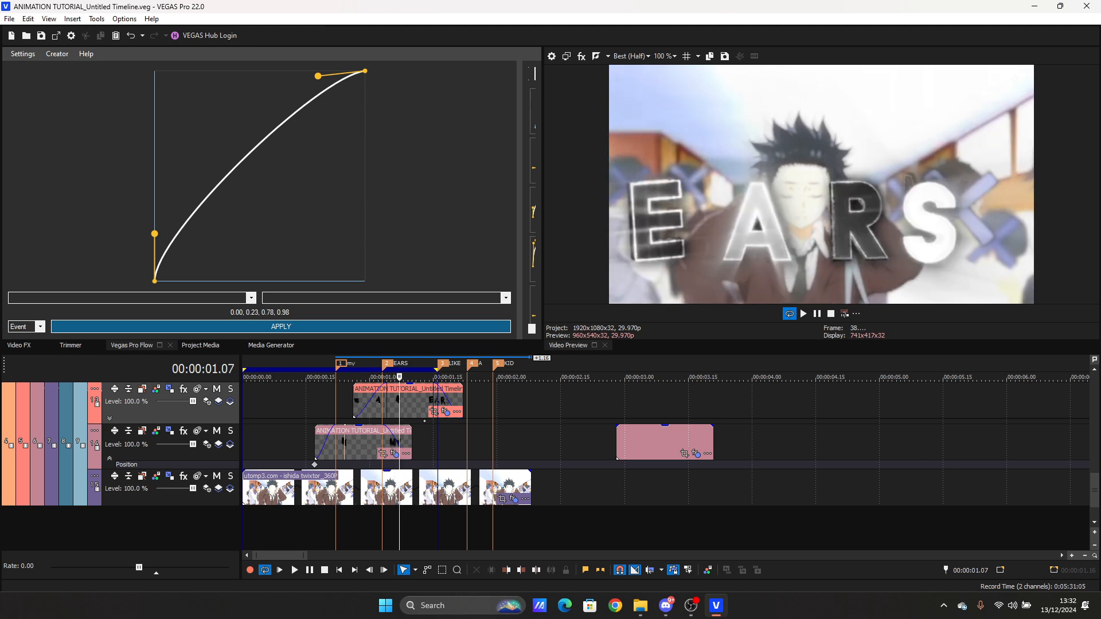
pyautogui.press('Right')
pyautogui.press('Right')
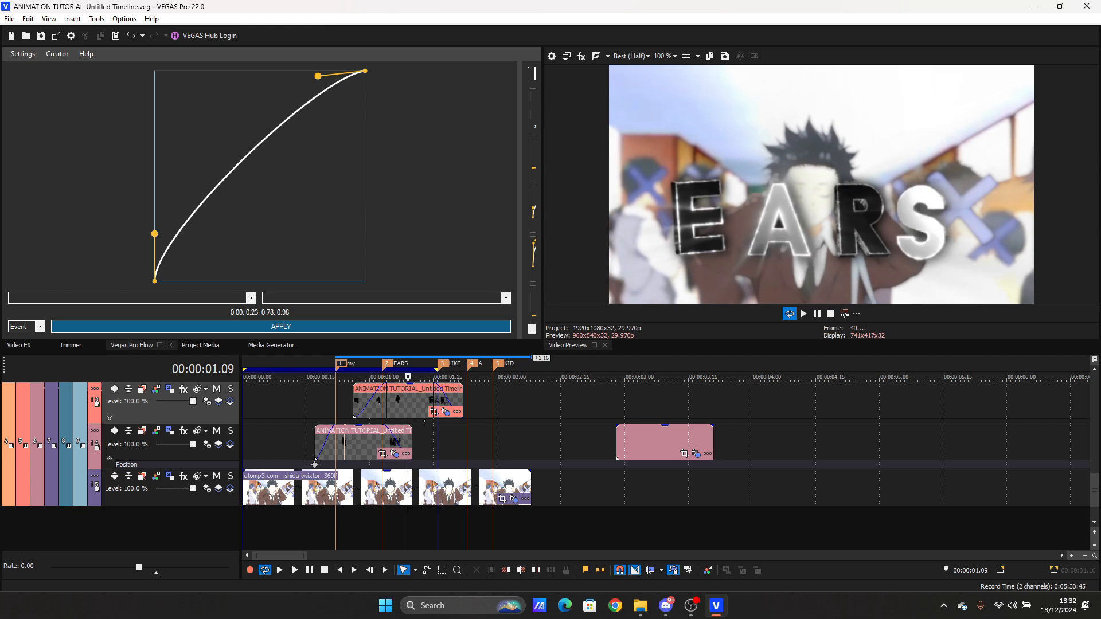
pyautogui.press('Right')
pyautogui.press('Right')
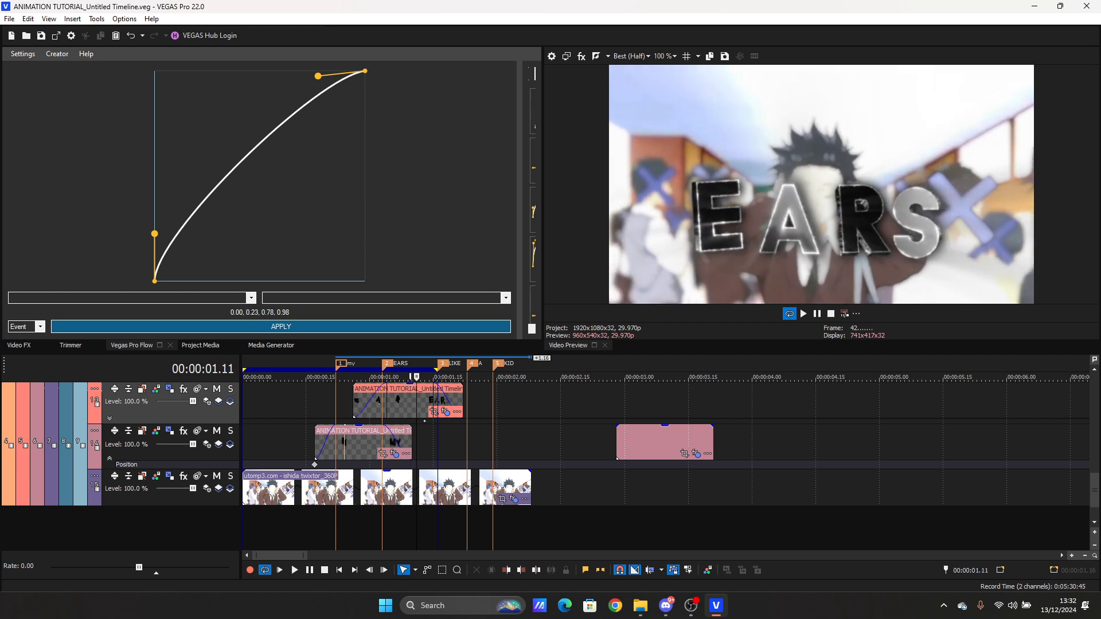
pyautogui.press('Right')
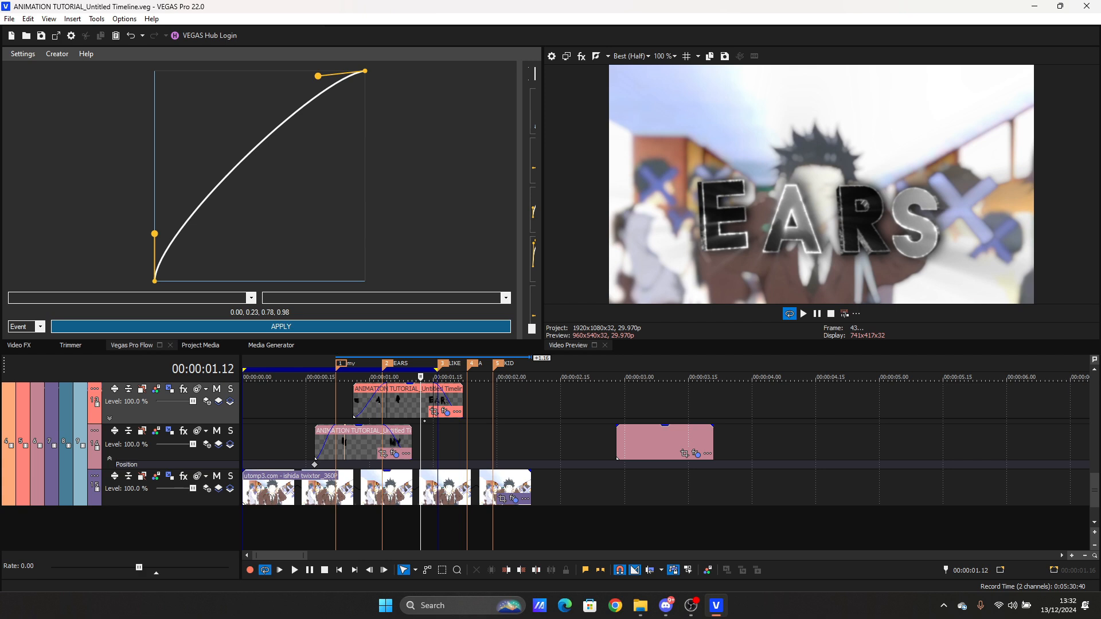
pyautogui.press('Right')
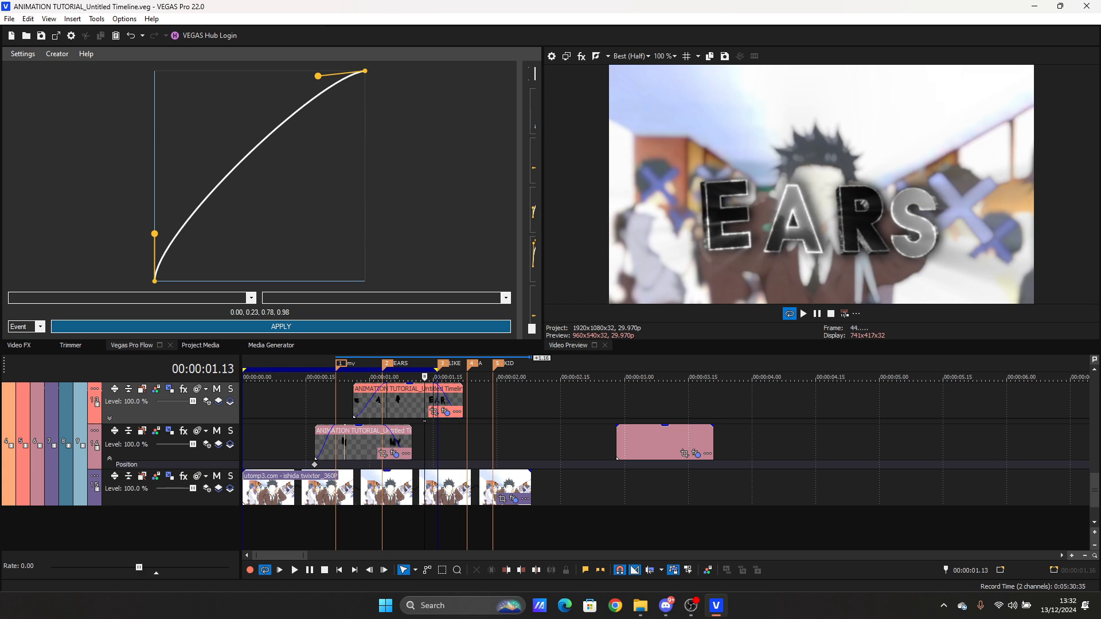
pyautogui.press('Right')
pyautogui.press('Right')
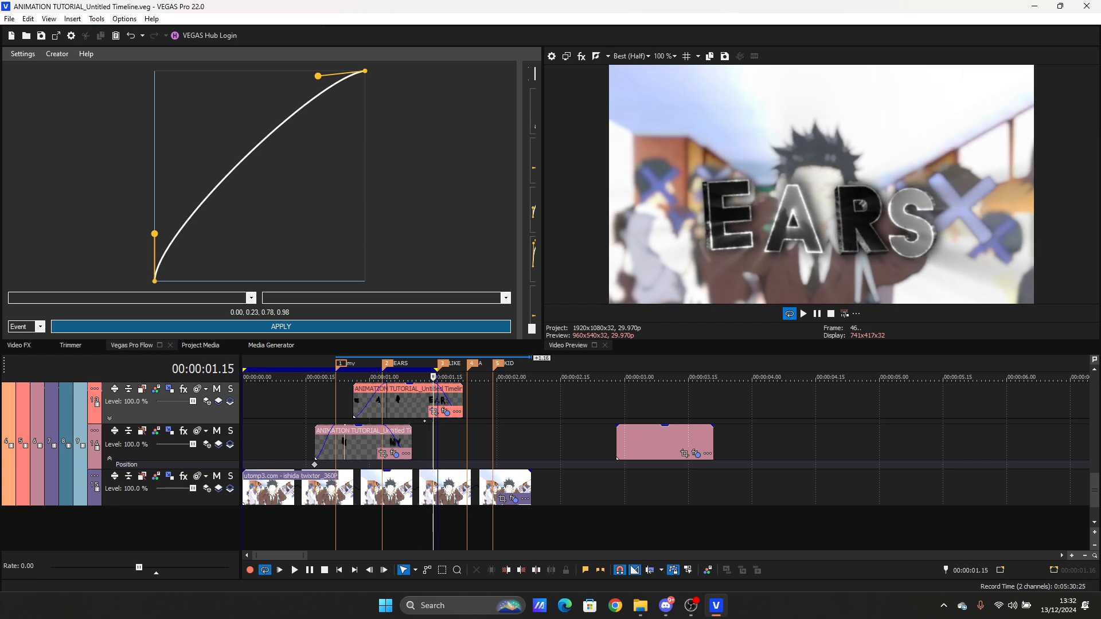
pyautogui.press('space')
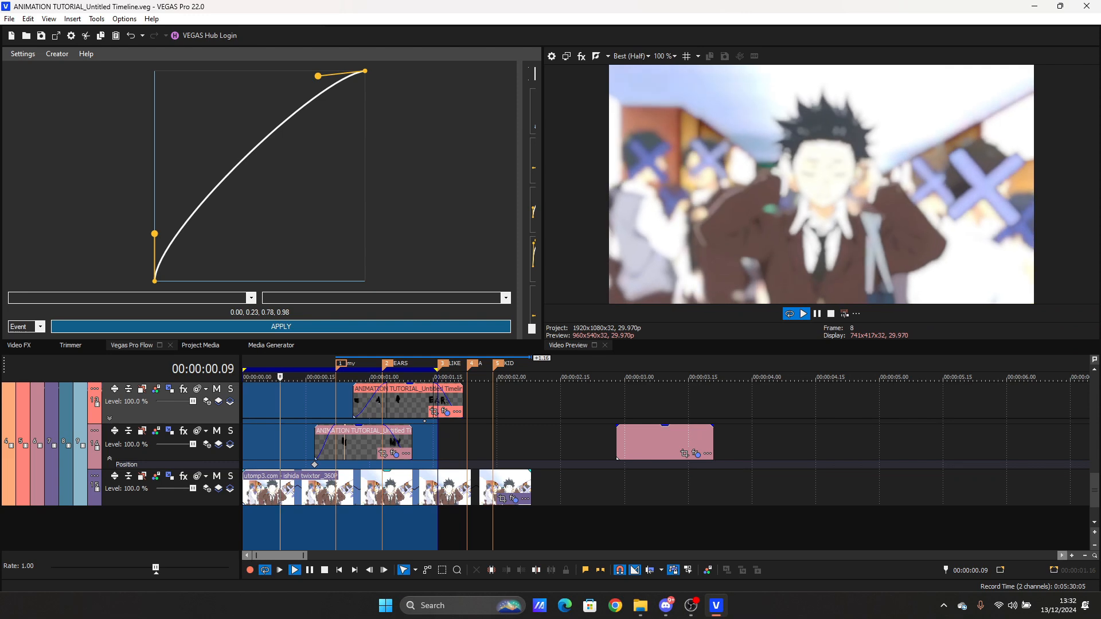
# Step: Disable the BCC Lens Blur OBS effect on the anime clip and check the frames at the EARS and MY titles
pyautogui.click(514, 499)
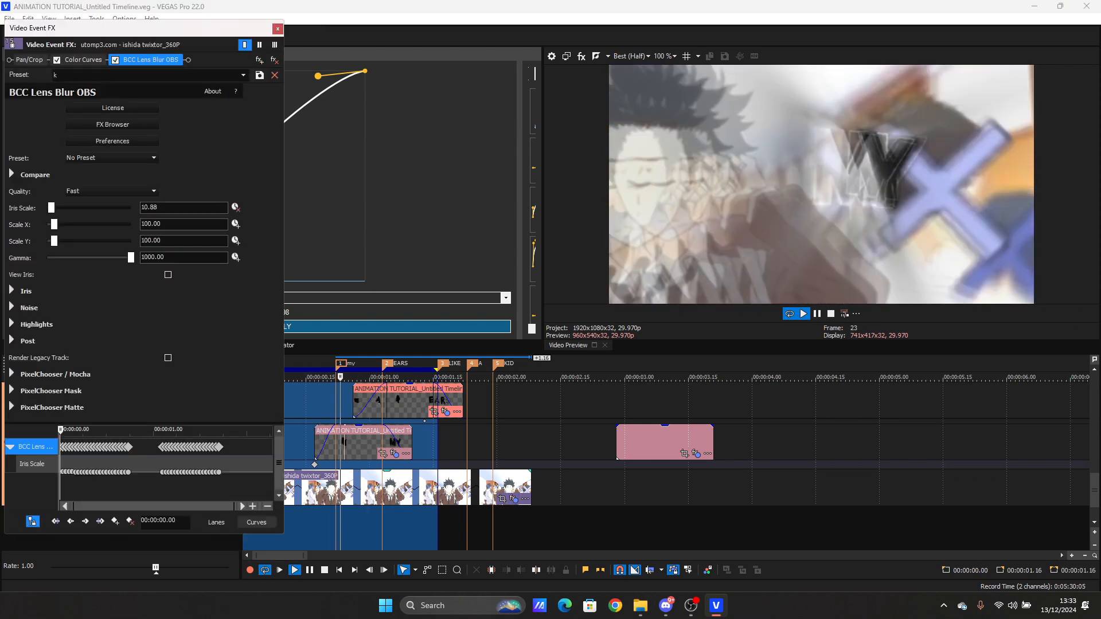
pyautogui.click(115, 60)
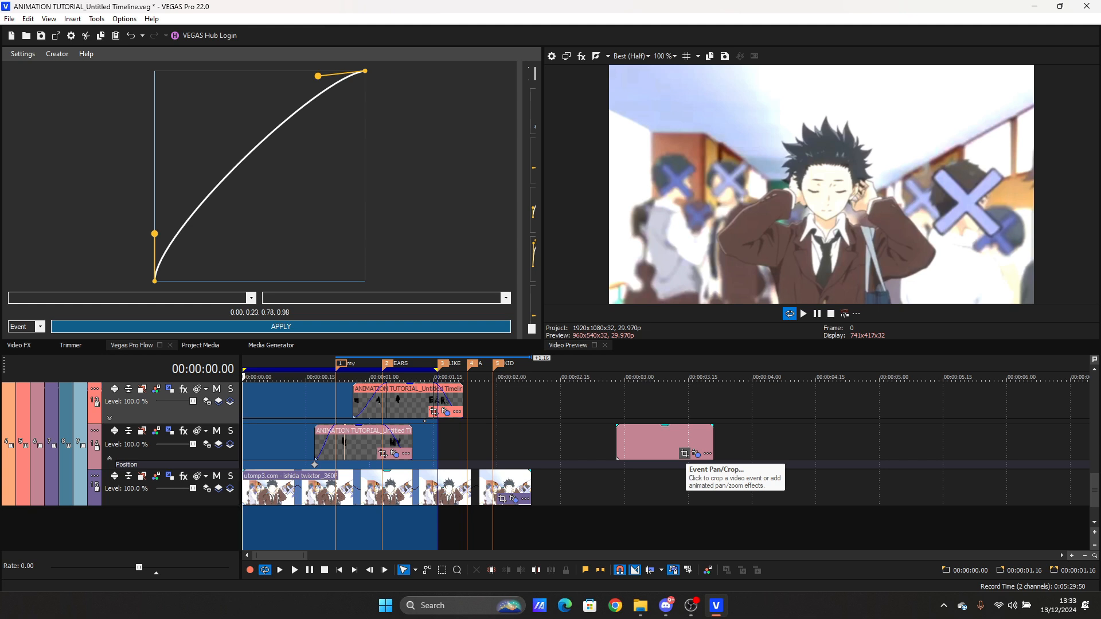
pyautogui.click(446, 442)
pyautogui.click(403, 440)
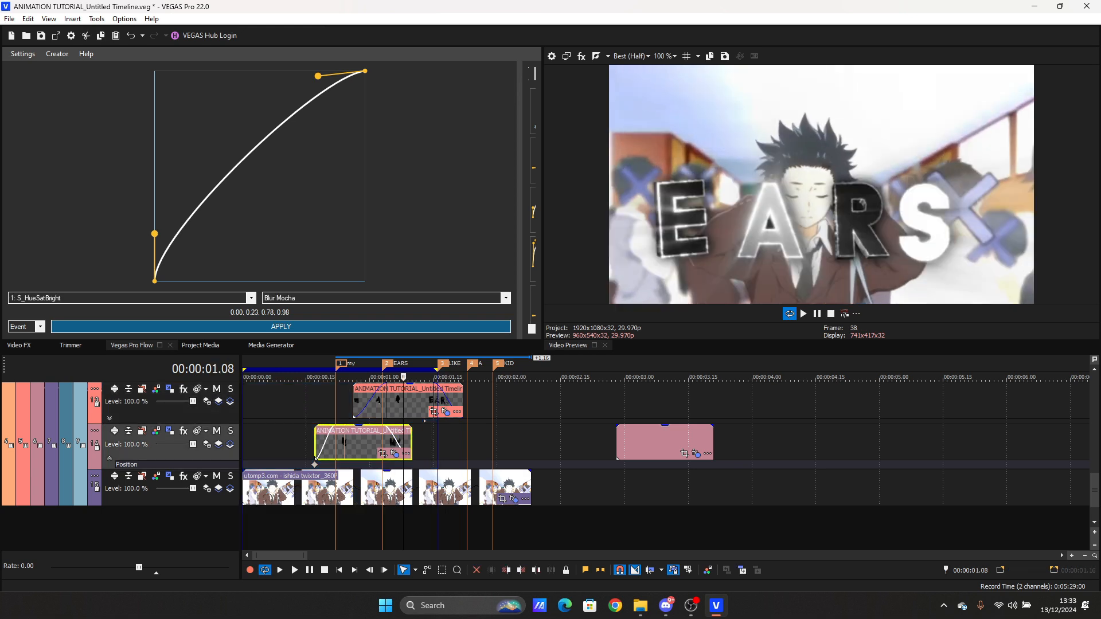
pyautogui.click(361, 440)
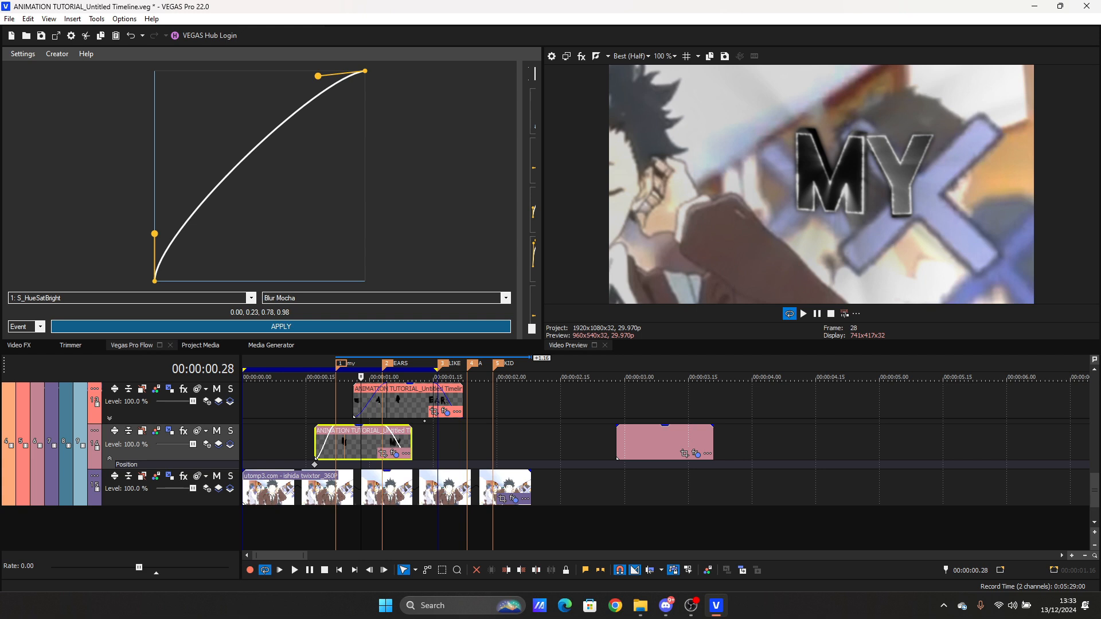
pyautogui.moveTo(691, 605)
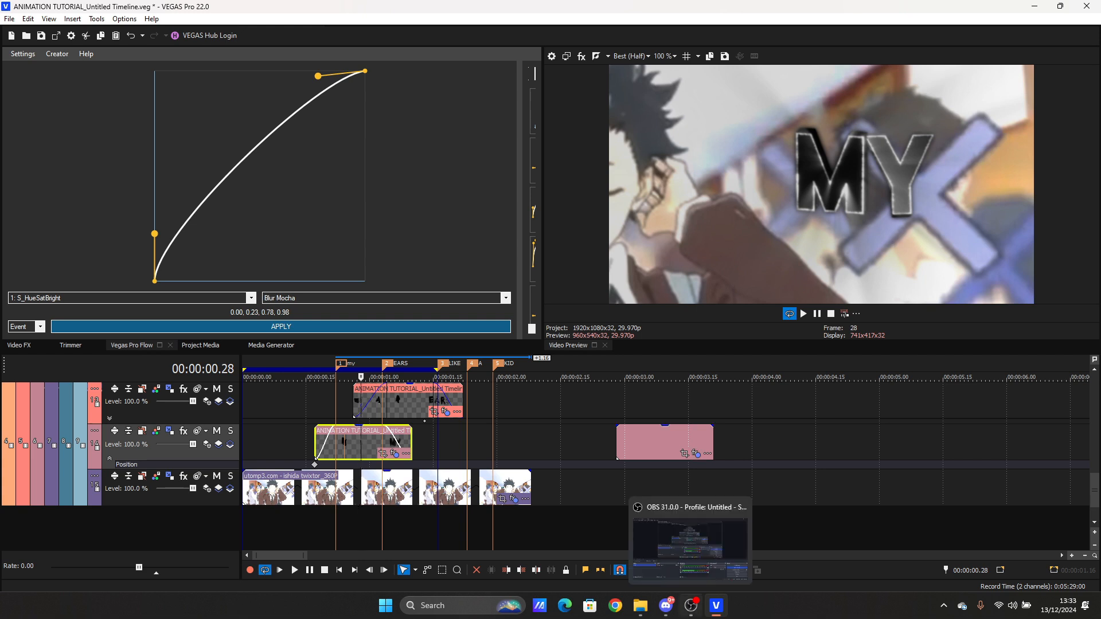